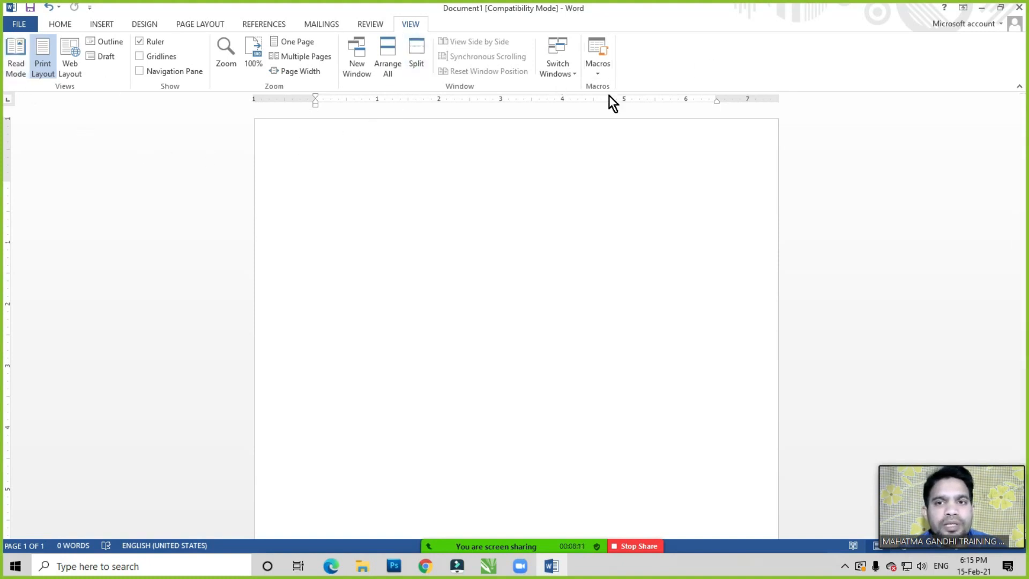
Write the title Basic Computer on the first line of the blank document and format it as Heading 1
{"action": "left_click", "coordinate": [333, 200]}
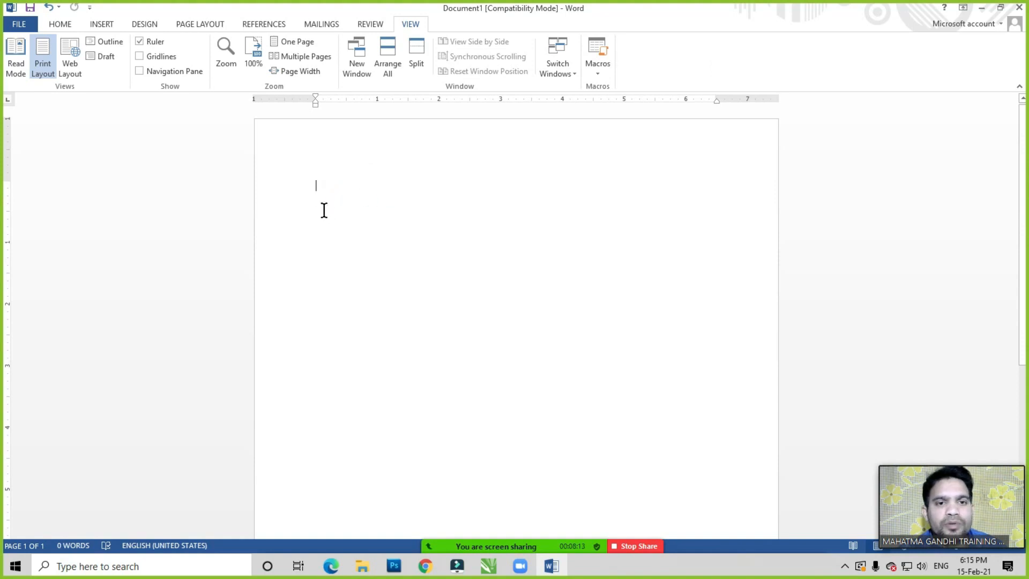
{"action": "left_click", "coordinate": [354, 191]}
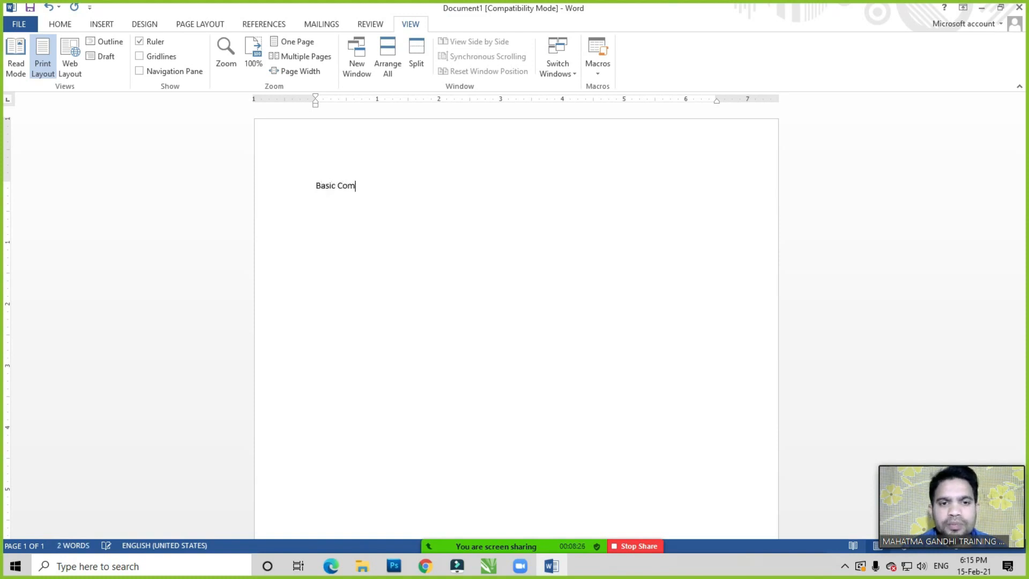
{"action": "left_click", "coordinate": [402, 181]}
{"action": "left_click", "coordinate": [64, 22]}
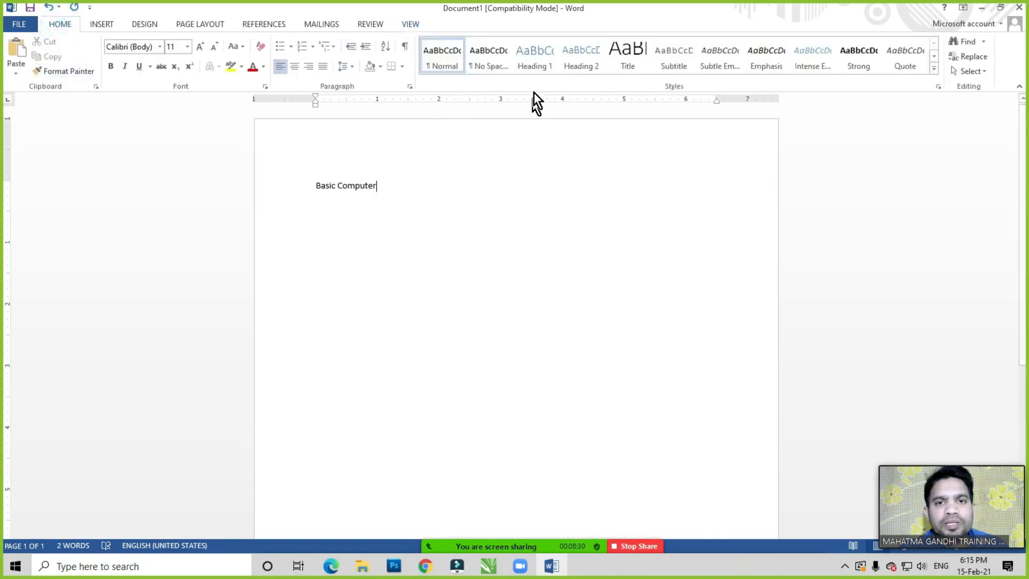
{"action": "left_click", "coordinate": [542, 60]}
Generate sample paragraphs below the Basic Computer heading with =rand ()
{"action": "left_click", "coordinate": [427, 200]}
{"action": "key", "text": "Return"}
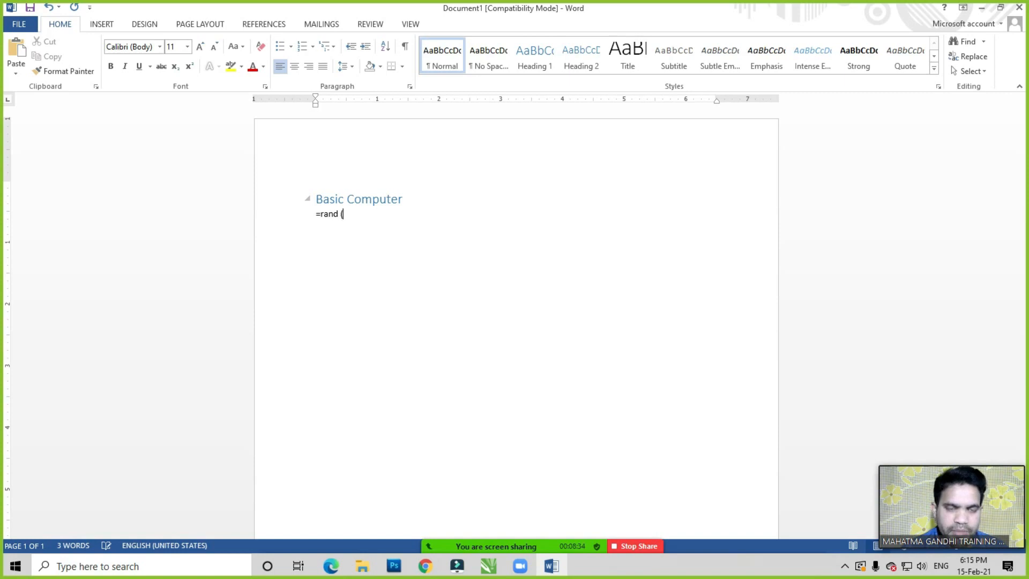
{"action": "type", "text": "=rand ()"}
{"action": "key", "text": "Return"}
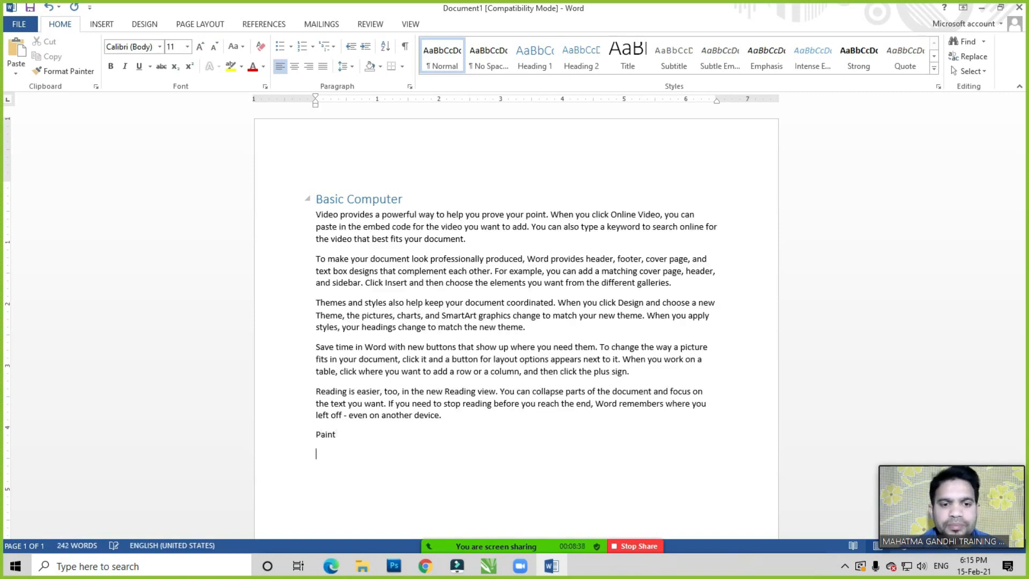
Add the line Paint as a Heading 2 after the sample text and generate sample paragraphs below it with =rand ()
{"action": "left_click", "coordinate": [340, 434]}
{"action": "left_click", "coordinate": [579, 69]}
{"action": "key", "text": "Return"}
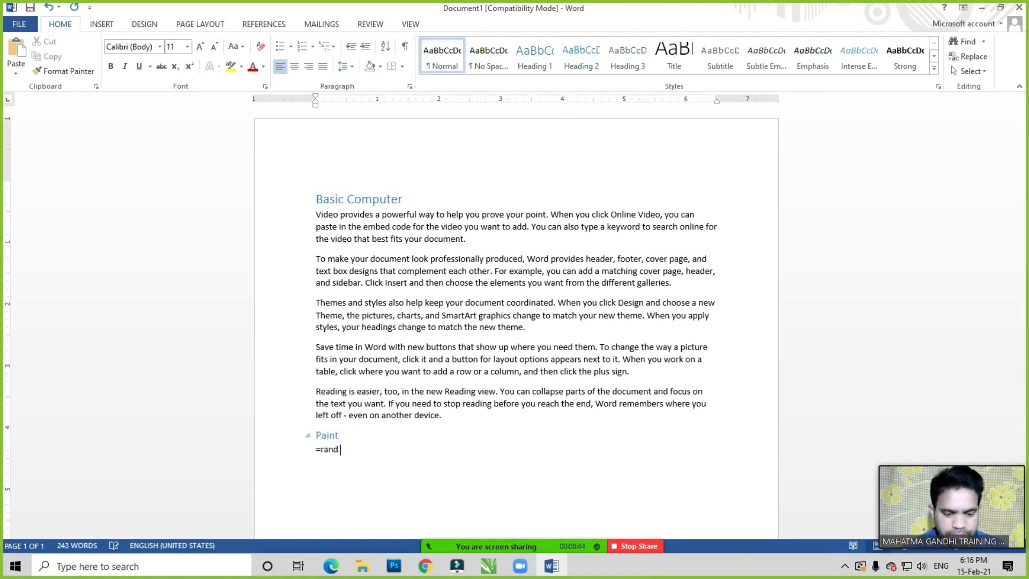
{"action": "type", "text": "=rand ()"}
{"action": "key", "text": "Return"}
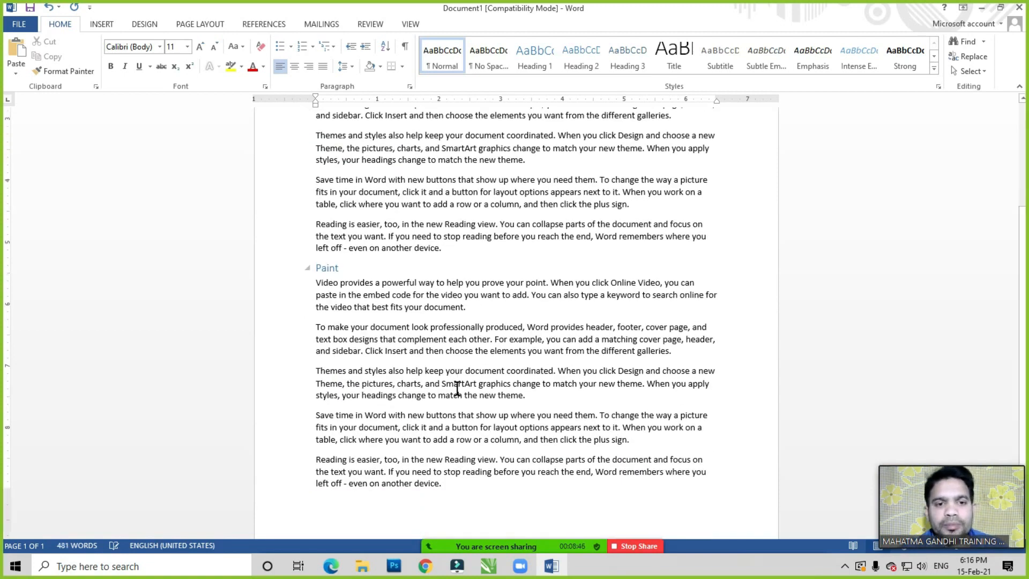
Add the line Notepad as a Heading 2 after the Paint section and generate sample paragraphs below it with =rand ()
{"action": "type", "text": "Notepad"}
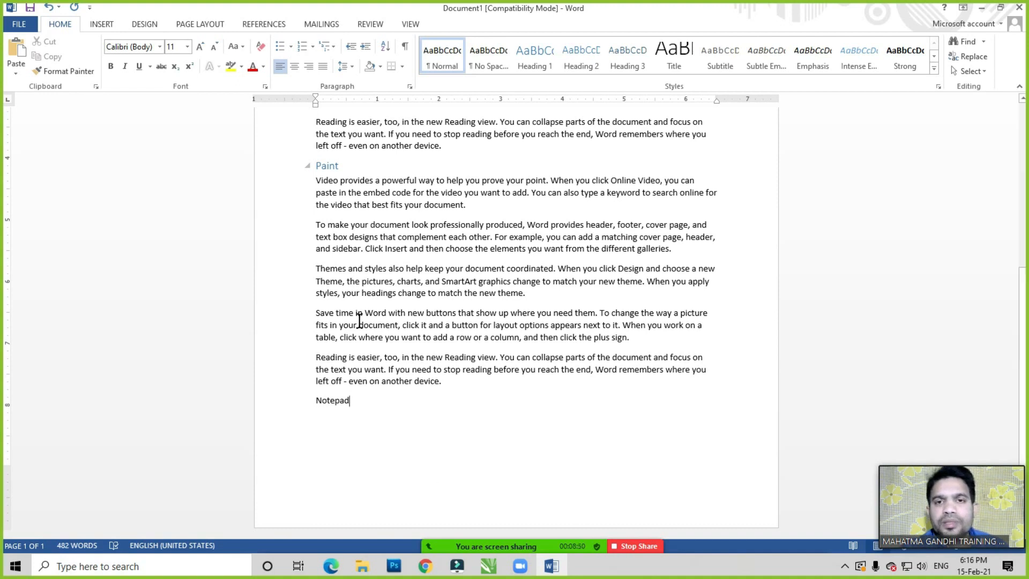
{"action": "left_click", "coordinate": [583, 59]}
{"action": "left_click", "coordinate": [377, 397]}
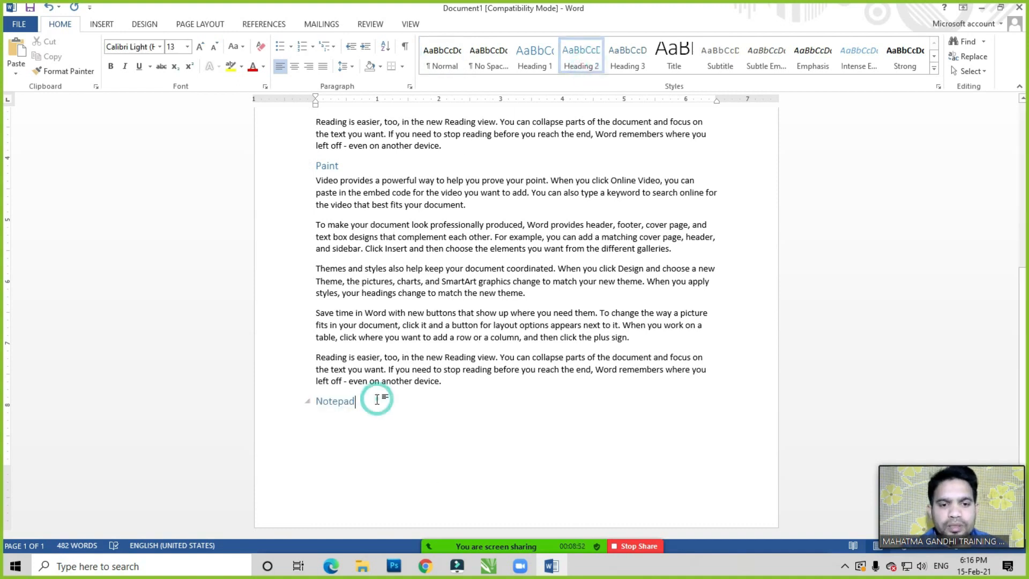
{"action": "key", "text": "Return"}
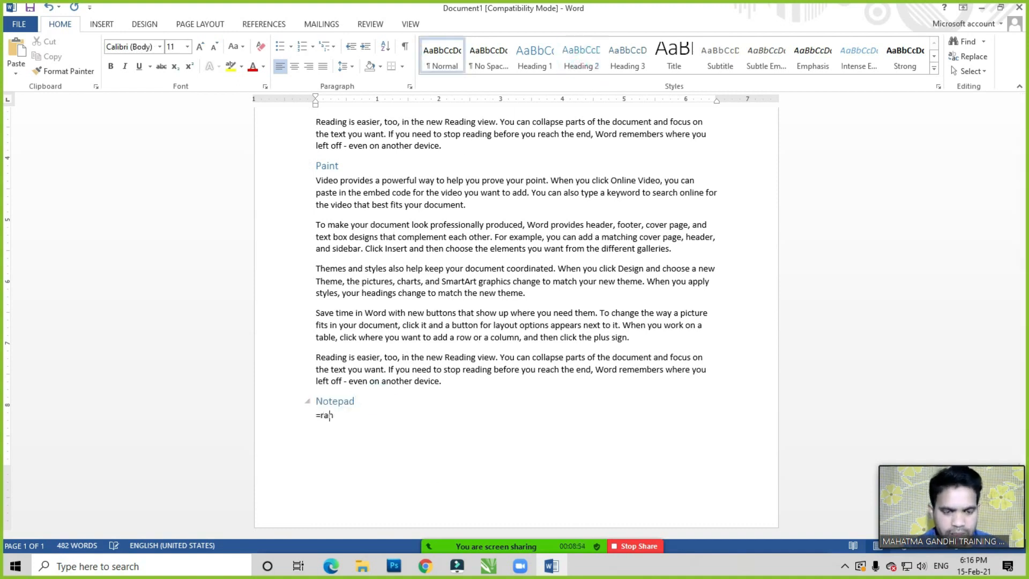
{"action": "type", "text": "=rand ()"}
{"action": "key", "text": "Return"}
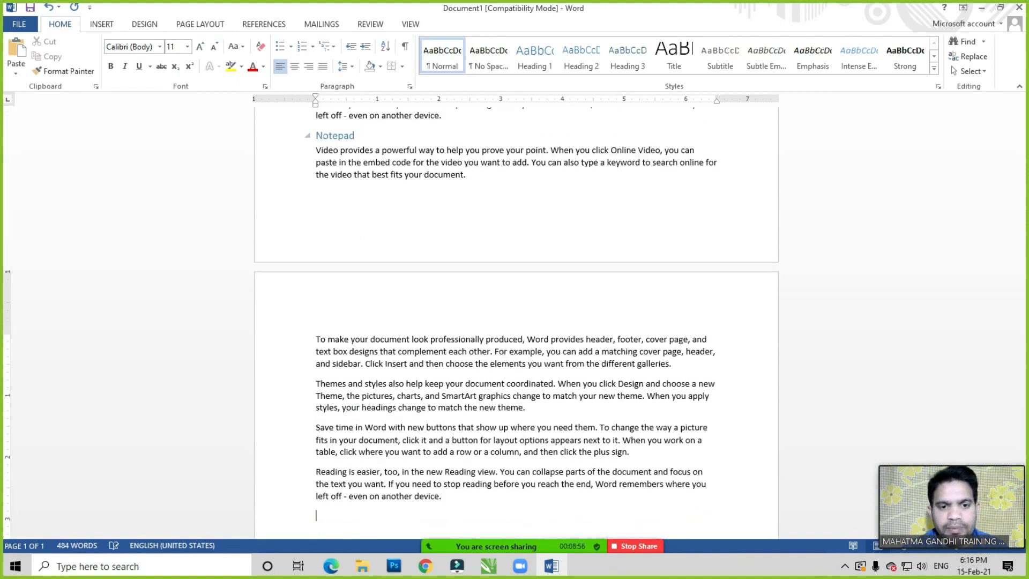
Generate another set of sample paragraphs at the end of the Notepad section with =rand ()
{"action": "scroll", "coordinate": [476, 432], "scroll_direction": "up", "scroll_amount": 10}
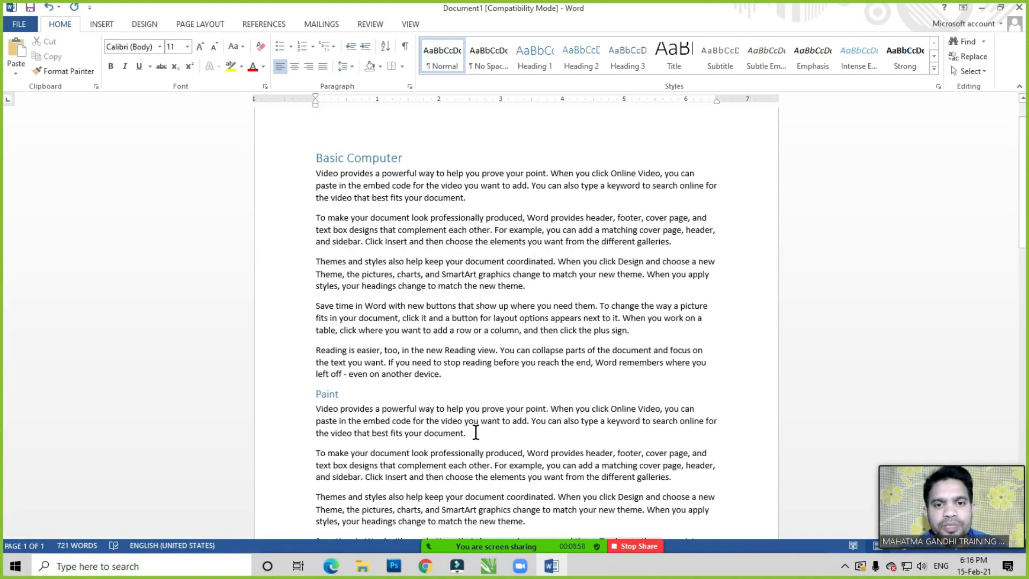
{"action": "scroll", "coordinate": [496, 252], "scroll_direction": "down", "scroll_amount": 14}
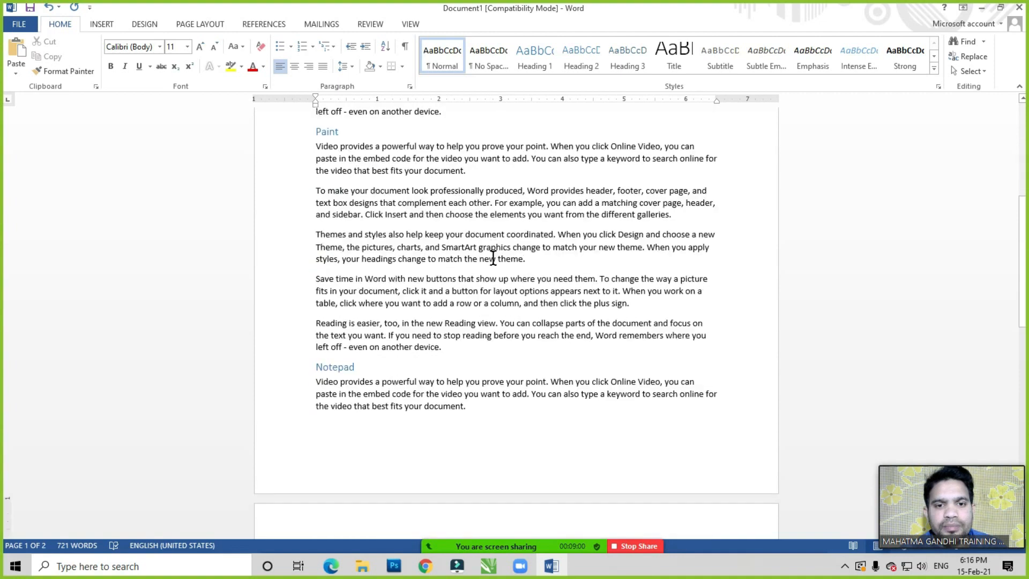
{"action": "scroll", "coordinate": [493, 258], "scroll_direction": "down", "scroll_amount": 4}
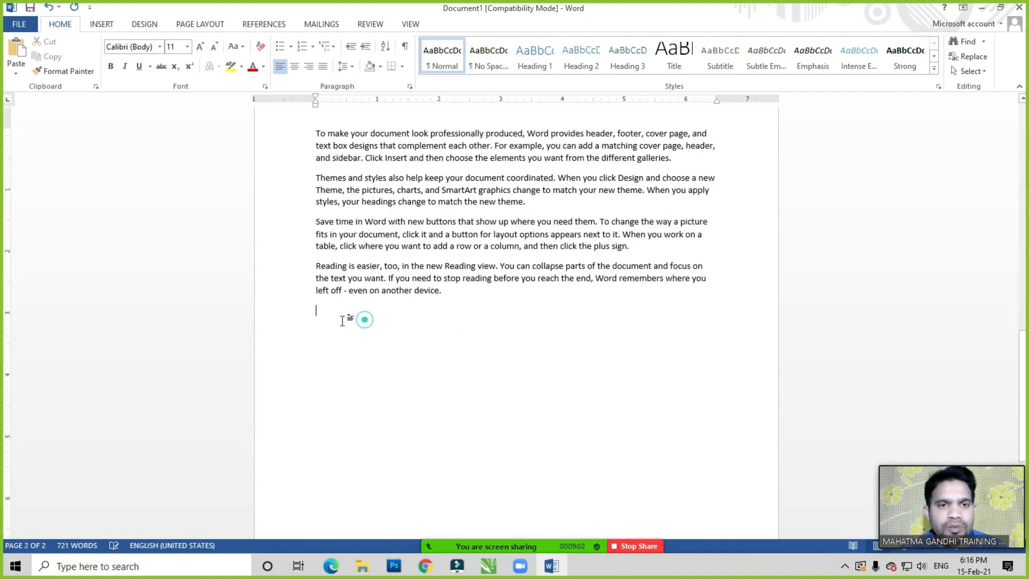
{"action": "left_click", "coordinate": [412, 25]}
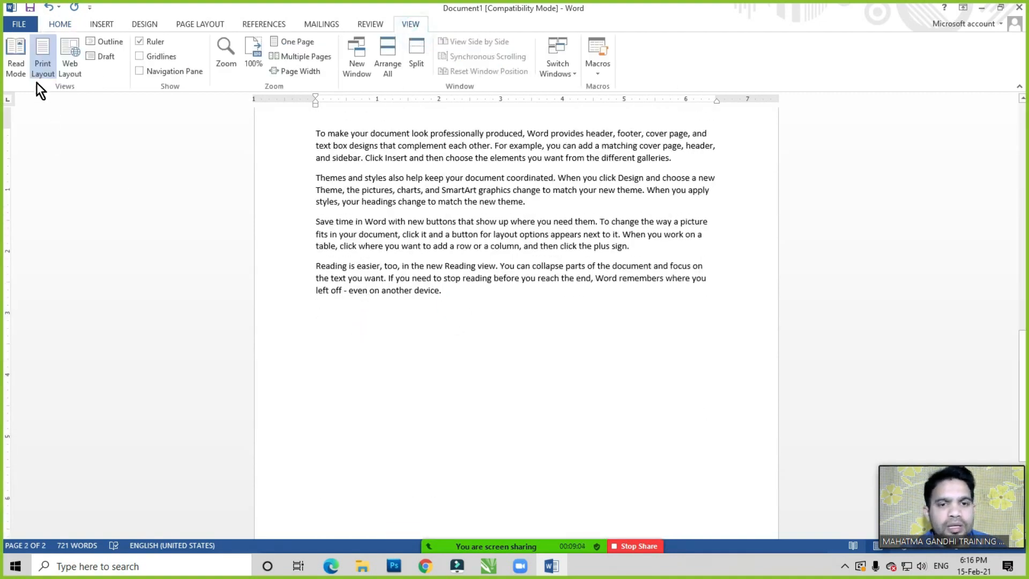
{"action": "left_click", "coordinate": [352, 311]}
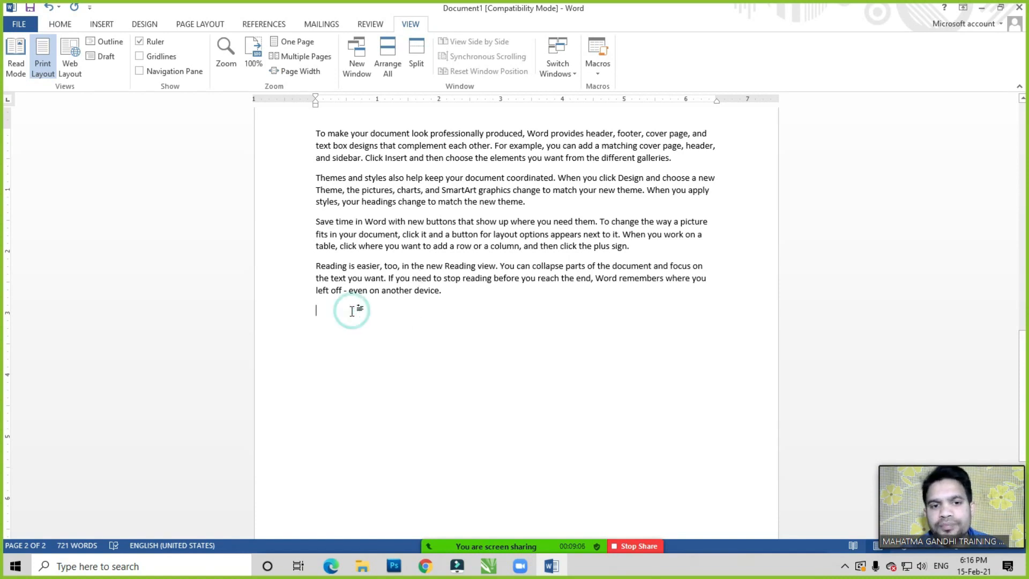
{"action": "type", "text": "=rand ("}
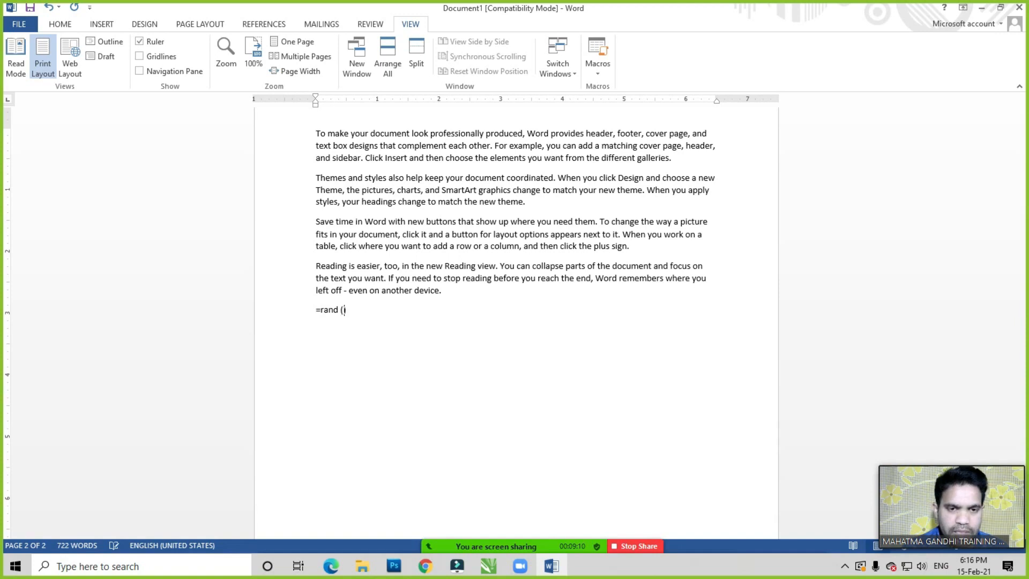
{"action": "type", "text": ")"}
{"action": "key", "text": "Return"}
{"action": "scroll", "coordinate": [377, 277], "scroll_direction": "down", "scroll_amount": 2}
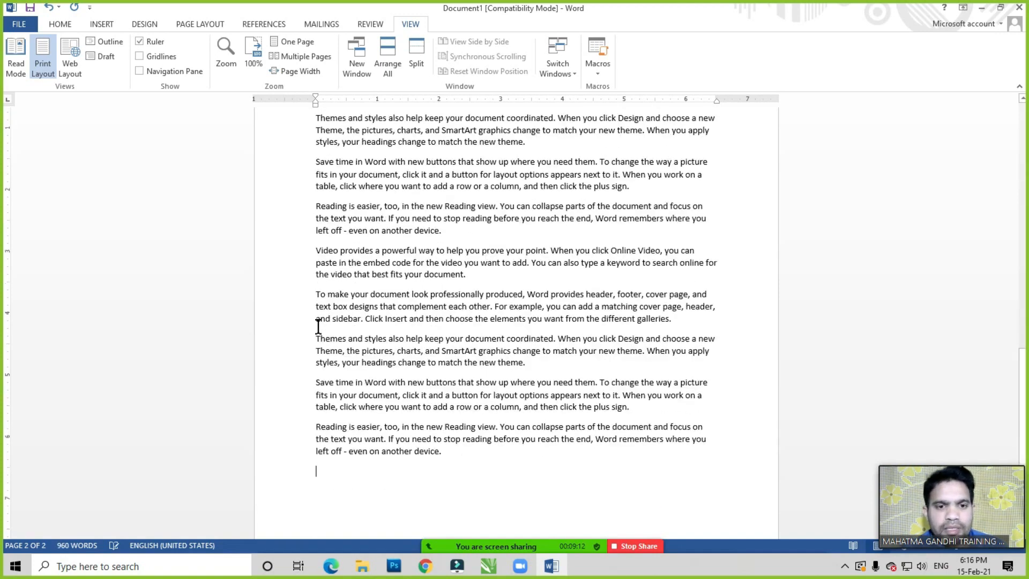
Copy the last five sample paragraphs and paste them twice at the end of the document
{"action": "left_click", "coordinate": [477, 471], "text": "shift"}
{"action": "key", "text": "ctrl+c"}
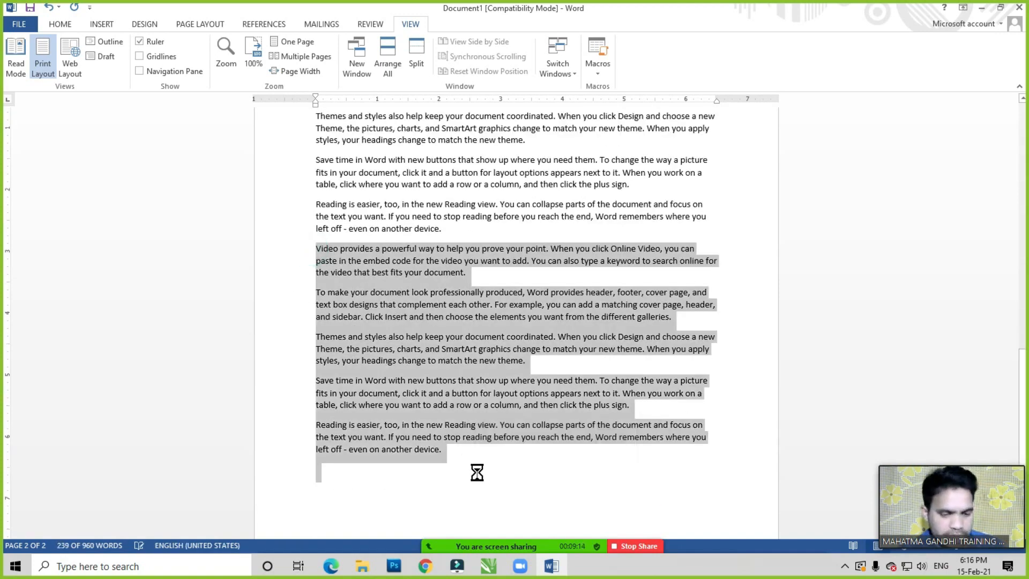
{"action": "left_click", "coordinate": [359, 466]}
{"action": "scroll", "coordinate": [357, 465], "scroll_direction": "down", "scroll_amount": 2}
{"action": "scroll", "coordinate": [357, 465], "scroll_direction": "up", "scroll_amount": 3}
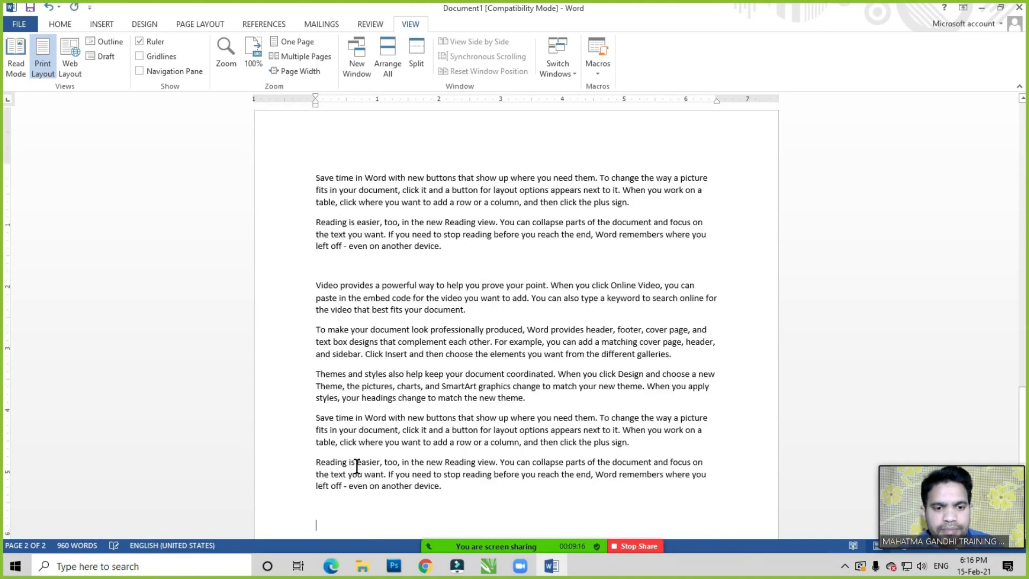
{"action": "key", "text": "ctrl+v"}
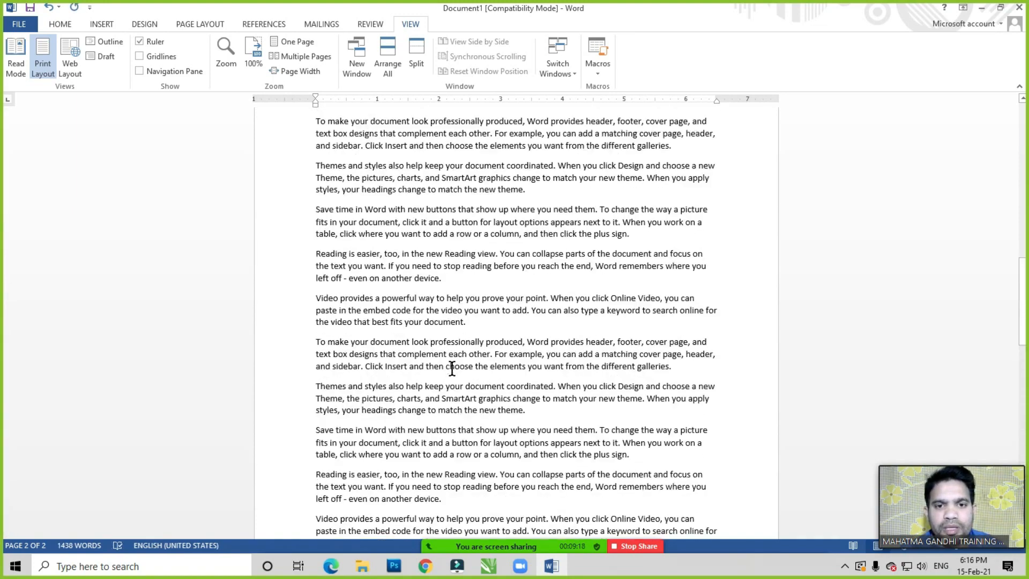
Look through the document's pages to examine how the headings and sample paragraphs are spread across them
{"action": "scroll", "coordinate": [452, 368], "scroll_direction": "up", "scroll_amount": 6}
{"action": "scroll", "coordinate": [499, 248], "scroll_direction": "down", "scroll_amount": 10}
{"action": "scroll", "coordinate": [458, 322], "scroll_direction": "down", "scroll_amount": 15}
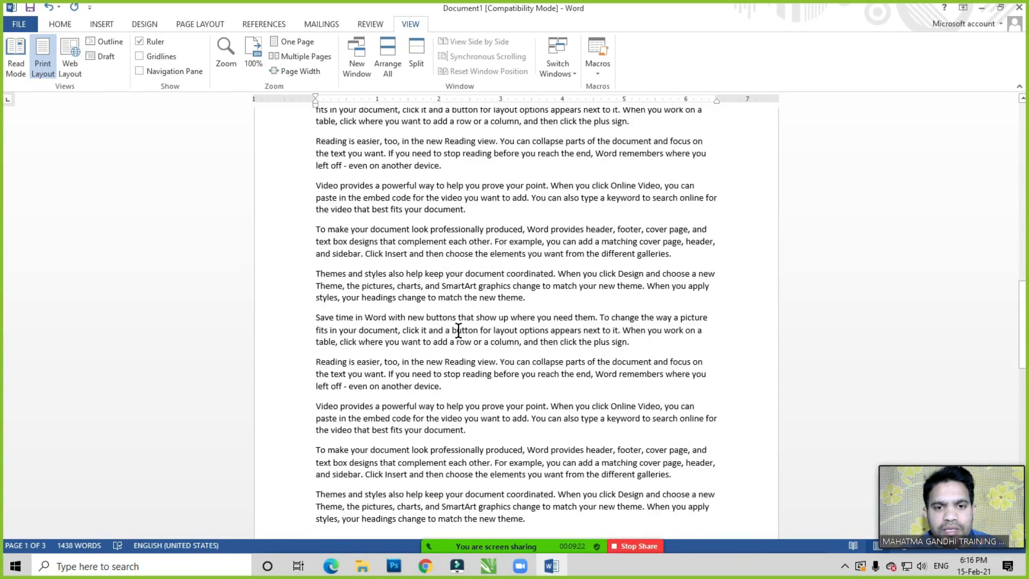
{"action": "scroll", "coordinate": [459, 329], "scroll_direction": "down", "scroll_amount": 3}
{"action": "scroll", "coordinate": [459, 329], "scroll_direction": "up", "scroll_amount": 6}
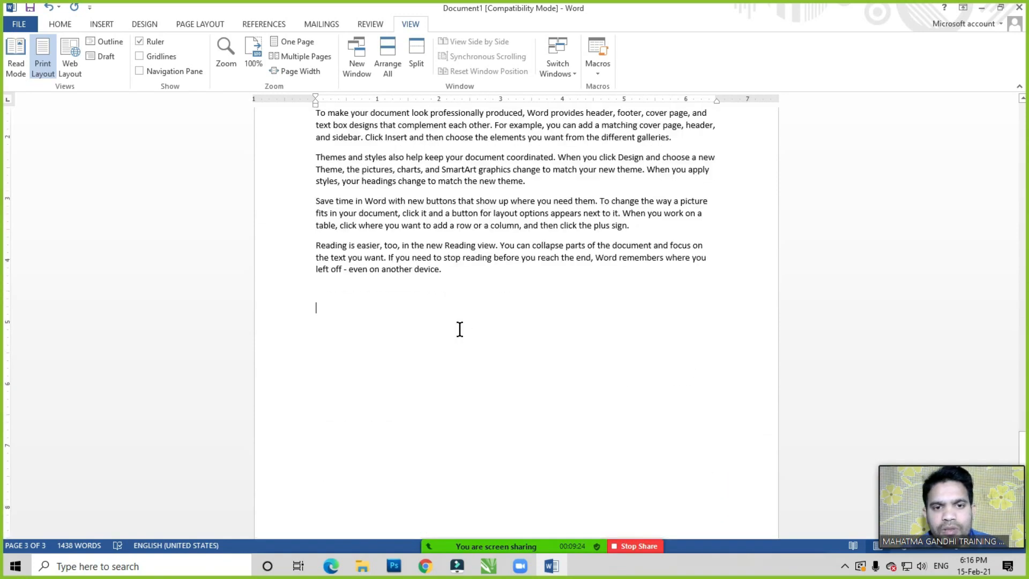
{"action": "scroll", "coordinate": [460, 329], "scroll_direction": "up", "scroll_amount": 3}
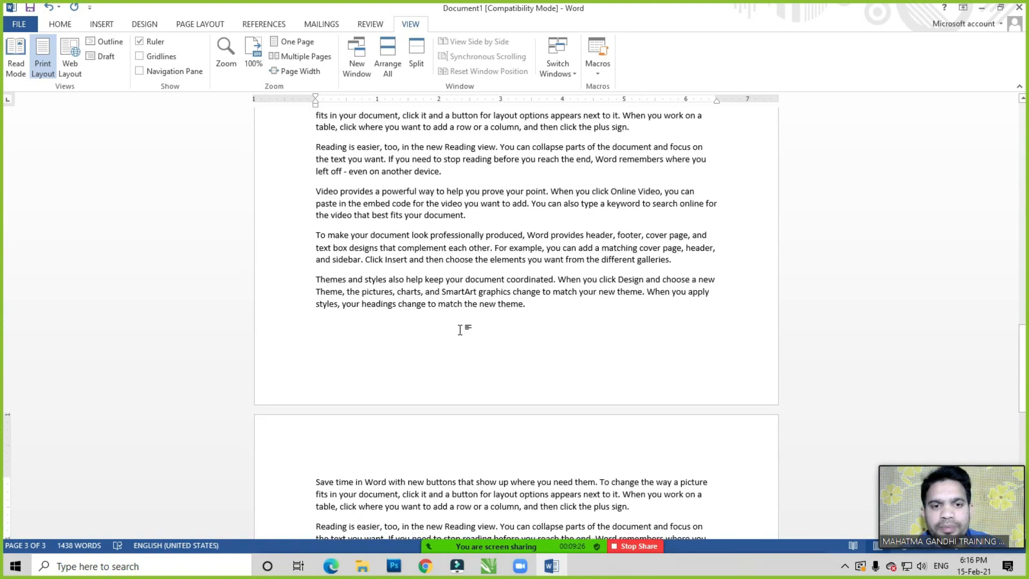
{"action": "scroll", "coordinate": [460, 330], "scroll_direction": "up", "scroll_amount": 10}
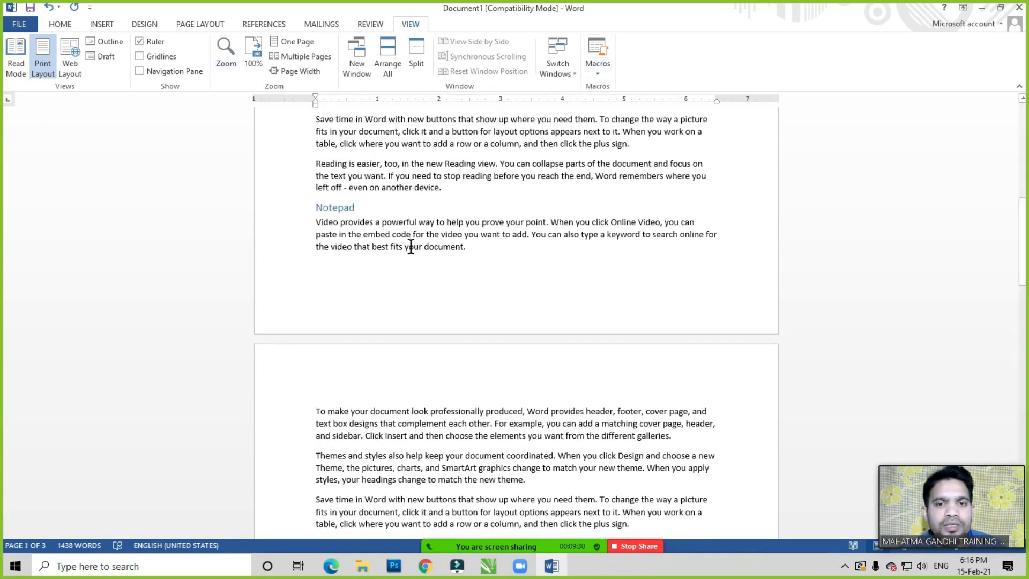
{"action": "scroll", "coordinate": [442, 375], "scroll_direction": "down", "scroll_amount": 10}
{"action": "scroll", "coordinate": [441, 375], "scroll_direction": "down", "scroll_amount": 5}
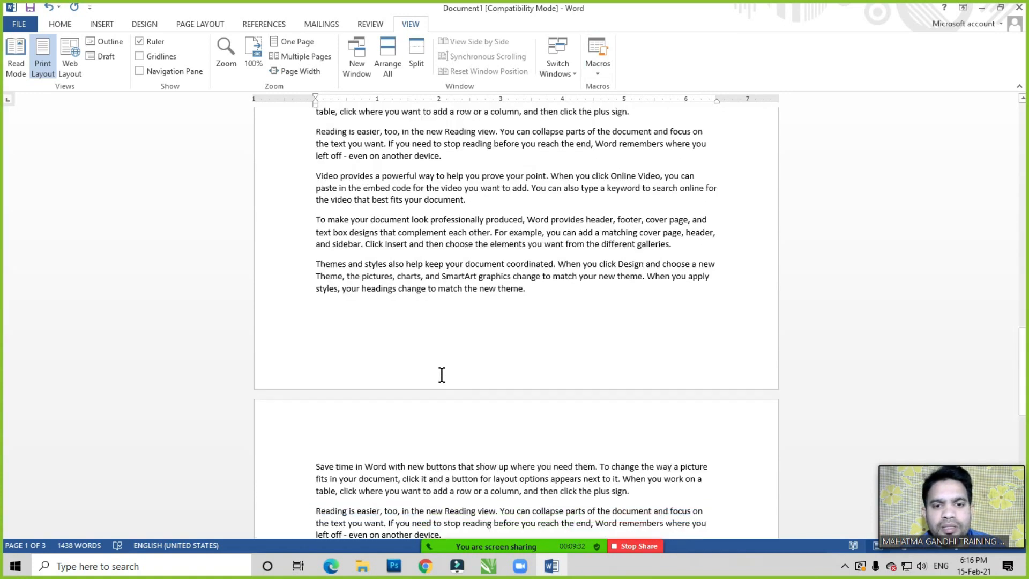
{"action": "scroll", "coordinate": [441, 375], "scroll_direction": "up", "scroll_amount": 5}
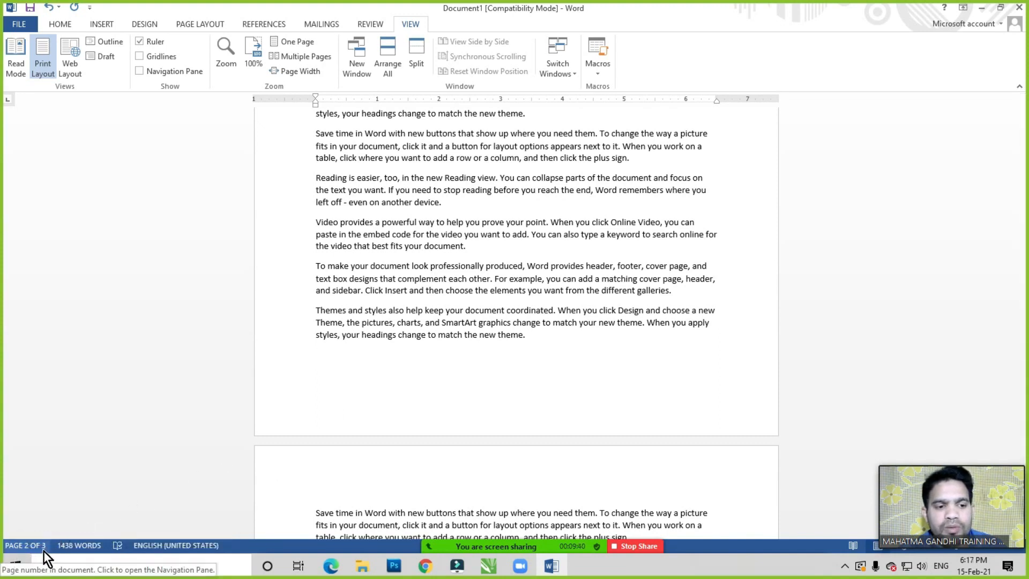
{"action": "scroll", "coordinate": [473, 277], "scroll_direction": "up", "scroll_amount": 9}
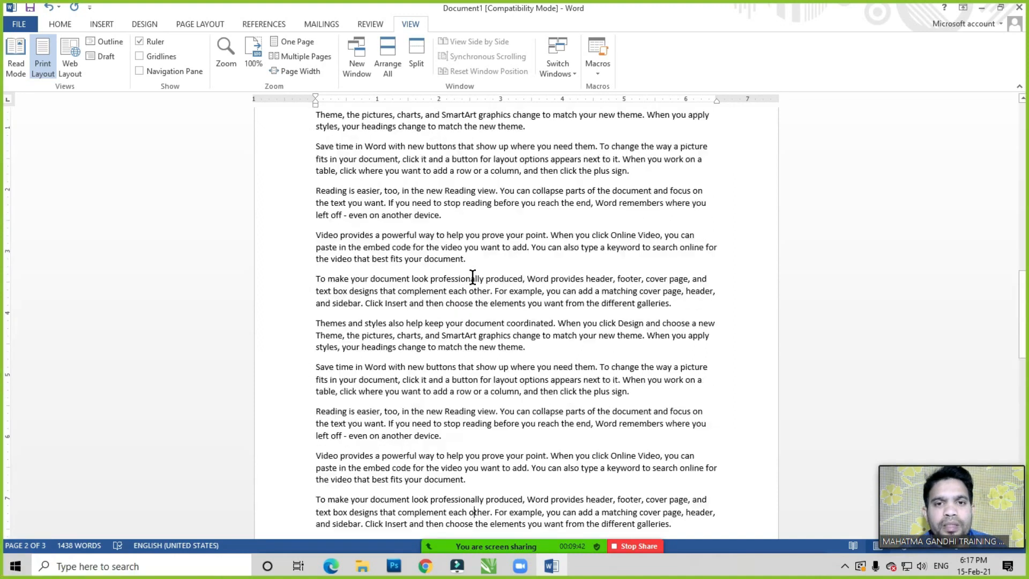
{"action": "scroll", "coordinate": [473, 277], "scroll_direction": "up", "scroll_amount": 14}
{"action": "left_click", "coordinate": [465, 228]}
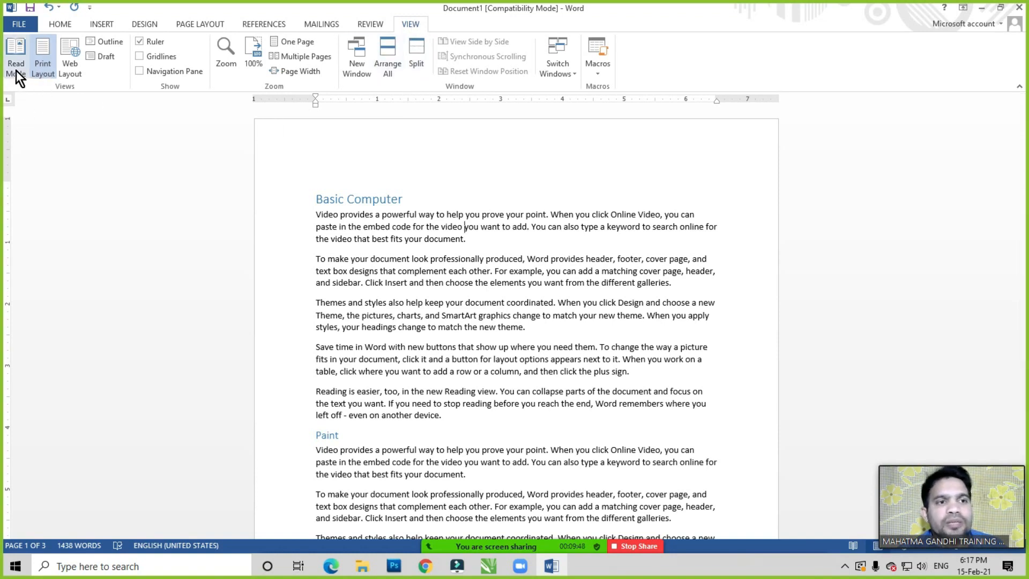
{"action": "left_click", "coordinate": [420, 226]}
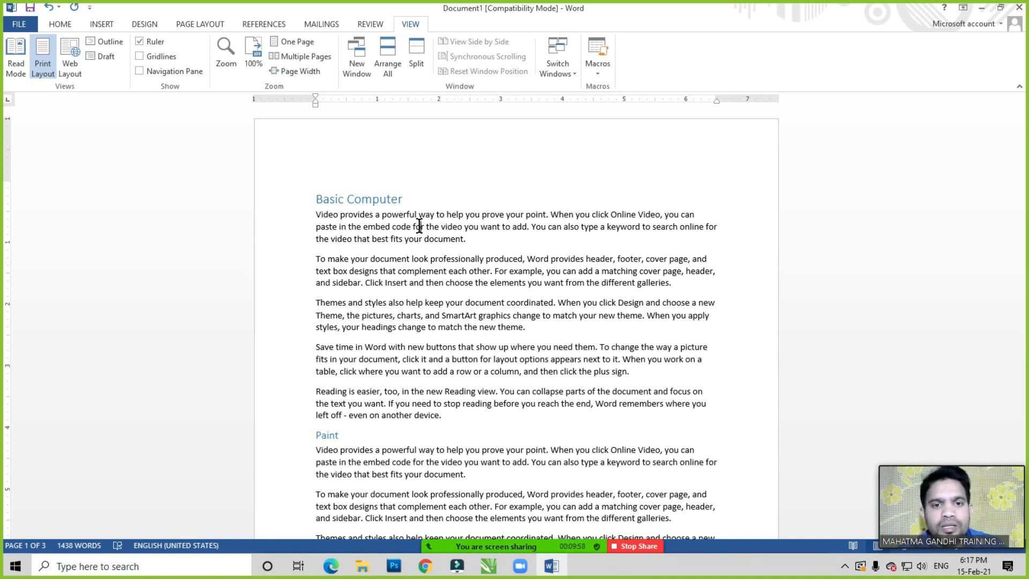
{"action": "left_click", "coordinate": [442, 231]}
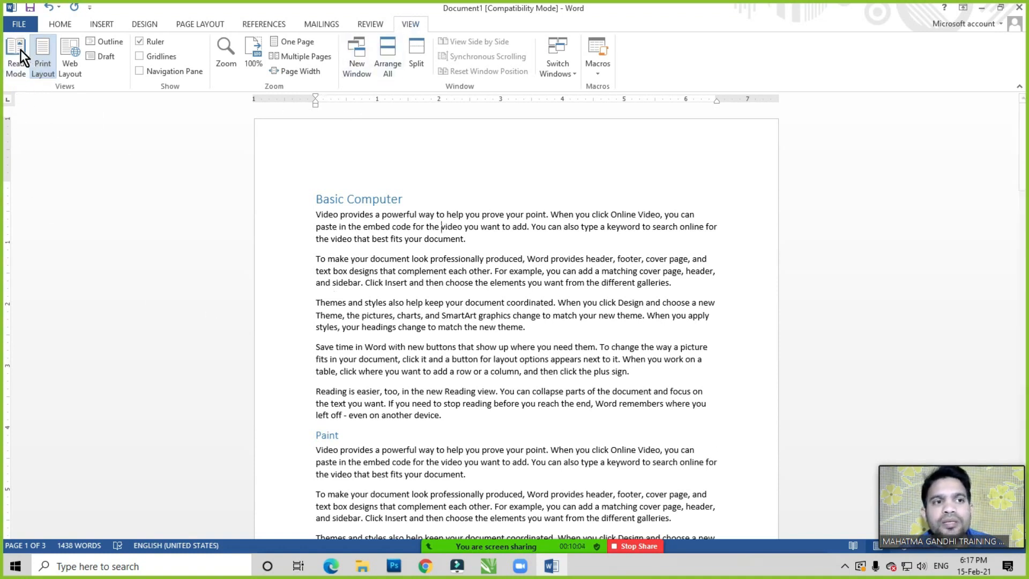
{"action": "left_click", "coordinate": [446, 228]}
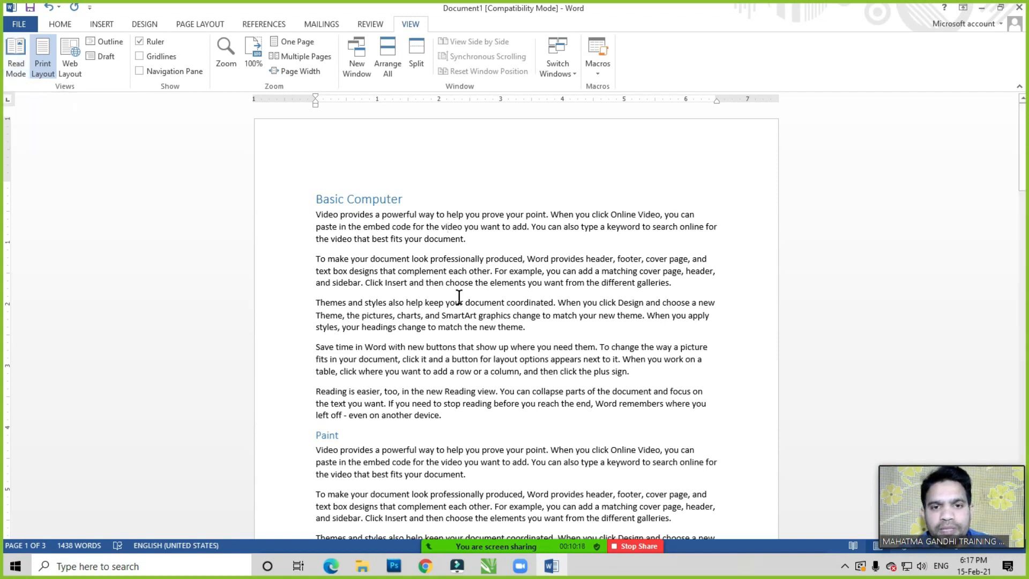
{"action": "left_click", "coordinate": [451, 227]}
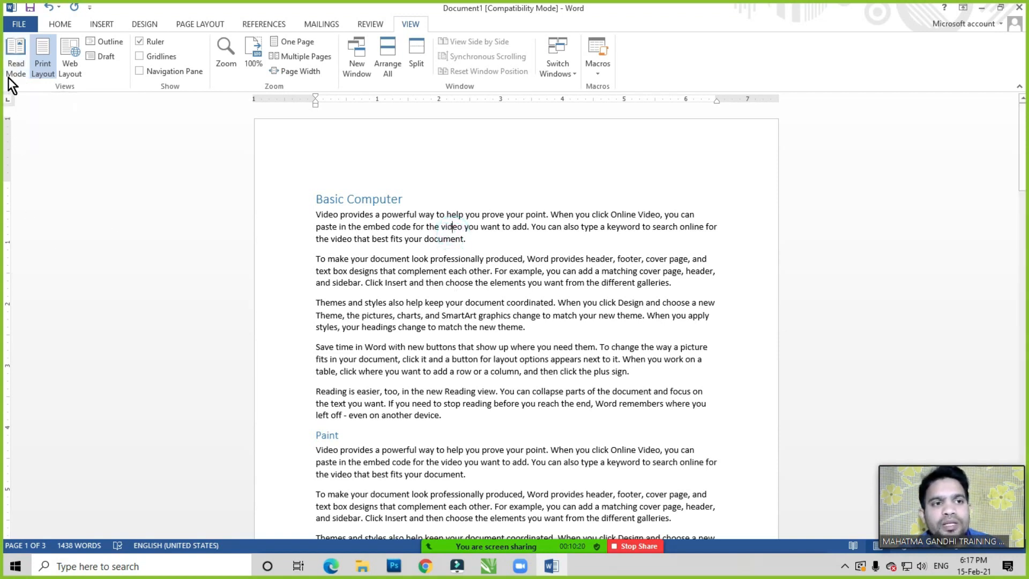
Switch the document to Read Mode and briefly highlight the opening text from the Basic Computer heading
{"action": "left_click", "coordinate": [12, 63]}
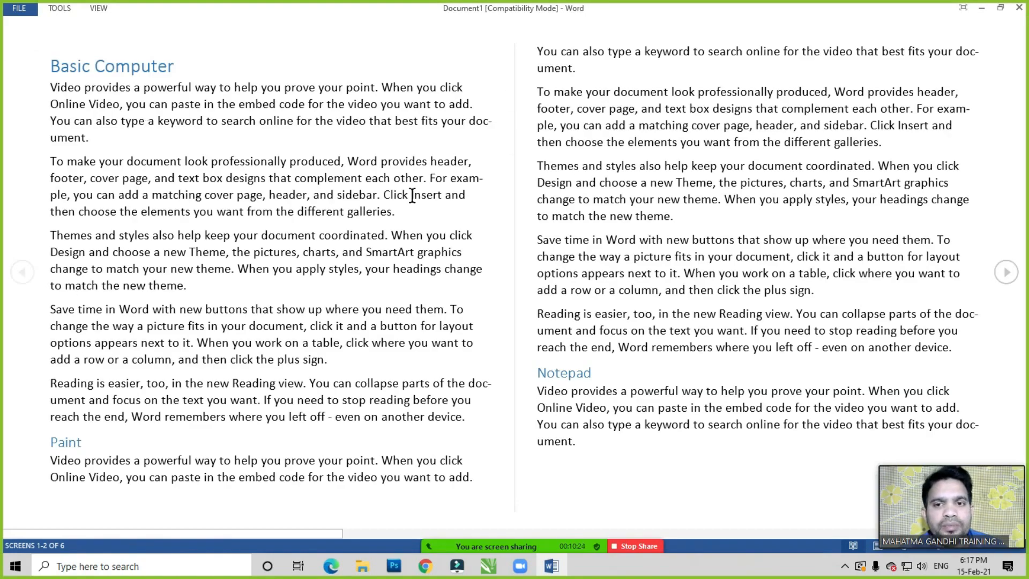
{"action": "mouse_move", "coordinate": [51, 65]}
{"action": "left_mouse_down"}
{"action": "mouse_move", "coordinate": [370, 408]}
{"action": "mouse_move", "coordinate": [539, 172]}
{"action": "left_mouse_up"}
{"action": "left_click", "coordinate": [552, 115]}
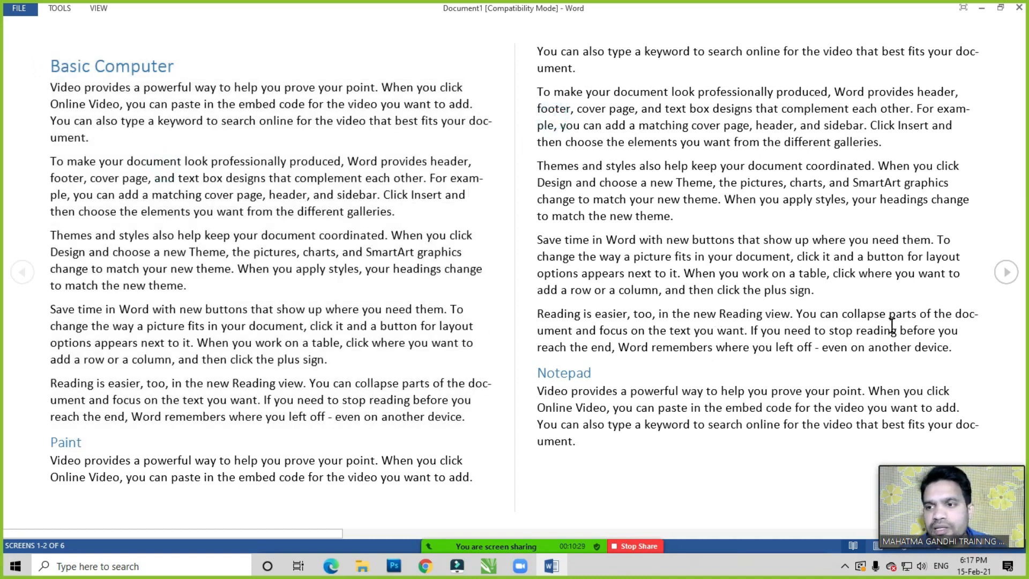
Page through the Read Mode screens to the end of the document and back to the first screen
{"action": "left_click", "coordinate": [1008, 274]}
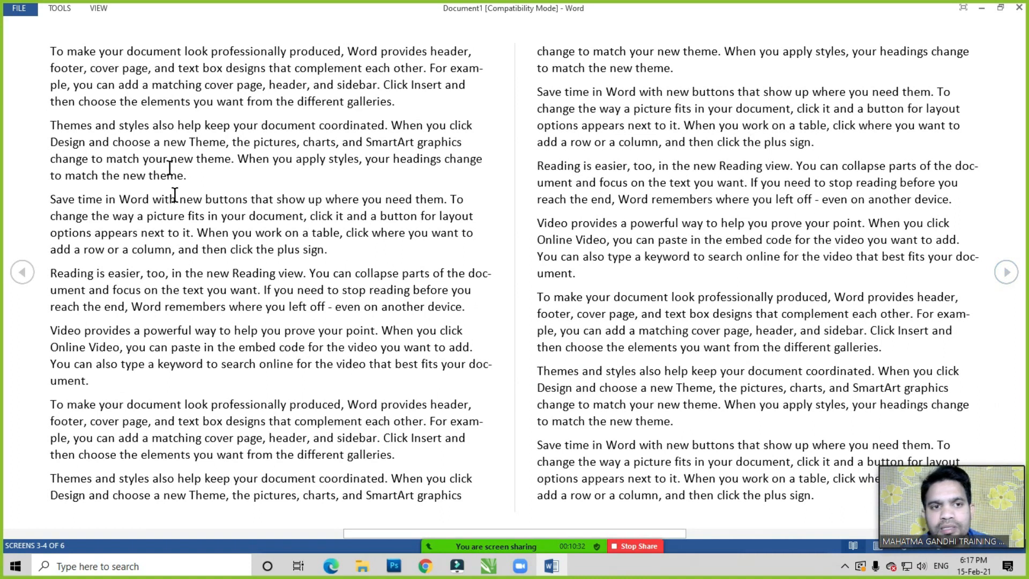
{"action": "left_click", "coordinate": [1009, 277]}
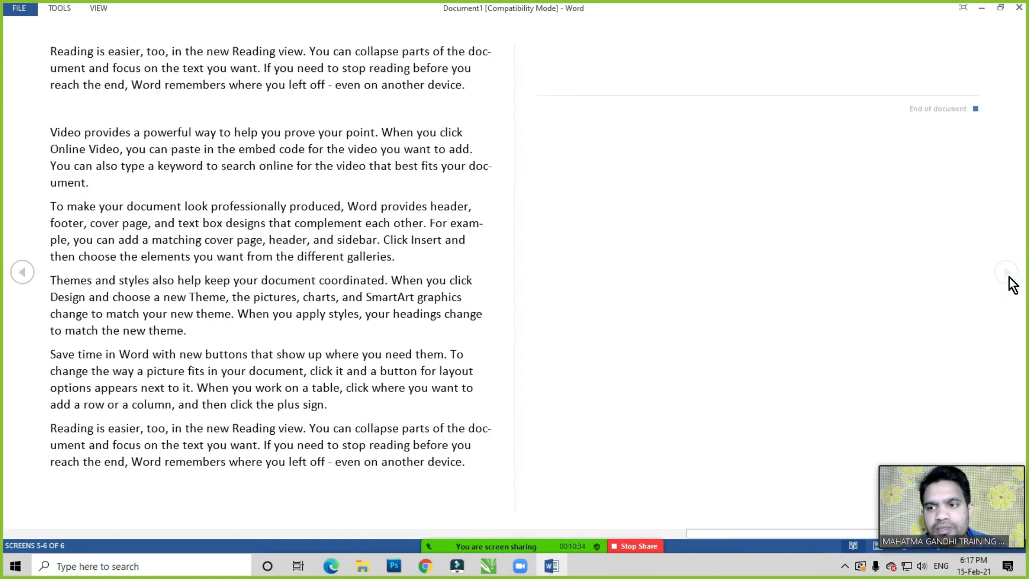
{"action": "left_click", "coordinate": [22, 272]}
{"action": "left_click", "coordinate": [22, 272]}
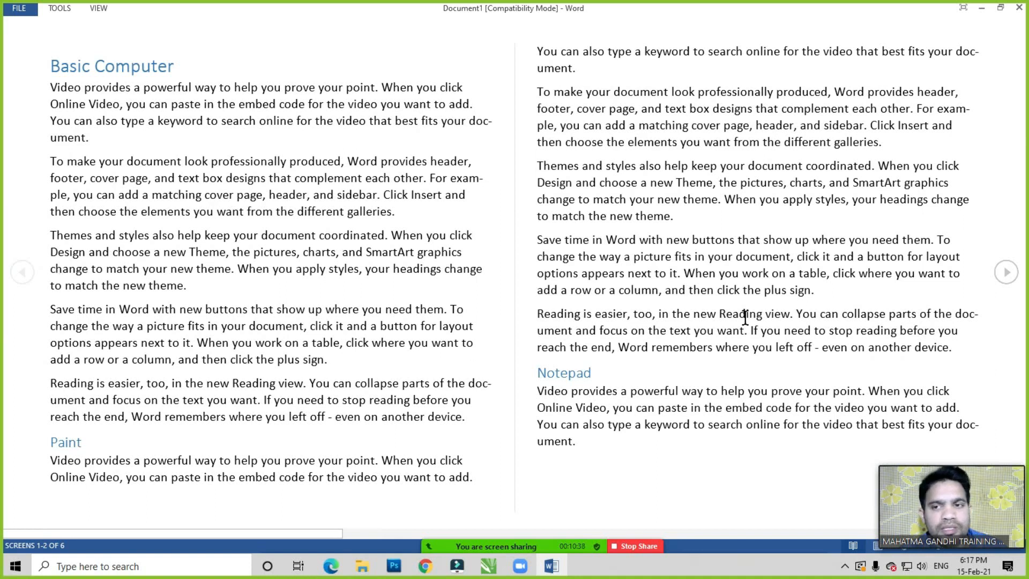
{"action": "left_click", "coordinate": [1007, 273]}
{"action": "left_click", "coordinate": [1012, 275]}
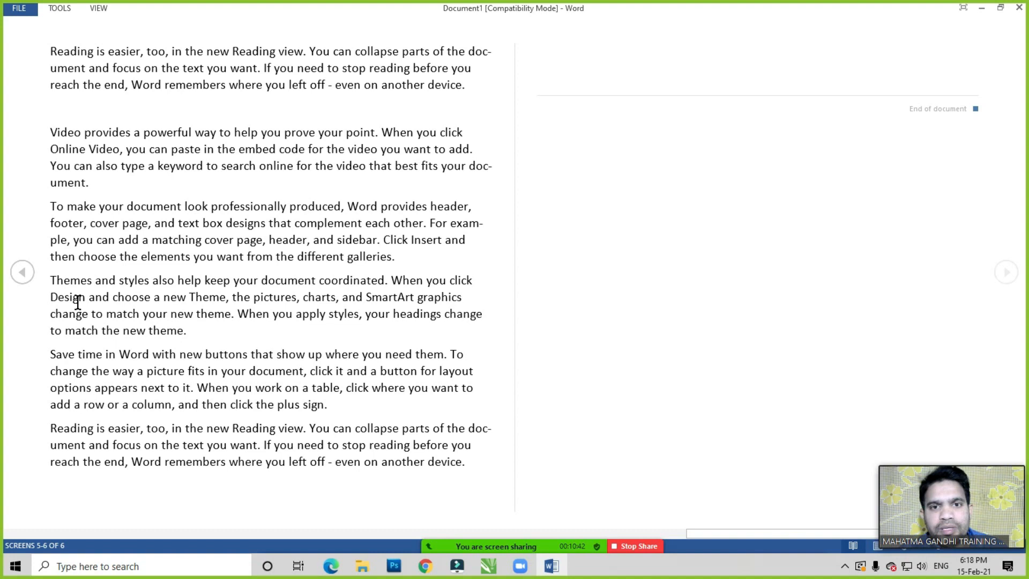
{"action": "left_click", "coordinate": [23, 274]}
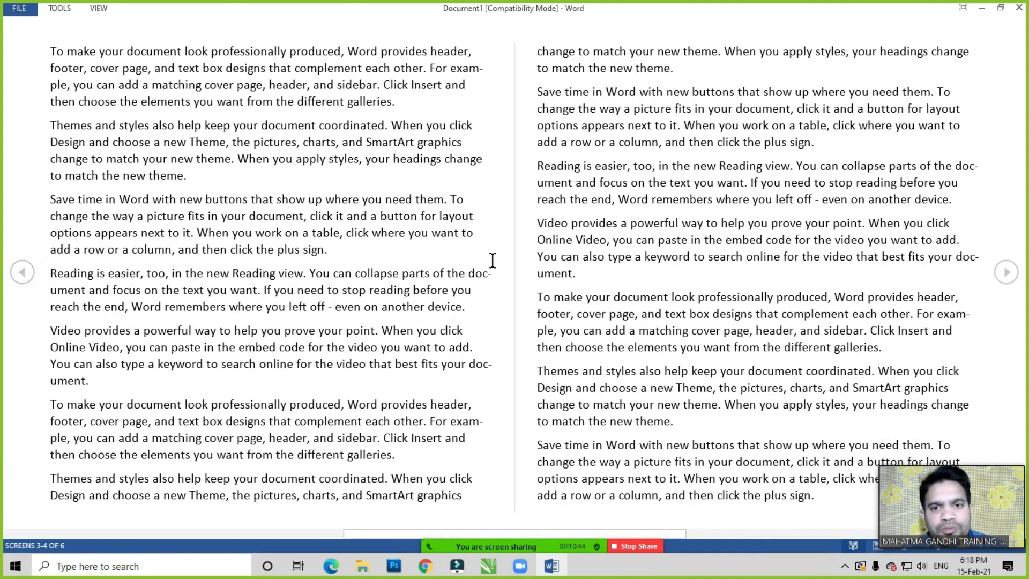
{"action": "left_click", "coordinate": [28, 277]}
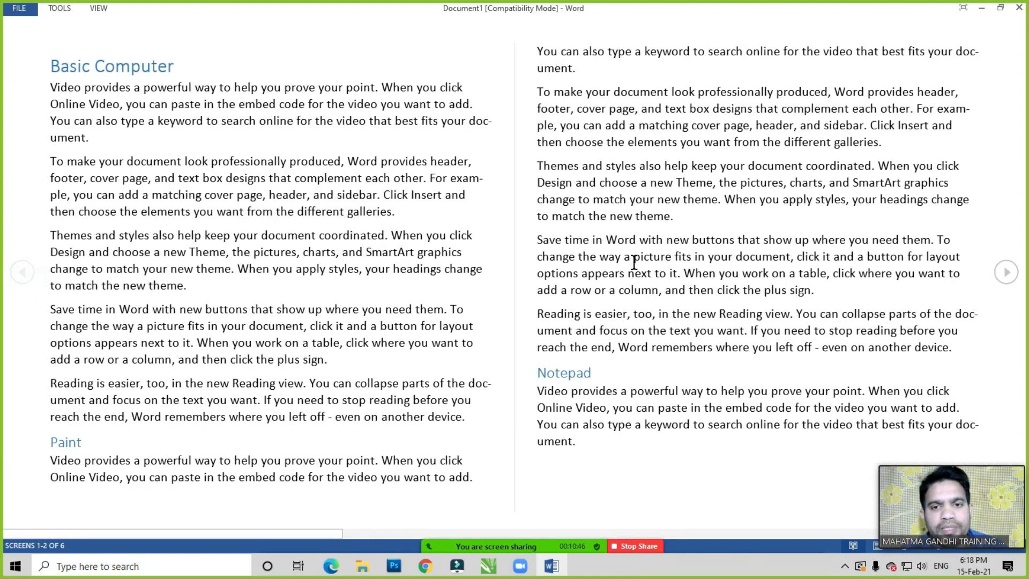
{"action": "left_click", "coordinate": [384, 281]}
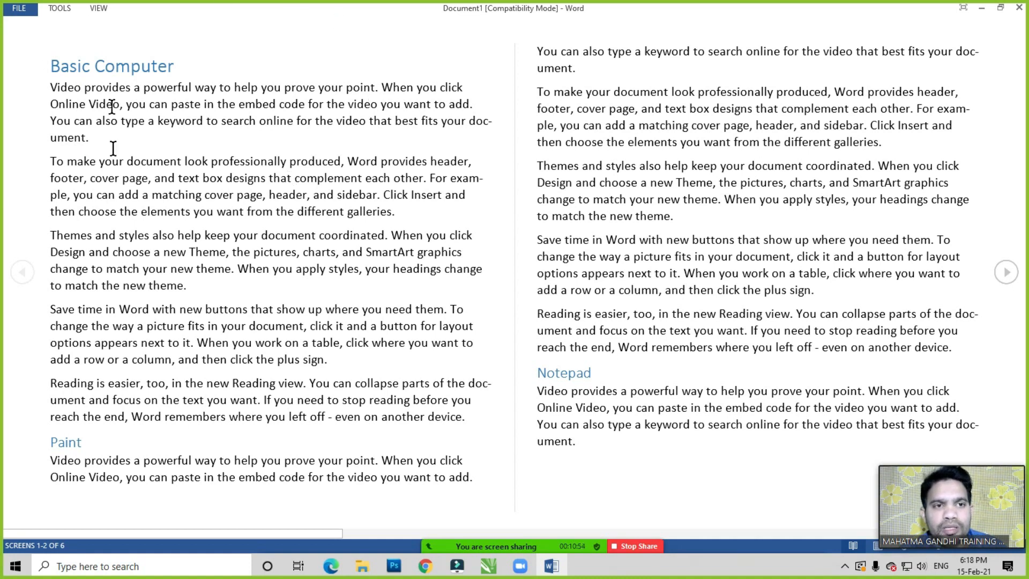
{"action": "left_click", "coordinate": [306, 182]}
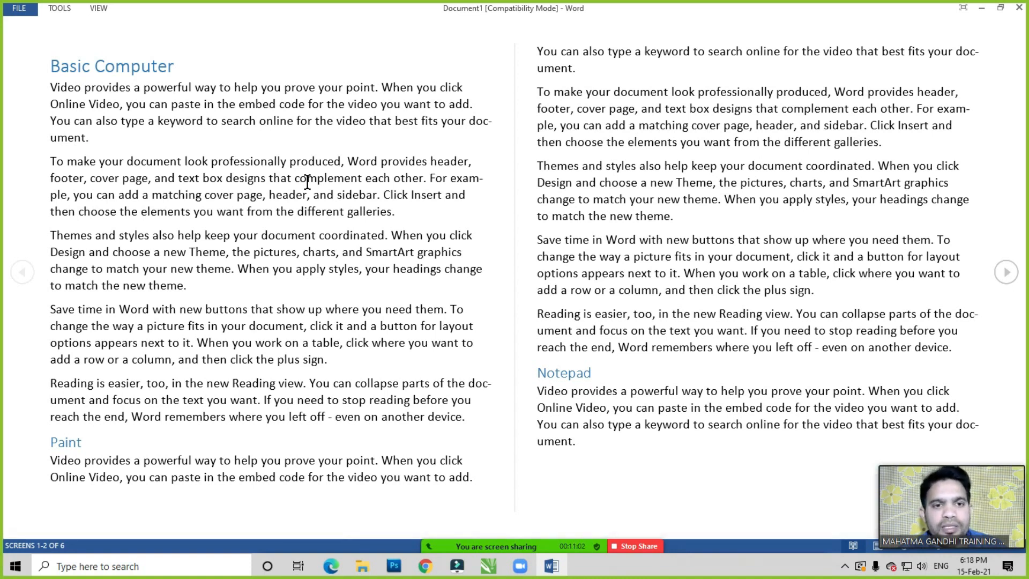
Leave Read Mode and place the cursor at the Basic Computer heading at the start of the document
{"action": "key", "text": "Escape"}
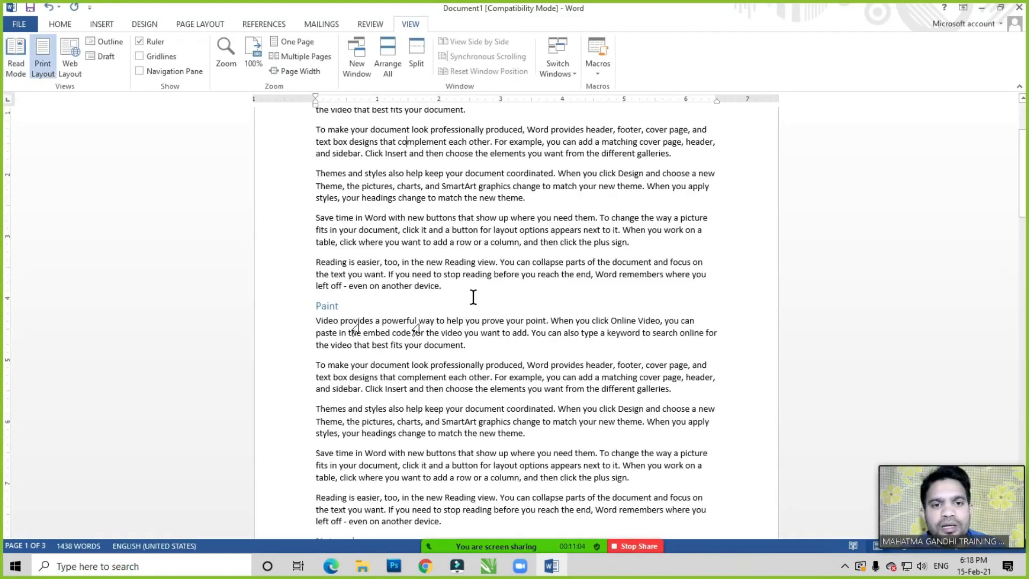
{"action": "scroll", "coordinate": [386, 298], "scroll_direction": "up", "scroll_amount": 4}
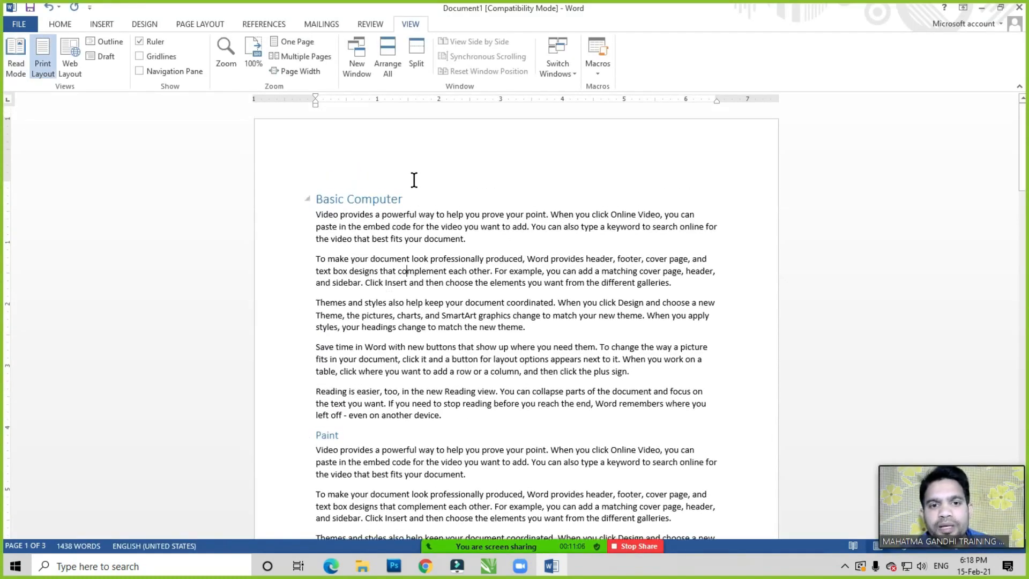
{"action": "left_click", "coordinate": [410, 198]}
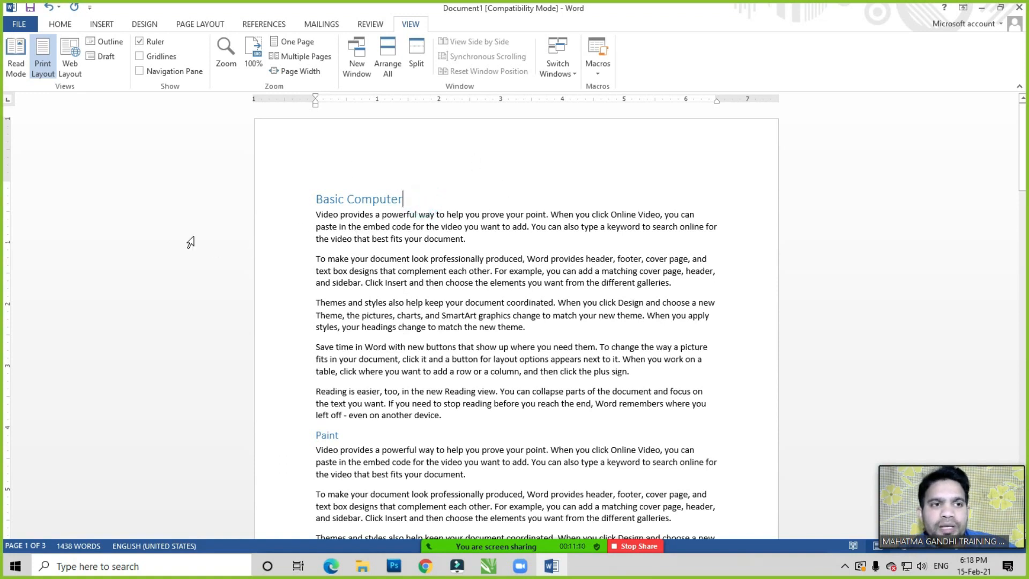
{"action": "left_click", "coordinate": [427, 210]}
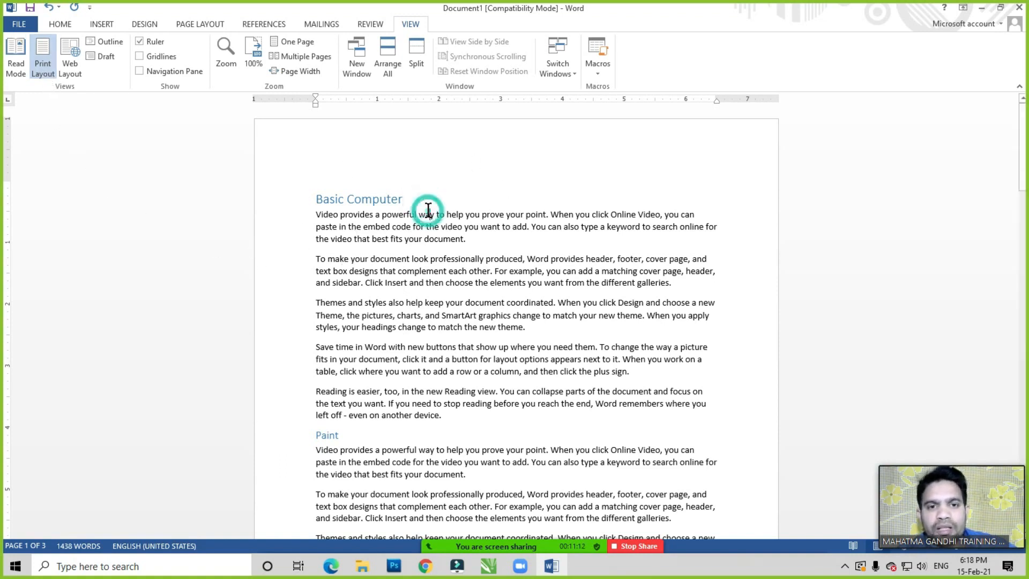
{"action": "left_click", "coordinate": [410, 204]}
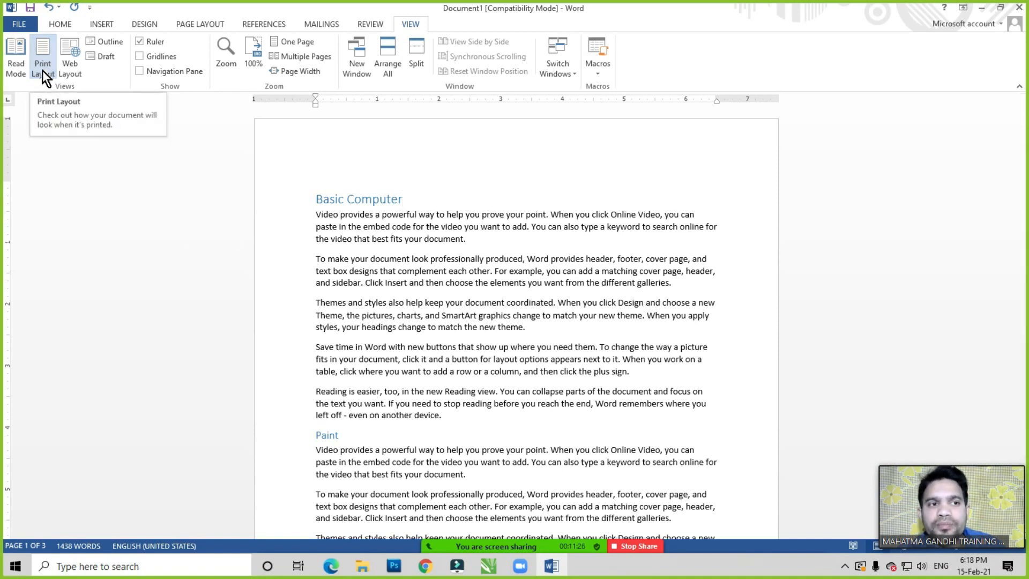
Show the document in Read Mode again to compare it, and return to the start of the first page in Print Layout
{"action": "left_click", "coordinate": [15, 66]}
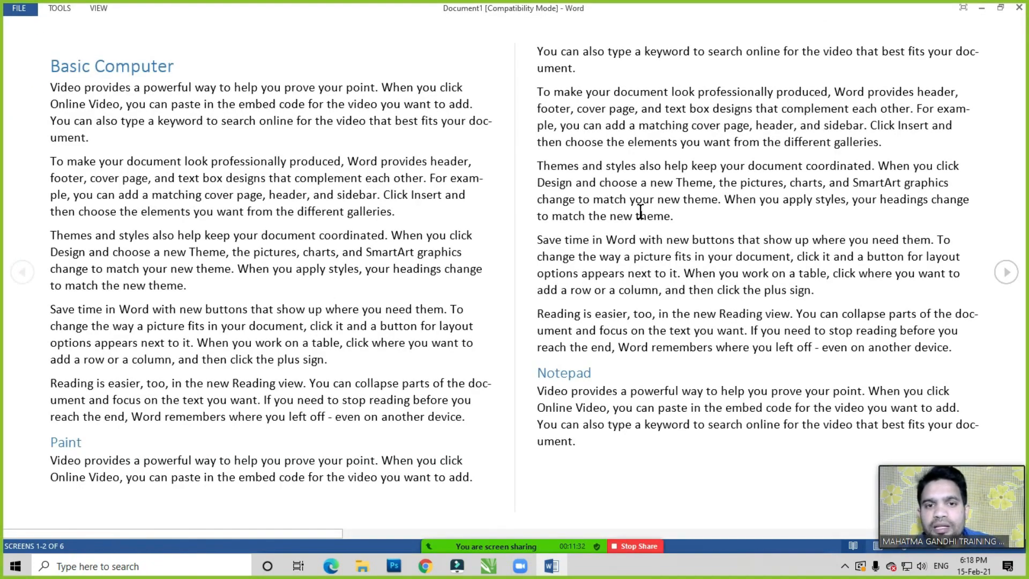
{"action": "key", "text": "Escape"}
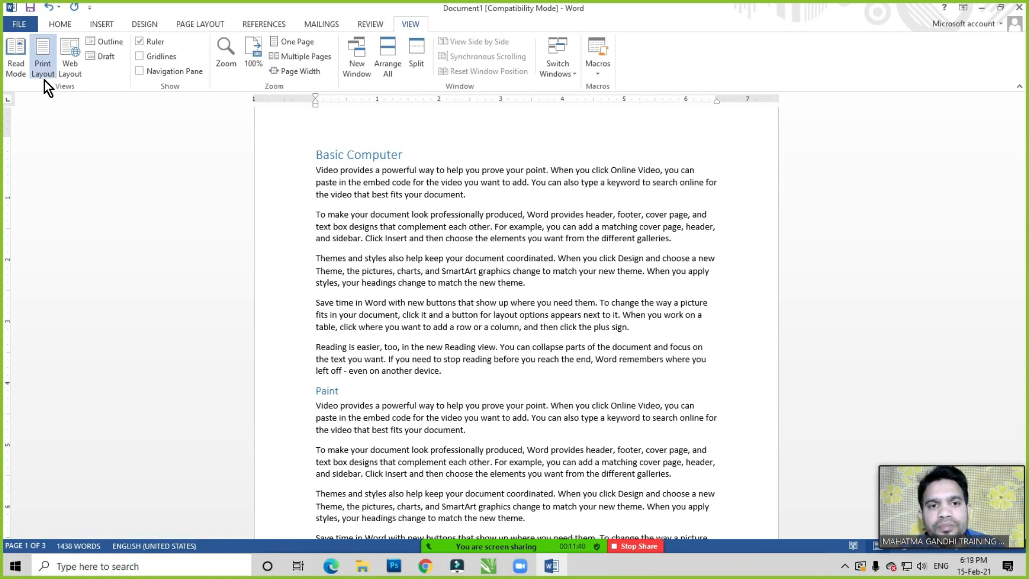
{"action": "left_click", "coordinate": [474, 197]}
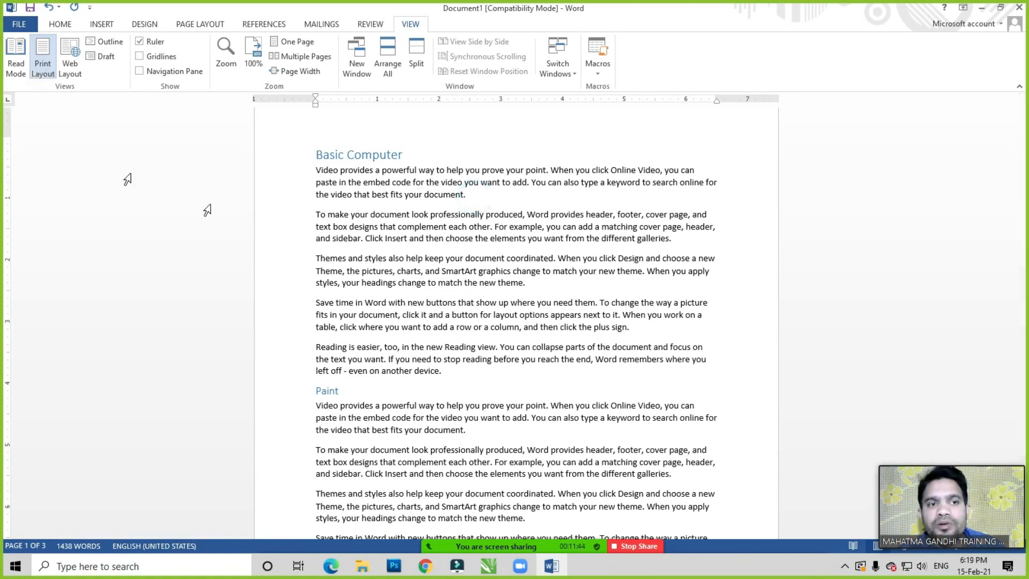
{"action": "left_click", "coordinate": [448, 206]}
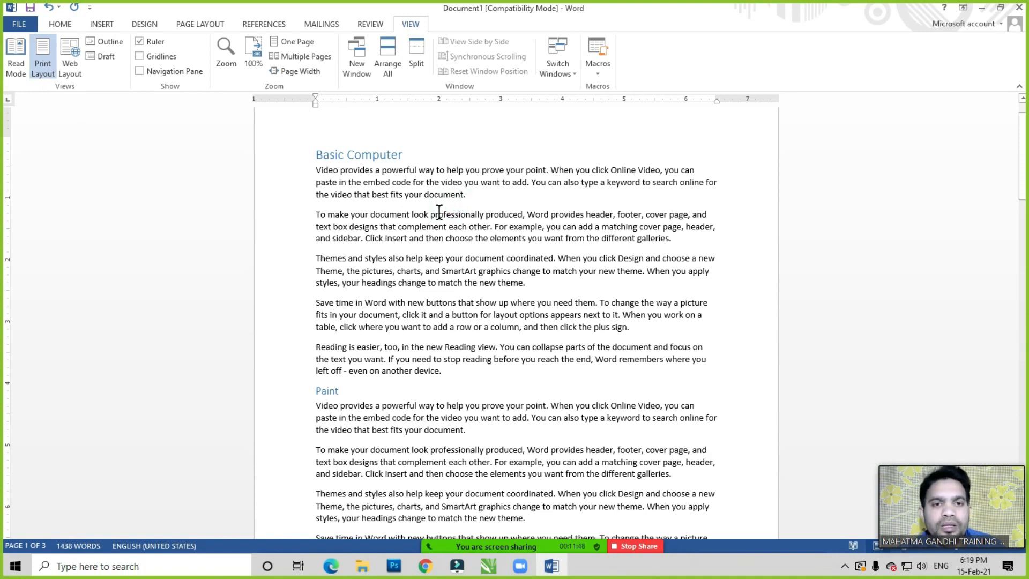
{"action": "scroll", "coordinate": [447, 302], "scroll_direction": "up", "scroll_amount": 1}
{"action": "scroll", "coordinate": [448, 302], "scroll_direction": "up", "scroll_amount": 1}
{"action": "left_click", "coordinate": [464, 232]}
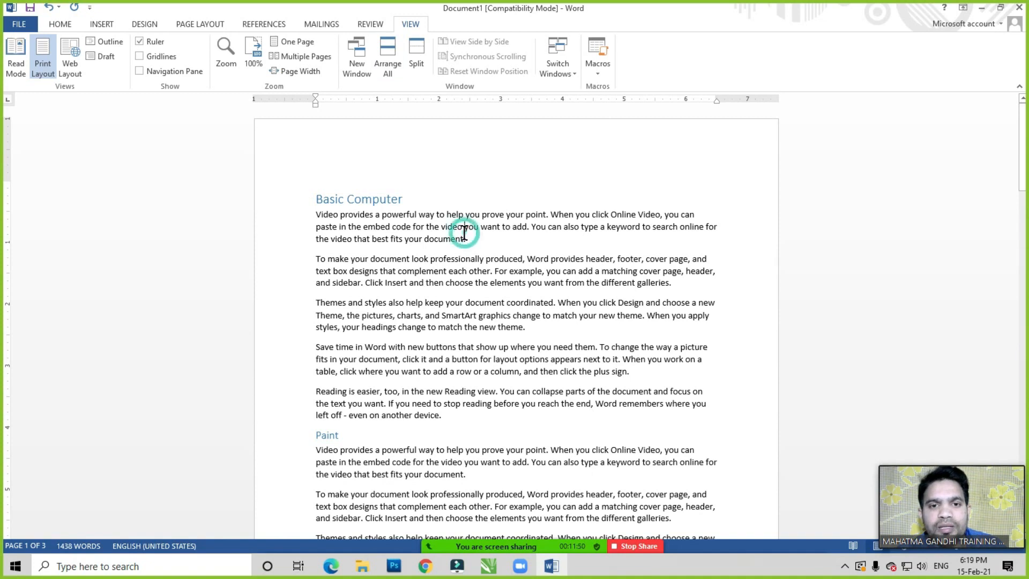
{"action": "left_click", "coordinate": [527, 272]}
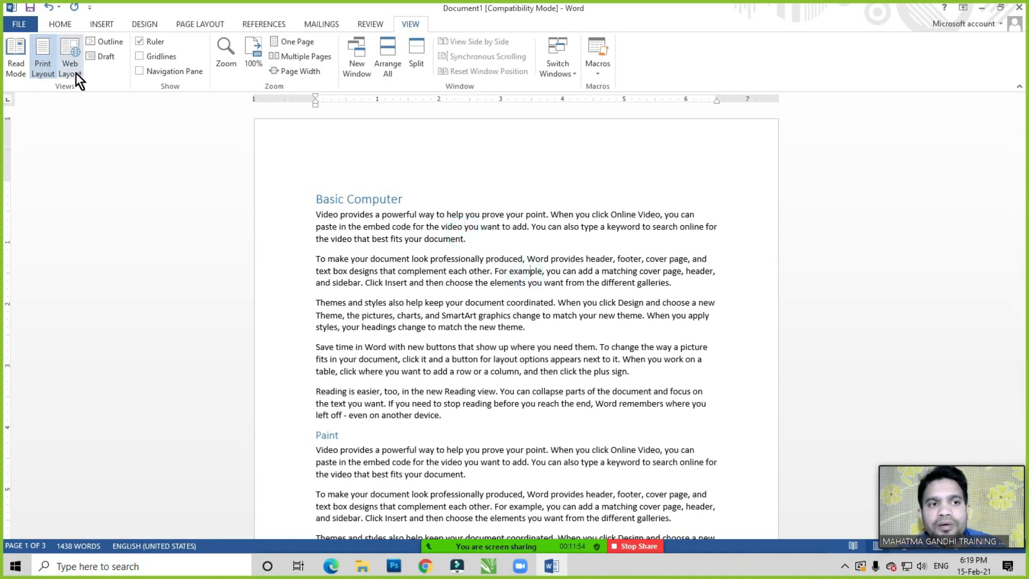
{"action": "left_click", "coordinate": [448, 240]}
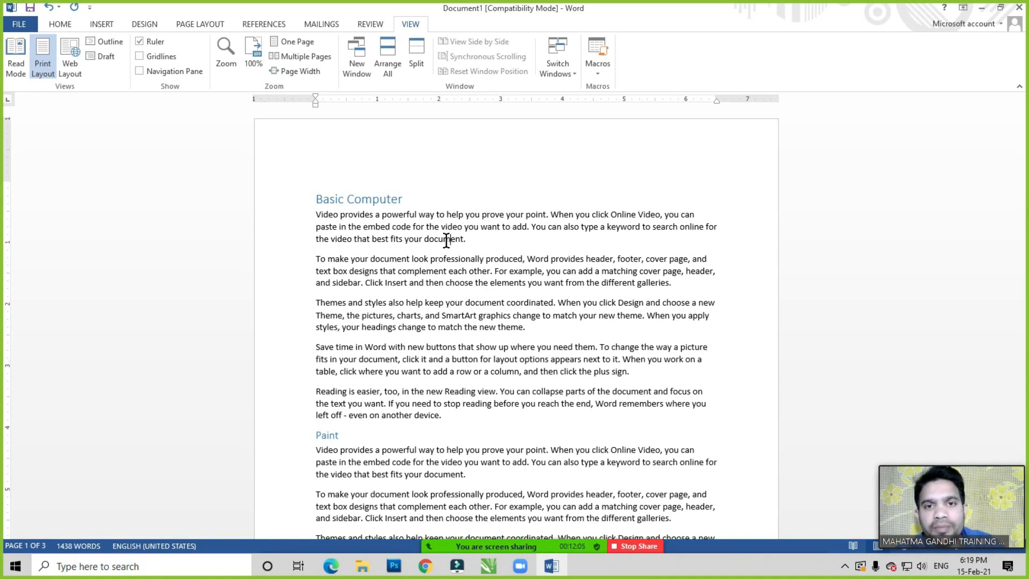
{"action": "left_click", "coordinate": [324, 24]}
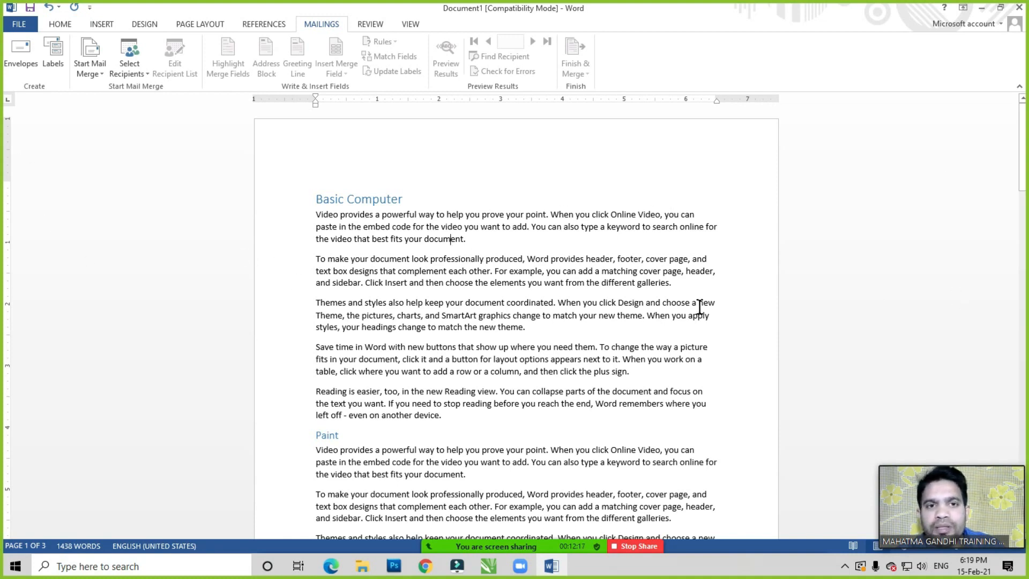
{"action": "left_click", "coordinate": [407, 27]}
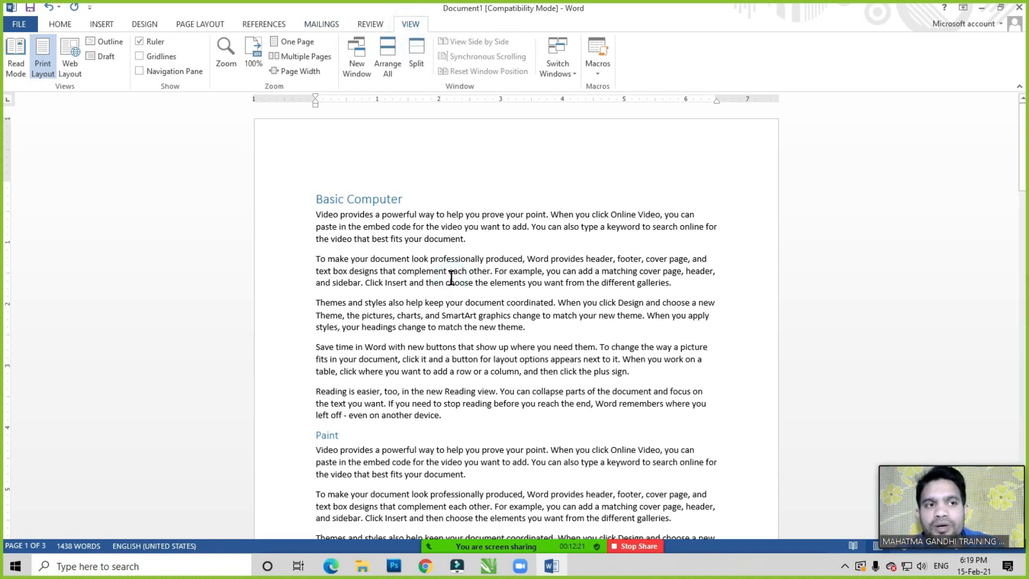
Switch the document to Web Layout and briefly highlight the opening paragraphs under the Basic Computer heading
{"action": "left_click", "coordinate": [75, 74]}
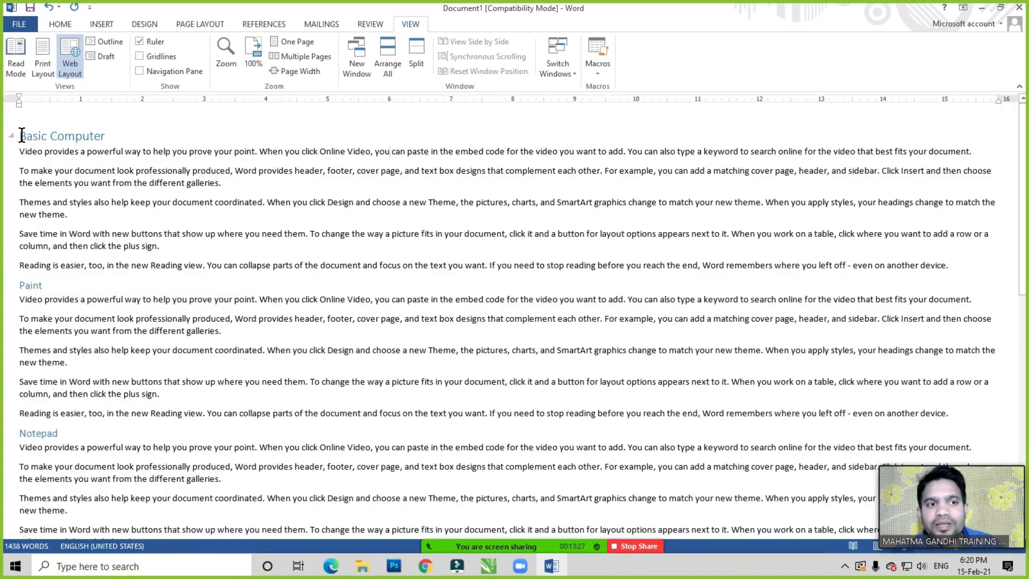
{"action": "left_click", "coordinate": [21, 135]}
{"action": "left_click_drag", "start_coordinate": [175, 157], "coordinate": [597, 233]}
{"action": "left_click", "coordinate": [602, 279]}
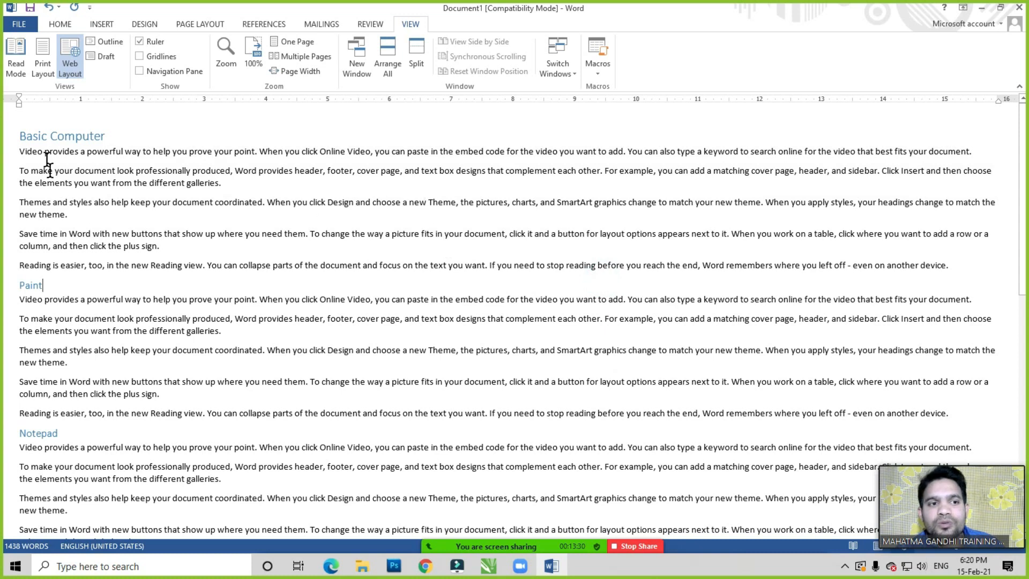
{"action": "left_click", "coordinate": [378, 247]}
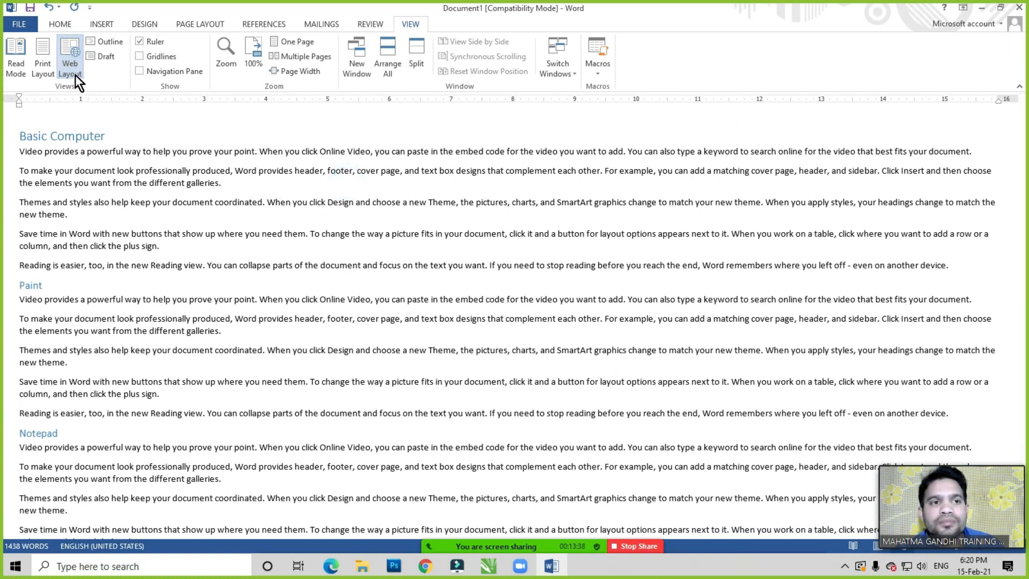
{"action": "left_click", "coordinate": [103, 183]}
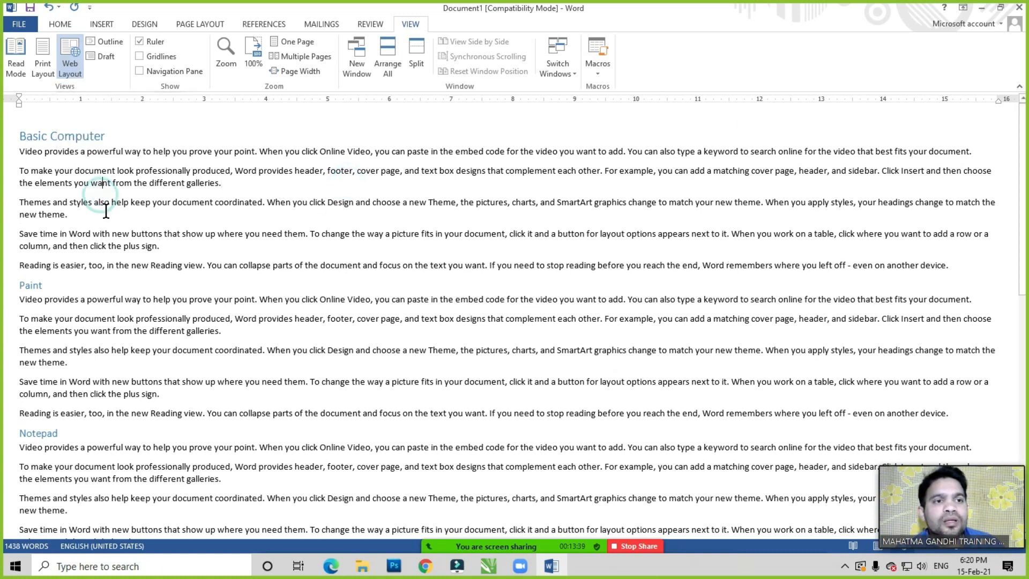
Return the document to Print Layout and place the cursor in the second paragraph under Basic Computer
{"action": "left_click", "coordinate": [42, 63]}
{"action": "left_click", "coordinate": [496, 245]}
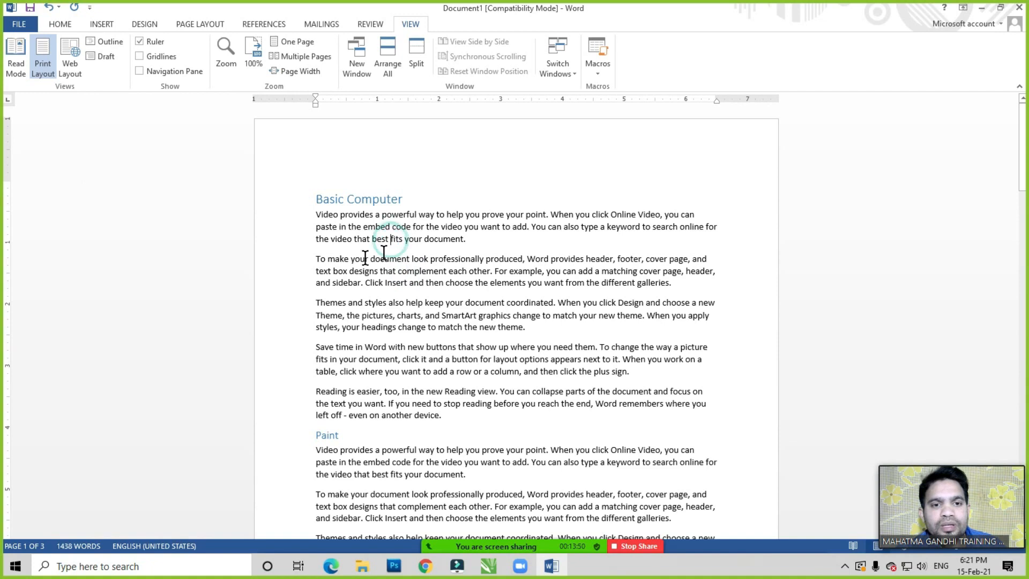
{"action": "left_click", "coordinate": [420, 284]}
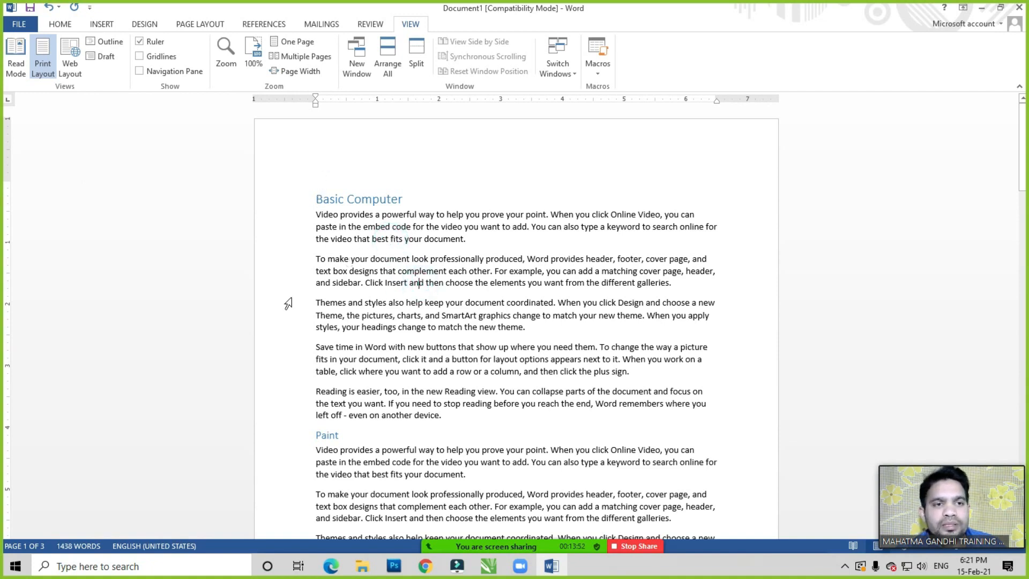
{"action": "left_click", "coordinate": [61, 24]}
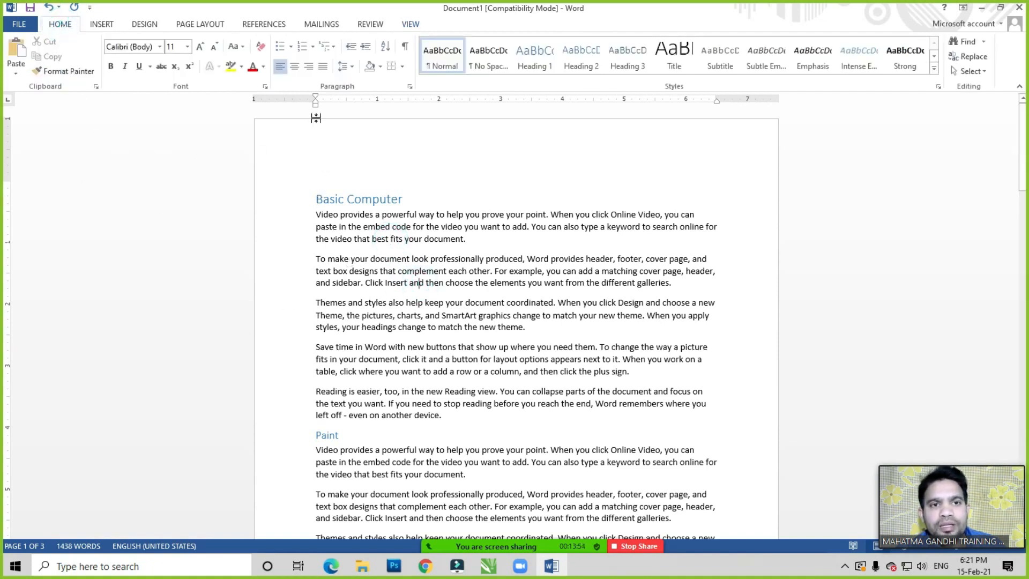
{"action": "left_click", "coordinate": [294, 50]}
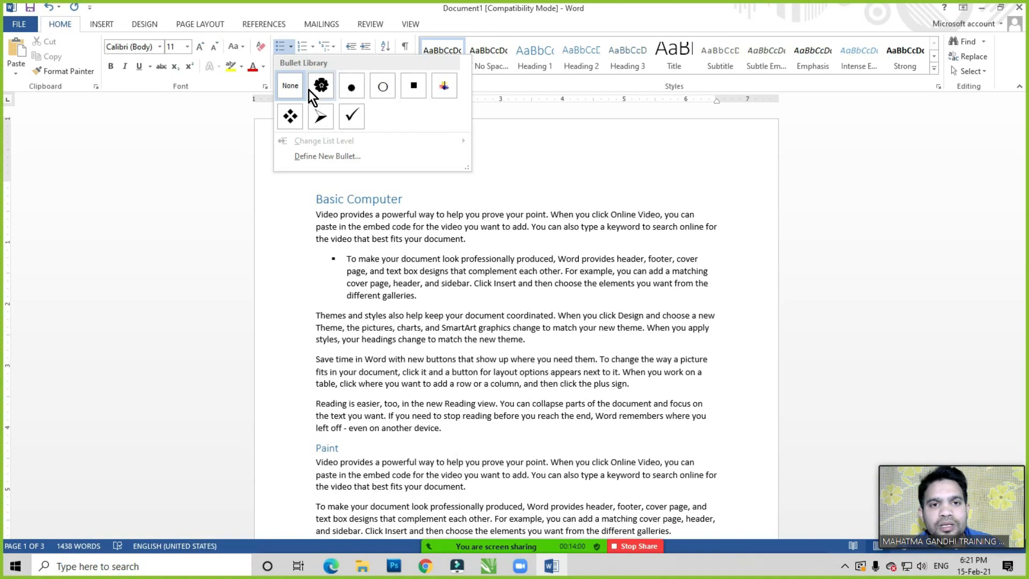
{"action": "left_click", "coordinate": [420, 296]}
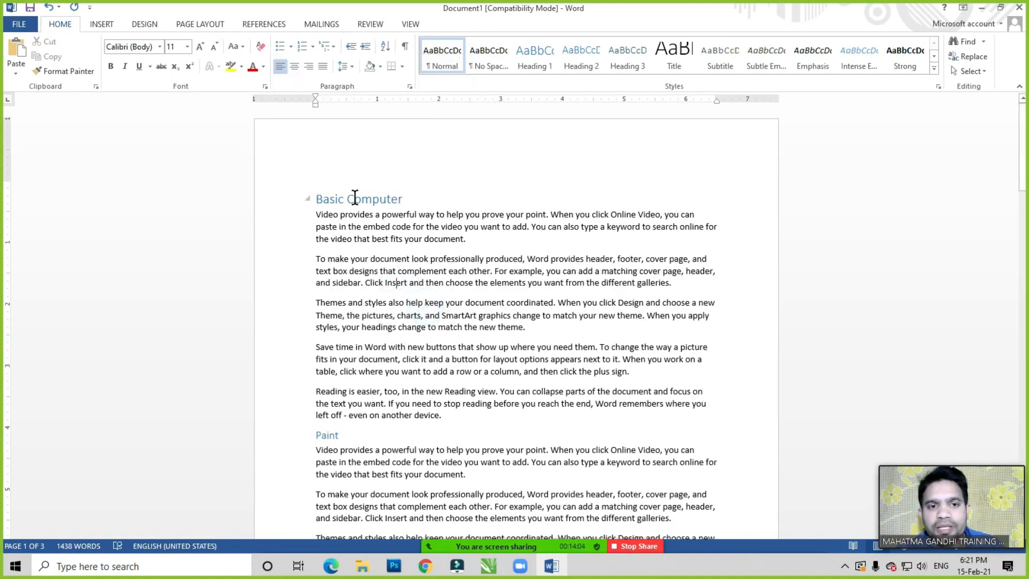
{"action": "left_click", "coordinate": [337, 254]}
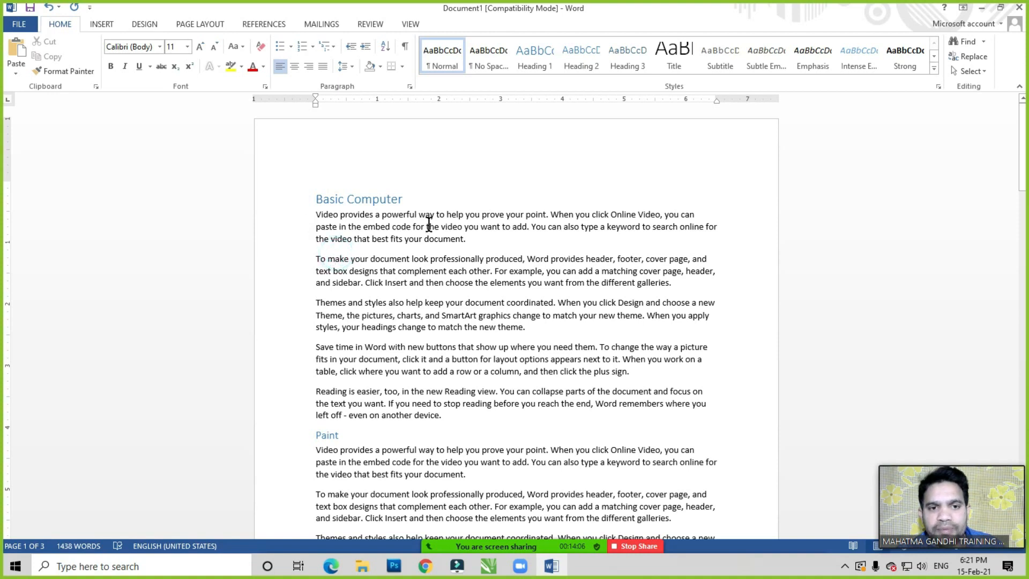
{"action": "left_click", "coordinate": [375, 265]}
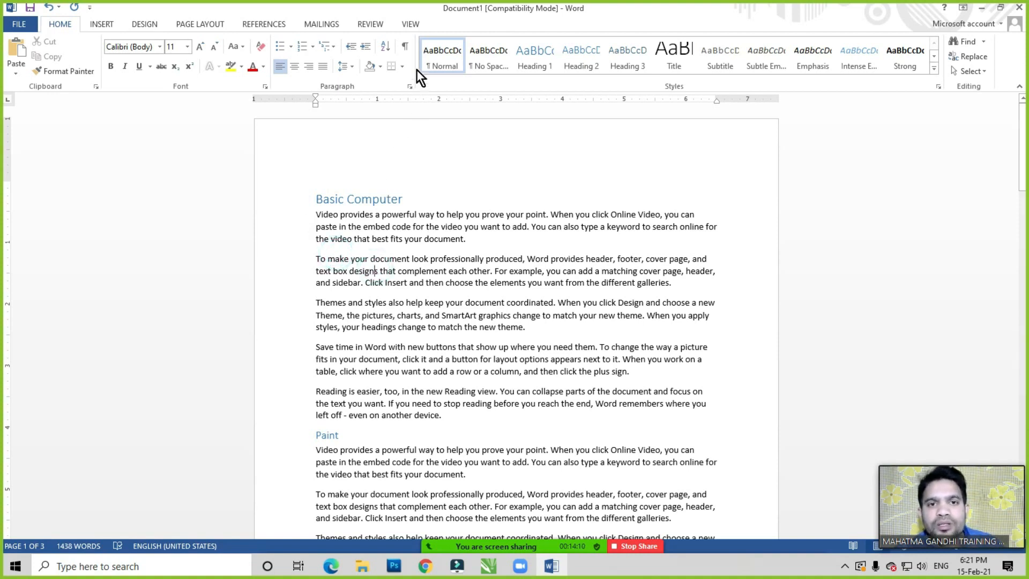
Switch the document to Outline view
{"action": "left_click", "coordinate": [410, 25]}
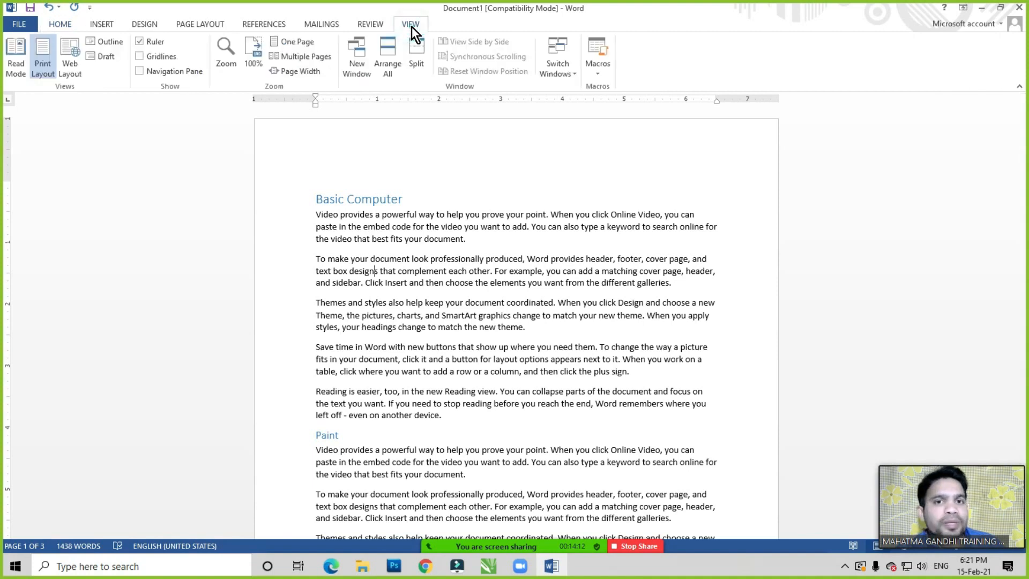
{"action": "left_click", "coordinate": [110, 43]}
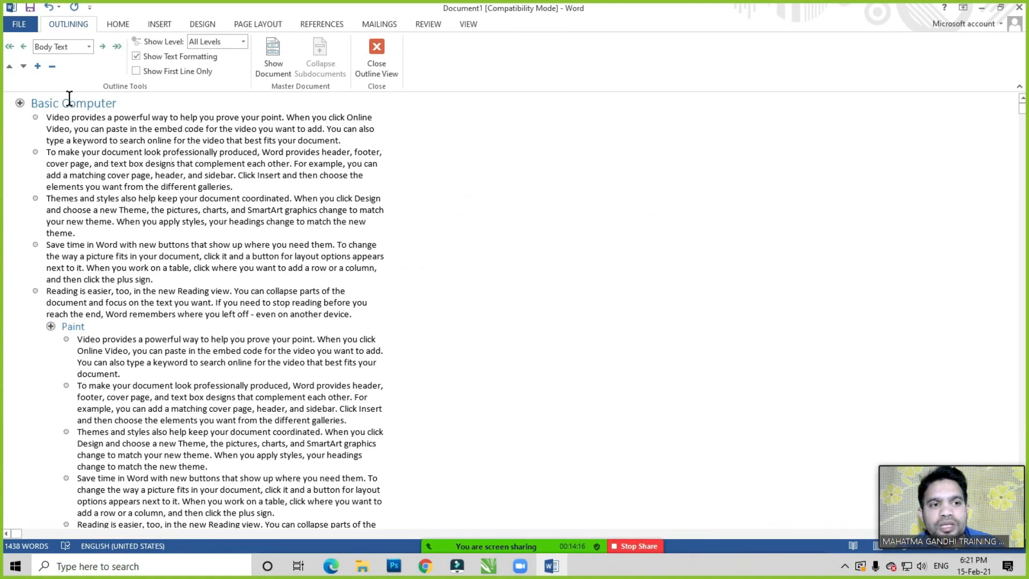
Select the whole Basic Computer section in the outline, including its subheadings and body text, examine its extent, and clear the selection
{"action": "double_click", "coordinate": [93, 282]}
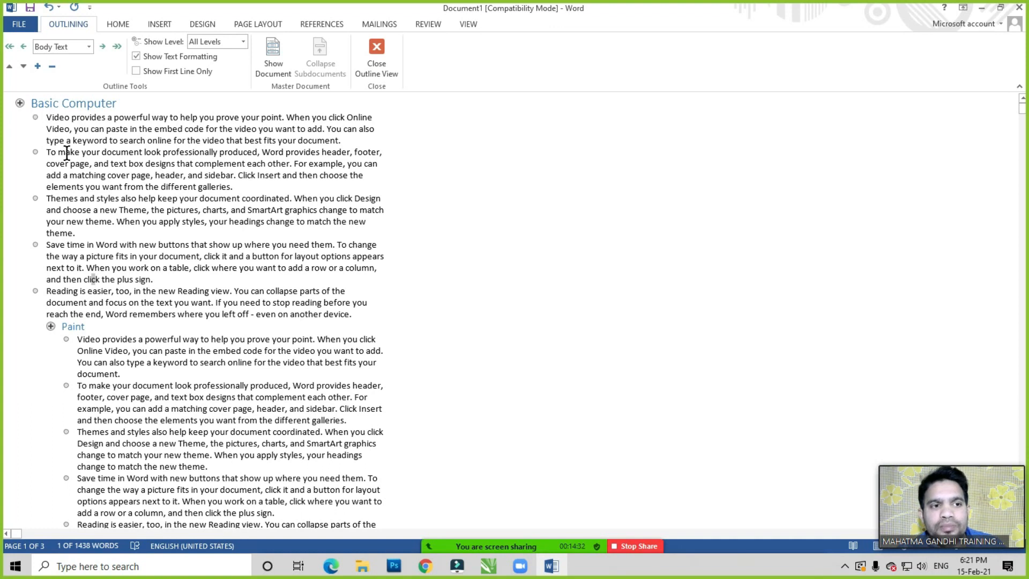
{"action": "left_click", "coordinate": [70, 296]}
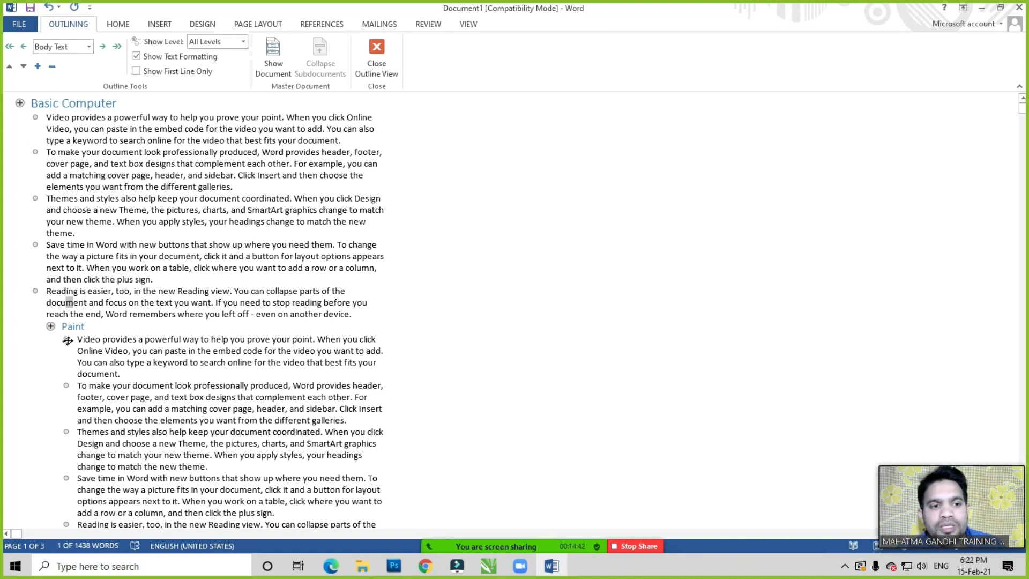
{"action": "left_click", "coordinate": [20, 103]}
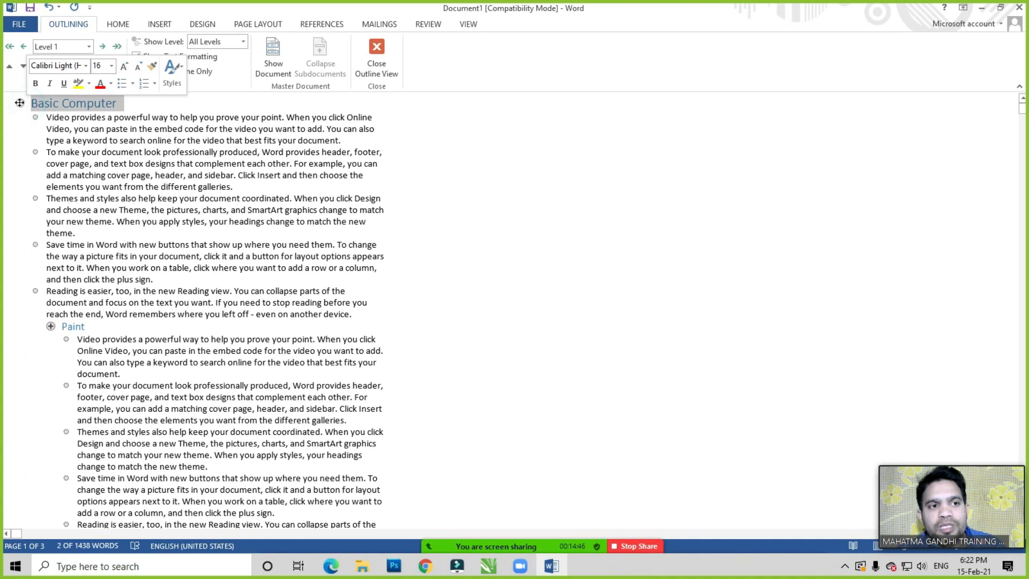
{"action": "left_click", "coordinate": [19, 103]}
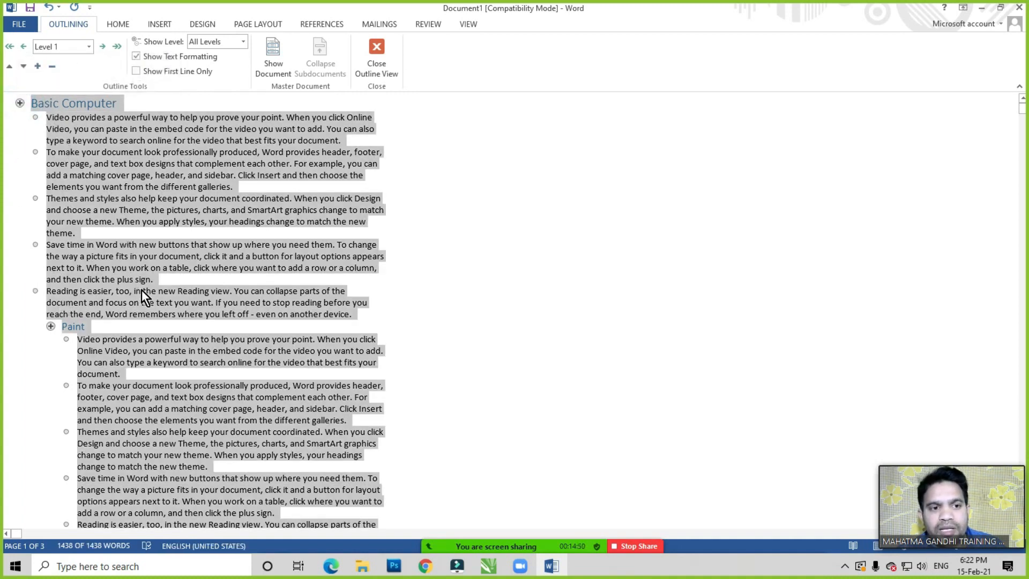
{"action": "scroll", "coordinate": [150, 284], "scroll_direction": "down", "scroll_amount": 3}
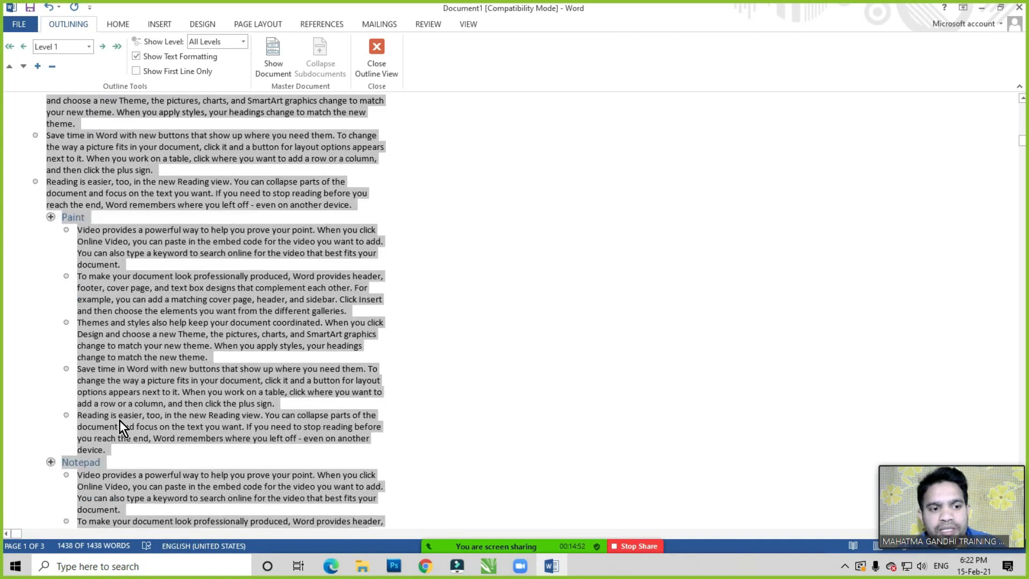
{"action": "scroll", "coordinate": [108, 328], "scroll_direction": "down", "scroll_amount": 5}
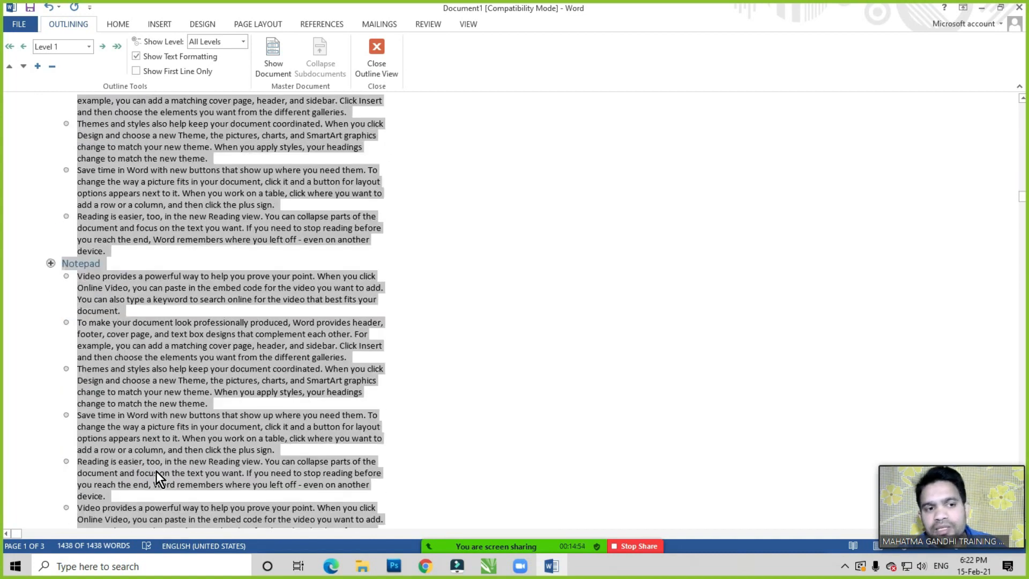
{"action": "scroll", "coordinate": [156, 471], "scroll_direction": "up", "scroll_amount": 8}
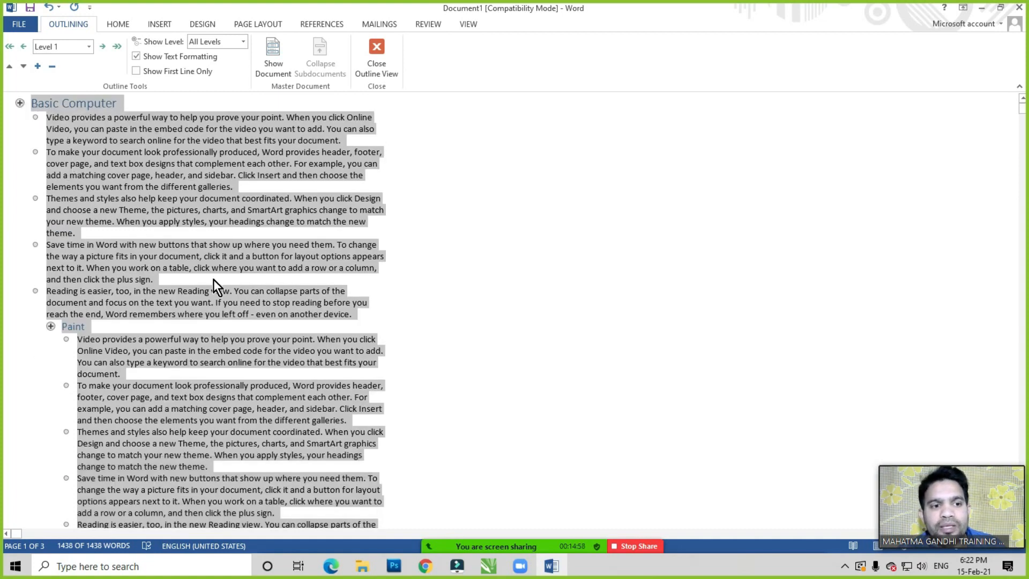
{"action": "scroll", "coordinate": [213, 279], "scroll_direction": "down", "scroll_amount": 4}
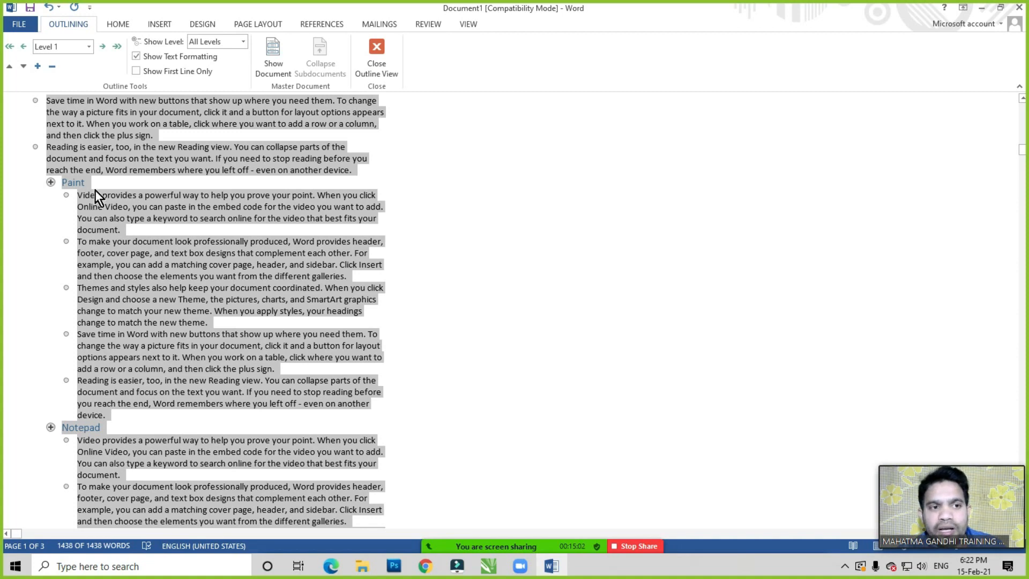
{"action": "scroll", "coordinate": [102, 343], "scroll_direction": "up", "scroll_amount": 4}
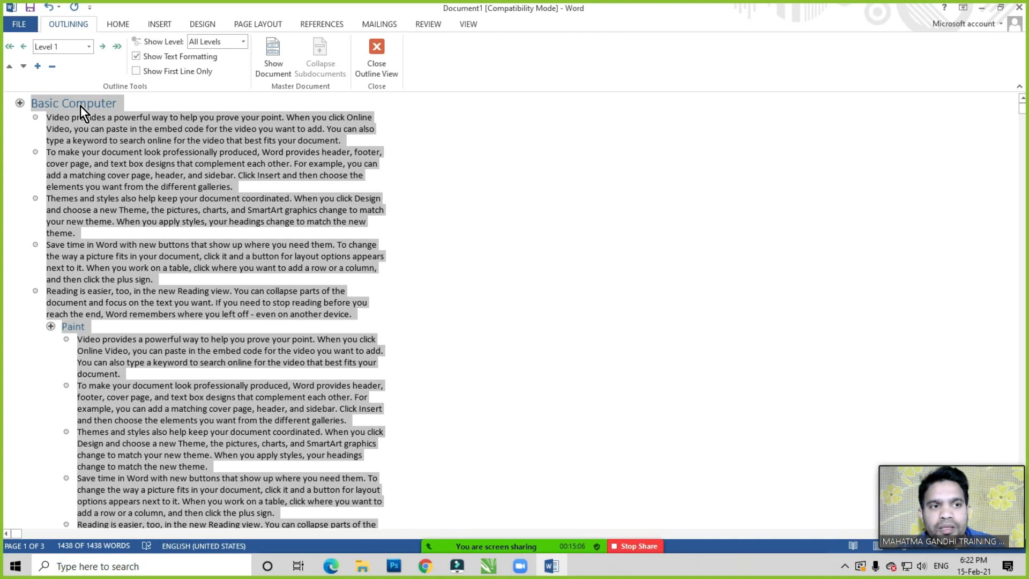
{"action": "left_click", "coordinate": [86, 256]}
Select the Paint subheading together with its body text in the outline
{"action": "scroll", "coordinate": [85, 256], "scroll_direction": "down", "scroll_amount": 4}
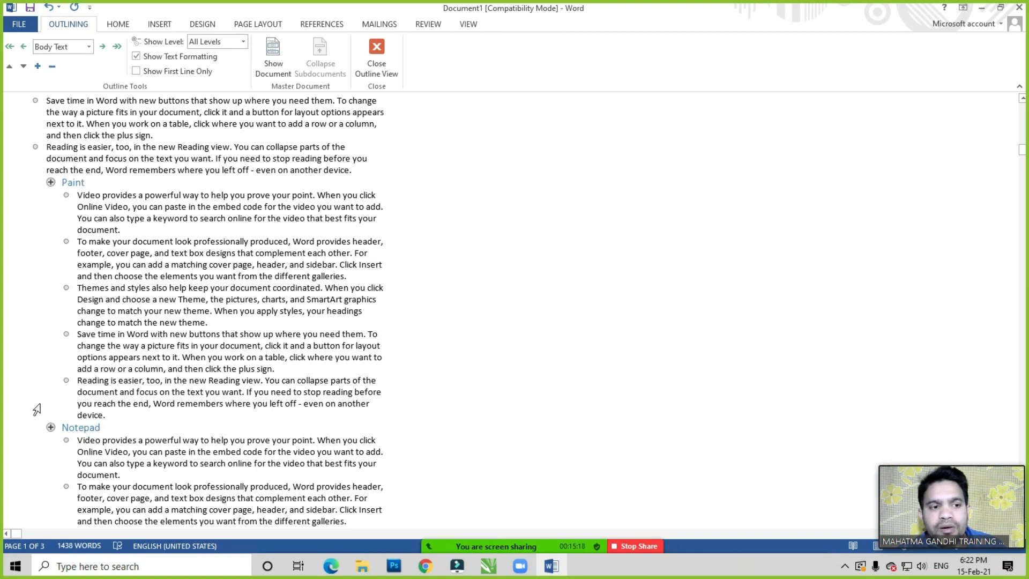
{"action": "left_click", "coordinate": [50, 181]}
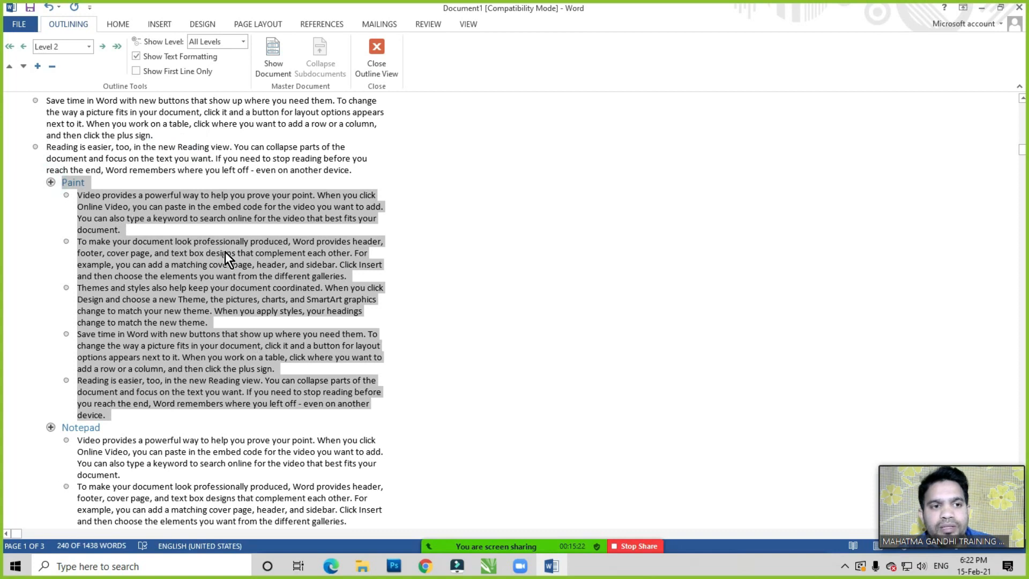
{"action": "scroll", "coordinate": [223, 333], "scroll_direction": "up", "scroll_amount": 4}
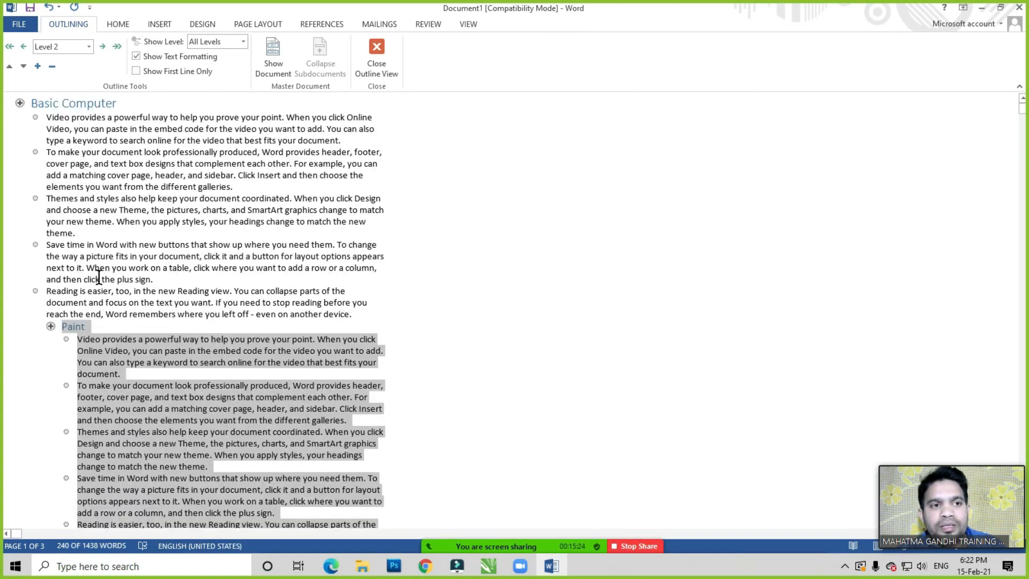
Select the entire Basic Computer section again to compare it with the Paint selection, and deselect it at the first paragraph
{"action": "left_click", "coordinate": [18, 102]}
{"action": "scroll", "coordinate": [188, 249], "scroll_direction": "down", "scroll_amount": 9}
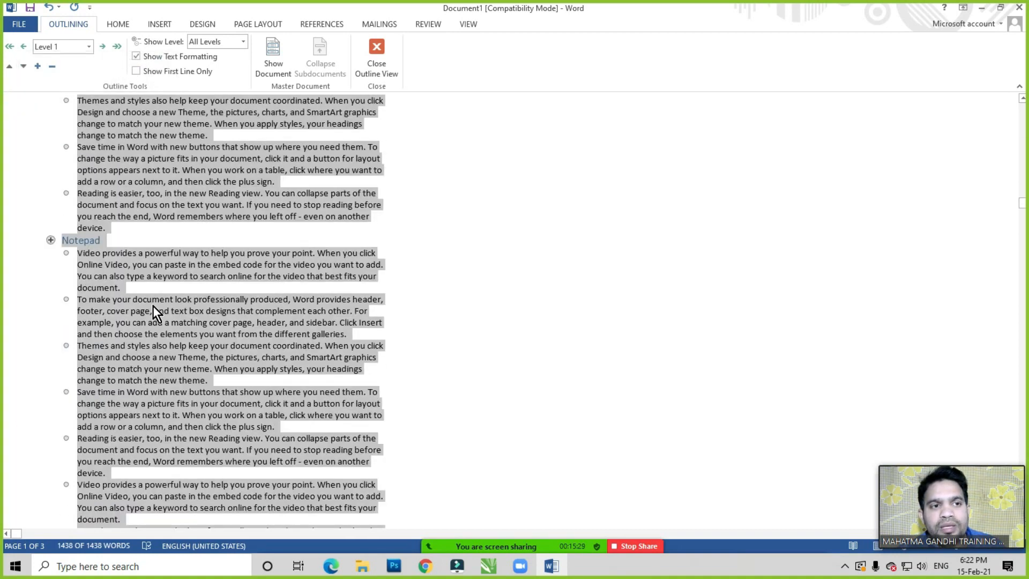
{"action": "scroll", "coordinate": [153, 306], "scroll_direction": "up", "scroll_amount": 9}
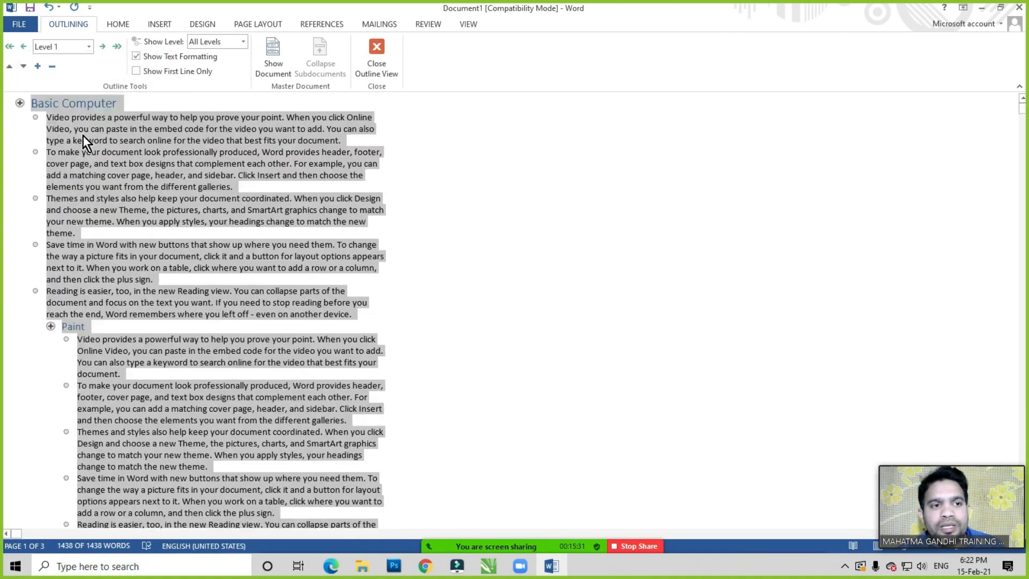
{"action": "left_click", "coordinate": [83, 140]}
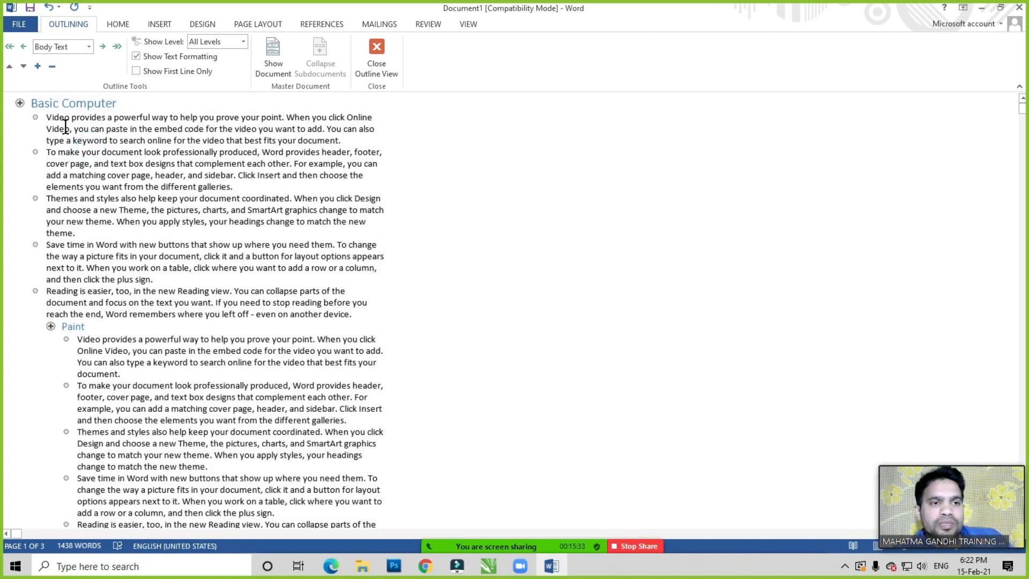
Close Outline view to return to Print Layout, and place the cursor in the second paragraph under Basic Computer
{"action": "left_click", "coordinate": [375, 56]}
{"action": "left_click", "coordinate": [411, 24]}
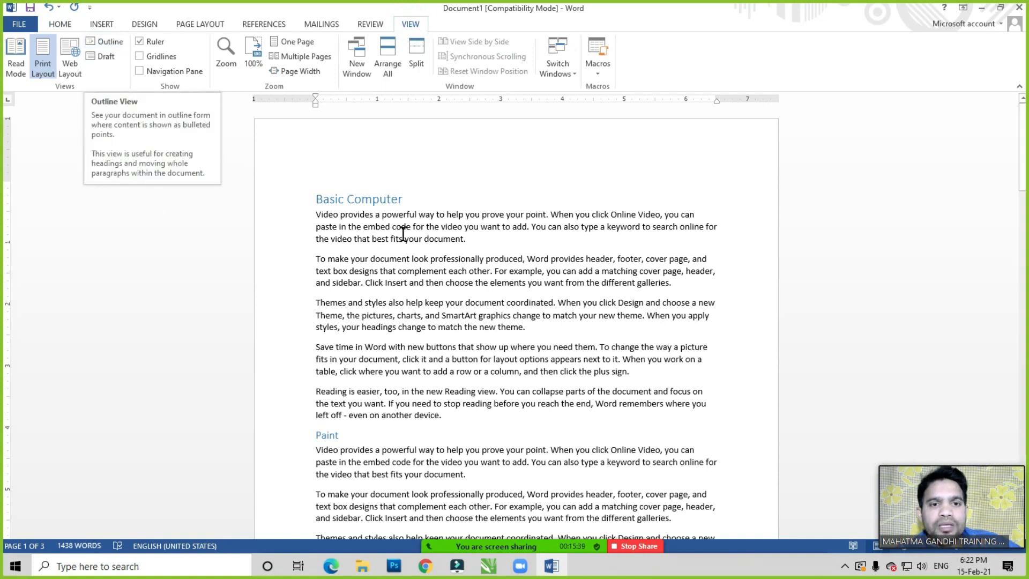
{"action": "left_click", "coordinate": [326, 245]}
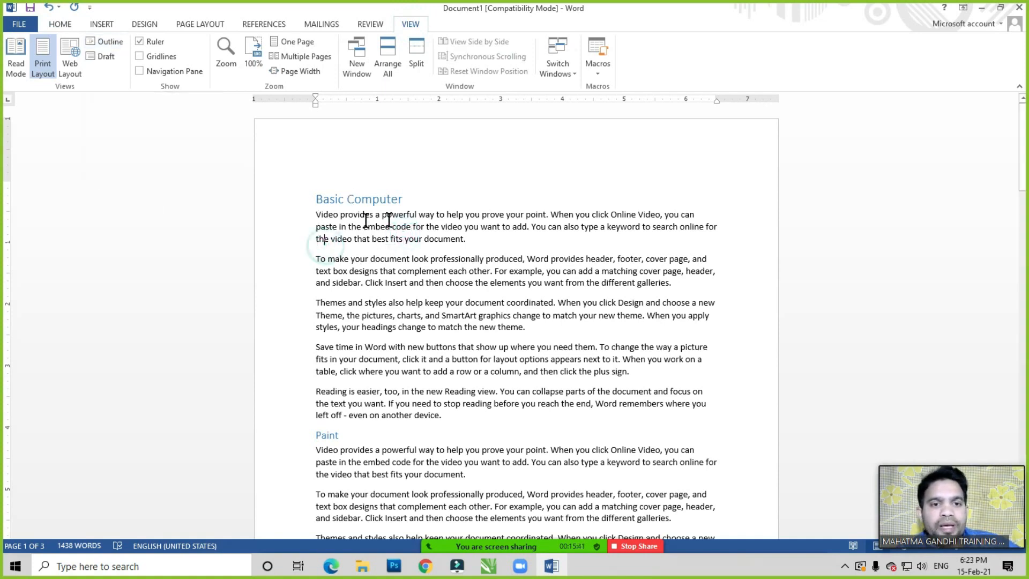
{"action": "left_click", "coordinate": [414, 276]}
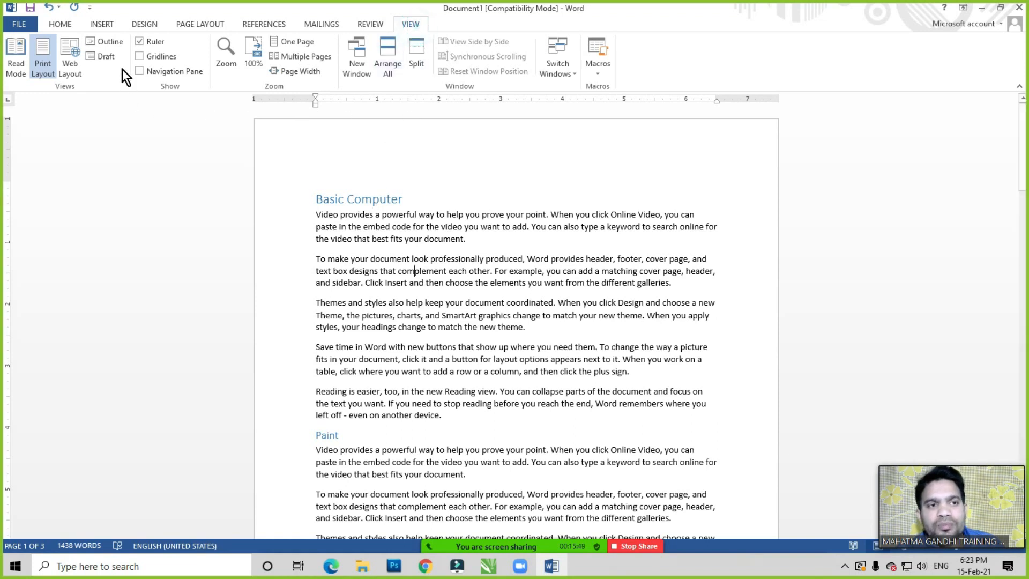
Show Outline view once more, return to Print Layout, and briefly highlight the end of the first paragraph
{"action": "left_click", "coordinate": [114, 43]}
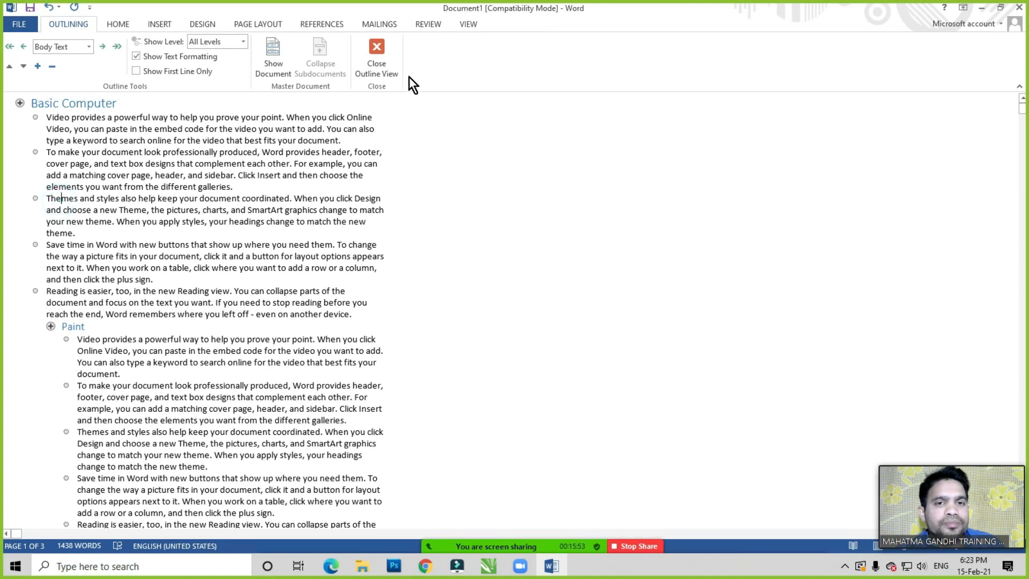
{"action": "left_click", "coordinate": [376, 57]}
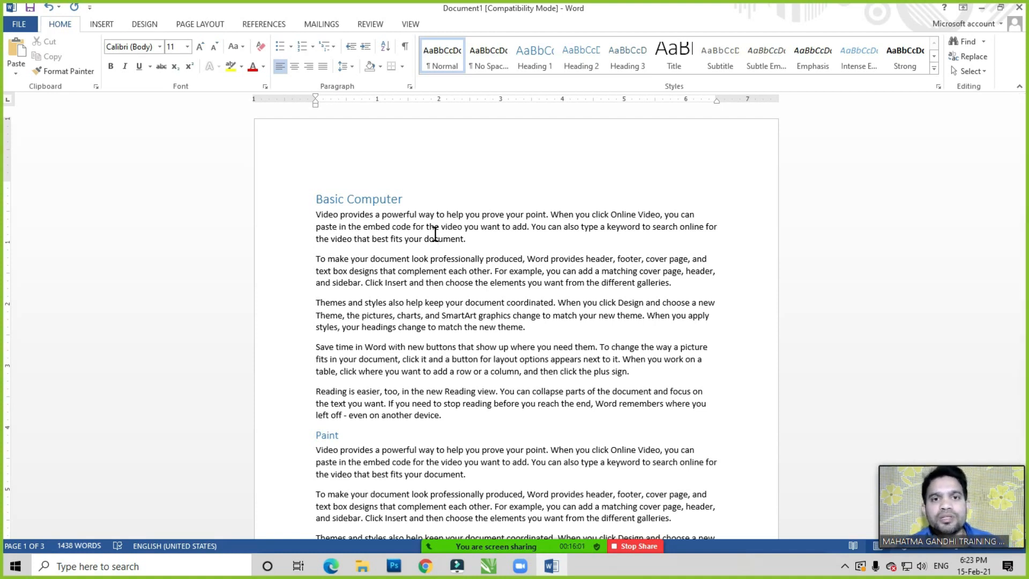
{"action": "left_click_drag", "start_coordinate": [438, 231], "coordinate": [435, 241]}
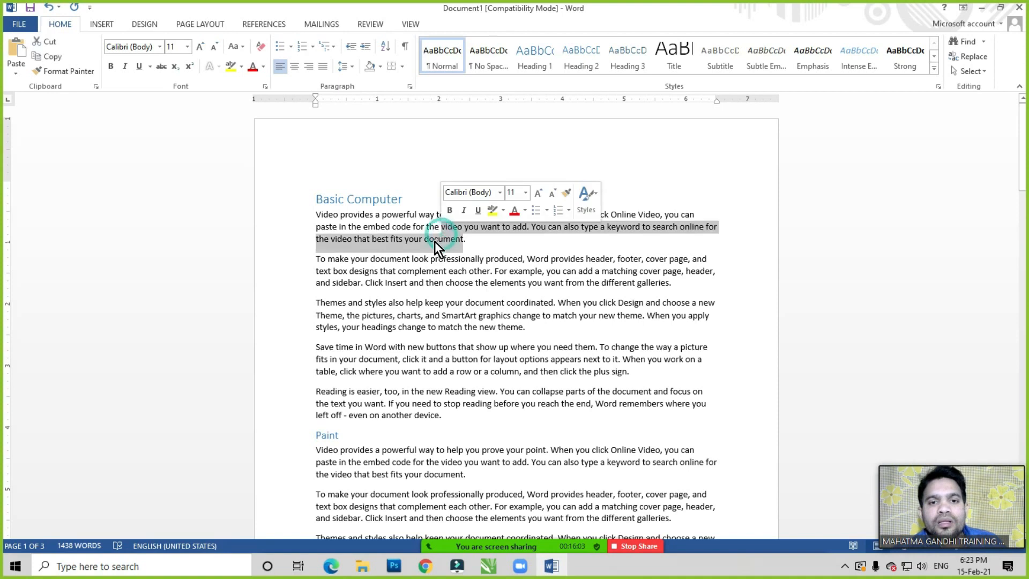
{"action": "left_click", "coordinate": [409, 234]}
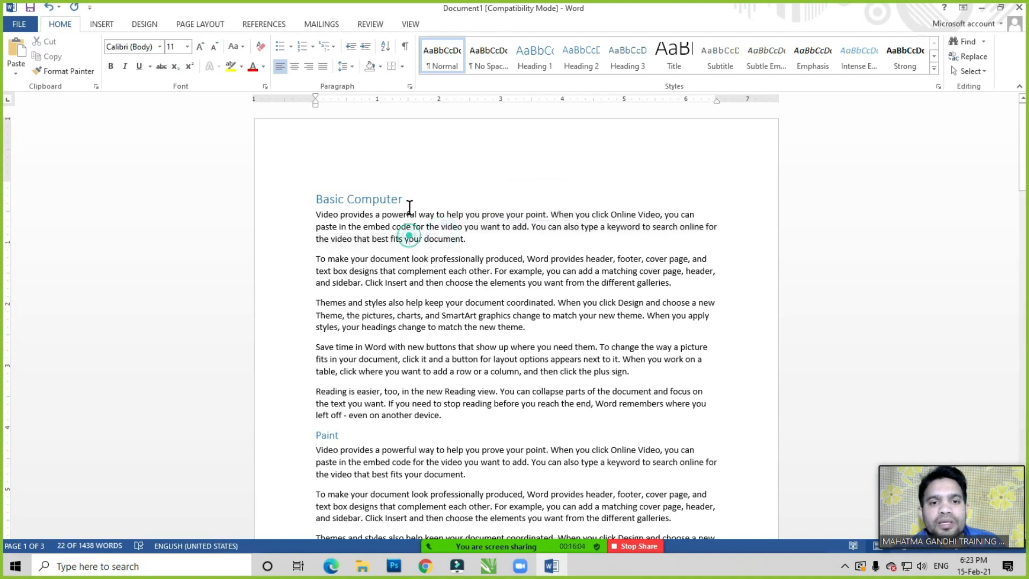
Read the description of the Draft view option without switching to it, and return to the second paragraph
{"action": "left_click", "coordinate": [410, 26]}
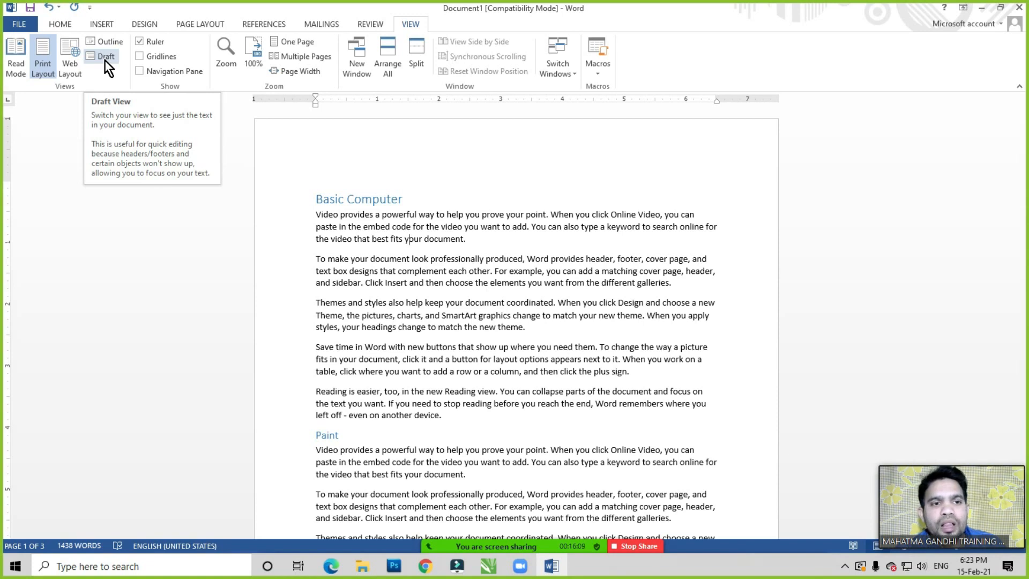
{"action": "left_click", "coordinate": [450, 288]}
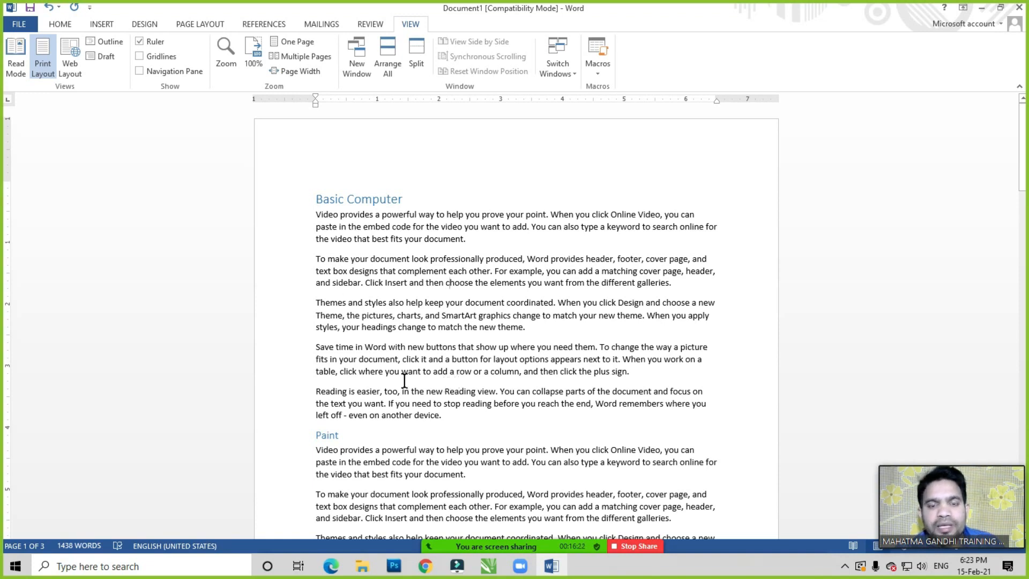
Insert picture 5 from the Desktop's Arrange Group folder on a new line just above the Paint heading
{"action": "scroll", "coordinate": [405, 380], "scroll_direction": "down", "scroll_amount": 3}
{"action": "left_click", "coordinate": [455, 267]}
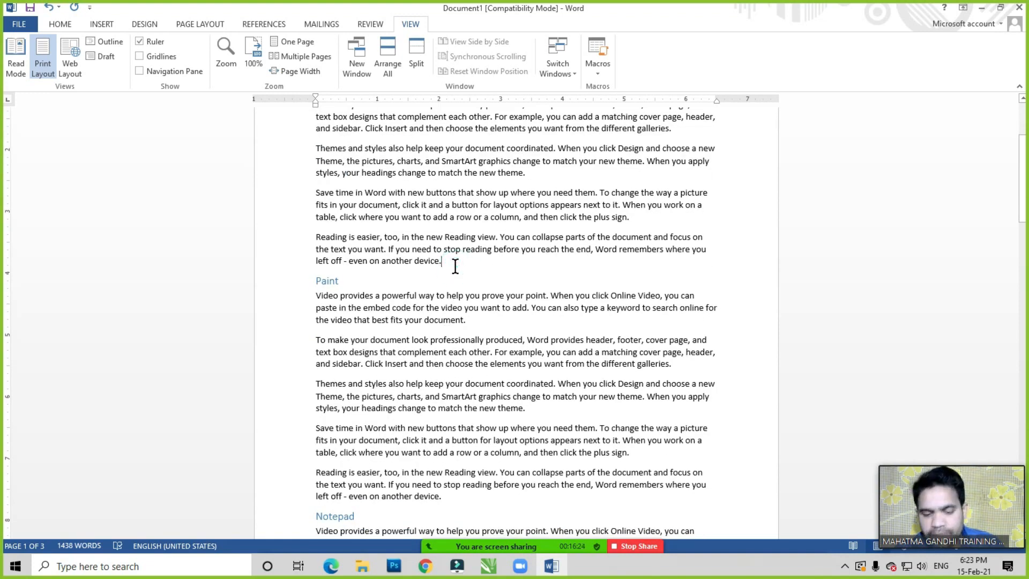
{"action": "key", "text": "Return"}
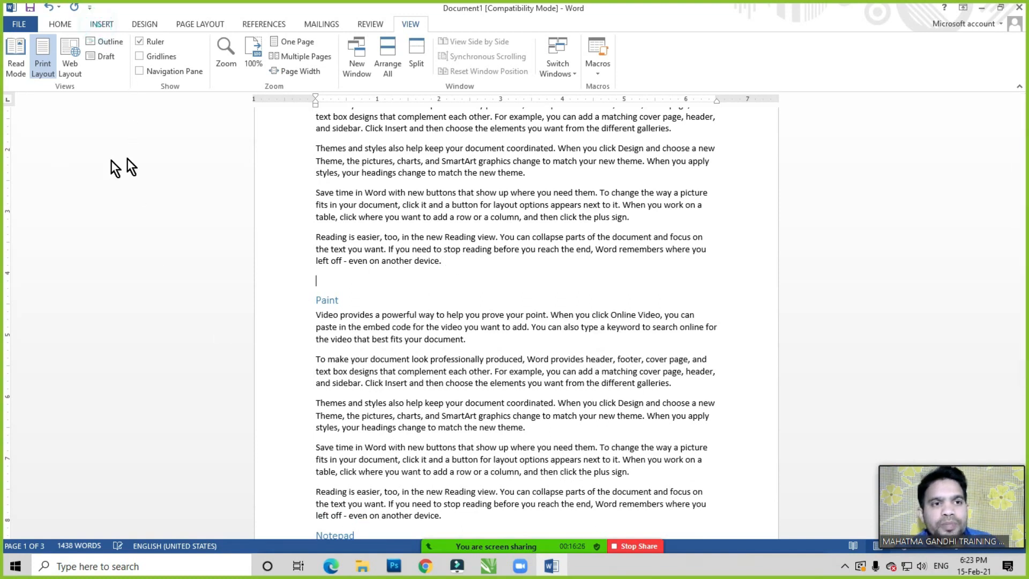
{"action": "left_click", "coordinate": [101, 24]}
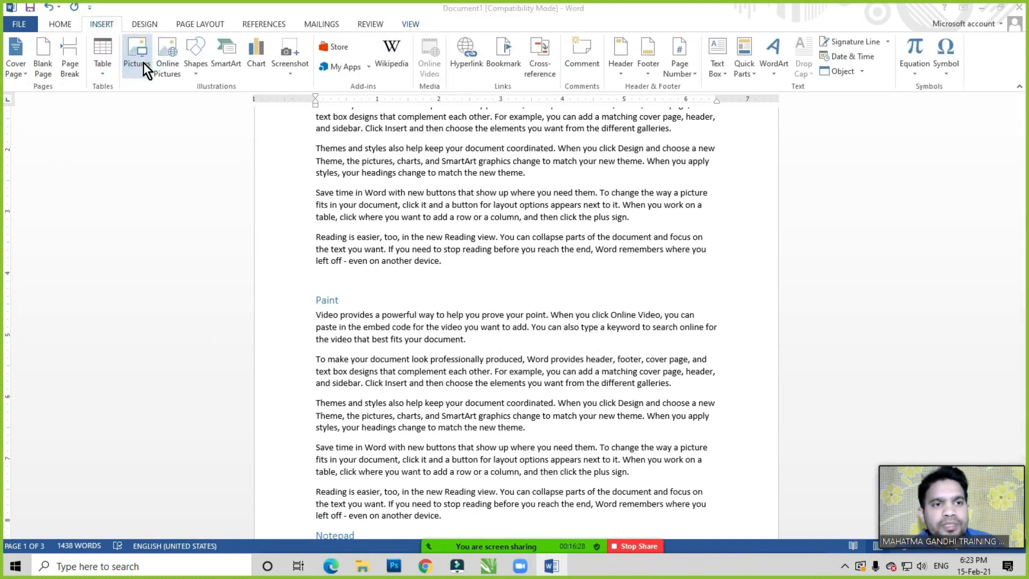
{"action": "left_click", "coordinate": [143, 75]}
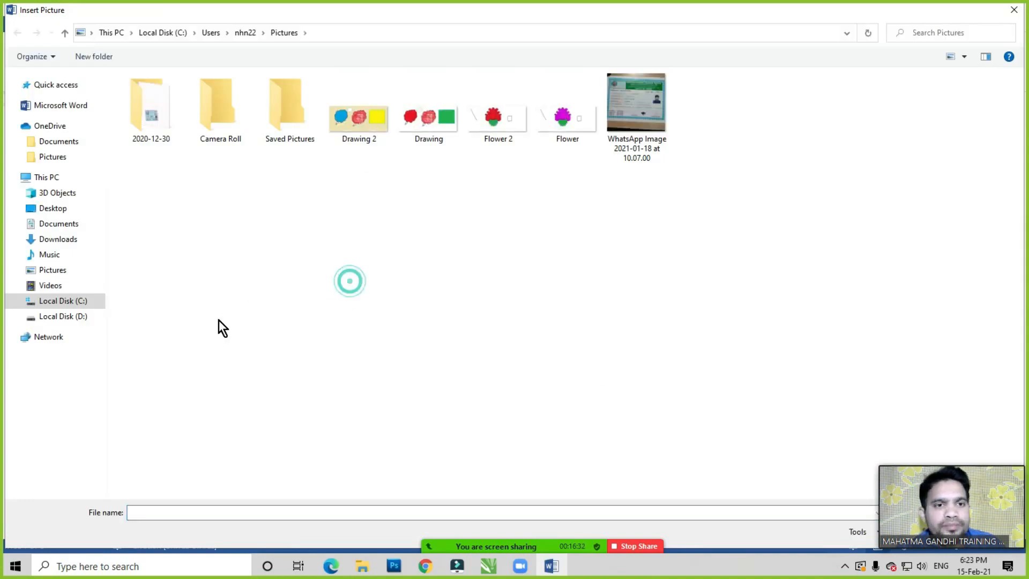
{"action": "left_click", "coordinate": [54, 209]}
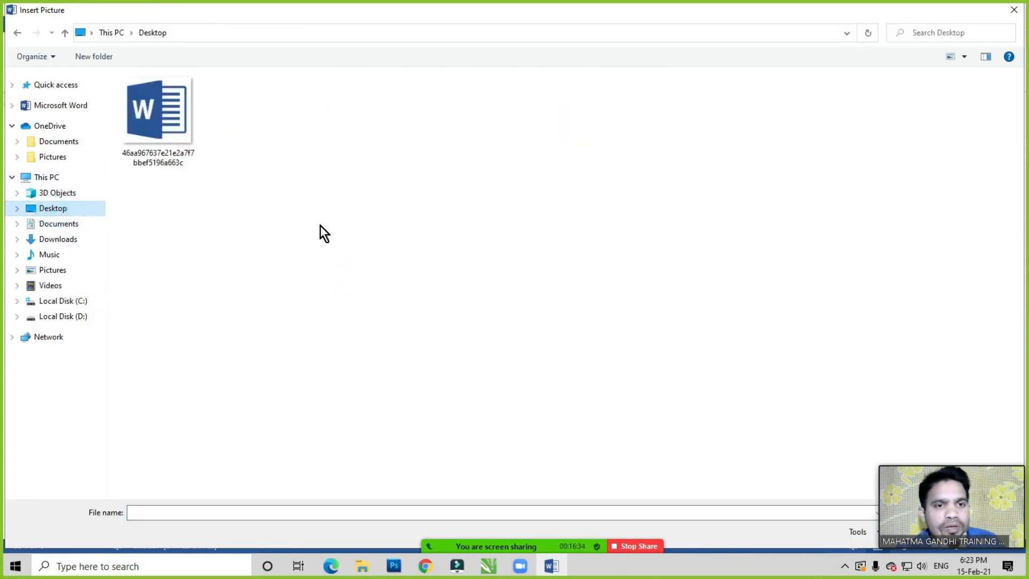
{"action": "left_click", "coordinate": [249, 110]}
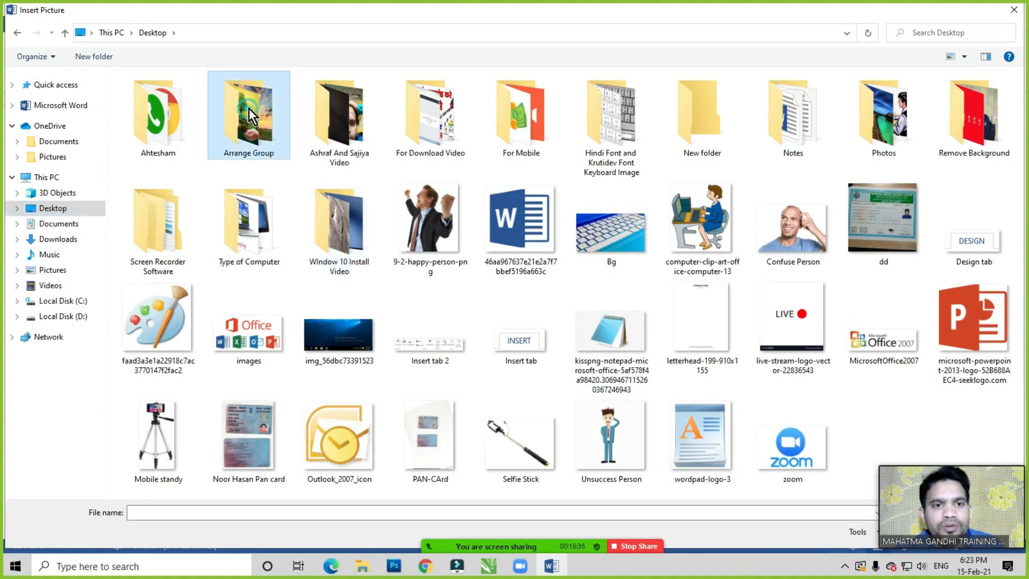
{"action": "double_click", "coordinate": [248, 108]}
{"action": "double_click", "coordinate": [438, 115]}
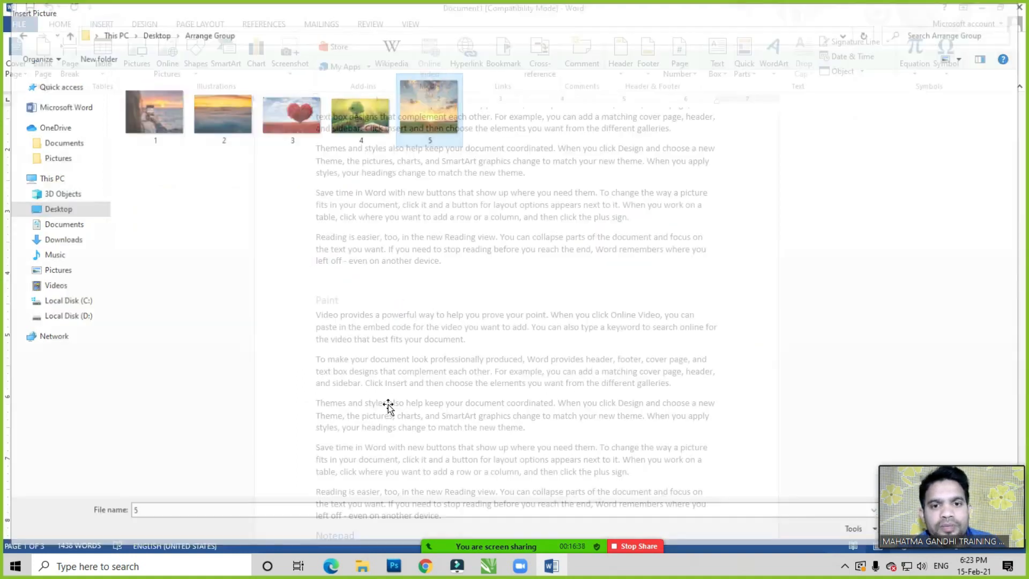
Insert picture 2 from the Arrange Group folder on a new line after the third paragraph under Notepad
{"action": "scroll", "coordinate": [490, 378], "scroll_direction": "down", "scroll_amount": 5}
{"action": "scroll", "coordinate": [491, 376], "scroll_direction": "down", "scroll_amount": 5}
{"action": "left_click", "coordinate": [543, 361]}
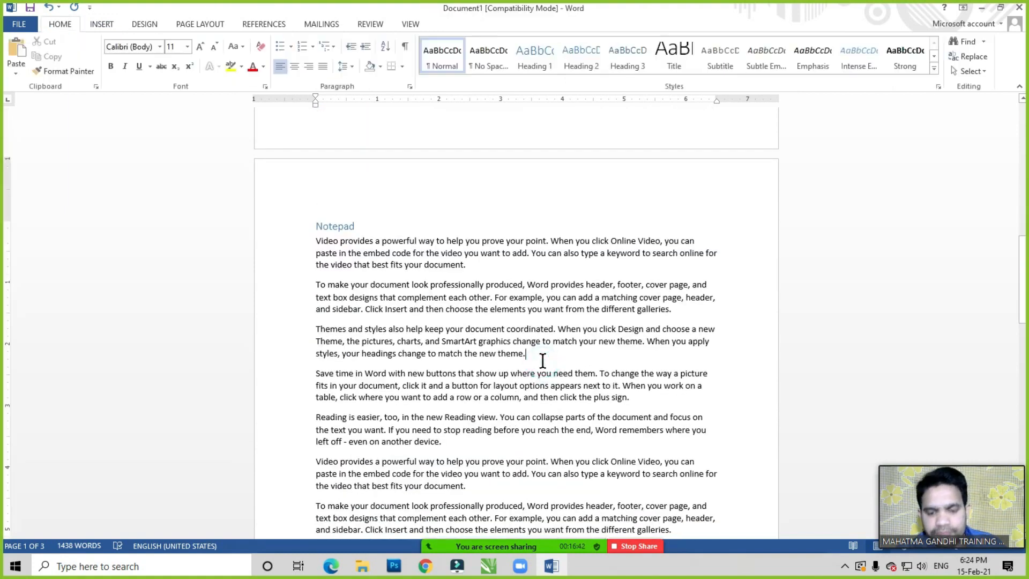
{"action": "key", "text": "Return"}
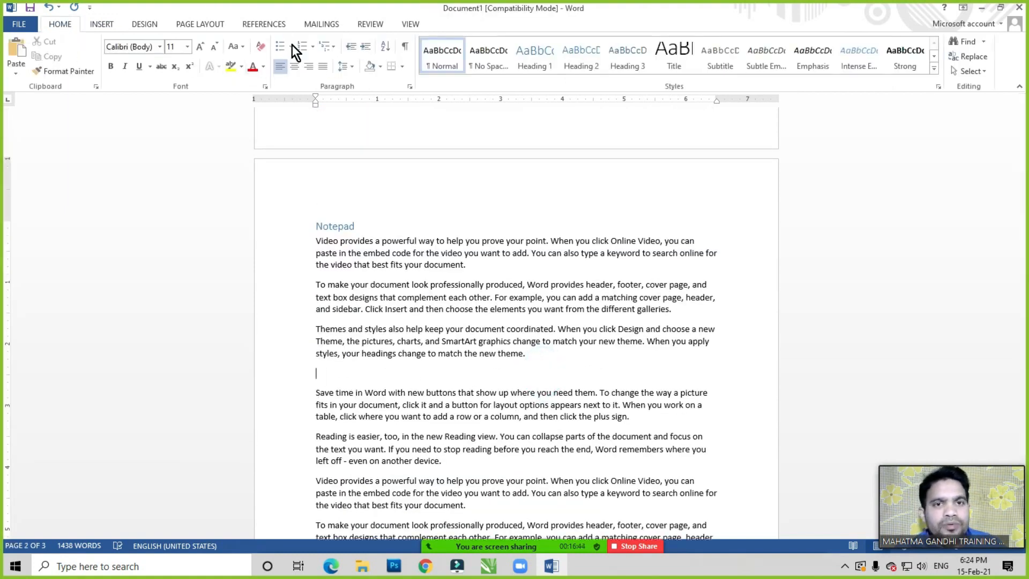
{"action": "left_click", "coordinate": [97, 24]}
{"action": "left_click", "coordinate": [136, 60]}
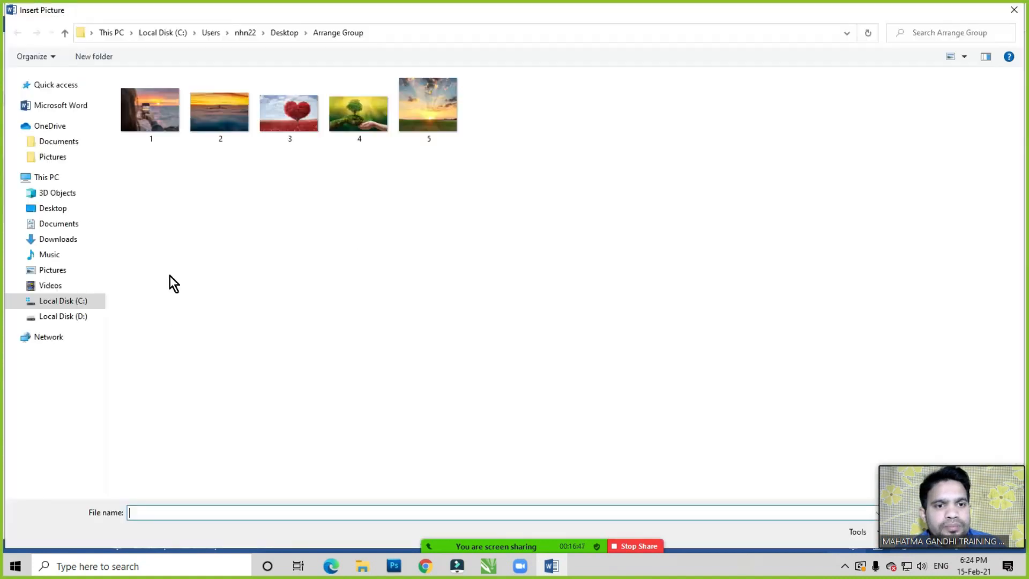
{"action": "left_click", "coordinate": [203, 118]}
{"action": "double_click", "coordinate": [204, 118]}
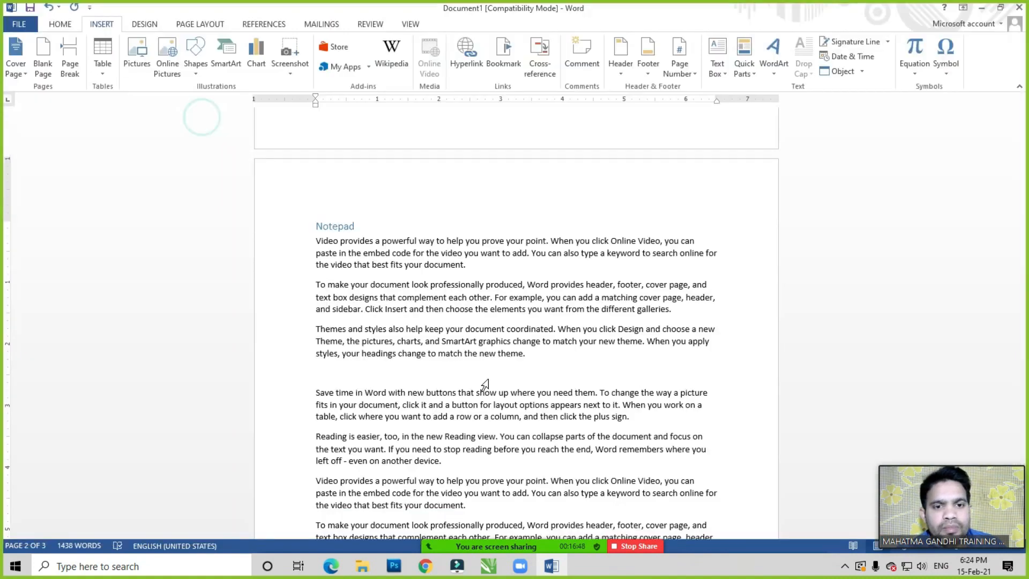
Place the cursor in the paragraph beside the sunset picture under Notepad and review both inserted pictures
{"action": "scroll", "coordinate": [487, 355], "scroll_direction": "down", "scroll_amount": 3}
{"action": "left_click", "coordinate": [571, 294]}
{"action": "scroll", "coordinate": [571, 294], "scroll_direction": "up", "scroll_amount": 3}
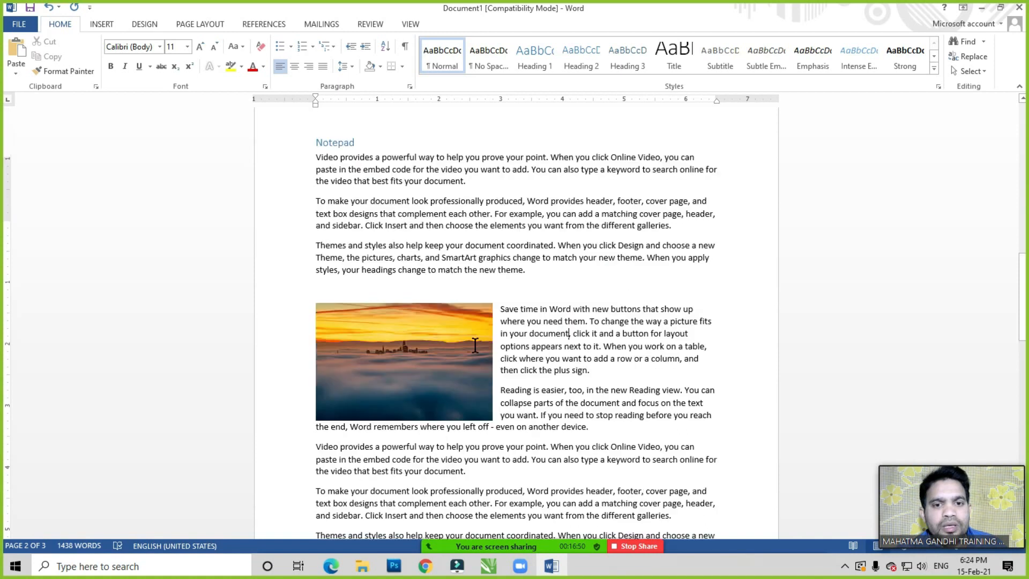
{"action": "scroll", "coordinate": [428, 339], "scroll_direction": "up", "scroll_amount": 14}
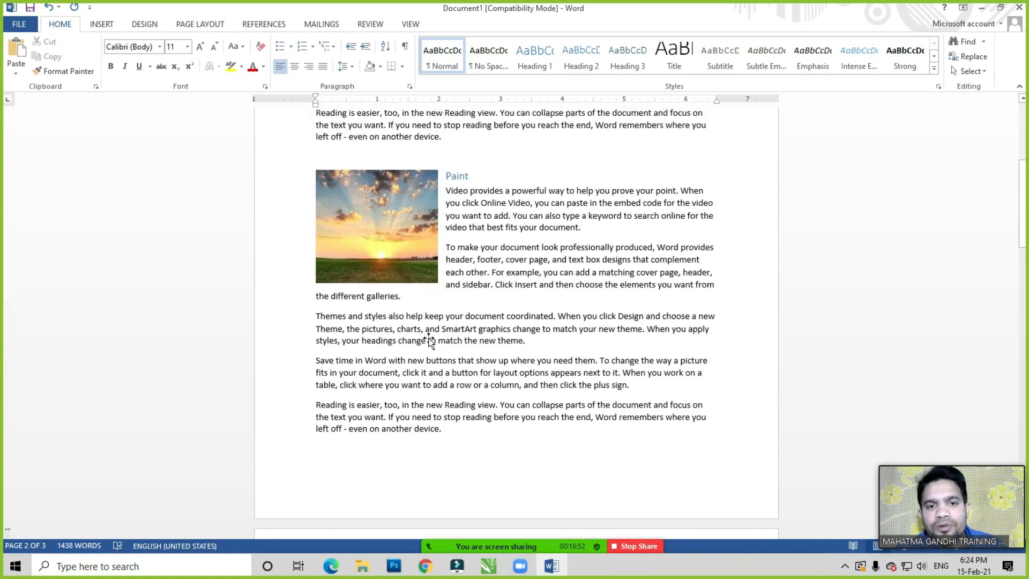
Draw a star shape about 1.5" high and 2.04" wide in the blank area below the last paragraph on page 3
{"action": "left_click", "coordinate": [101, 25]}
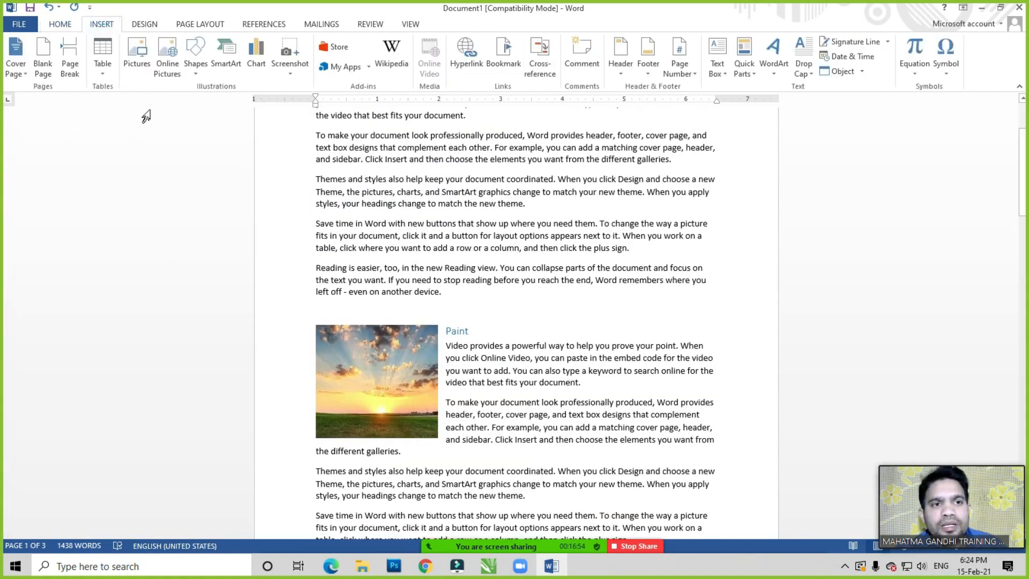
{"action": "left_click", "coordinate": [201, 72]}
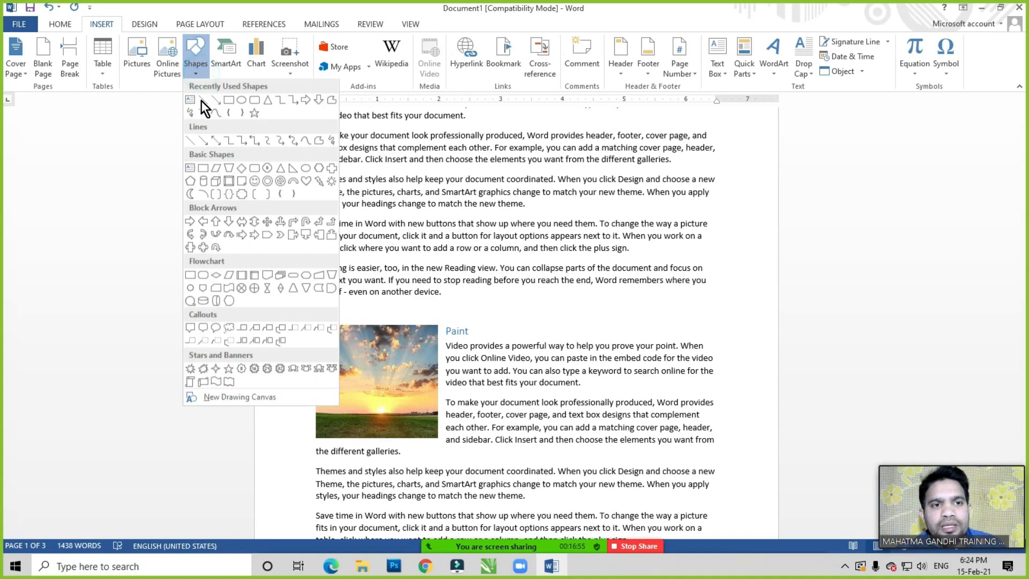
{"action": "left_click", "coordinate": [253, 104]}
{"action": "scroll", "coordinate": [423, 289], "scroll_direction": "down", "scroll_amount": 15}
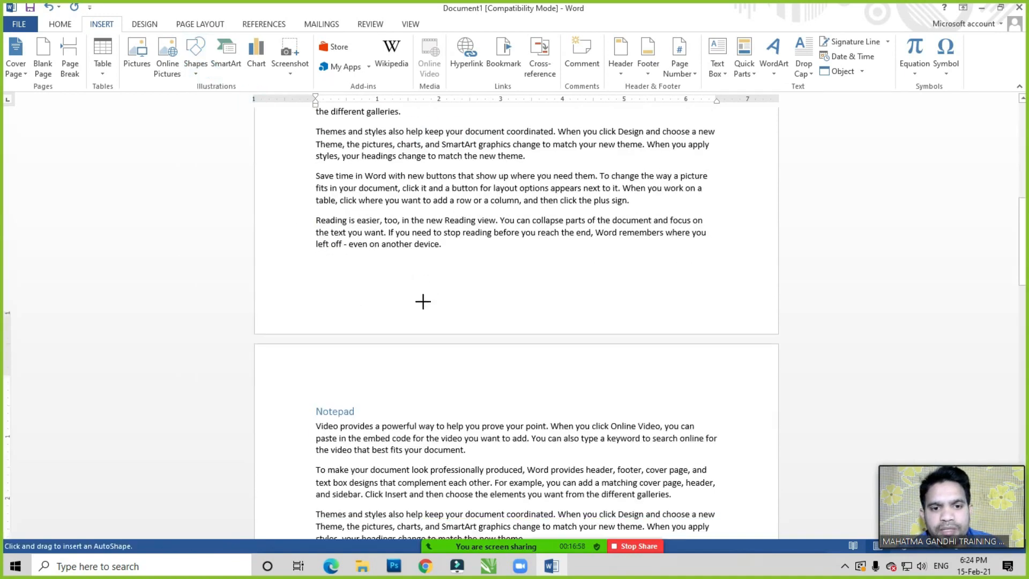
{"action": "scroll", "coordinate": [423, 302], "scroll_direction": "down", "scroll_amount": 15}
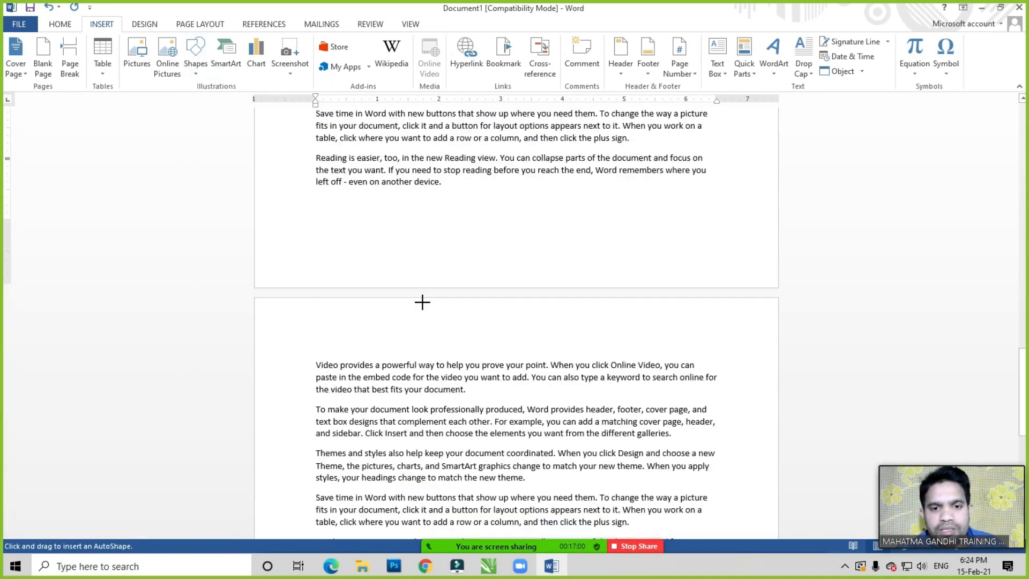
{"action": "scroll", "coordinate": [423, 302], "scroll_direction": "down", "scroll_amount": 4}
{"action": "mouse_move", "coordinate": [323, 395]}
{"action": "left_mouse_down"}
{"action": "mouse_move", "coordinate": [416, 493]}
{"action": "mouse_move", "coordinate": [459, 483]}
{"action": "mouse_move", "coordinate": [450, 487]}
{"action": "left_mouse_up"}
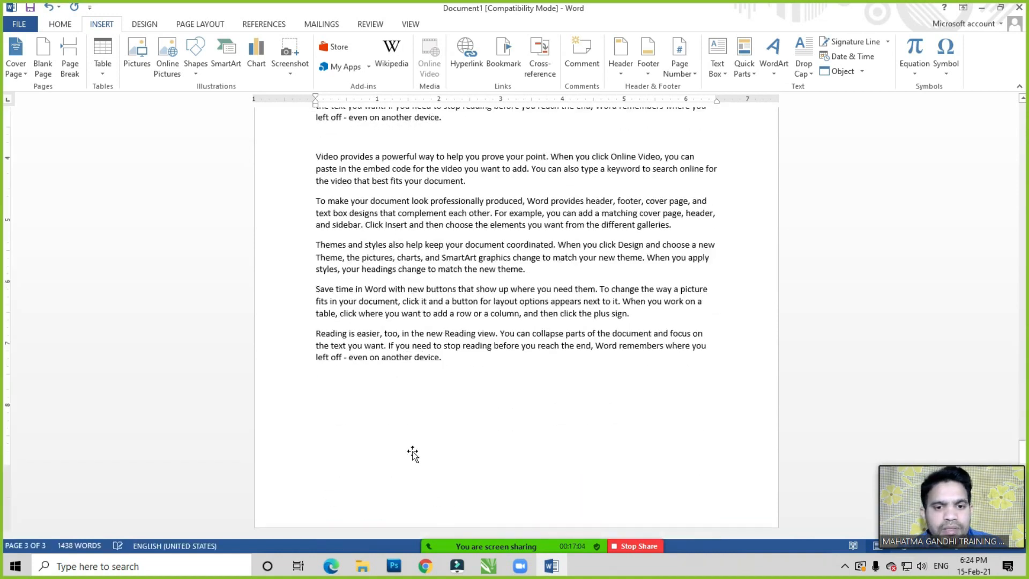
{"action": "scroll", "coordinate": [412, 450], "scroll_direction": "up", "scroll_amount": 11}
{"action": "left_click", "coordinate": [459, 347]}
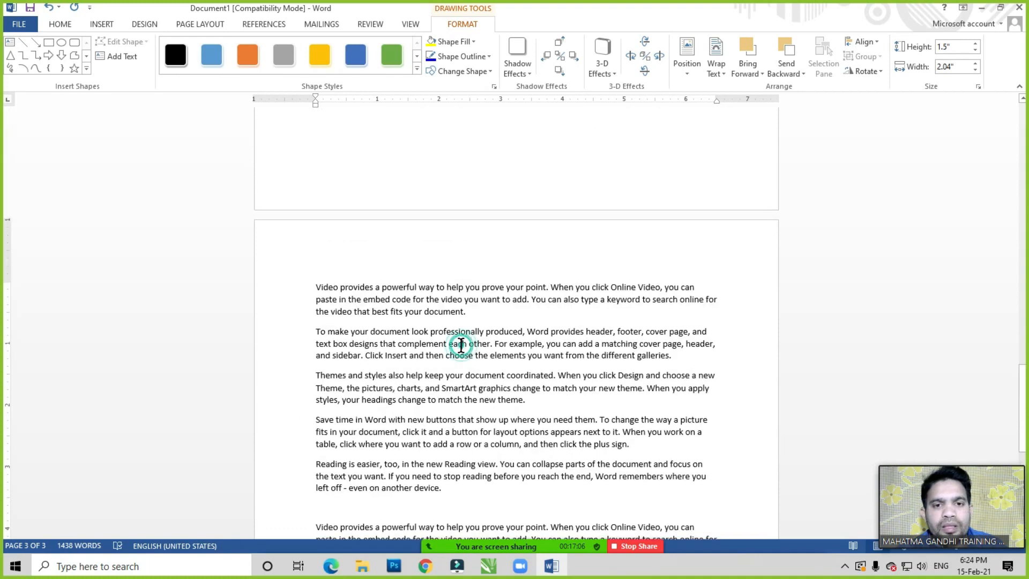
Review the pages from the start, read the description of the Draft view option, and look over the insertable objects
{"action": "scroll", "coordinate": [439, 343], "scroll_direction": "up", "scroll_amount": 5}
{"action": "scroll", "coordinate": [376, 333], "scroll_direction": "up", "scroll_amount": 15}
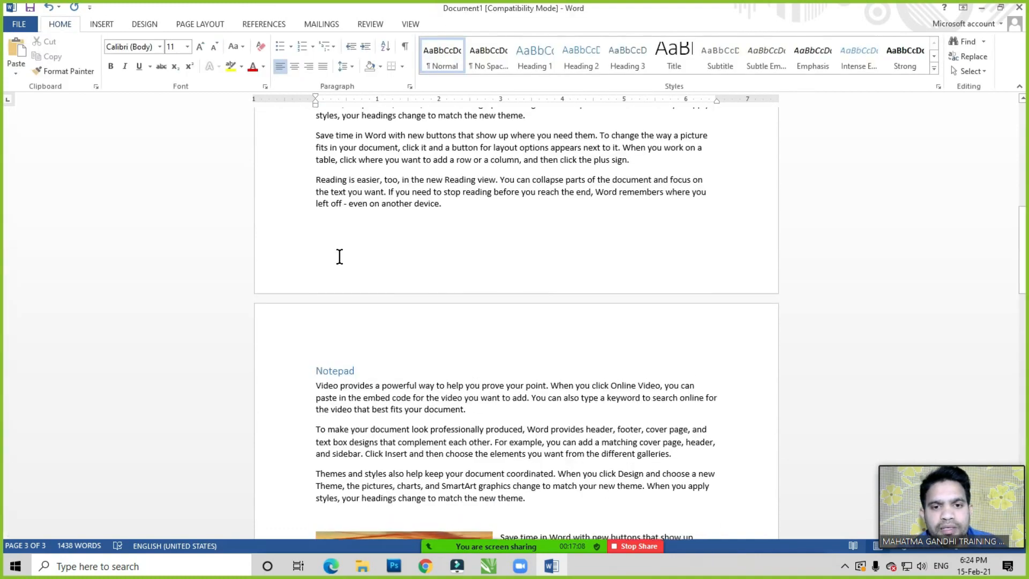
{"action": "scroll", "coordinate": [418, 287], "scroll_direction": "up", "scroll_amount": 10}
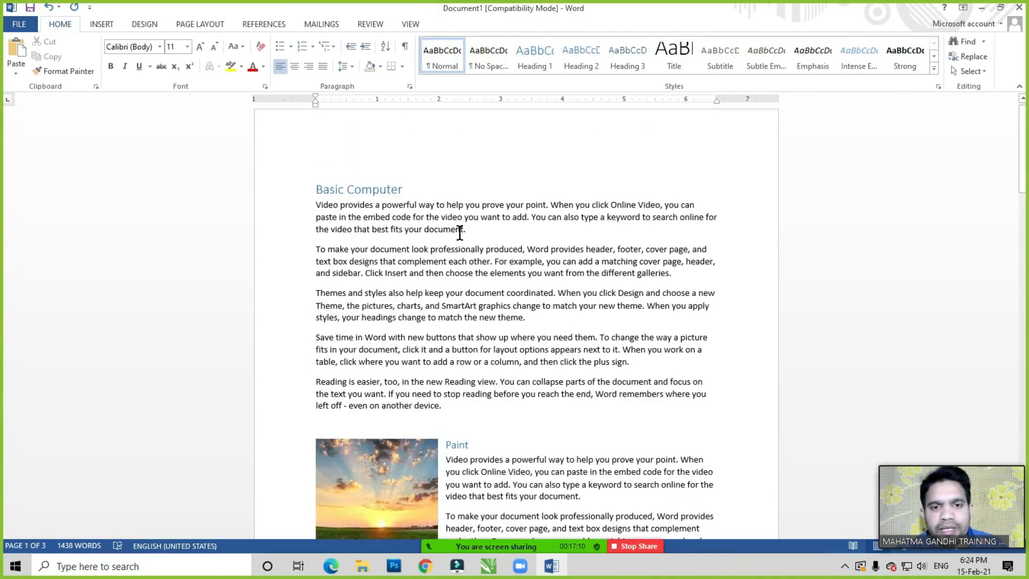
{"action": "scroll", "coordinate": [387, 335], "scroll_direction": "down", "scroll_amount": 5}
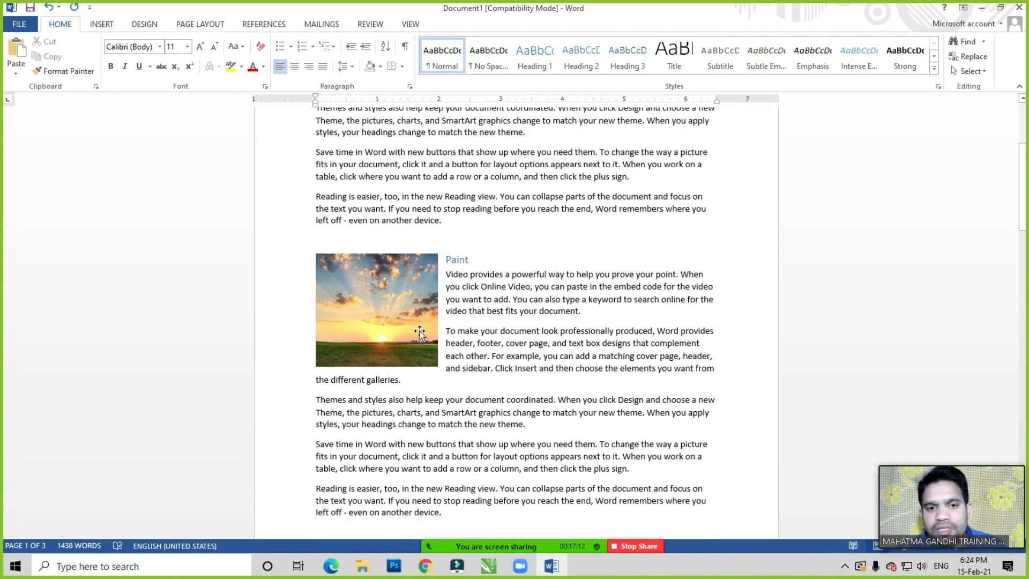
{"action": "left_click", "coordinate": [405, 25]}
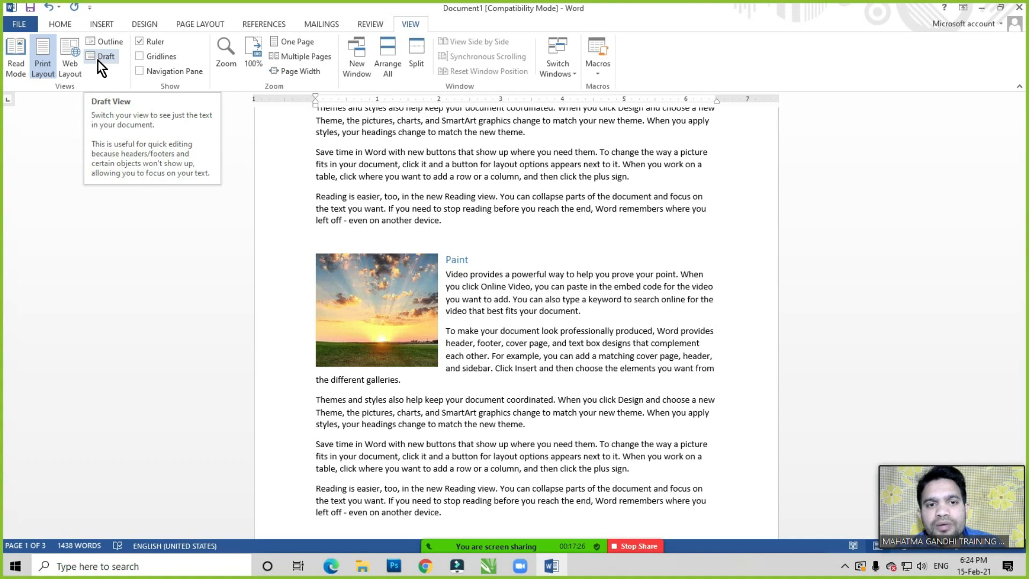
{"action": "left_click", "coordinate": [111, 26]}
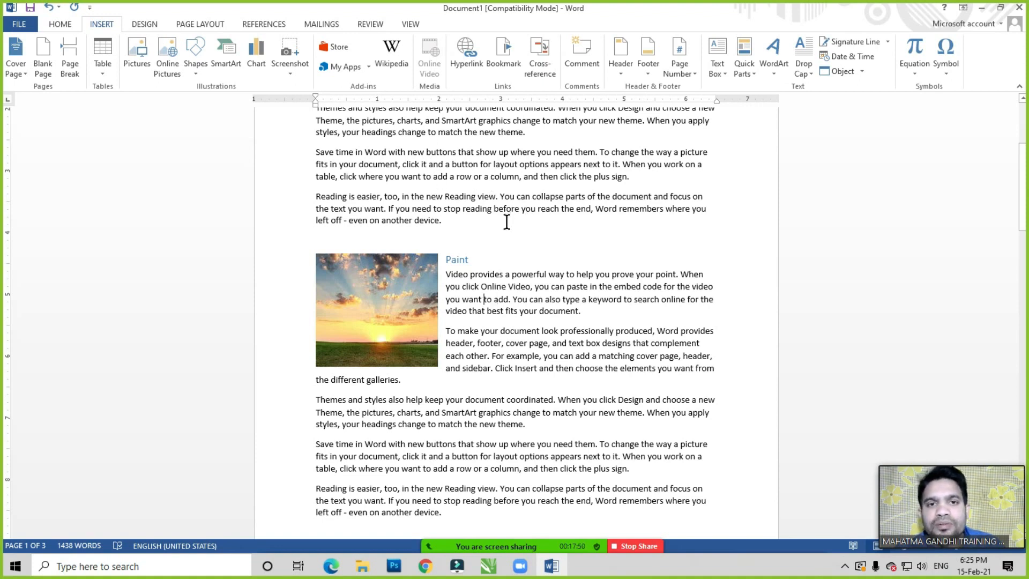
{"action": "left_click", "coordinate": [410, 25]}
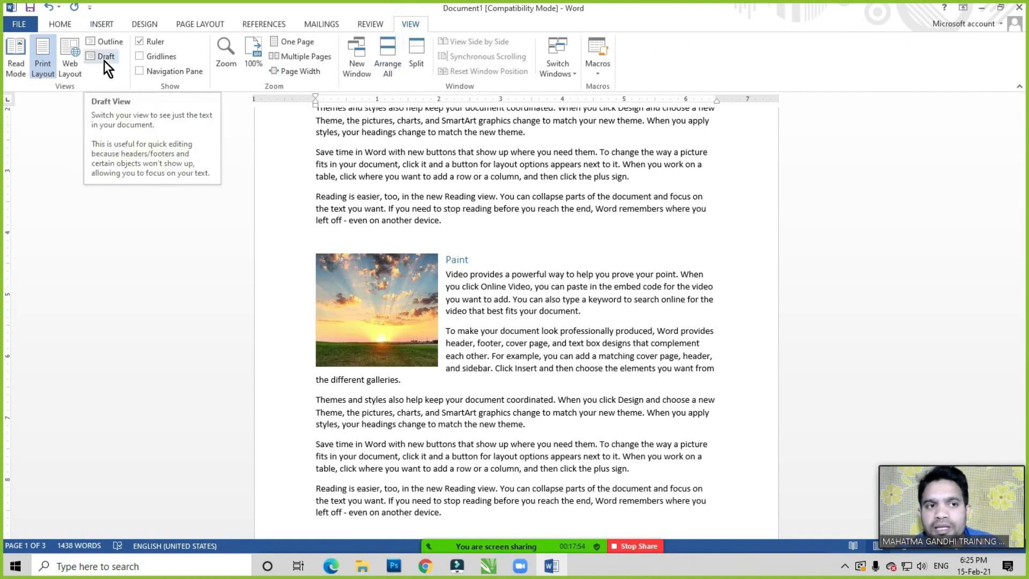
Briefly highlight text in the two paragraphs above the Paint heading, and switch the document to Draft view
{"action": "left_click", "coordinate": [446, 239]}
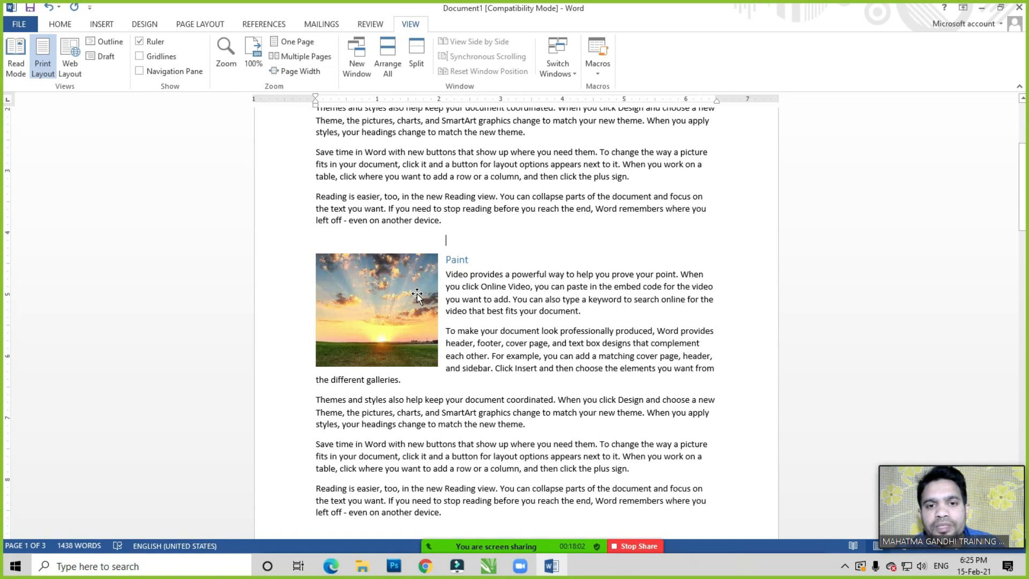
{"action": "left_click_drag", "start_coordinate": [378, 155], "coordinate": [462, 198]}
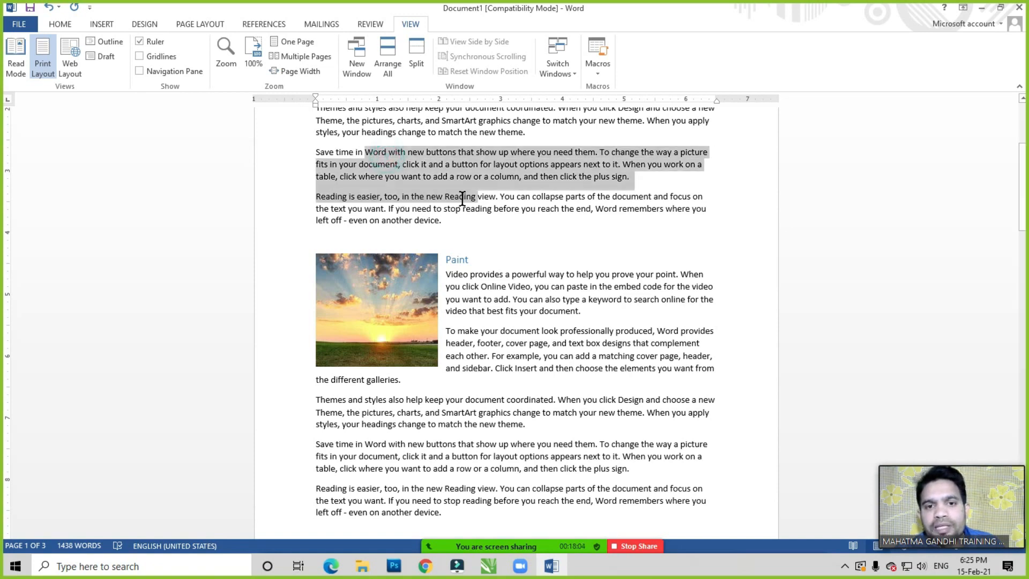
{"action": "left_click", "coordinate": [462, 199]}
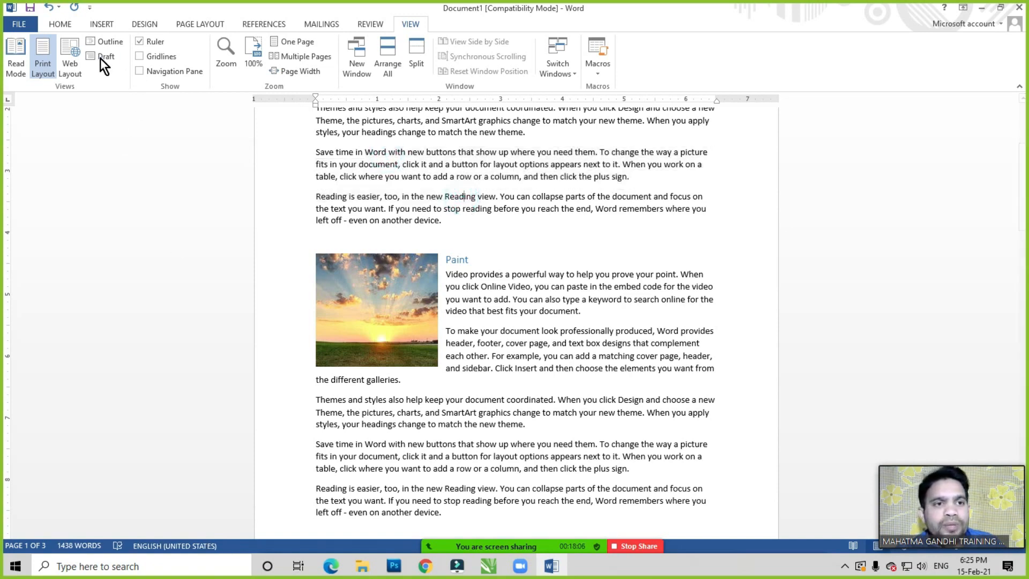
{"action": "scroll", "coordinate": [360, 232], "scroll_direction": "up", "scroll_amount": 8}
{"action": "scroll", "coordinate": [369, 257], "scroll_direction": "down", "scroll_amount": 7}
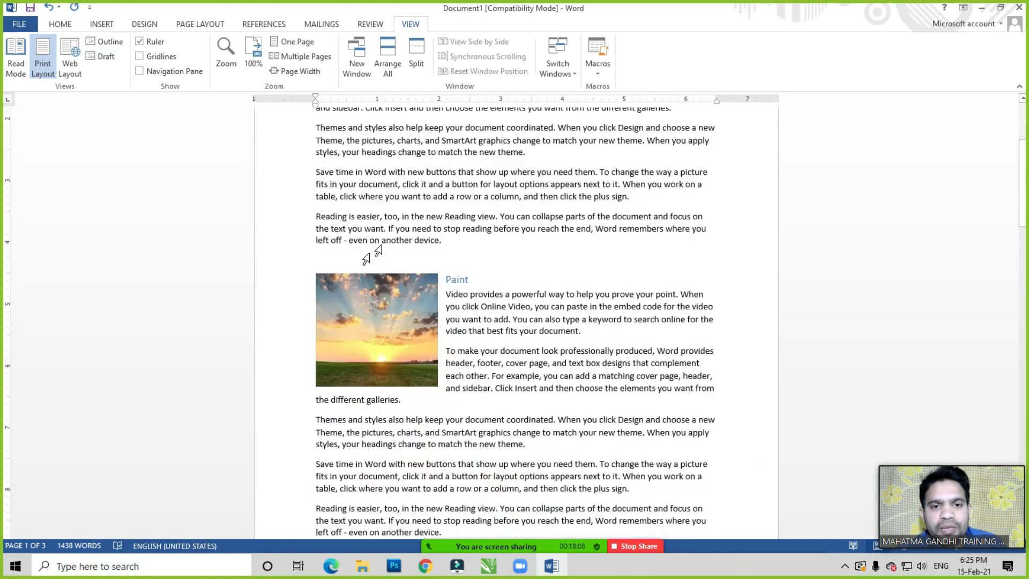
{"action": "scroll", "coordinate": [378, 251], "scroll_direction": "down", "scroll_amount": 1}
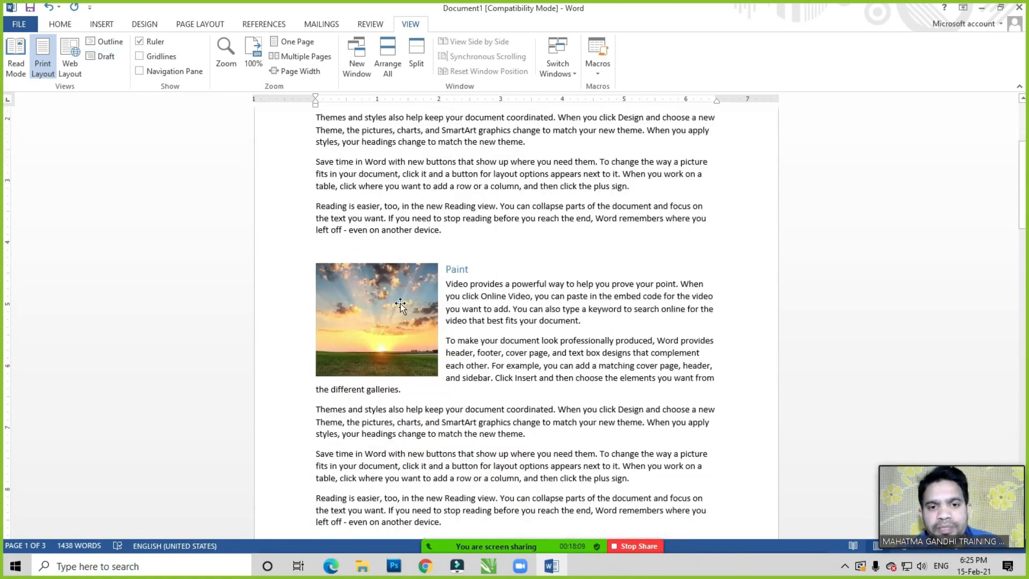
{"action": "left_click", "coordinate": [103, 56]}
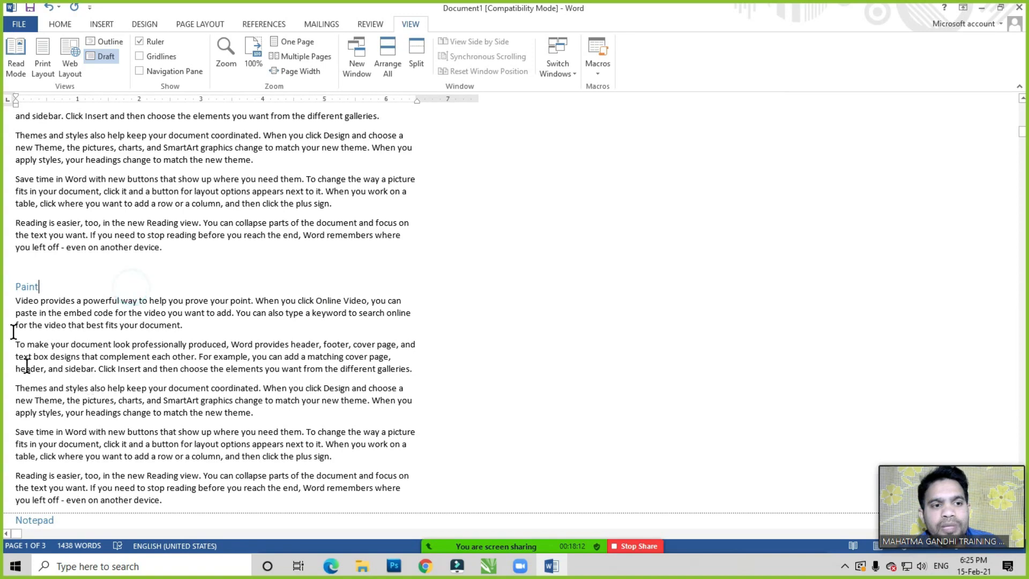
Examine the document in Draft view through to its end, checking the places where the pictures and star were inserted
{"action": "left_click", "coordinate": [20, 118]}
{"action": "left_click_drag", "start_coordinate": [69, 161], "coordinate": [166, 245]}
{"action": "left_click", "coordinate": [175, 267]}
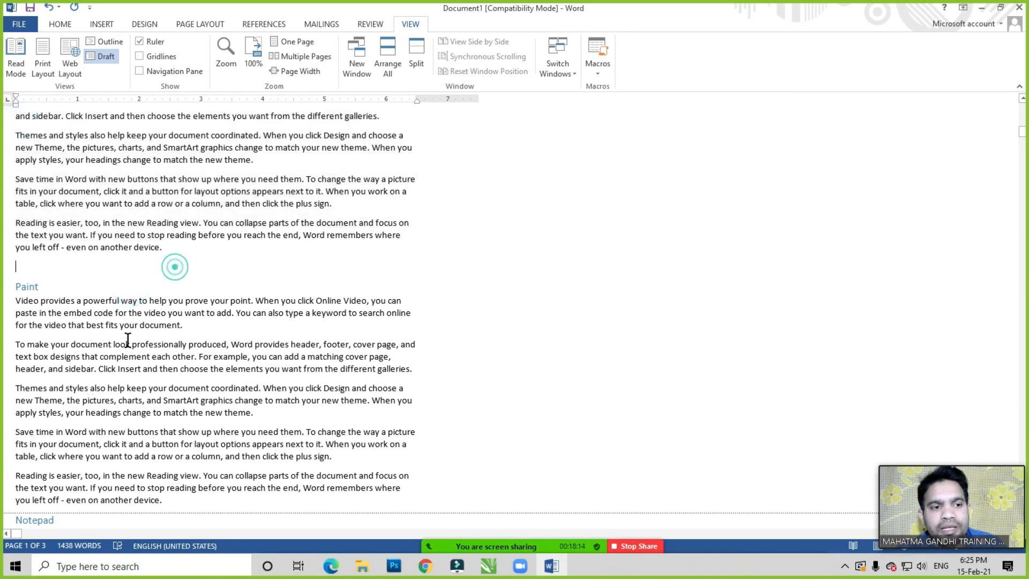
{"action": "scroll", "coordinate": [128, 337], "scroll_direction": "down", "scroll_amount": 7}
{"action": "scroll", "coordinate": [128, 335], "scroll_direction": "down", "scroll_amount": 15}
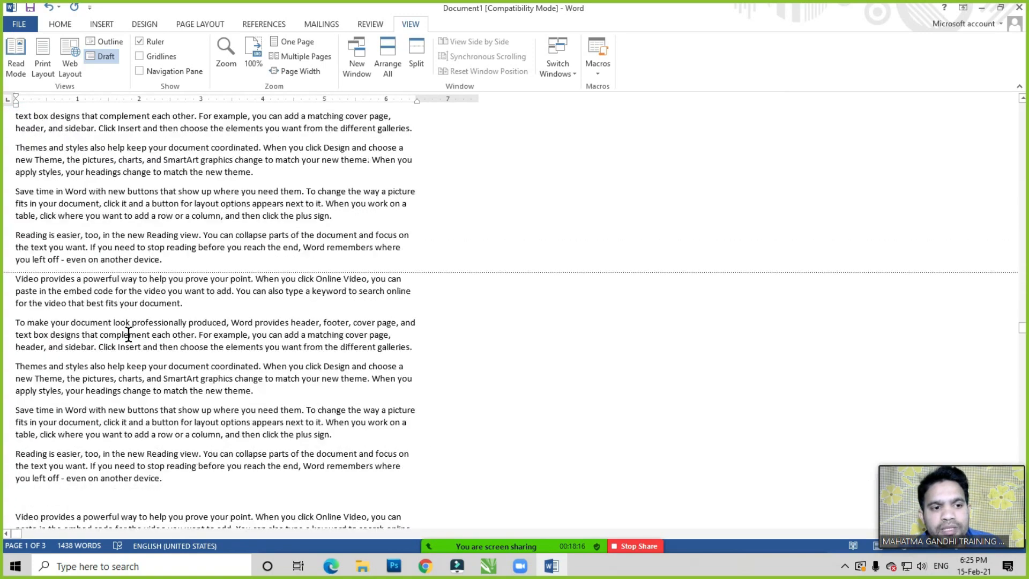
{"action": "scroll", "coordinate": [129, 334], "scroll_direction": "down", "scroll_amount": 4}
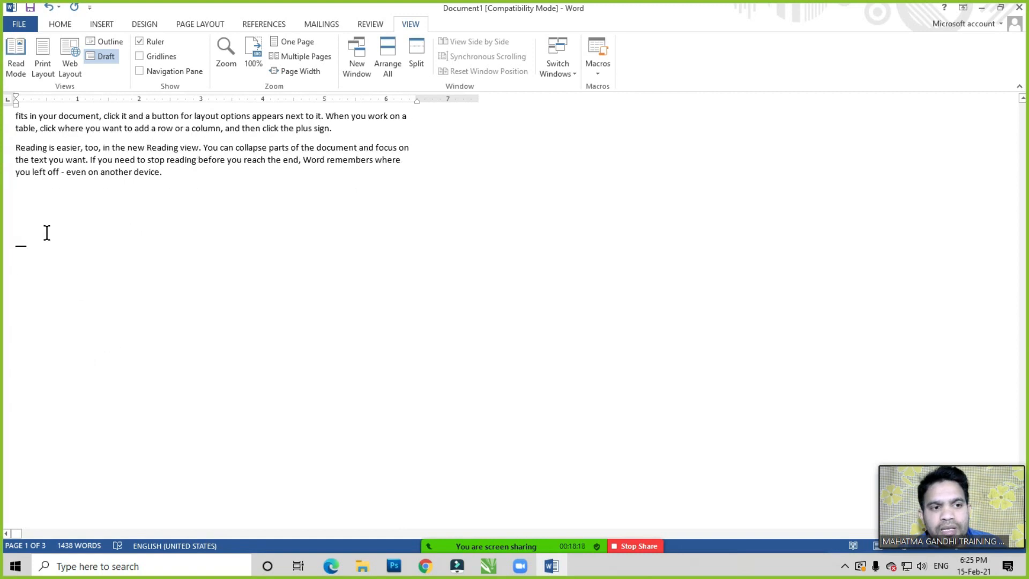
{"action": "scroll", "coordinate": [105, 374], "scroll_direction": "up", "scroll_amount": 1}
{"action": "scroll", "coordinate": [106, 375], "scroll_direction": "up", "scroll_amount": 8}
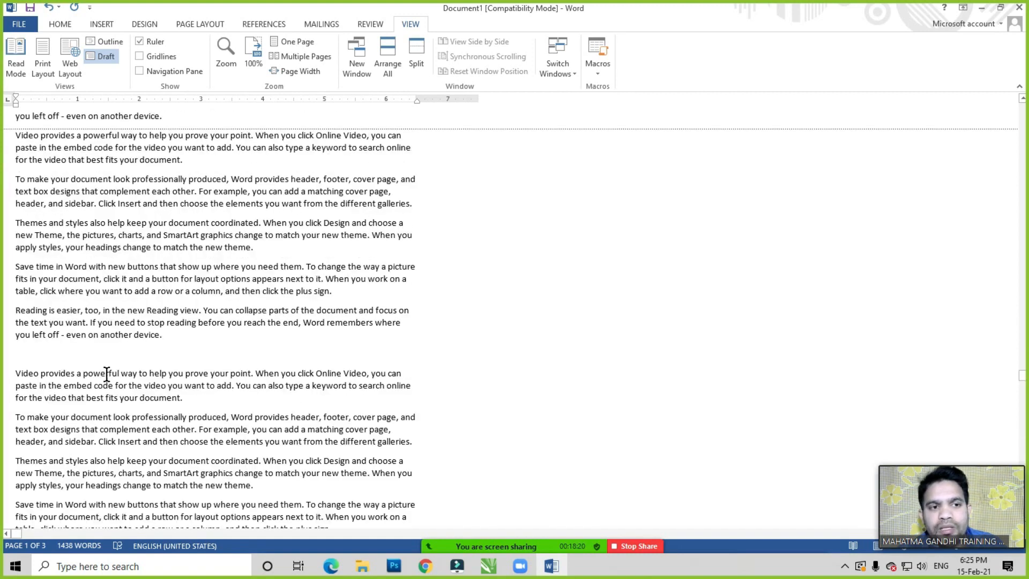
Look over the insertable illustration objects again and reread the description of the Draft view option
{"action": "left_click", "coordinate": [101, 24]}
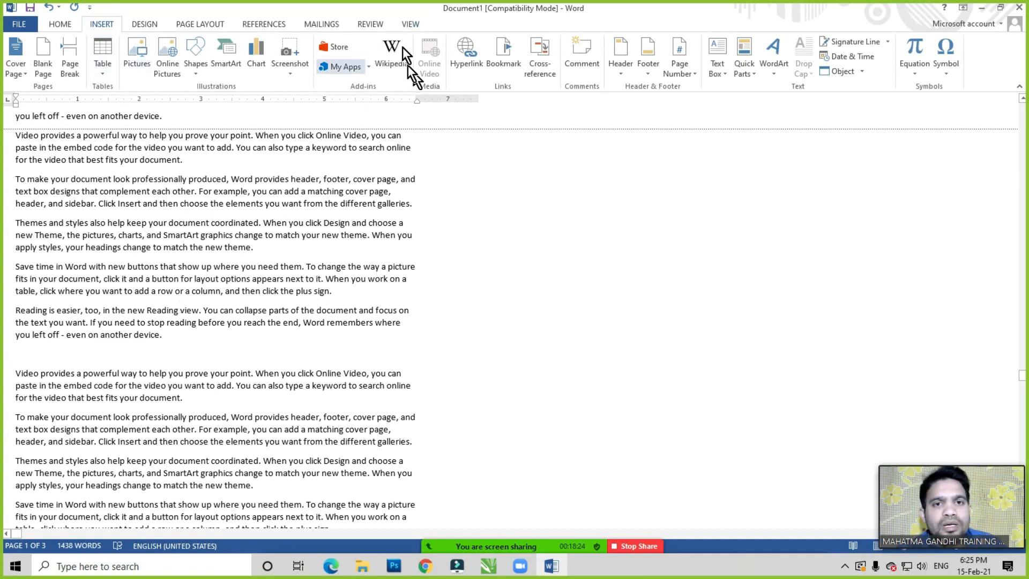
{"action": "left_click", "coordinate": [409, 24]}
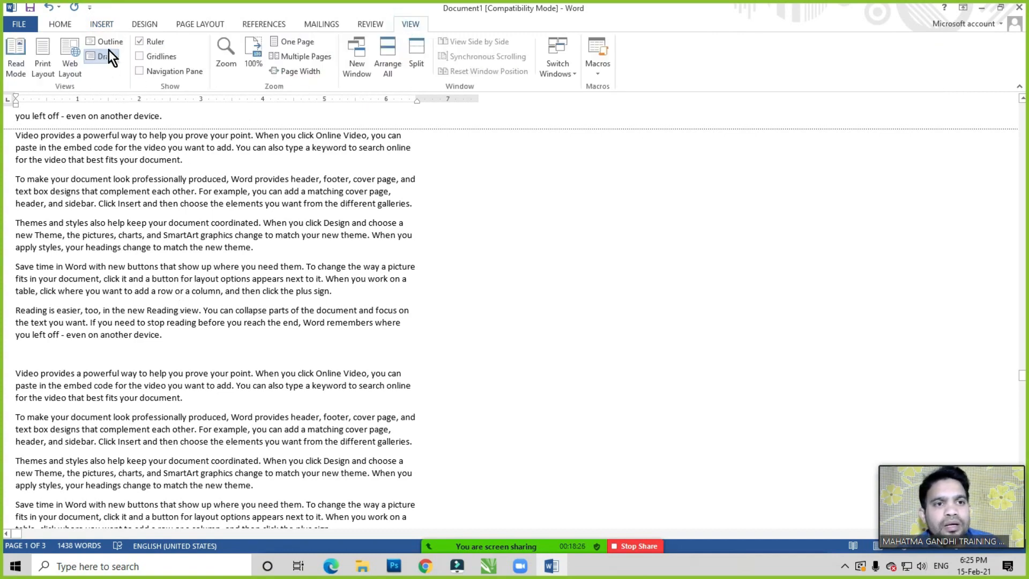
{"action": "left_click", "coordinate": [100, 24]}
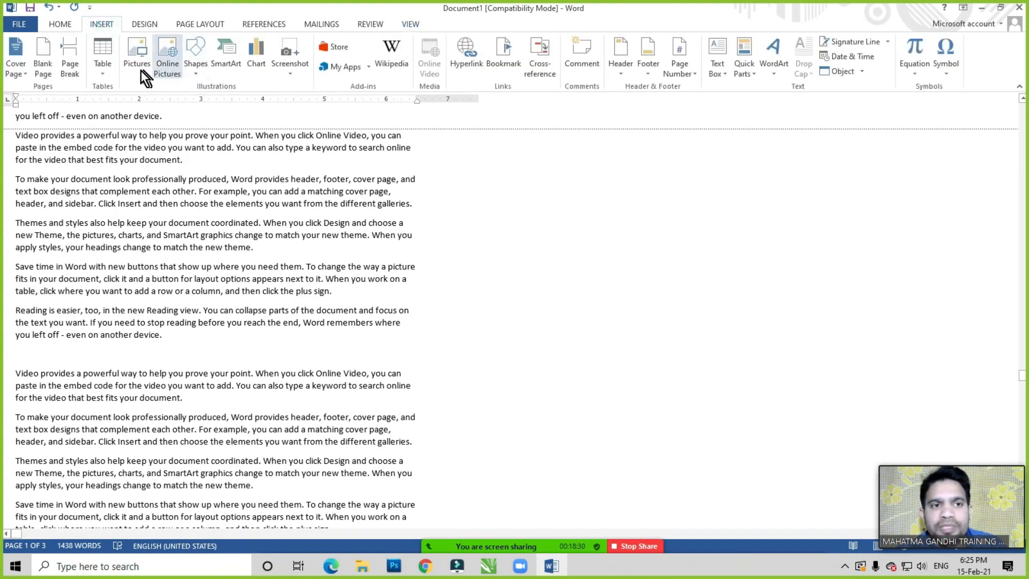
{"action": "left_click", "coordinate": [155, 217]}
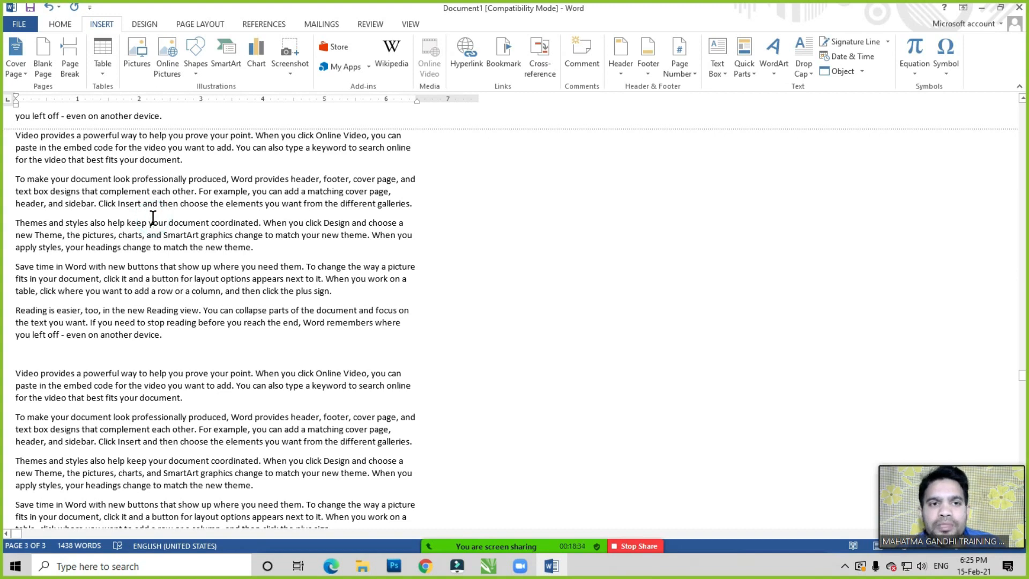
{"action": "left_click", "coordinate": [411, 24]}
{"action": "left_click", "coordinate": [130, 190]}
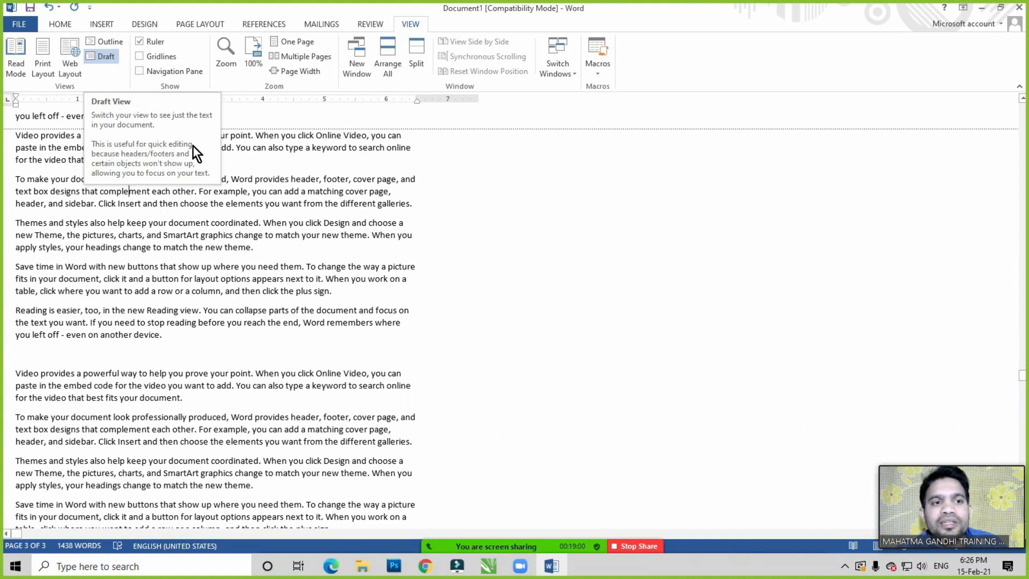
{"action": "left_click", "coordinate": [157, 252]}
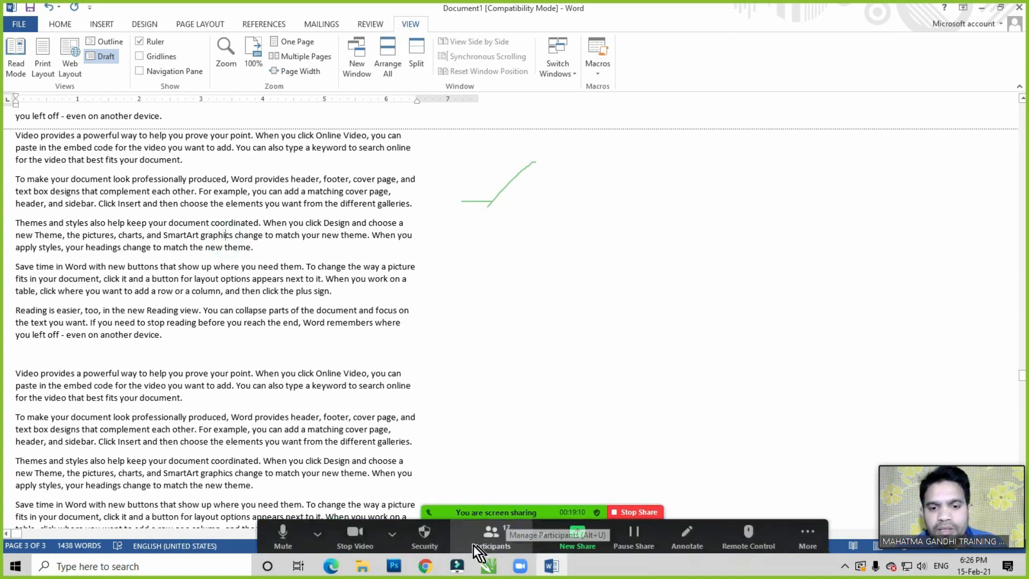
Switch to the Zoom meeting's participants list, ask all participants to unmute, and close the list
{"action": "left_click", "coordinate": [497, 531]}
{"action": "left_click", "coordinate": [872, 412]}
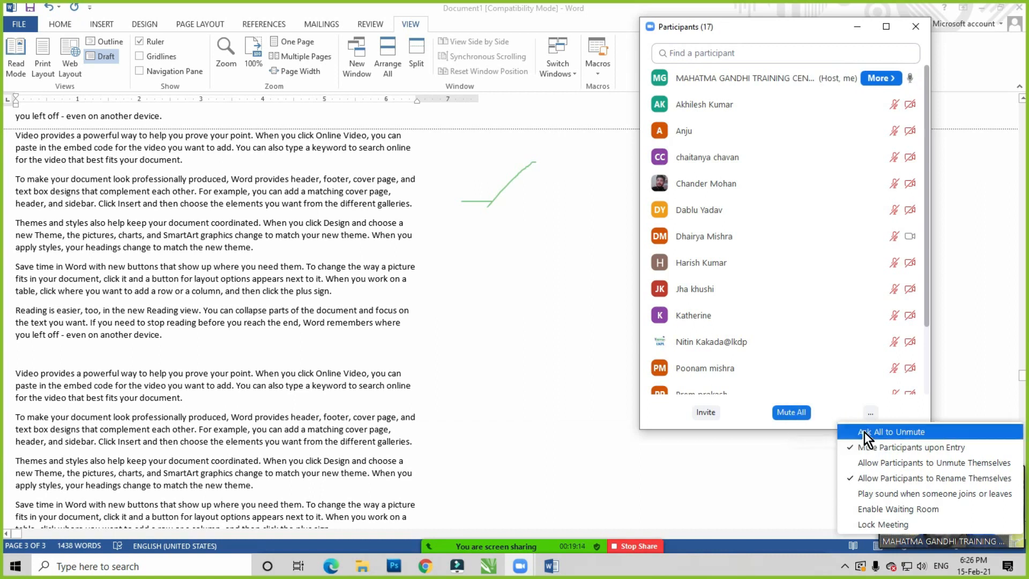
{"action": "left_click", "coordinate": [864, 432]}
{"action": "left_click", "coordinate": [916, 26]}
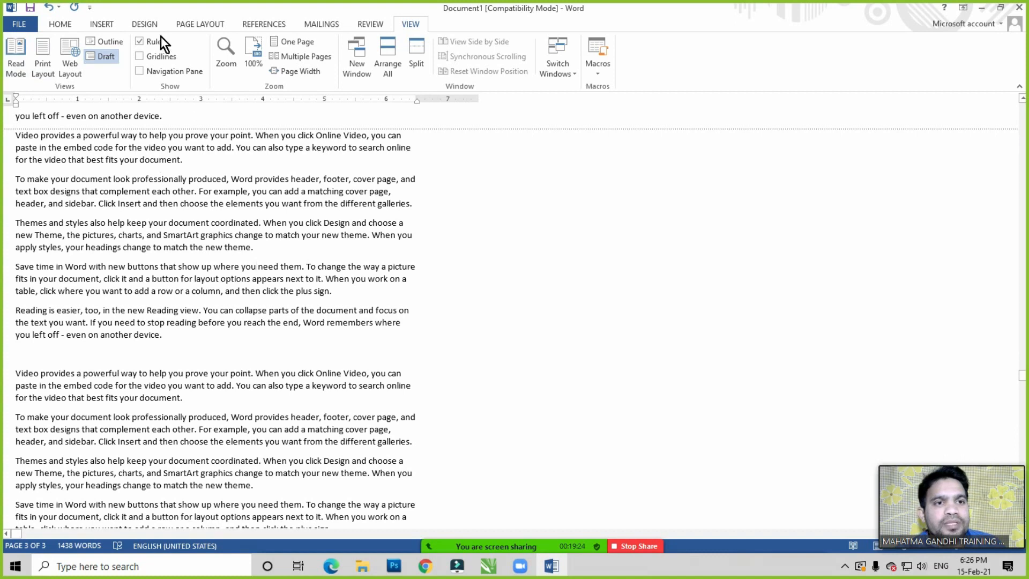
Reopen the Zoom meeting's participants list and mute all participants
{"action": "left_click", "coordinate": [231, 159]}
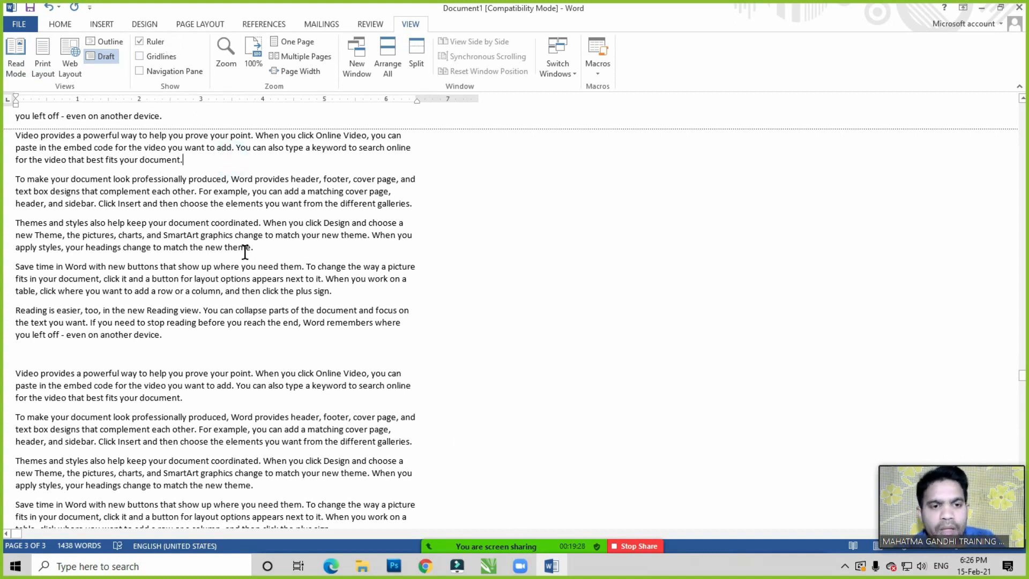
{"action": "mouse_move", "coordinate": [503, 552]}
{"action": "left_click", "coordinate": [494, 539]}
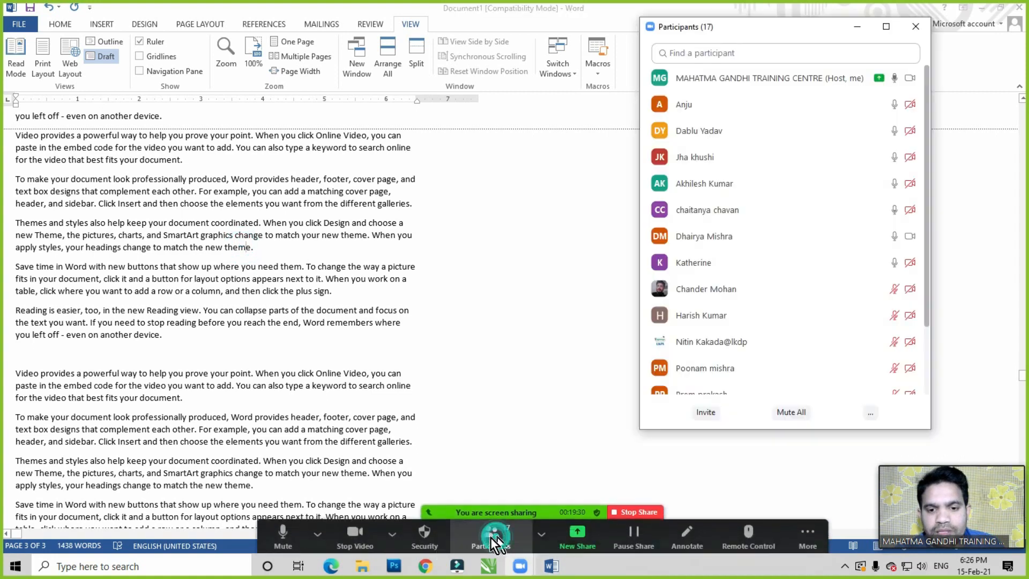
{"action": "left_click", "coordinate": [791, 412]}
{"action": "left_click", "coordinate": [552, 318]}
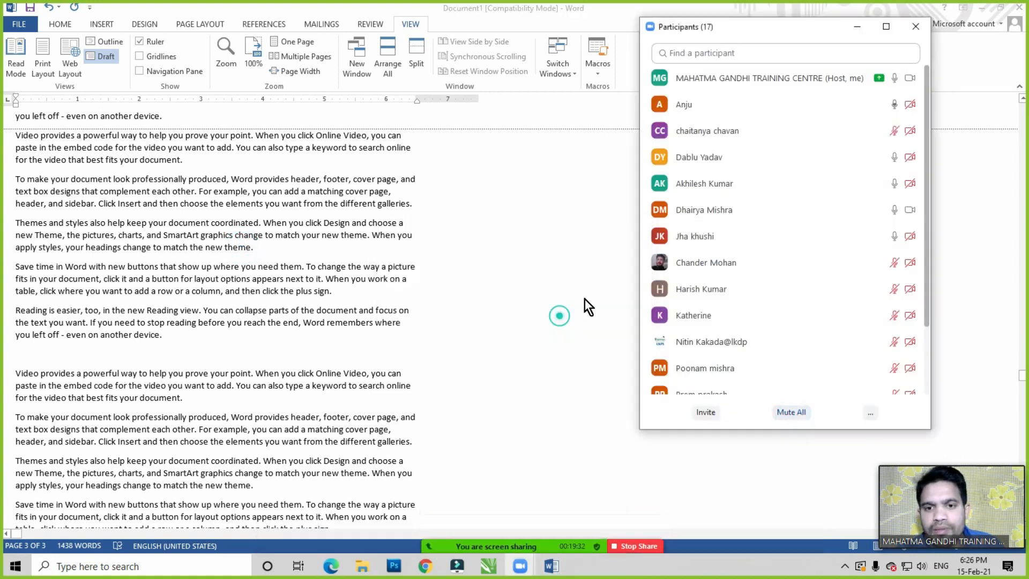
Close the Zoom participants list, switch the document to Print Layout view, and go back to its first page
{"action": "left_click", "coordinate": [916, 26]}
{"action": "left_click", "coordinate": [127, 204]}
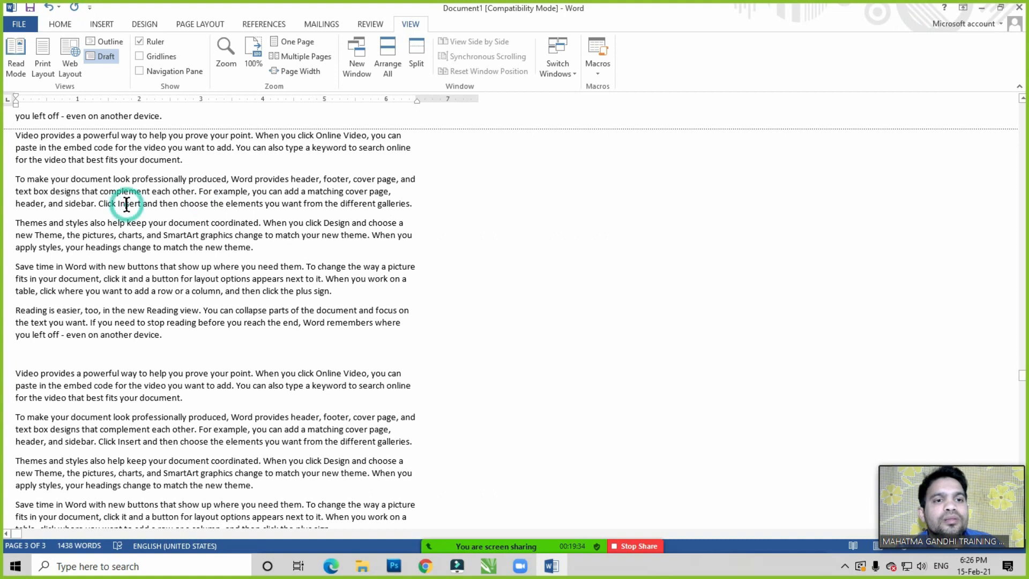
{"action": "left_click", "coordinate": [123, 228]}
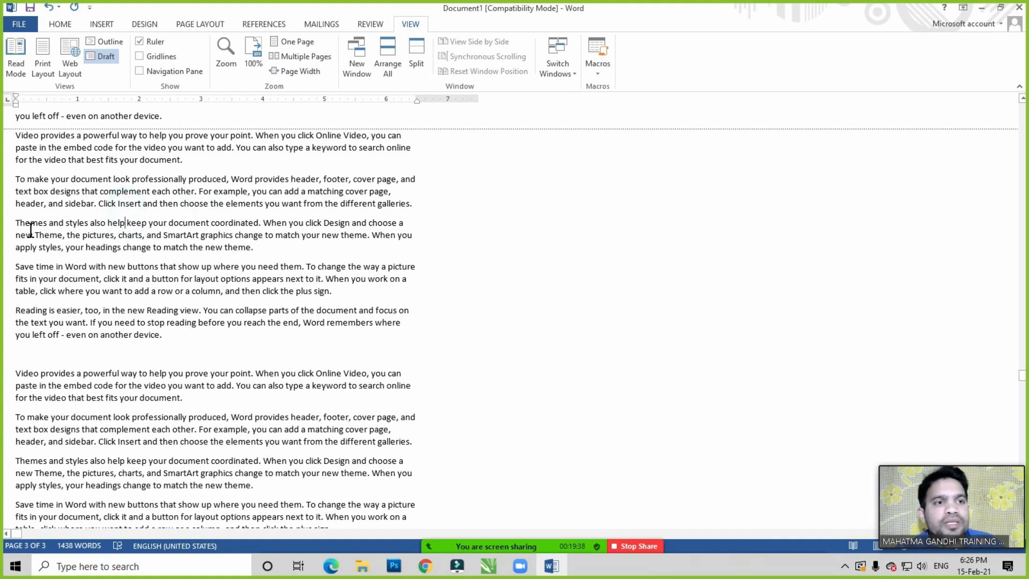
{"action": "left_click", "coordinate": [43, 73]}
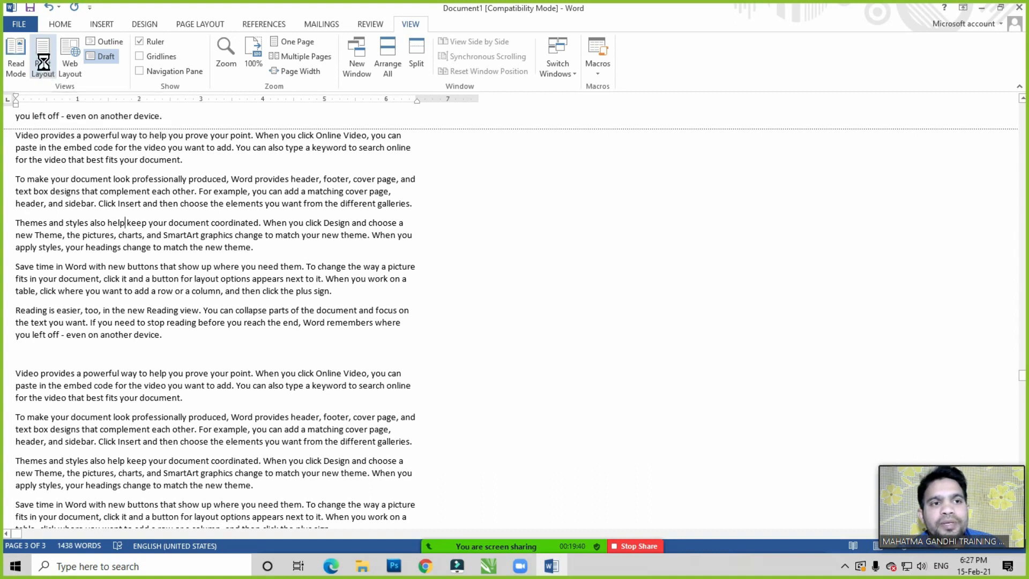
{"action": "left_click", "coordinate": [428, 189]}
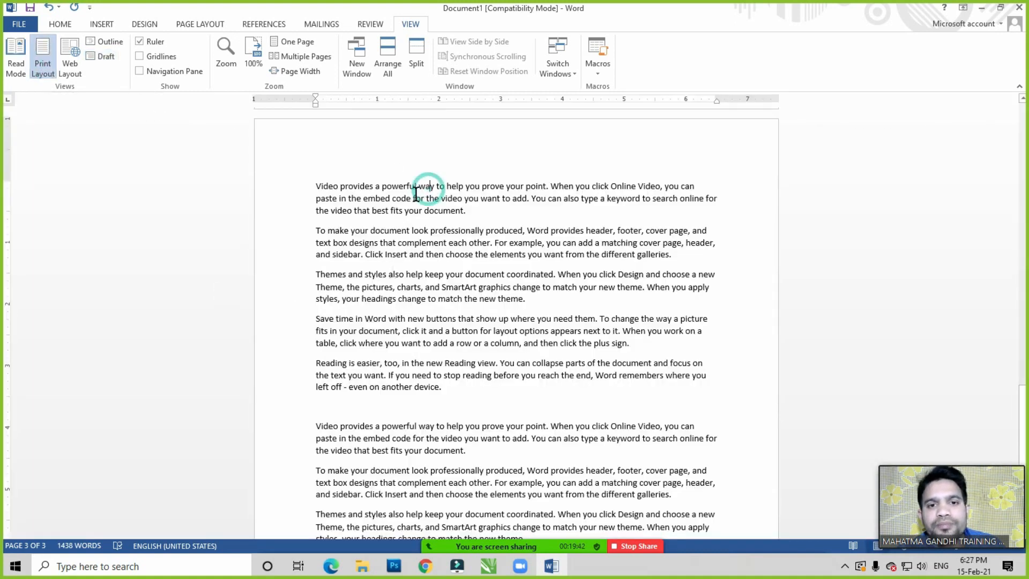
{"action": "scroll", "coordinate": [464, 323], "scroll_direction": "down", "scroll_amount": 15}
{"action": "scroll", "coordinate": [464, 324], "scroll_direction": "up", "scroll_amount": 15}
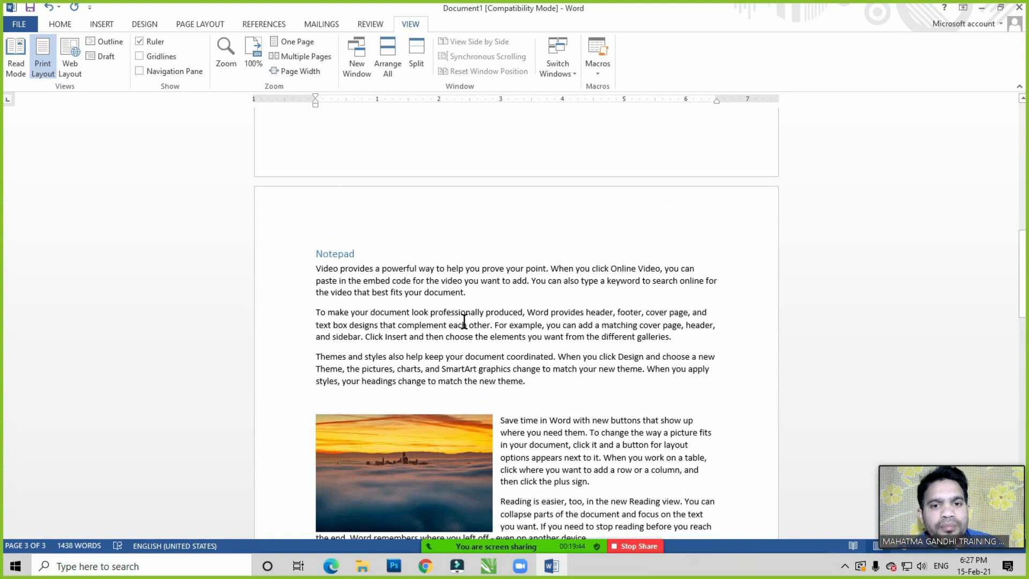
Place the cursor after the Basic Computer heading and switch the ruler off, on, and off again
{"action": "left_click", "coordinate": [417, 204]}
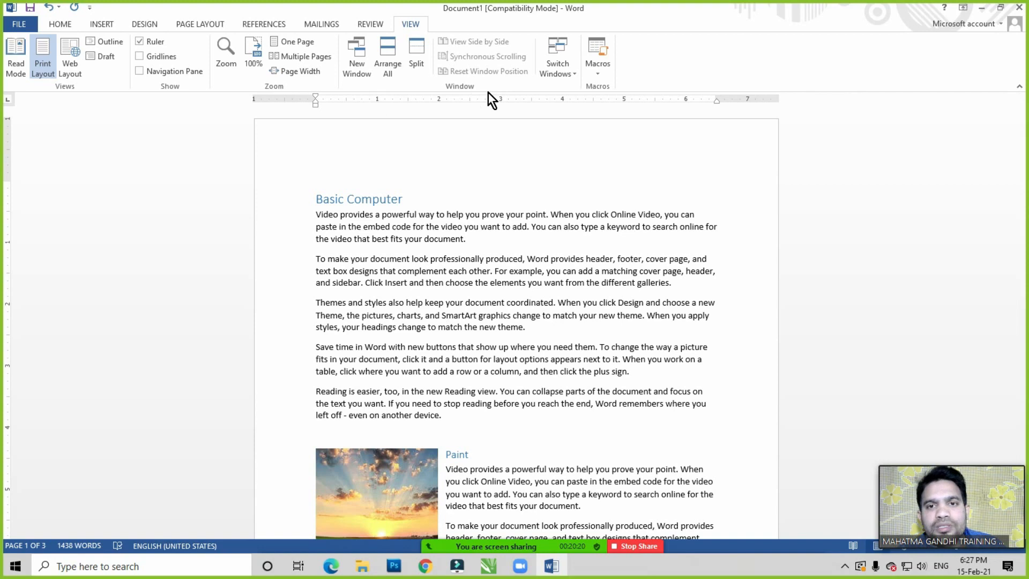
{"action": "left_click", "coordinate": [423, 200]}
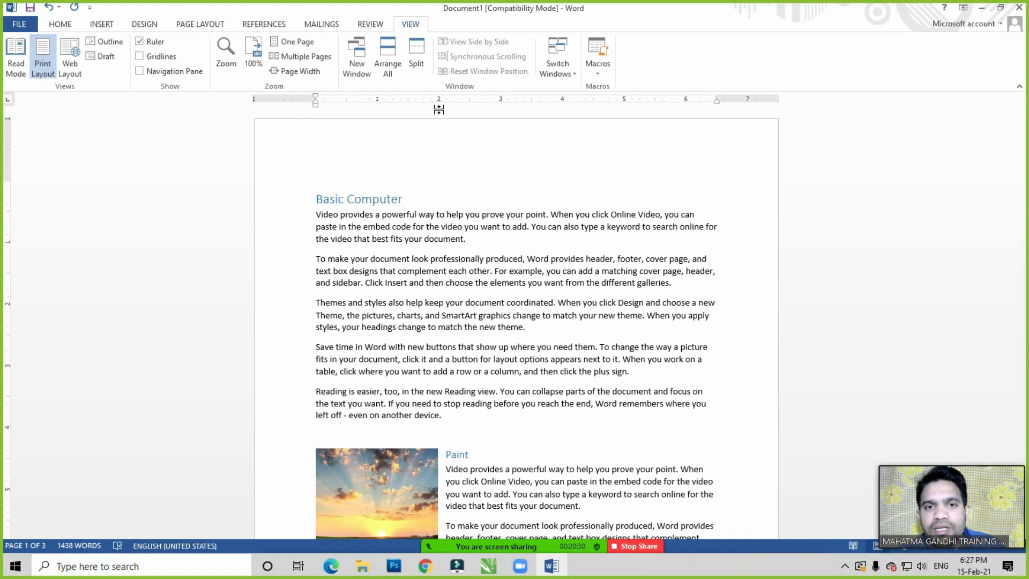
{"action": "left_click", "coordinate": [142, 42]}
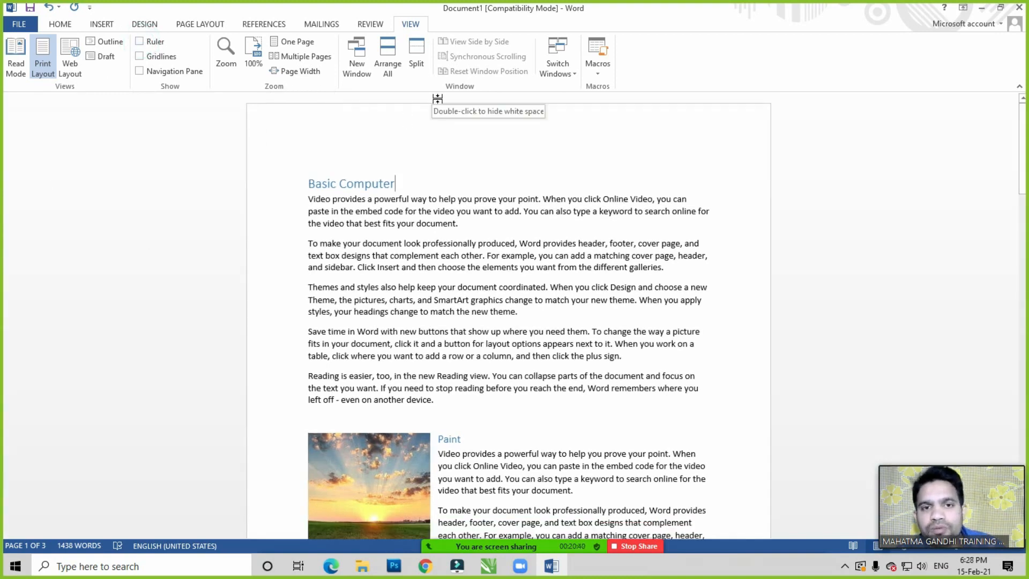
{"action": "left_click", "coordinate": [146, 44]}
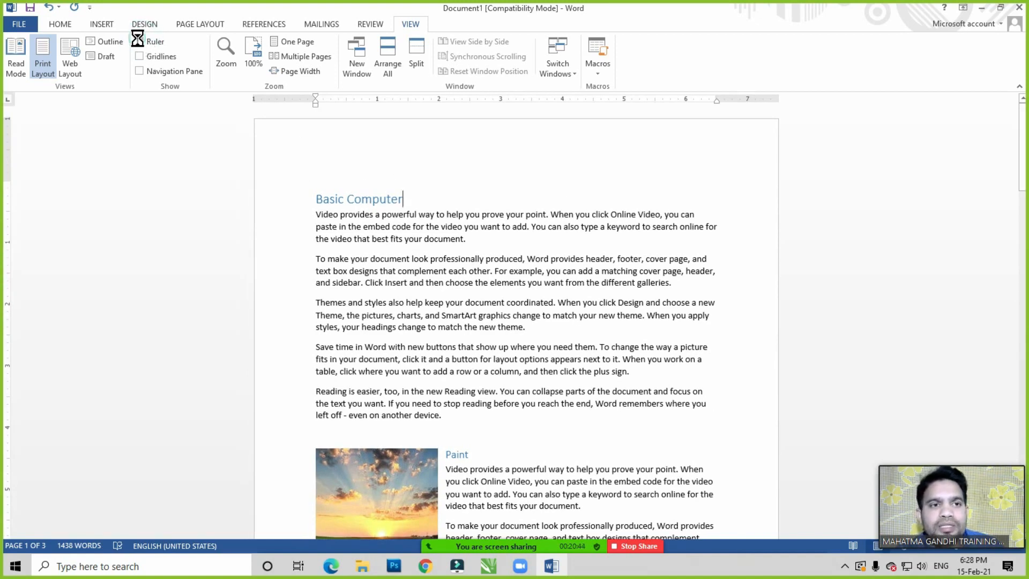
{"action": "left_click", "coordinate": [139, 42]}
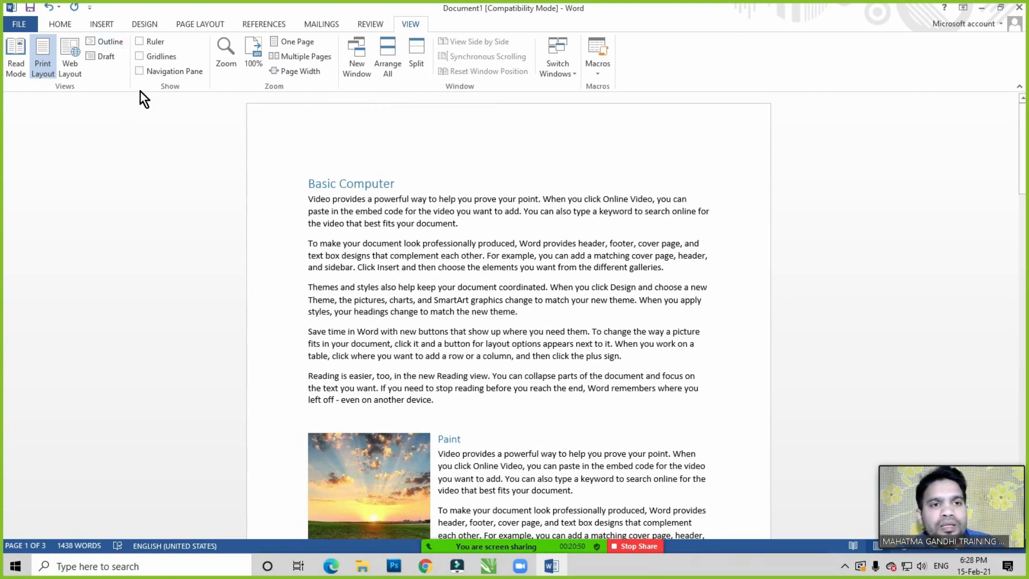
Delete the rounded rectangle at the end of the document and add a blank page after the last paragraph
{"action": "scroll", "coordinate": [504, 278], "scroll_direction": "down", "scroll_amount": 15}
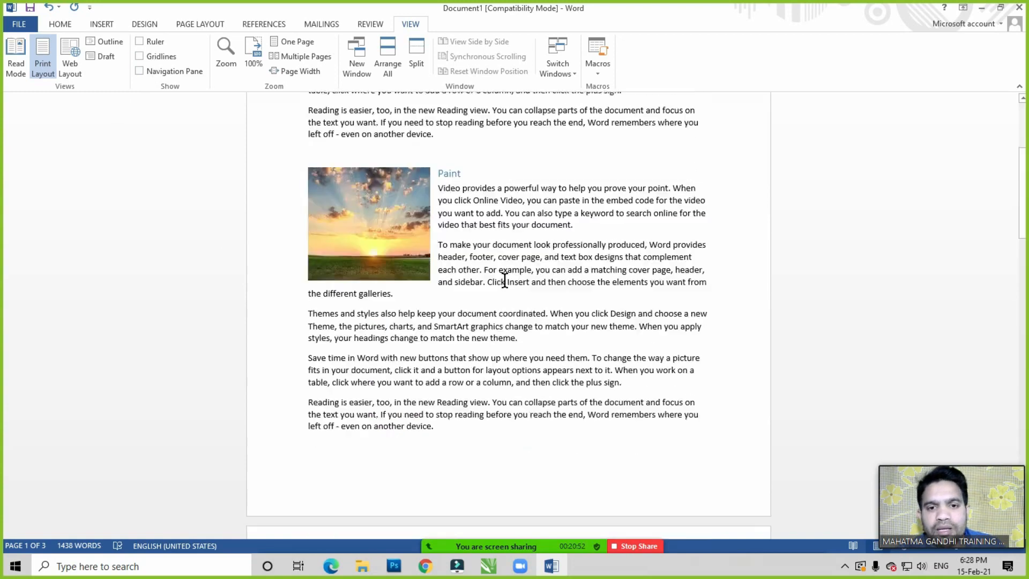
{"action": "scroll", "coordinate": [504, 278], "scroll_direction": "down", "scroll_amount": 15}
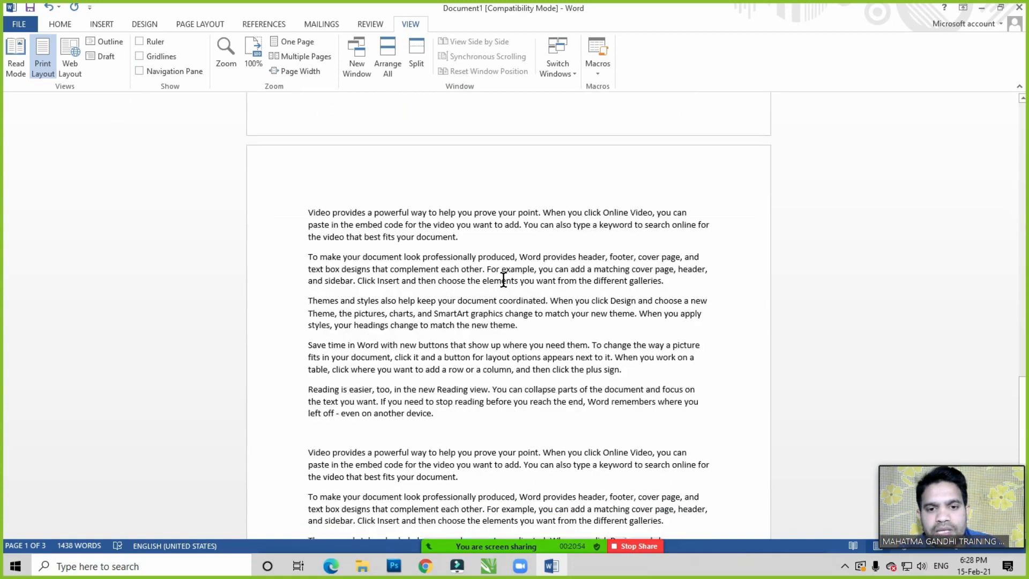
{"action": "left_click", "coordinate": [397, 401]}
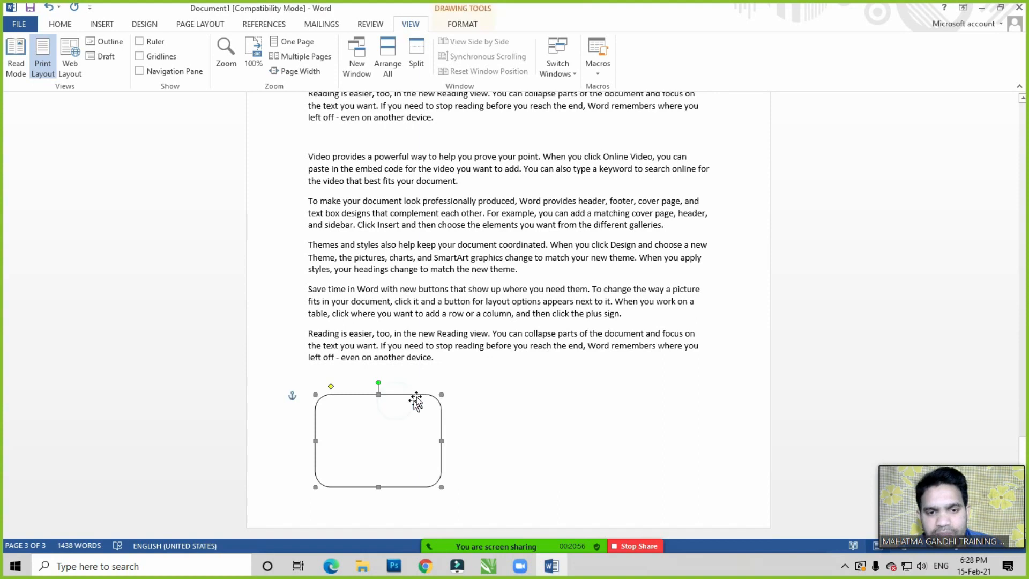
{"action": "key", "text": "Delete"}
{"action": "left_click", "coordinate": [473, 357]}
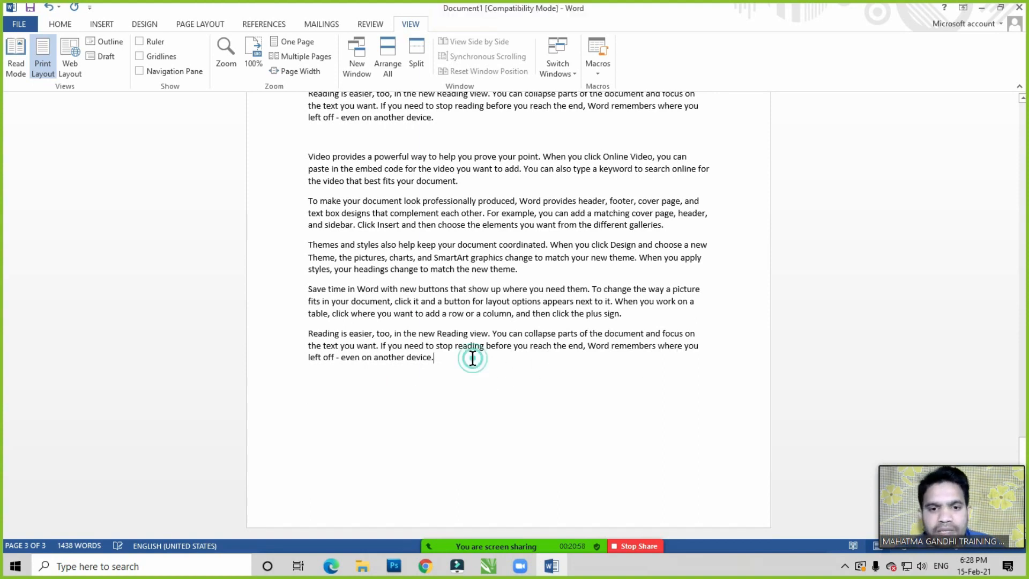
{"action": "key", "text": "ctrl+Return"}
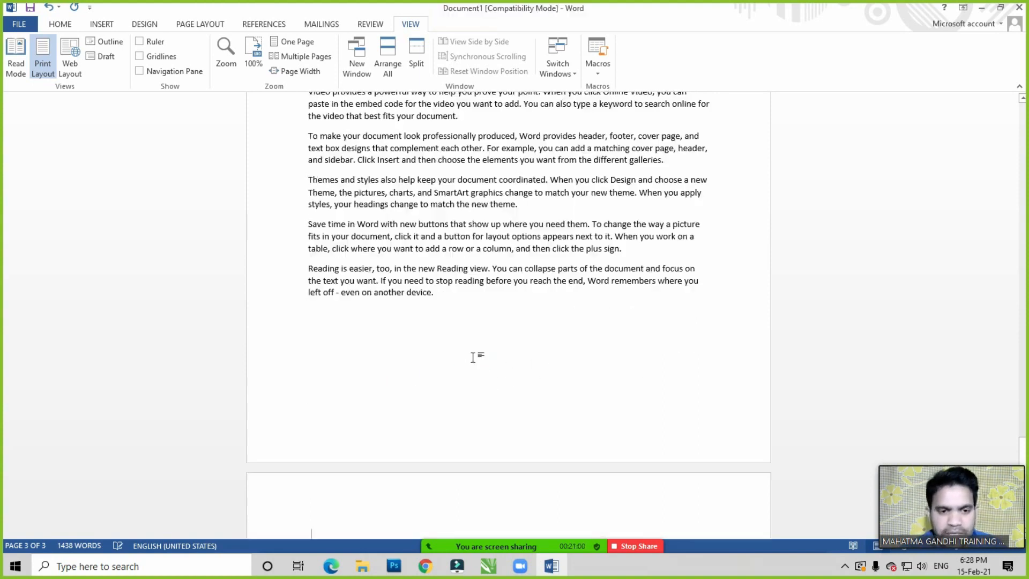
{"action": "scroll", "coordinate": [462, 272], "scroll_direction": "down", "scroll_amount": 5}
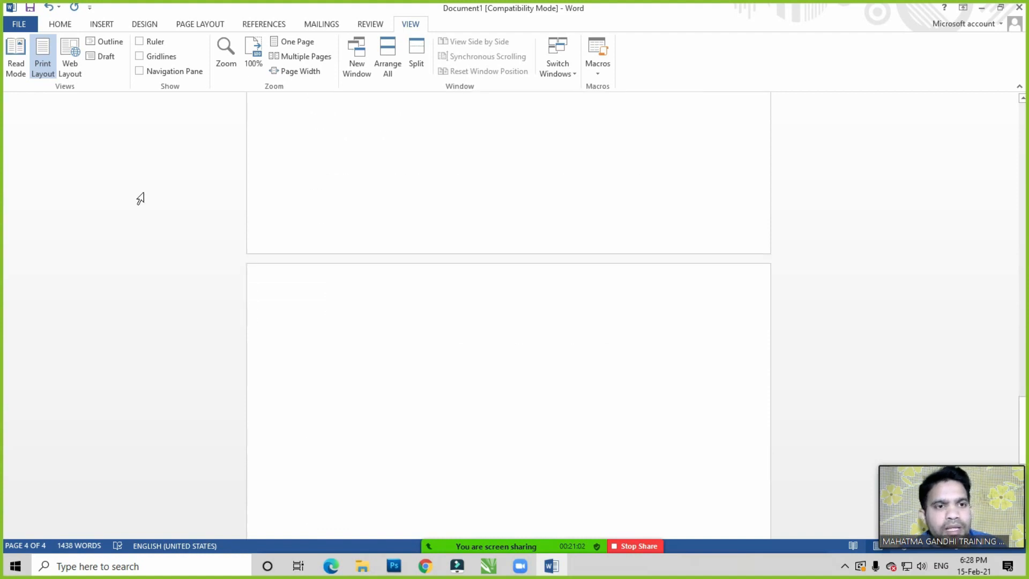
Show the gridlines and look at them on both the text page and the blank last page
{"action": "left_click", "coordinate": [161, 57]}
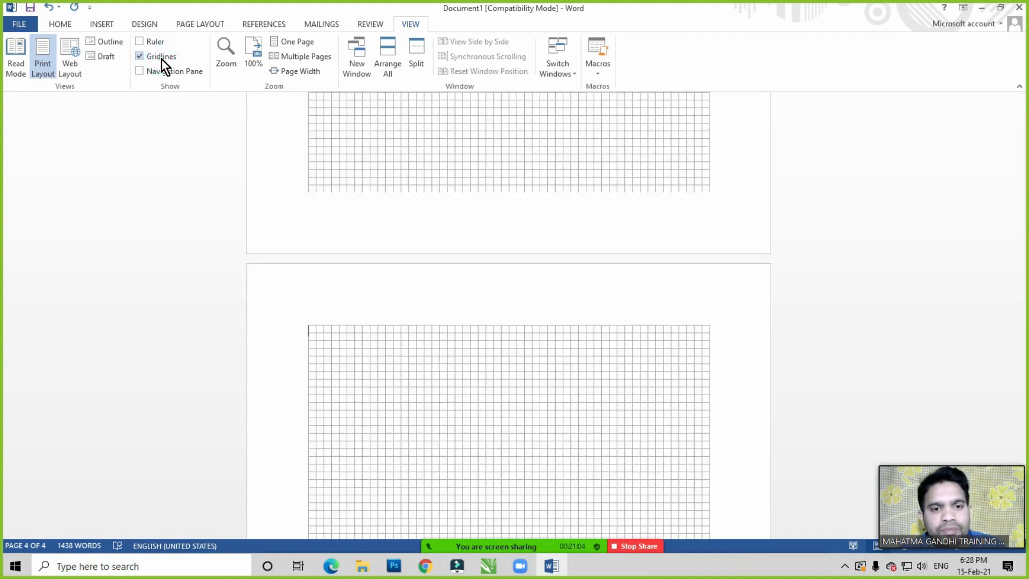
{"action": "scroll", "coordinate": [534, 368], "scroll_direction": "up", "scroll_amount": 7}
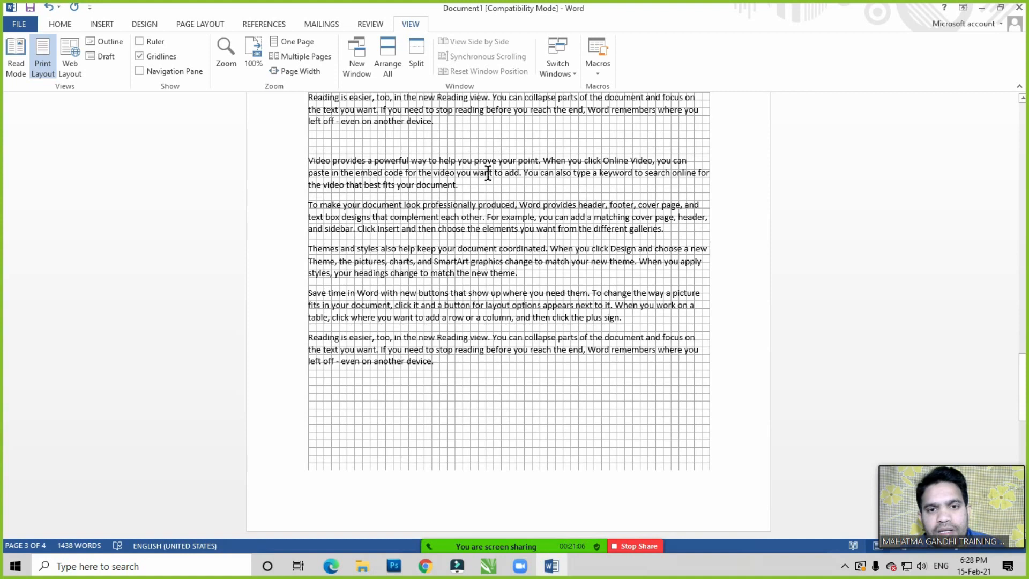
{"action": "scroll", "coordinate": [522, 336], "scroll_direction": "down", "scroll_amount": 10}
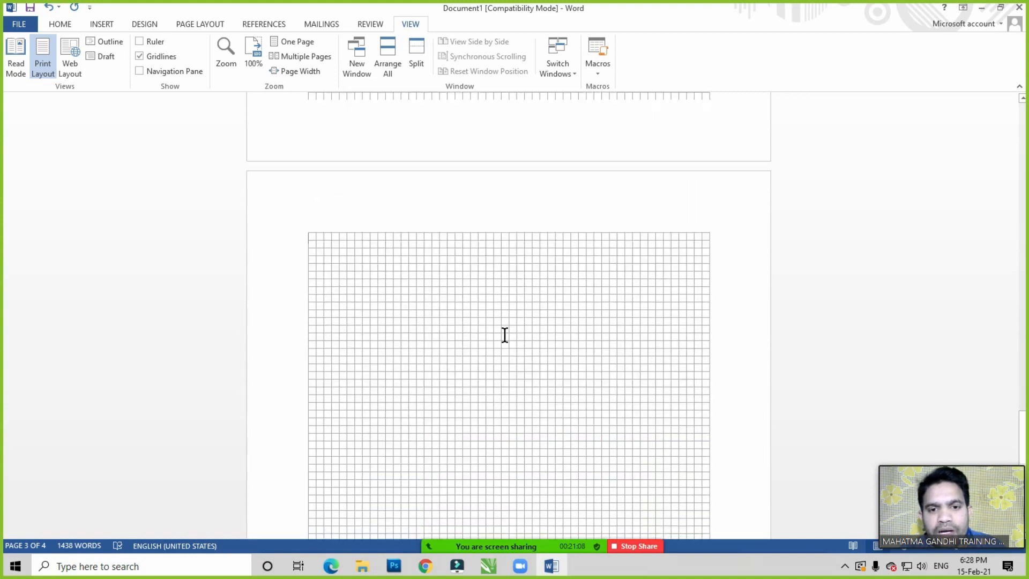
Insert the picture of the sun over a green field on the blank page and align it to the grid
{"action": "left_click", "coordinate": [99, 22]}
{"action": "left_click", "coordinate": [138, 56]}
{"action": "left_click", "coordinate": [429, 117]}
{"action": "double_click", "coordinate": [428, 119]}
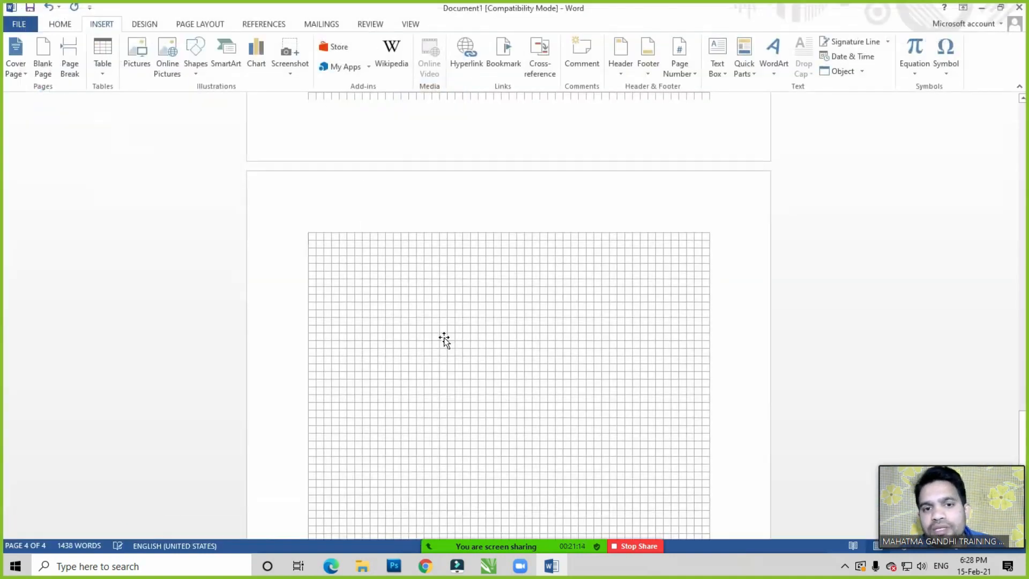
{"action": "left_click", "coordinate": [372, 319]}
{"action": "left_click_drag", "start_coordinate": [407, 400], "coordinate": [387, 373]}
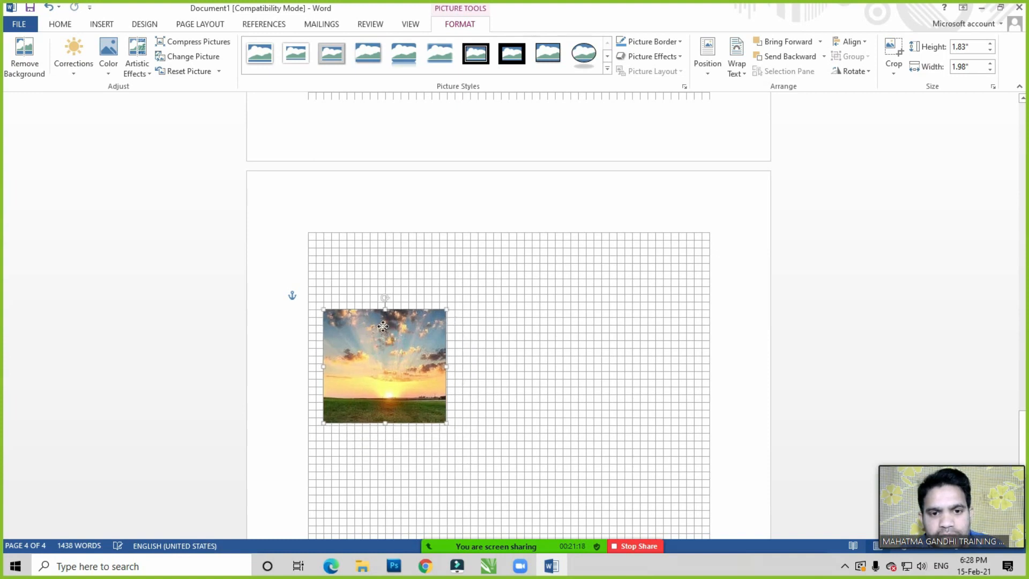
{"action": "left_click_drag", "start_coordinate": [383, 326], "coordinate": [383, 318]}
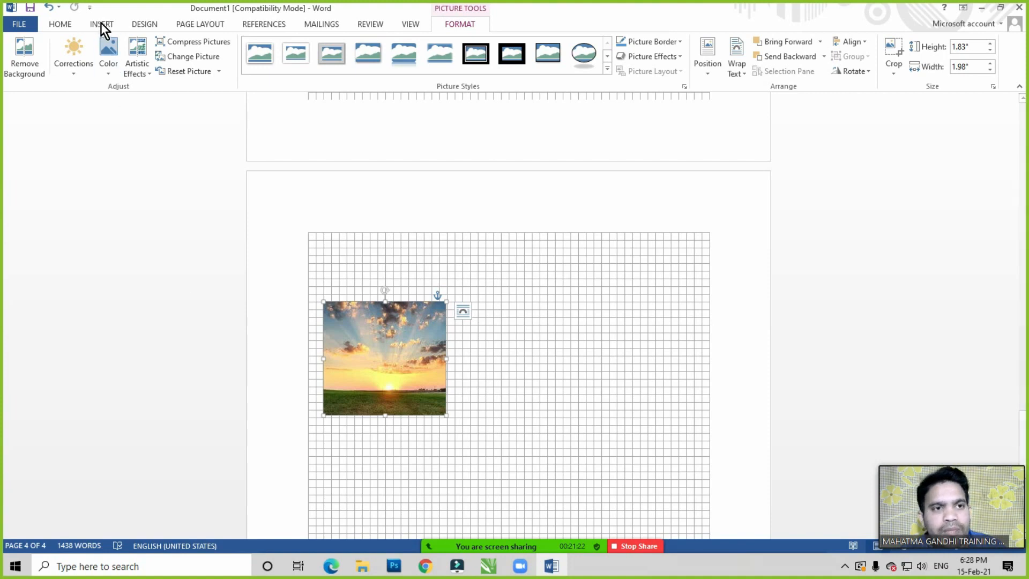
Insert the picture of the skyline above clouds, place it right of the field picture, and align their top edges on the grid
{"action": "left_click", "coordinate": [368, 248]}
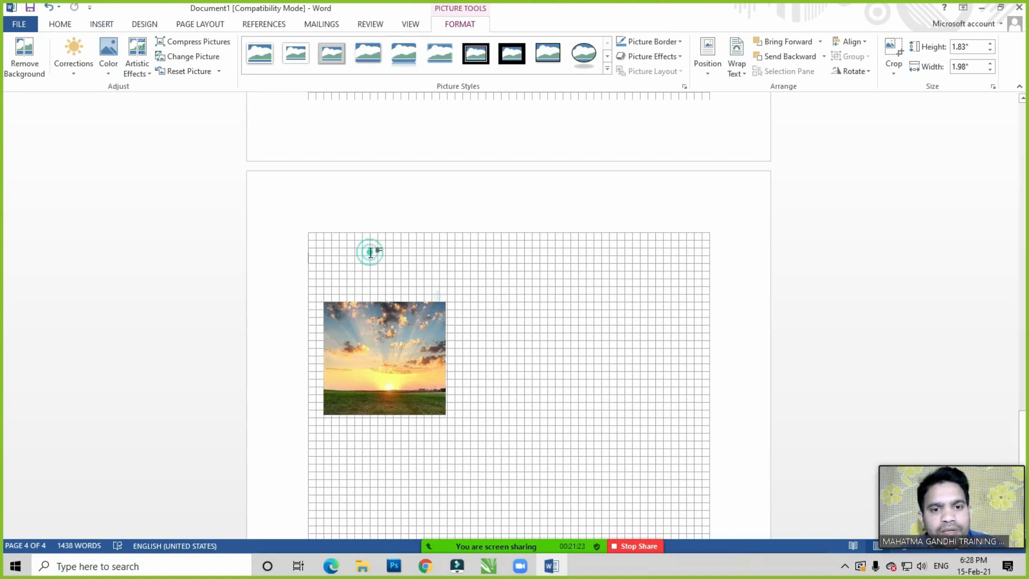
{"action": "left_click", "coordinate": [108, 23]}
{"action": "left_click", "coordinate": [137, 56]}
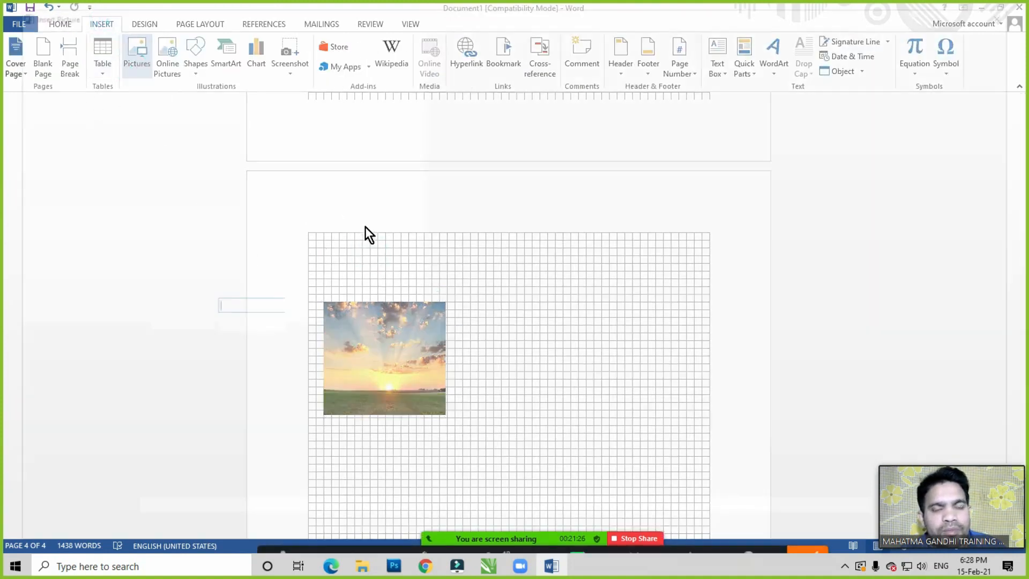
{"action": "double_click", "coordinate": [222, 121]}
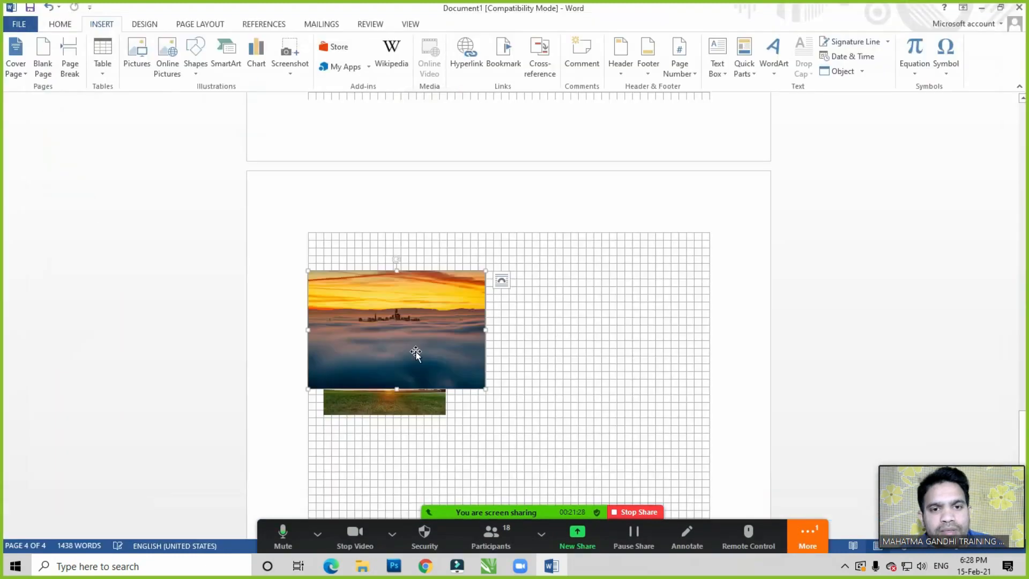
{"action": "left_click_drag", "start_coordinate": [400, 335], "coordinate": [603, 378]}
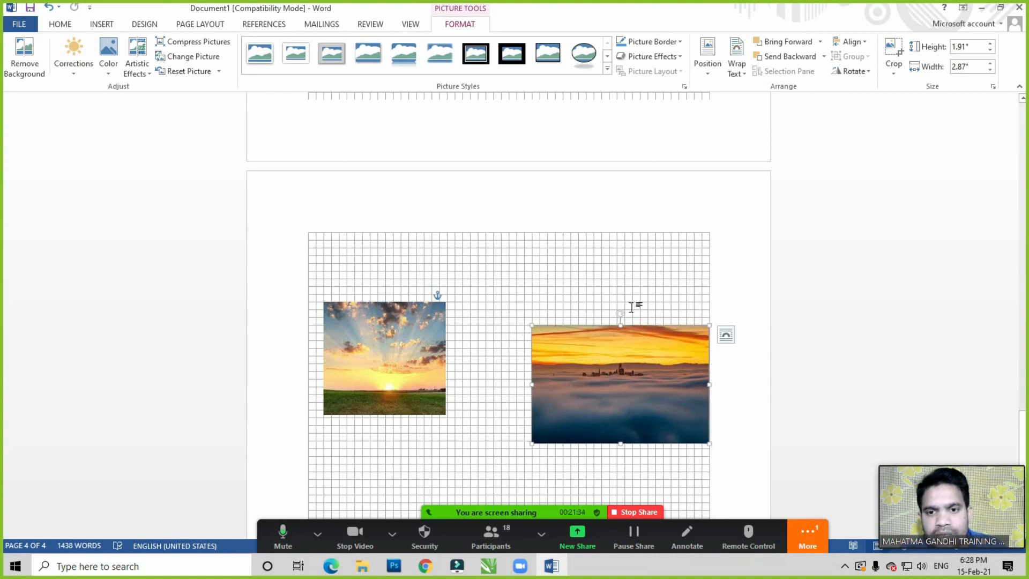
{"action": "left_click_drag", "start_coordinate": [615, 349], "coordinate": [615, 326]}
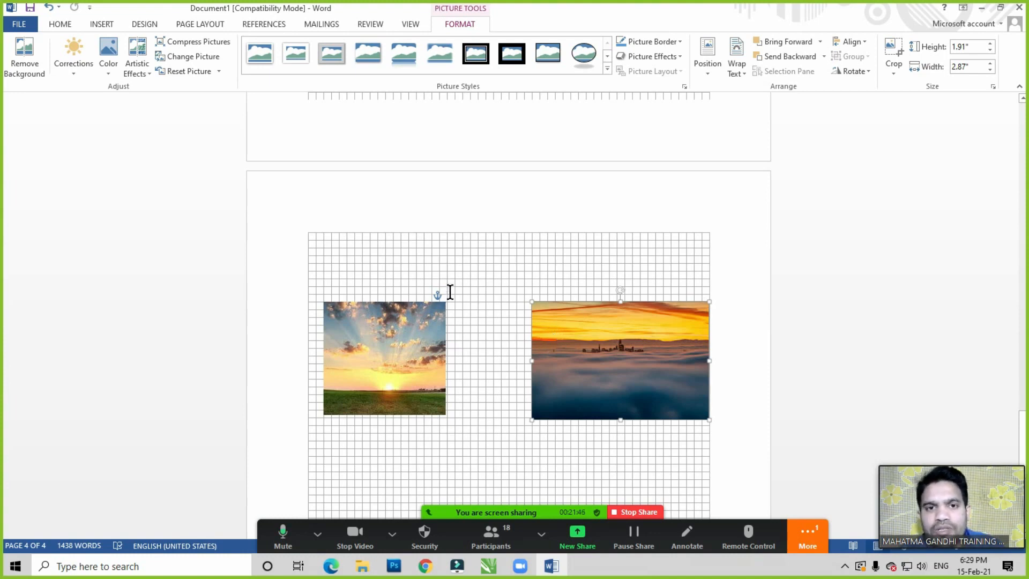
Move both pictures lower on the last page, keeping their top edges on the same gridline
{"action": "scroll", "coordinate": [466, 215], "scroll_direction": "up", "scroll_amount": 5}
{"action": "scroll", "coordinate": [501, 275], "scroll_direction": "down", "scroll_amount": 5}
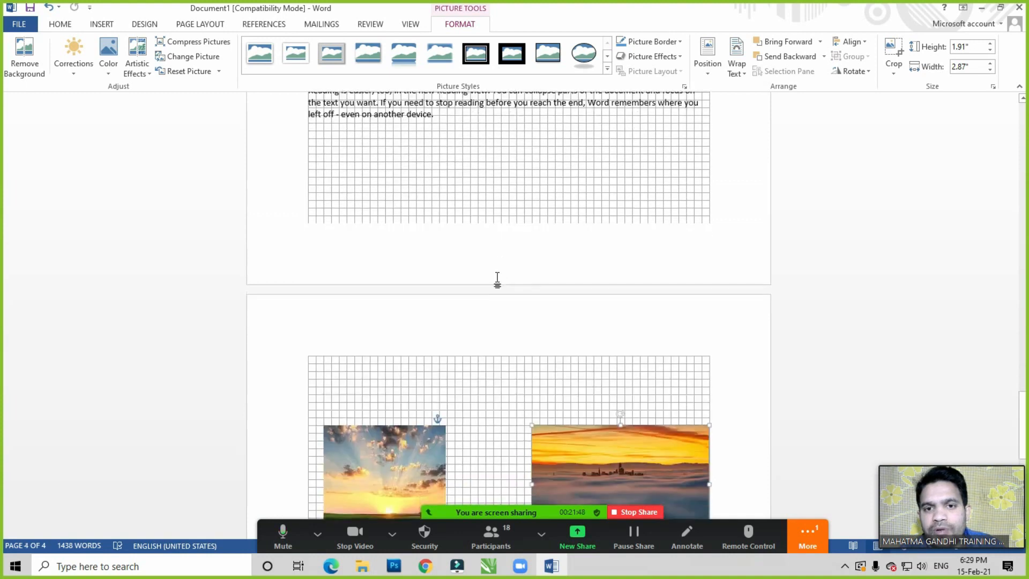
{"action": "left_click", "coordinate": [102, 24]}
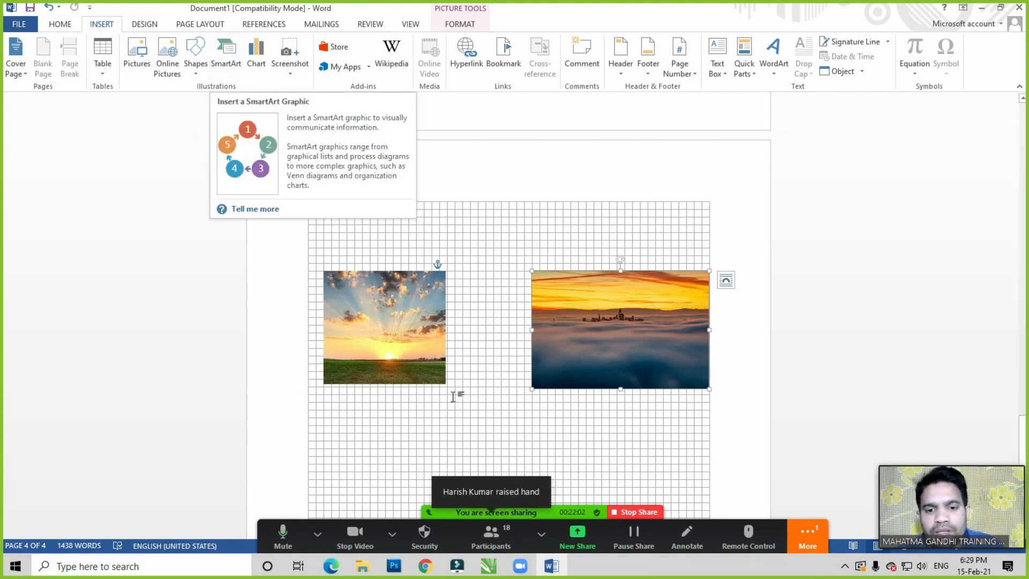
{"action": "left_click", "coordinate": [475, 378]}
{"action": "left_click_drag", "start_coordinate": [360, 320], "coordinate": [382, 378]}
{"action": "left_click_drag", "start_coordinate": [557, 319], "coordinate": [546, 373]}
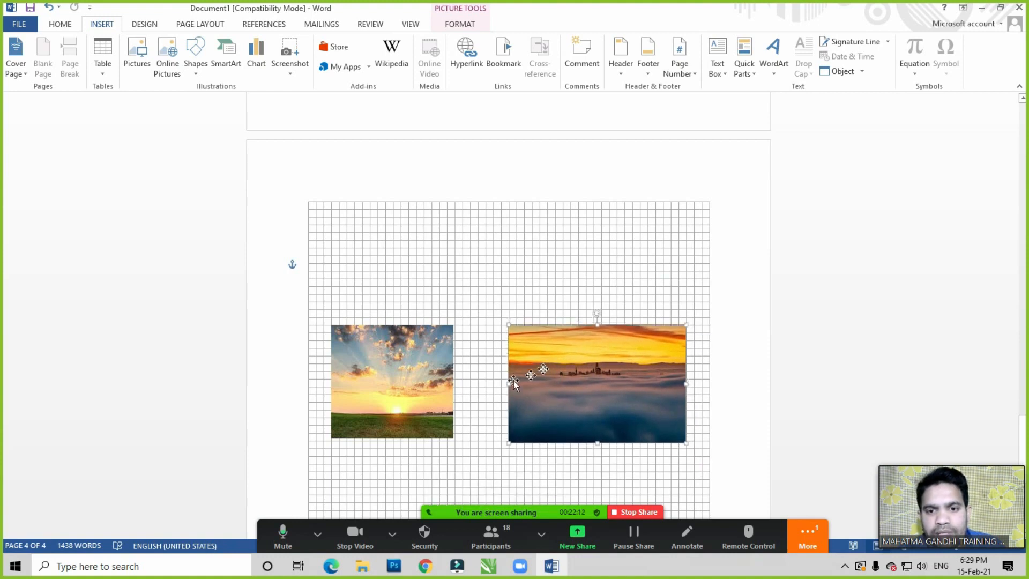
{"action": "left_click", "coordinate": [482, 385]}
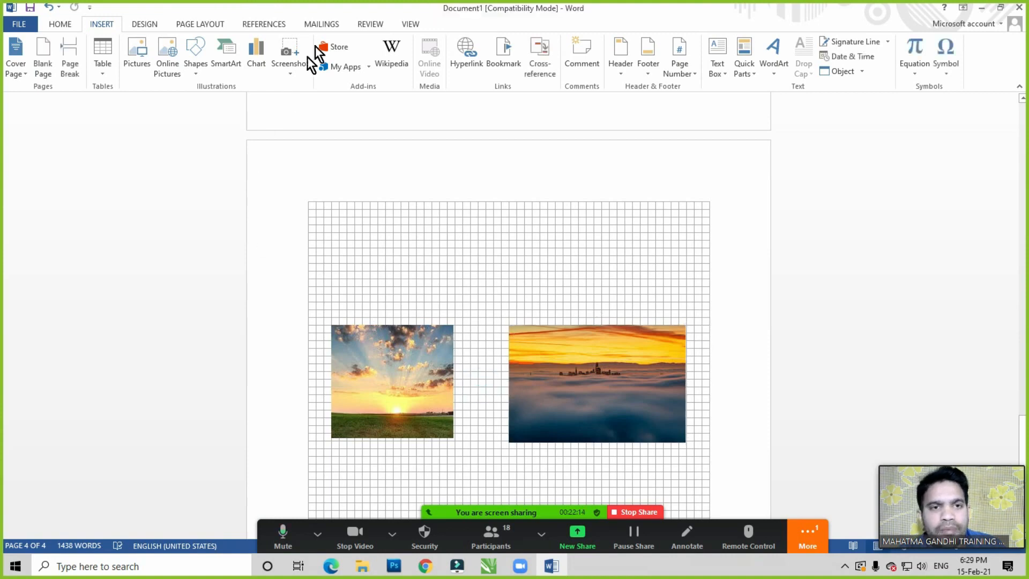
Move the skyline picture farther right with the gridlines hidden, and show the gridlines again to check its alignment
{"action": "left_click", "coordinate": [407, 26]}
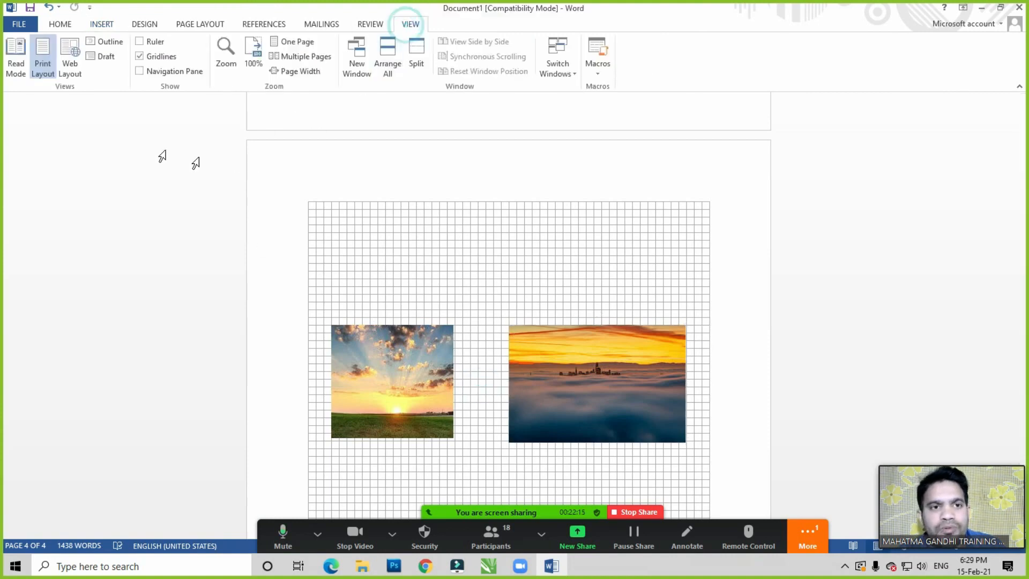
{"action": "left_click", "coordinate": [159, 61]}
{"action": "left_click_drag", "start_coordinate": [562, 383], "coordinate": [592, 372]}
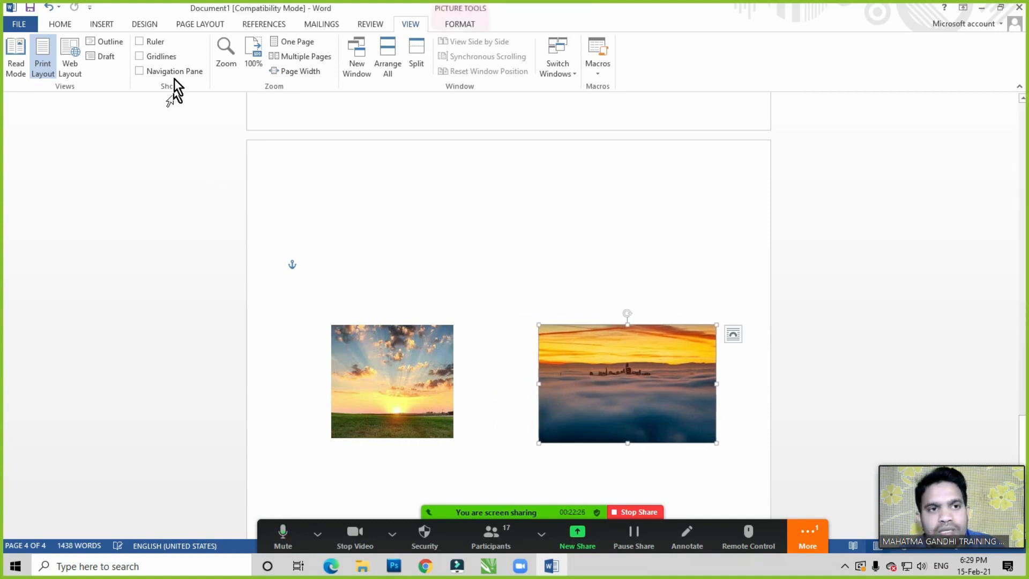
{"action": "left_click", "coordinate": [161, 56]}
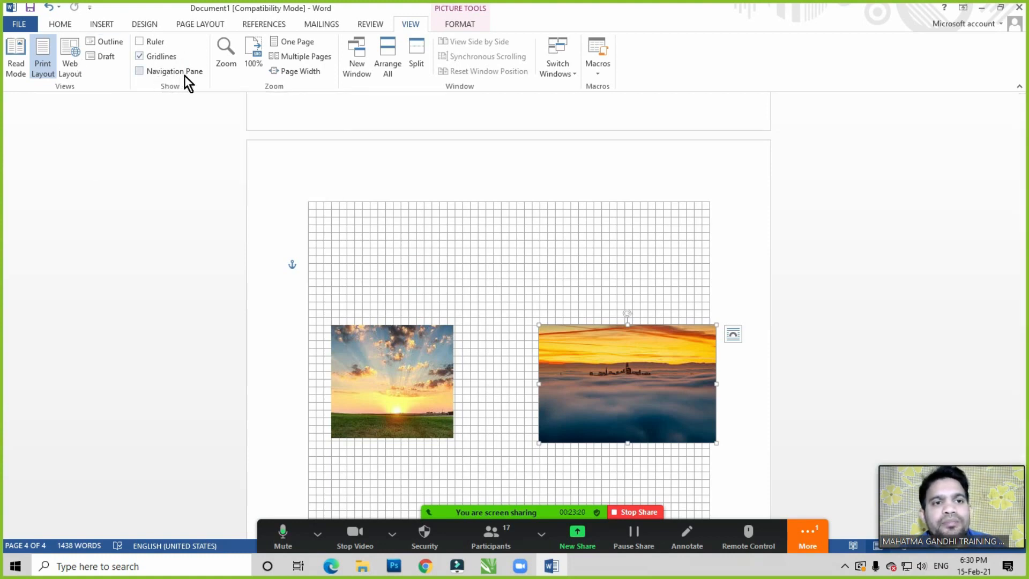
{"action": "left_click", "coordinate": [395, 251]}
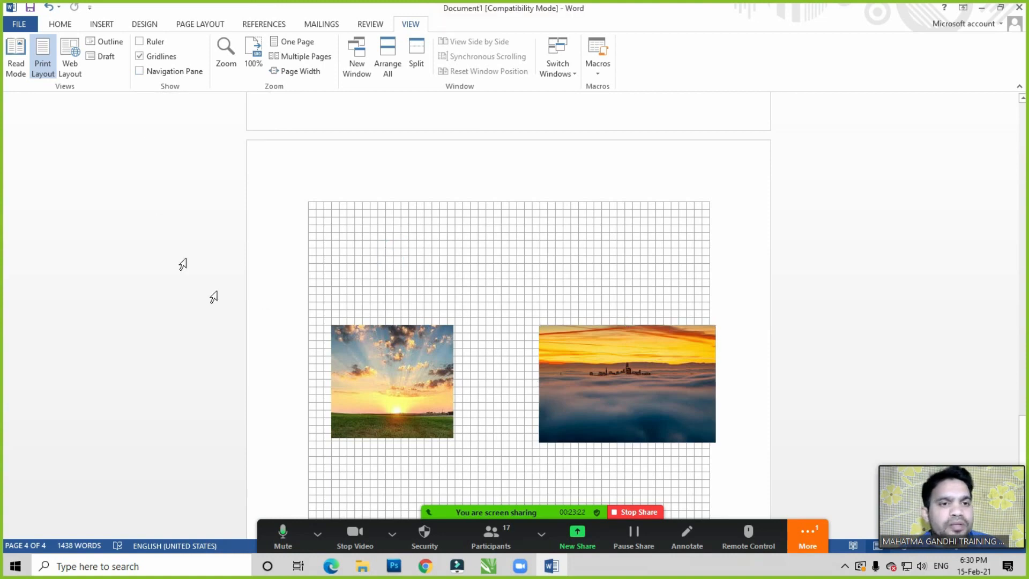
Hide the gridlines and show the Navigation pane beside the document
{"action": "scroll", "coordinate": [469, 326], "scroll_direction": "up", "scroll_amount": 10}
{"action": "scroll", "coordinate": [485, 332], "scroll_direction": "up", "scroll_amount": 10}
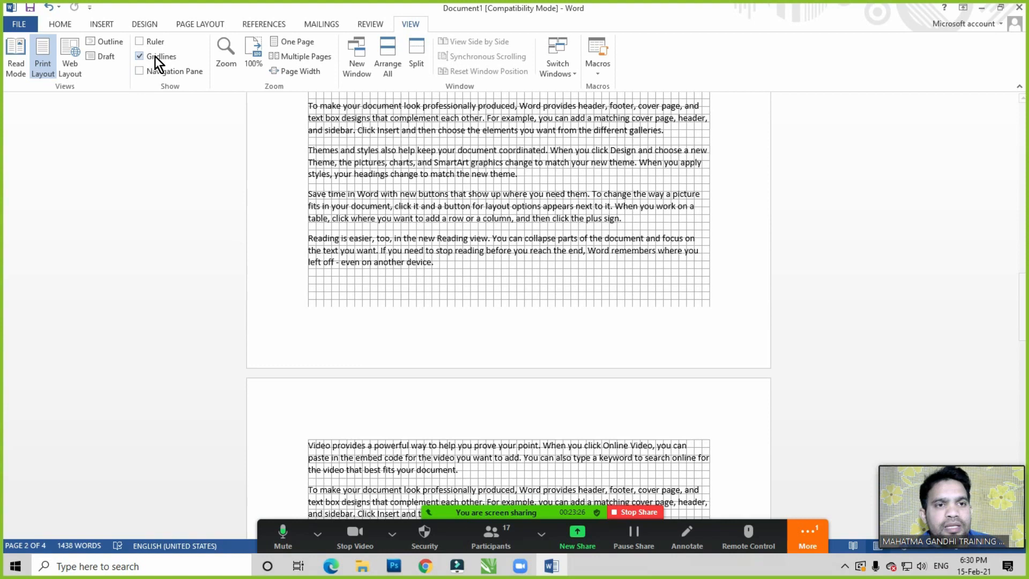
{"action": "left_click", "coordinate": [155, 56]}
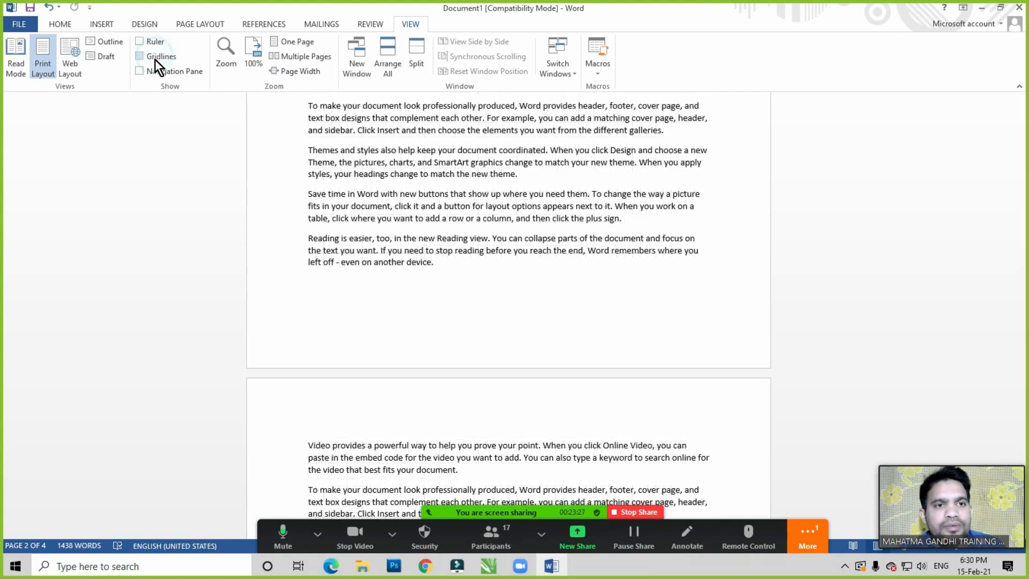
{"action": "left_click", "coordinate": [179, 80]}
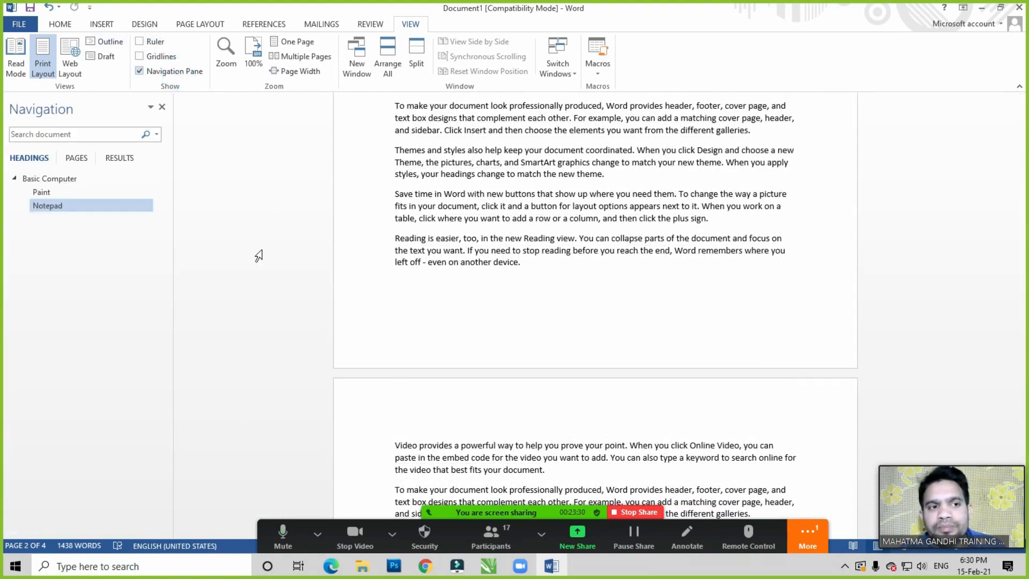
Delete the picture of the sun over a green field beside the Paint heading on the first page
{"action": "scroll", "coordinate": [465, 246], "scroll_direction": "down", "scroll_amount": 5}
{"action": "scroll", "coordinate": [466, 247], "scroll_direction": "up", "scroll_amount": 15}
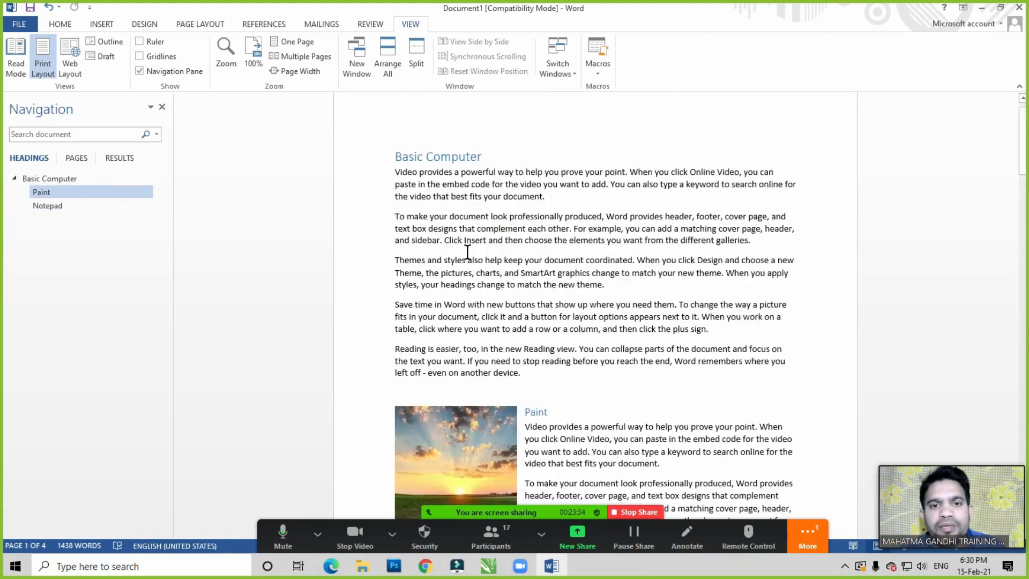
{"action": "scroll", "coordinate": [467, 252], "scroll_direction": "up", "scroll_amount": 2}
{"action": "scroll", "coordinate": [471, 364], "scroll_direction": "down", "scroll_amount": 3}
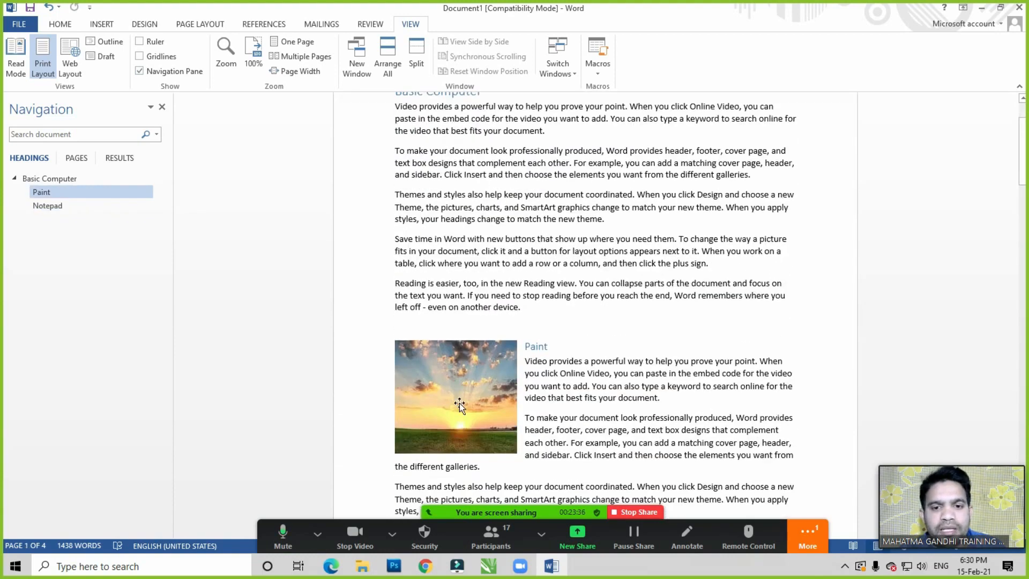
{"action": "left_click", "coordinate": [461, 385]}
{"action": "key", "text": "Delete"}
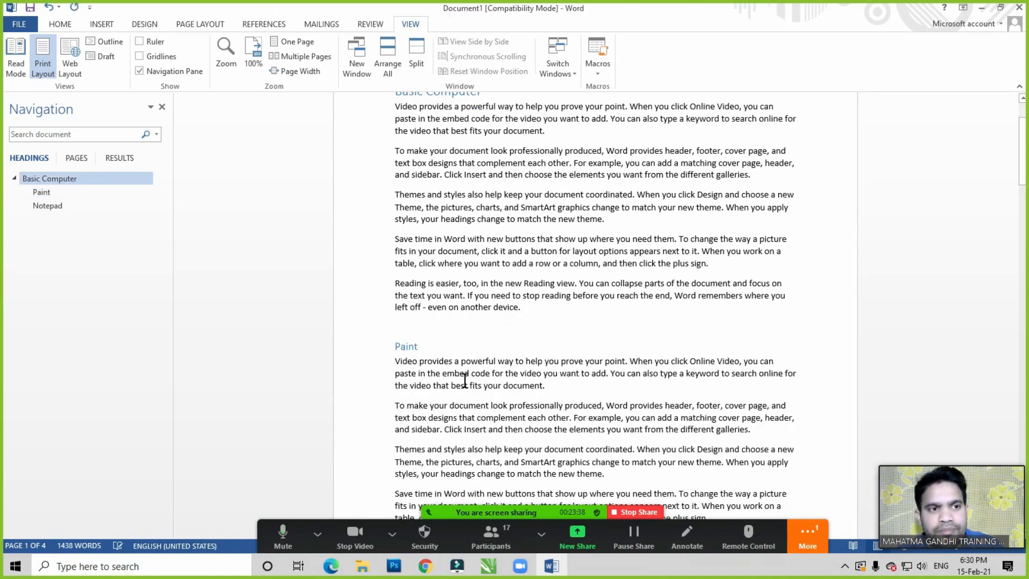
Delete the picture of the skyline above clouds from the text of the Notepad section
{"action": "scroll", "coordinate": [472, 365], "scroll_direction": "down", "scroll_amount": 10}
{"action": "scroll", "coordinate": [490, 346], "scroll_direction": "down", "scroll_amount": 4}
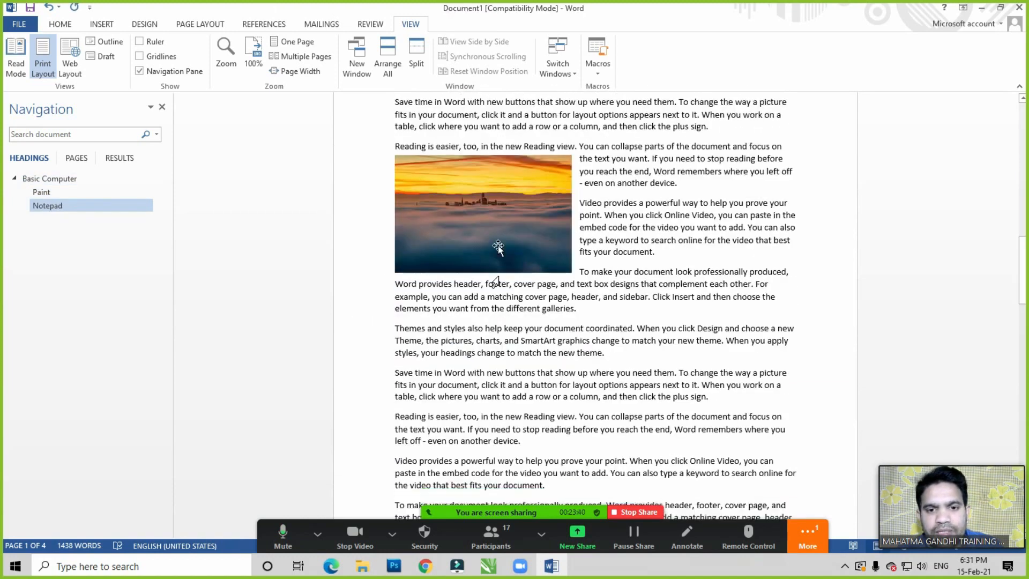
{"action": "left_click", "coordinate": [493, 224]}
{"action": "key", "text": "Delete"}
{"action": "scroll", "coordinate": [469, 349], "scroll_direction": "up", "scroll_amount": 15}
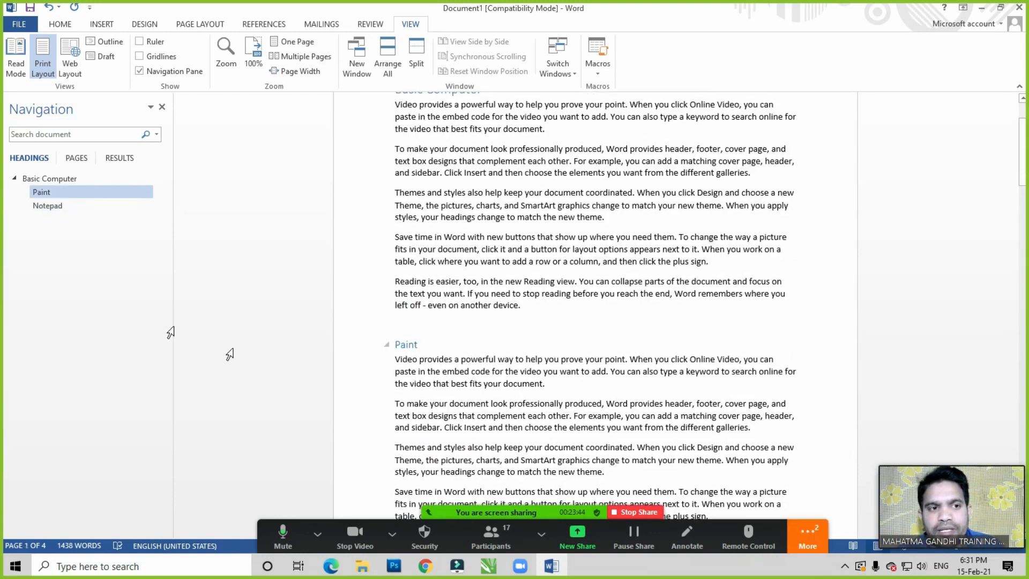
Collapse the Basic Computer heading in the document's heading outline and expand it again
{"action": "left_click", "coordinate": [16, 181]}
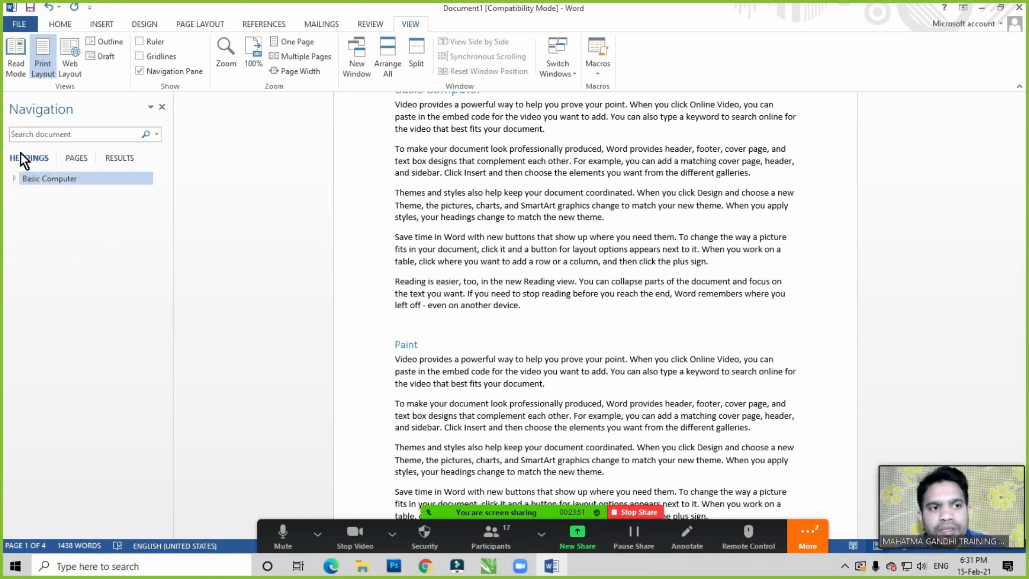
{"action": "left_click", "coordinate": [15, 180]}
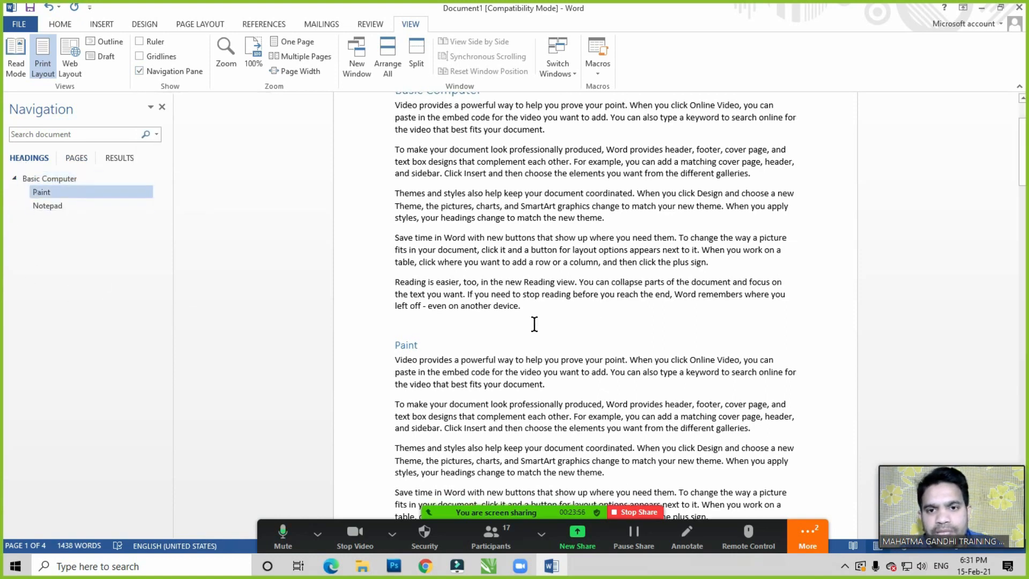
{"action": "scroll", "coordinate": [534, 324], "scroll_direction": "up", "scroll_amount": 3}
{"action": "scroll", "coordinate": [535, 324], "scroll_direction": "down", "scroll_amount": 3}
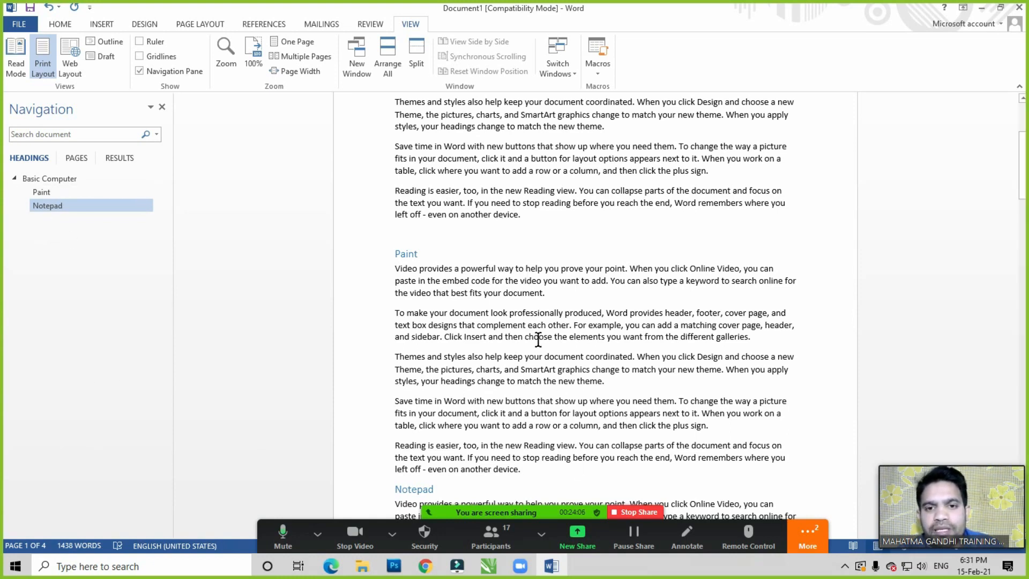
Jump to the Basic Computer, Paint and Notepad headings in turn using the document's heading outline
{"action": "left_click", "coordinate": [33, 179]}
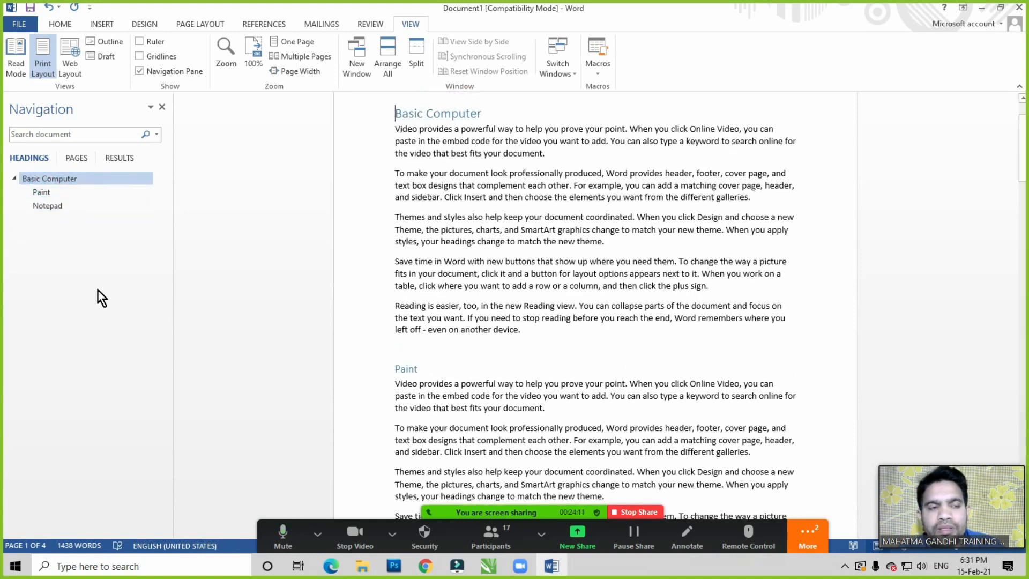
{"action": "left_click", "coordinate": [42, 193]}
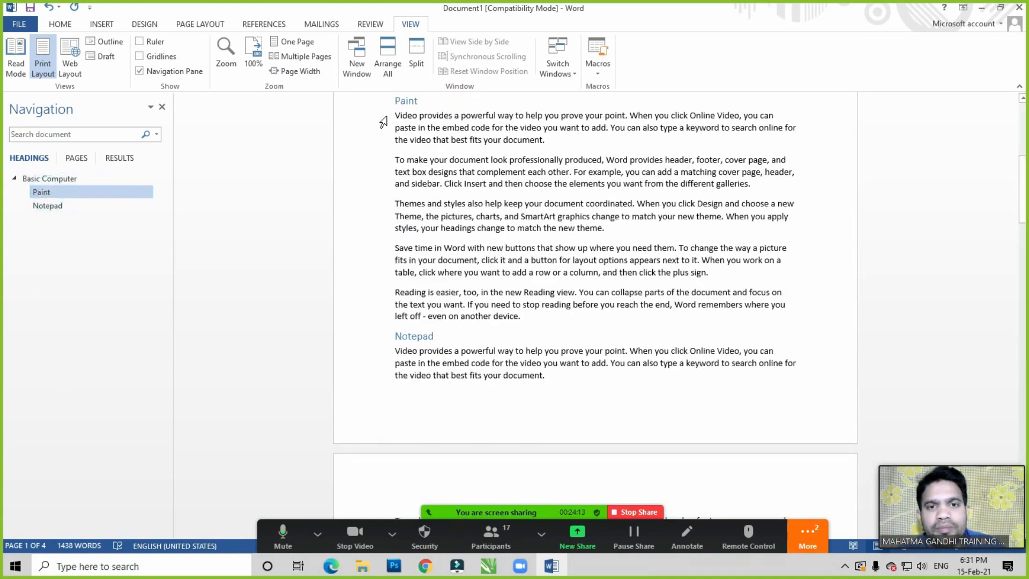
{"action": "left_click", "coordinate": [56, 207]}
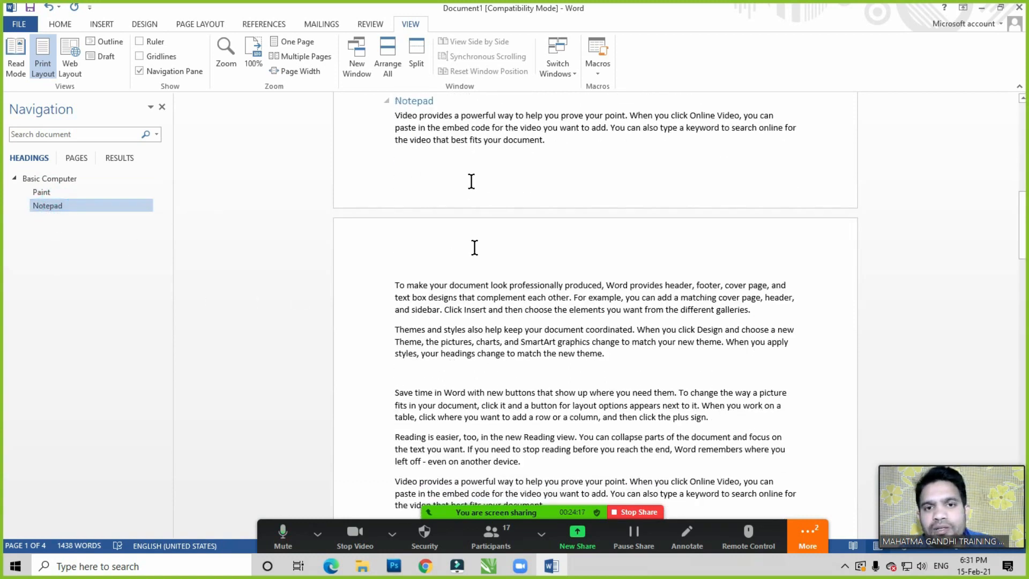
{"action": "left_click", "coordinate": [476, 276]}
{"action": "left_click", "coordinate": [102, 294]}
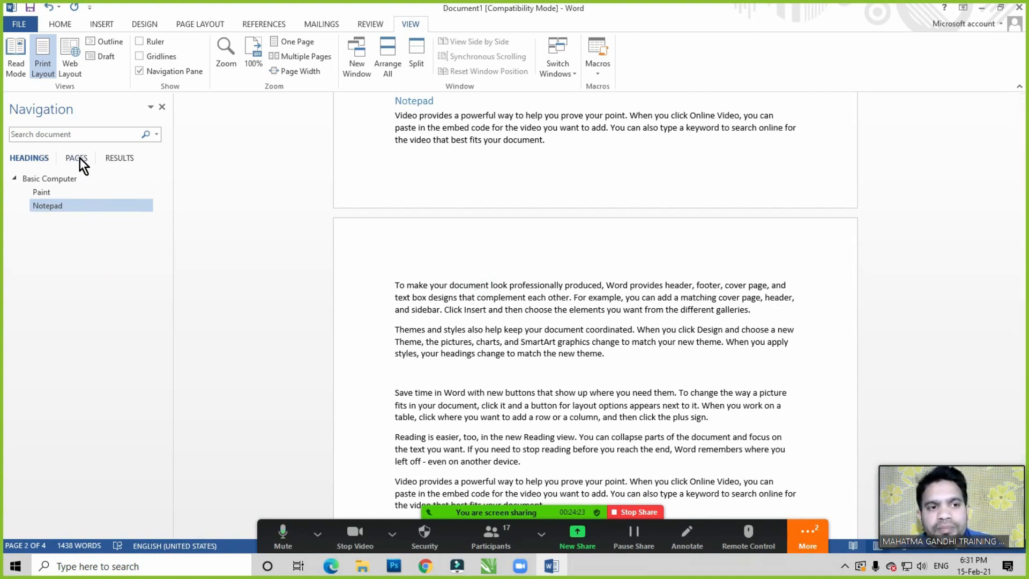
Look through the document's text and pages from the Basic Computer heading onward, and return to the first page
{"action": "scroll", "coordinate": [574, 329], "scroll_direction": "up", "scroll_amount": 10}
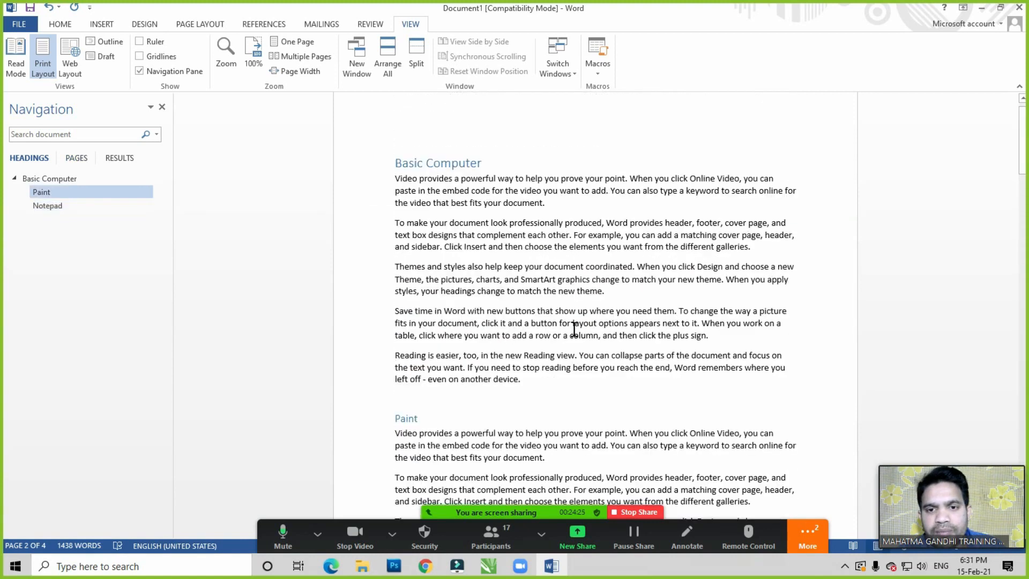
{"action": "scroll", "coordinate": [574, 329], "scroll_direction": "up", "scroll_amount": 1}
{"action": "left_click", "coordinate": [644, 220]}
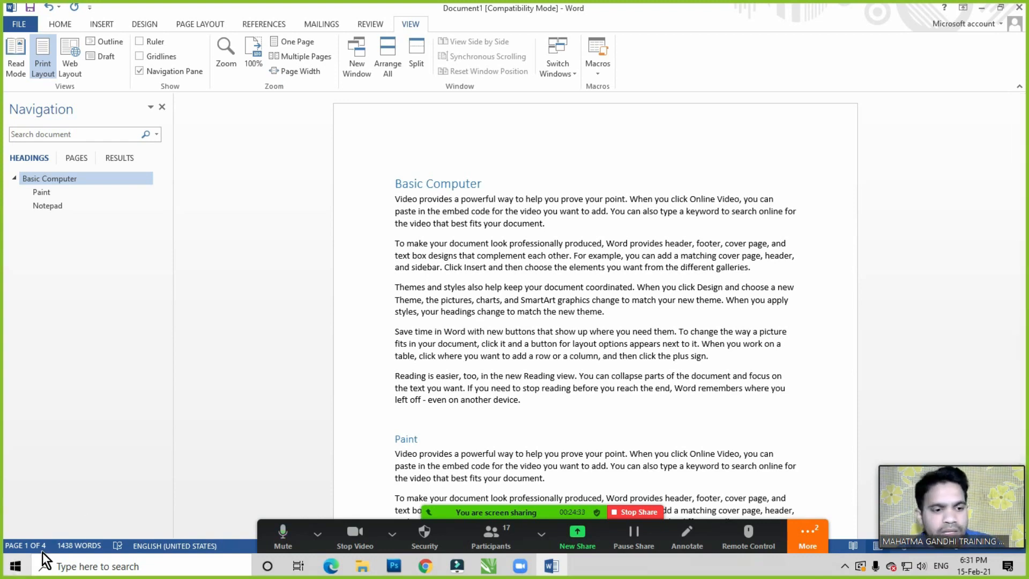
{"action": "left_click", "coordinate": [587, 284]}
{"action": "left_click", "coordinate": [586, 284]}
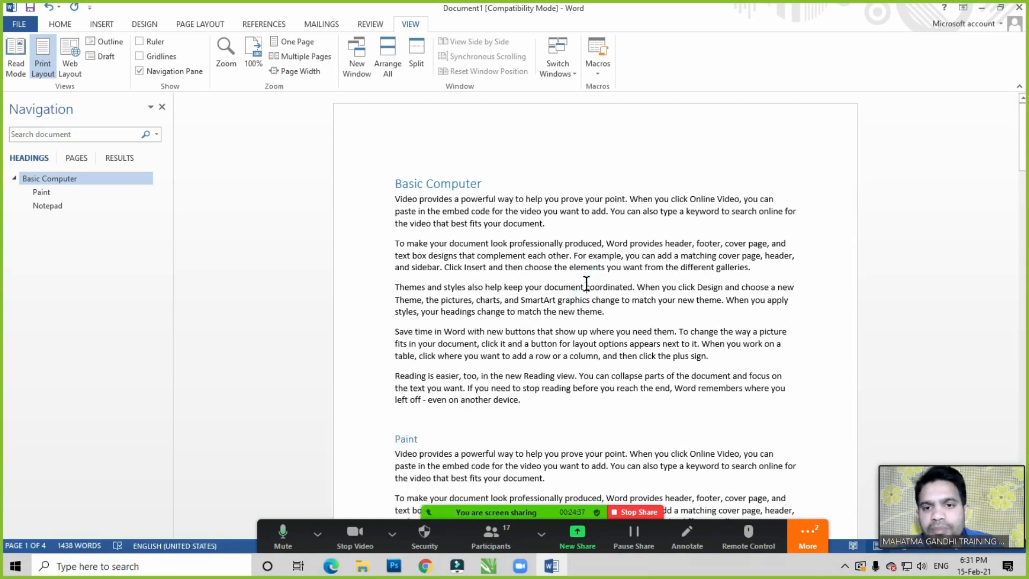
{"action": "scroll", "coordinate": [515, 264], "scroll_direction": "down", "scroll_amount": 10}
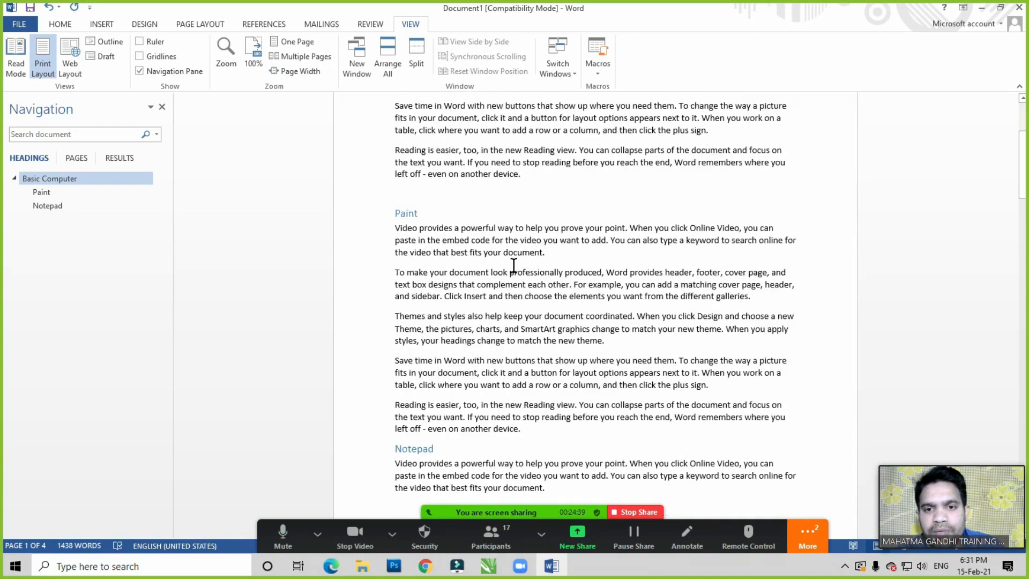
{"action": "scroll", "coordinate": [515, 264], "scroll_direction": "down", "scroll_amount": 15}
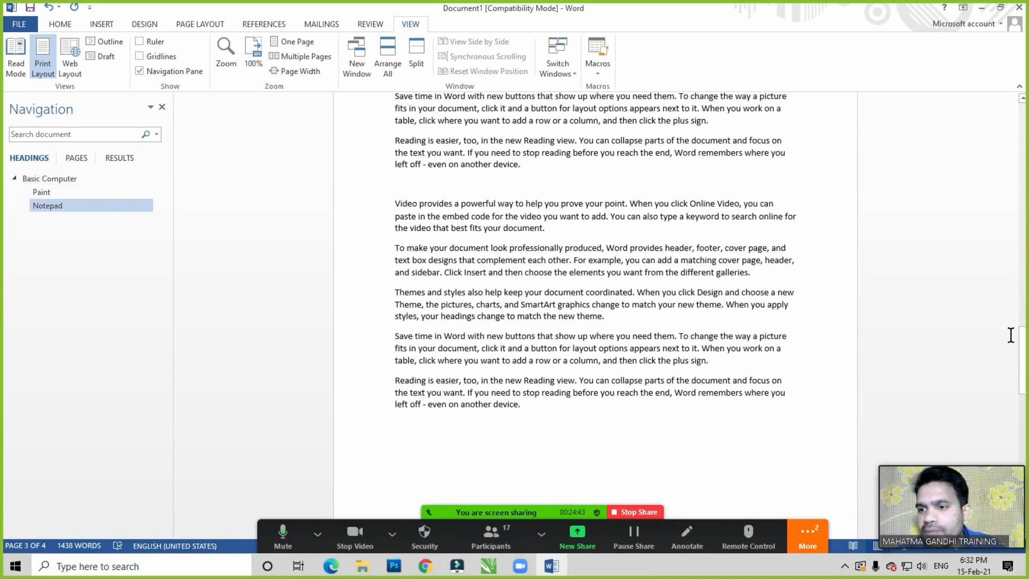
{"action": "left_click_drag", "start_coordinate": [1021, 341], "coordinate": [1004, 96]}
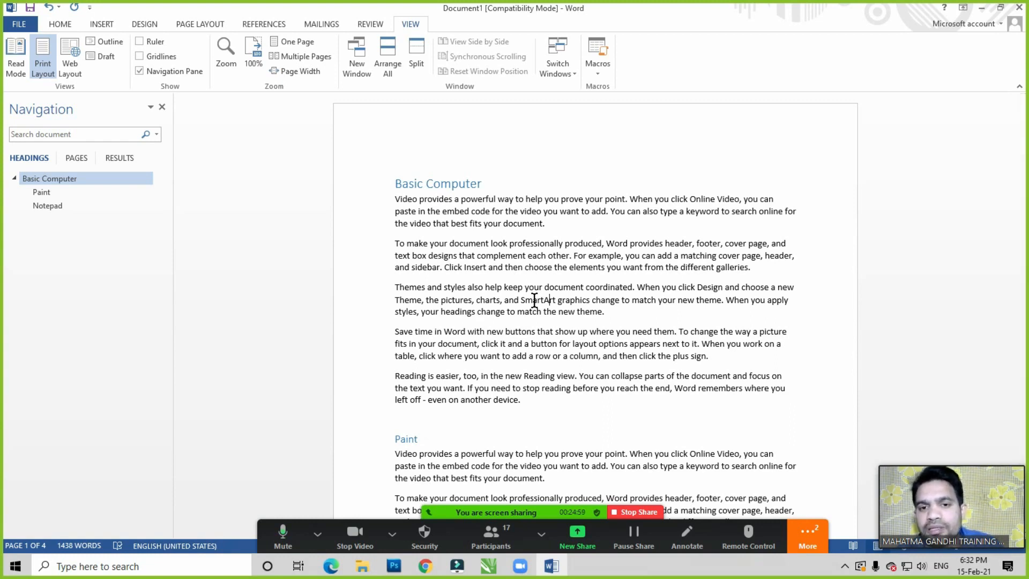
Show the page thumbnails in the Navigation pane and go to page 4 with the two pictures
{"action": "left_click", "coordinate": [78, 159]}
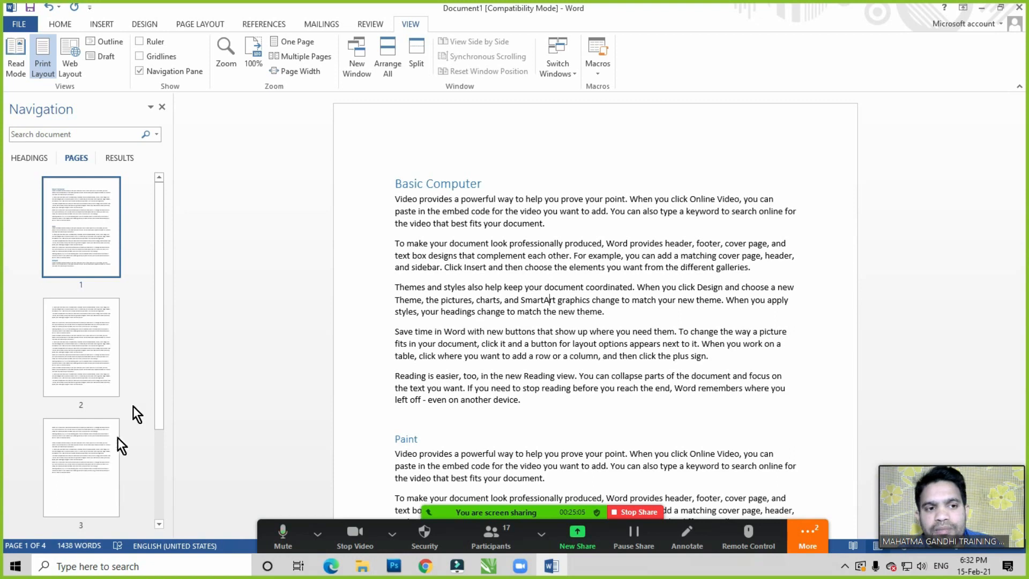
{"action": "left_click_drag", "start_coordinate": [159, 217], "coordinate": [154, 378]}
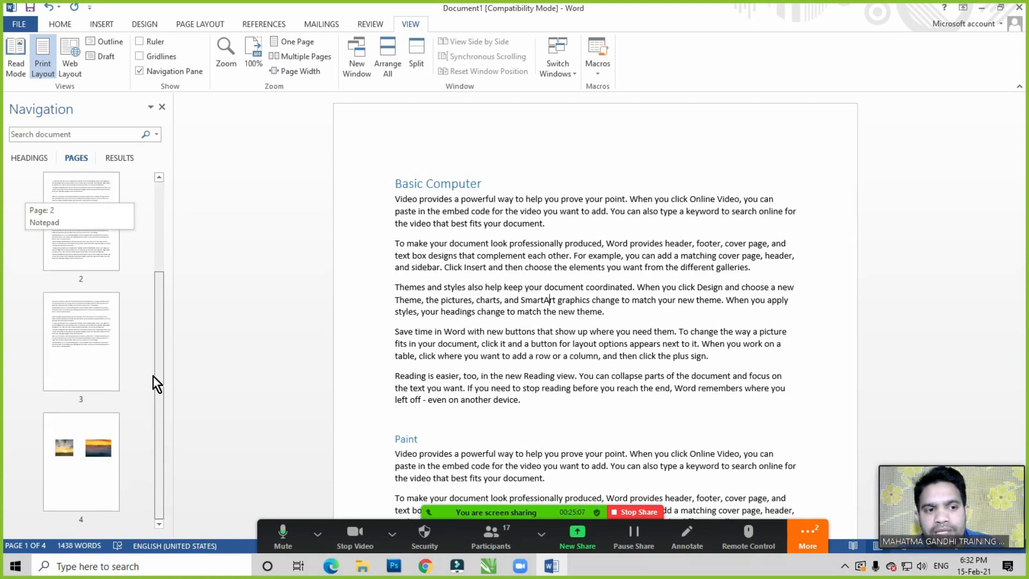
{"action": "left_click", "coordinate": [75, 470]}
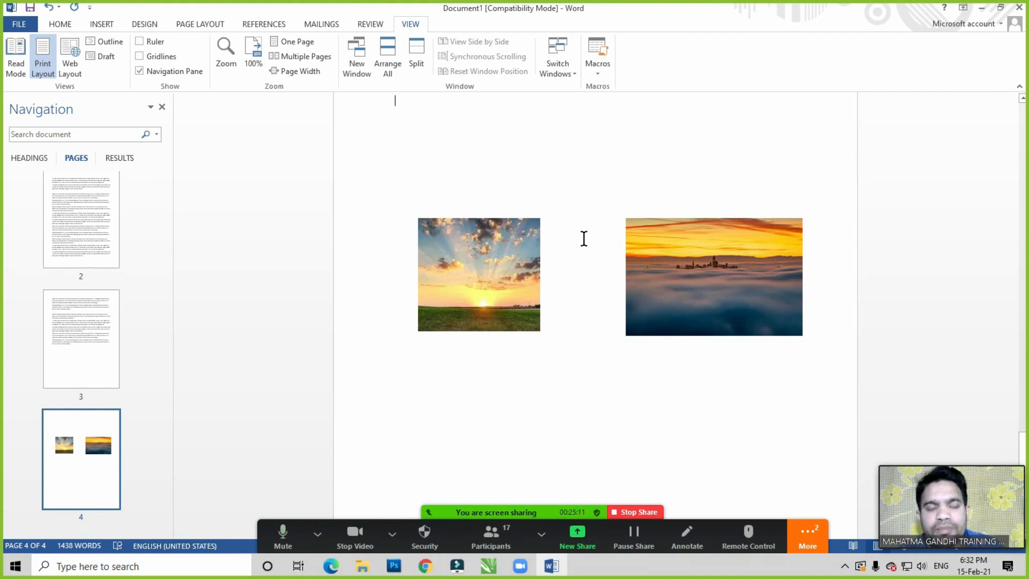
Show the search results view in the Navigation pane and return to the Basic Computer heading on page 1
{"action": "left_click", "coordinate": [120, 158]}
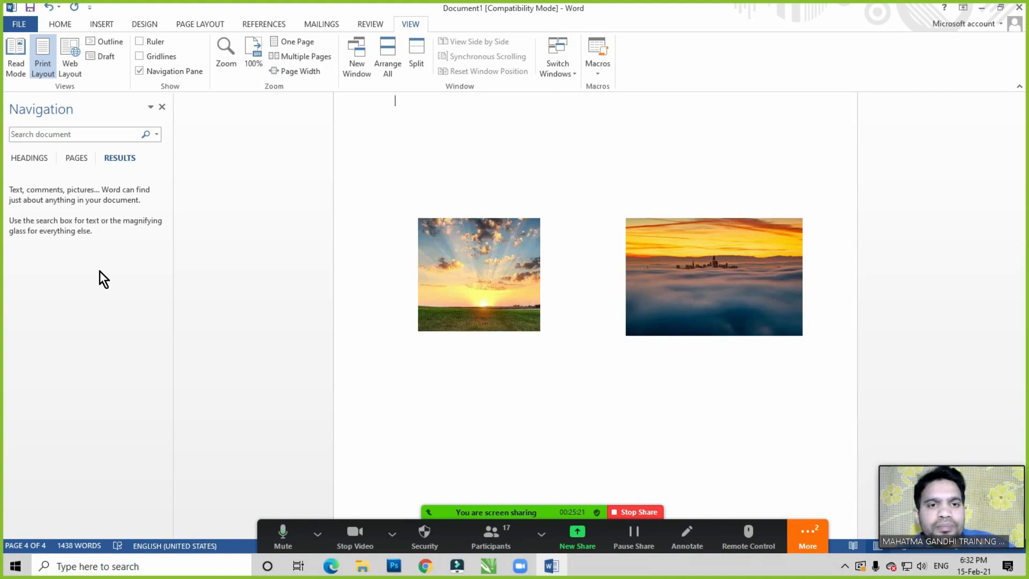
{"action": "scroll", "coordinate": [547, 252], "scroll_direction": "up", "scroll_amount": 6}
{"action": "scroll", "coordinate": [554, 273], "scroll_direction": "up", "scroll_amount": 10}
{"action": "scroll", "coordinate": [554, 272], "scroll_direction": "up", "scroll_amount": 20}
{"action": "left_click", "coordinate": [432, 191]}
Ask the class participant with the raised hand to unmute, close the participants list and return to the document
{"action": "left_click", "coordinate": [494, 542]}
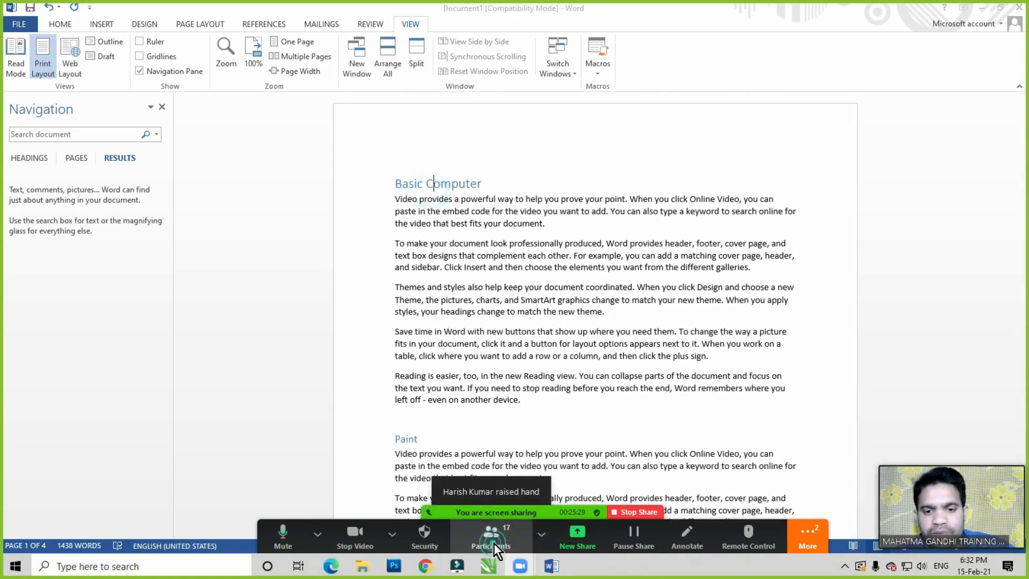
{"action": "scroll", "coordinate": [629, 318], "scroll_direction": "up", "scroll_amount": 5}
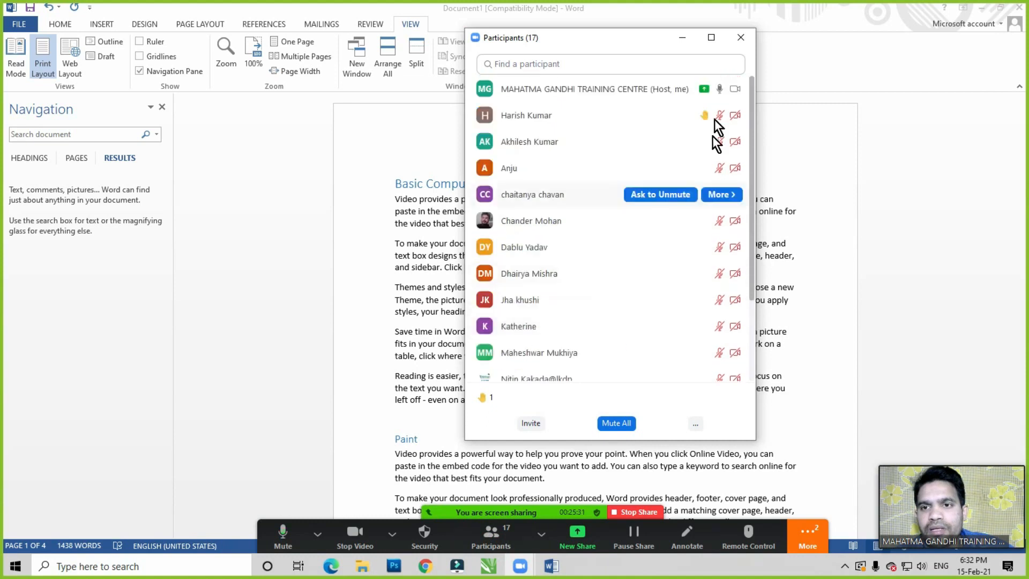
{"action": "mouse_move", "coordinate": [705, 116]}
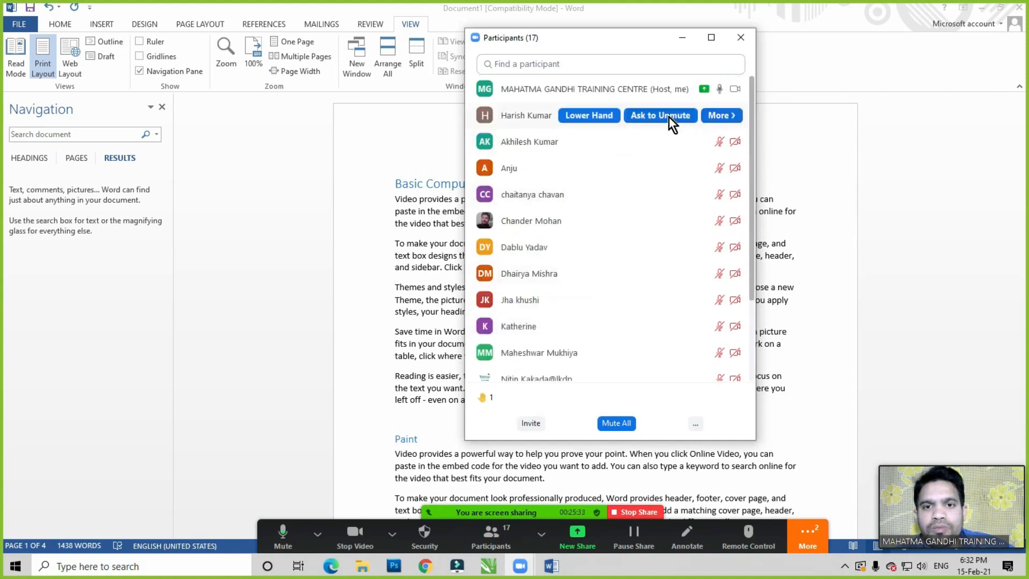
{"action": "left_click", "coordinate": [740, 37]}
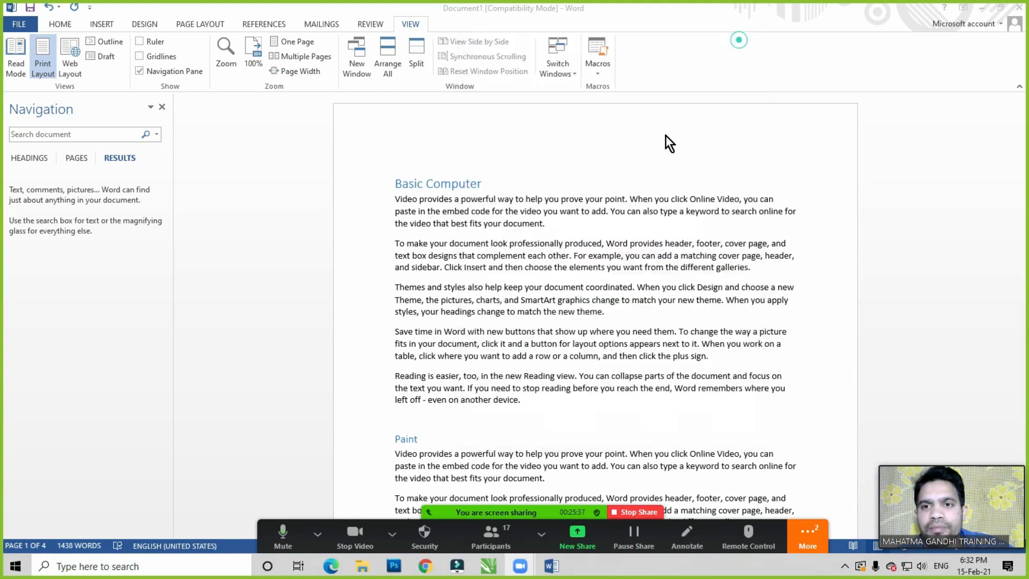
{"action": "left_click", "coordinate": [479, 236]}
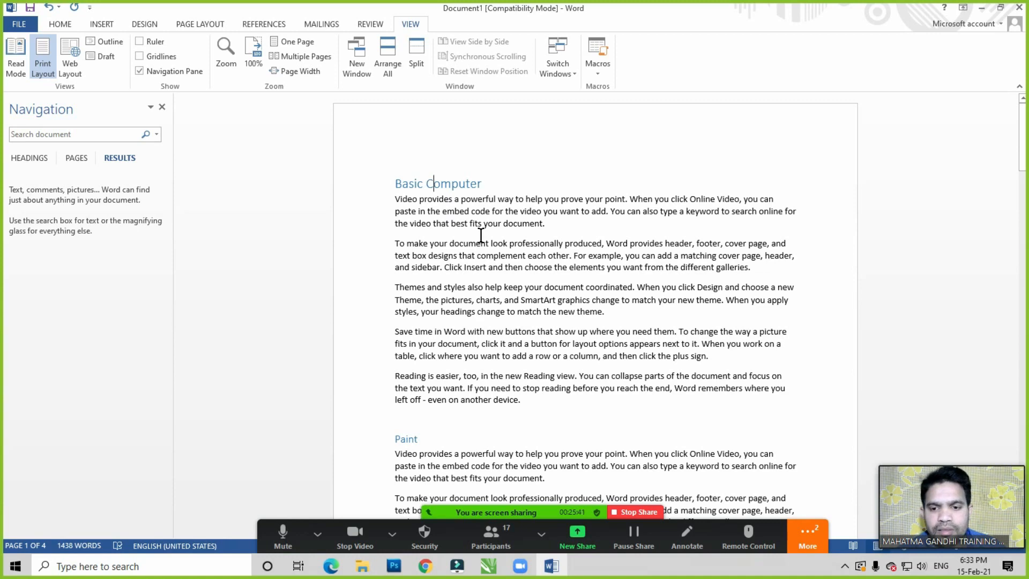
Choose one of the additional options for the class in the meeting's participants list and close the list
{"action": "left_click", "coordinate": [496, 536]}
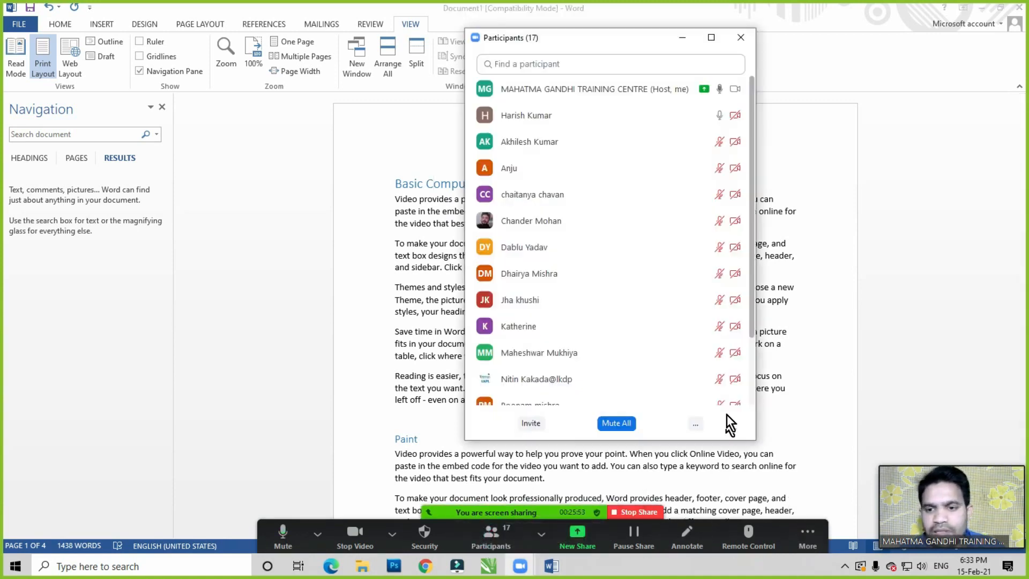
{"action": "left_click", "coordinate": [695, 427]}
{"action": "left_click", "coordinate": [720, 443]}
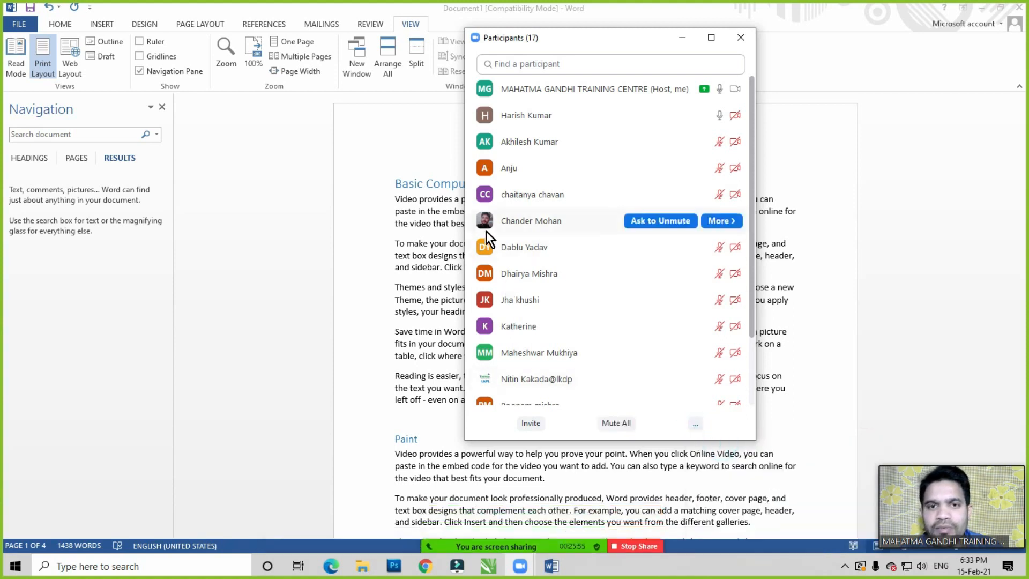
{"action": "left_click", "coordinate": [741, 37]}
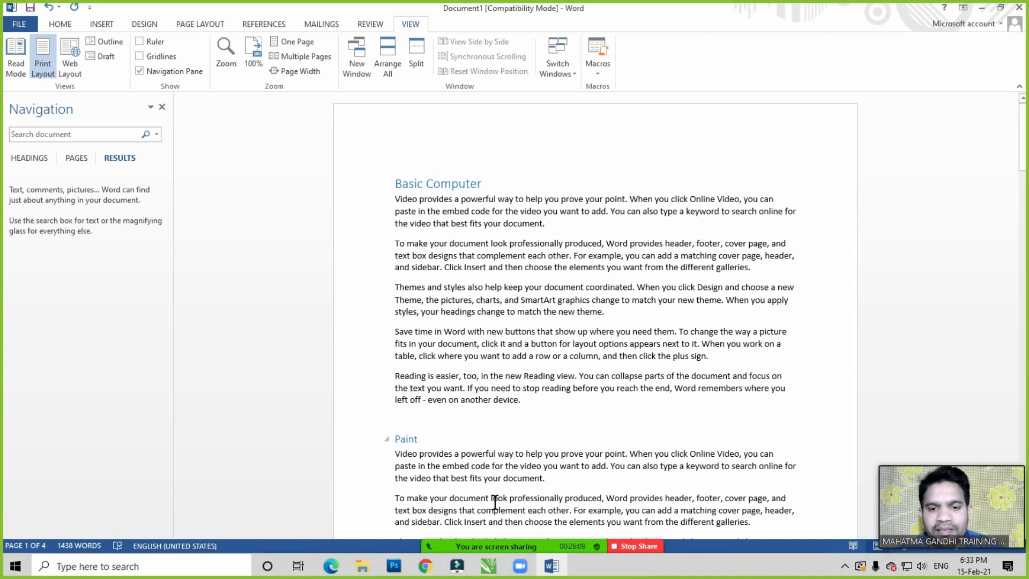
{"action": "left_click_drag", "start_coordinate": [395, 197], "coordinate": [545, 351]}
{"action": "left_click", "coordinate": [550, 419]}
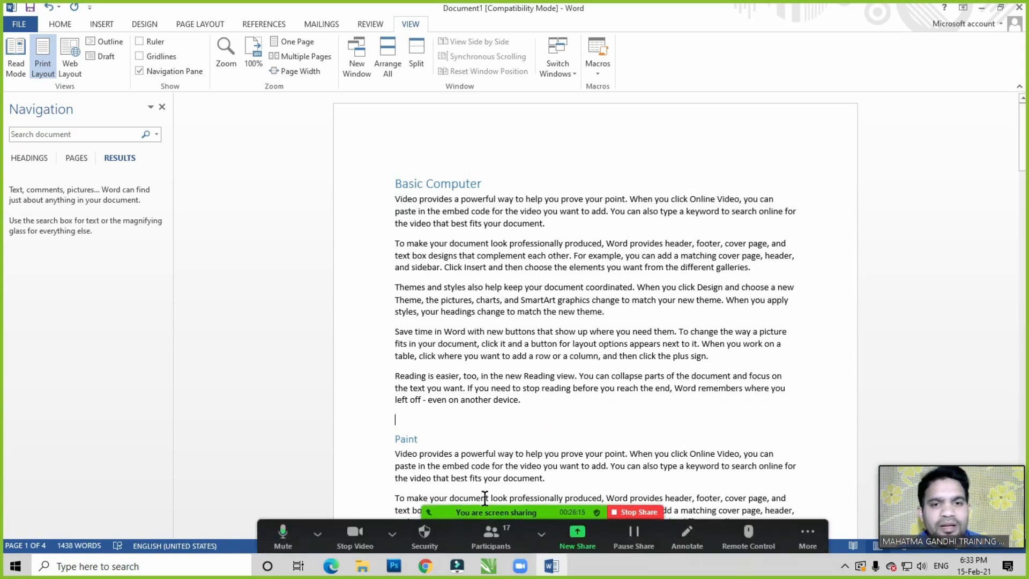
{"action": "left_click", "coordinate": [502, 327]}
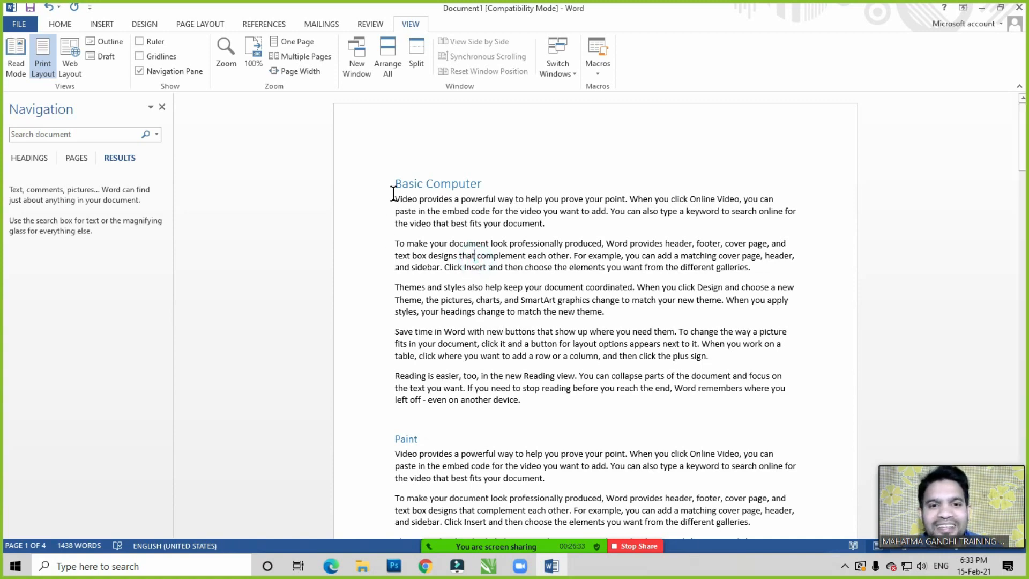
Highlight the body paragraphs below the Basic Computer heading and clear the selection
{"action": "left_click_drag", "start_coordinate": [397, 196], "coordinate": [542, 406]}
{"action": "left_click", "coordinate": [542, 405]}
{"action": "left_click", "coordinate": [506, 376]}
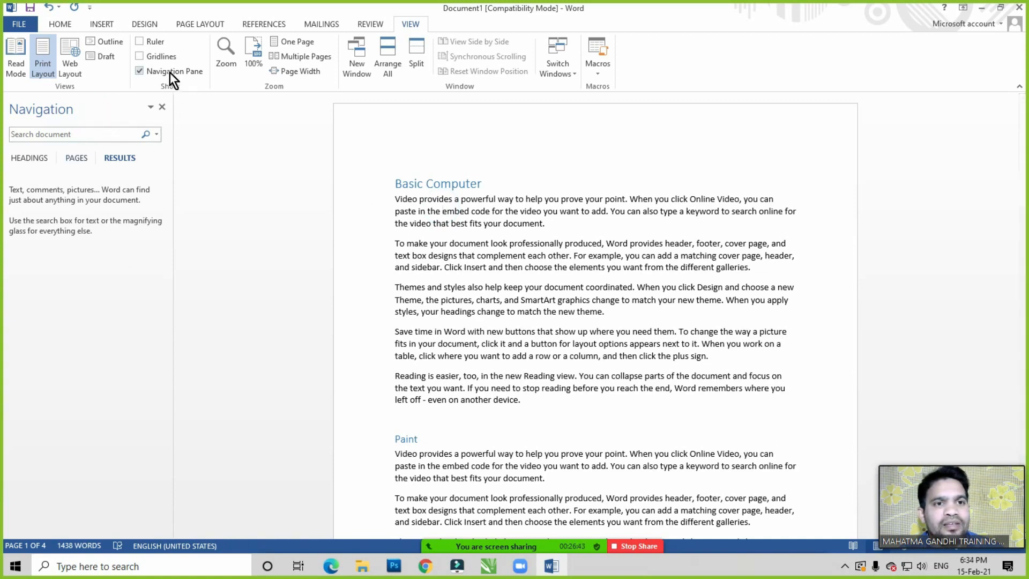
{"action": "left_click_drag", "start_coordinate": [396, 199], "coordinate": [514, 321]}
{"action": "left_click", "coordinate": [531, 325]}
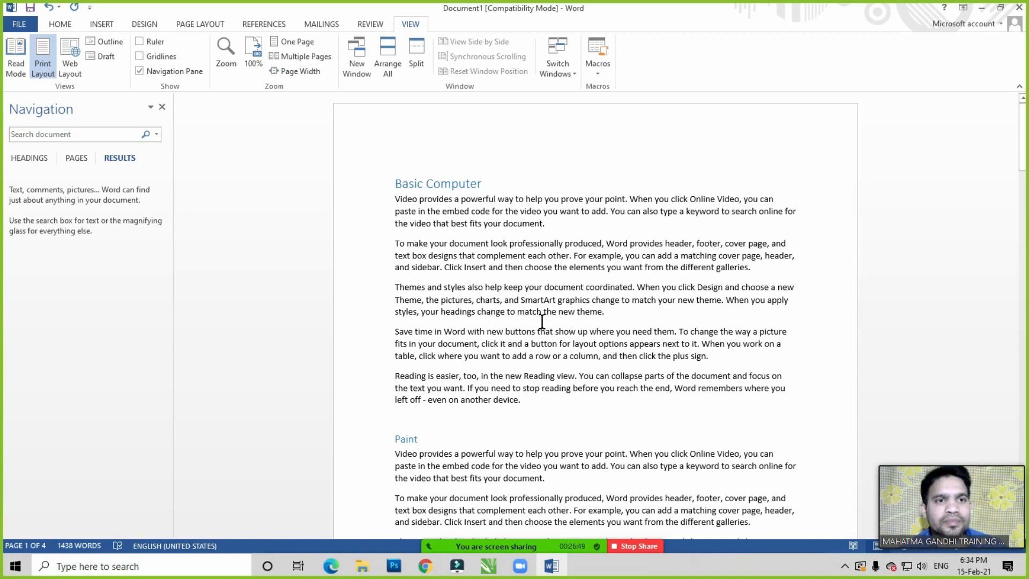
{"action": "left_click", "coordinate": [519, 296]}
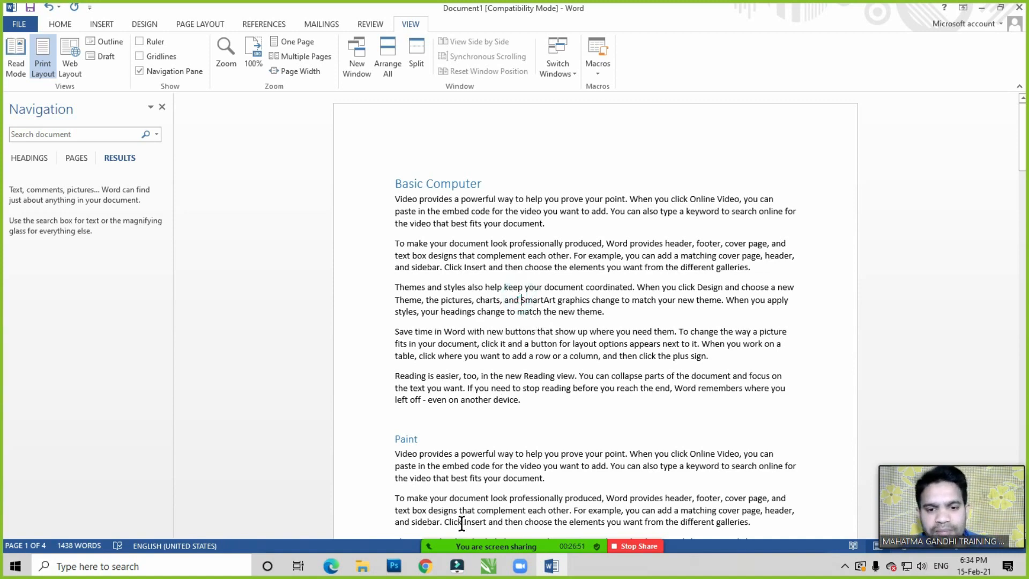
Review the meeting's participants list, close it and return to the document
{"action": "left_click", "coordinate": [493, 539]}
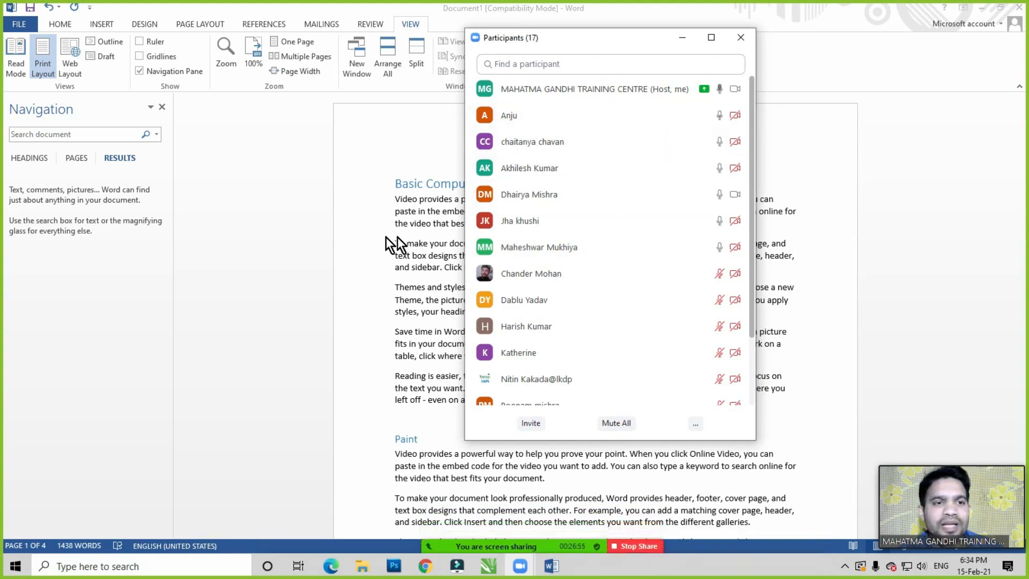
{"action": "left_click", "coordinate": [426, 213]}
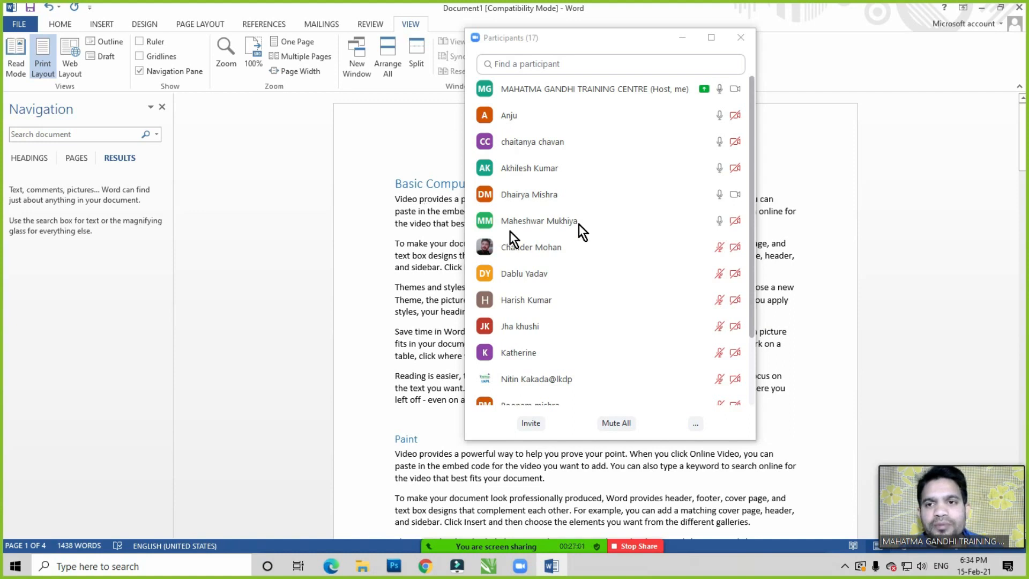
{"action": "left_click", "coordinate": [741, 37]}
{"action": "left_click", "coordinate": [451, 243]}
Highlight the five paragraphs under the Basic Computer heading again and show the page thumbnails in the Navigation pane
{"action": "left_click_drag", "start_coordinate": [396, 199], "coordinate": [533, 402]}
{"action": "left_click", "coordinate": [532, 403]}
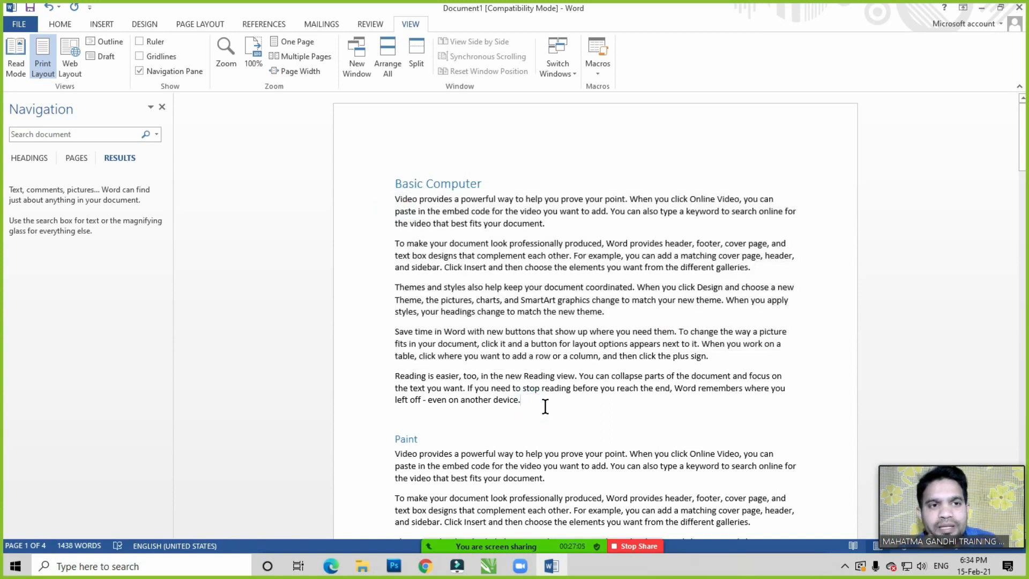
{"action": "left_click", "coordinate": [534, 267]}
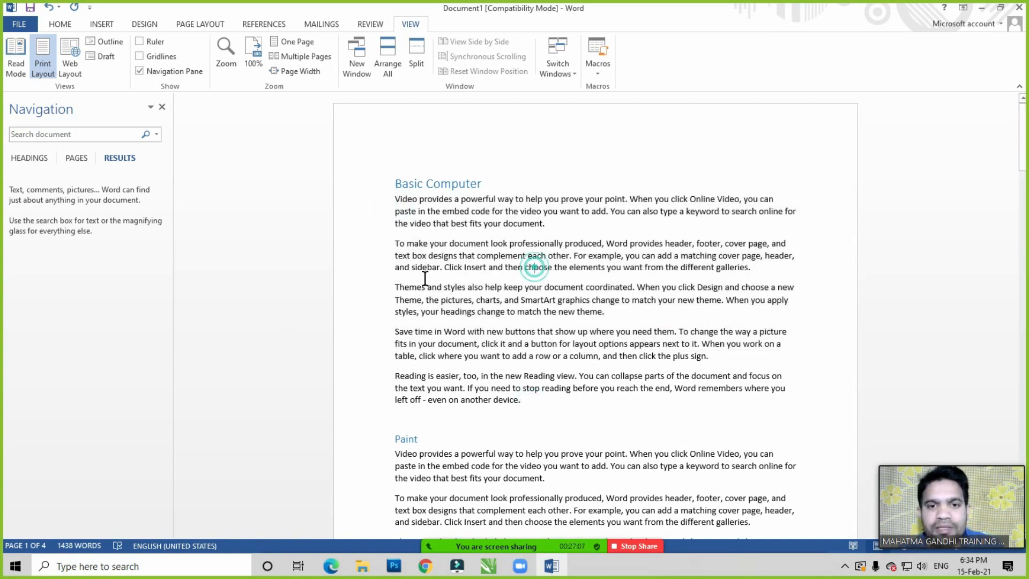
{"action": "left_click_drag", "start_coordinate": [395, 199], "coordinate": [533, 403]}
{"action": "left_click", "coordinate": [532, 398]}
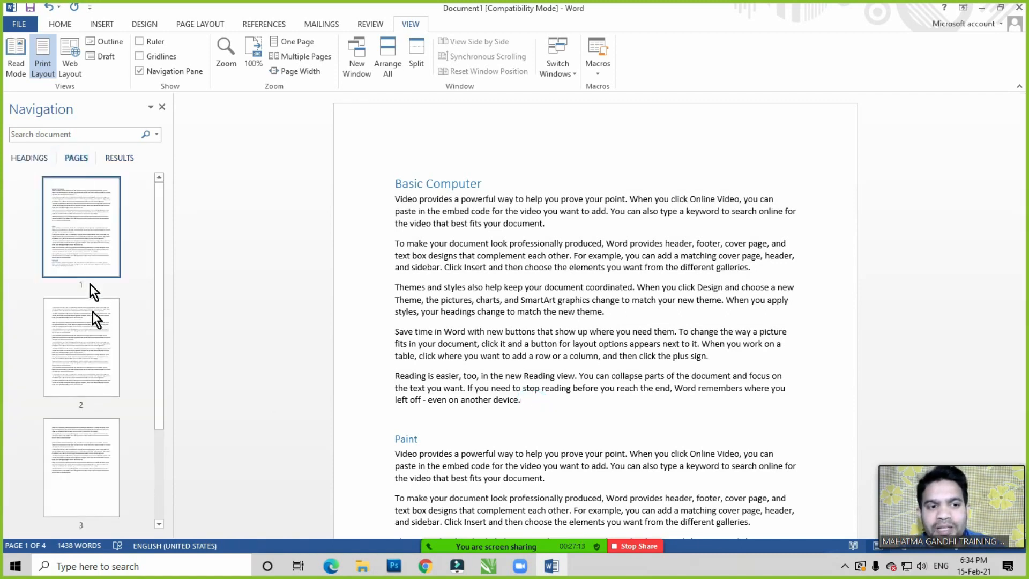
{"action": "left_click", "coordinate": [593, 267]}
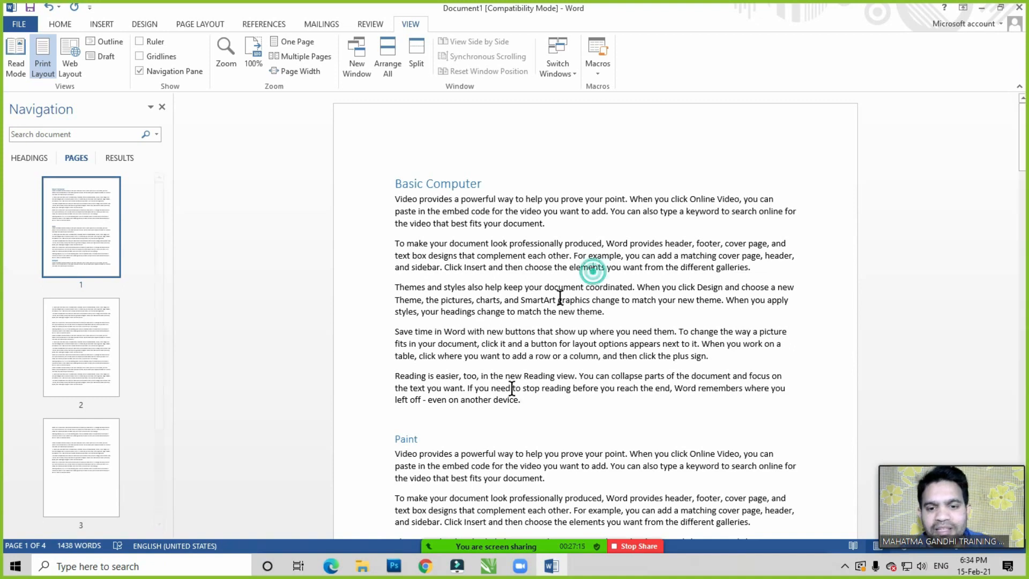
Mute all current and new participants in the class meeting, without allowing them to unmute themselves, and close the participants list
{"action": "left_click", "coordinate": [495, 539]}
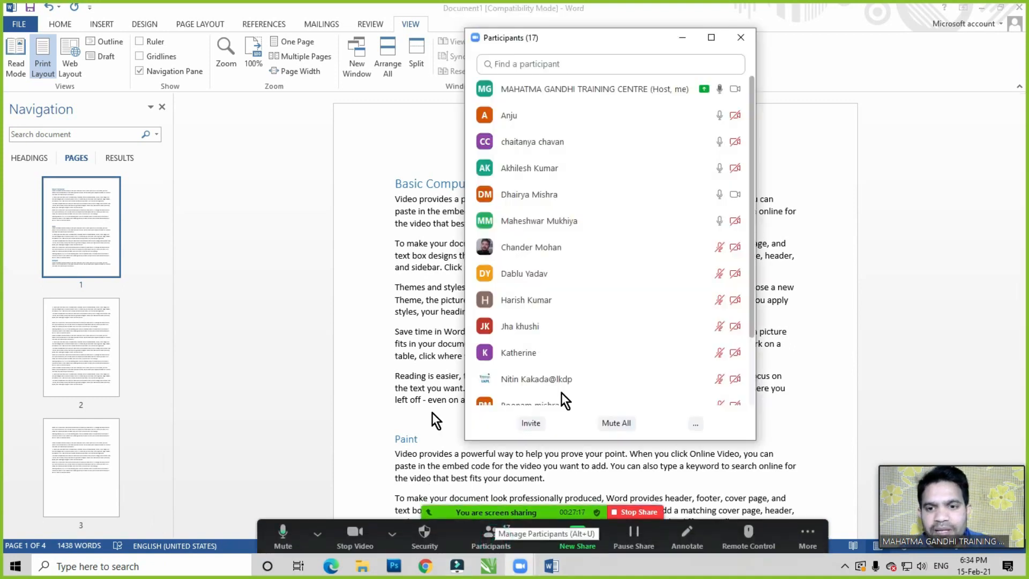
{"action": "left_click", "coordinate": [696, 425]}
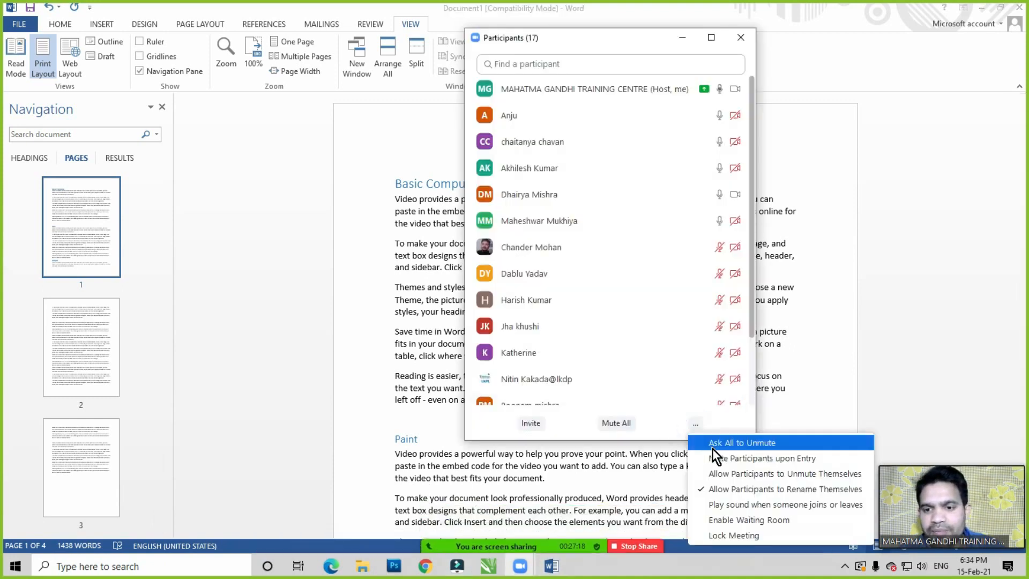
{"action": "left_click", "coordinate": [624, 427]}
{"action": "left_click", "coordinate": [561, 317]}
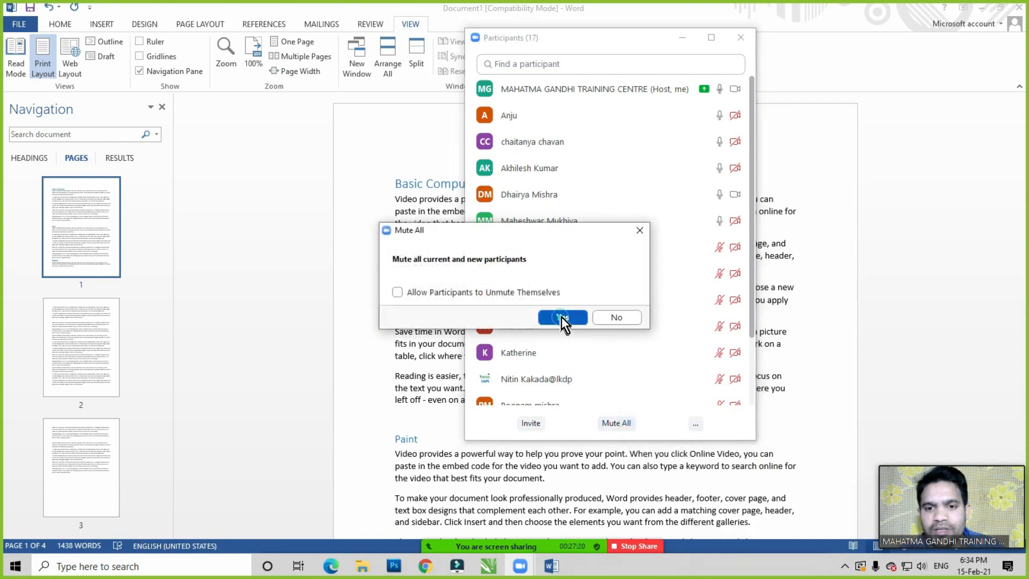
{"action": "left_click", "coordinate": [740, 39]}
Go to page 1 from its thumbnail and place the cursor in the first paragraph under Basic Computer
{"action": "left_click", "coordinate": [82, 204]}
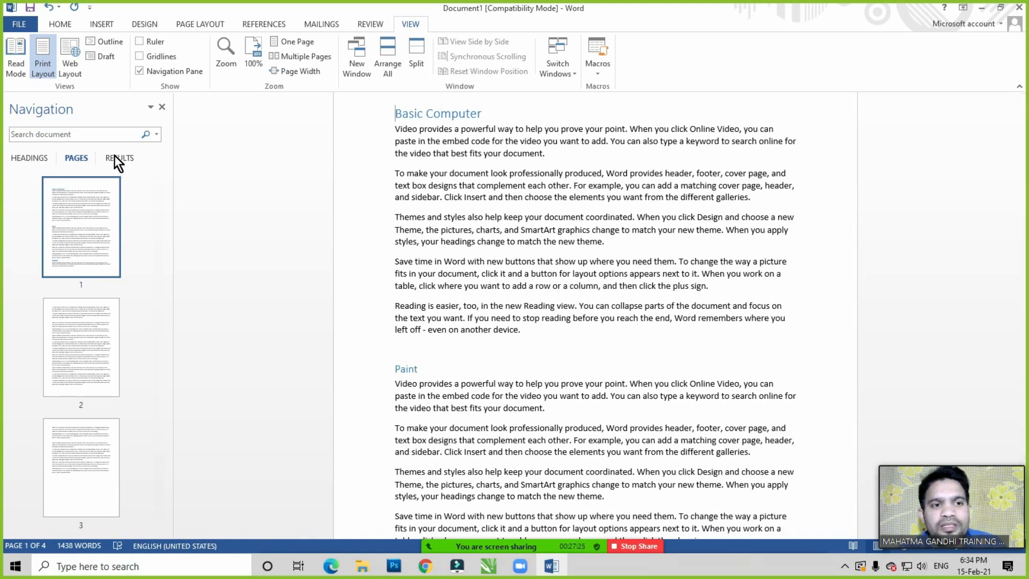
{"action": "left_click", "coordinate": [513, 217]}
{"action": "scroll", "coordinate": [512, 303], "scroll_direction": "up", "scroll_amount": 2}
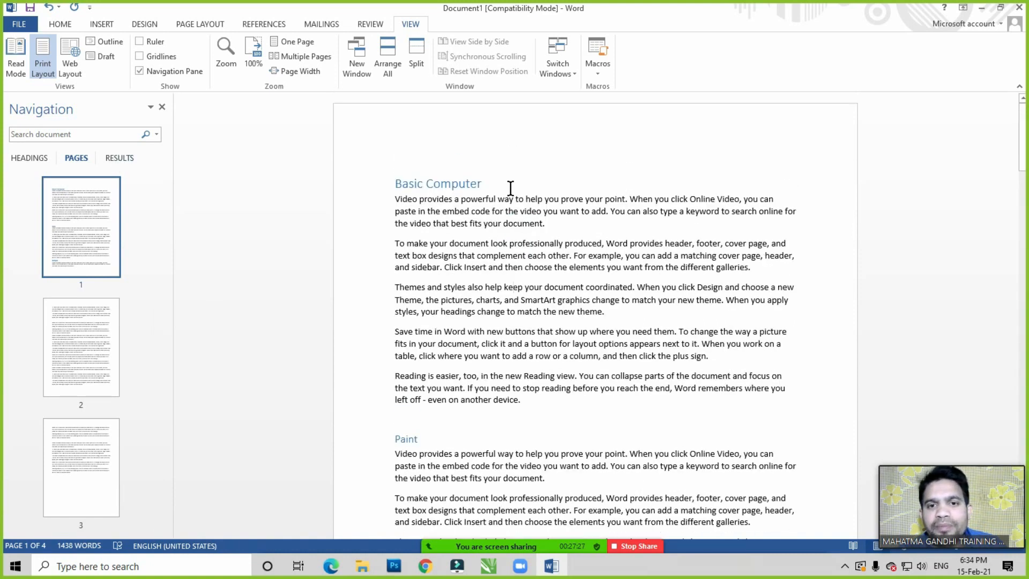
{"action": "left_click", "coordinate": [519, 208]}
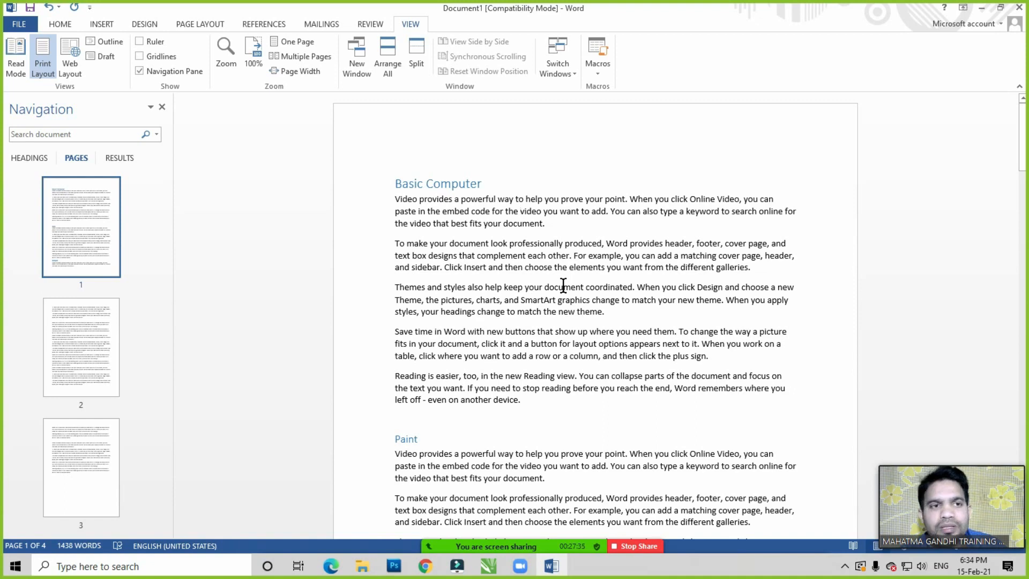
Use the Find command to reach the Navigation pane's search box and bring back the document view options
{"action": "left_click", "coordinate": [61, 27]}
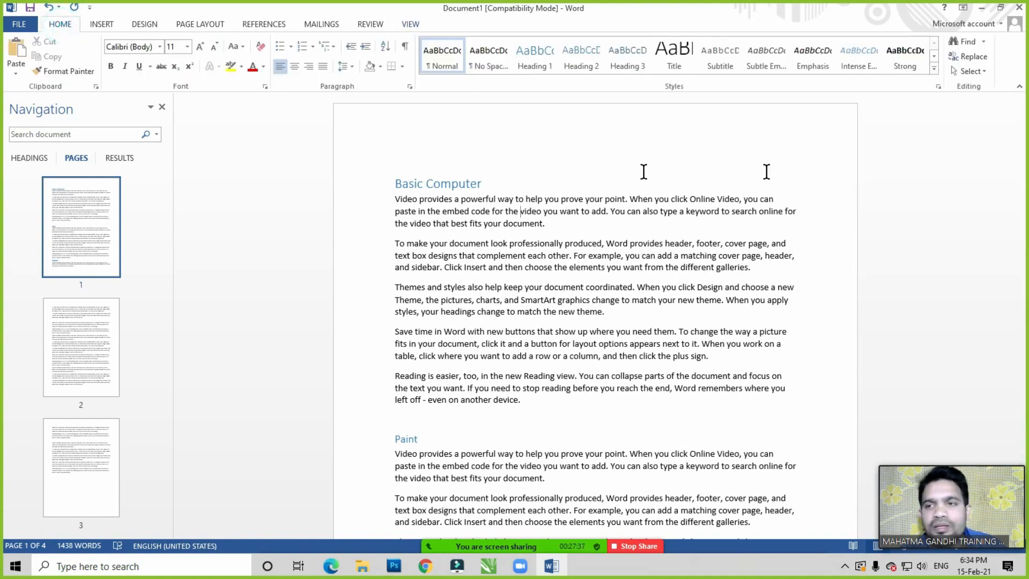
{"action": "left_click", "coordinate": [966, 45]}
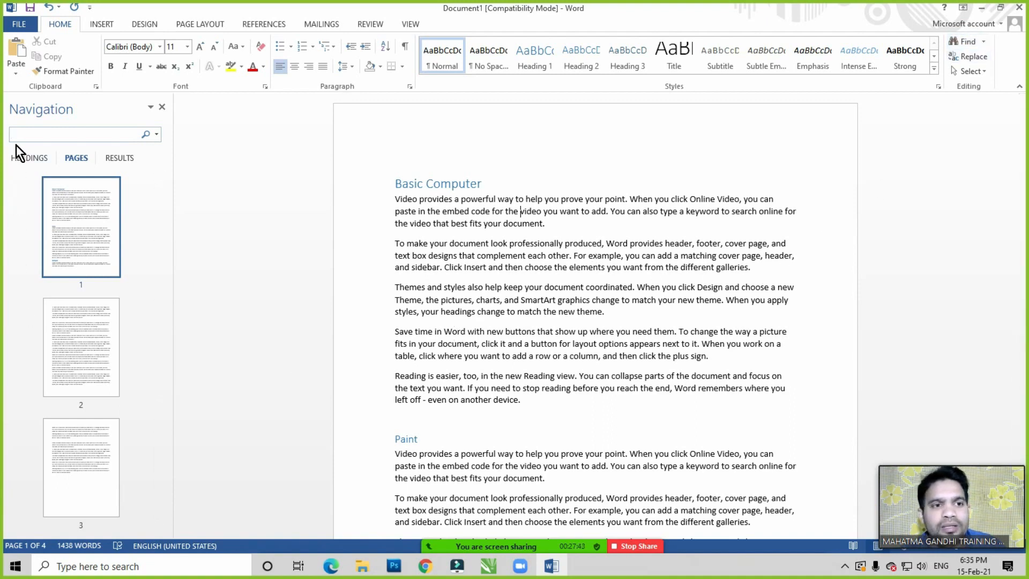
{"action": "left_click", "coordinate": [26, 133]}
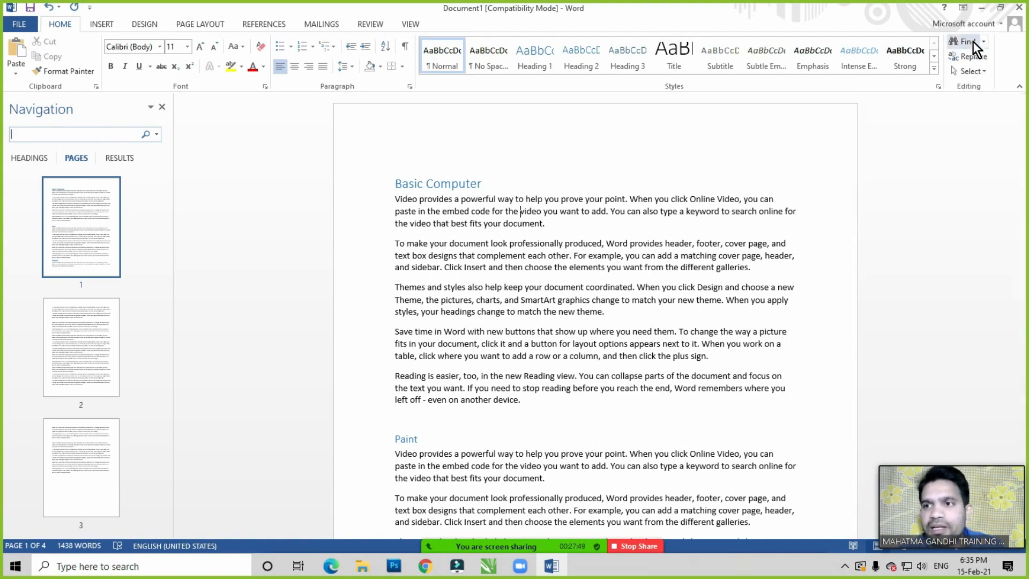
{"action": "left_click", "coordinate": [414, 26]}
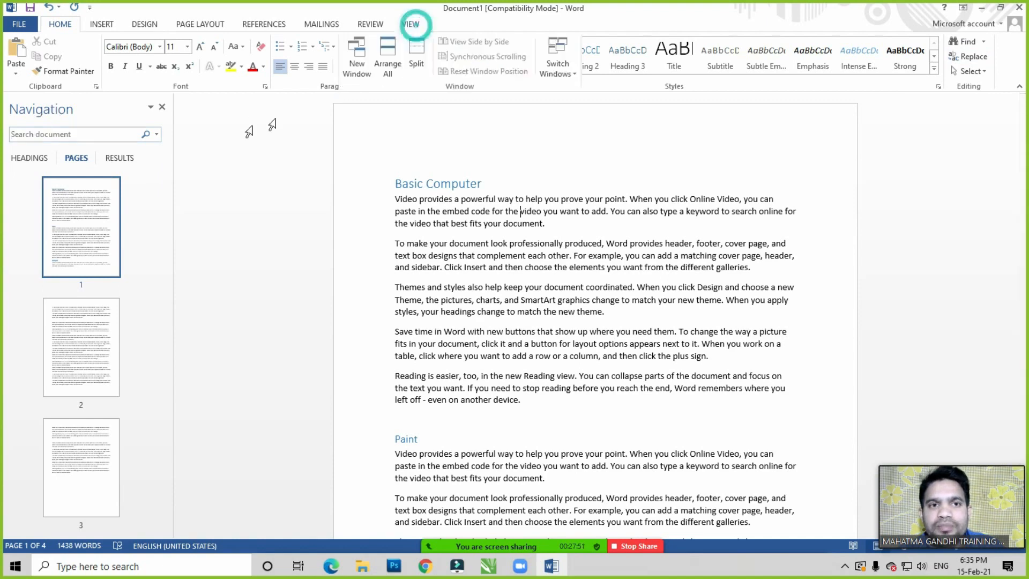
Search the document for "Document" and go through the matches in the Navigation pane's results list
{"action": "left_click", "coordinate": [38, 133]}
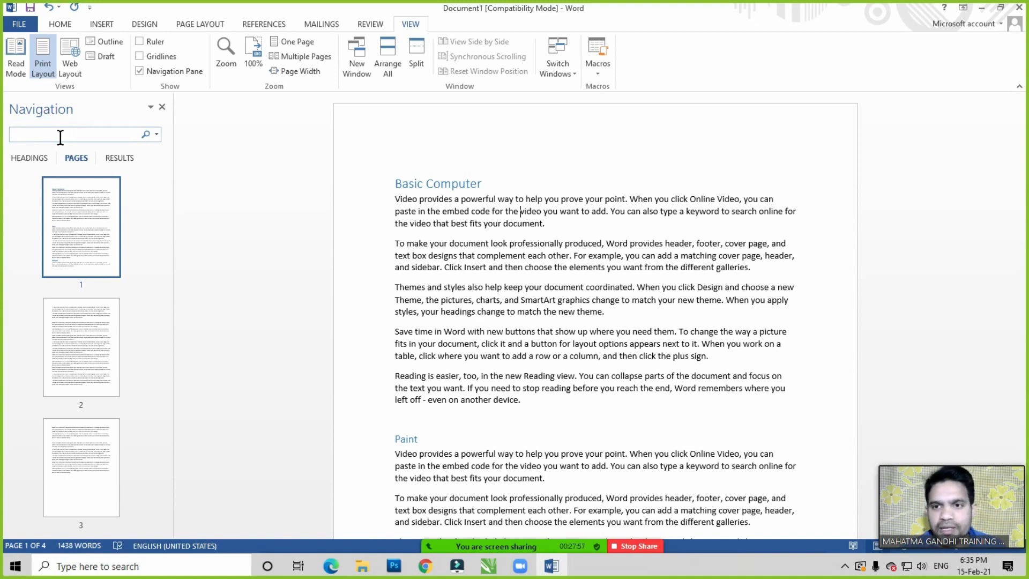
{"action": "type", "text": "Document"}
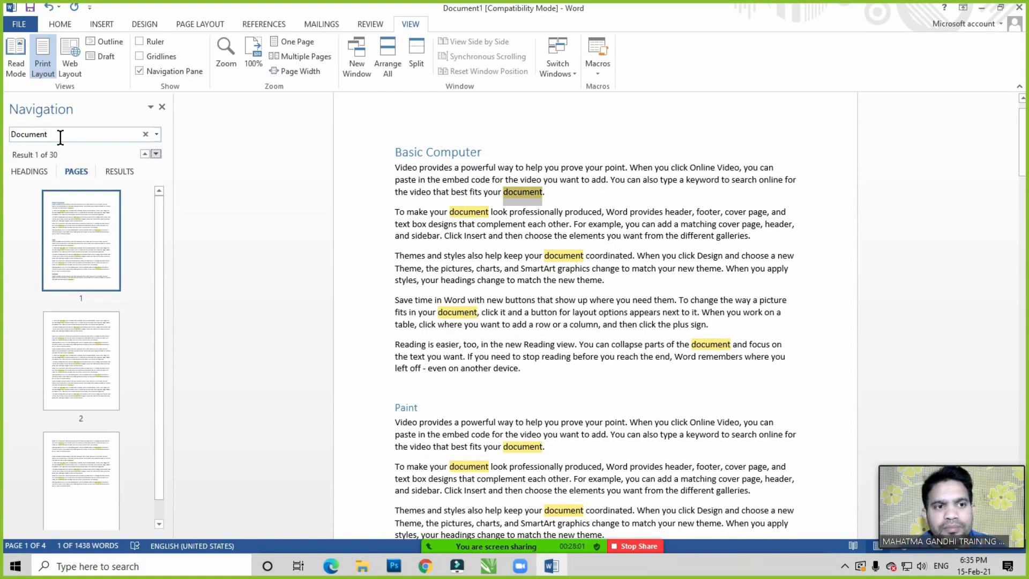
{"action": "left_click", "coordinate": [119, 171]}
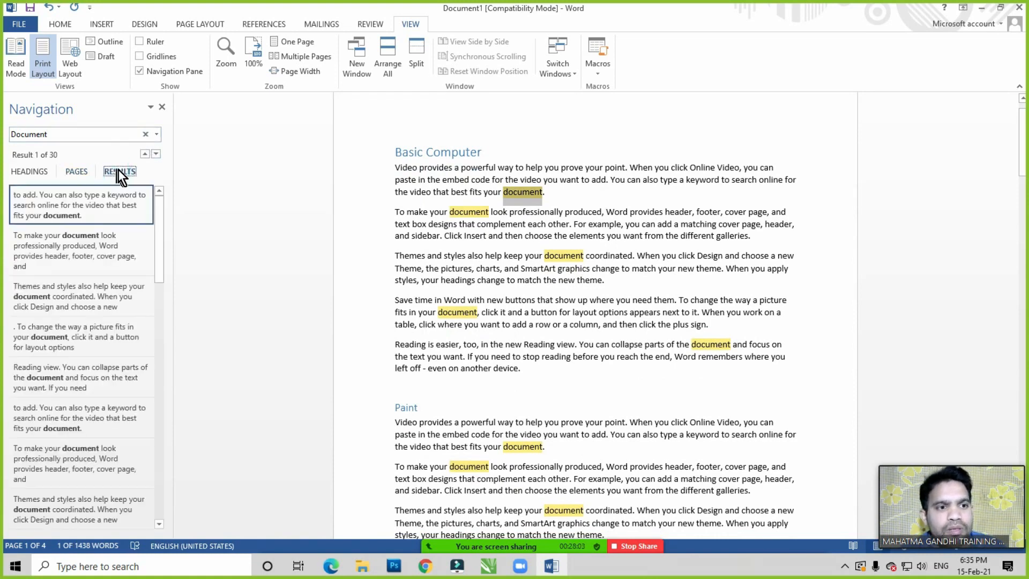
{"action": "left_click", "coordinate": [74, 172]}
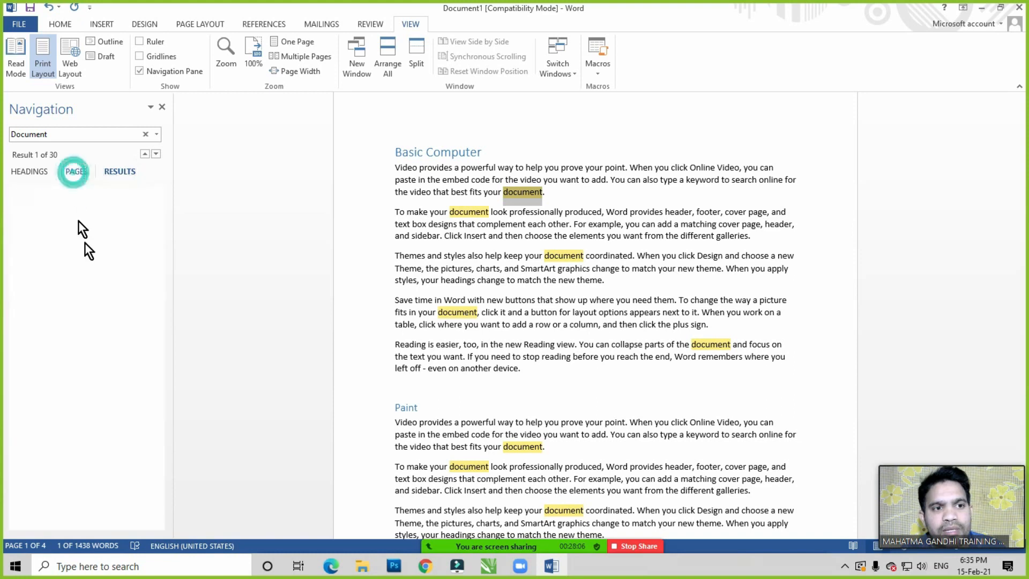
{"action": "left_click", "coordinate": [119, 172]}
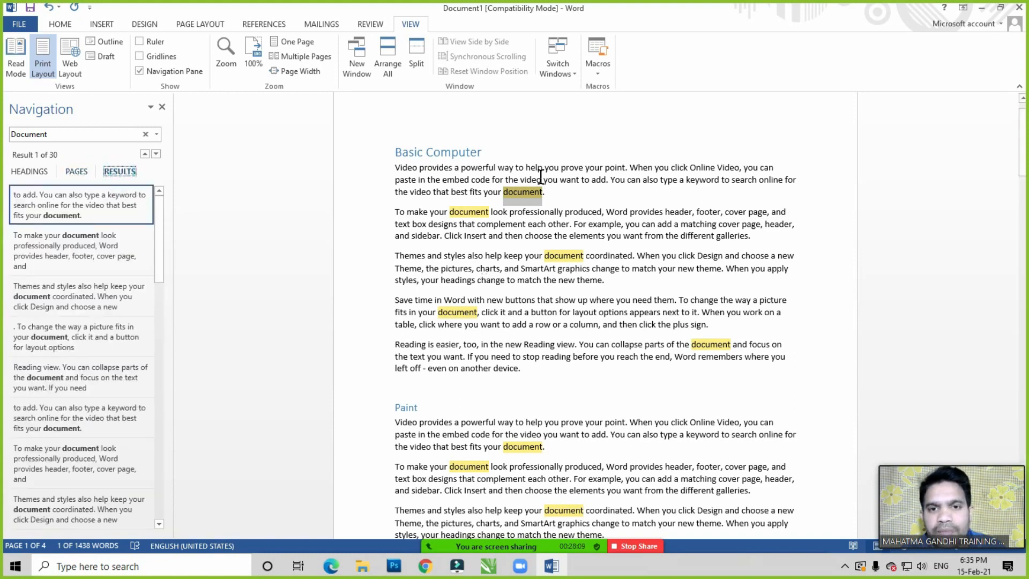
{"action": "left_click", "coordinate": [575, 261]}
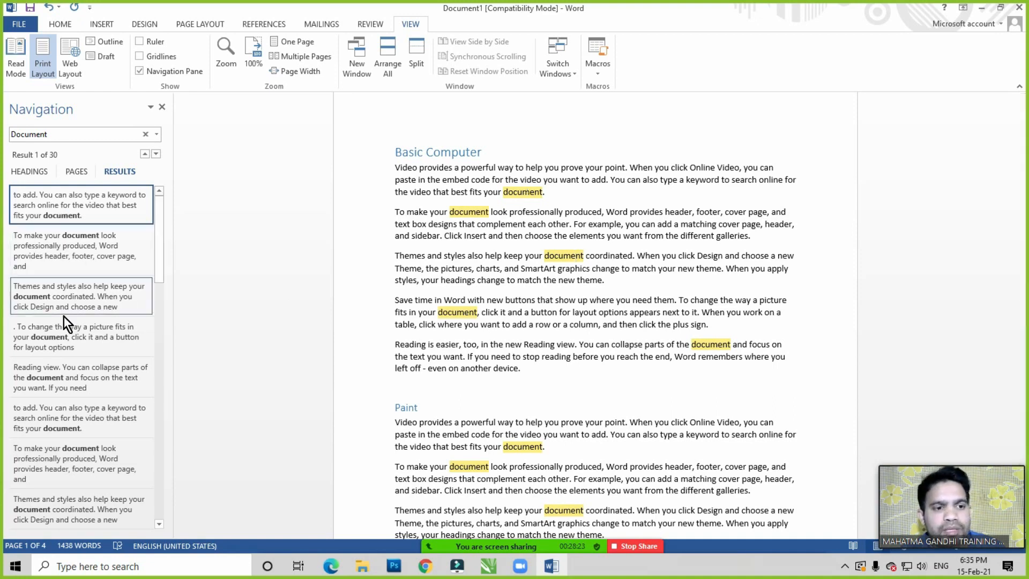
{"action": "scroll", "coordinate": [63, 316], "scroll_direction": "down", "scroll_amount": 3}
{"action": "scroll", "coordinate": [63, 316], "scroll_direction": "down", "scroll_amount": 7}
{"action": "scroll", "coordinate": [77, 358], "scroll_direction": "up", "scroll_amount": 8}
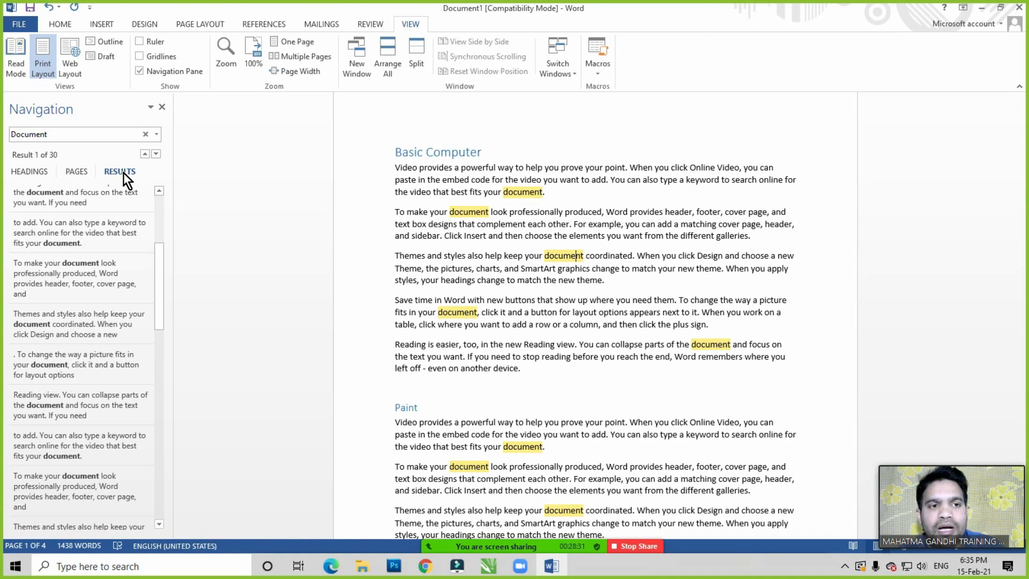
Clear the "Document" search and show the empty results view in the Navigation pane
{"action": "left_click", "coordinate": [145, 134]}
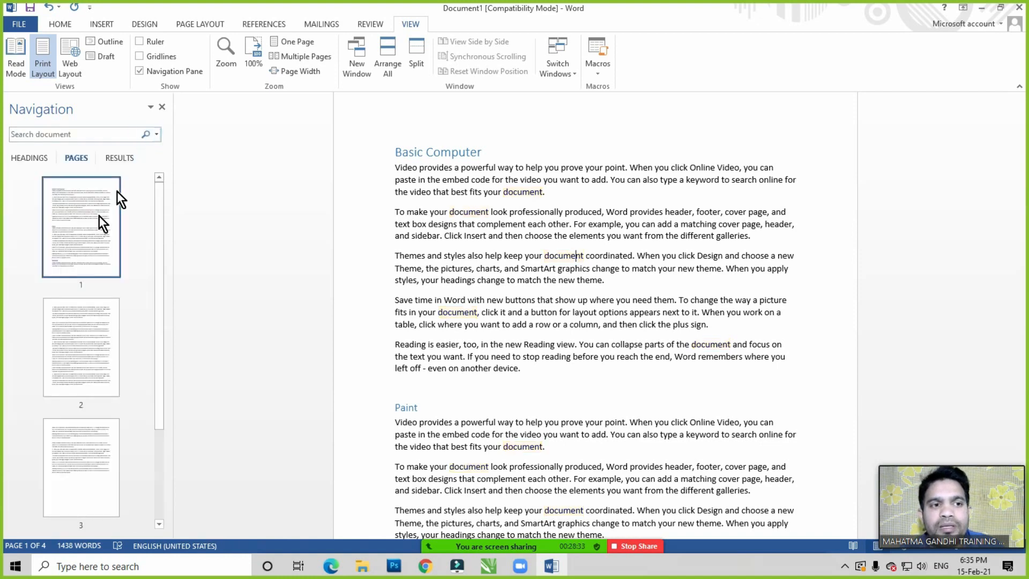
{"action": "left_click", "coordinate": [122, 158]}
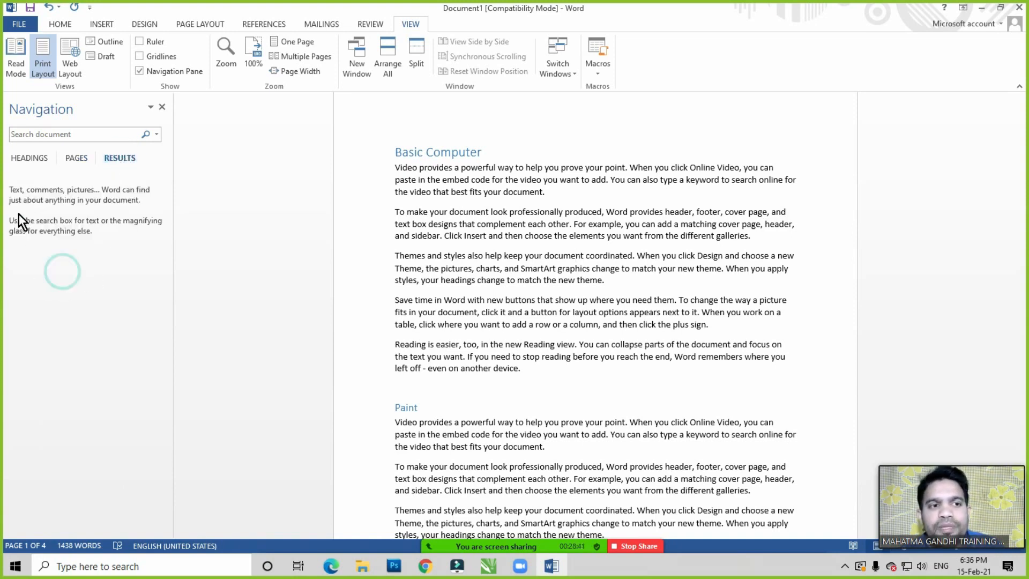
{"action": "left_click", "coordinate": [15, 188]}
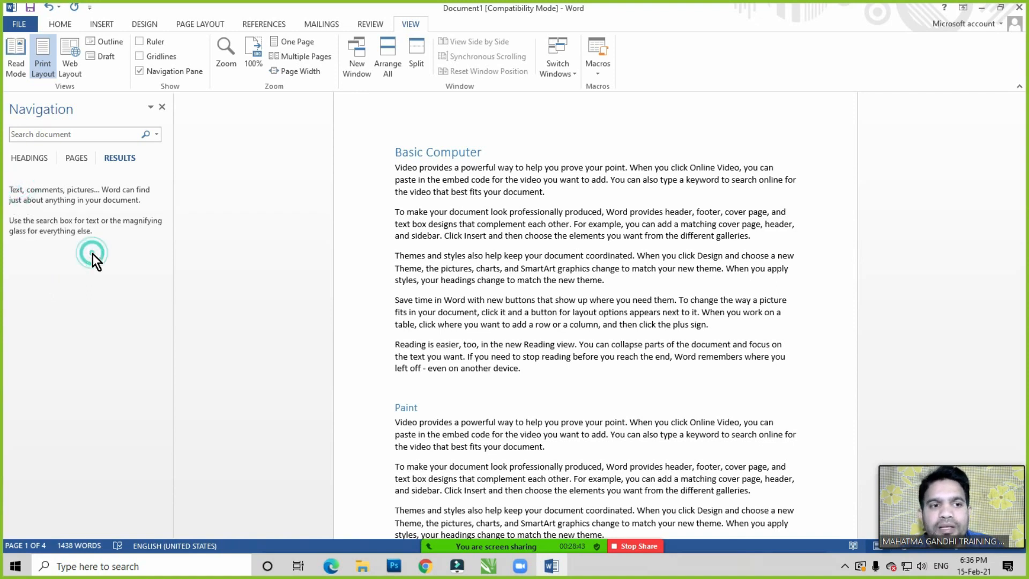
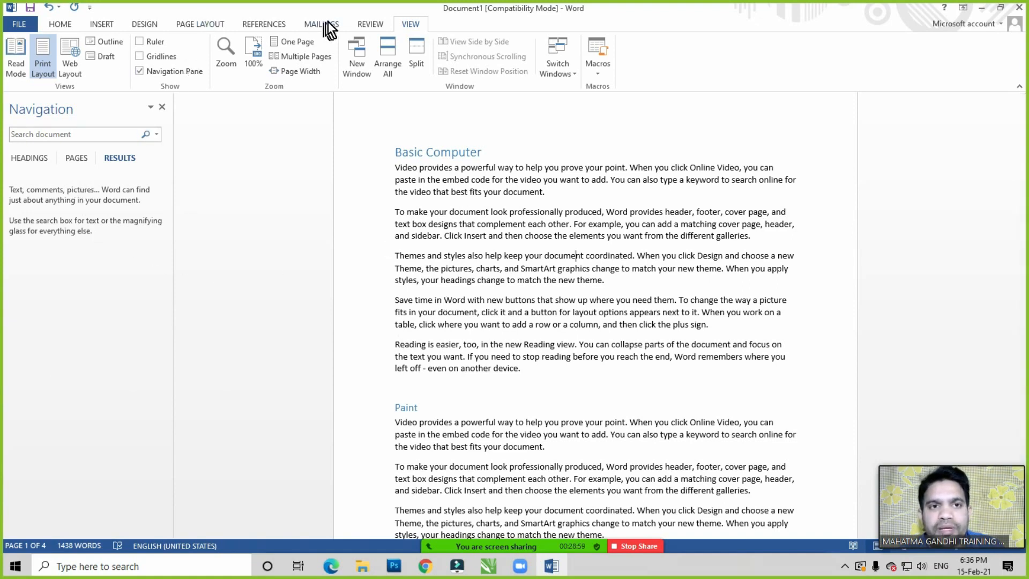
Close the Navigation pane and bring up the document's zoom commands
{"action": "left_click", "coordinate": [365, 24]}
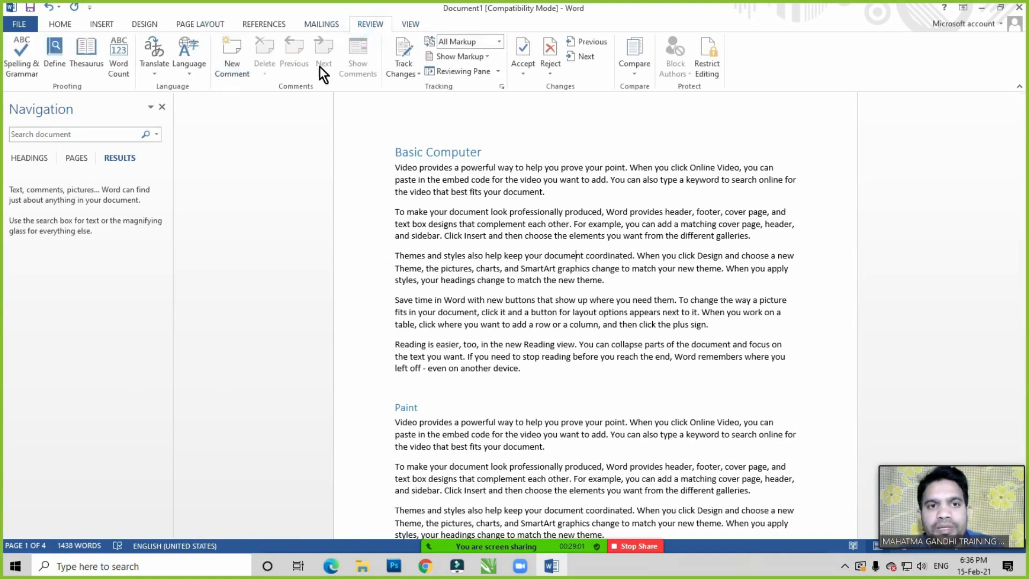
{"action": "left_click", "coordinate": [61, 24]}
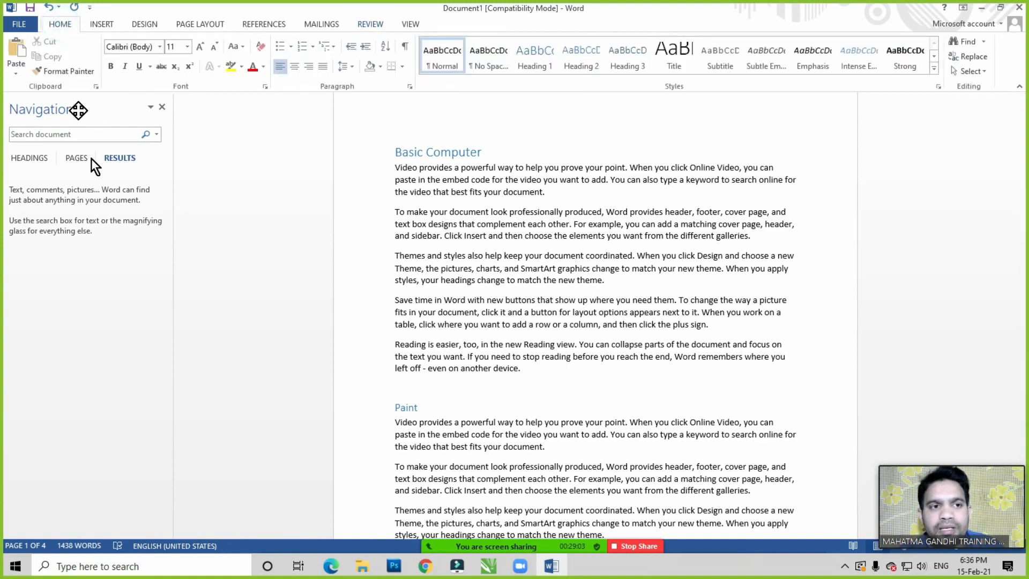
{"action": "left_click", "coordinate": [161, 107]}
{"action": "left_click", "coordinate": [432, 236]}
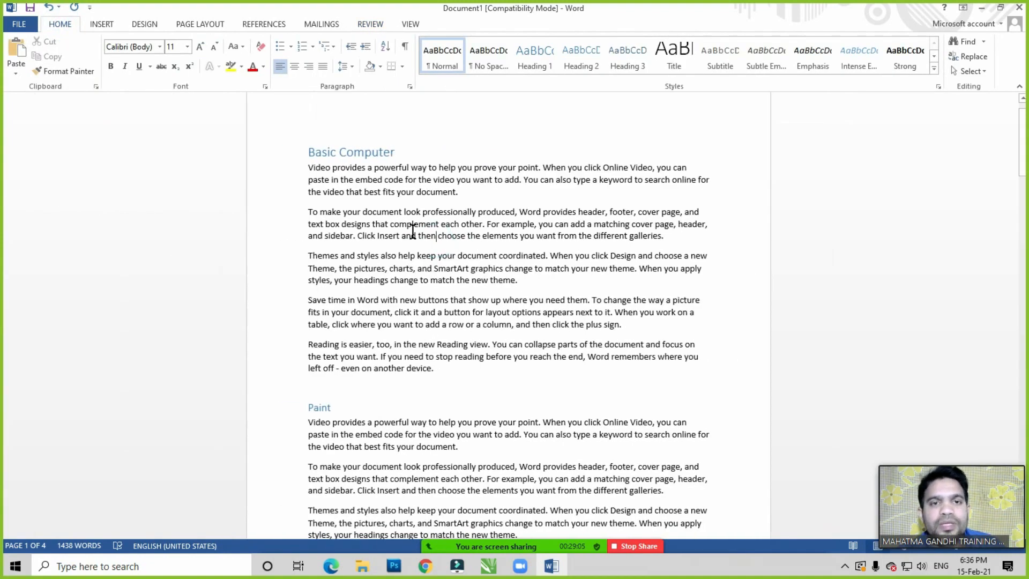
{"action": "left_click", "coordinate": [414, 26]}
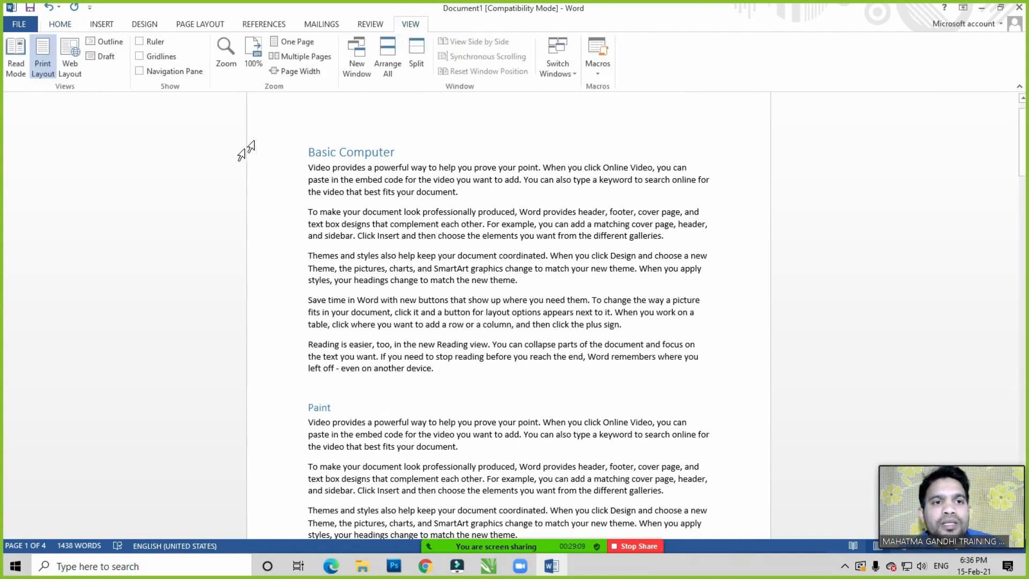
{"action": "left_click", "coordinate": [279, 87]}
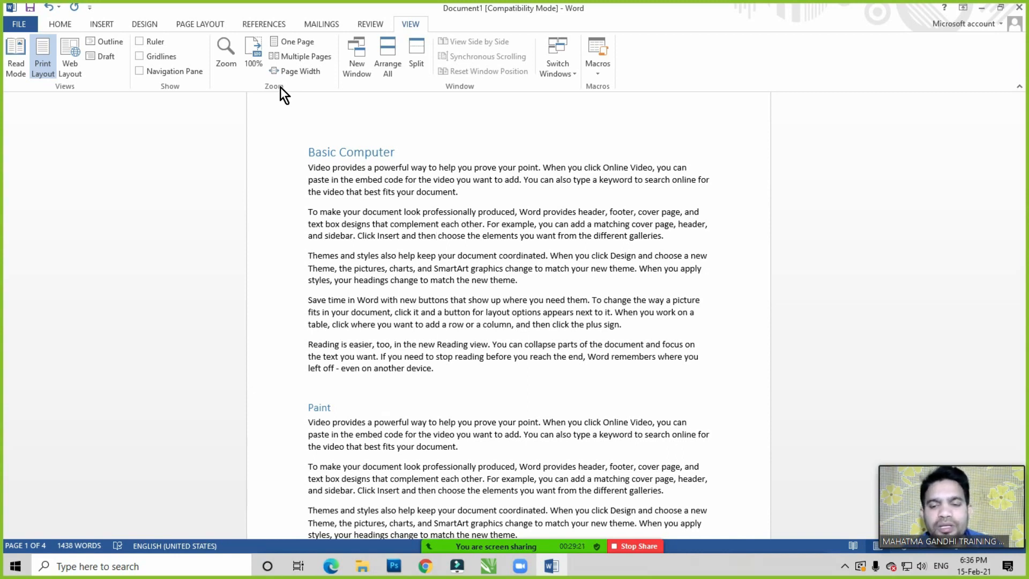
Set the document's zoom percentage to 150% through the Zoom dialog and apply it
{"action": "left_click", "coordinate": [391, 167]}
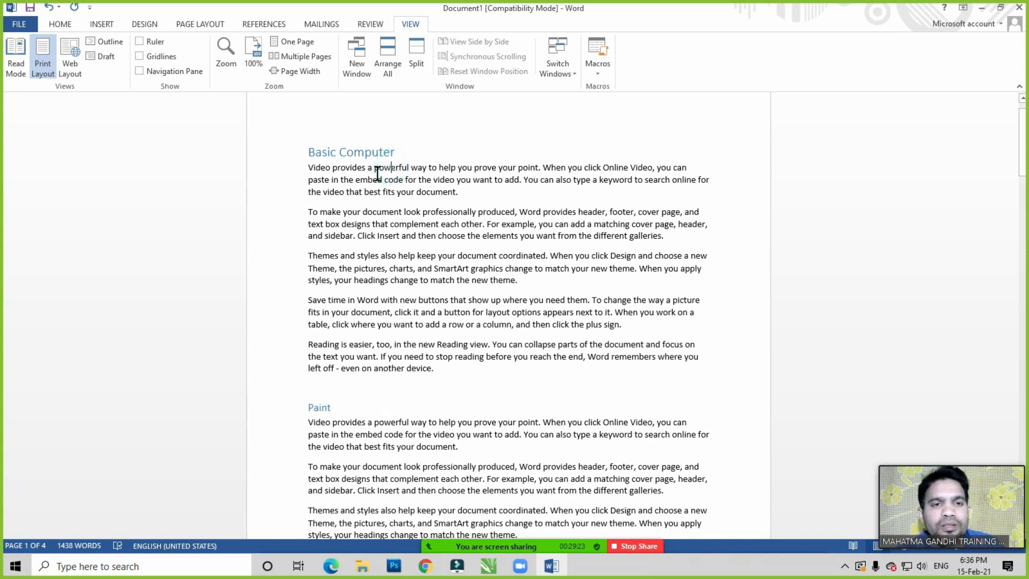
{"action": "left_click", "coordinate": [422, 166]}
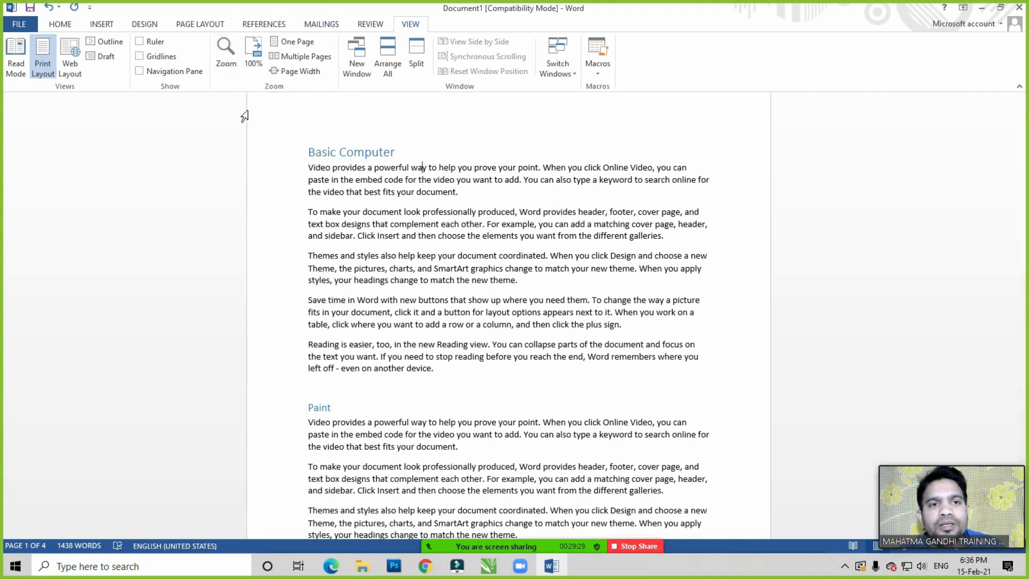
{"action": "left_click", "coordinate": [222, 56]}
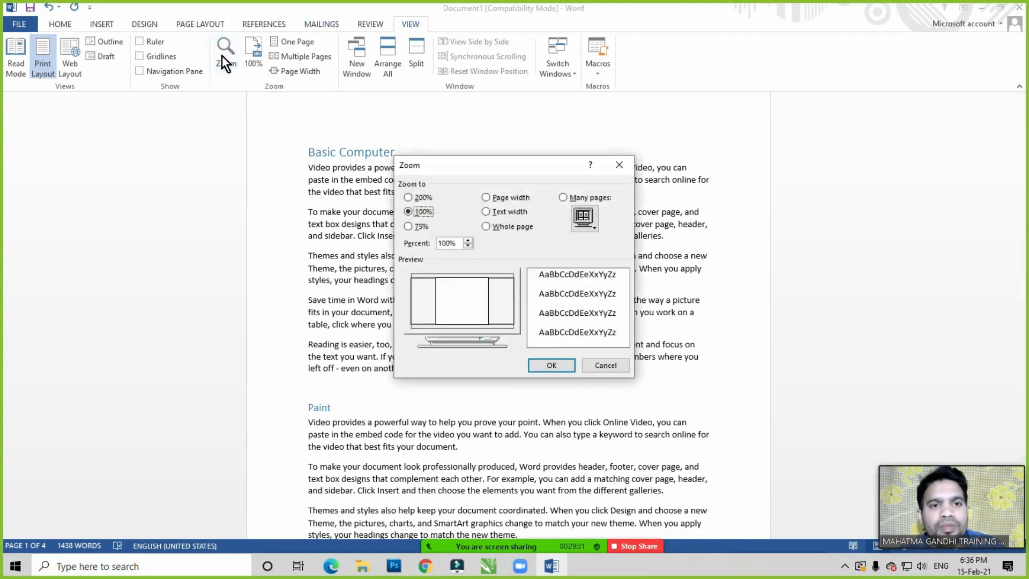
{"action": "left_click_drag", "start_coordinate": [496, 169], "coordinate": [502, 140]}
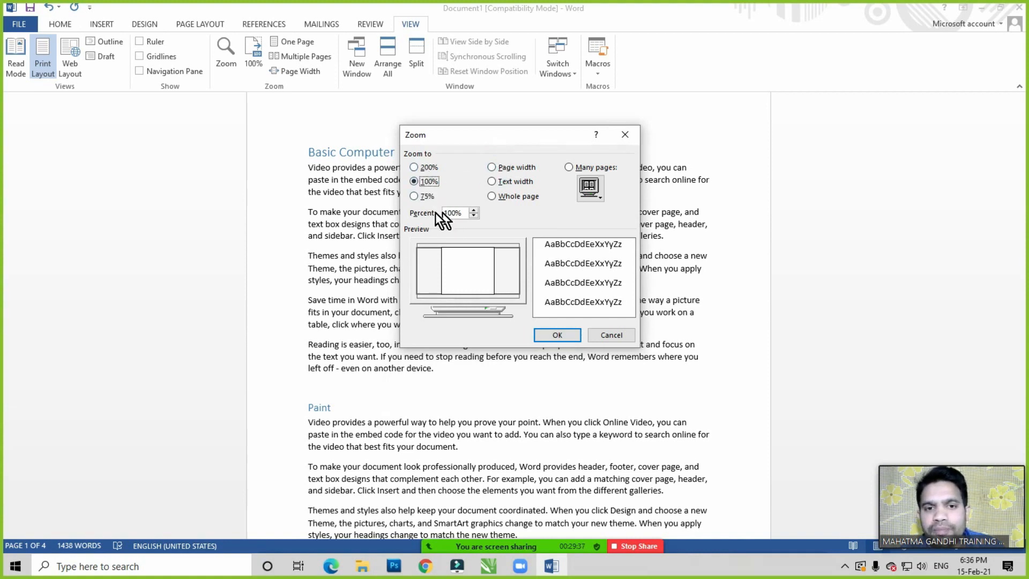
{"action": "double_click", "coordinate": [463, 213]}
{"action": "key", "text": "BackSpace"}
{"action": "type", "text": "150"}
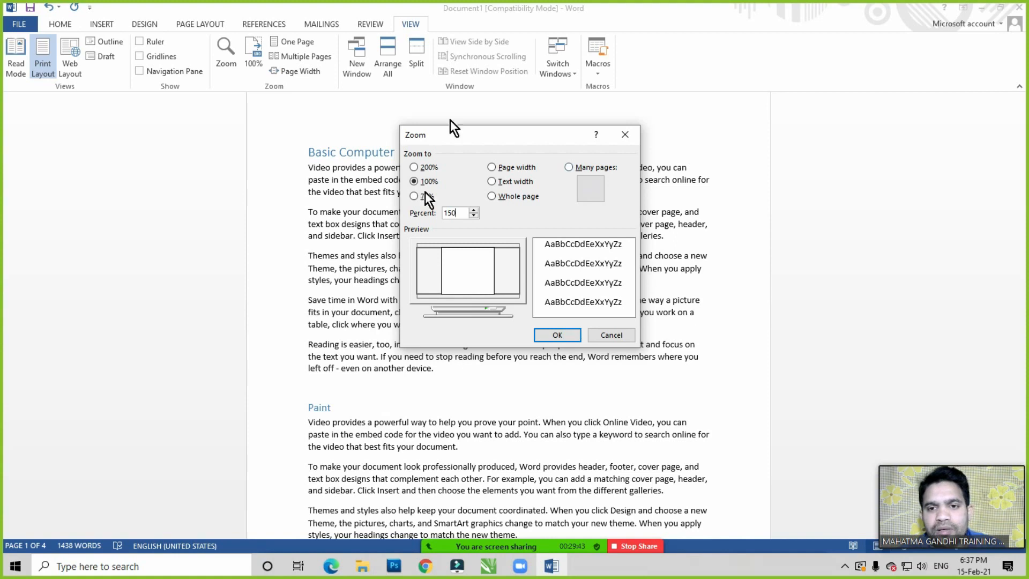
{"action": "left_click", "coordinate": [557, 335]}
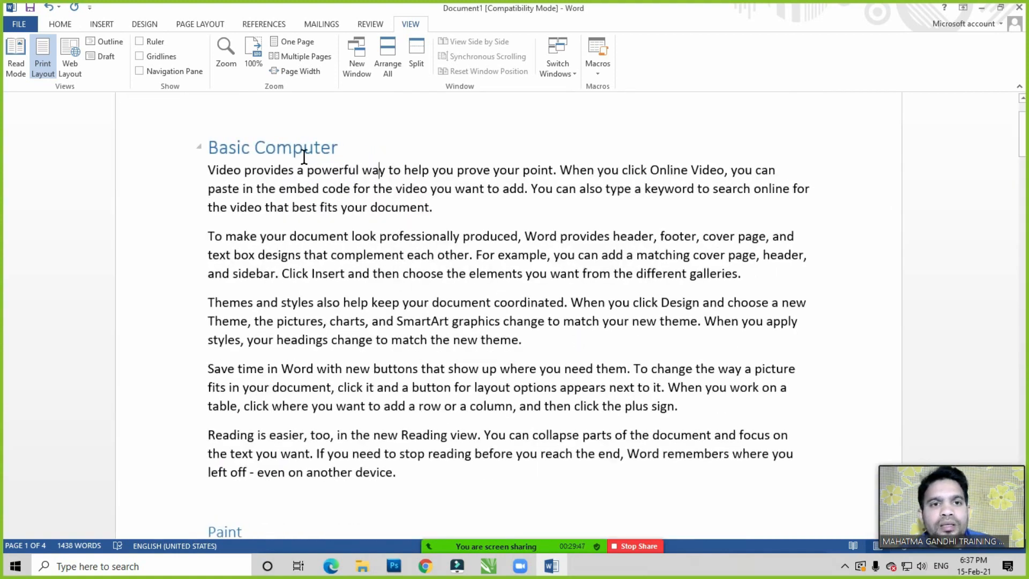
Review the preset levels and preview in the Zoom dialog, and leave it without applying any change
{"action": "left_click", "coordinate": [227, 60]}
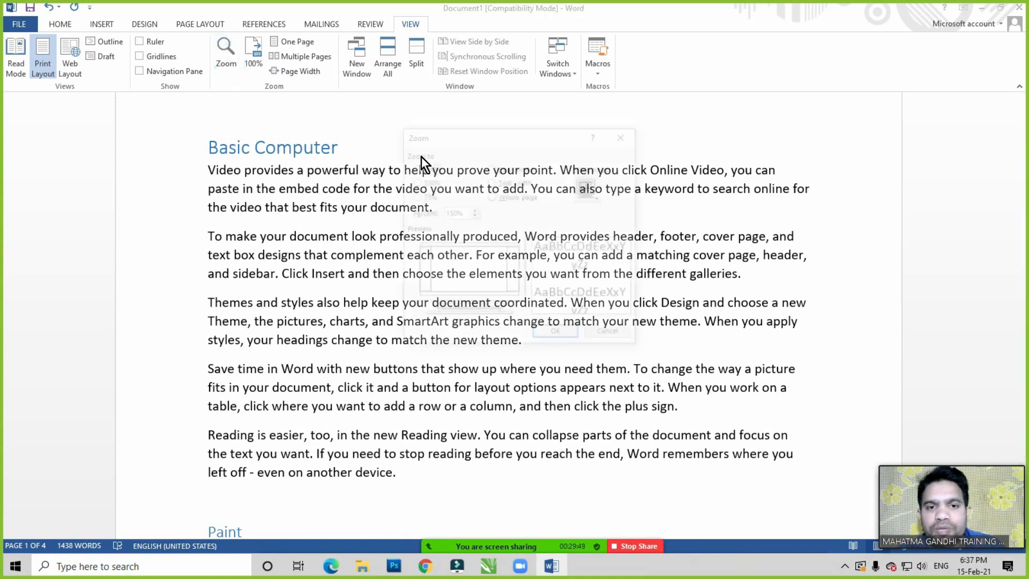
{"action": "left_click_drag", "start_coordinate": [485, 134], "coordinate": [456, 130]}
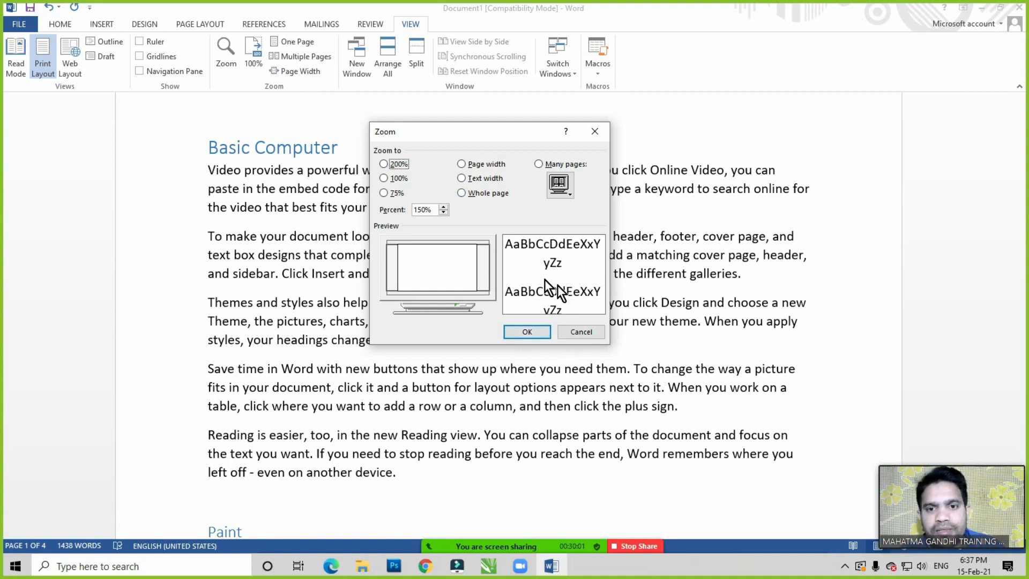
{"action": "left_click", "coordinate": [583, 336]}
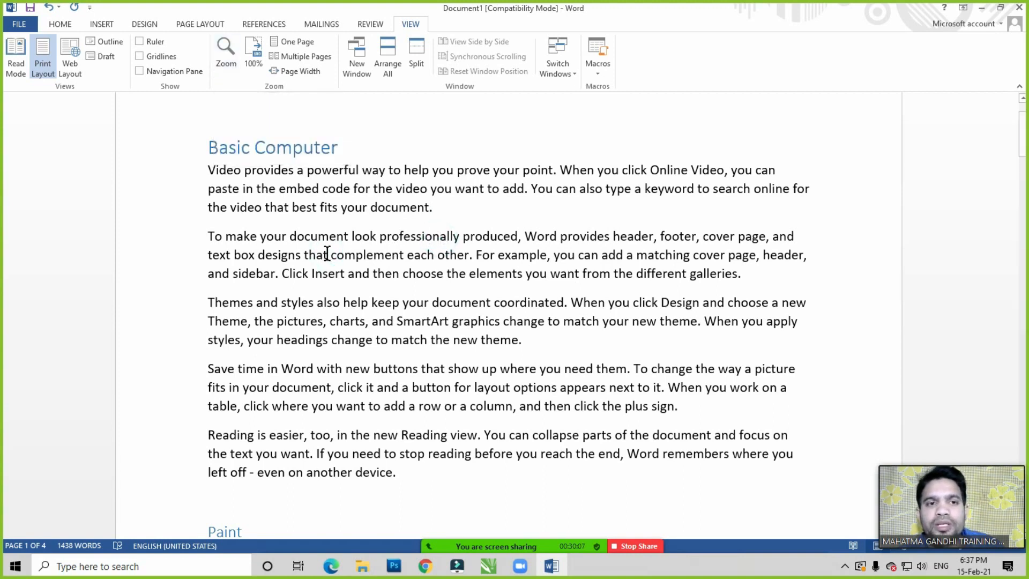
Return the document to 100% zoom and look through its first pages at that size
{"action": "left_click", "coordinate": [255, 58]}
{"action": "left_click", "coordinate": [439, 227]}
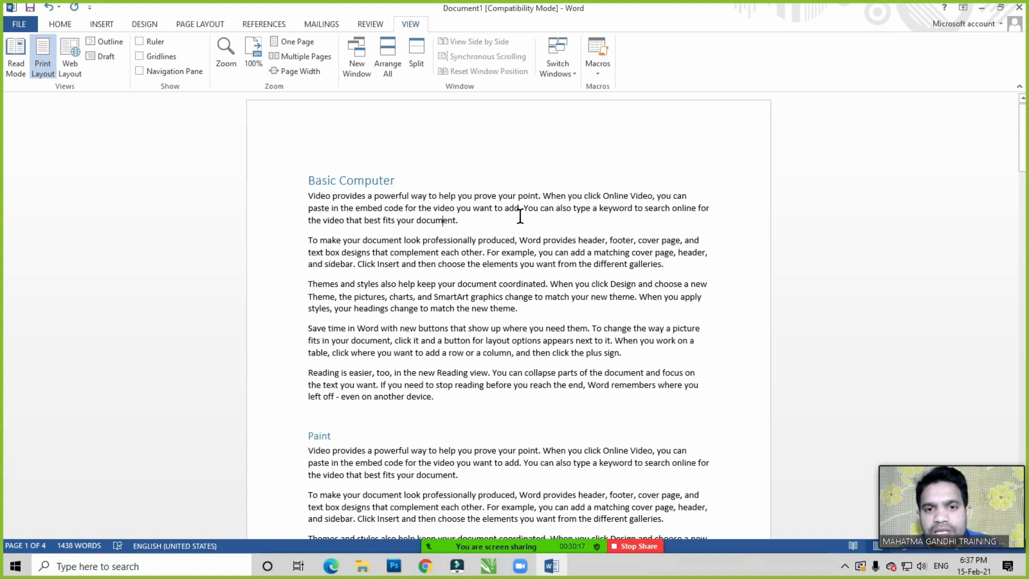
{"action": "left_click", "coordinate": [470, 227]}
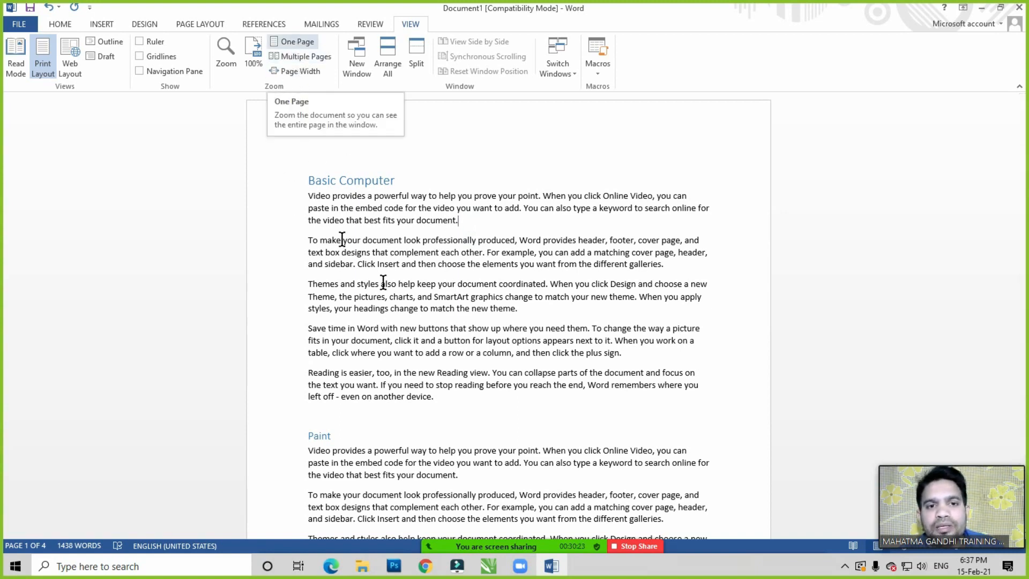
{"action": "left_click", "coordinate": [466, 295]}
{"action": "left_click", "coordinate": [486, 240]}
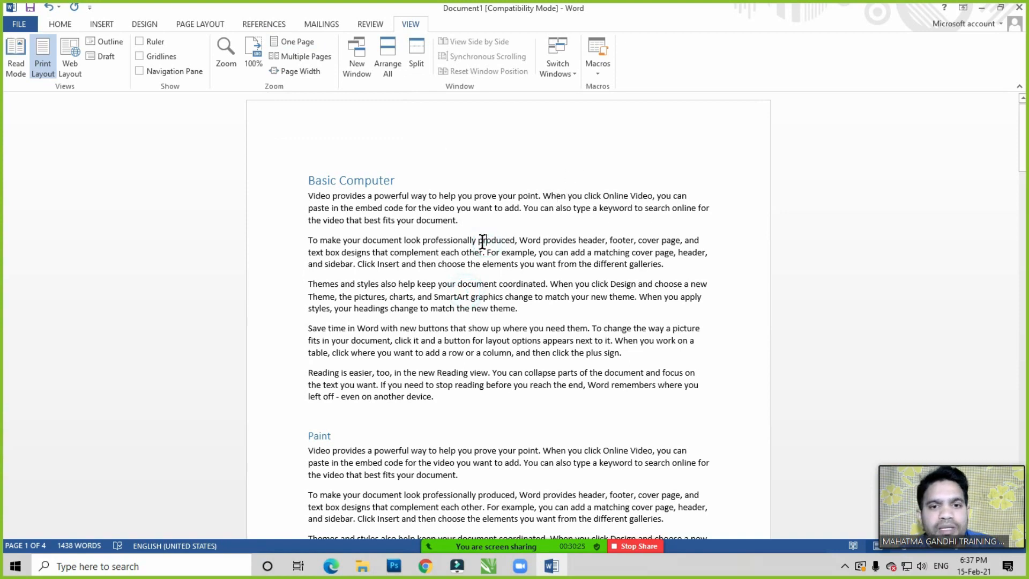
{"action": "scroll", "coordinate": [498, 238], "scroll_direction": "down", "scroll_amount": 1}
{"action": "scroll", "coordinate": [498, 238], "scroll_direction": "down", "scroll_amount": 10}
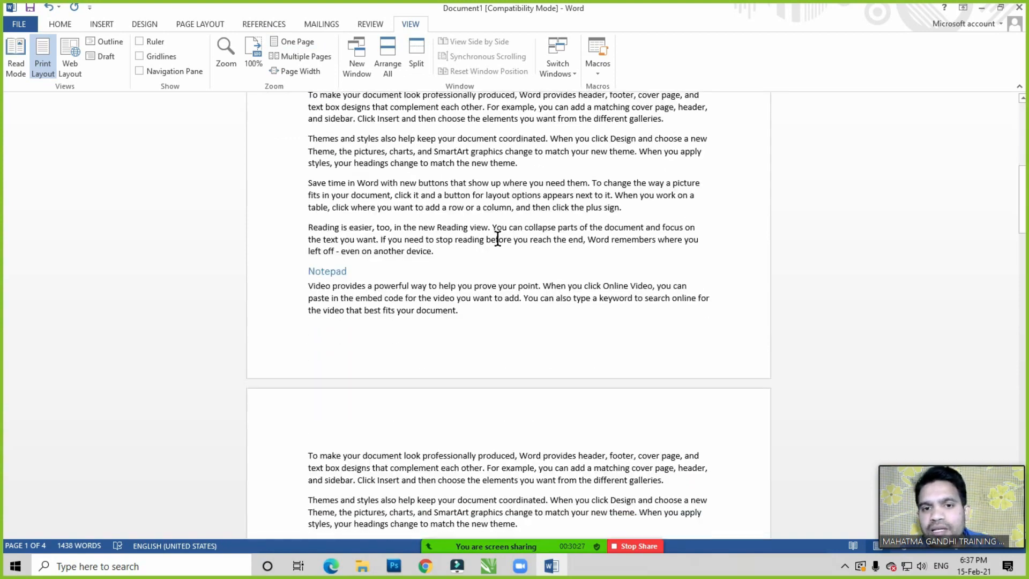
{"action": "scroll", "coordinate": [498, 238], "scroll_direction": "up", "scroll_amount": 5}
{"action": "scroll", "coordinate": [498, 238], "scroll_direction": "up", "scroll_amount": 6}
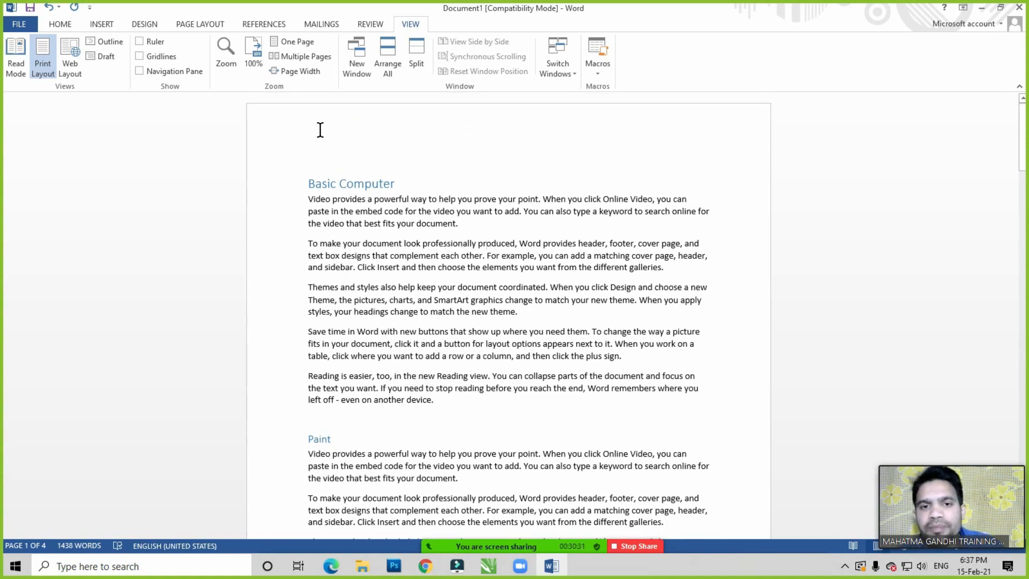
Zoom the document with One Page so that the entire first page fits in the window
{"action": "left_click", "coordinate": [486, 223]}
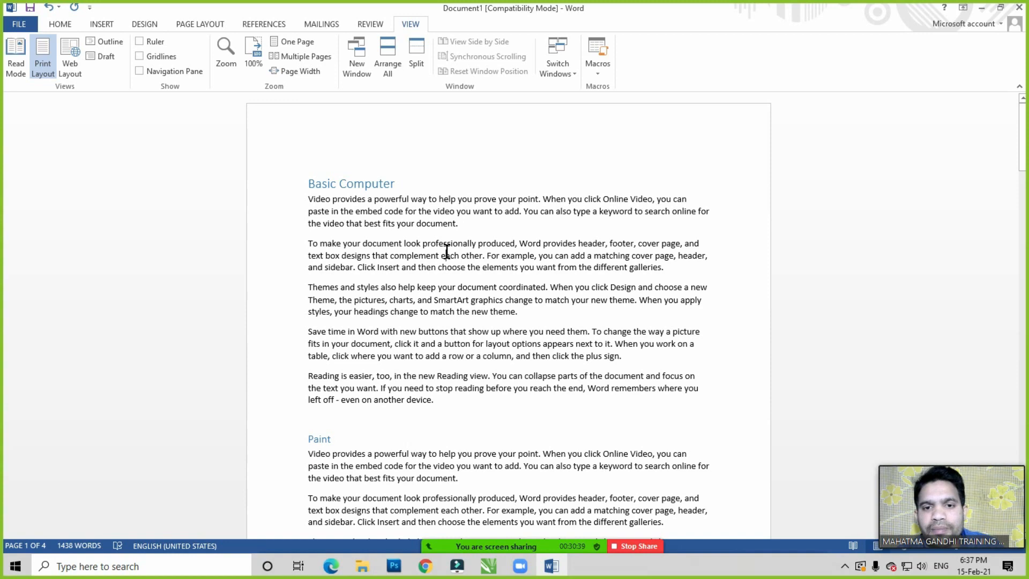
{"action": "double_click", "coordinate": [458, 281]}
{"action": "left_click", "coordinate": [464, 318]}
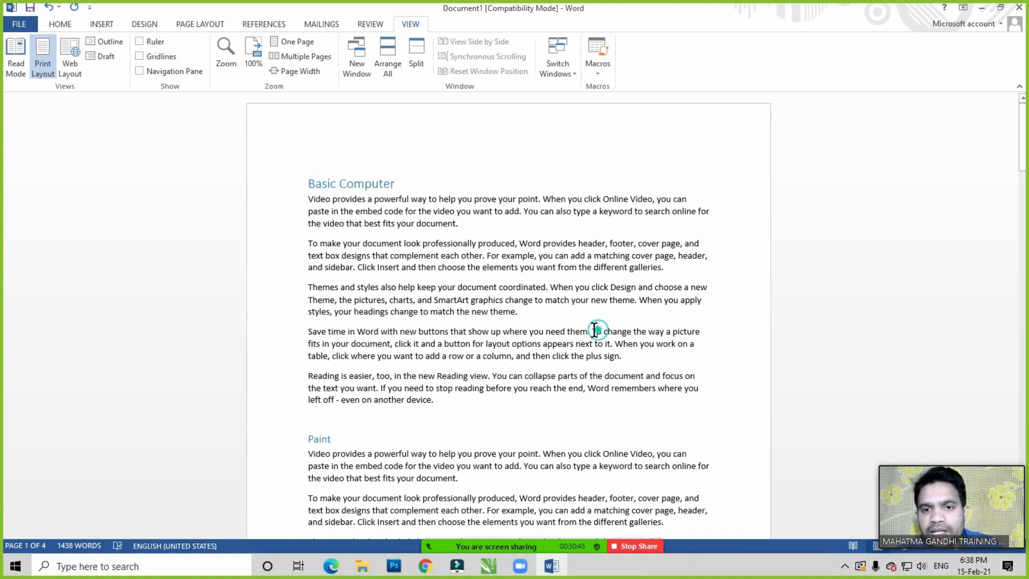
{"action": "scroll", "coordinate": [489, 292], "scroll_direction": "down", "scroll_amount": 6}
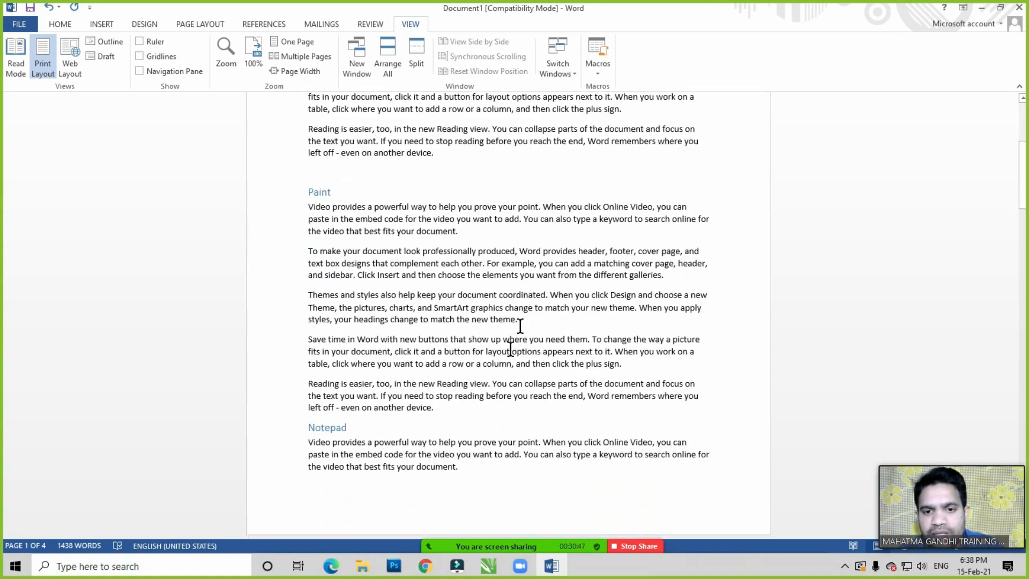
{"action": "scroll", "coordinate": [485, 428], "scroll_direction": "up", "scroll_amount": 6}
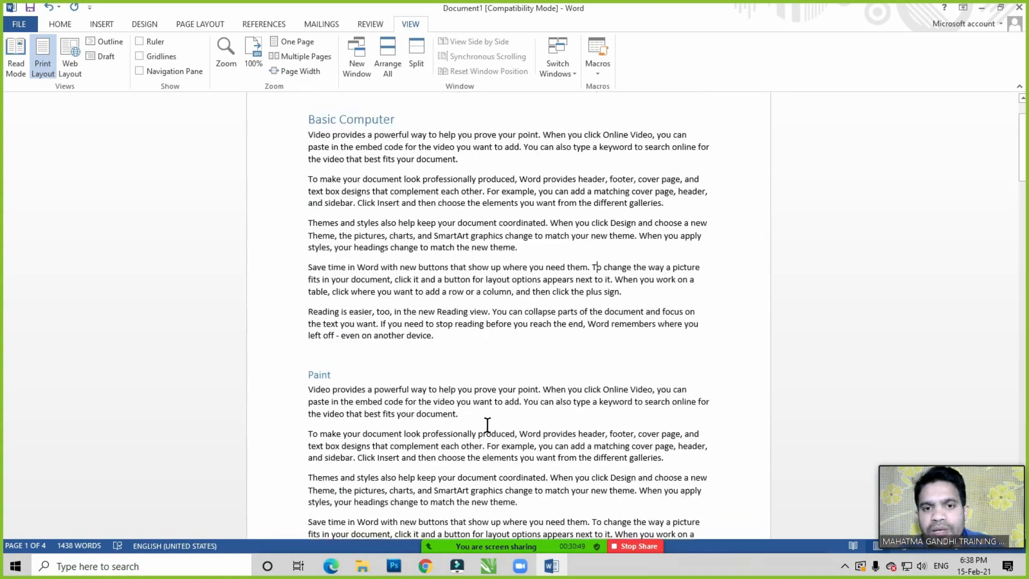
{"action": "left_click", "coordinate": [486, 243]}
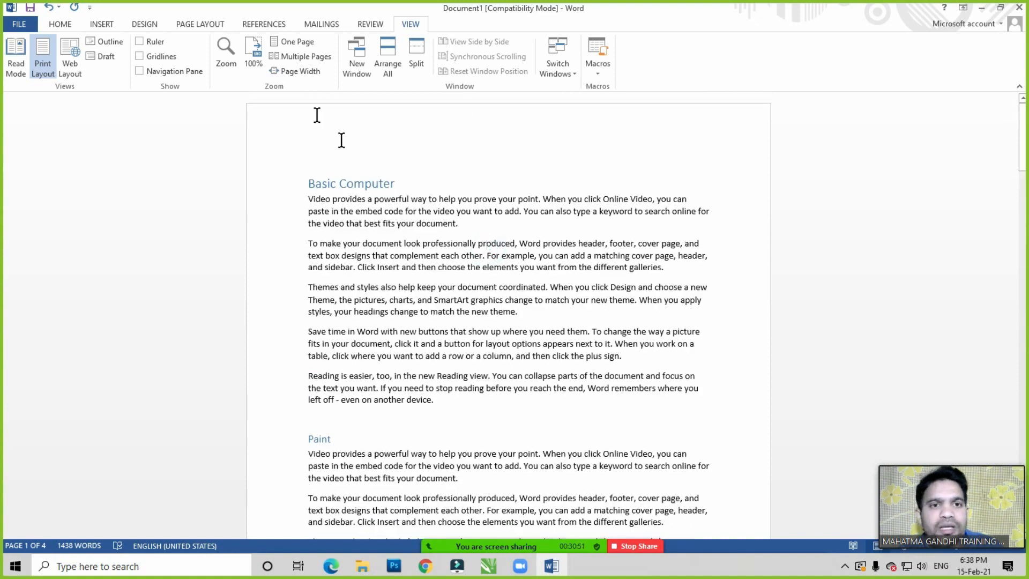
{"action": "left_click", "coordinate": [300, 42]}
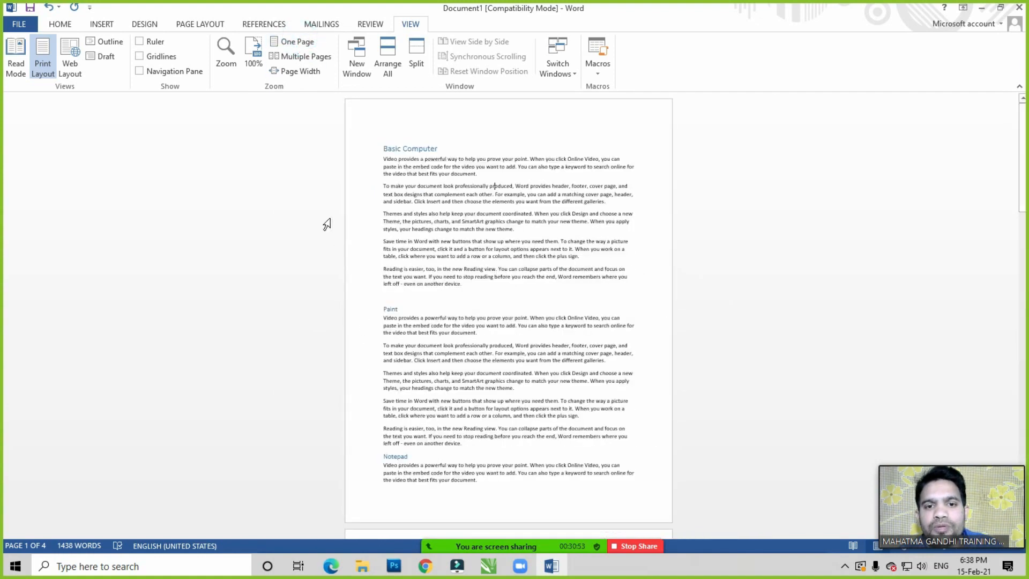
{"action": "left_click", "coordinate": [556, 240]}
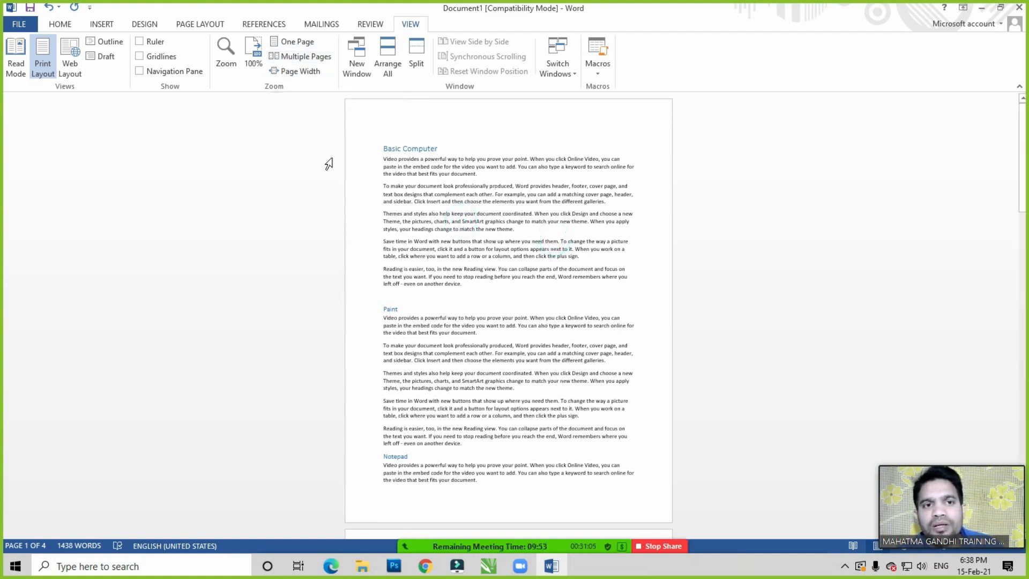
Show multiple pages side by side and reduce the zoom to 30%, moving the floating webcam video clear of the zoom controls
{"action": "left_click", "coordinate": [301, 57]}
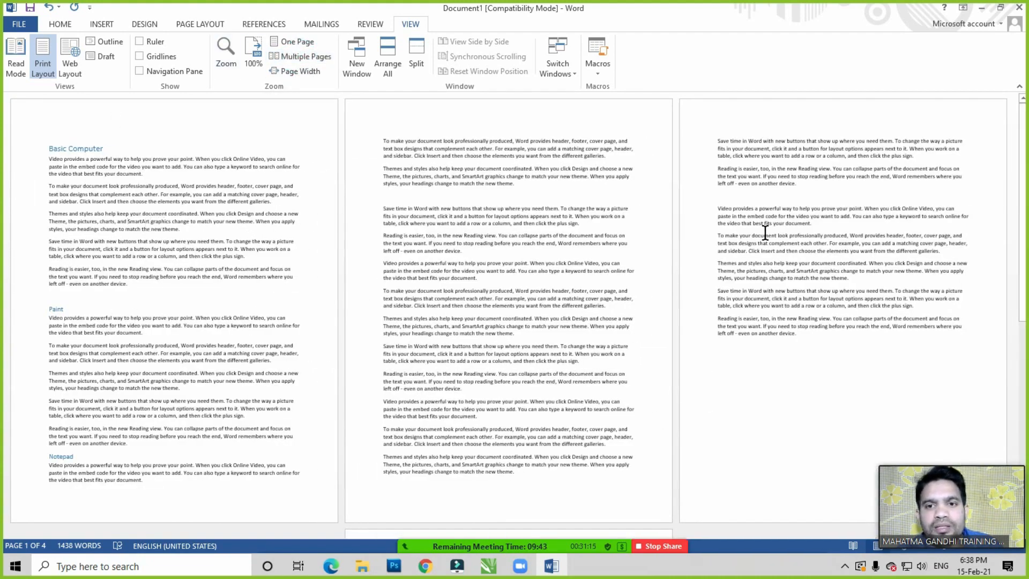
{"action": "left_click", "coordinate": [490, 259]}
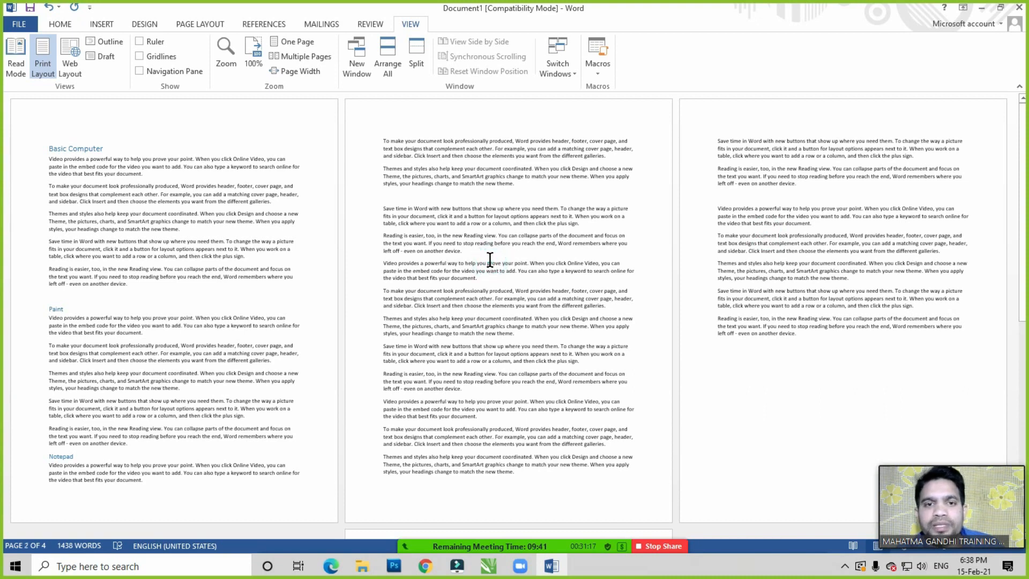
{"action": "mouse_move", "coordinate": [939, 530]}
{"action": "left_click_drag", "start_coordinate": [940, 531], "coordinate": [917, 455]}
{"action": "left_click", "coordinate": [920, 546]}
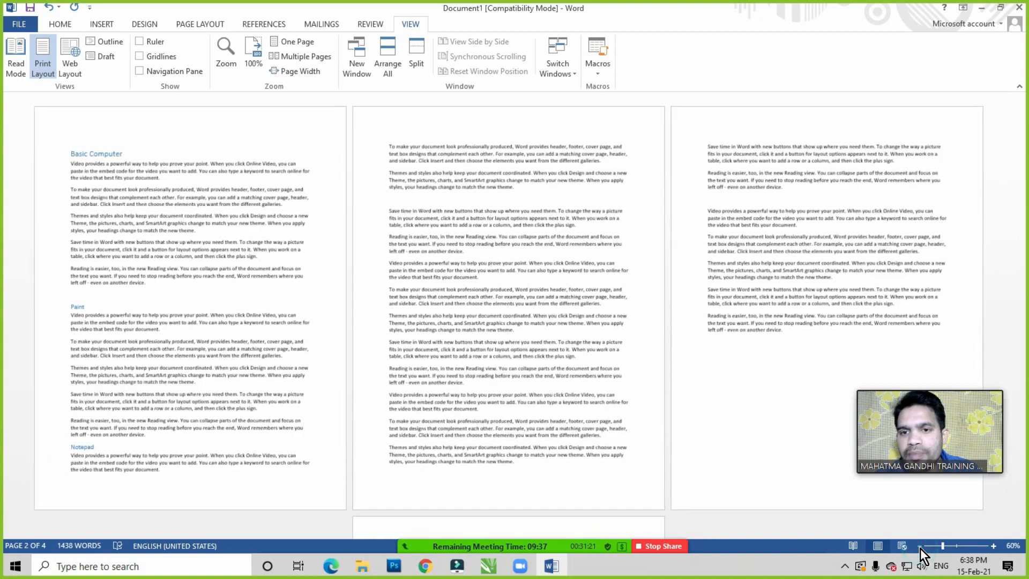
{"action": "left_click", "coordinate": [920, 545]}
{"action": "left_click", "coordinate": [920, 546]}
{"action": "left_click", "coordinate": [919, 546]}
{"action": "left_click", "coordinate": [920, 545]}
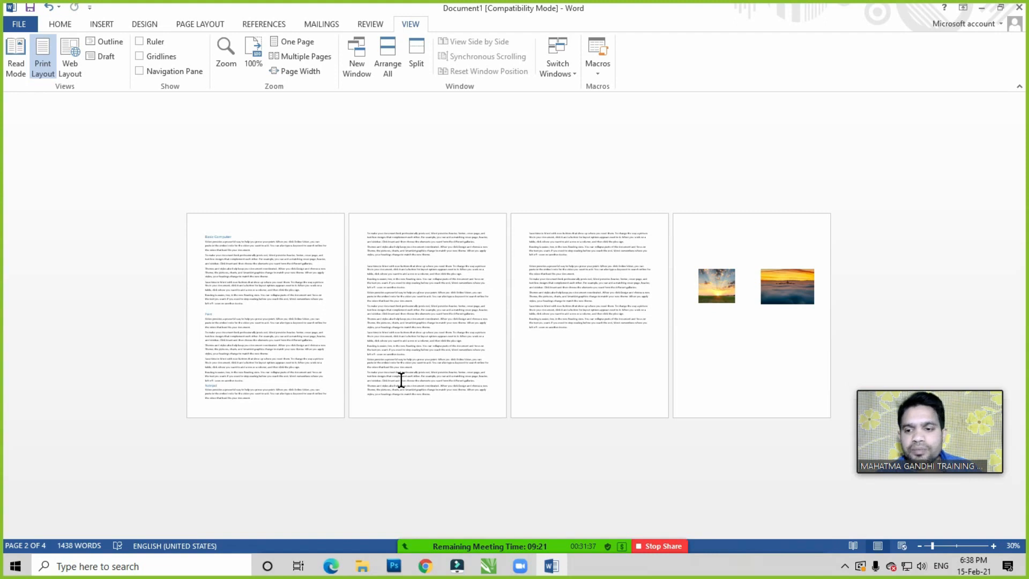
{"action": "left_click", "coordinate": [244, 319]}
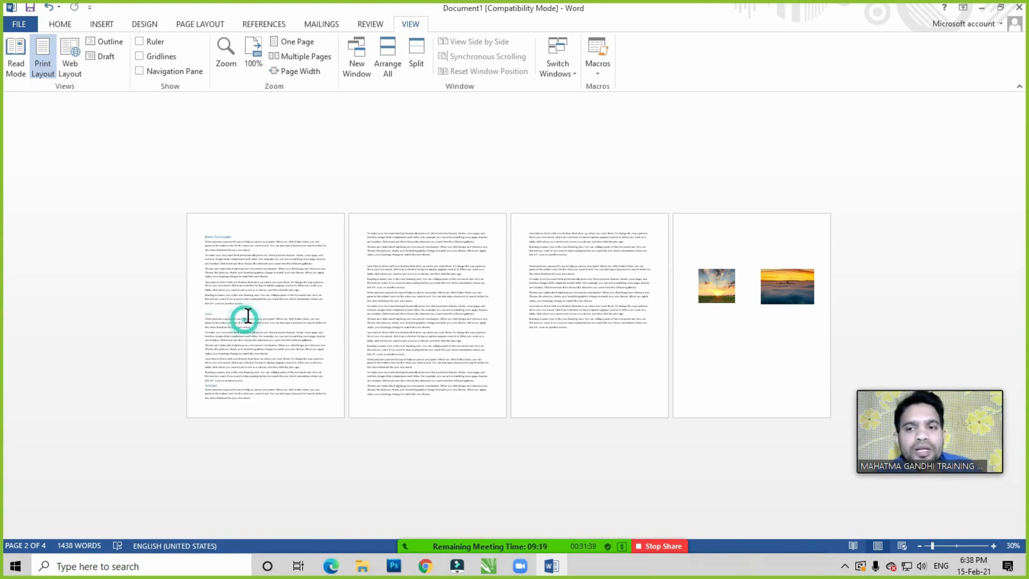
{"action": "left_click", "coordinate": [267, 274]}
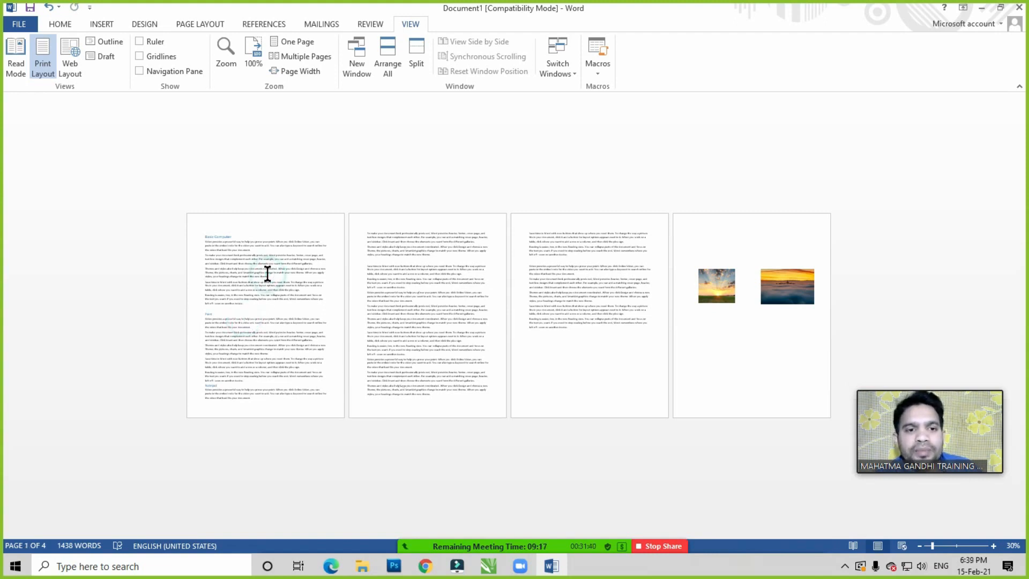
Reset the zoom to 100%, and fit the page to the window's width with Page Width
{"action": "left_click", "coordinate": [252, 57]}
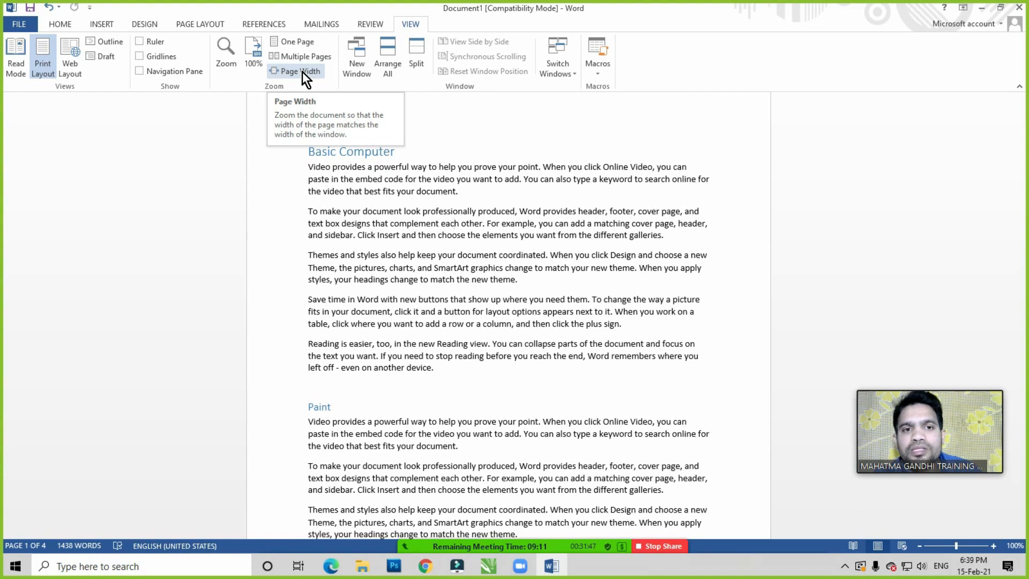
{"action": "left_click_drag", "start_coordinate": [928, 442], "coordinate": [924, 417]}
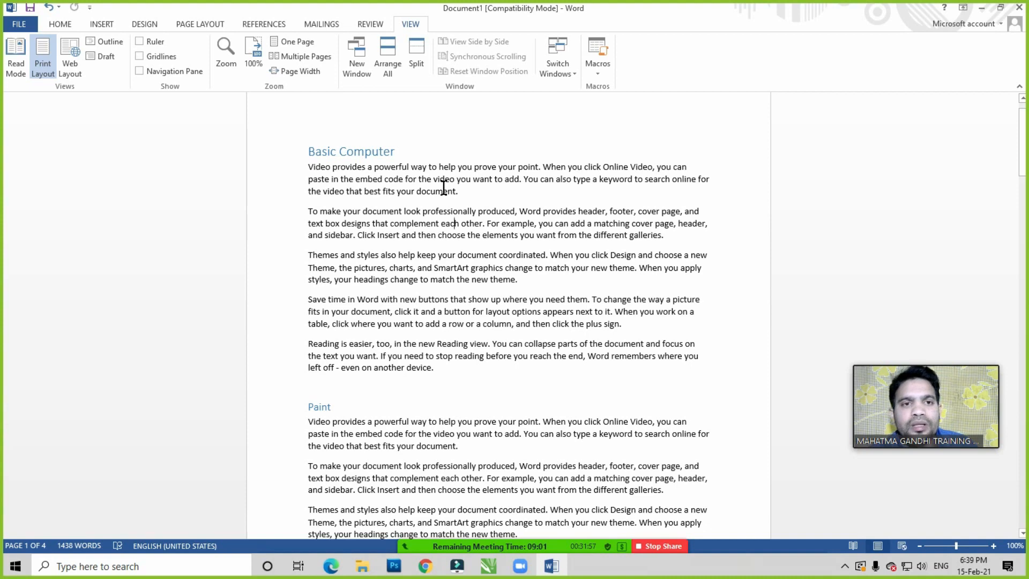
{"action": "left_click", "coordinate": [302, 74]}
{"action": "left_click", "coordinate": [433, 176]}
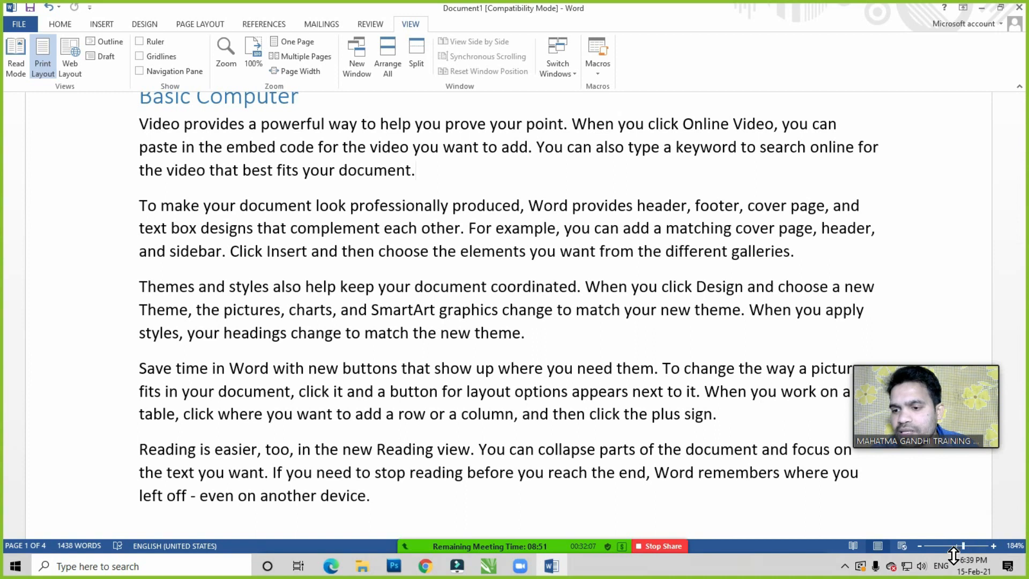
{"action": "left_click", "coordinate": [447, 279]}
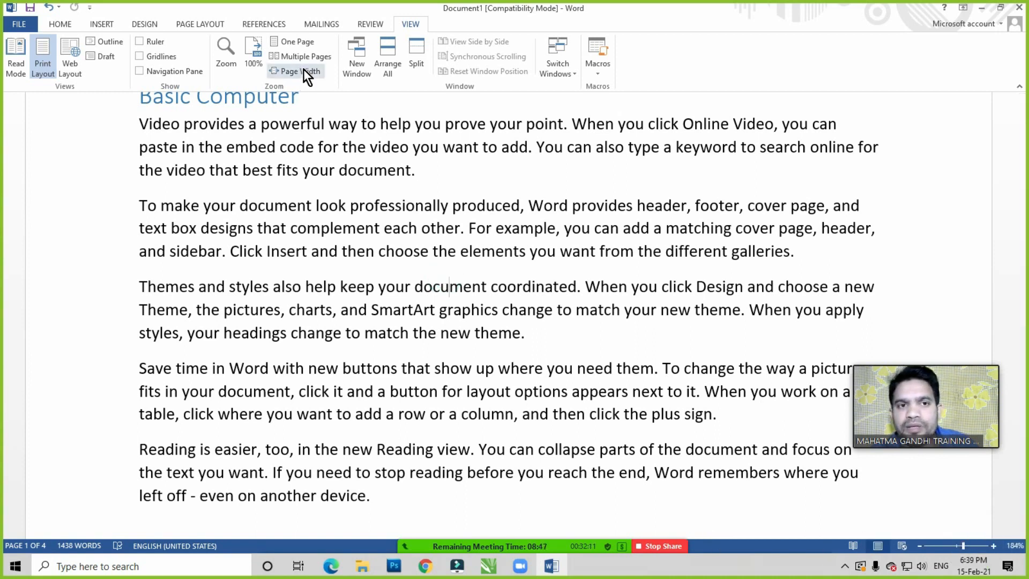
{"action": "left_click", "coordinate": [372, 246]}
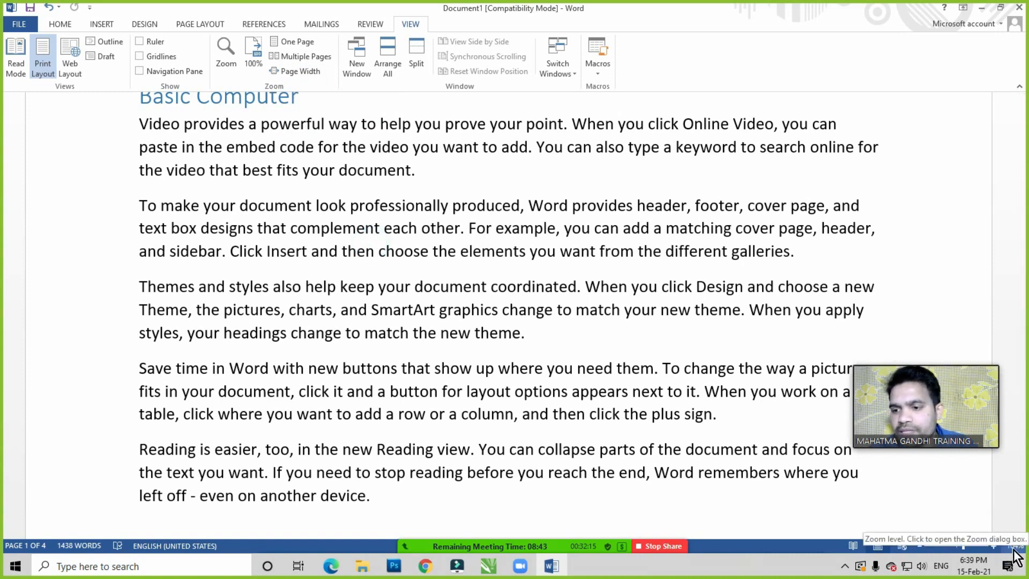
{"action": "left_click", "coordinate": [414, 245]}
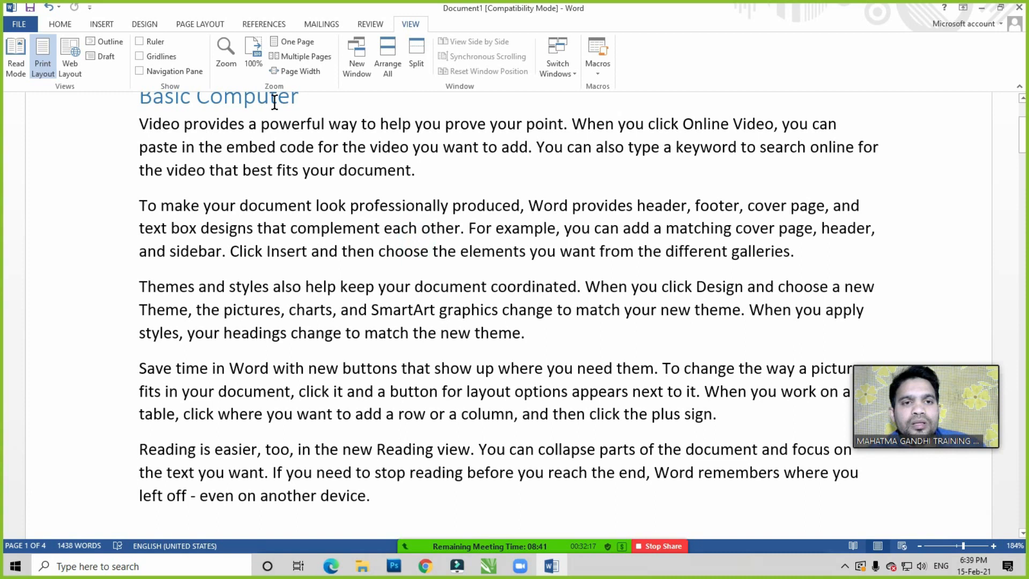
{"action": "left_click", "coordinate": [324, 146]}
{"action": "scroll", "coordinate": [483, 352], "scroll_direction": "up", "scroll_amount": 3}
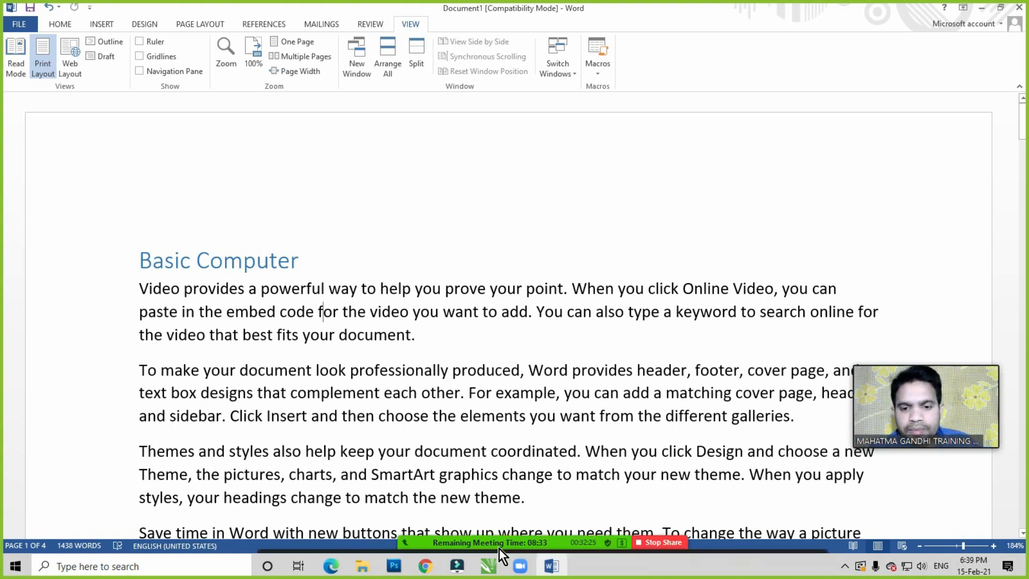
Ask all participants in the Zoom meeting to unmute, and close the participants list
{"action": "left_click", "coordinate": [491, 536]}
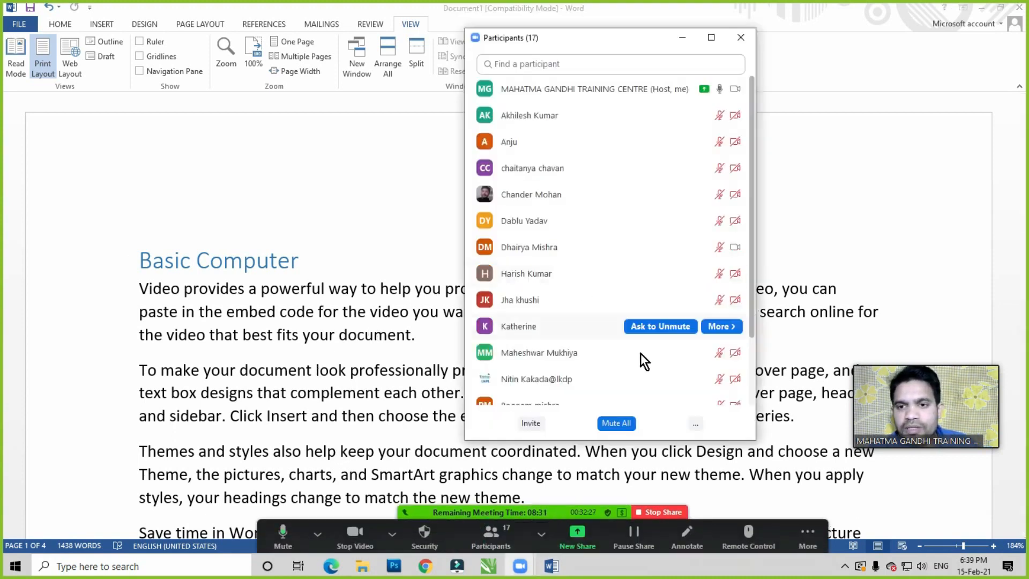
{"action": "left_click", "coordinate": [695, 424]}
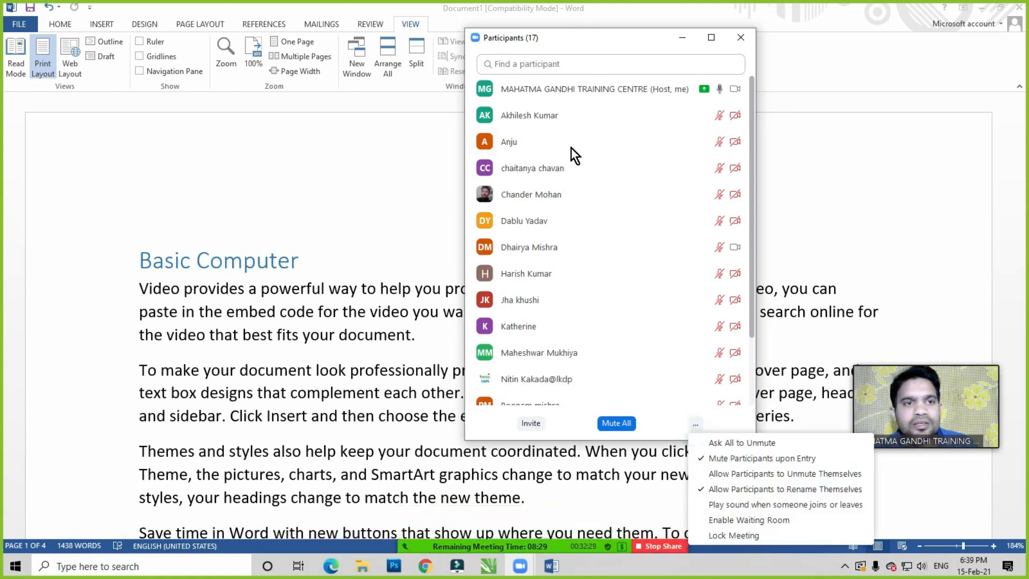
{"action": "left_click", "coordinate": [750, 443]}
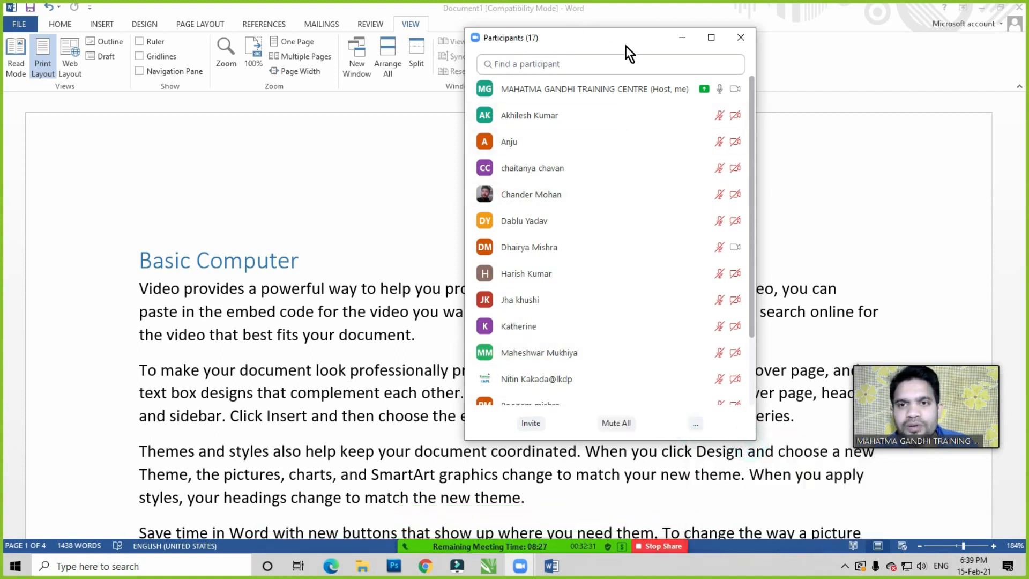
{"action": "left_click_drag", "start_coordinate": [626, 49], "coordinate": [597, 97]}
{"action": "left_click", "coordinate": [703, 90]}
{"action": "left_click", "coordinate": [399, 299]}
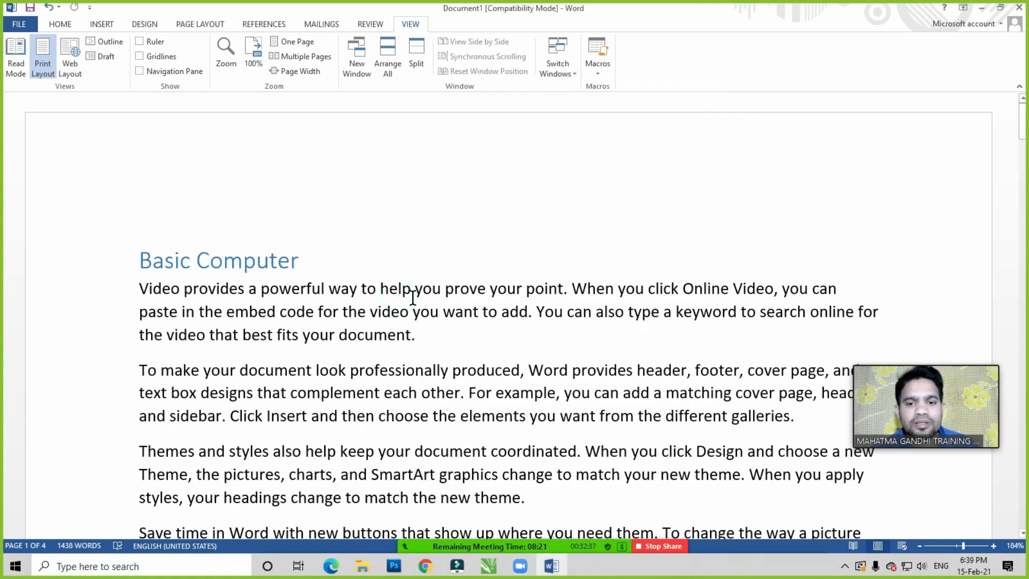
{"action": "left_click", "coordinate": [368, 274]}
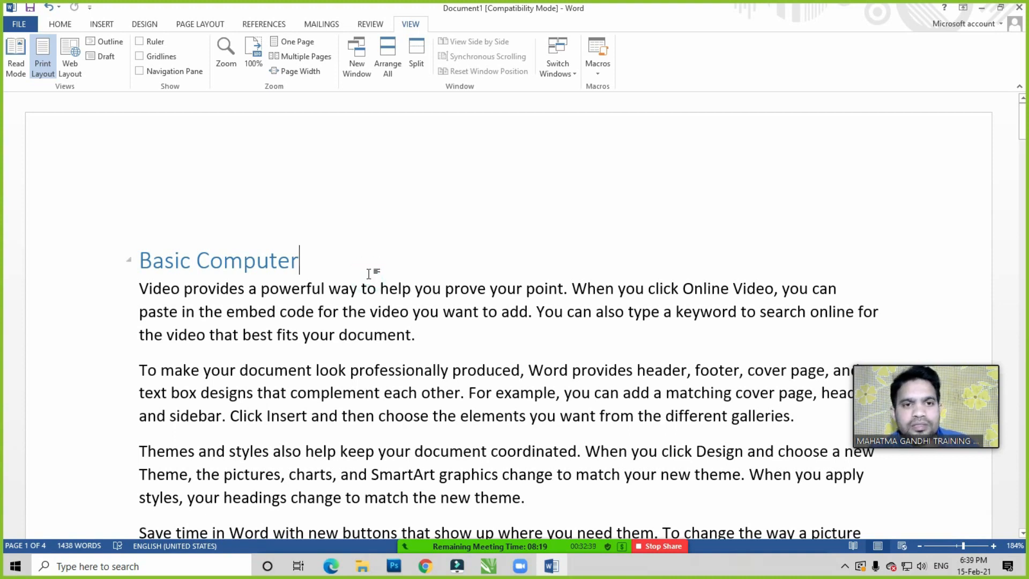
{"action": "left_click_drag", "start_coordinate": [140, 261], "coordinate": [420, 335]}
{"action": "left_click", "coordinate": [424, 354]}
{"action": "scroll", "coordinate": [424, 354], "scroll_direction": "down", "scroll_amount": 3}
{"action": "left_click", "coordinate": [415, 258]}
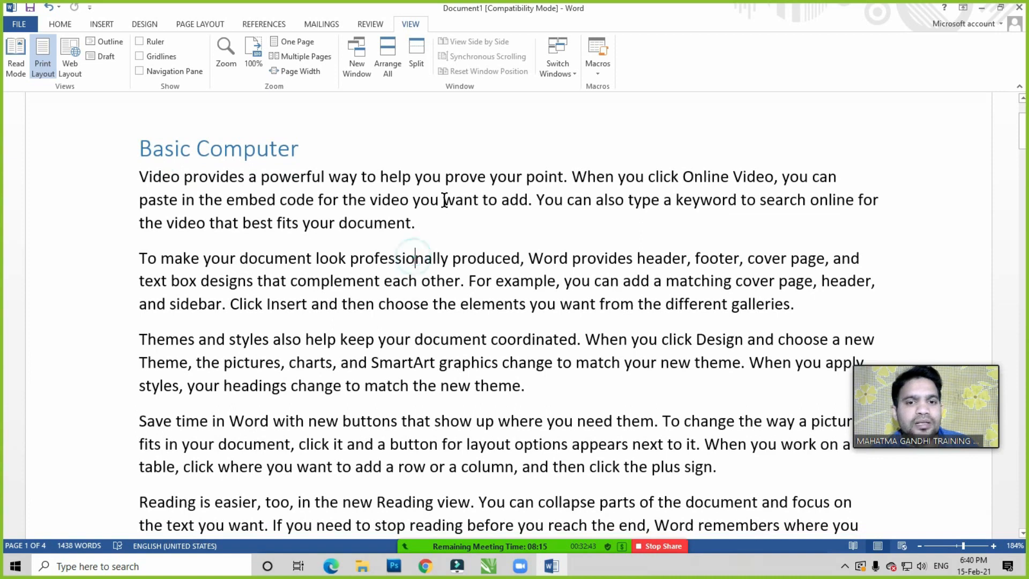
Mute all participants in the Zoom meeting and close the participants list
{"action": "mouse_move", "coordinate": [482, 544]}
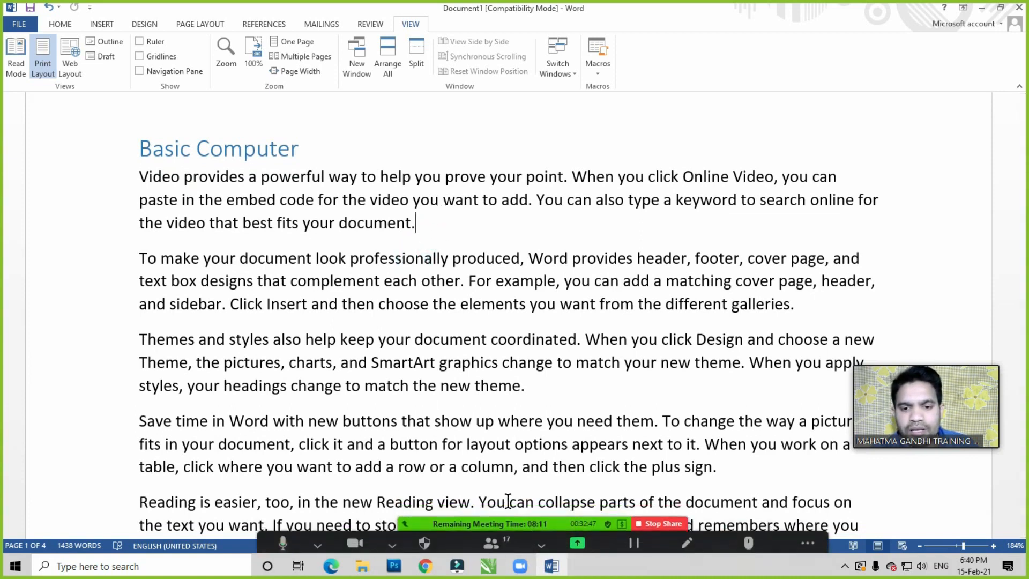
{"action": "left_click", "coordinate": [499, 542]}
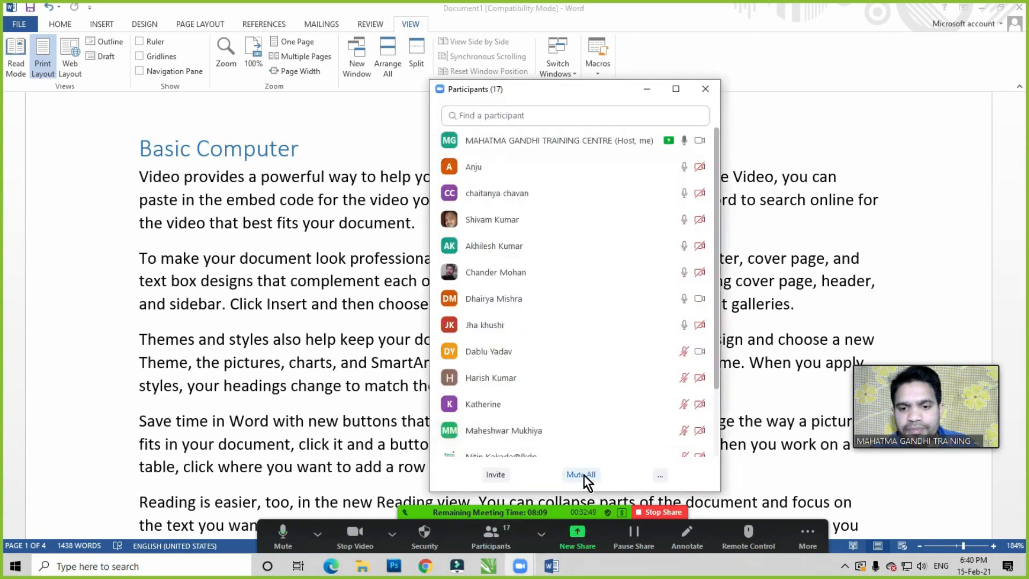
{"action": "left_click", "coordinate": [570, 315]}
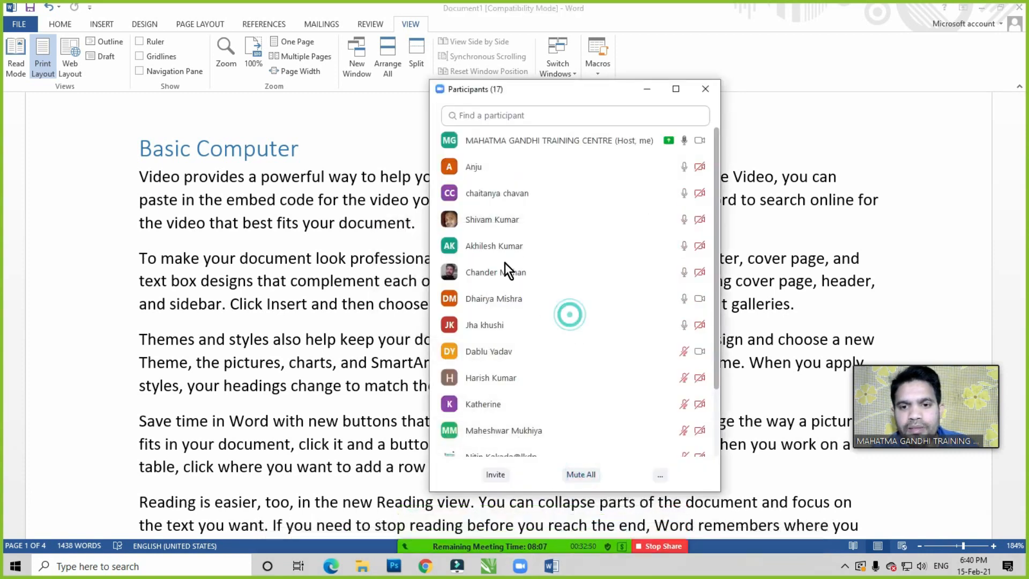
{"action": "left_click", "coordinate": [707, 88]}
{"action": "left_click", "coordinate": [266, 237]}
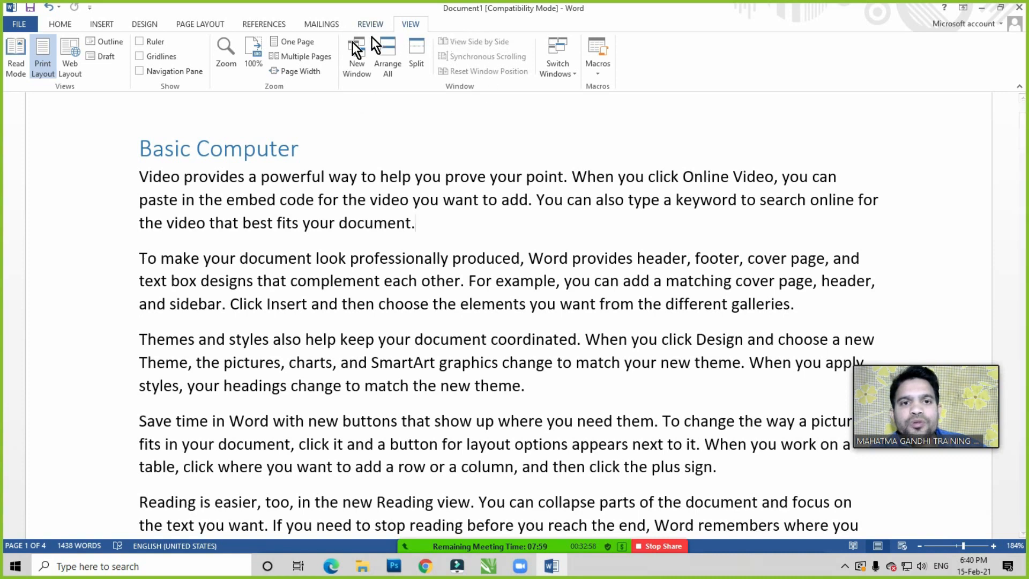
{"action": "left_click", "coordinate": [344, 247]}
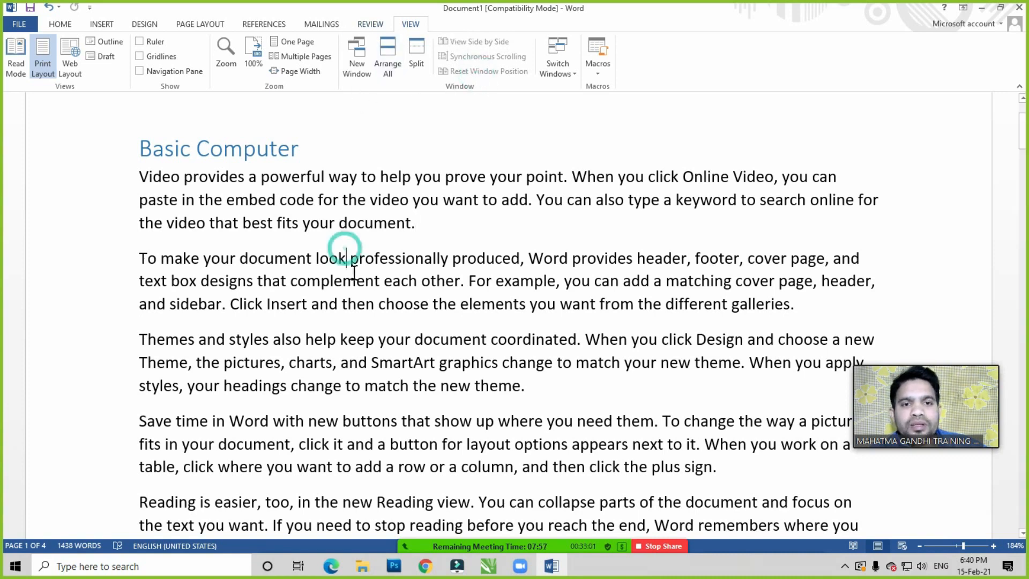
{"action": "scroll", "coordinate": [354, 263], "scroll_direction": "up", "scroll_amount": 2}
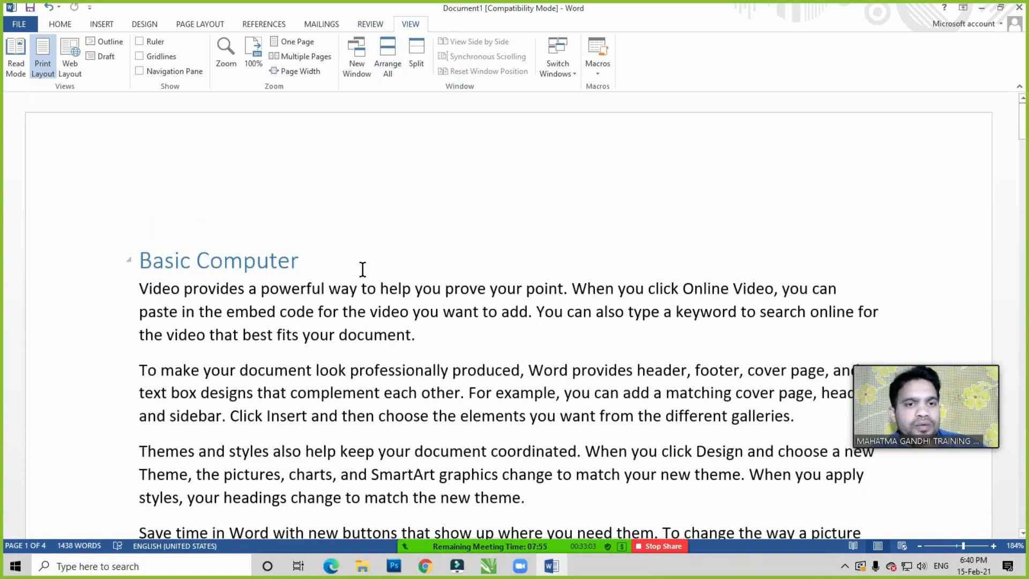
{"action": "left_click", "coordinate": [328, 262]}
{"action": "scroll", "coordinate": [431, 246], "scroll_direction": "down", "scroll_amount": 7}
{"action": "scroll", "coordinate": [433, 247], "scroll_direction": "up", "scroll_amount": 3}
{"action": "scroll", "coordinate": [433, 246], "scroll_direction": "up", "scroll_amount": 4}
{"action": "scroll", "coordinate": [433, 246], "scroll_direction": "down", "scroll_amount": 7}
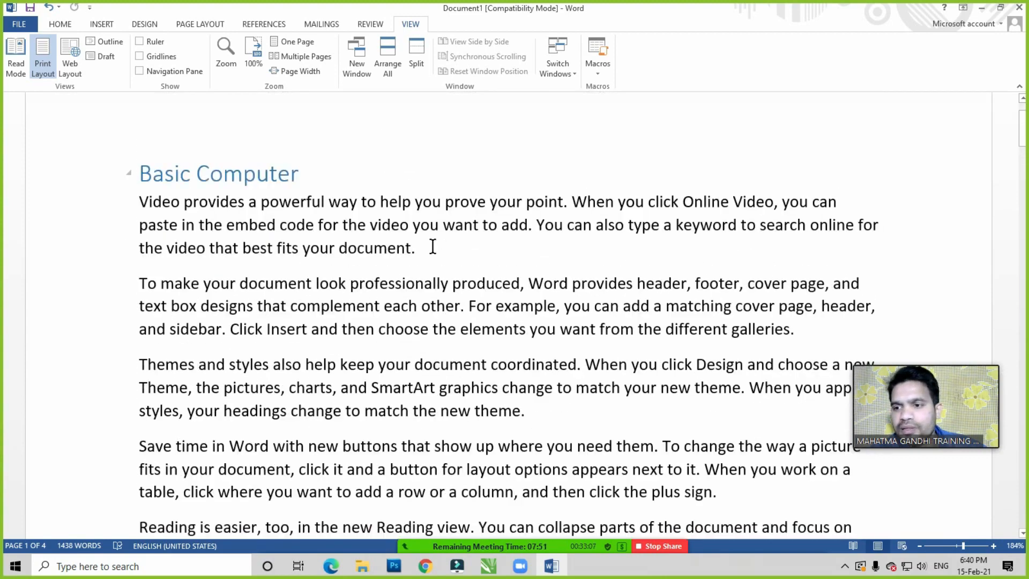
{"action": "scroll", "coordinate": [433, 245], "scroll_direction": "up", "scroll_amount": 4}
Create a new blank Word document and start a new Zoom share of the entire screen
{"action": "left_click", "coordinate": [431, 248]}
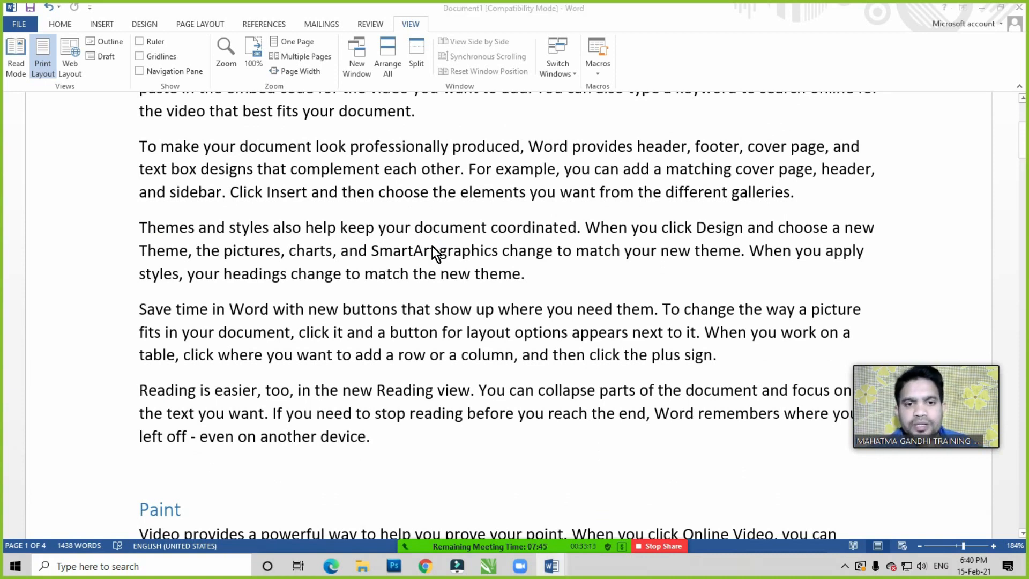
{"action": "left_click", "coordinate": [203, 244]}
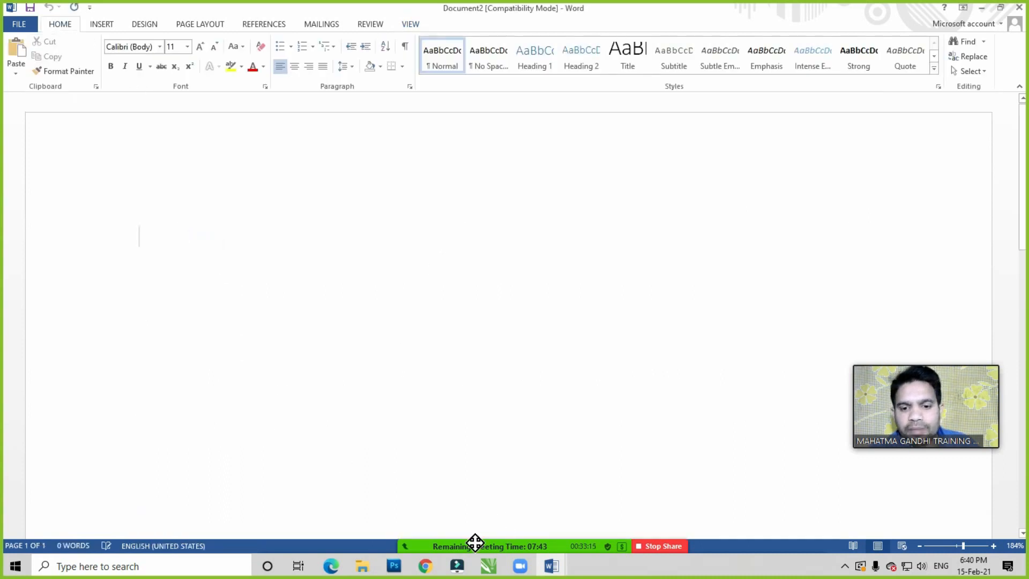
{"action": "mouse_move", "coordinate": [400, 545]}
{"action": "left_click", "coordinate": [582, 536]}
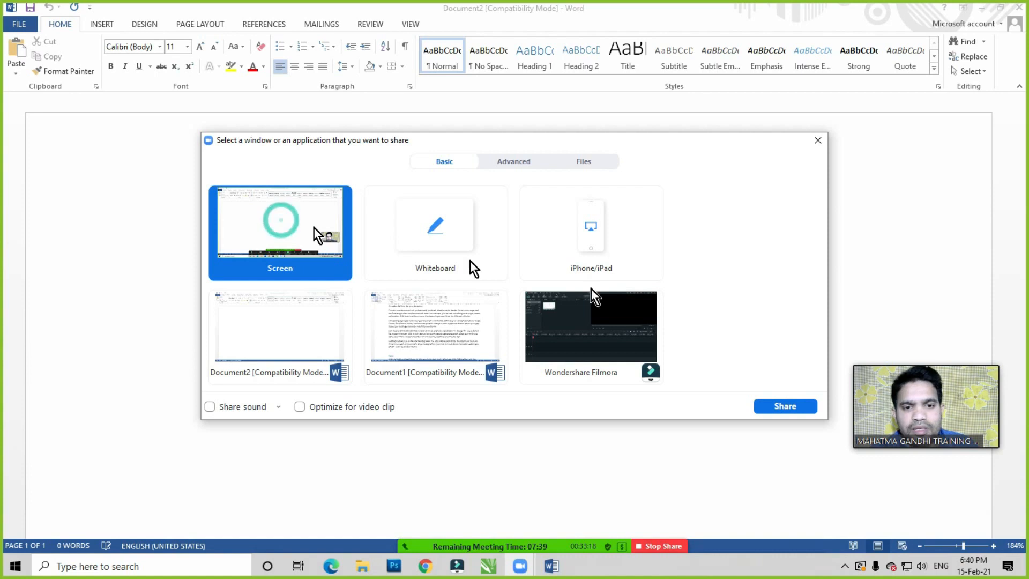
{"action": "left_click", "coordinate": [795, 409]}
{"action": "left_click", "coordinate": [271, 209]}
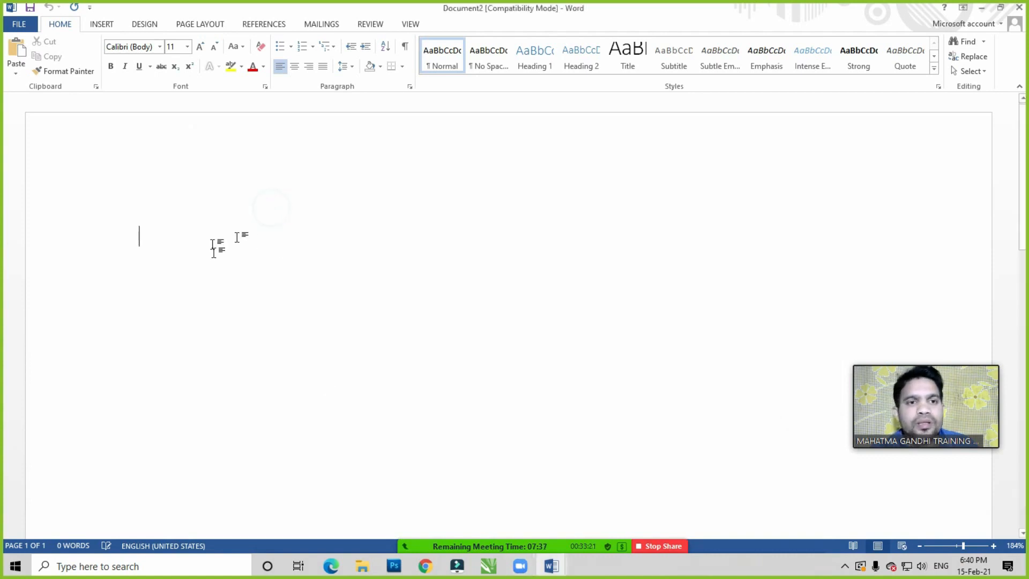
Set the blank document's zoom to 100% and generate sample paragraphs with =rand ()
{"action": "left_click", "coordinate": [417, 27]}
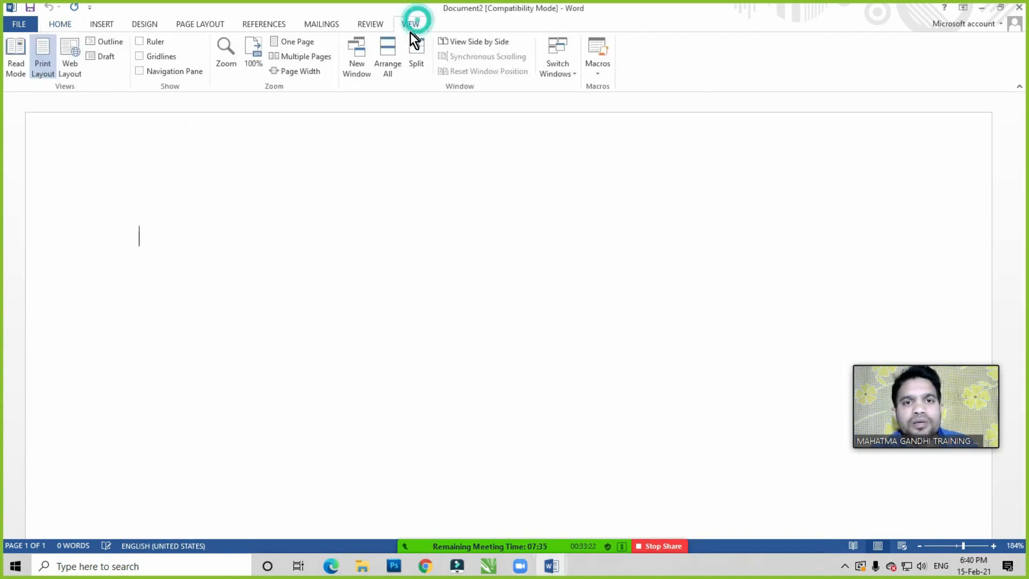
{"action": "left_click", "coordinate": [254, 69]}
{"action": "left_click", "coordinate": [332, 169]}
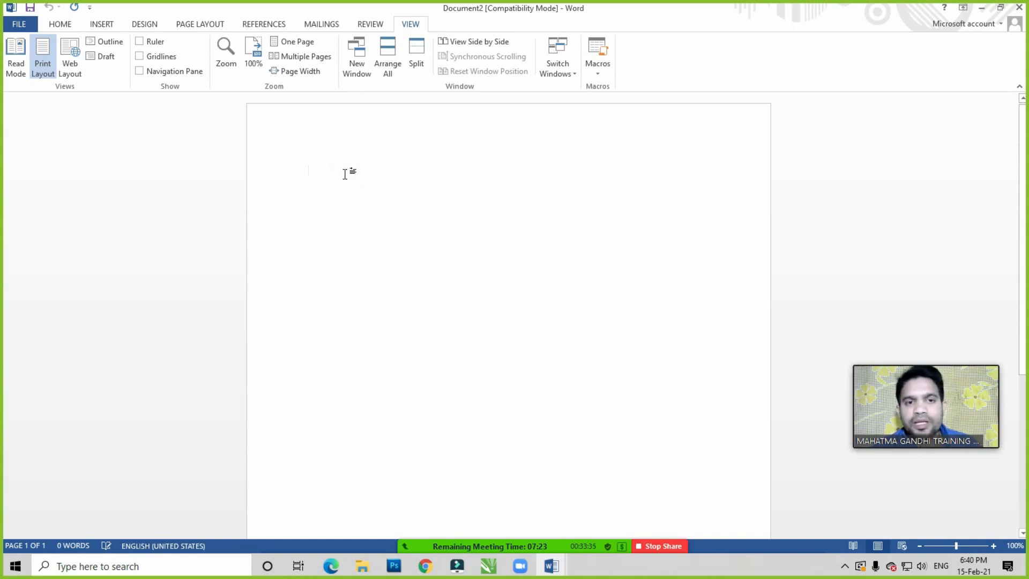
{"action": "type", "text": "=ra"}
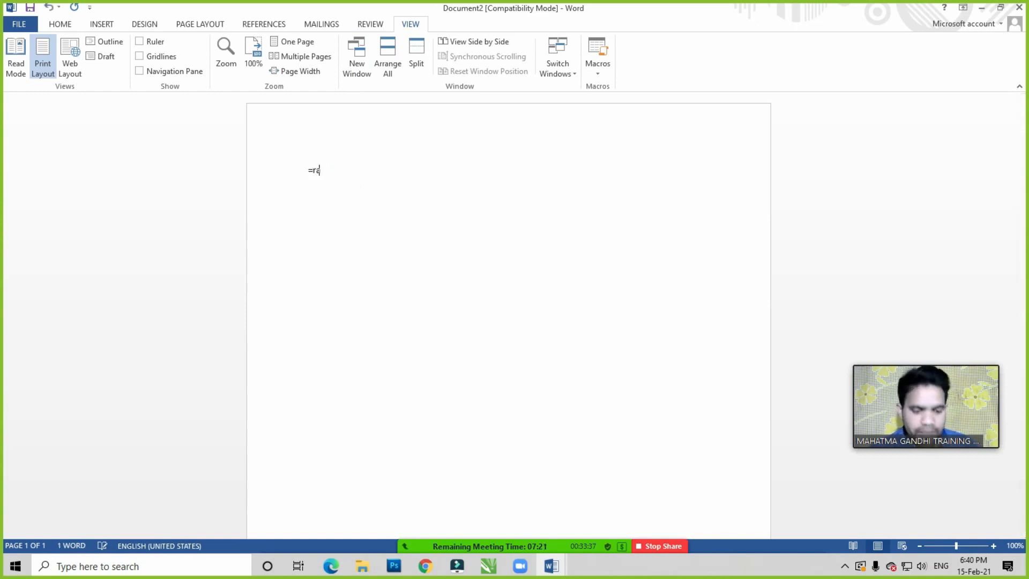
{"action": "type", "text": "nd ()"}
{"action": "key", "text": "Return"}
Copy all the sample paragraphs and paste a duplicate below the last one
{"action": "key", "text": "ctrl+a"}
{"action": "key", "text": "ctrl+c"}
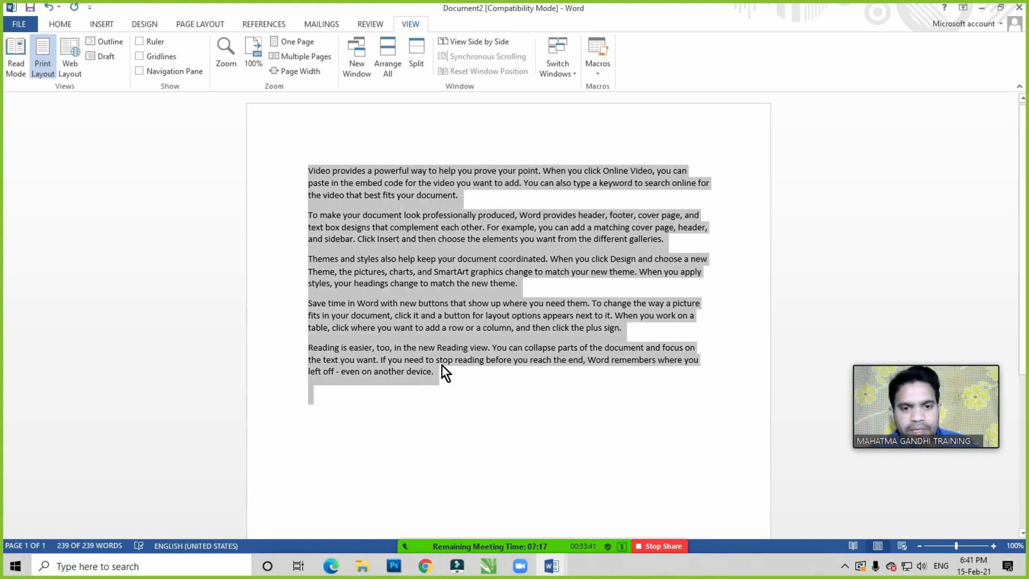
{"action": "left_click", "coordinate": [442, 365]}
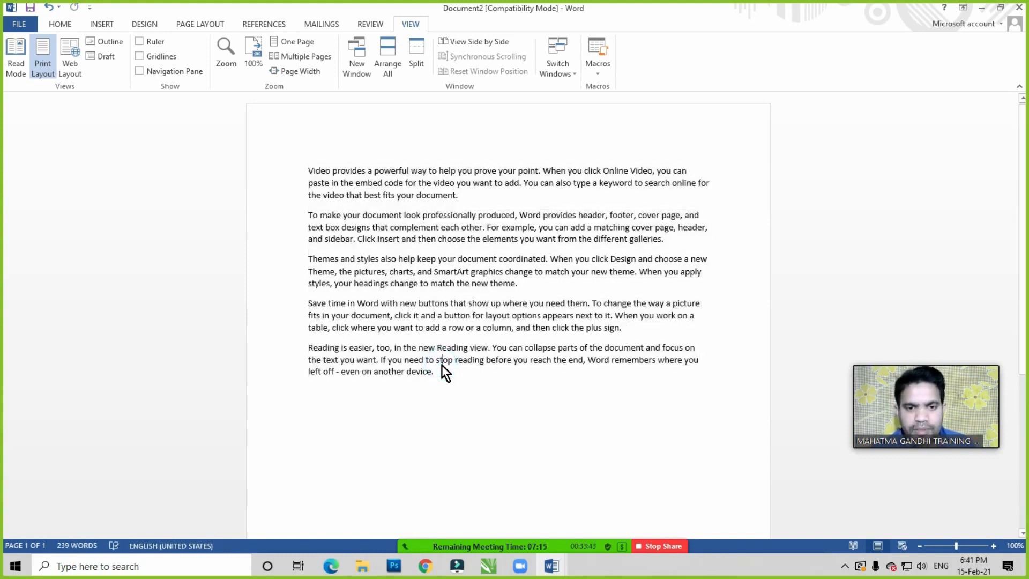
{"action": "key", "text": "Return"}
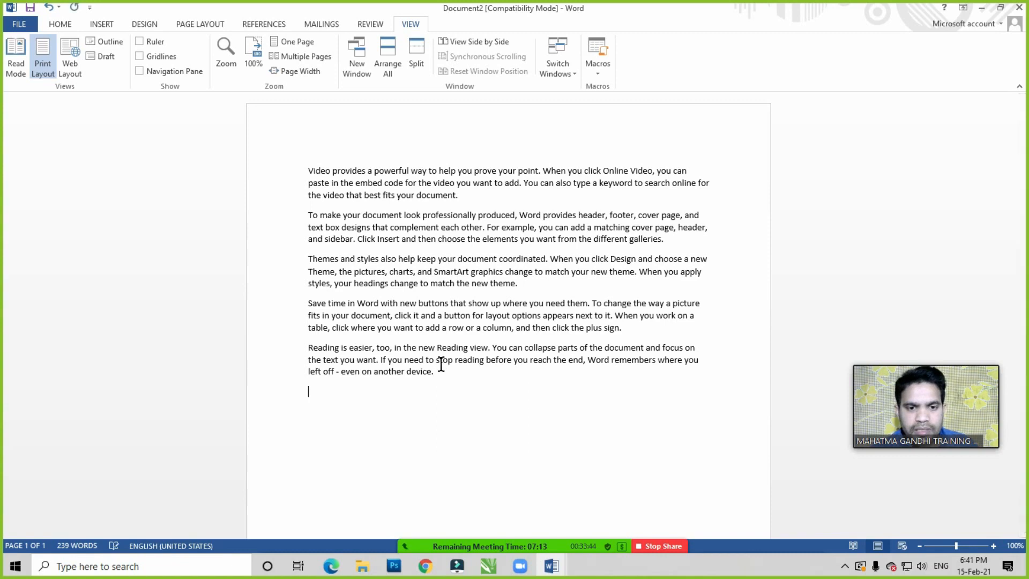
{"action": "key", "text": "ctrl+v"}
{"action": "scroll", "coordinate": [515, 335], "scroll_direction": "up", "scroll_amount": 3}
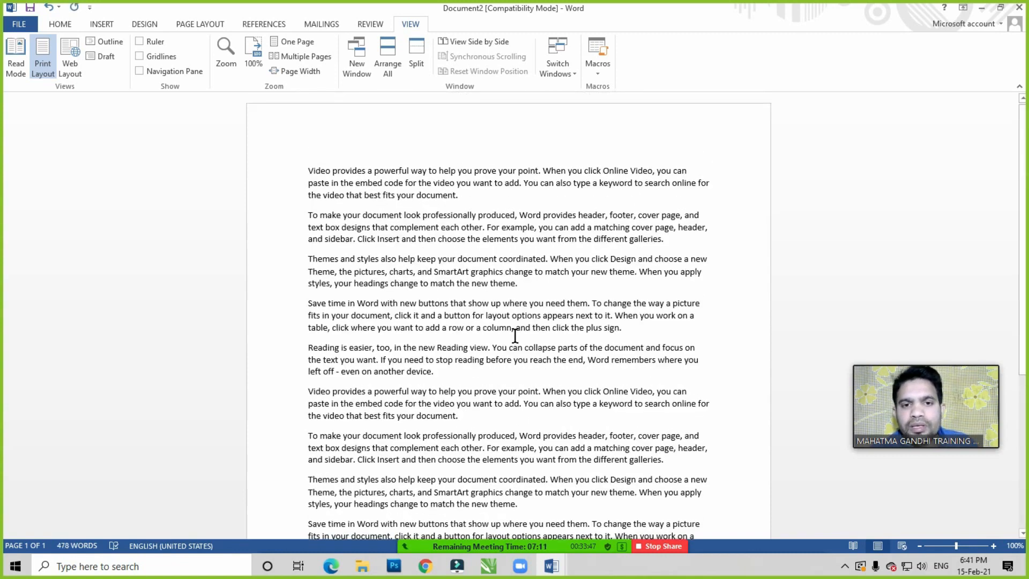
{"action": "scroll", "coordinate": [412, 311], "scroll_direction": "down", "scroll_amount": 4}
{"action": "scroll", "coordinate": [422, 311], "scroll_direction": "up", "scroll_amount": 4}
{"action": "left_click", "coordinate": [453, 210]}
{"action": "left_click", "coordinate": [479, 192]}
Save the new document to the computer's Desktop as a Word Document named Document 1
{"action": "left_click", "coordinate": [18, 24]}
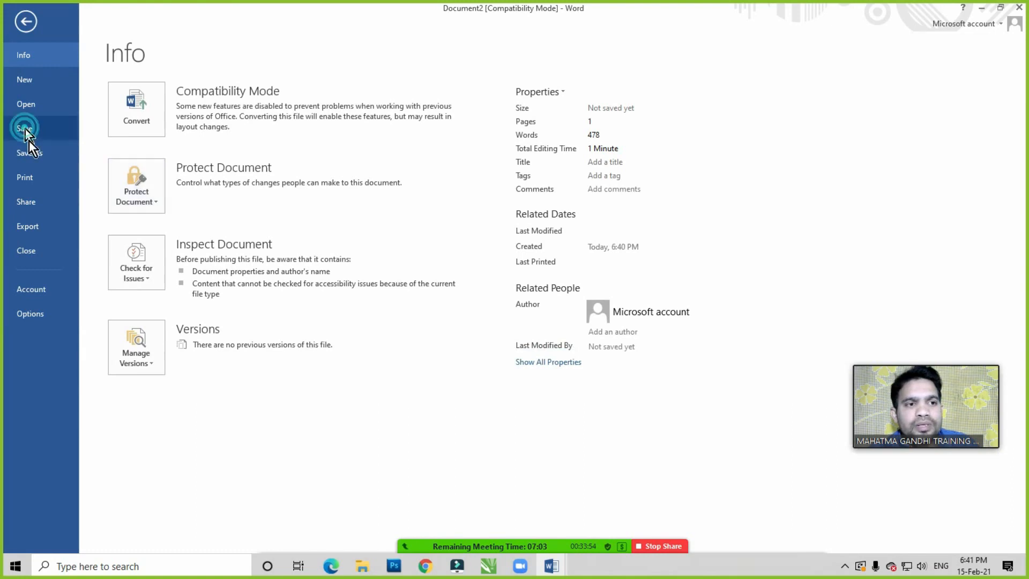
{"action": "left_click", "coordinate": [29, 137]}
{"action": "left_click", "coordinate": [316, 185]}
{"action": "left_click", "coordinate": [736, 97]}
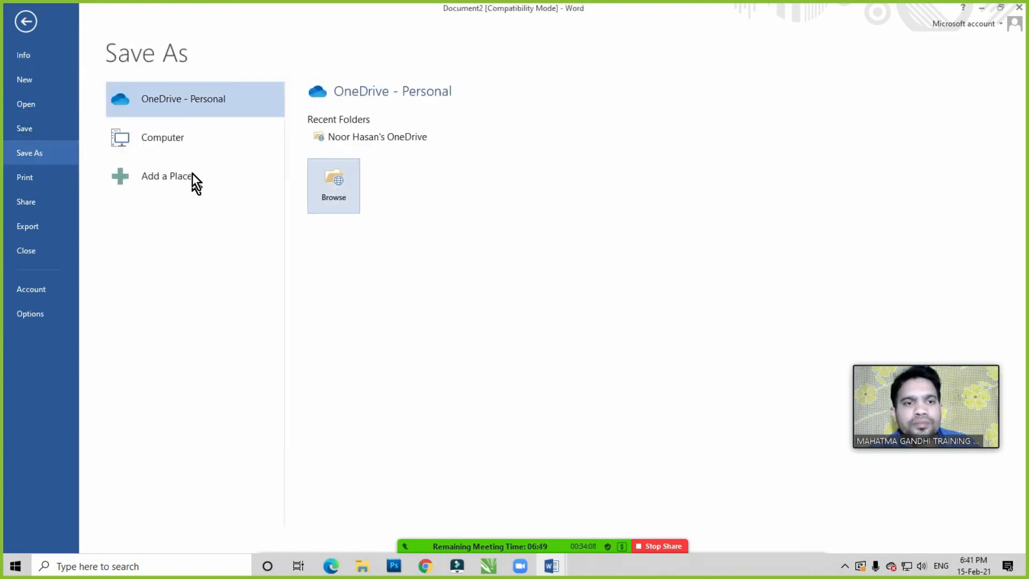
{"action": "left_click", "coordinate": [140, 137]}
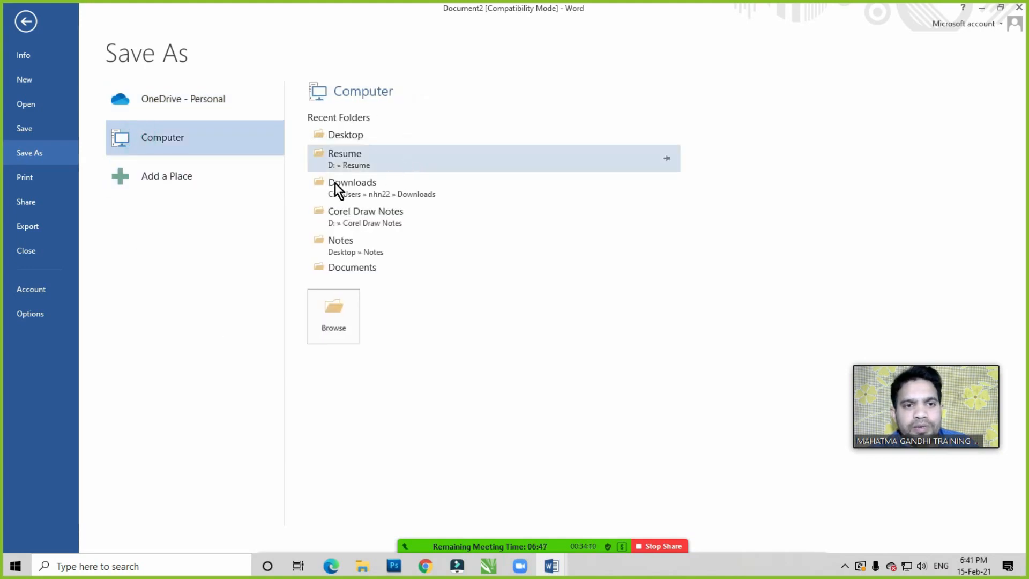
{"action": "left_click", "coordinate": [337, 320]}
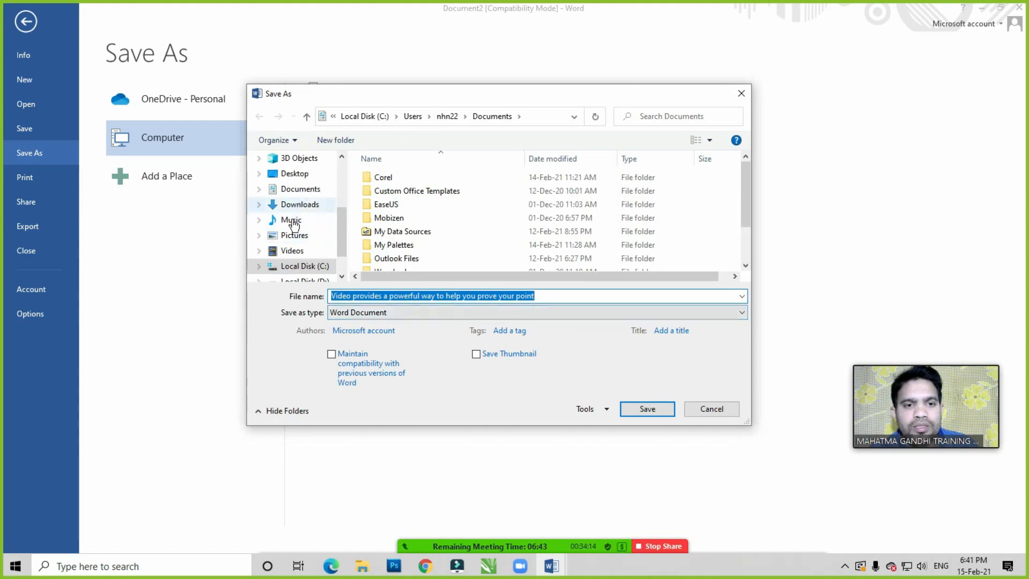
{"action": "left_click", "coordinate": [294, 174]}
{"action": "left_click", "coordinate": [542, 296]}
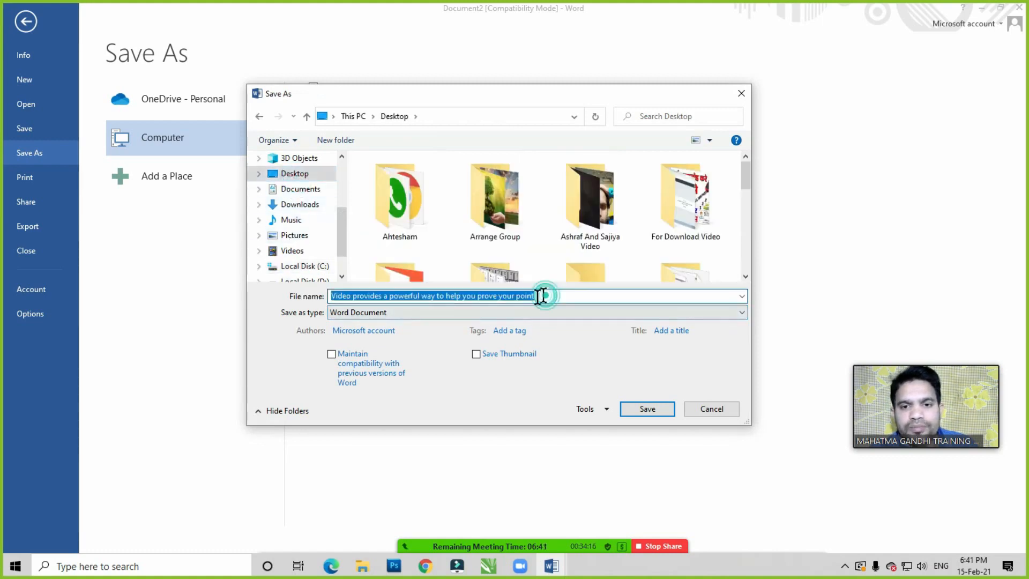
{"action": "type", "text": "Document 1"}
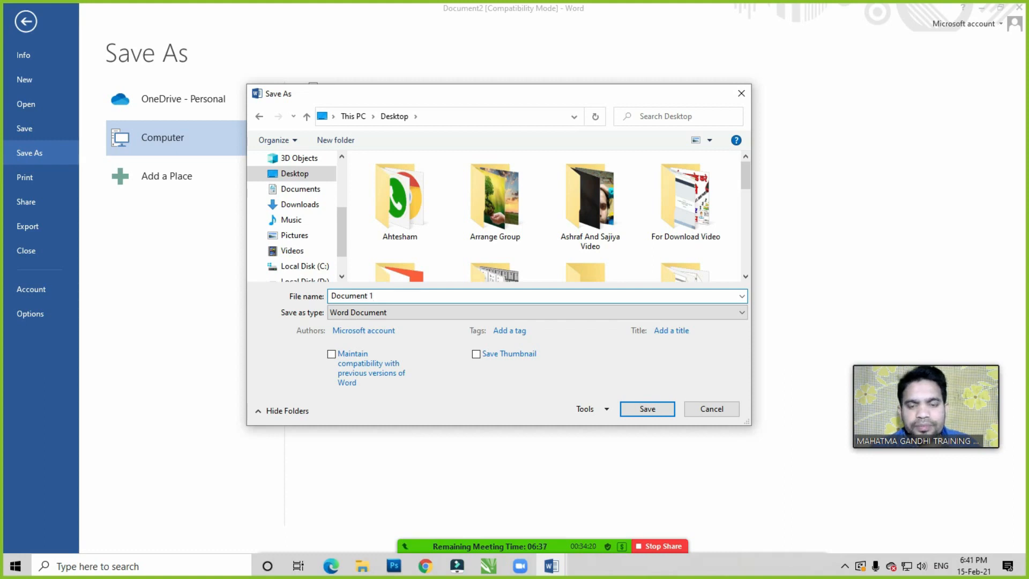
{"action": "left_click", "coordinate": [649, 410]}
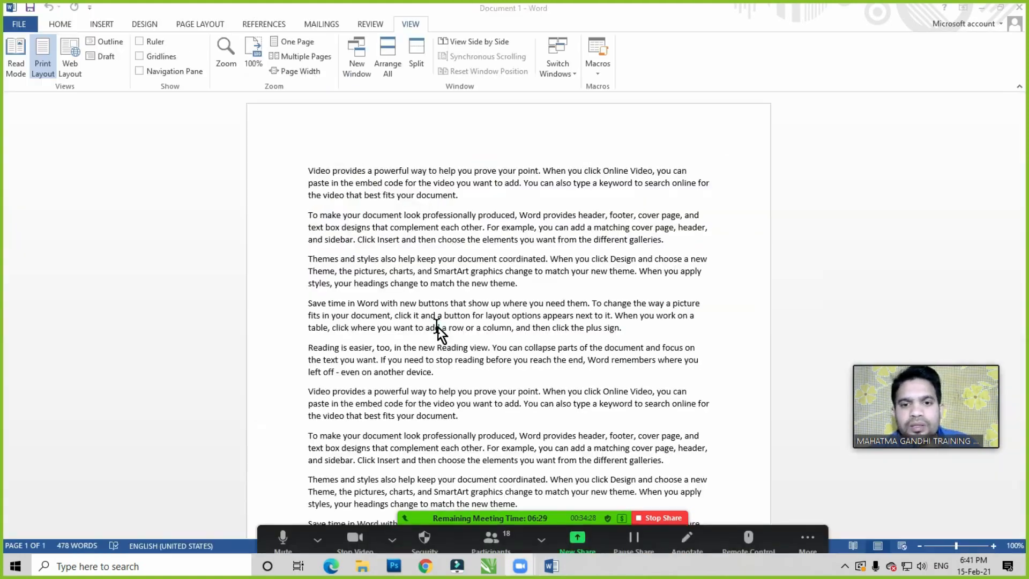
{"action": "left_click", "coordinate": [510, 234]}
{"action": "left_click", "coordinate": [444, 275]}
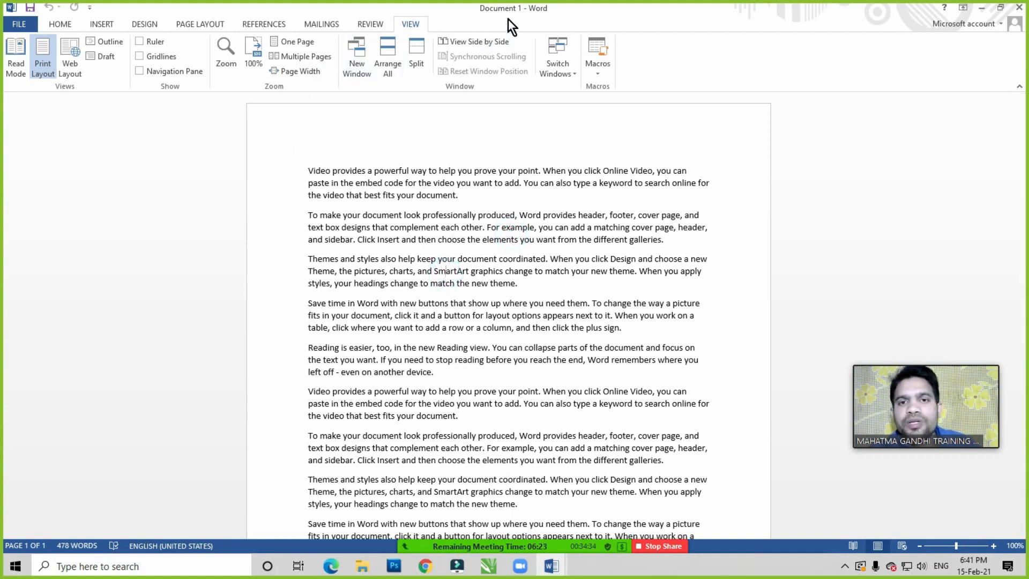
{"action": "left_click", "coordinate": [489, 239]}
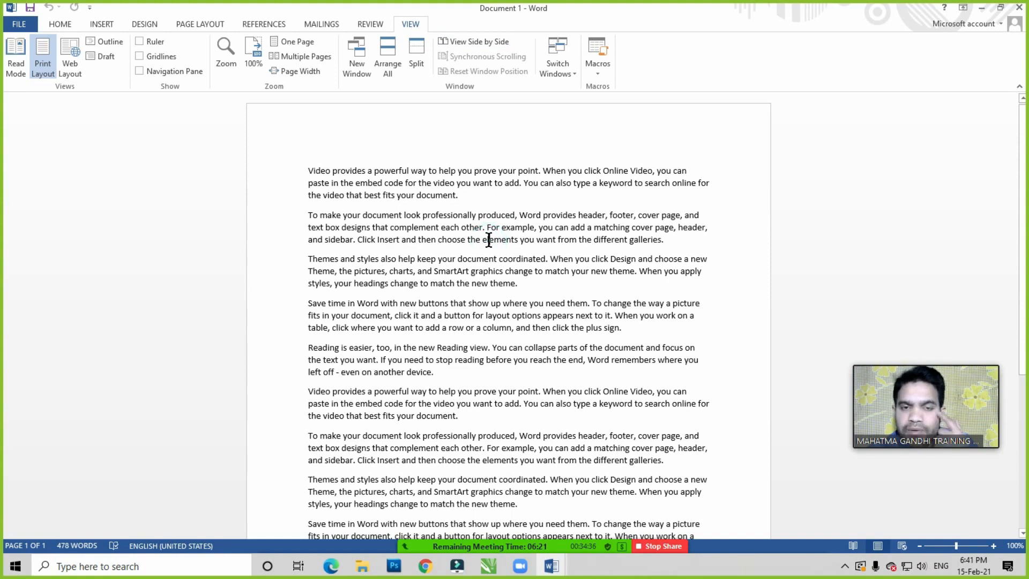
{"action": "scroll", "coordinate": [489, 240], "scroll_direction": "down", "scroll_amount": 4}
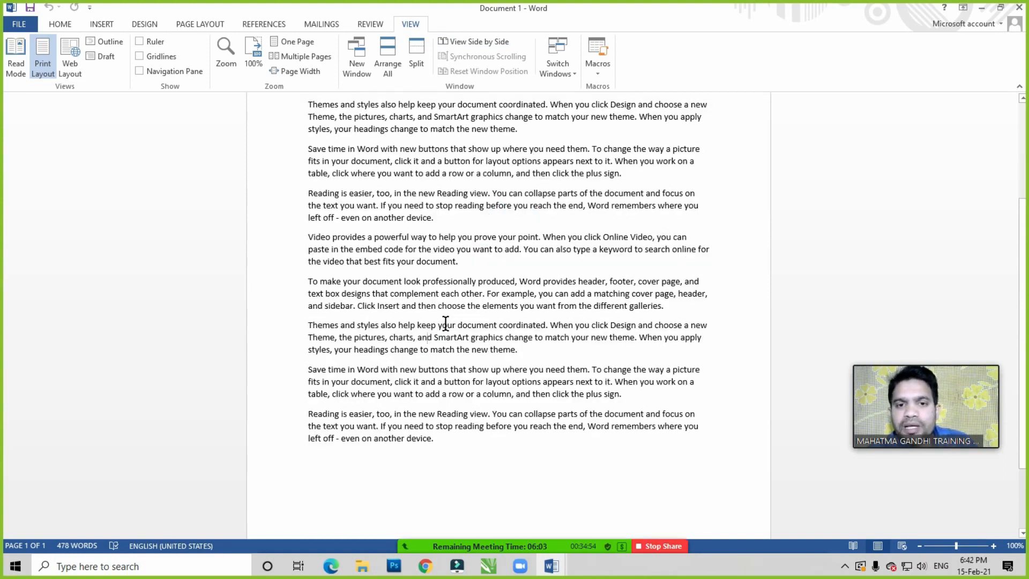
{"action": "scroll", "coordinate": [452, 375], "scroll_direction": "up", "scroll_amount": 4}
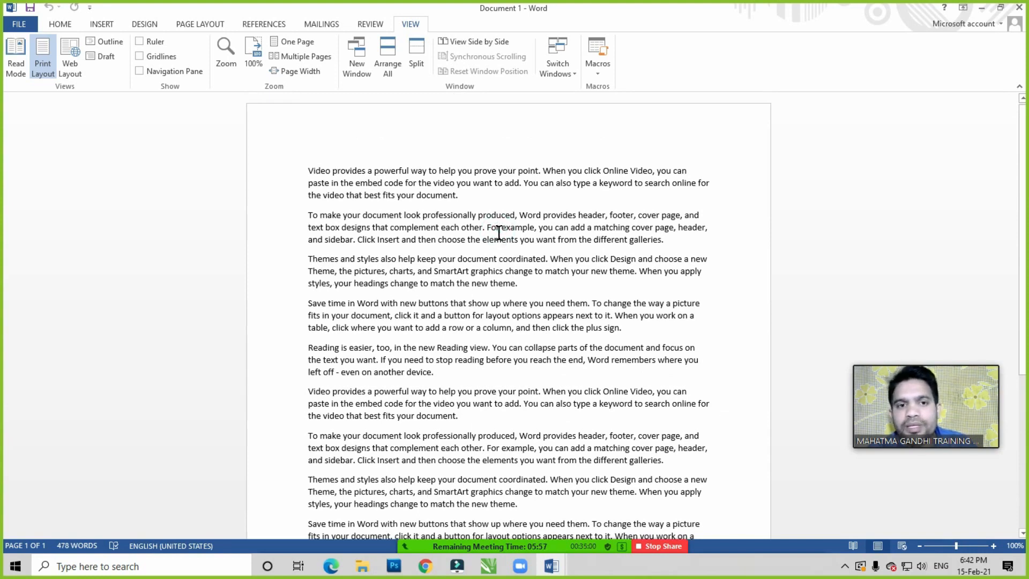
Select all the sample paragraphs in Document 1 and copy them
{"action": "scroll", "coordinate": [499, 232], "scroll_direction": "down", "scroll_amount": 5}
{"action": "scroll", "coordinate": [499, 301], "scroll_direction": "up", "scroll_amount": 4}
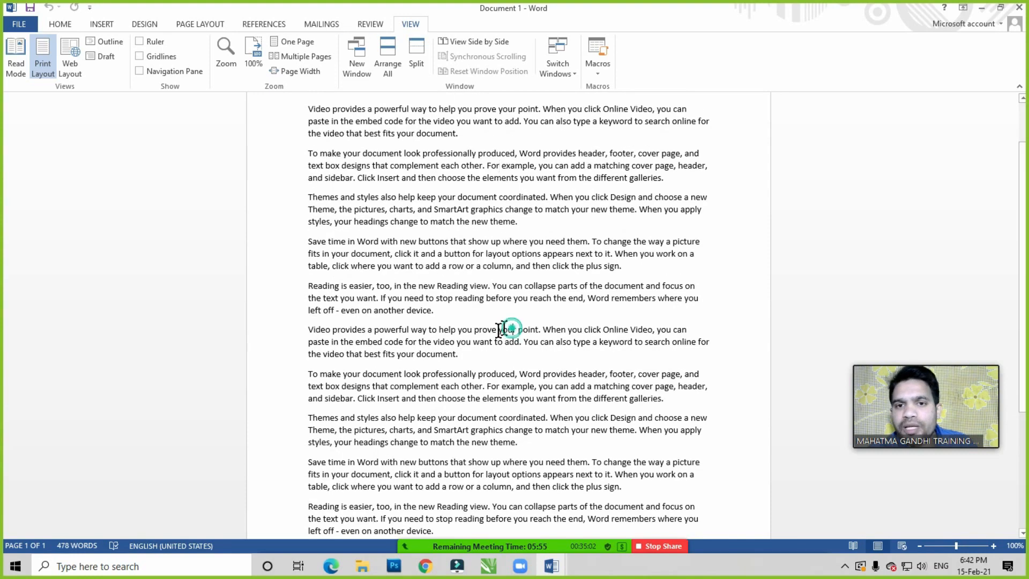
{"action": "left_click_drag", "start_coordinate": [306, 105], "coordinate": [450, 367]}
{"action": "left_click", "coordinate": [96, 25]}
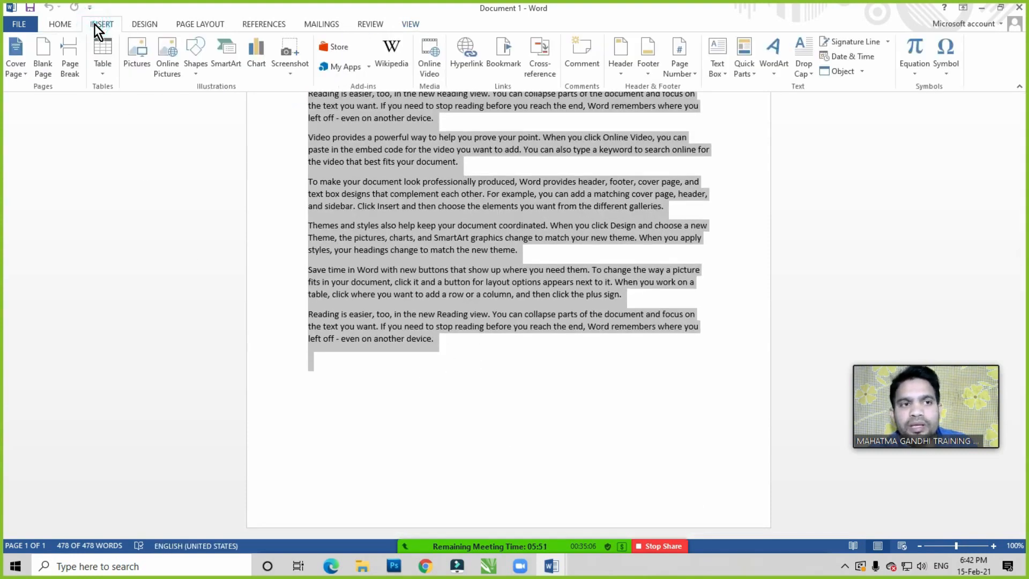
{"action": "left_click", "coordinate": [63, 25]}
{"action": "left_click", "coordinate": [50, 57]}
{"action": "left_click", "coordinate": [563, 284]}
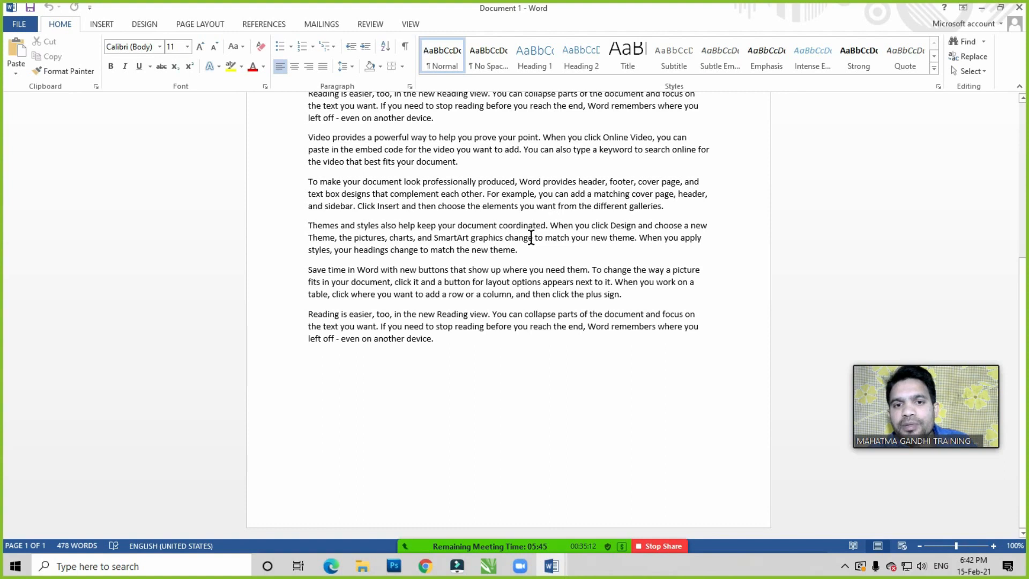
Open a second window of Document 1 with the New Window command
{"action": "scroll", "coordinate": [442, 355], "scroll_direction": "up", "scroll_amount": 15}
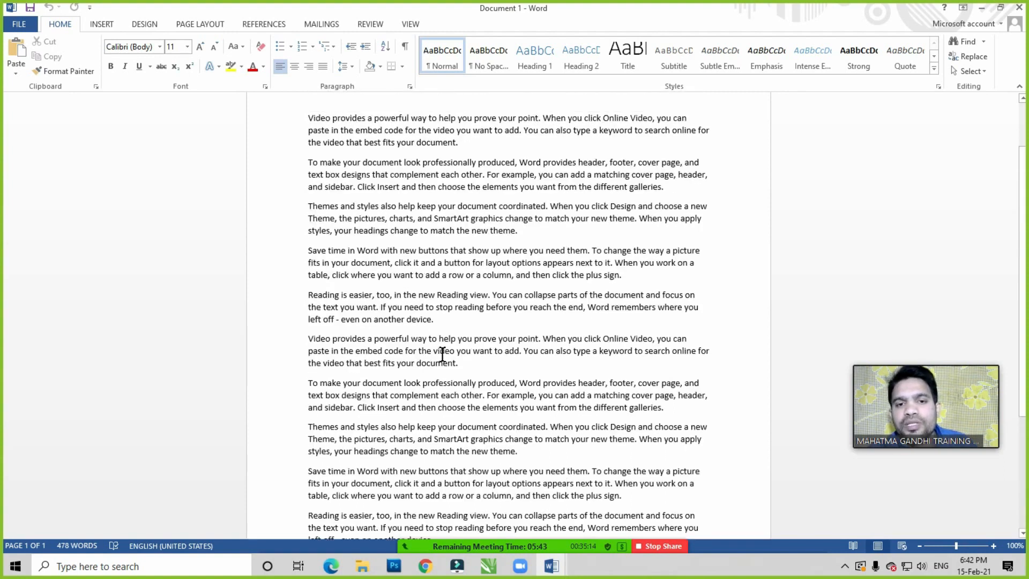
{"action": "left_click", "coordinate": [436, 172]}
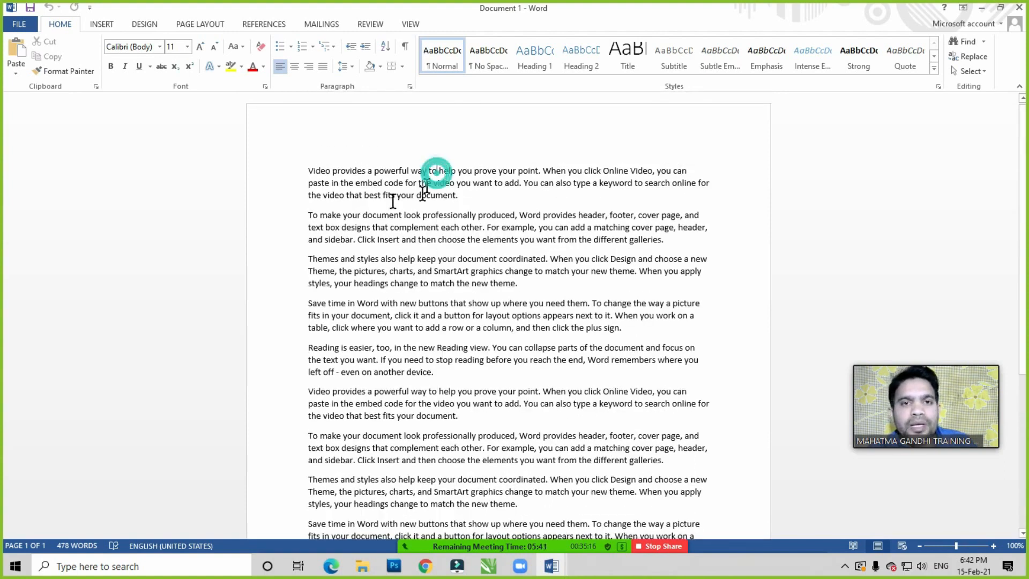
{"action": "left_click", "coordinate": [410, 24]}
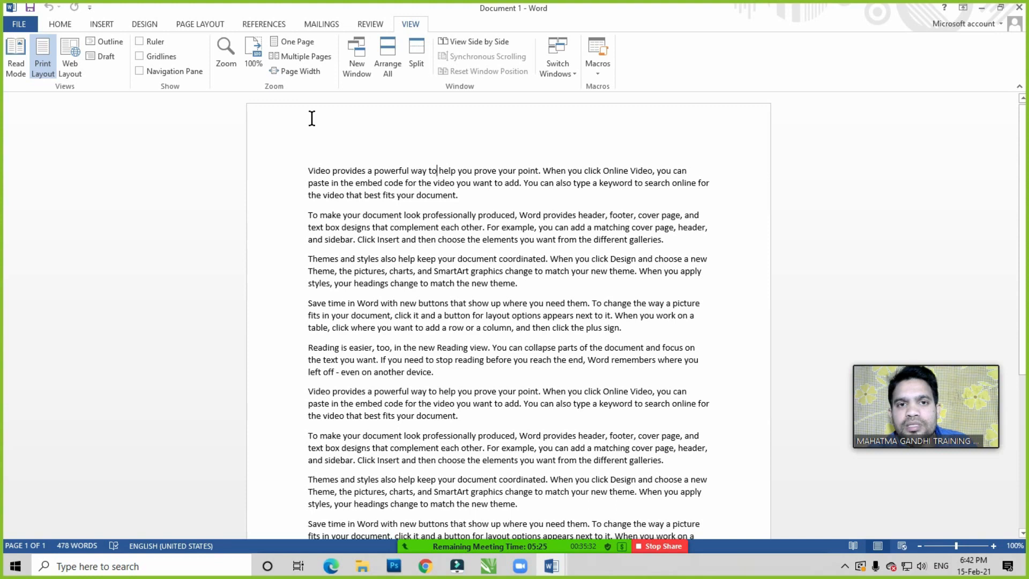
{"action": "left_click", "coordinate": [359, 60]}
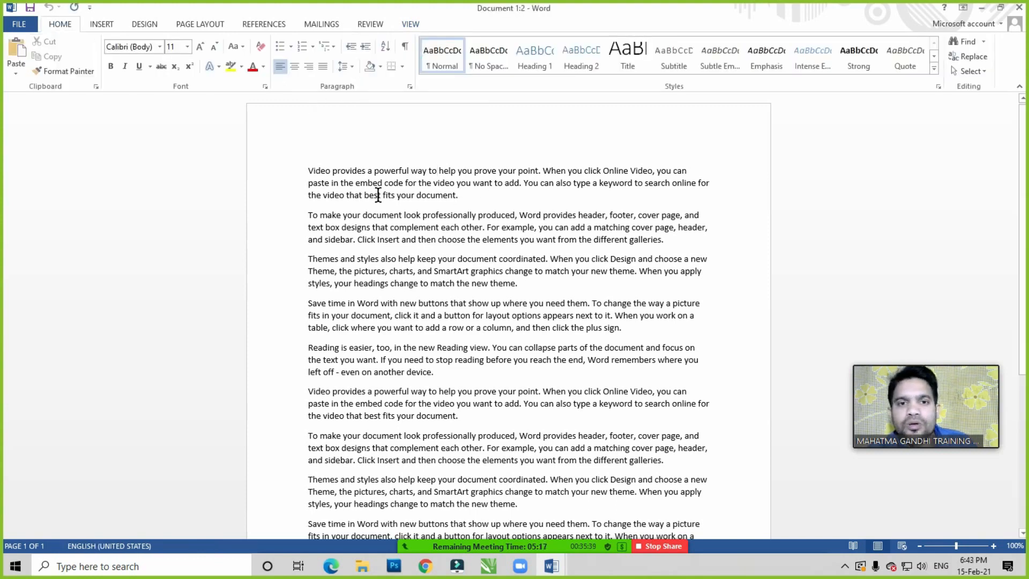
Float the second Document 1 window over the original to show both copies, and maximize it again with its View commands displayed
{"action": "left_click_drag", "start_coordinate": [688, 26], "coordinate": [801, 49]}
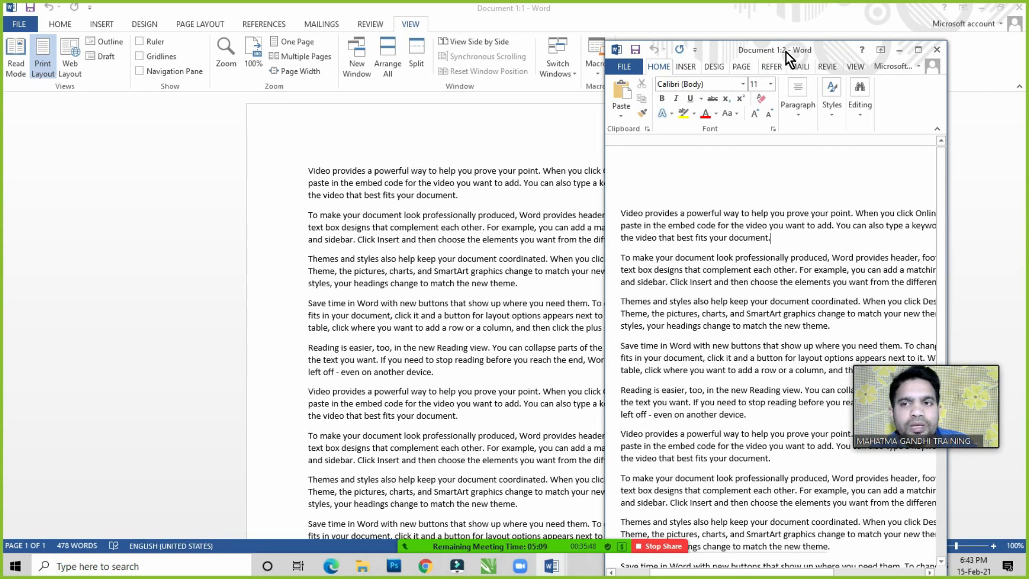
{"action": "left_click_drag", "start_coordinate": [763, 53], "coordinate": [768, 43]}
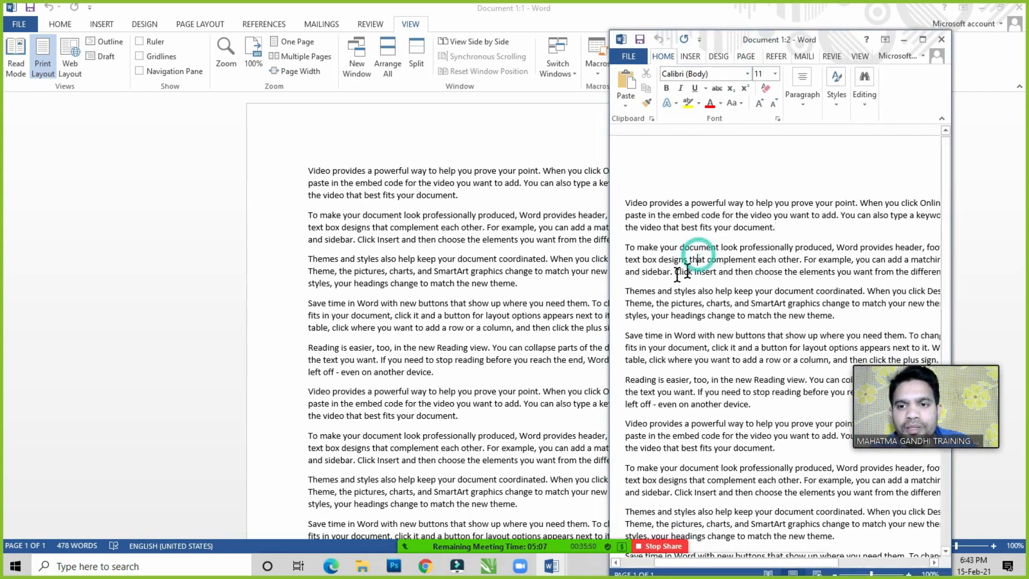
{"action": "left_click_drag", "start_coordinate": [646, 194], "coordinate": [698, 292]}
{"action": "left_click", "coordinate": [698, 292]}
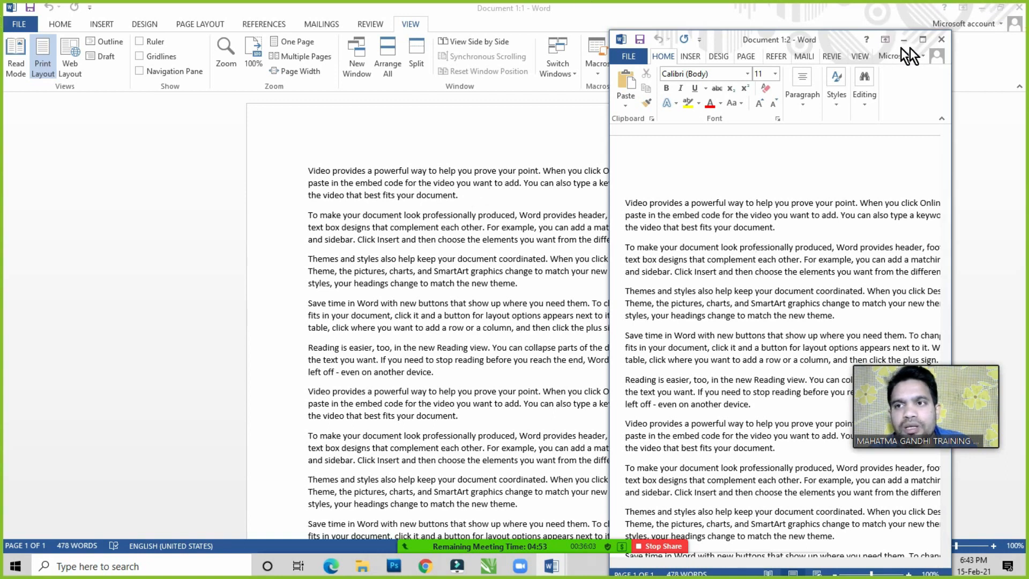
{"action": "left_click", "coordinate": [924, 40]}
{"action": "scroll", "coordinate": [535, 315], "scroll_direction": "down", "scroll_amount": 7}
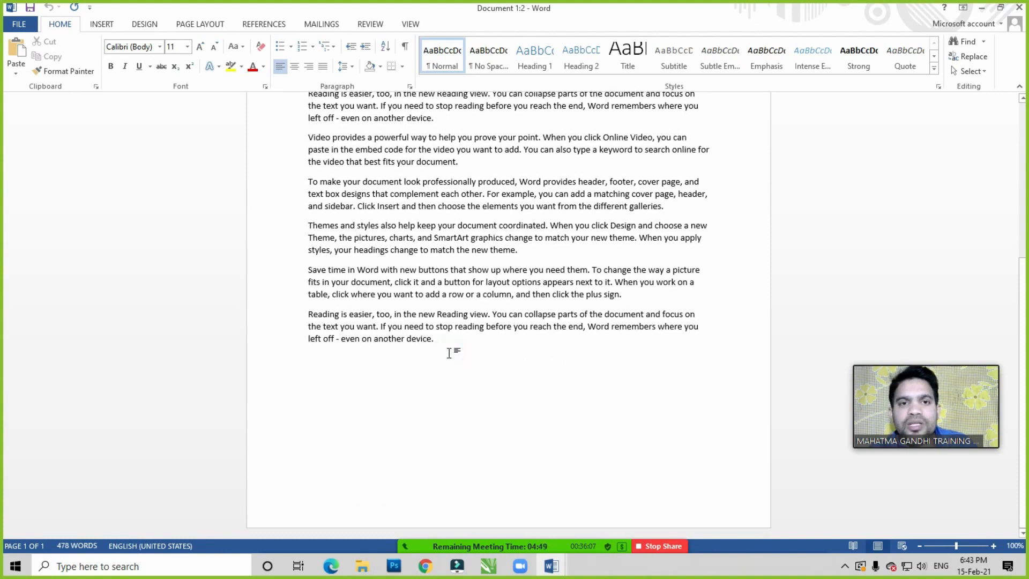
{"action": "left_click", "coordinate": [410, 24]}
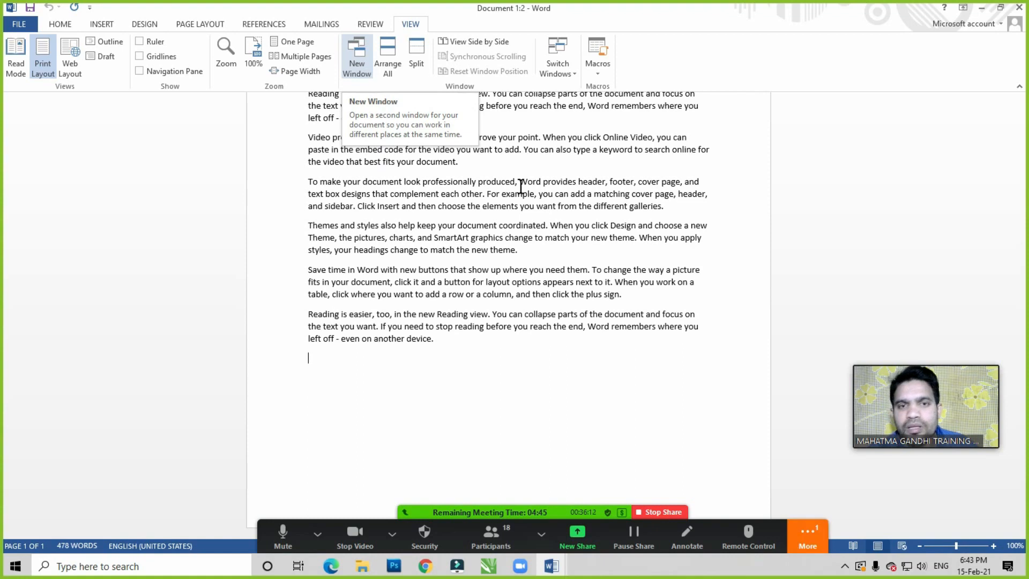
Read the latest direct message in the Zoom meeting chat and close the chat window
{"action": "left_click", "coordinate": [809, 533]}
{"action": "left_click", "coordinate": [818, 333]}
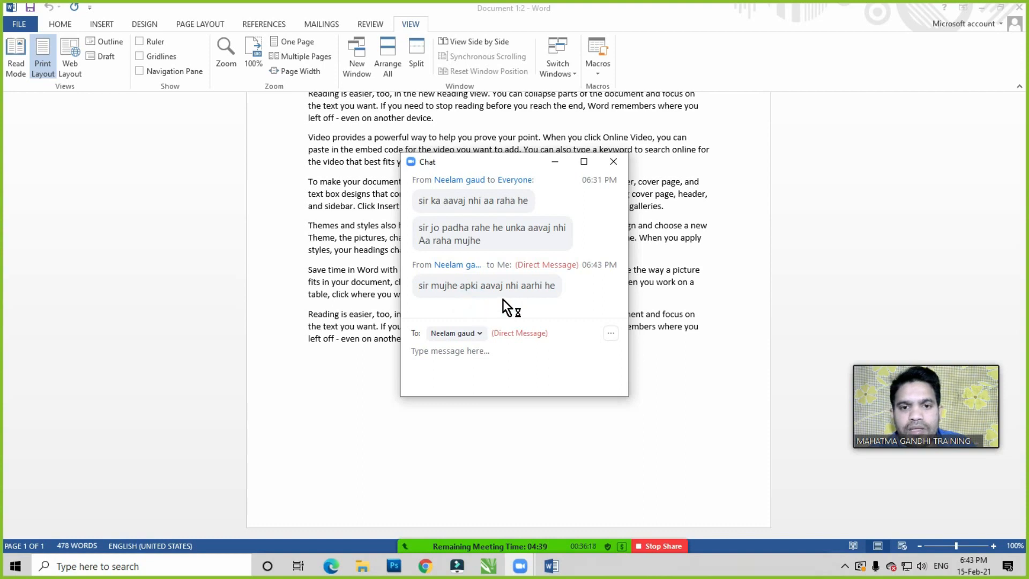
{"action": "left_click", "coordinate": [613, 162]}
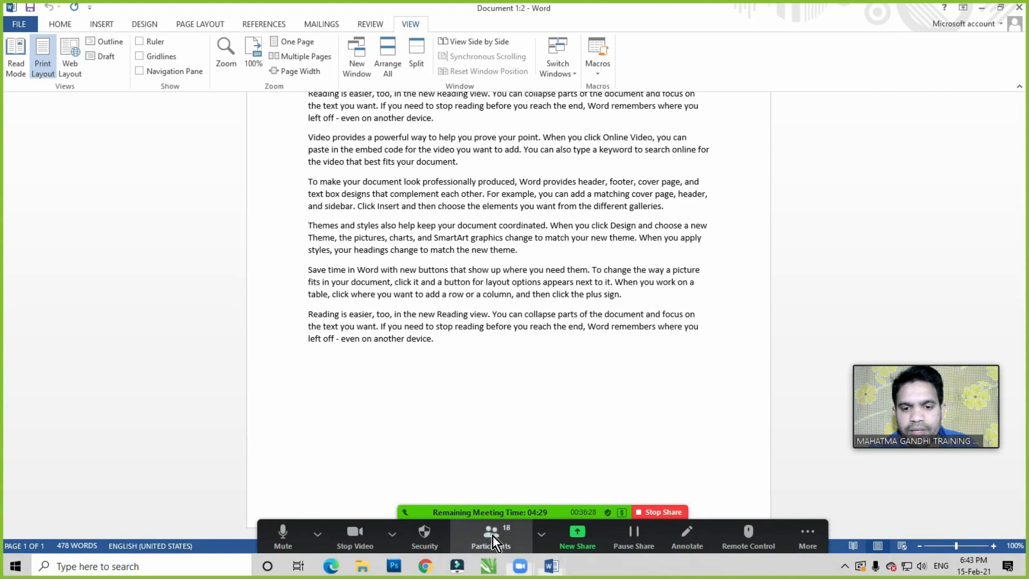
Ask all Zoom meeting participants to unmute from the participants list, and close the list
{"action": "left_click", "coordinate": [492, 535]}
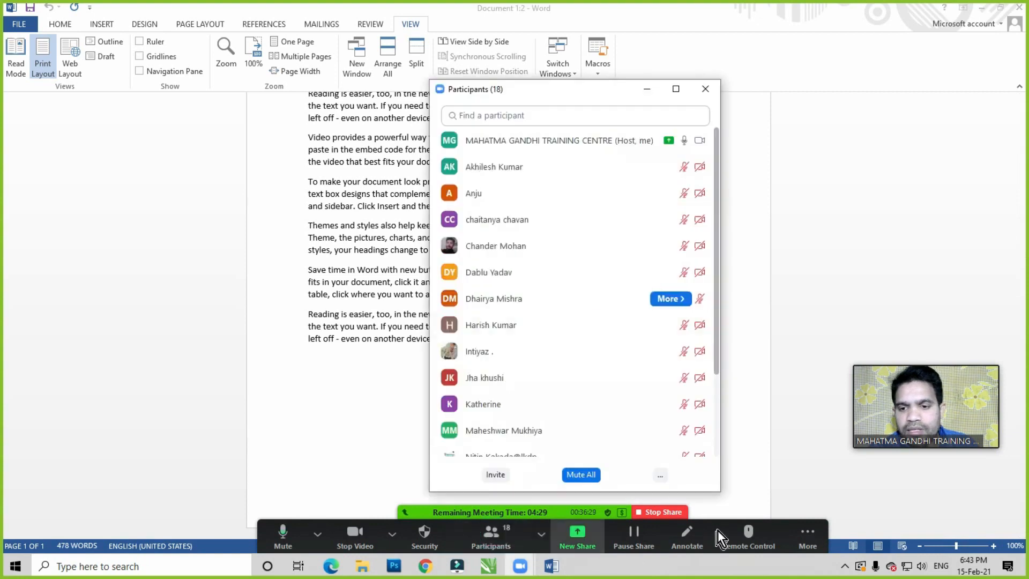
{"action": "left_click", "coordinate": [660, 475]}
{"action": "left_click", "coordinate": [684, 446]}
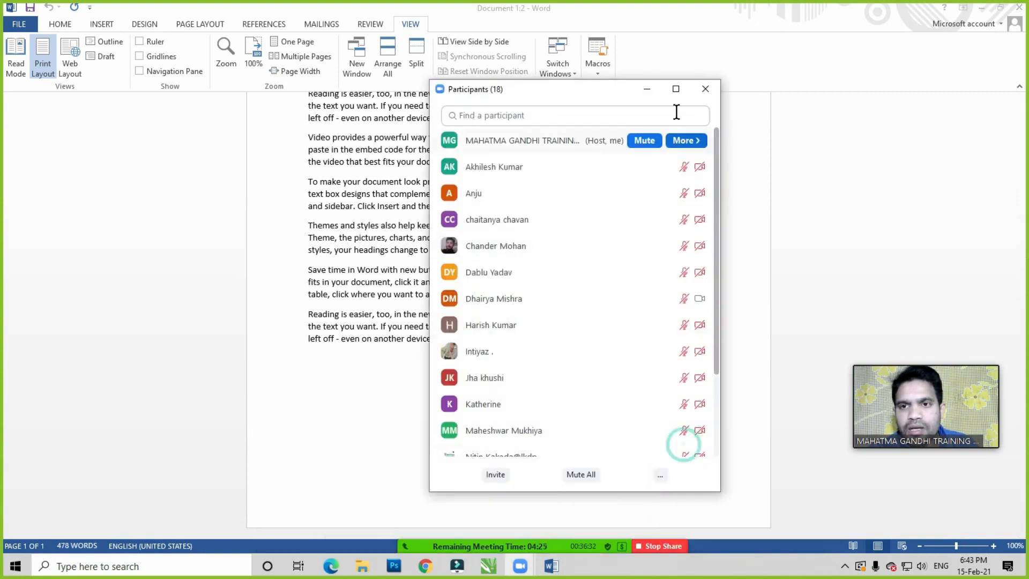
{"action": "left_click", "coordinate": [706, 89]}
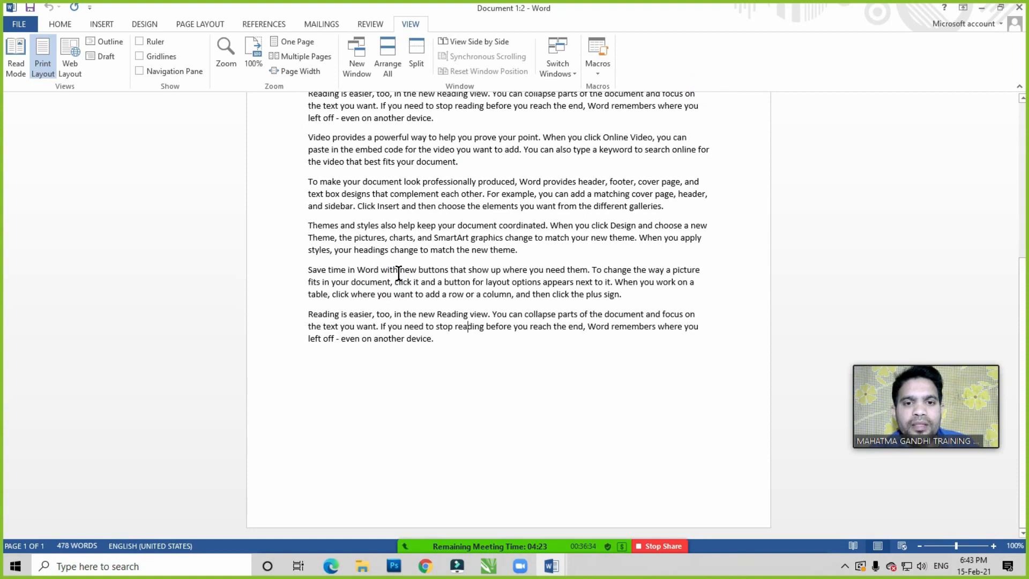
Mute all current and new Zoom participants without allowing them to unmute themselves, and close the participants list
{"action": "mouse_move", "coordinate": [487, 542]}
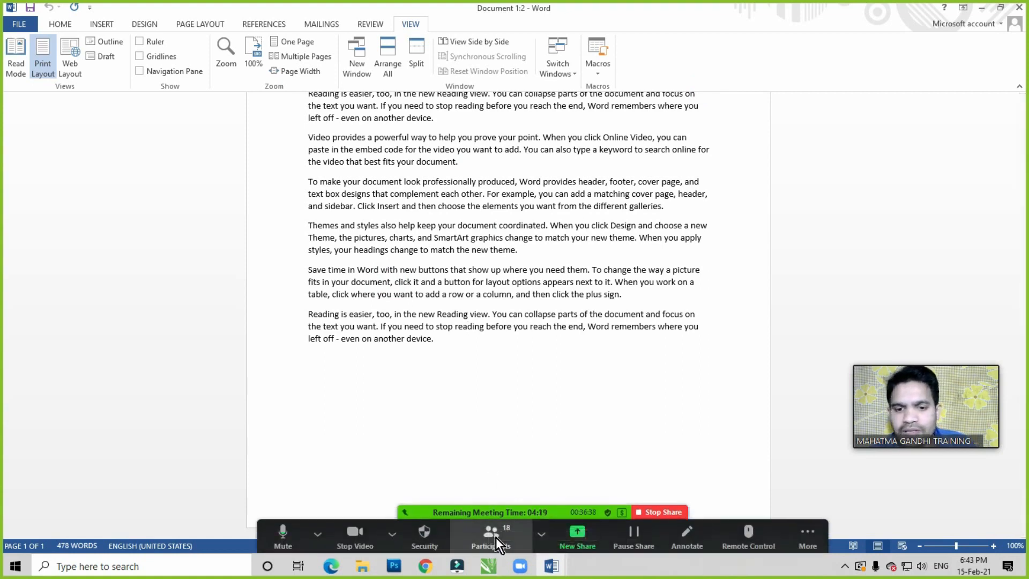
{"action": "left_click", "coordinate": [496, 536]}
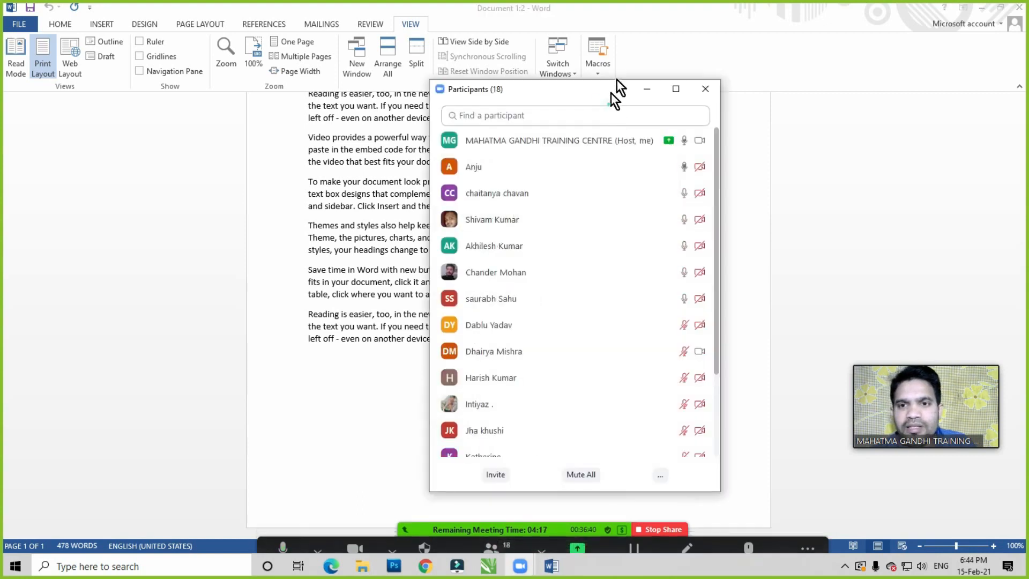
{"action": "left_click", "coordinate": [585, 475]}
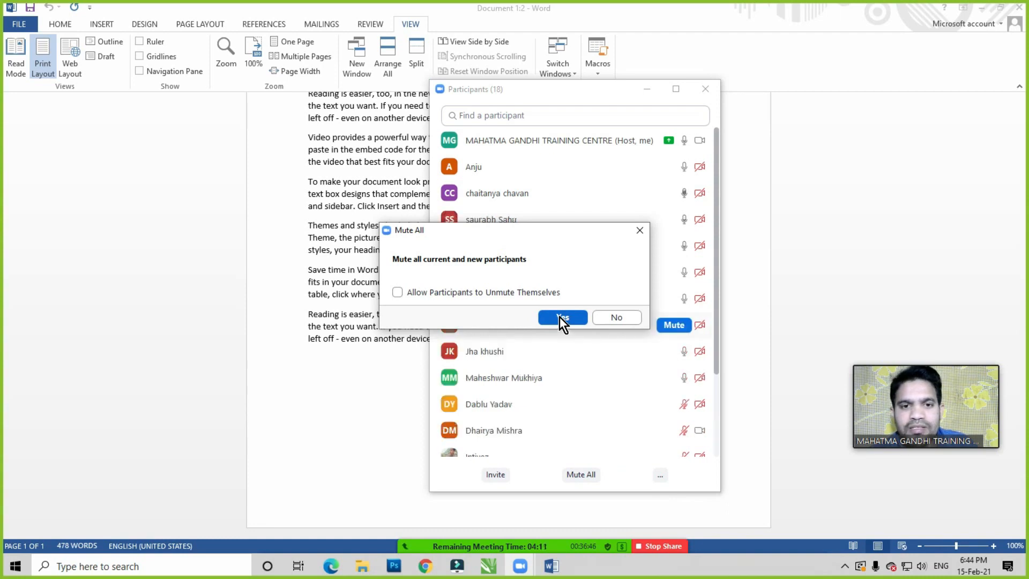
{"action": "left_click", "coordinate": [559, 317]}
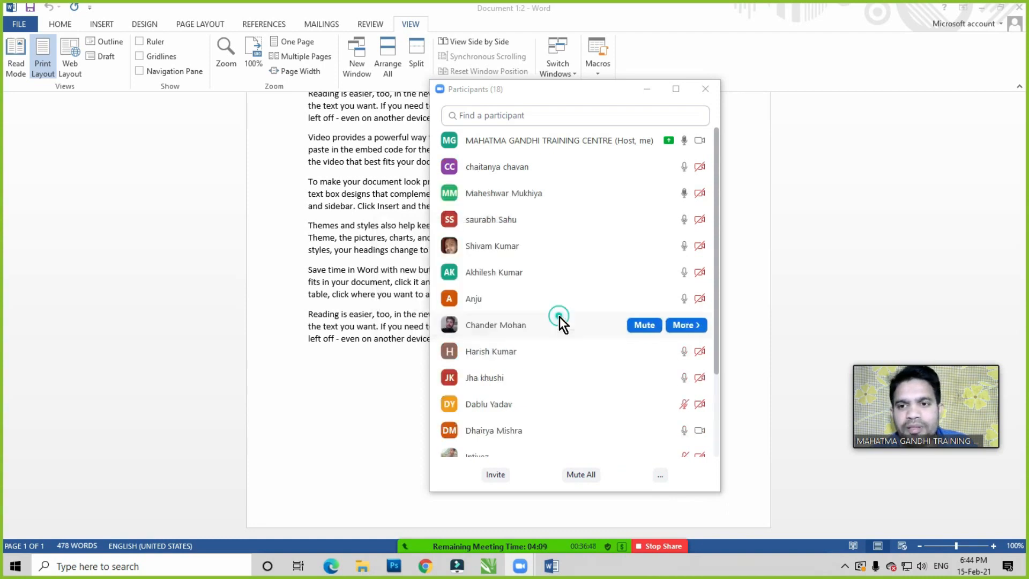
{"action": "left_click", "coordinate": [706, 89]}
{"action": "left_click", "coordinate": [402, 275]}
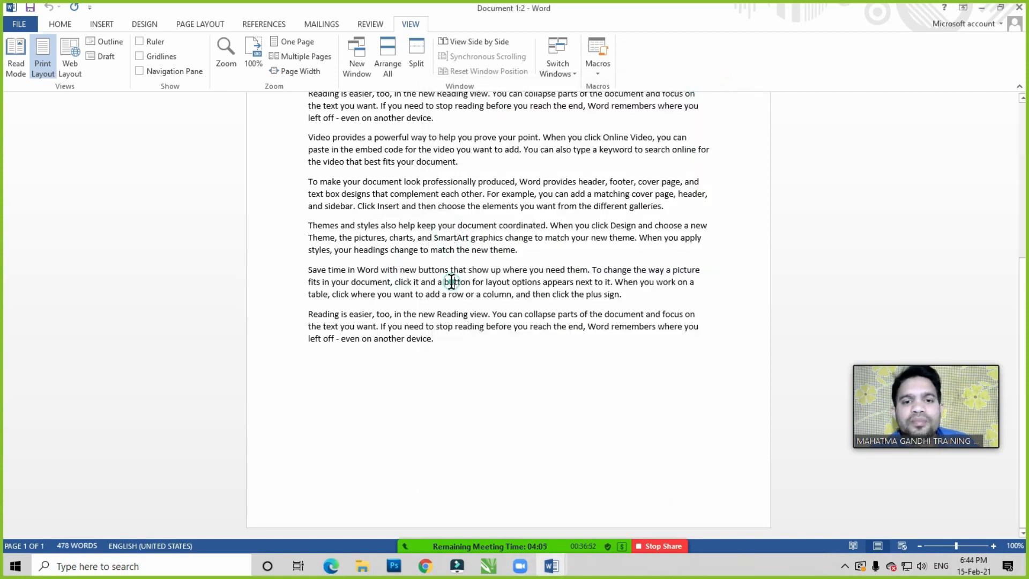
{"action": "left_click", "coordinate": [433, 340]}
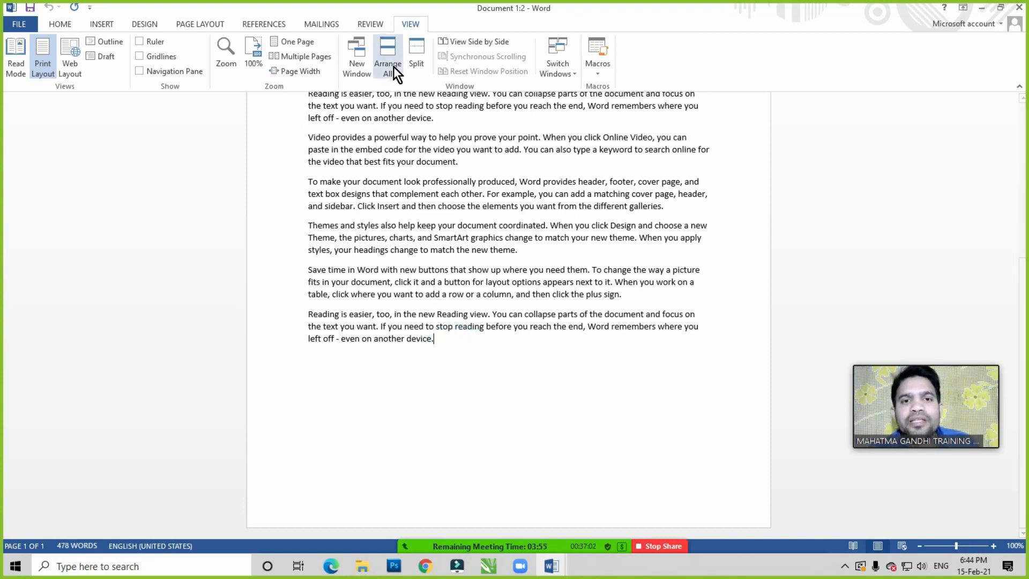
{"action": "left_click", "coordinate": [461, 341]}
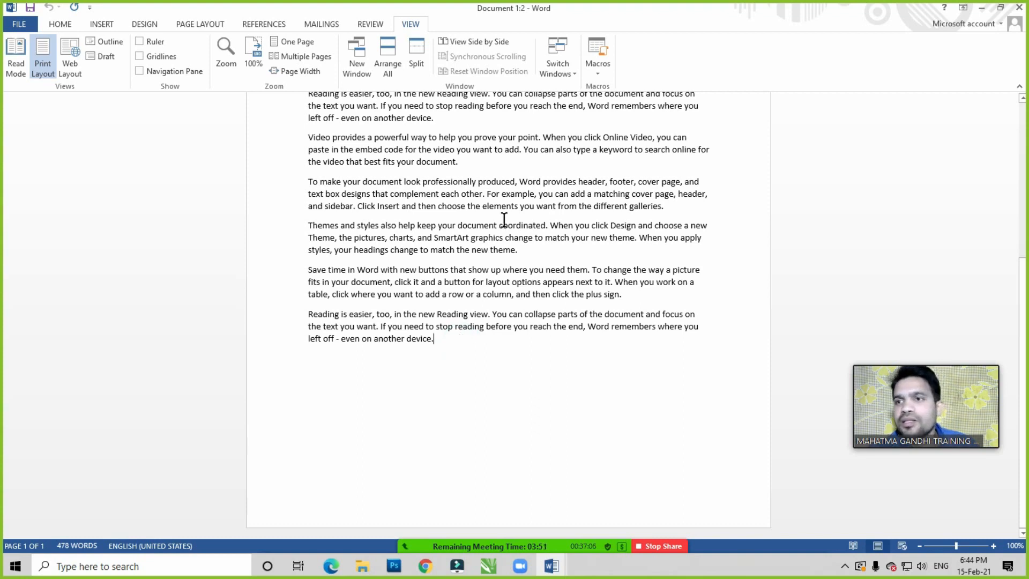
Restore the second Document 1 window to a smaller floating size, and close the original Document 1:1 window behind it
{"action": "double_click", "coordinate": [850, 8]}
{"action": "left_click_drag", "start_coordinate": [851, 9], "coordinate": [609, 230]}
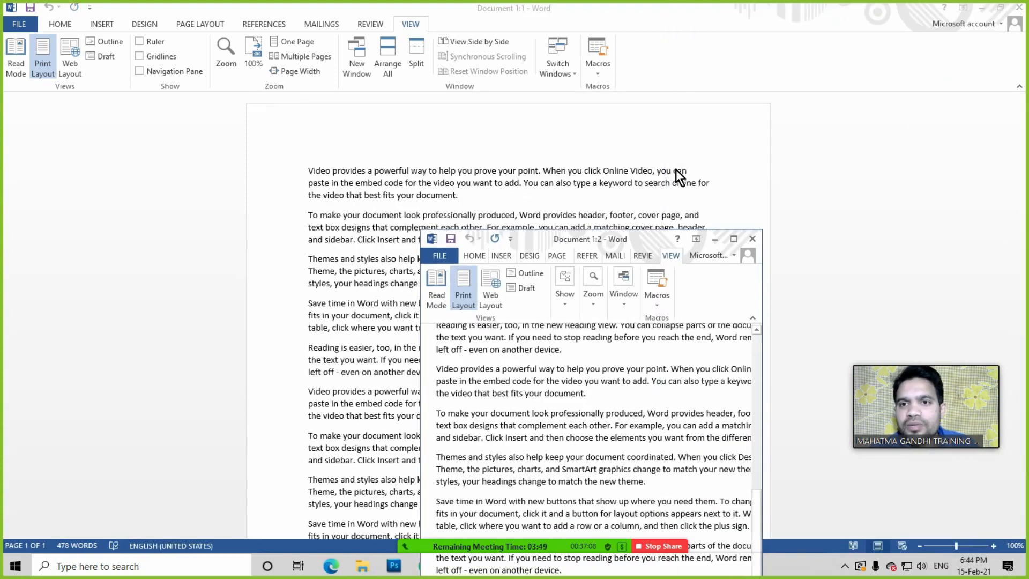
{"action": "left_click", "coordinate": [679, 156]}
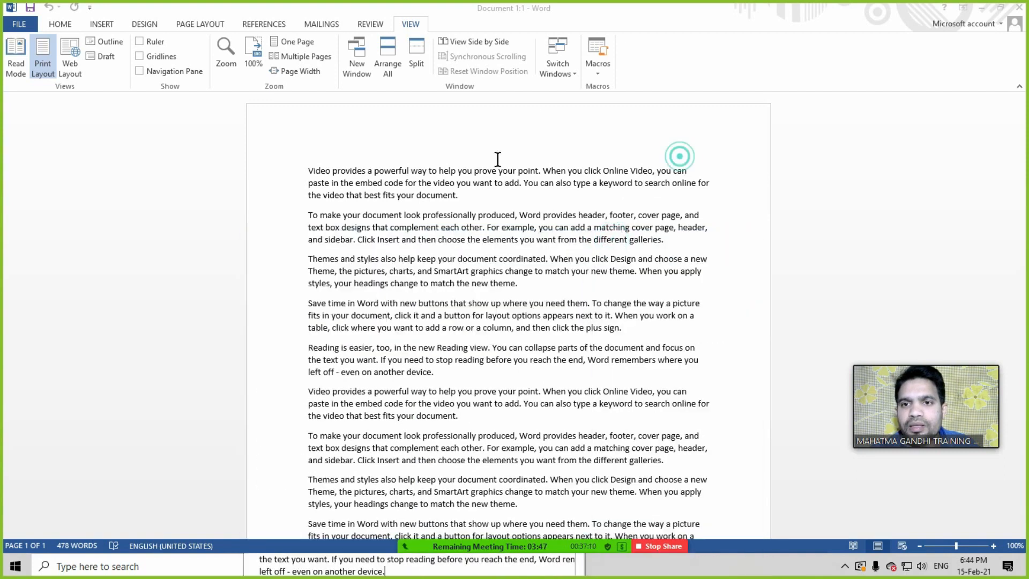
{"action": "left_click", "coordinate": [1019, 8]}
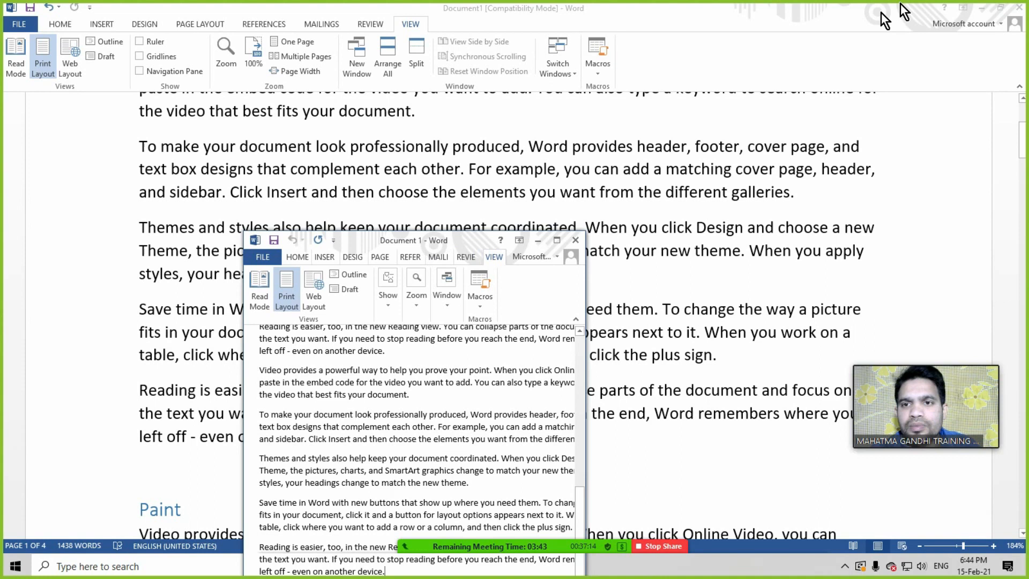
{"action": "left_click", "coordinate": [1019, 9]}
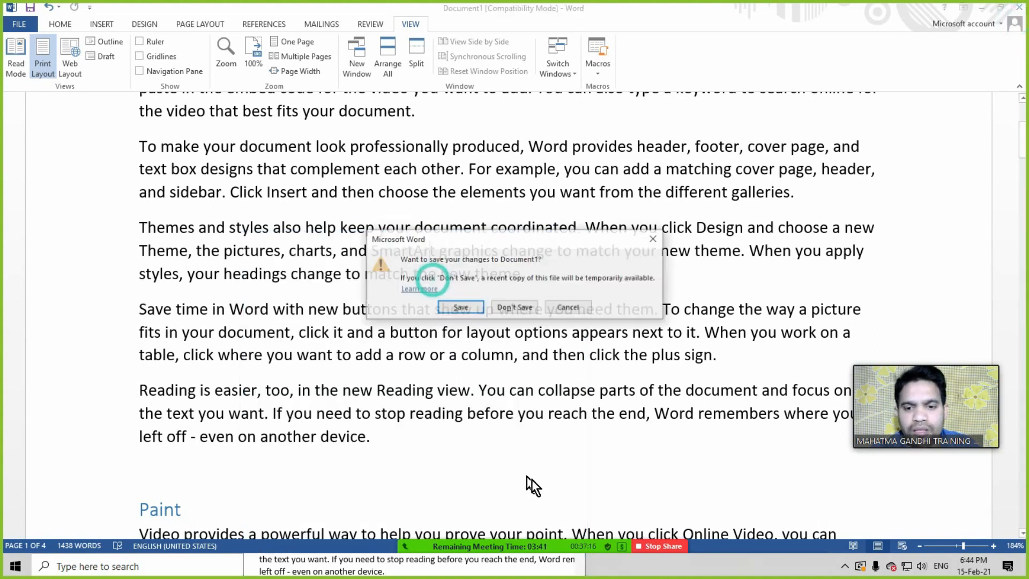
{"action": "left_click", "coordinate": [568, 307]}
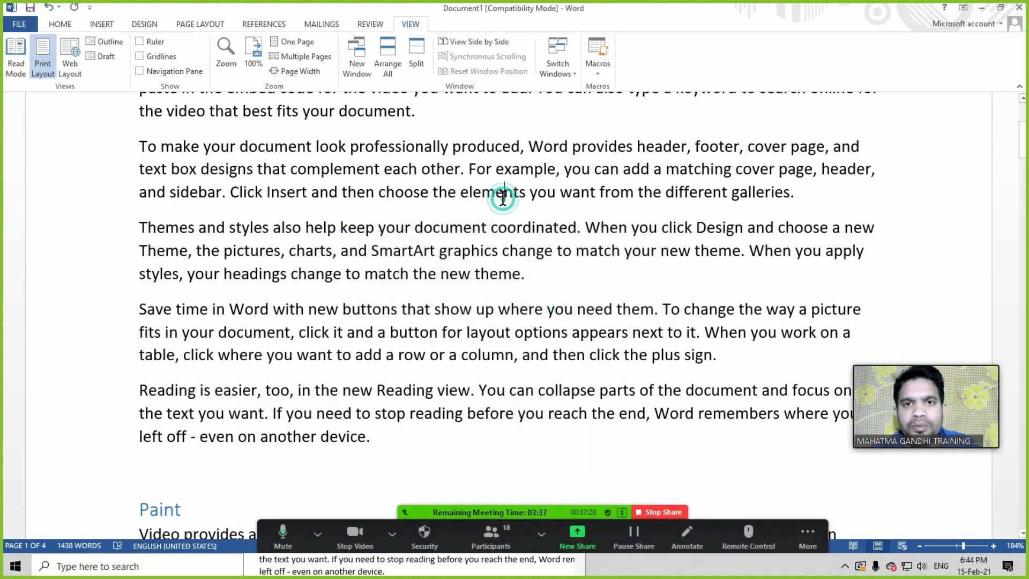
{"action": "scroll", "coordinate": [481, 270], "scroll_direction": "up", "scroll_amount": 4}
{"action": "scroll", "coordinate": [490, 262], "scroll_direction": "down", "scroll_amount": 17}
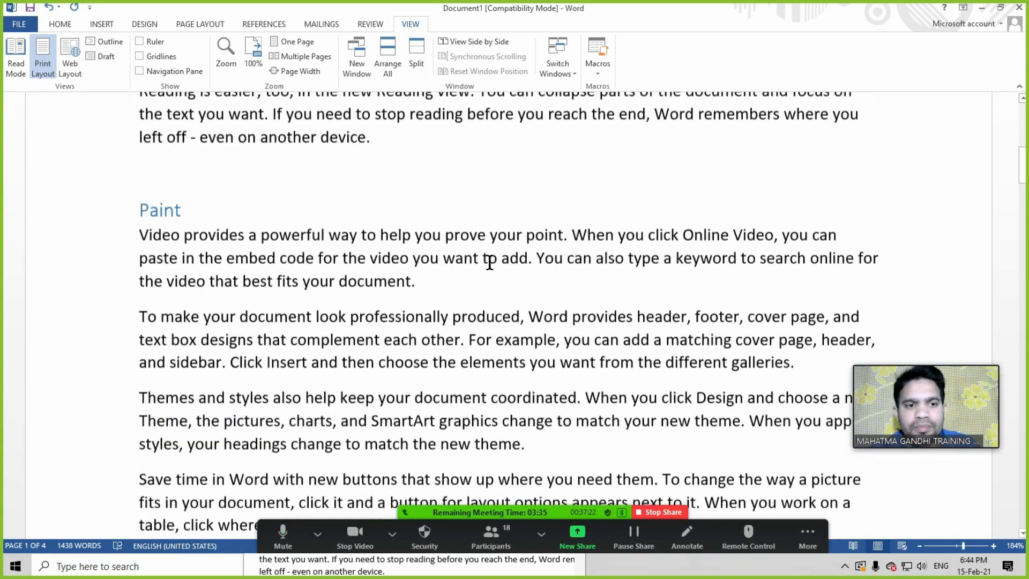
{"action": "scroll", "coordinate": [491, 263], "scroll_direction": "down", "scroll_amount": 5}
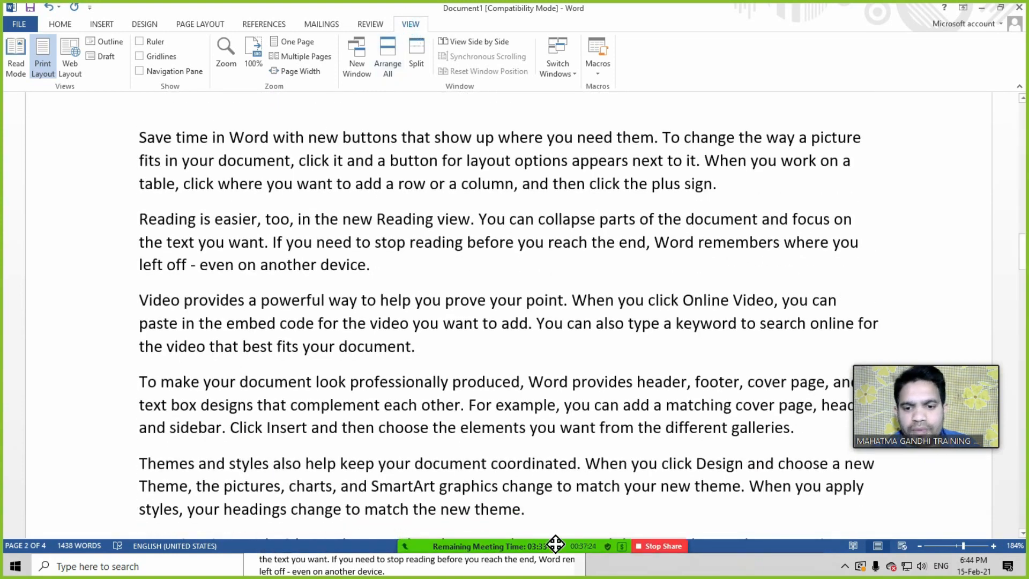
Close the compatibility-mode Document1 without saving its changes
{"action": "left_click", "coordinate": [644, 566]}
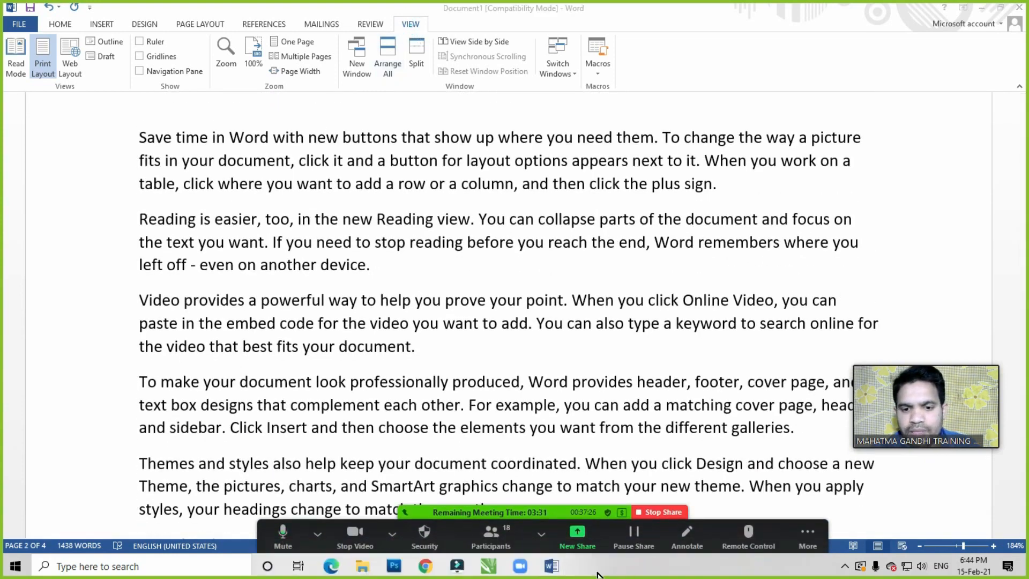
{"action": "mouse_move", "coordinate": [555, 571]}
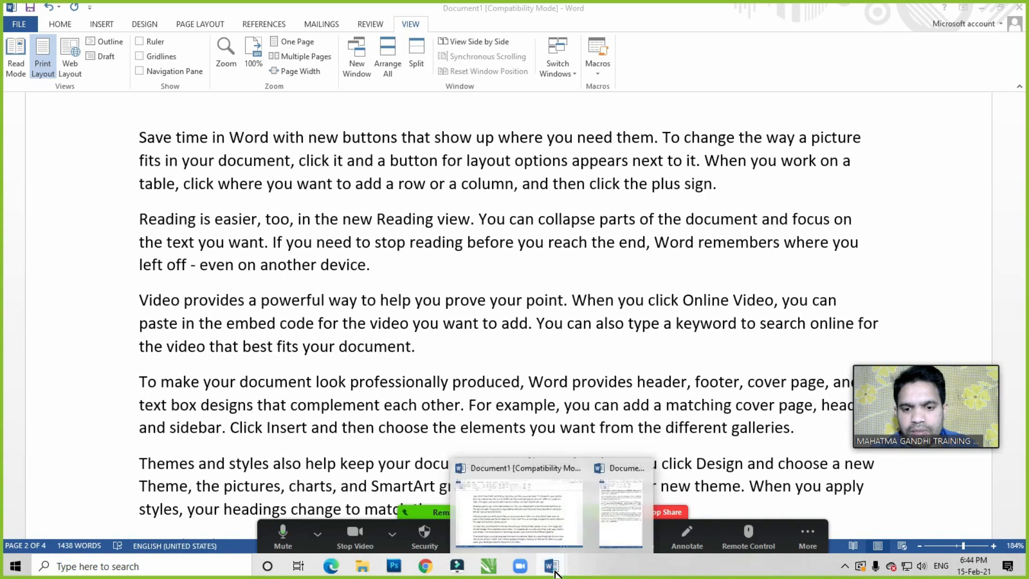
{"action": "left_click", "coordinate": [583, 464]}
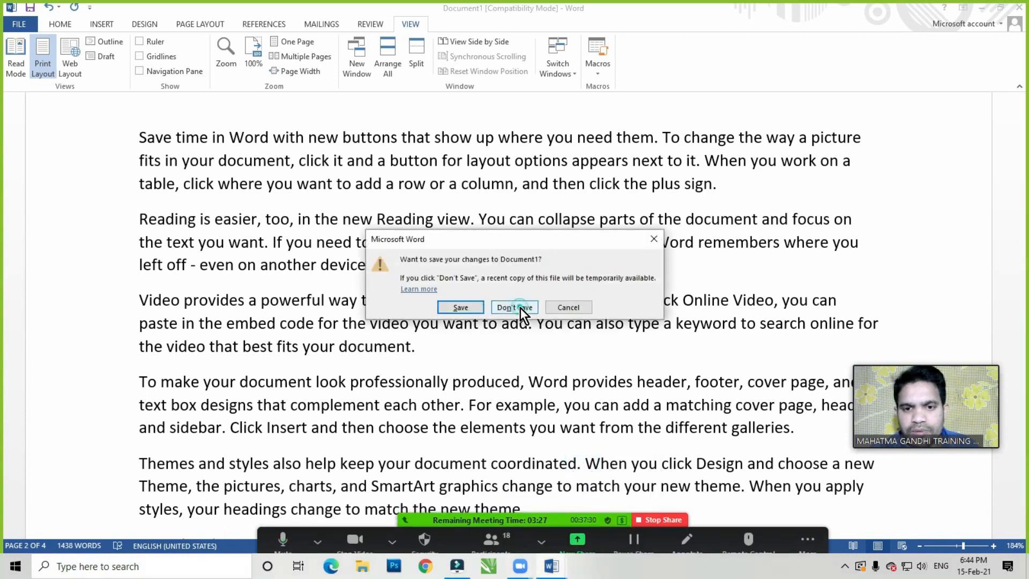
{"action": "left_click", "coordinate": [520, 307]}
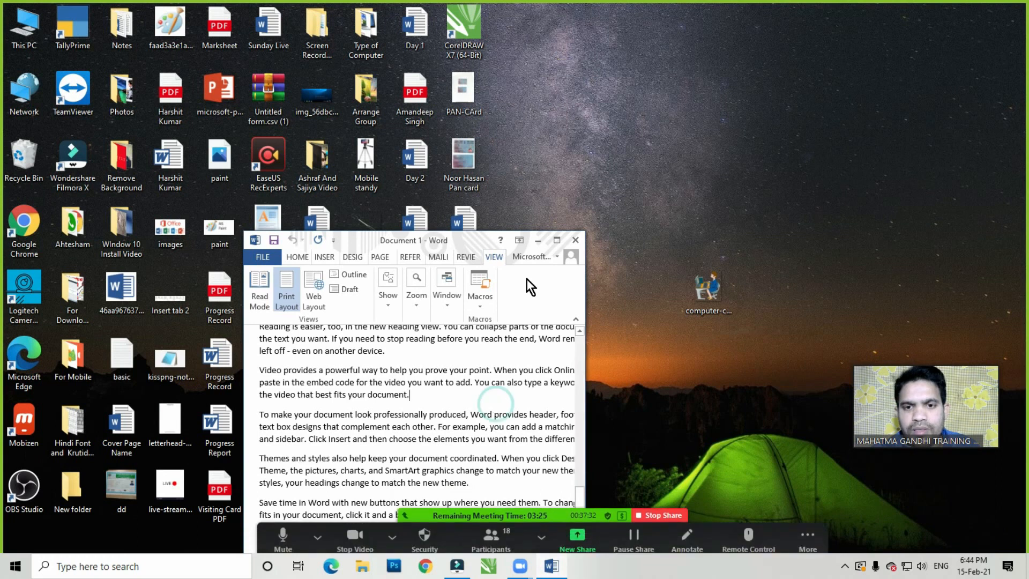
Open and dismiss Zoom's new-share selection, and maximize the floating Document 1 window
{"action": "left_click", "coordinate": [582, 543]}
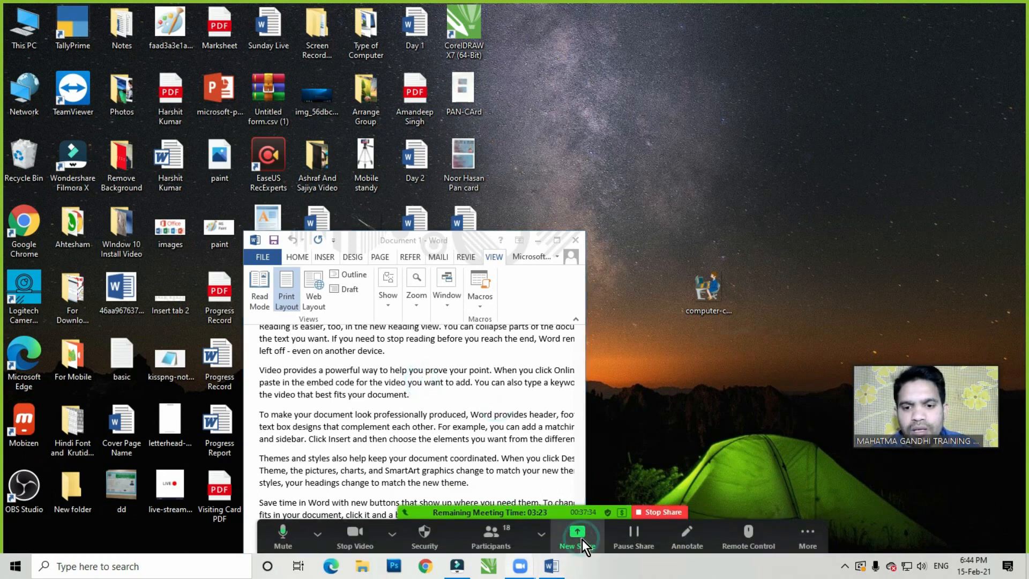
{"action": "left_click", "coordinate": [816, 140]}
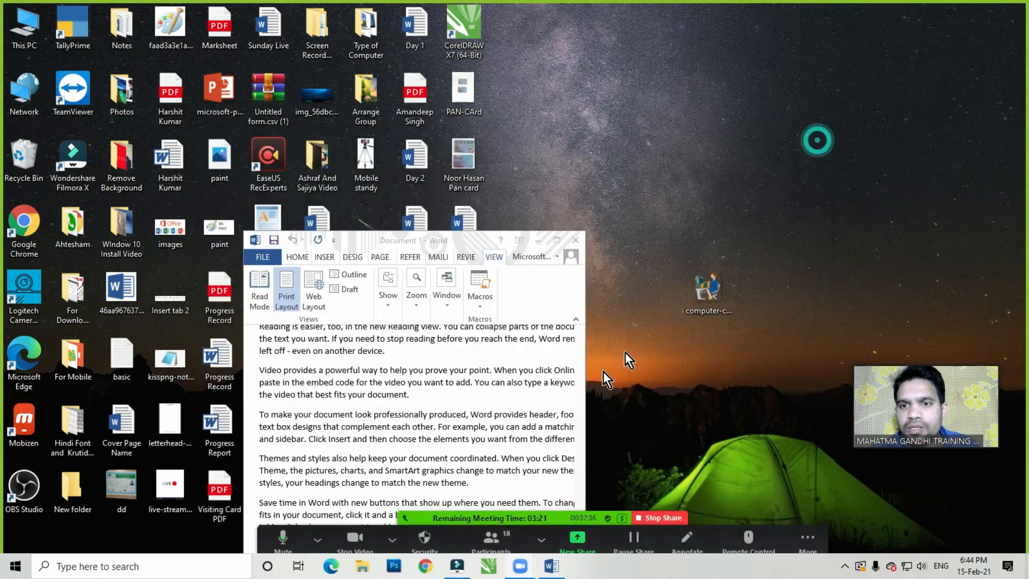
{"action": "left_click", "coordinate": [557, 240]}
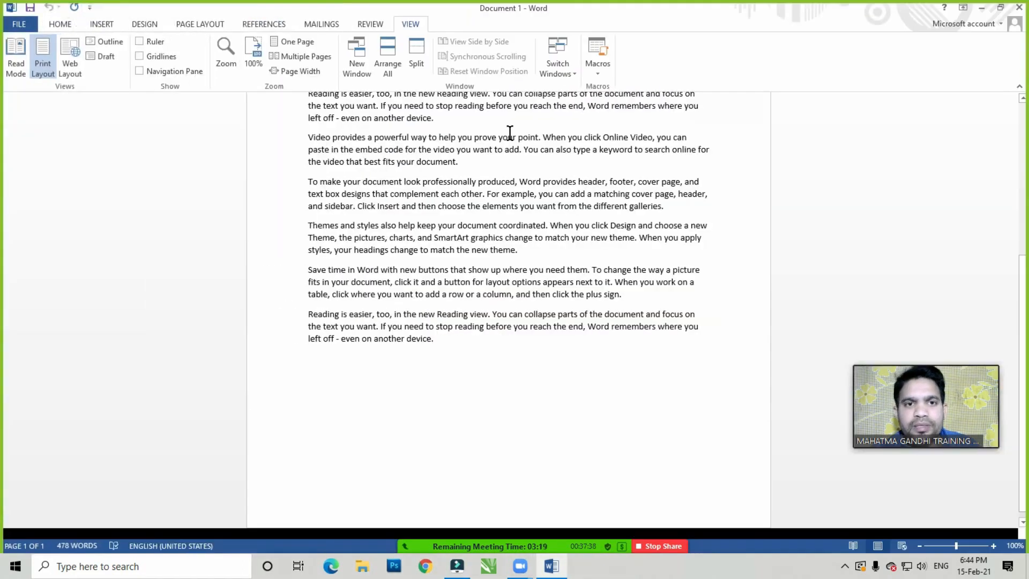
Look through the paragraphs of Document 1 from the first line to the end of the page
{"action": "scroll", "coordinate": [351, 251], "scroll_direction": "up", "scroll_amount": 5}
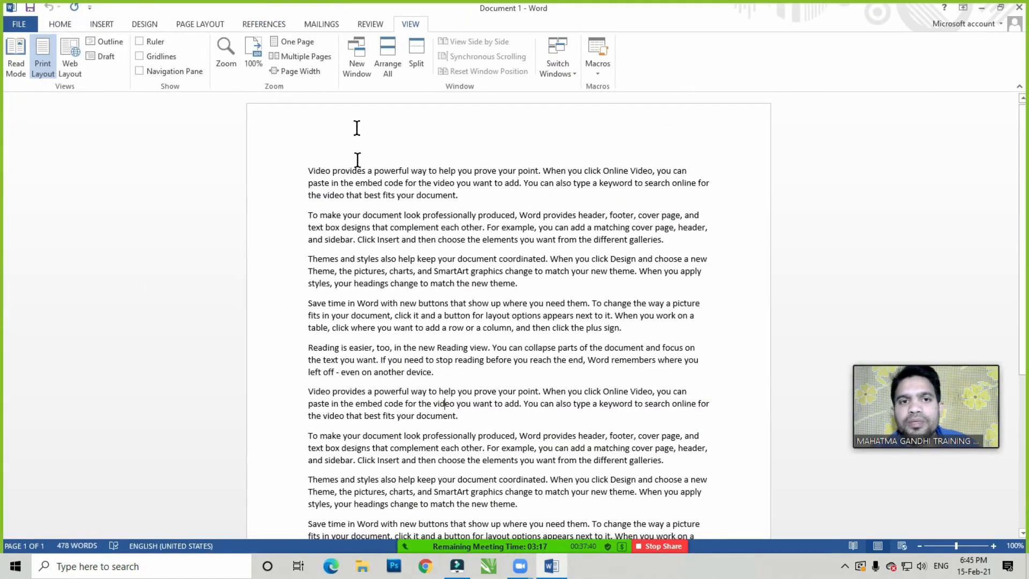
{"action": "left_click", "coordinate": [465, 402]}
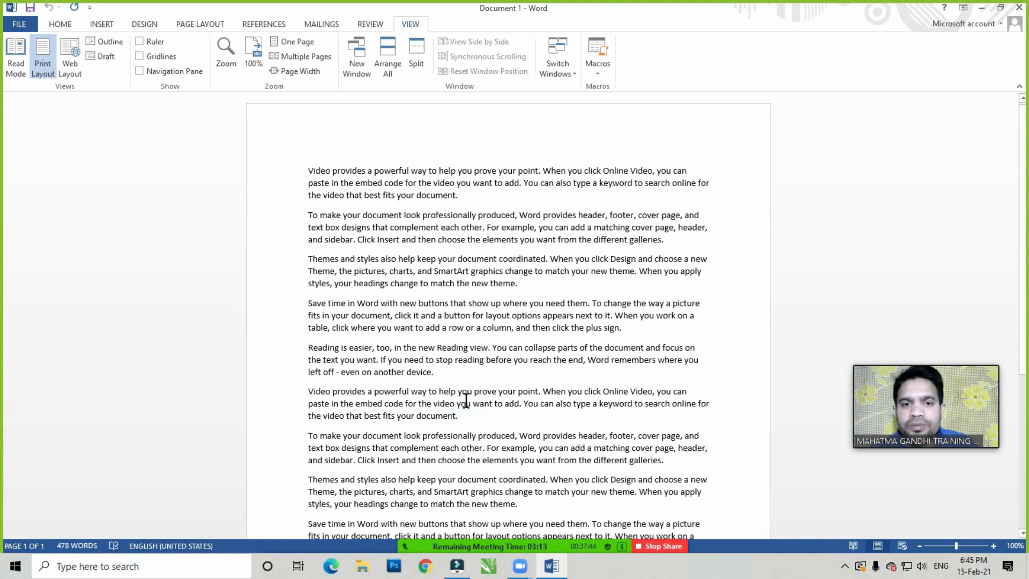
{"action": "scroll", "coordinate": [471, 397], "scroll_direction": "down", "scroll_amount": 7}
{"action": "left_click", "coordinate": [453, 358]}
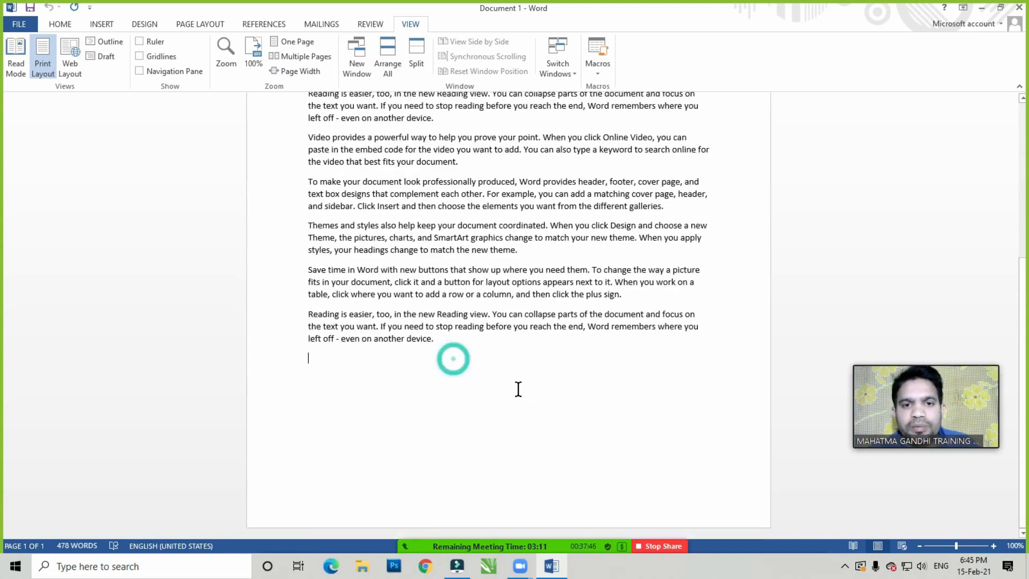
{"action": "scroll", "coordinate": [519, 390], "scroll_direction": "up", "scroll_amount": 7}
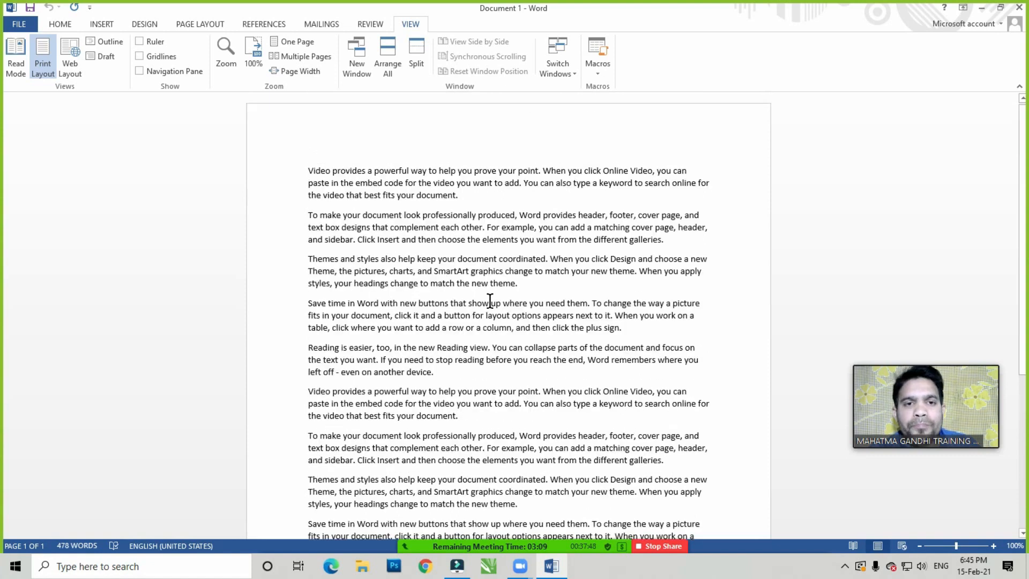
{"action": "scroll", "coordinate": [490, 298], "scroll_direction": "down", "scroll_amount": 3}
{"action": "scroll", "coordinate": [469, 357], "scroll_direction": "up", "scroll_amount": 2}
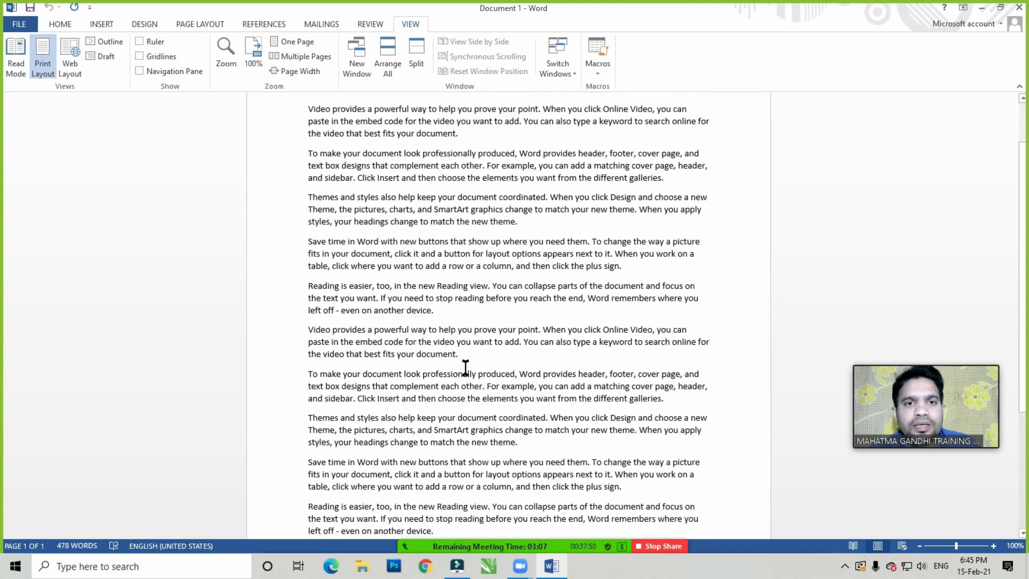
{"action": "scroll", "coordinate": [490, 308], "scroll_direction": "down", "scroll_amount": 3}
{"action": "left_click", "coordinate": [451, 372]}
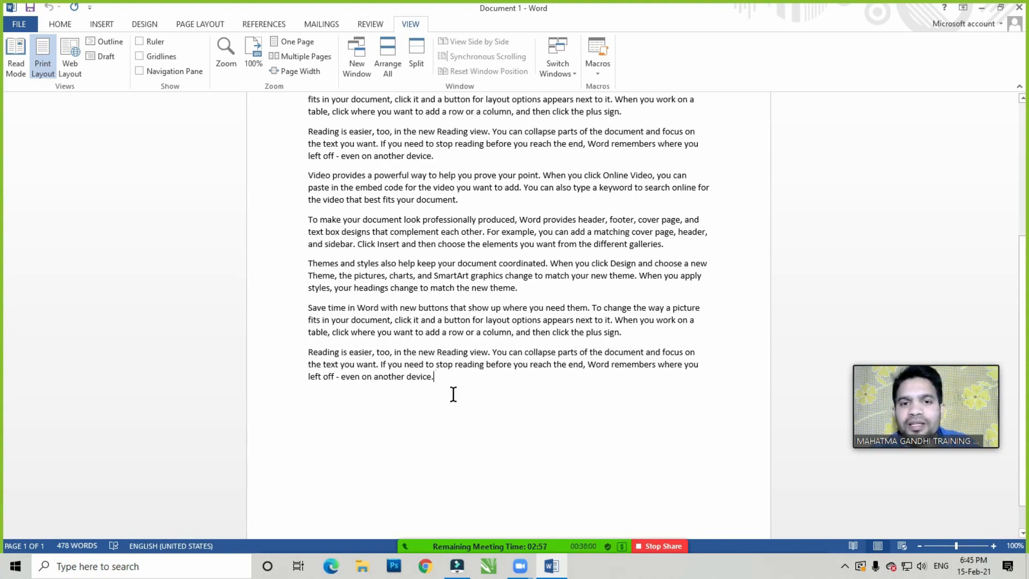
{"action": "scroll", "coordinate": [453, 394], "scroll_direction": "up", "scroll_amount": 6}
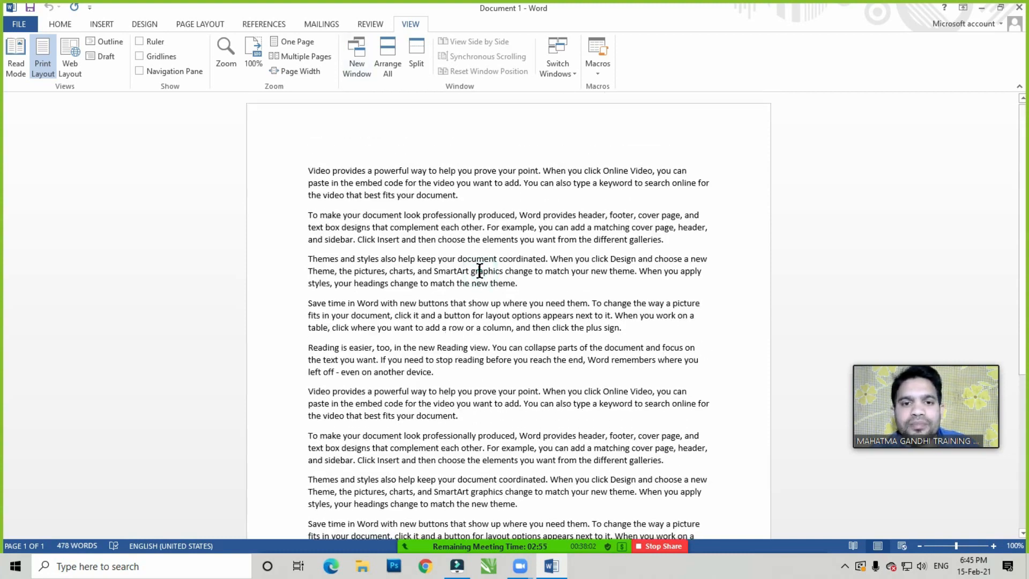
{"action": "left_click", "coordinate": [492, 257]}
{"action": "left_click", "coordinate": [444, 242]}
{"action": "left_click", "coordinate": [445, 241]}
{"action": "left_click", "coordinate": [444, 309]}
Create a new blank document alongside Document 1 and display its View commands, dismissing Zoom's share selection
{"action": "key", "text": "ctrl+n"}
{"action": "left_click", "coordinate": [339, 166]}
{"action": "left_click", "coordinate": [577, 542]}
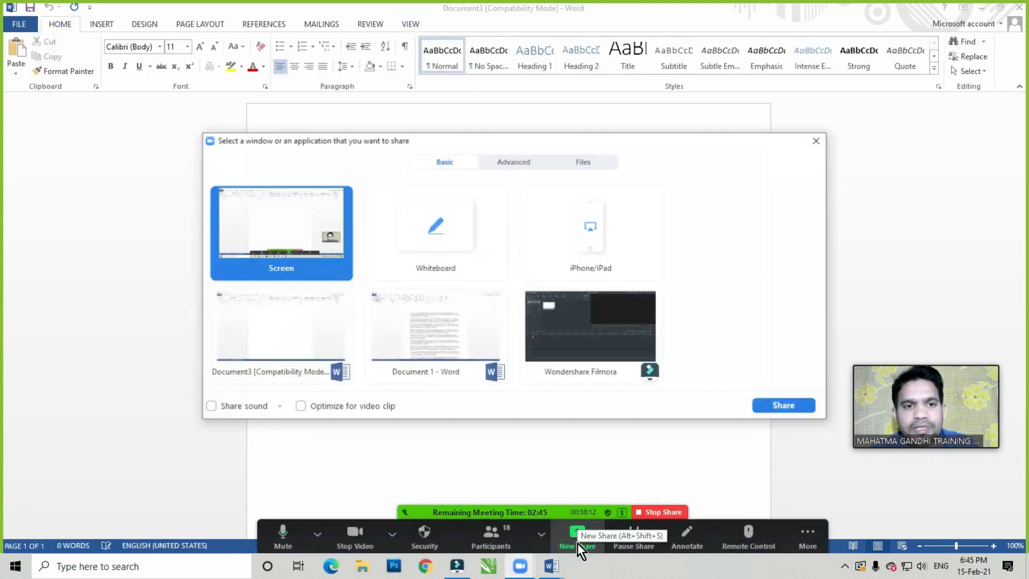
{"action": "left_click", "coordinate": [816, 141]}
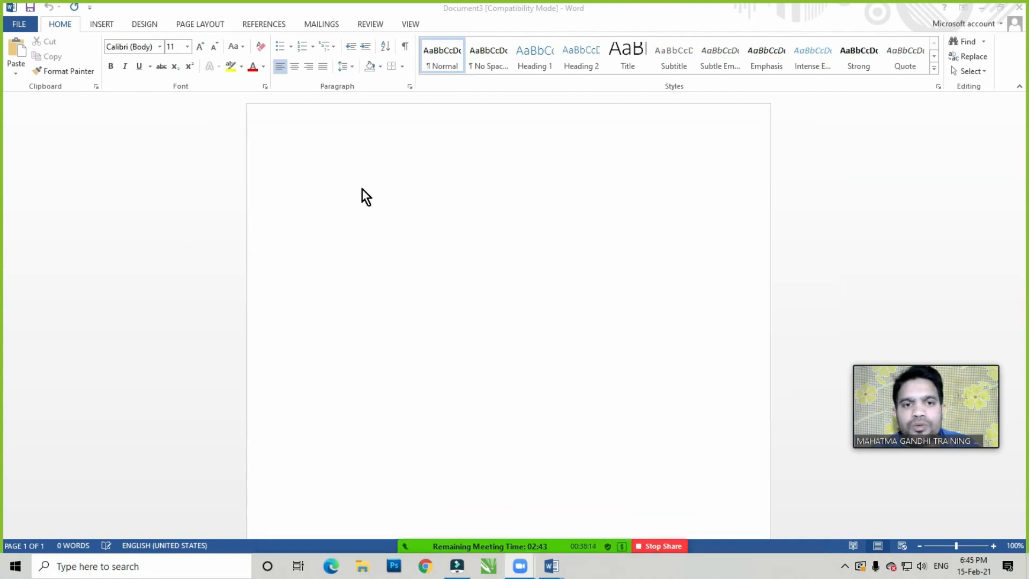
{"action": "left_click", "coordinate": [362, 189]}
{"action": "left_click", "coordinate": [410, 24]}
{"action": "left_click", "coordinate": [354, 164]}
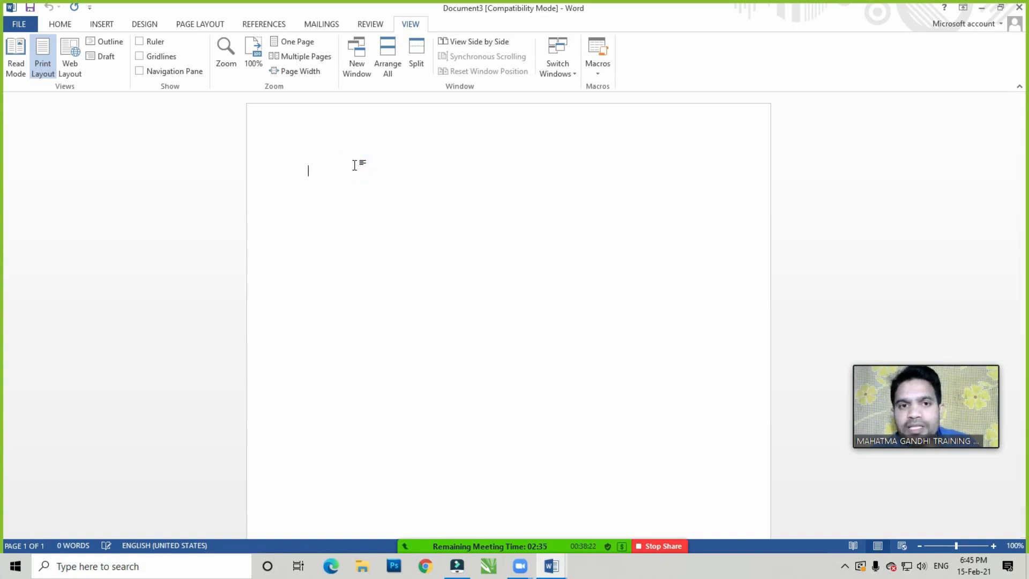
Generate sample text in the blank Document3 by entering =rand (2,1), checking Document 1 beforehand
{"action": "left_click", "coordinate": [551, 566]}
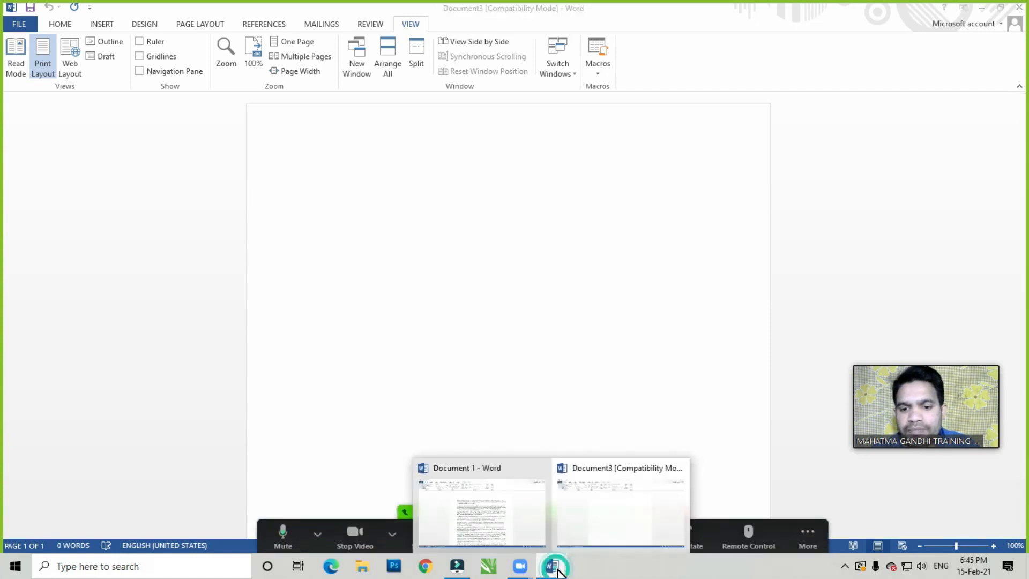
{"action": "left_click", "coordinate": [474, 507]}
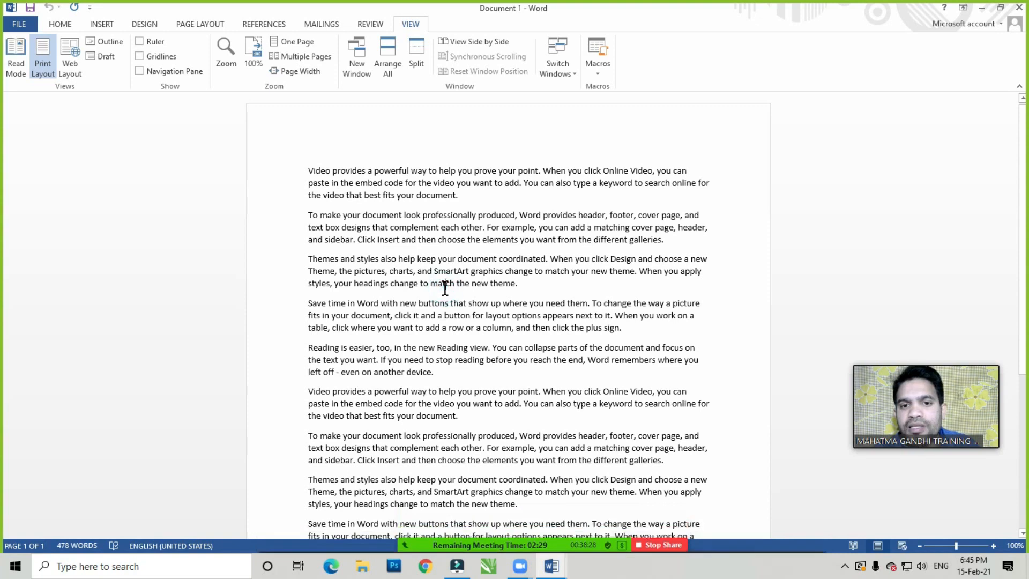
{"action": "left_click", "coordinate": [551, 566]}
{"action": "left_click", "coordinate": [609, 527]}
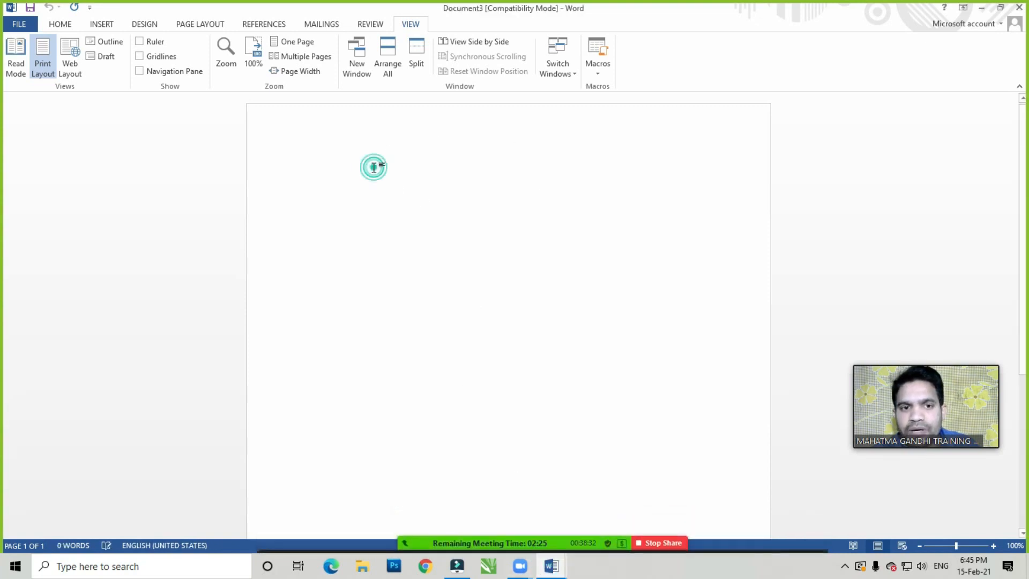
{"action": "left_click", "coordinate": [349, 176]}
{"action": "type", "text": "=rand (2,"}
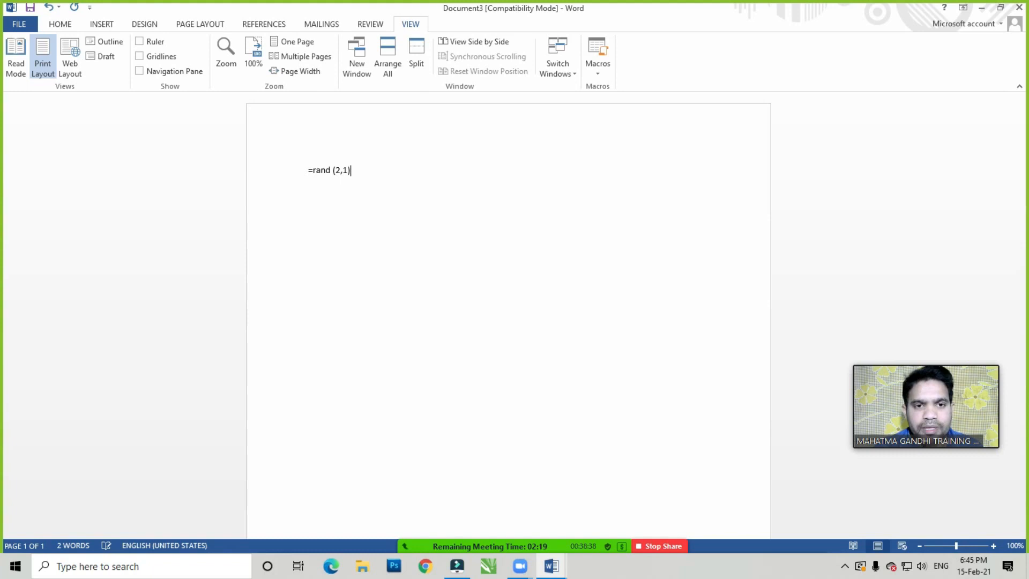
{"action": "type", "text": "1)"}
{"action": "key", "text": "Return"}
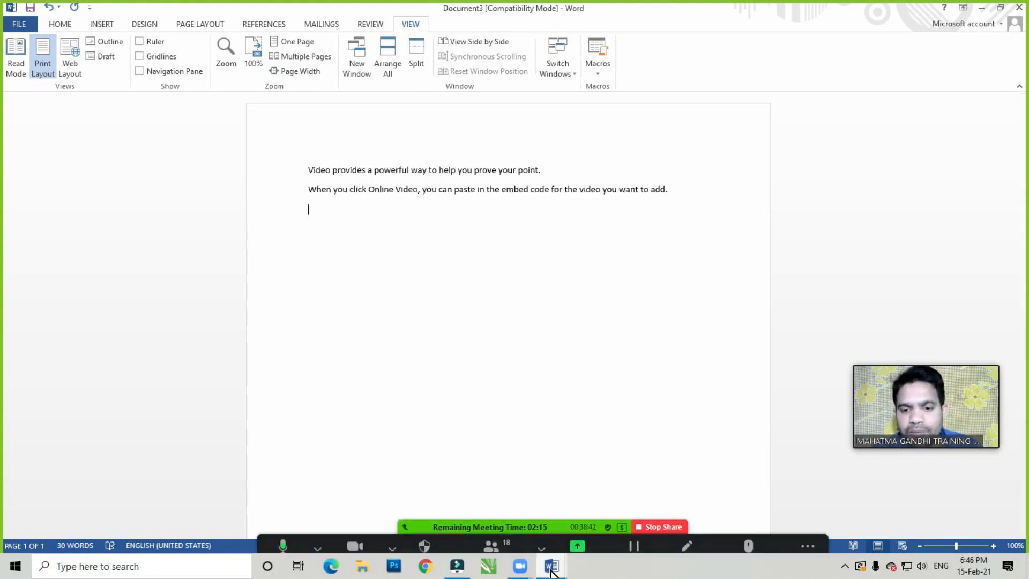
Return to Document3 after viewing Document 1, and arrange all open document windows on the screen
{"action": "mouse_move", "coordinate": [551, 566]}
{"action": "left_click", "coordinate": [487, 515]}
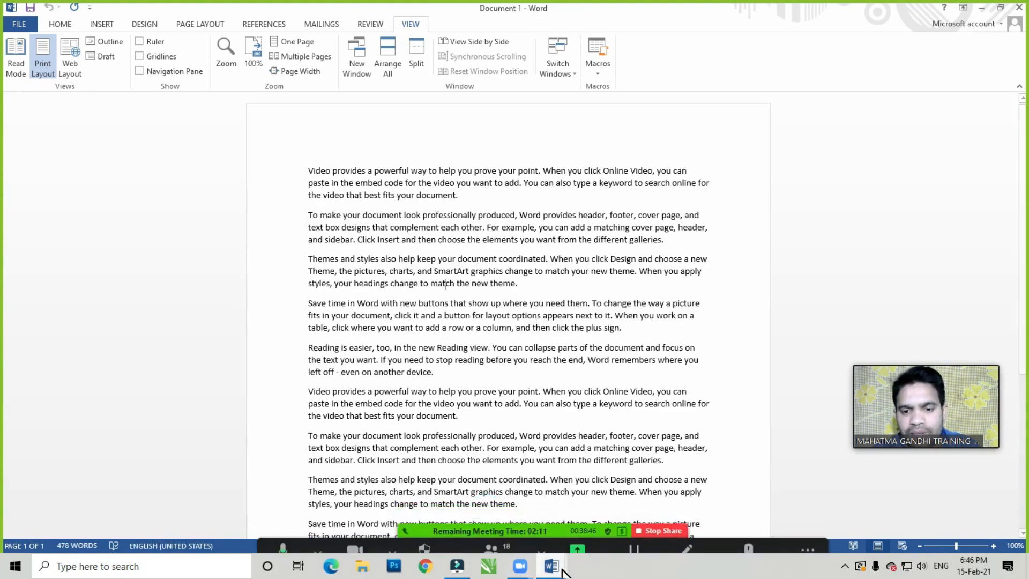
{"action": "mouse_move", "coordinate": [551, 566]}
{"action": "left_click", "coordinate": [623, 512]}
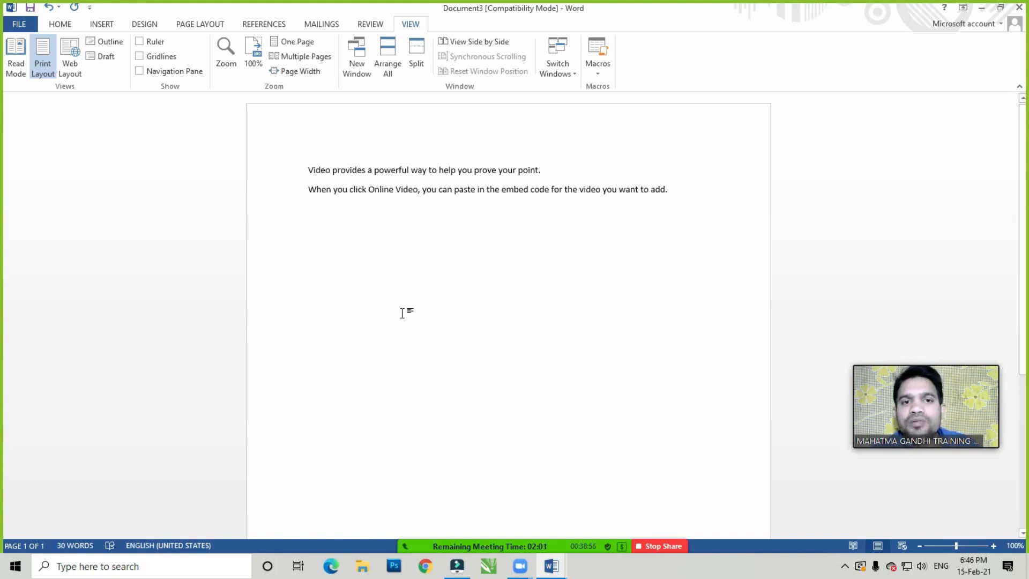
{"action": "left_click", "coordinate": [391, 66]}
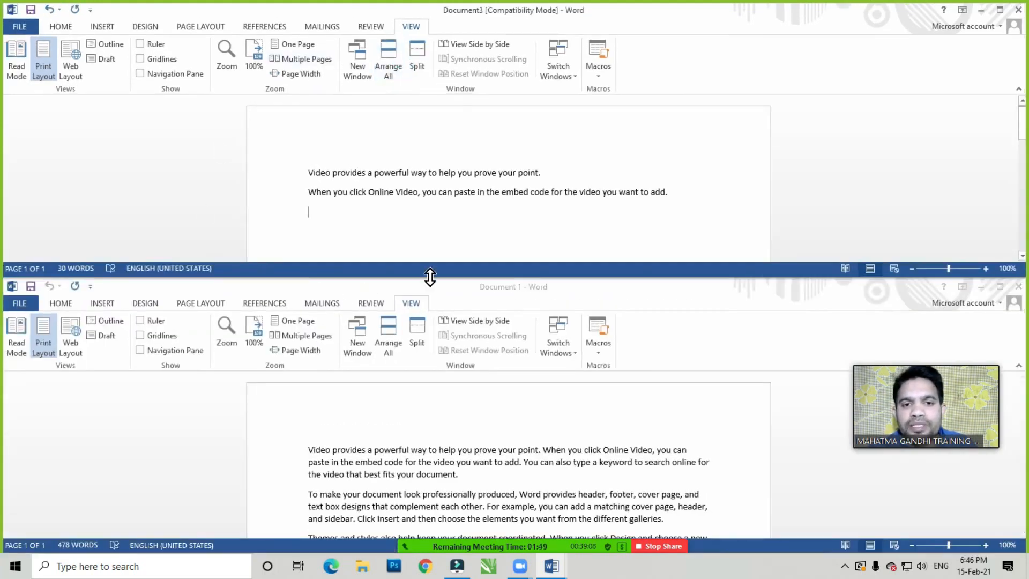
Swap the arranged windows so that Document 1 sits above Document3
{"action": "left_click_drag", "start_coordinate": [484, 289], "coordinate": [490, 12]}
{"action": "left_click_drag", "start_coordinate": [480, 123], "coordinate": [481, 286]}
{"action": "left_click", "coordinate": [456, 205]}
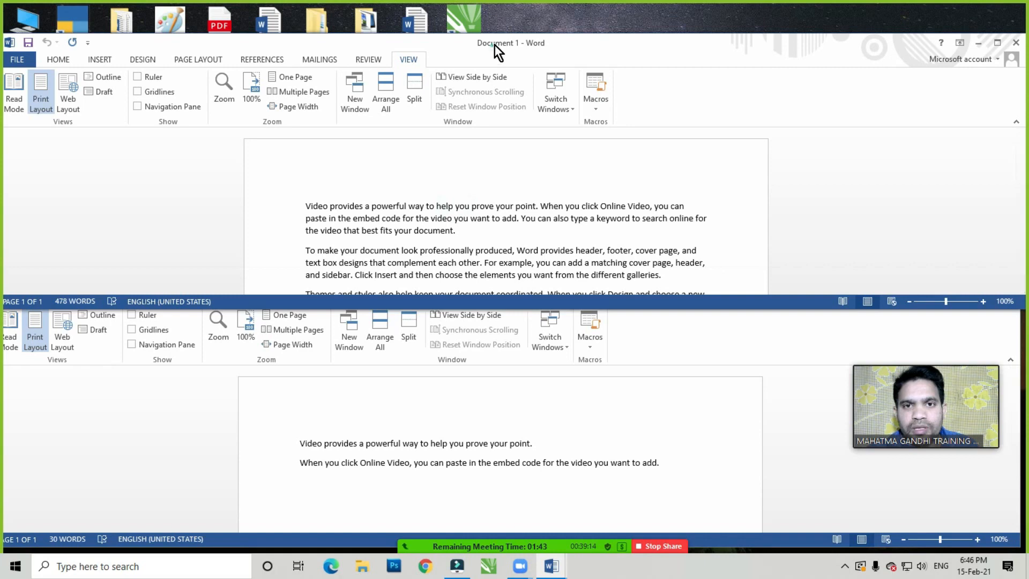
{"action": "left_click_drag", "start_coordinate": [494, 44], "coordinate": [497, 23]}
Switch back and forth between the two arranged documents and look over the text in Document3
{"action": "left_click", "coordinate": [400, 446]}
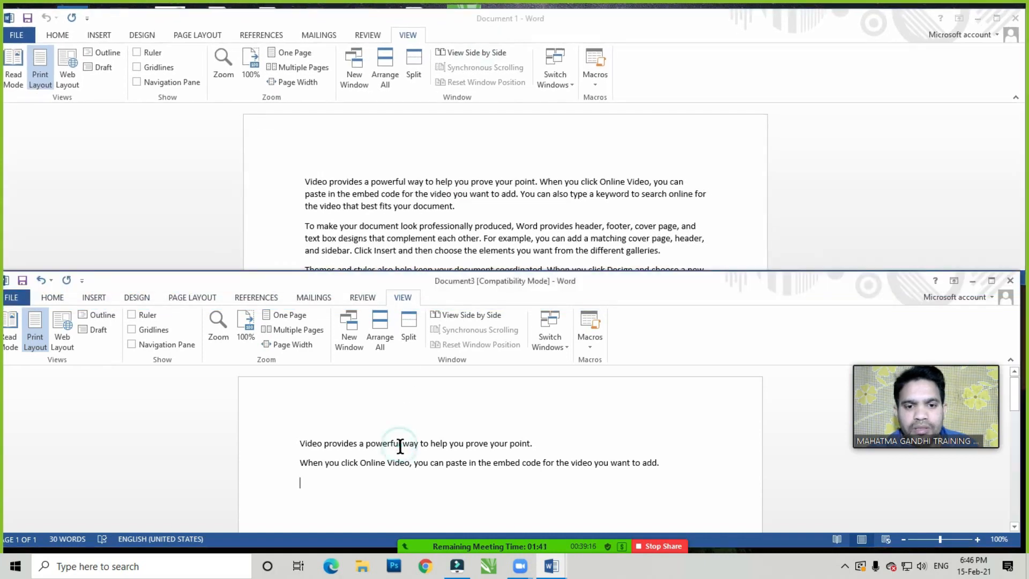
{"action": "left_click", "coordinate": [444, 227]}
{"action": "left_click", "coordinate": [469, 455]}
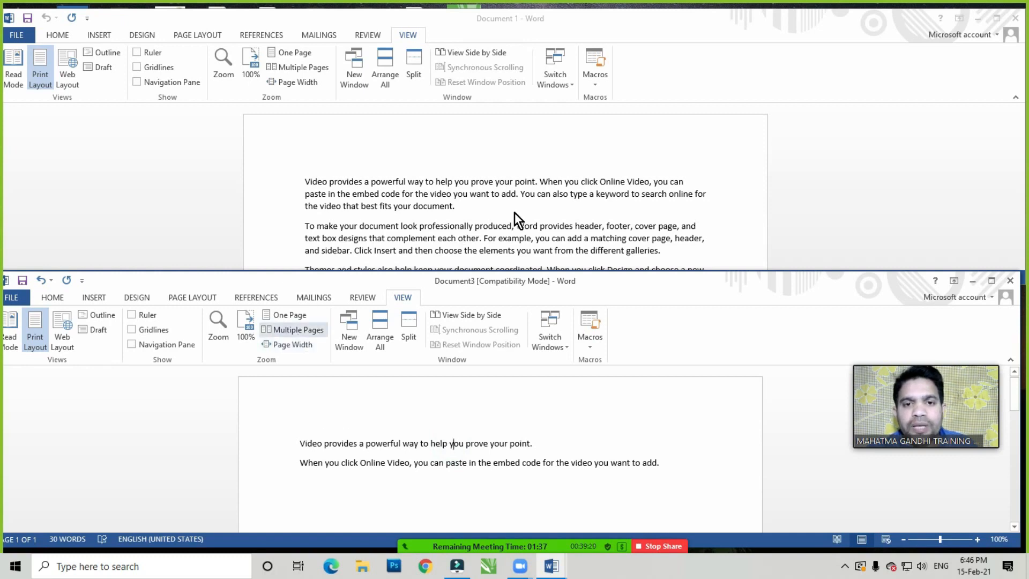
{"action": "left_click", "coordinate": [482, 450]}
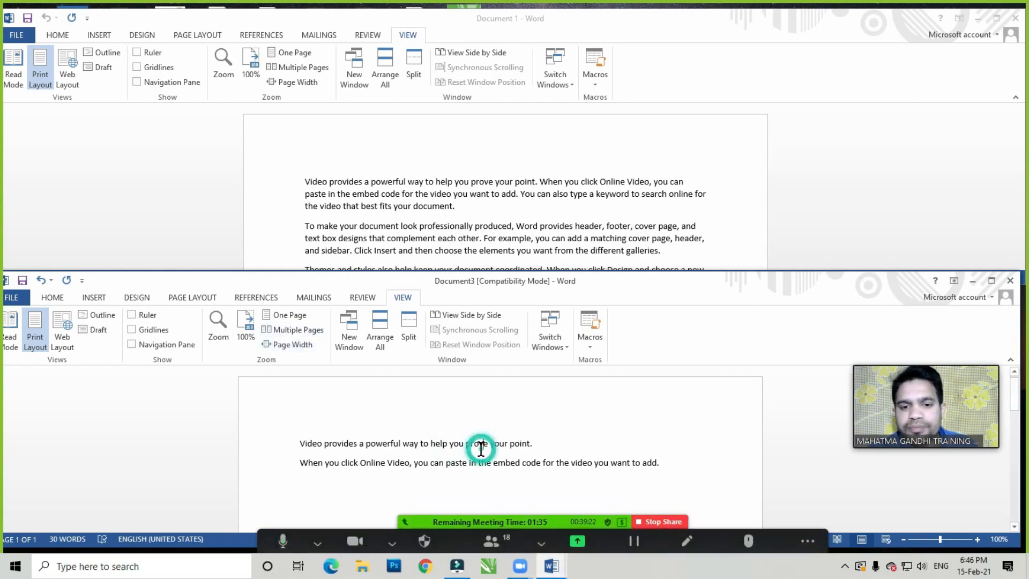
{"action": "scroll", "coordinate": [472, 424], "scroll_direction": "down", "scroll_amount": 3}
{"action": "scroll", "coordinate": [445, 438], "scroll_direction": "up", "scroll_amount": 2}
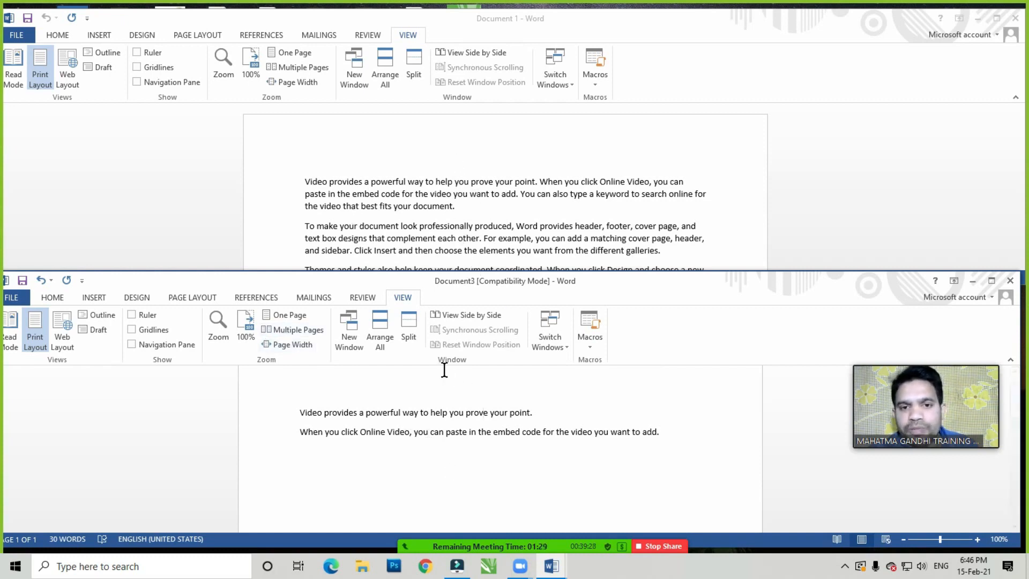
{"action": "left_click", "coordinate": [432, 223]}
{"action": "left_click", "coordinate": [405, 432]}
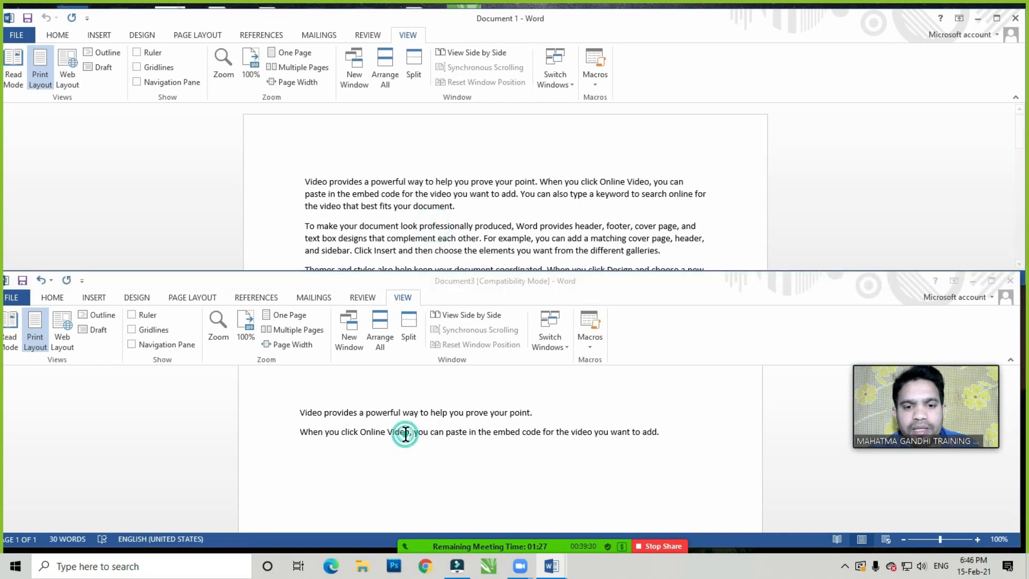
{"action": "left_click", "coordinate": [392, 431]}
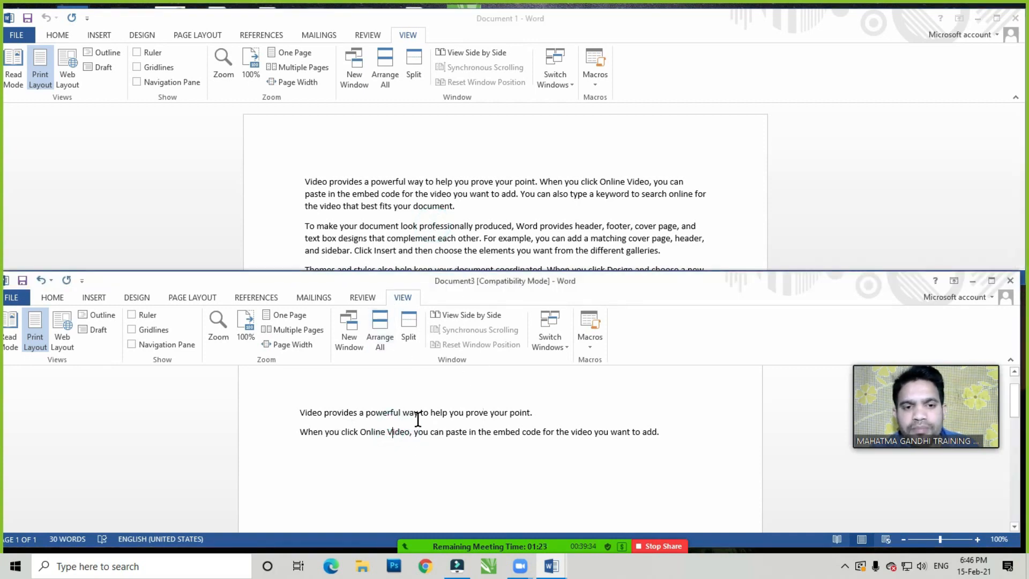
Collapse the ribbon in the Document 1 window to make more room for its text
{"action": "left_click", "coordinate": [444, 227]}
{"action": "left_click", "coordinate": [419, 182]}
{"action": "left_click", "coordinate": [475, 188]}
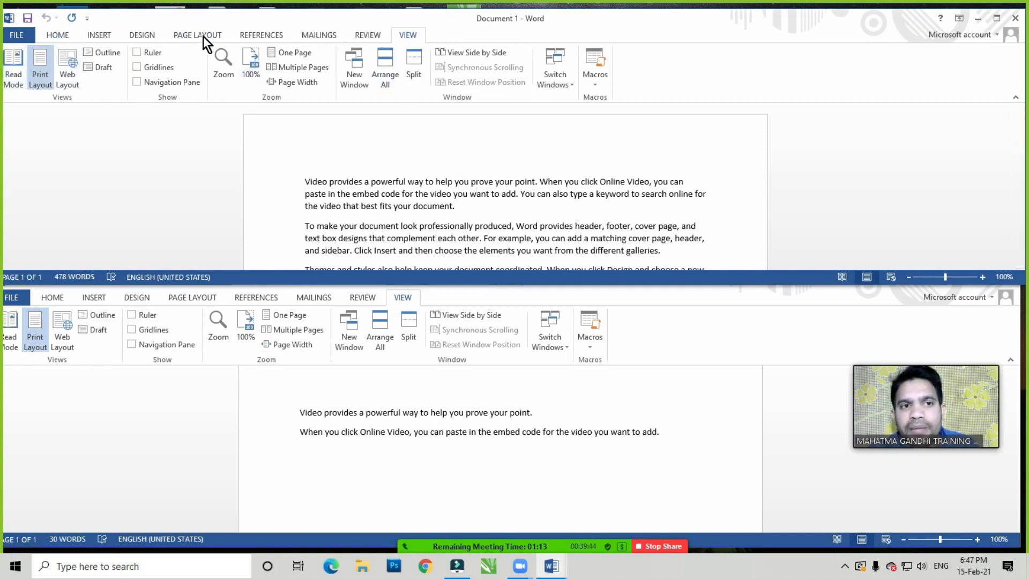
{"action": "left_click", "coordinate": [143, 34]}
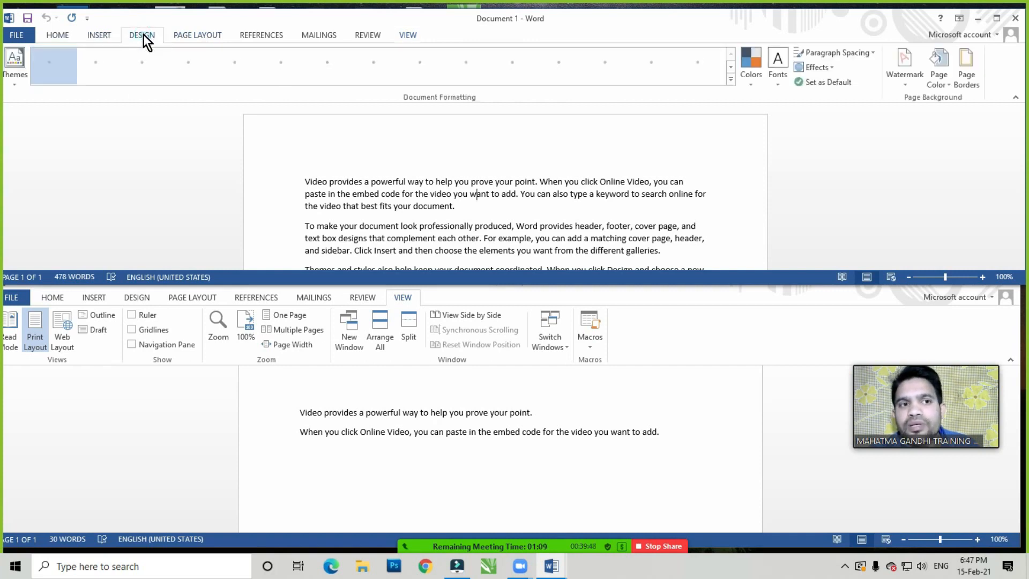
{"action": "double_click", "coordinate": [143, 35]}
{"action": "left_click", "coordinate": [374, 170]}
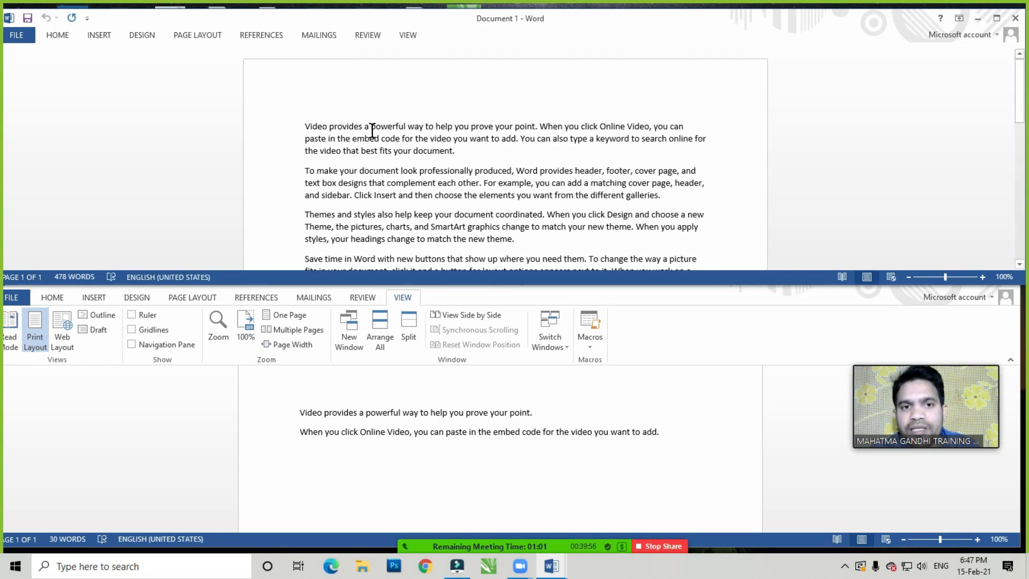
{"action": "left_click", "coordinate": [380, 151]}
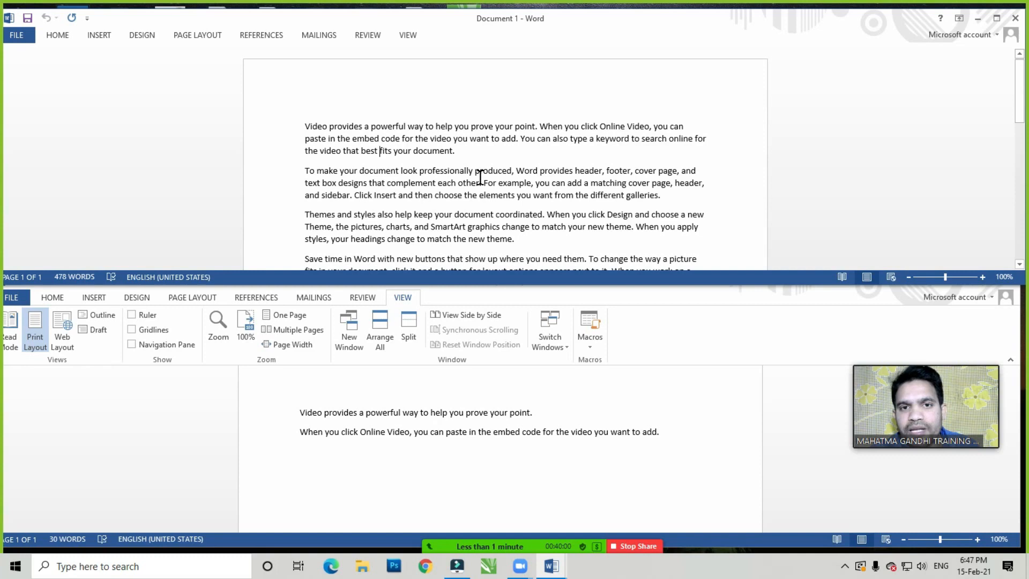
{"action": "scroll", "coordinate": [480, 177], "scroll_direction": "down", "scroll_amount": 1}
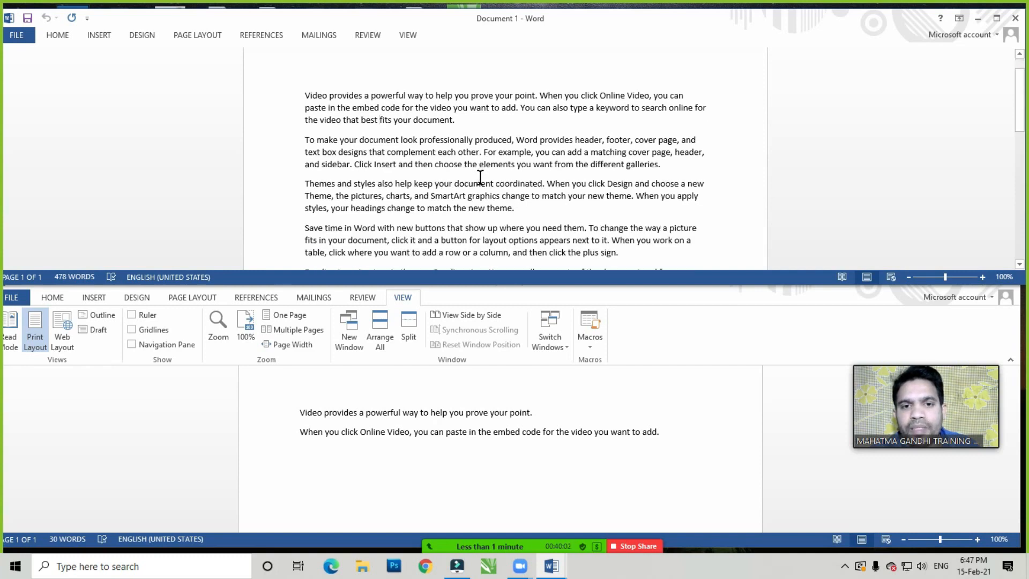
Display the text formatting commands in Document3 and start a new line after its second sentence
{"action": "left_click", "coordinate": [406, 454]}
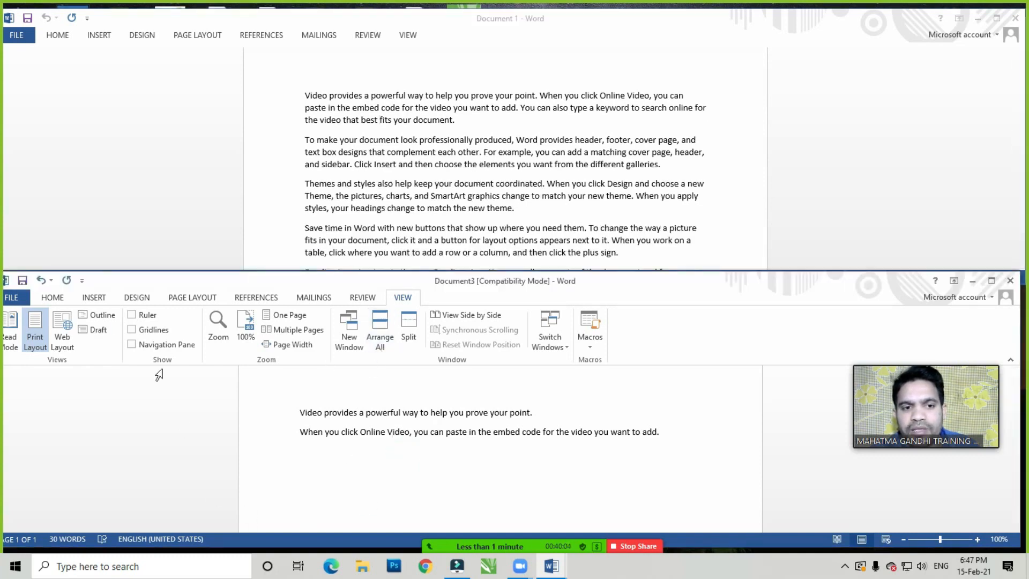
{"action": "left_click", "coordinate": [52, 297]}
{"action": "left_click", "coordinate": [433, 435]}
{"action": "left_click", "coordinate": [696, 431]}
{"action": "key", "text": "Return"}
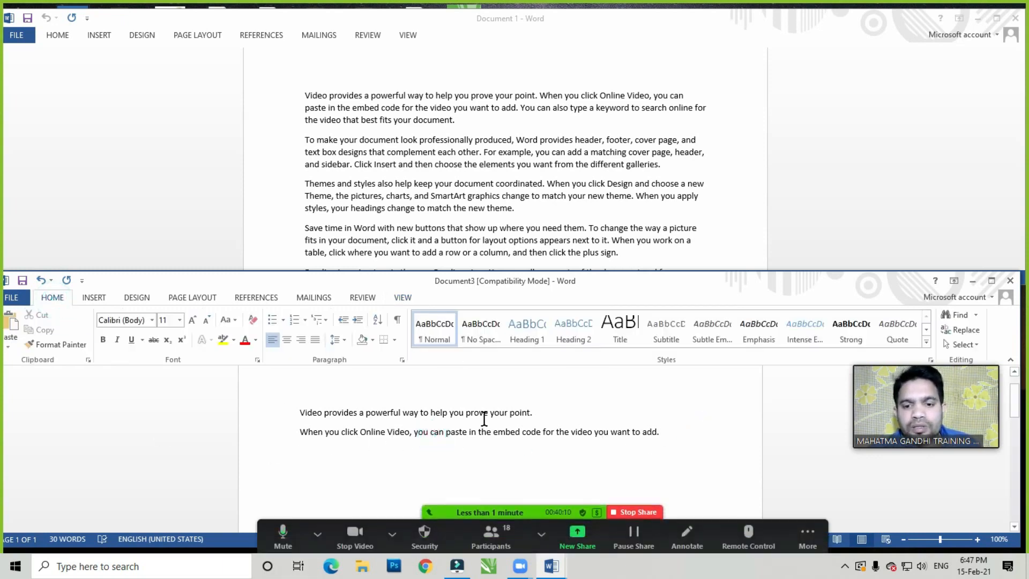
Scroll through the paragraphs of Document 1 and alternate between it and Document3 to compare both windows
{"action": "mouse_move", "coordinate": [551, 568]}
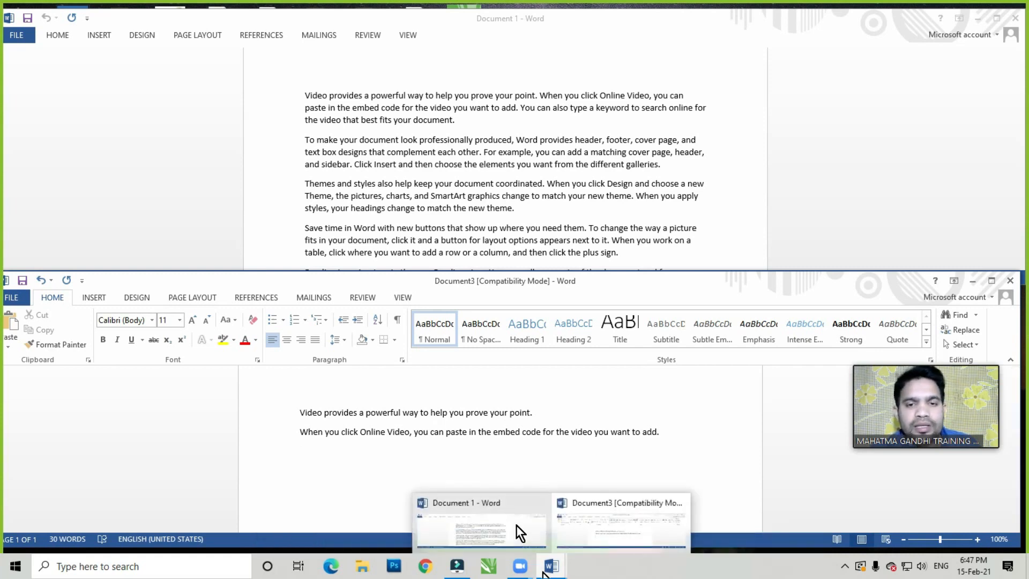
{"action": "left_click", "coordinate": [520, 532]}
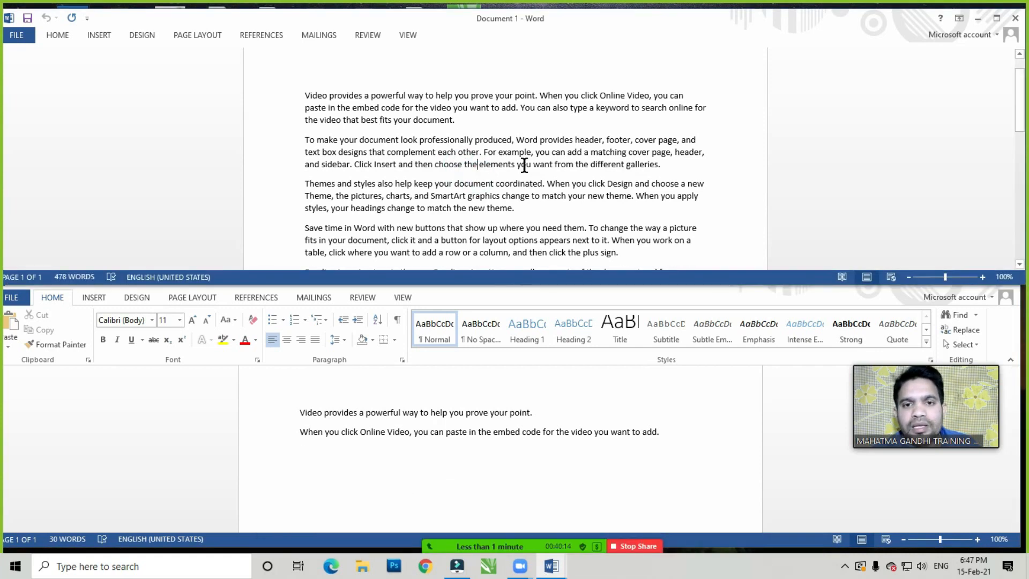
{"action": "scroll", "coordinate": [524, 166], "scroll_direction": "down", "scroll_amount": 4}
{"action": "scroll", "coordinate": [524, 165], "scroll_direction": "up", "scroll_amount": 4}
{"action": "scroll", "coordinate": [524, 165], "scroll_direction": "down", "scroll_amount": 7}
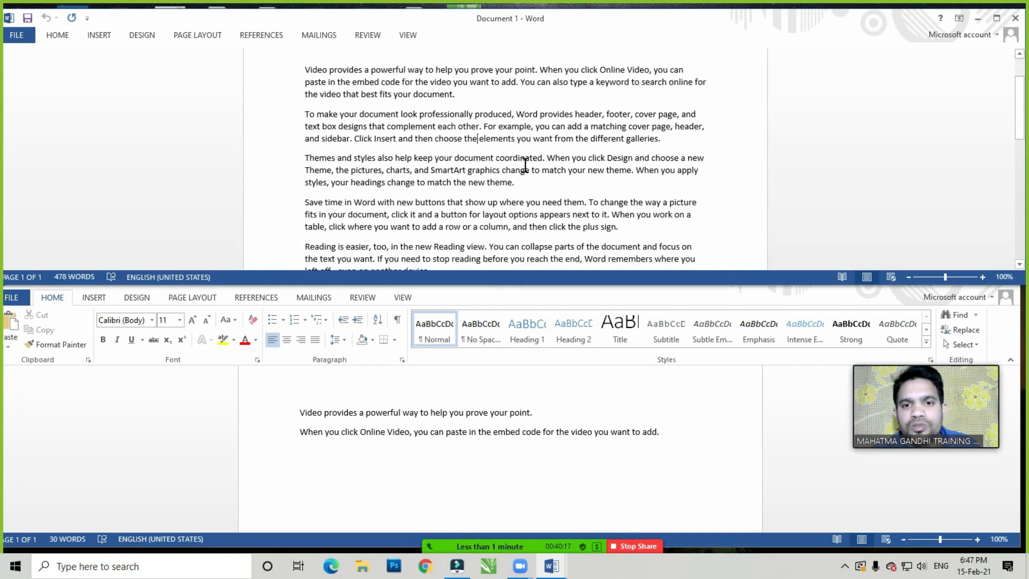
{"action": "left_click", "coordinate": [428, 411]}
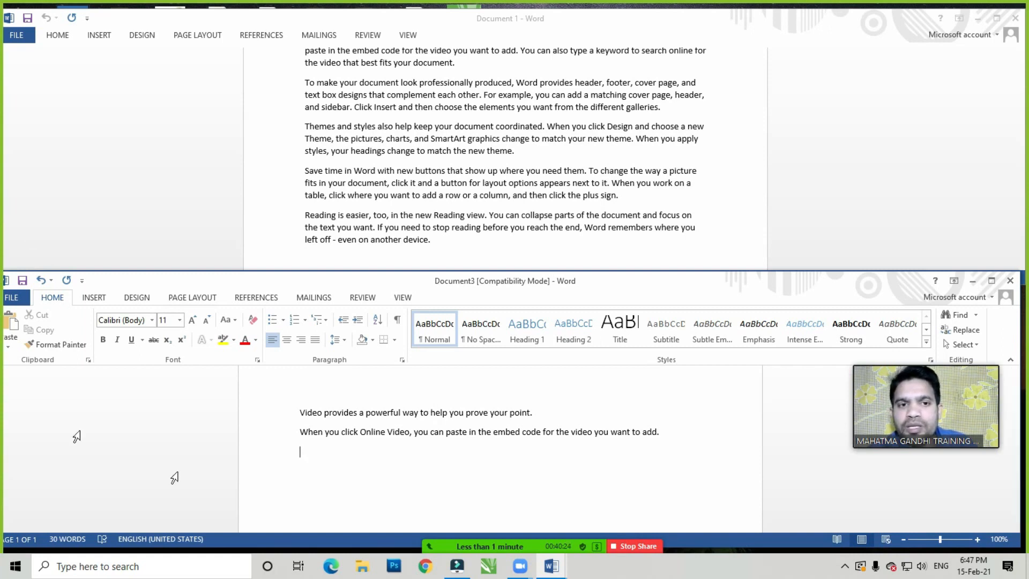
{"action": "left_click", "coordinate": [438, 207]}
{"action": "left_click", "coordinate": [480, 199]}
{"action": "left_click", "coordinate": [488, 160]}
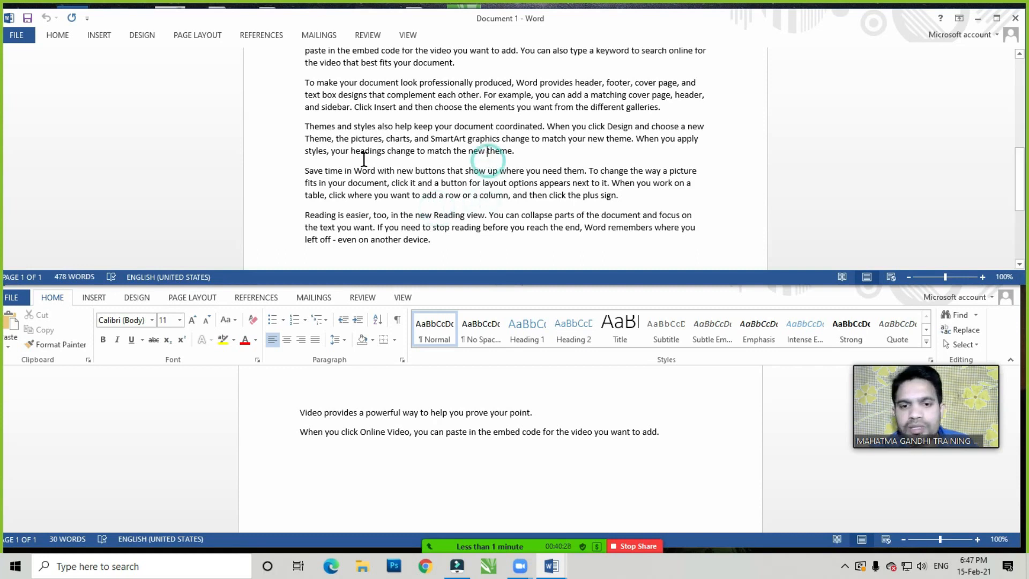
{"action": "left_click", "coordinate": [470, 163]}
Restore the full ribbon in the Document 1 window and maximize that window
{"action": "left_click", "coordinate": [408, 37]}
{"action": "left_click", "coordinate": [408, 37]}
{"action": "double_click", "coordinate": [414, 36]}
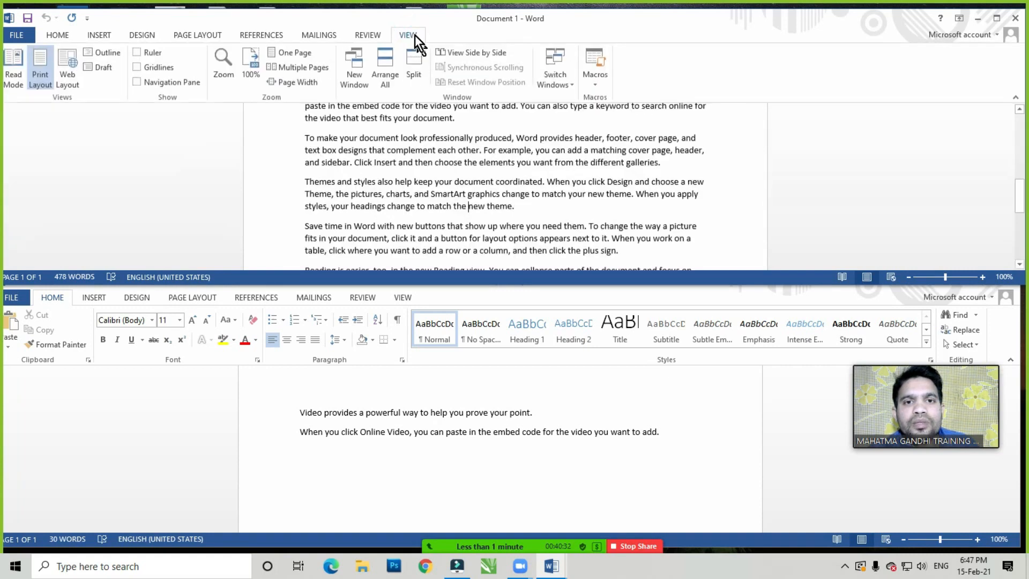
{"action": "left_click", "coordinate": [548, 187]}
{"action": "left_click", "coordinate": [996, 18]}
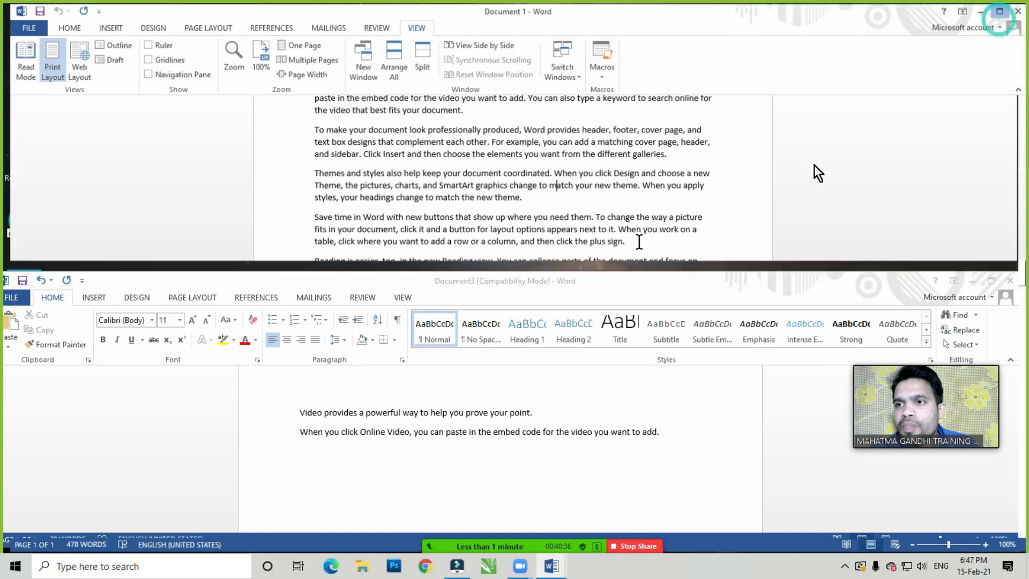
{"action": "left_click", "coordinate": [480, 212]}
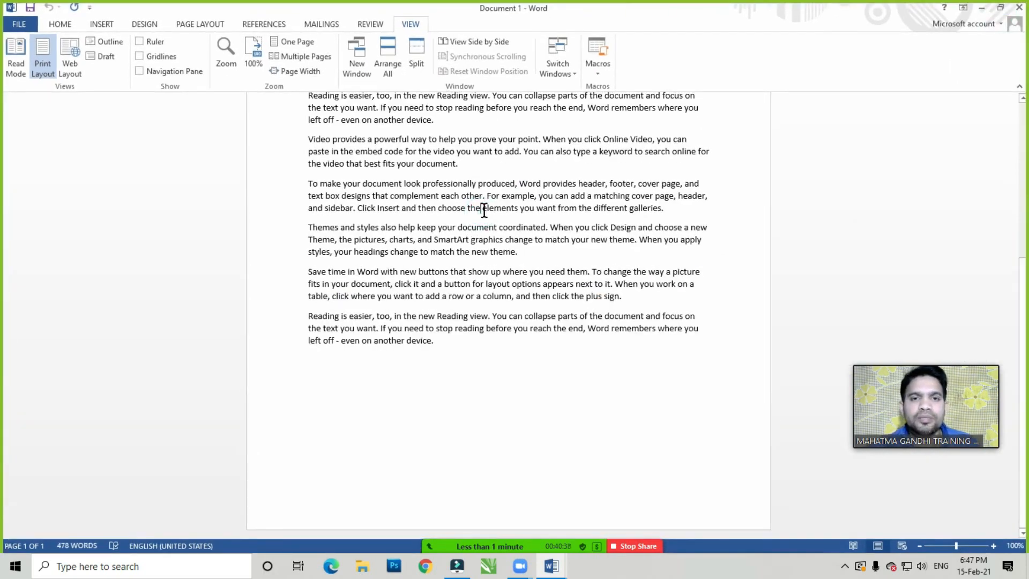
Add the line "Paint" above the first paragraph of Document 1 and apply the Heading 1 style to it
{"action": "scroll", "coordinate": [472, 242], "scroll_direction": "up", "scroll_amount": 5}
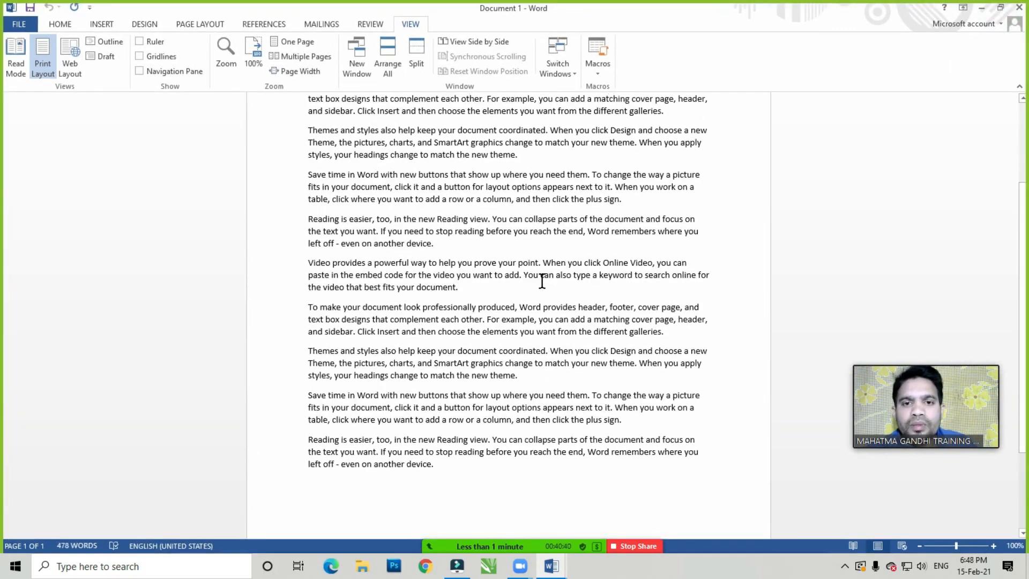
{"action": "left_click", "coordinate": [459, 285]}
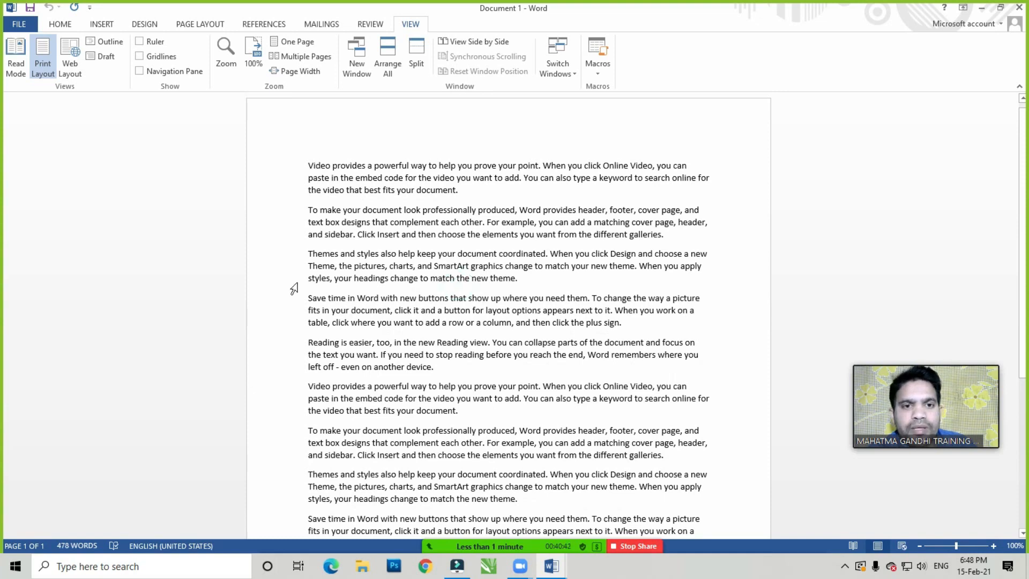
{"action": "left_click", "coordinate": [305, 160]}
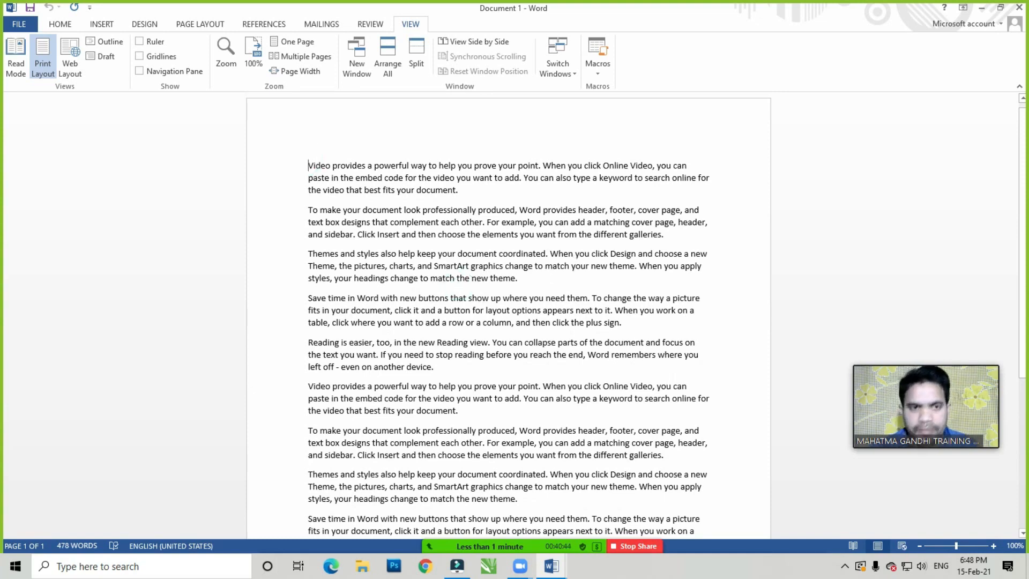
{"action": "key", "text": "Return"}
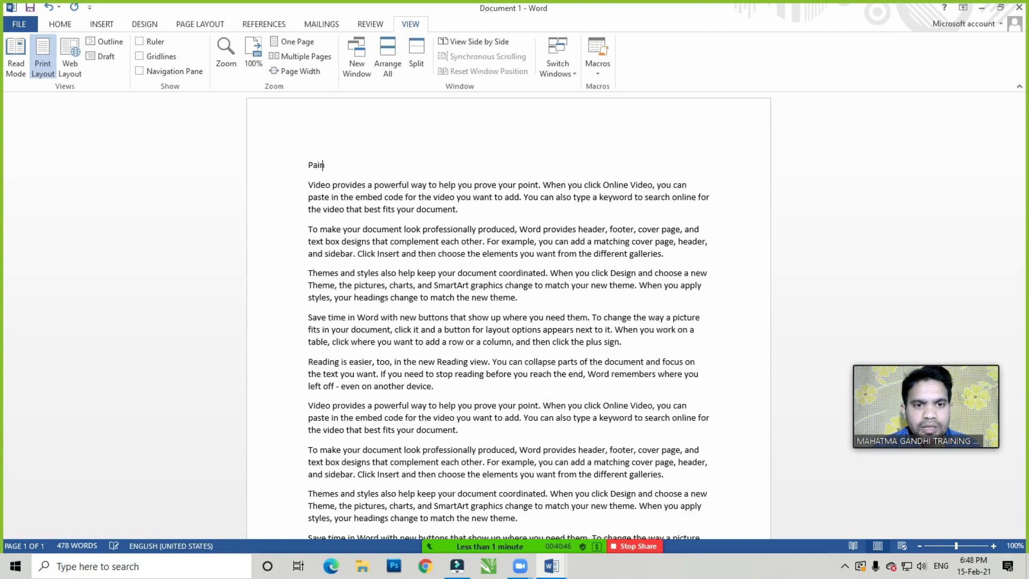
{"action": "key", "text": "shift+Home"}
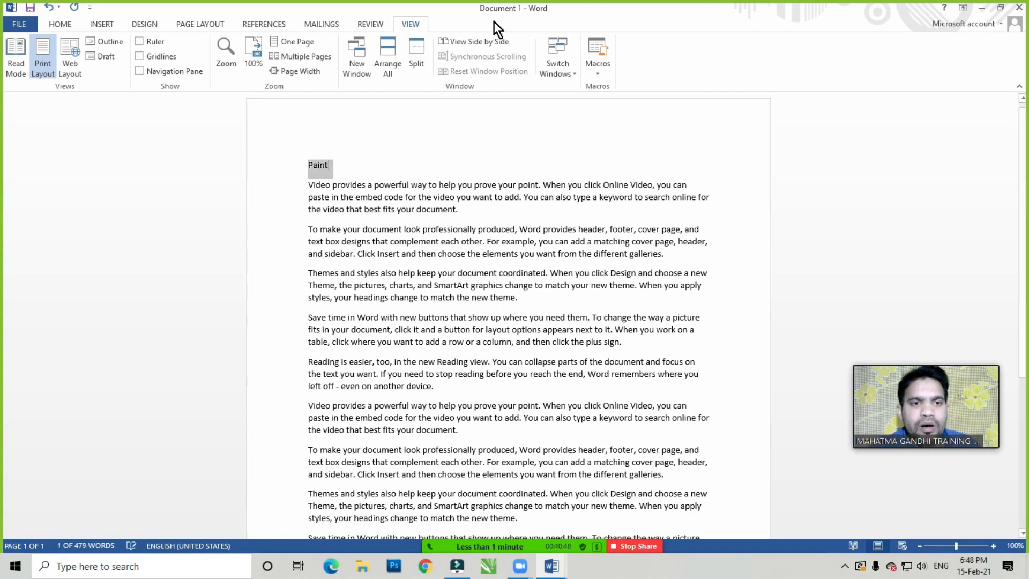
{"action": "left_click", "coordinate": [63, 23]}
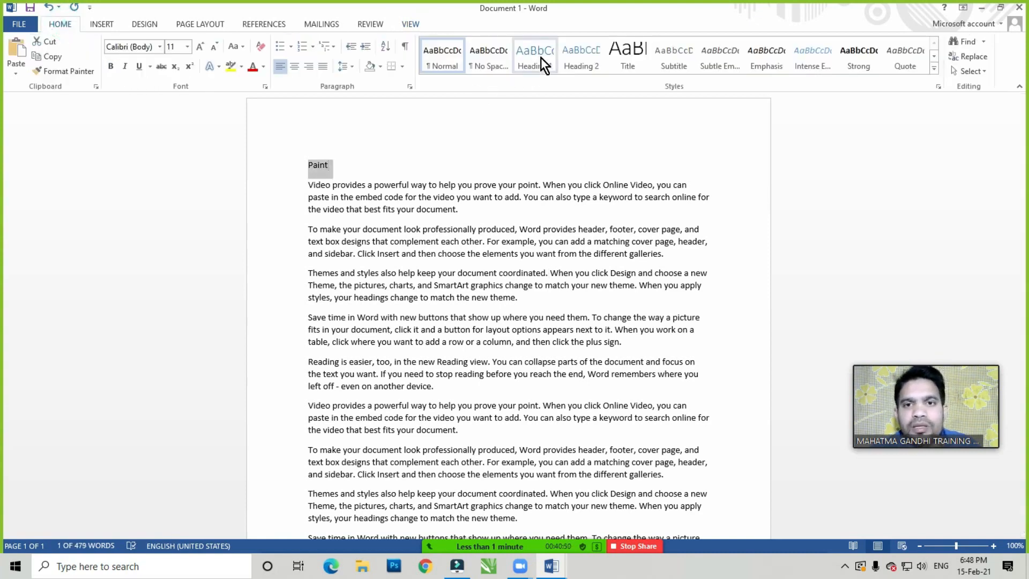
{"action": "left_click", "coordinate": [538, 59]}
Enlarge the text of the Paint heading to 26 pt
{"action": "left_click", "coordinate": [332, 181]}
{"action": "left_click", "coordinate": [308, 179]}
{"action": "left_click_drag", "start_coordinate": [341, 176], "coordinate": [308, 178]}
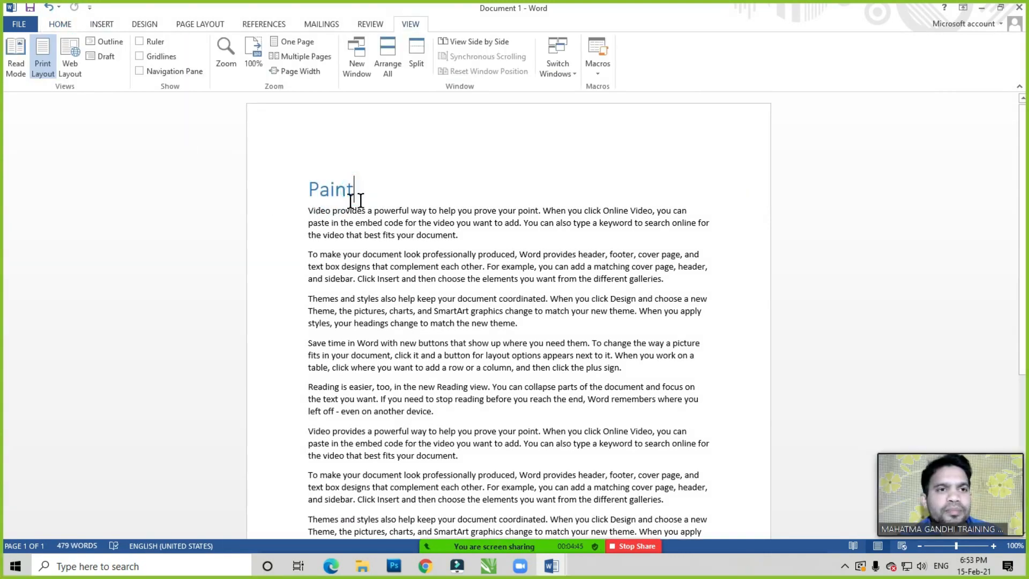
{"action": "left_click", "coordinate": [358, 195]}
{"action": "left_click", "coordinate": [364, 203]}
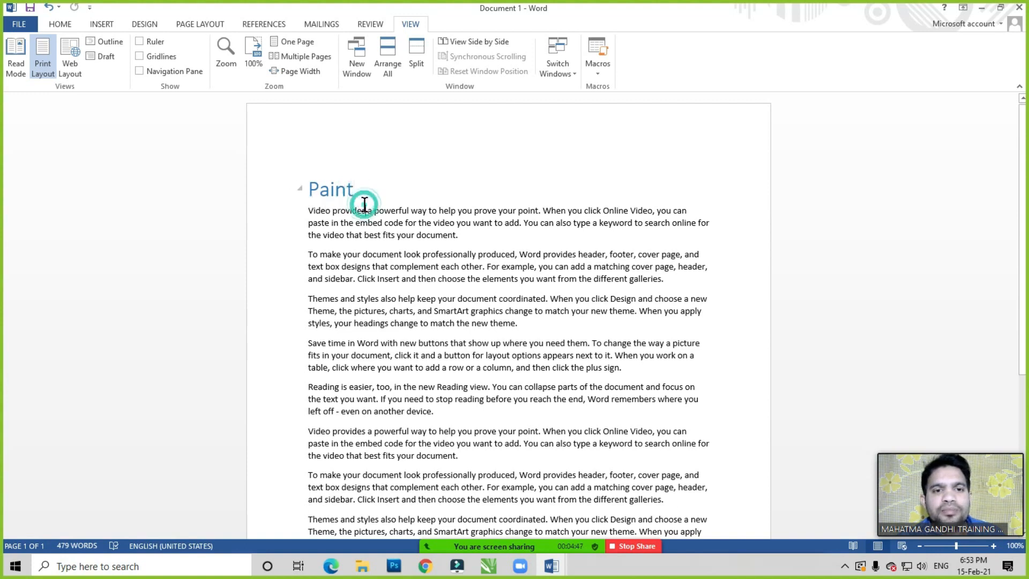
{"action": "left_click", "coordinate": [363, 186]}
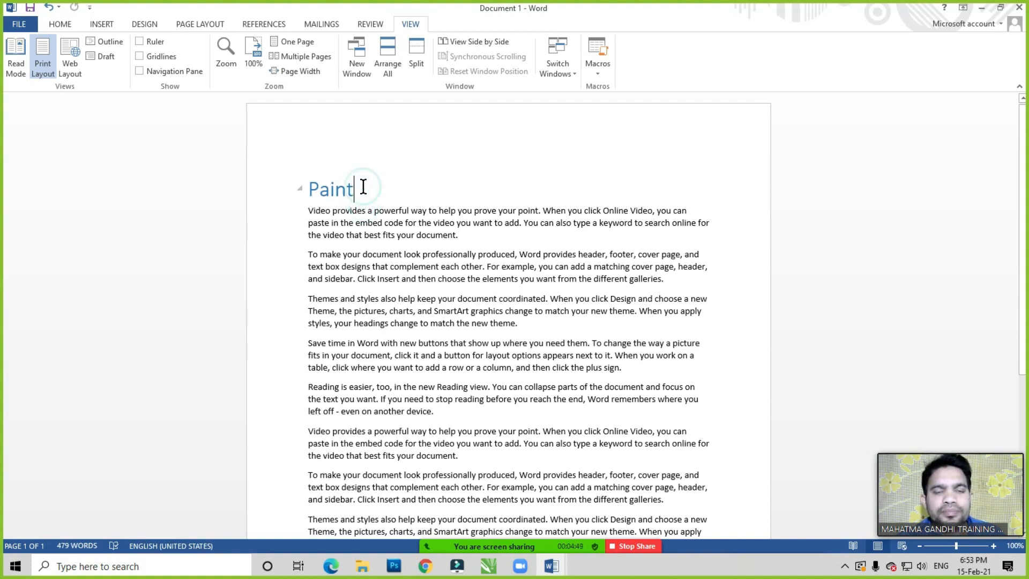
{"action": "left_click", "coordinate": [365, 191]}
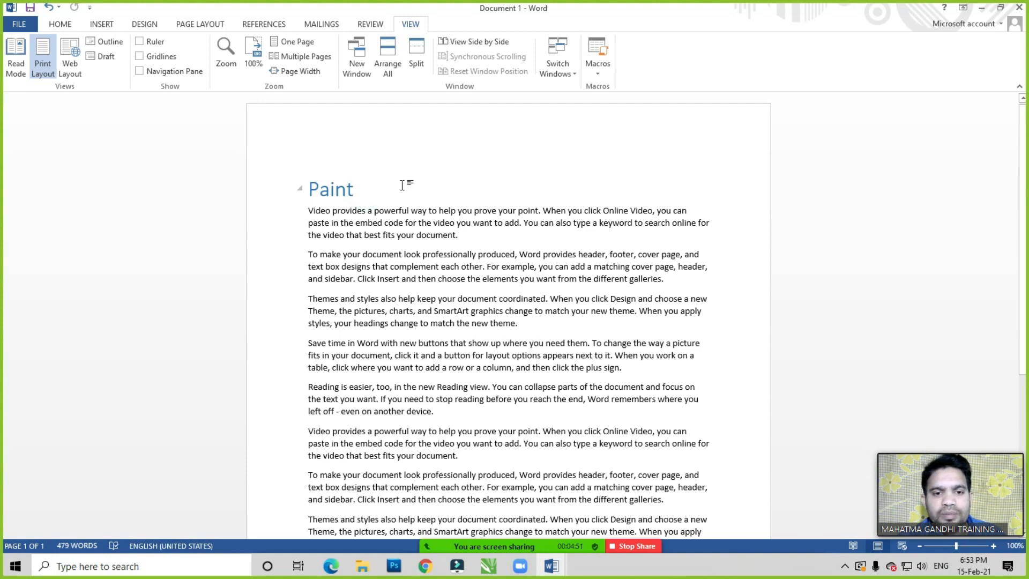
Add the line "Notepad" after the fifth body paragraph and apply the Heading 1 style to it
{"action": "scroll", "coordinate": [402, 182], "scroll_direction": "down", "scroll_amount": 3}
{"action": "left_click", "coordinate": [462, 327]}
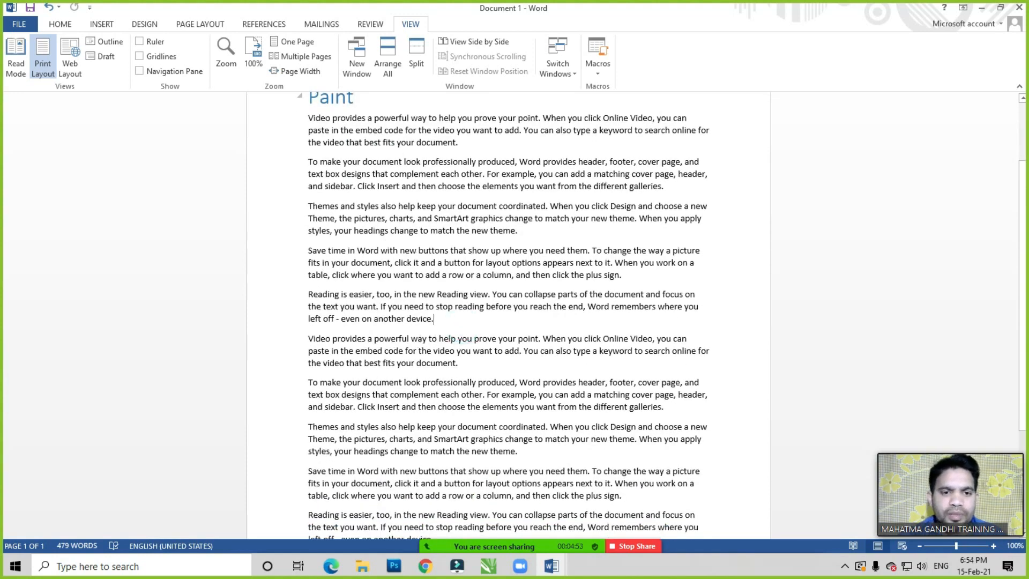
{"action": "key", "text": "Return"}
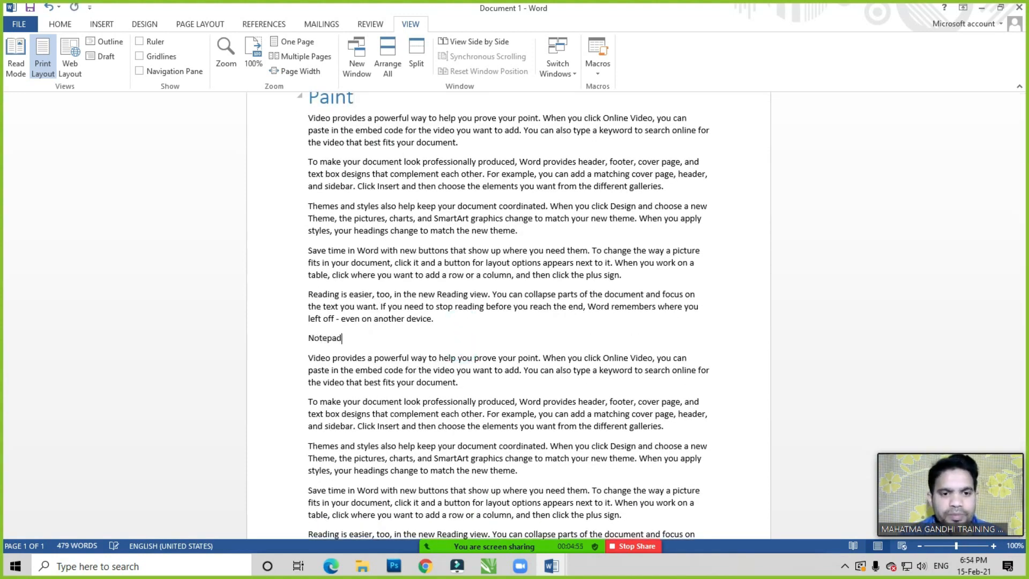
{"action": "left_click", "coordinate": [63, 24]}
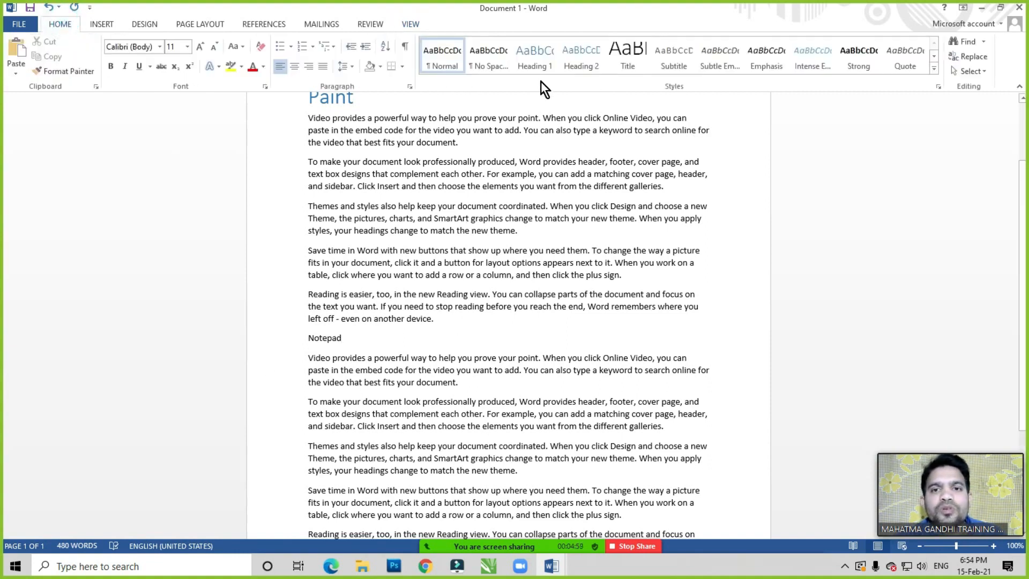
{"action": "left_click", "coordinate": [538, 60]}
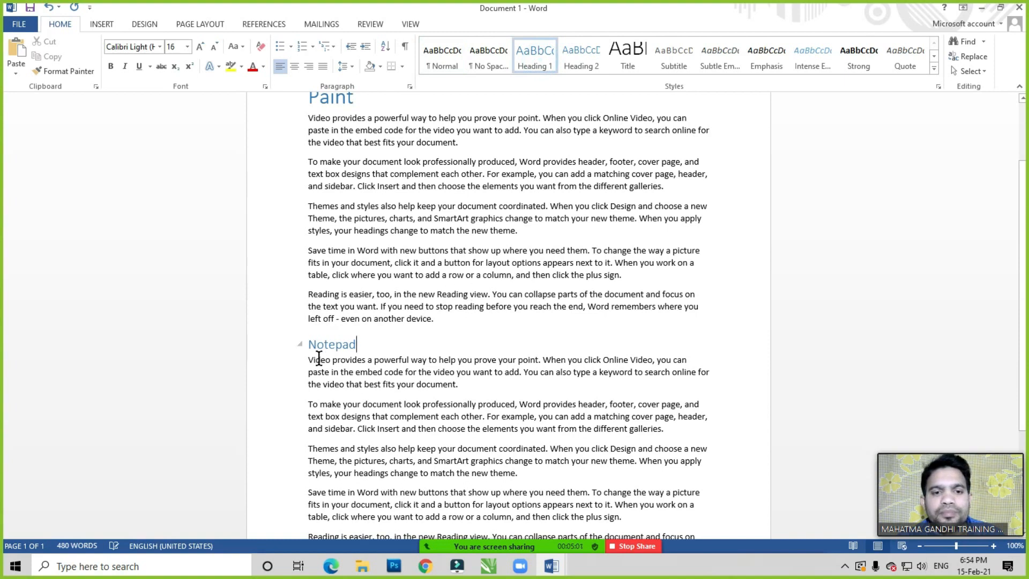
Check the Paint heading's font size and increase the Notepad heading to 26 pt to match it
{"action": "left_click_drag", "start_coordinate": [309, 348], "coordinate": [368, 348]}
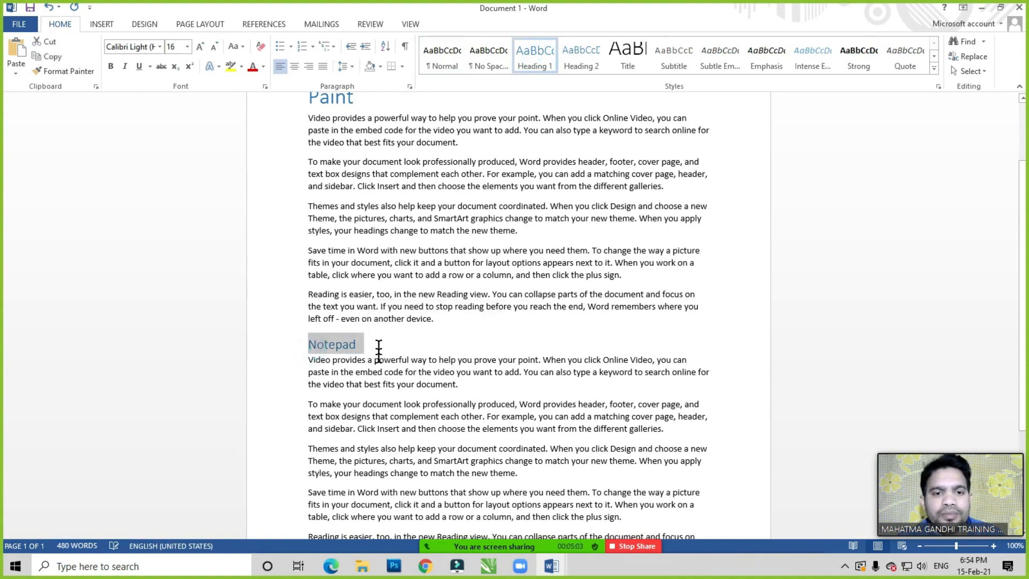
{"action": "left_click", "coordinate": [367, 347]}
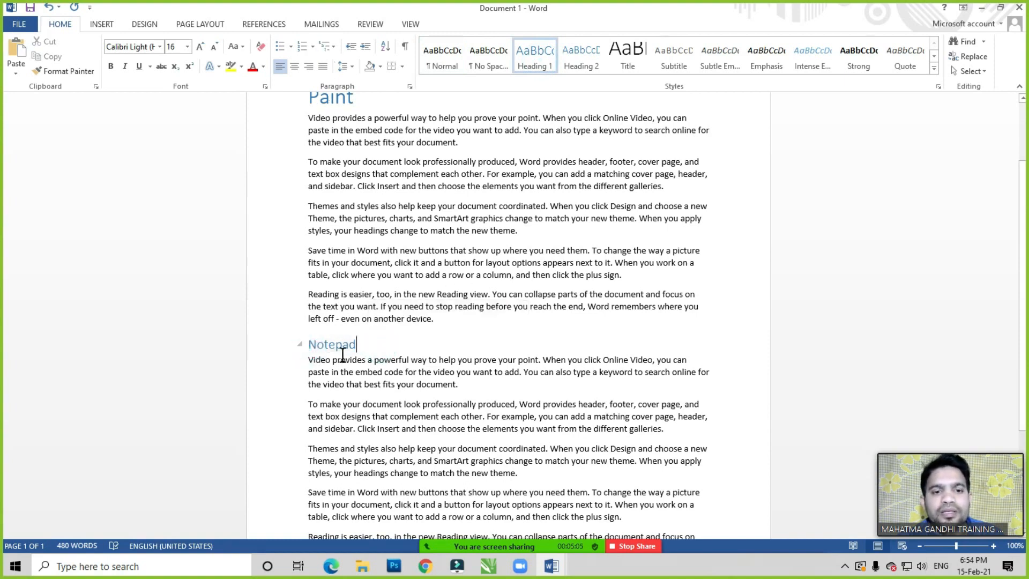
{"action": "scroll", "coordinate": [345, 299], "scroll_direction": "up", "scroll_amount": 2}
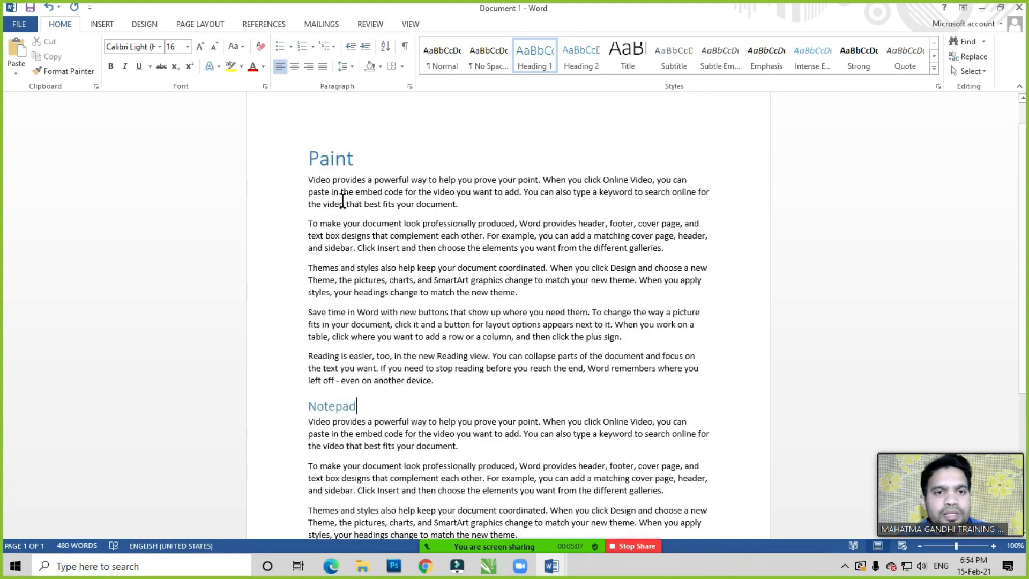
{"action": "left_click", "coordinate": [337, 158]}
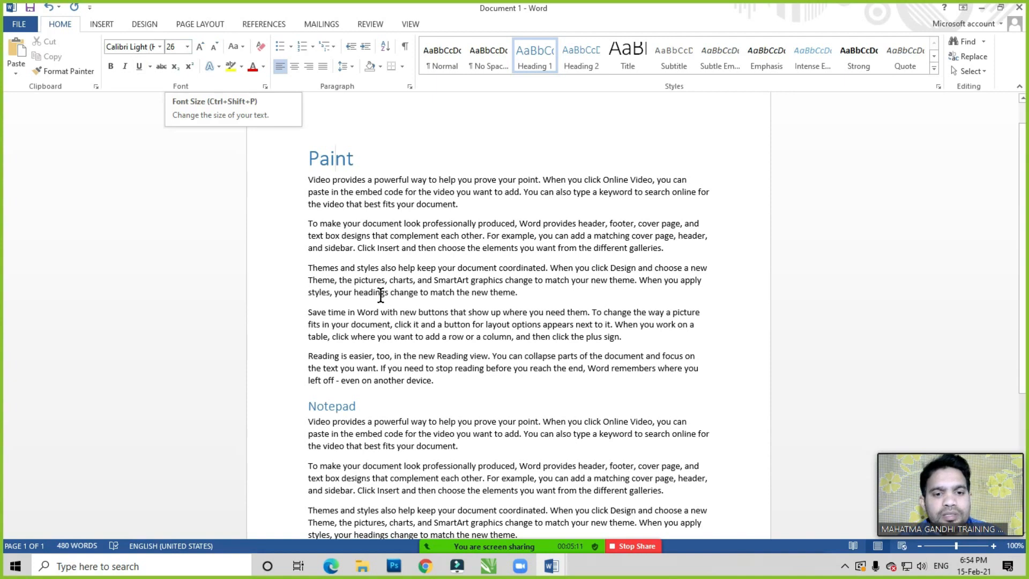
{"action": "scroll", "coordinate": [348, 343], "scroll_direction": "down", "scroll_amount": 3}
{"action": "left_click_drag", "start_coordinate": [309, 314], "coordinate": [355, 304]}
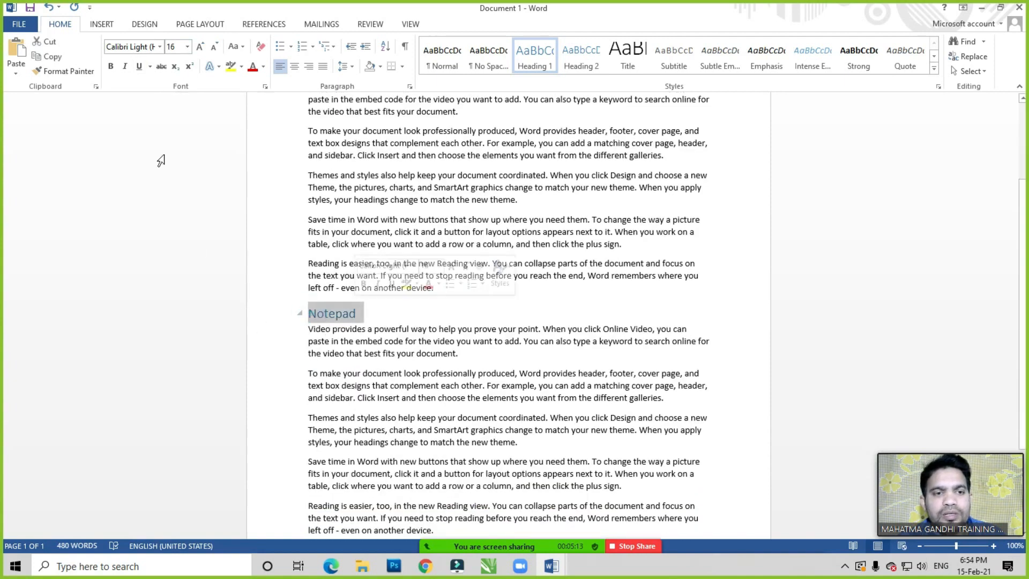
{"action": "left_click", "coordinate": [200, 47]}
{"action": "left_click", "coordinate": [200, 47]}
{"action": "left_click", "coordinate": [200, 47]}
{"action": "left_click", "coordinate": [200, 46]}
{"action": "left_click", "coordinate": [200, 46]}
{"action": "left_click", "coordinate": [428, 261]}
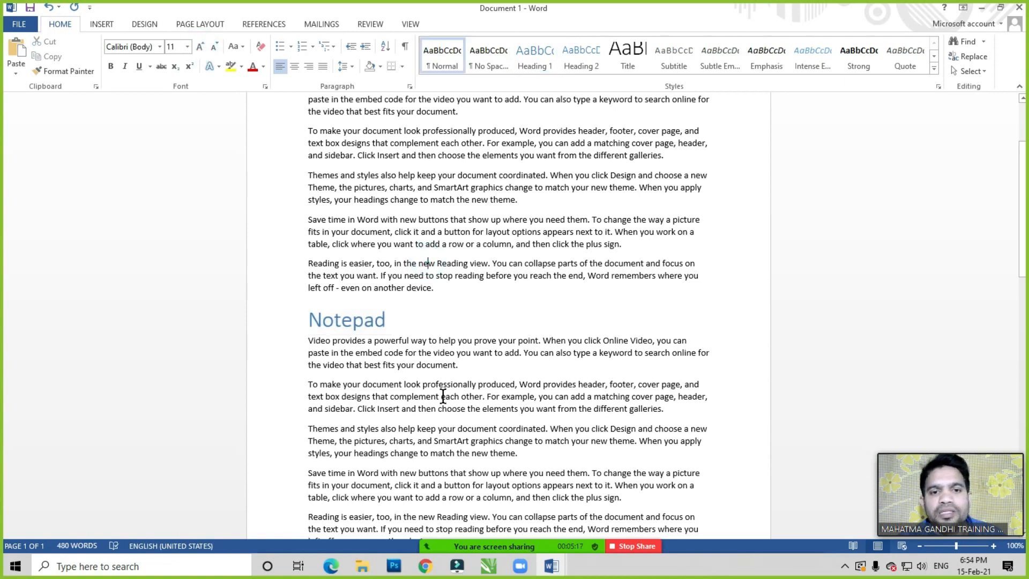
Split the Document 1 window into two panes and move the divider down to enlarge the upper pane
{"action": "scroll", "coordinate": [442, 395], "scroll_direction": "up", "scroll_amount": 3}
{"action": "left_click", "coordinate": [378, 217]}
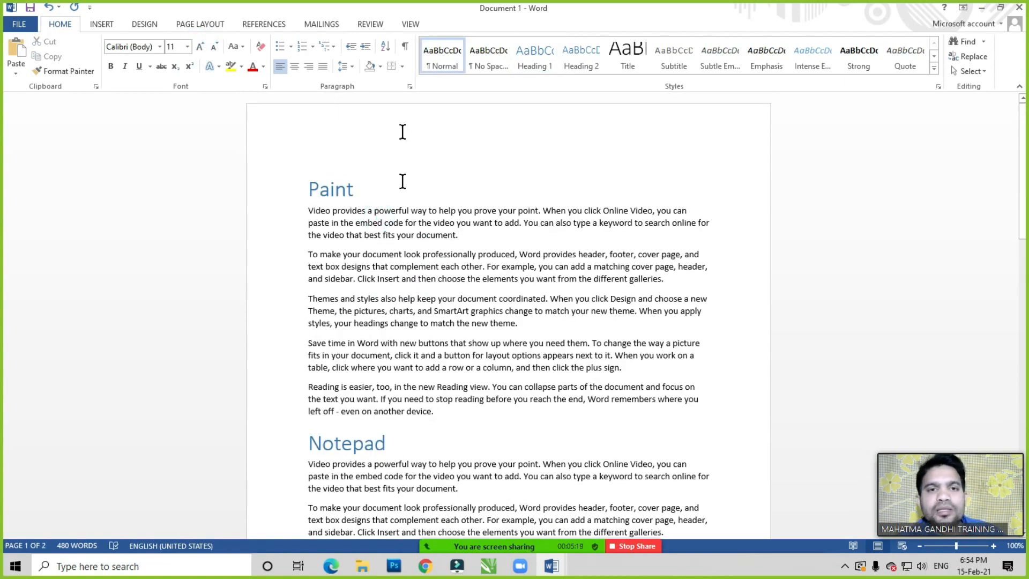
{"action": "left_click", "coordinate": [415, 25]}
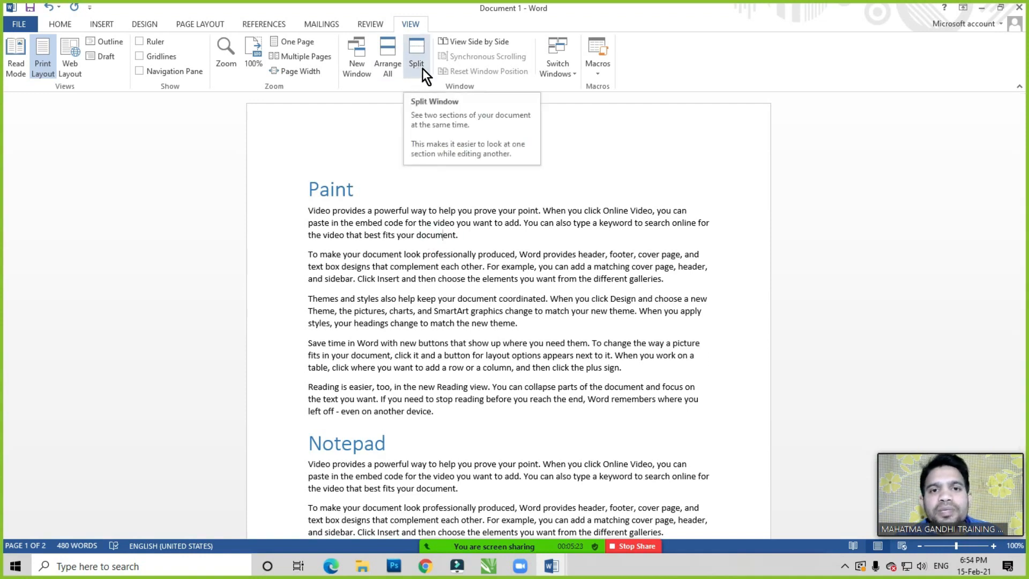
{"action": "left_click", "coordinate": [408, 249]}
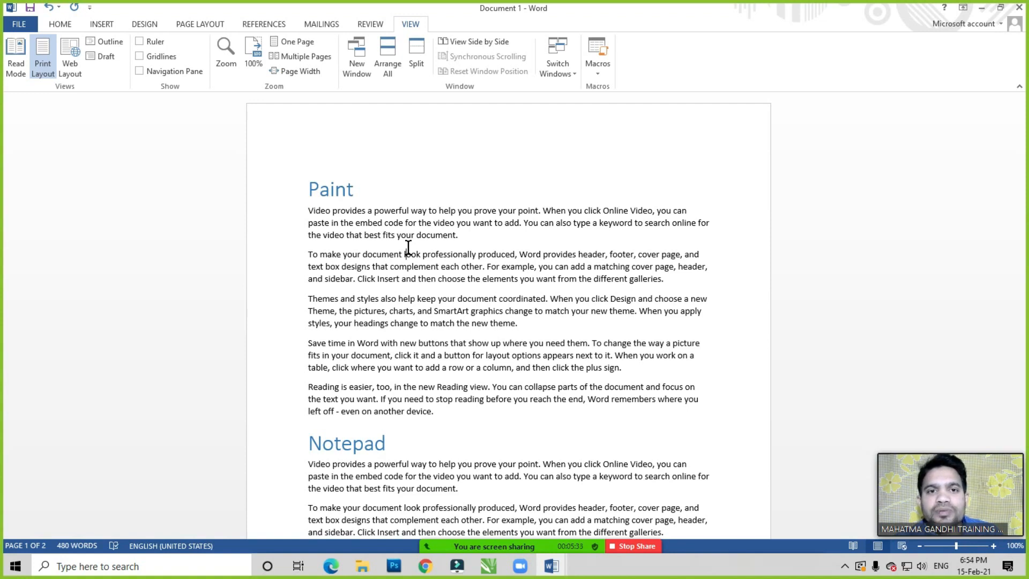
{"action": "left_click", "coordinate": [446, 267]}
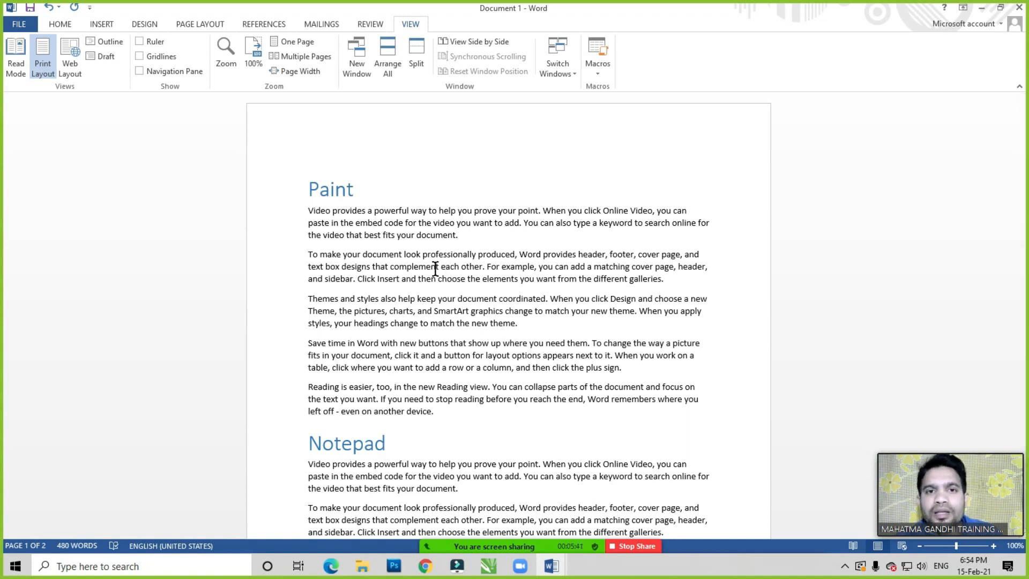
{"action": "left_click", "coordinate": [417, 57]}
{"action": "left_click", "coordinate": [423, 315]}
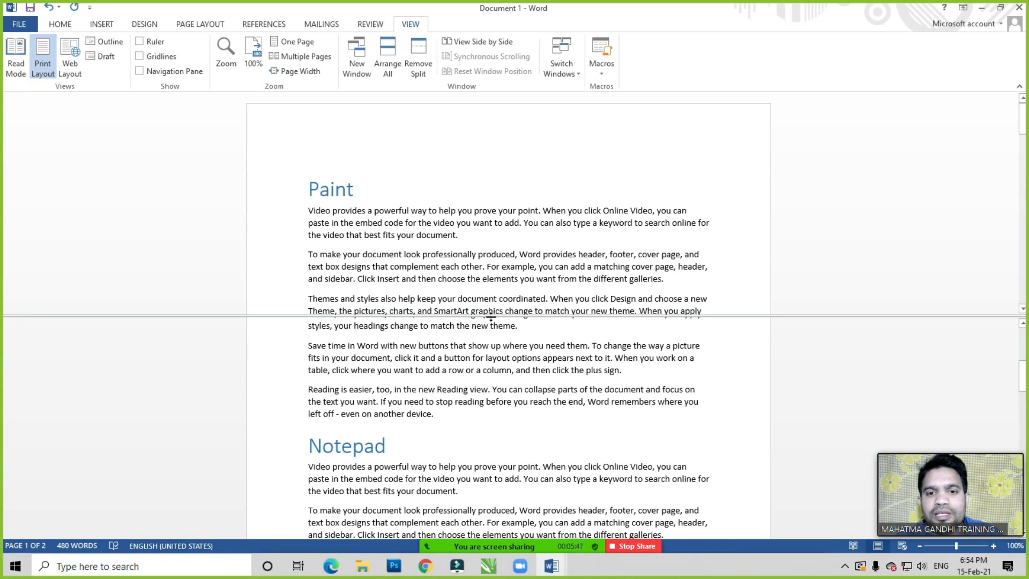
{"action": "left_click_drag", "start_coordinate": [489, 316], "coordinate": [456, 356]}
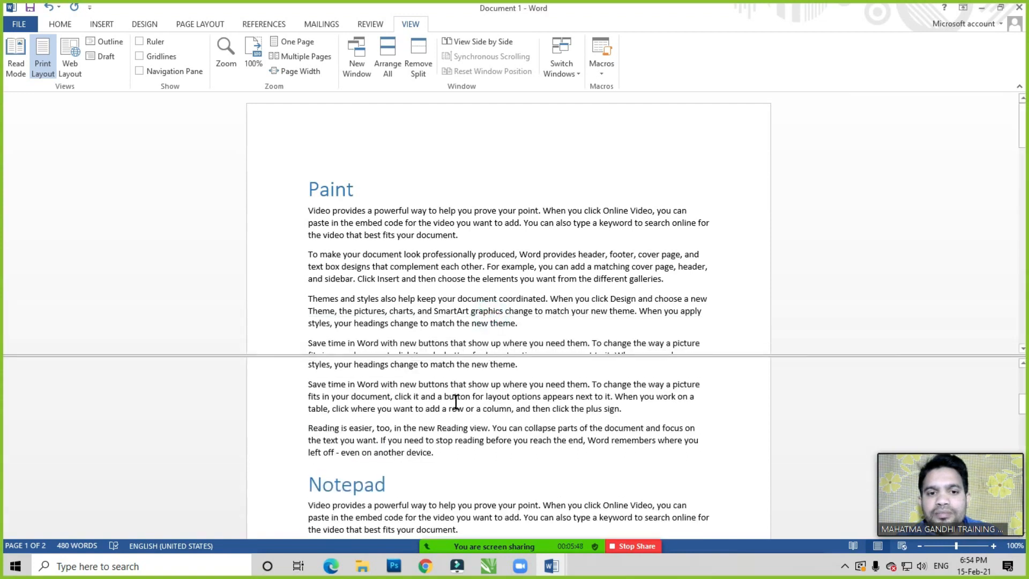
Remove the window split and display the rulers around Document 1
{"action": "left_click", "coordinate": [418, 57]}
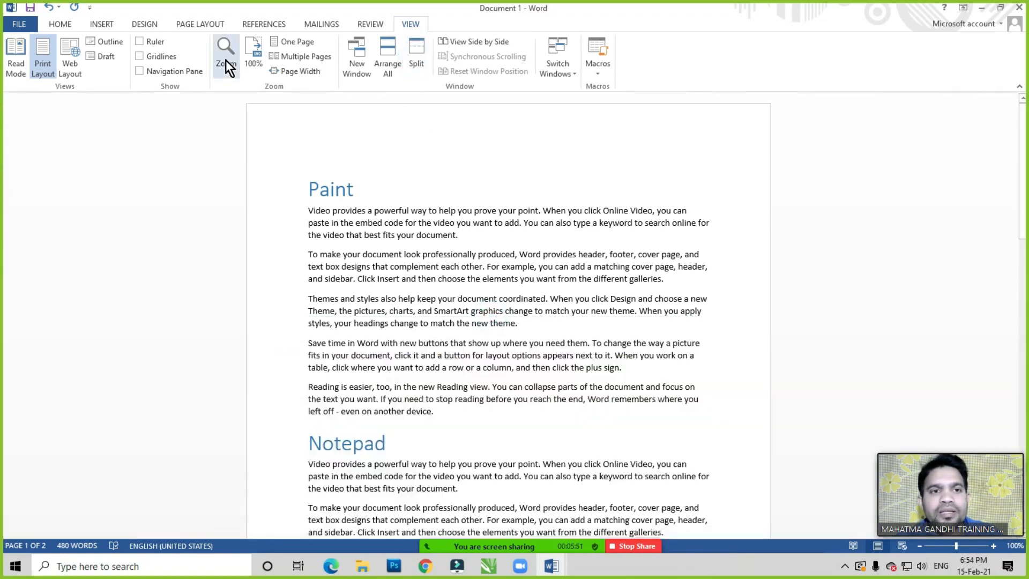
{"action": "left_click", "coordinate": [140, 41]}
{"action": "left_click", "coordinate": [391, 275]}
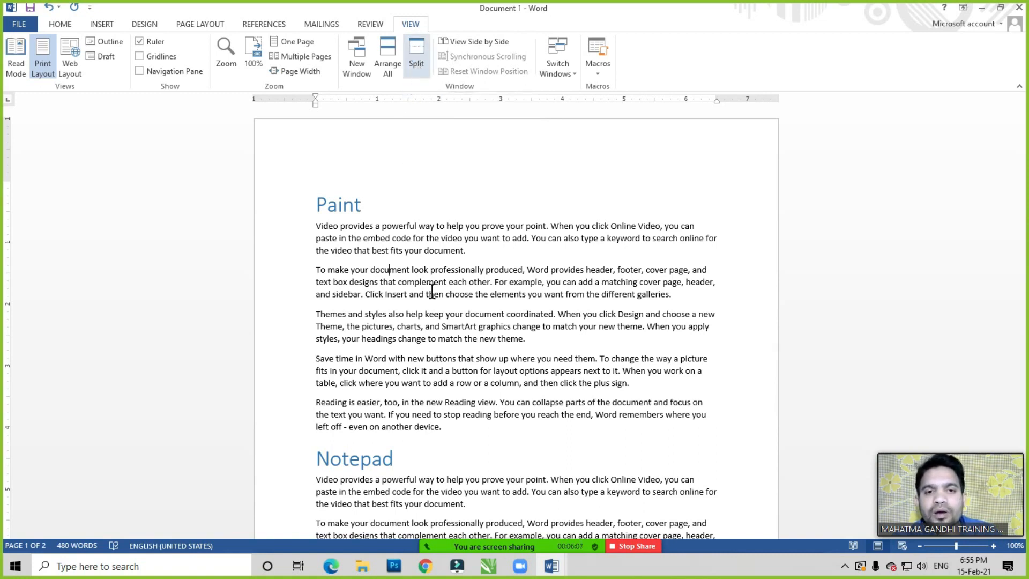
Add the line "Computer hardware and software" below the last paragraph of the Notepad section
{"action": "scroll", "coordinate": [435, 287], "scroll_direction": "down", "scroll_amount": 1}
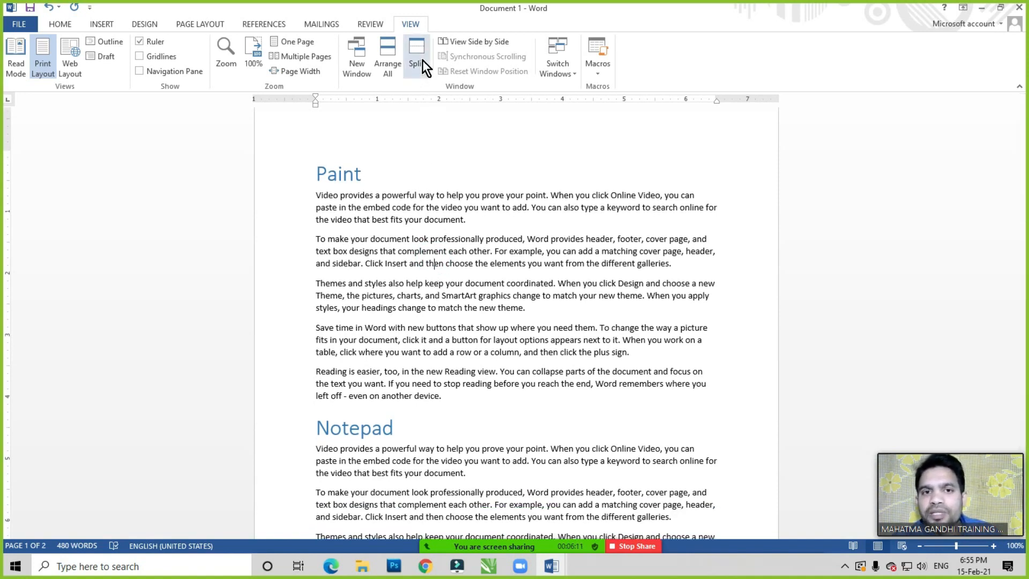
{"action": "scroll", "coordinate": [409, 333], "scroll_direction": "down", "scroll_amount": 8}
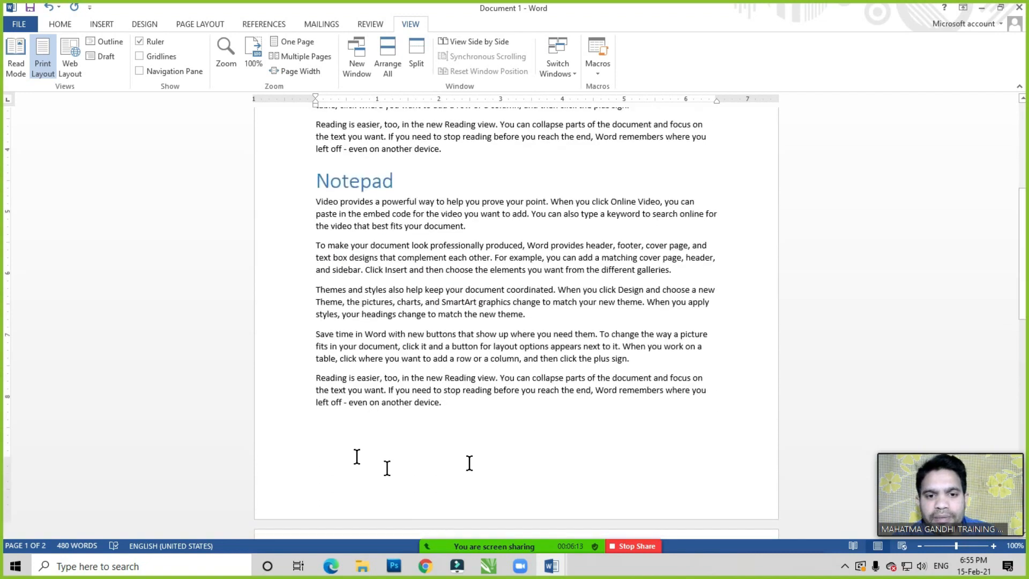
{"action": "left_click", "coordinate": [474, 411]}
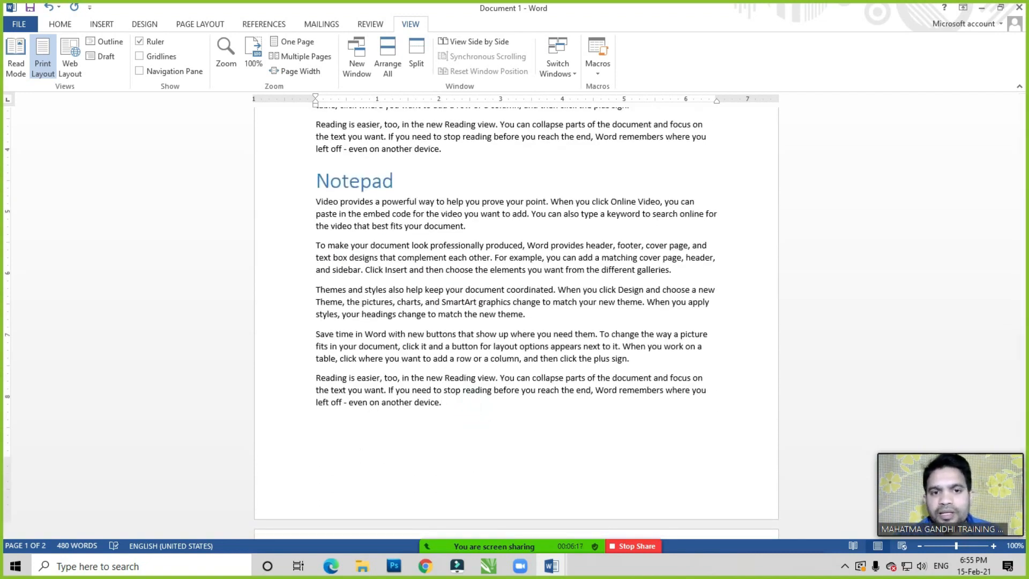
{"action": "type", "text": "Co"}
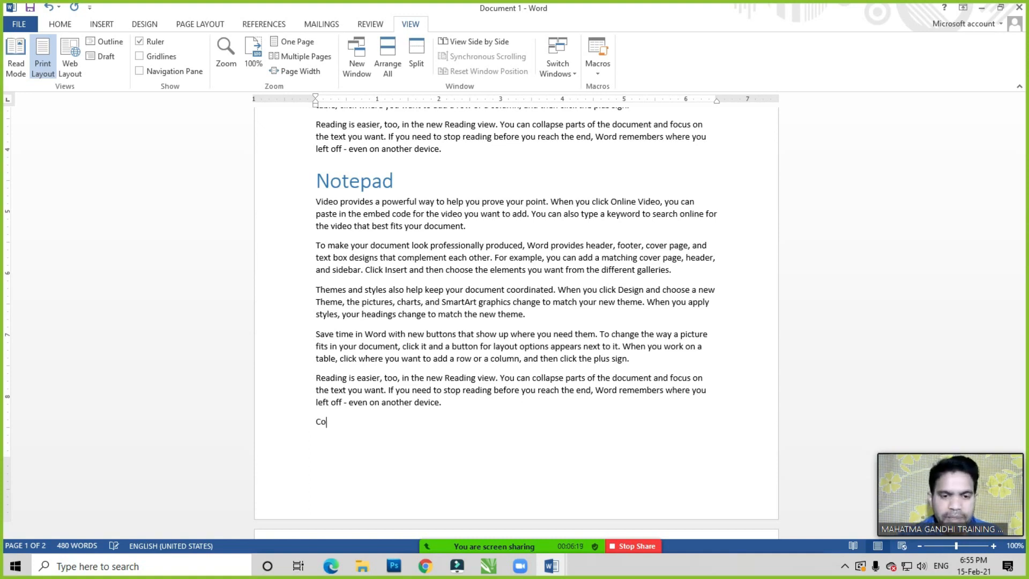
{"action": "type", "text": "mputer ha"}
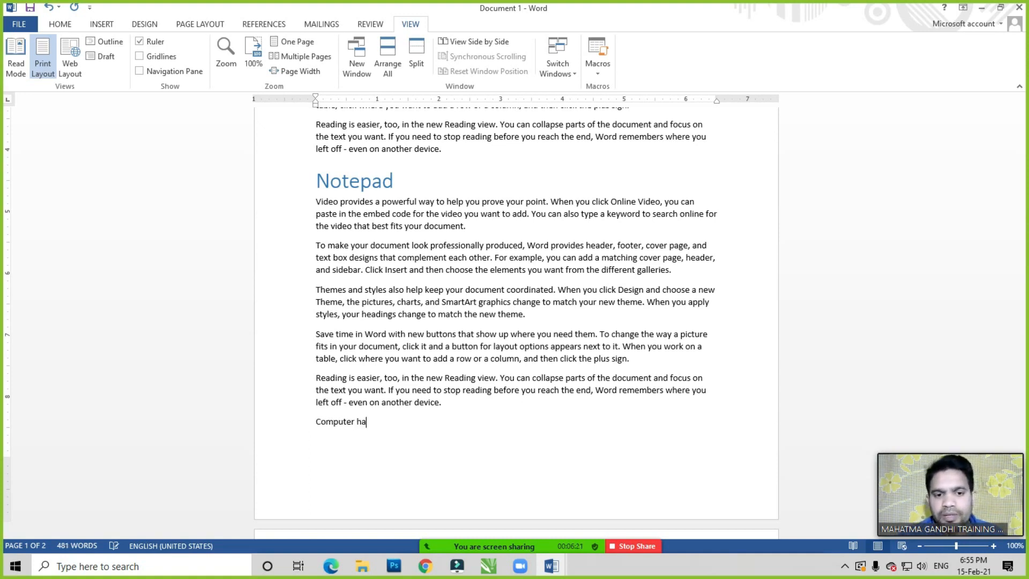
{"action": "type", "text": "rdware ans softw"}
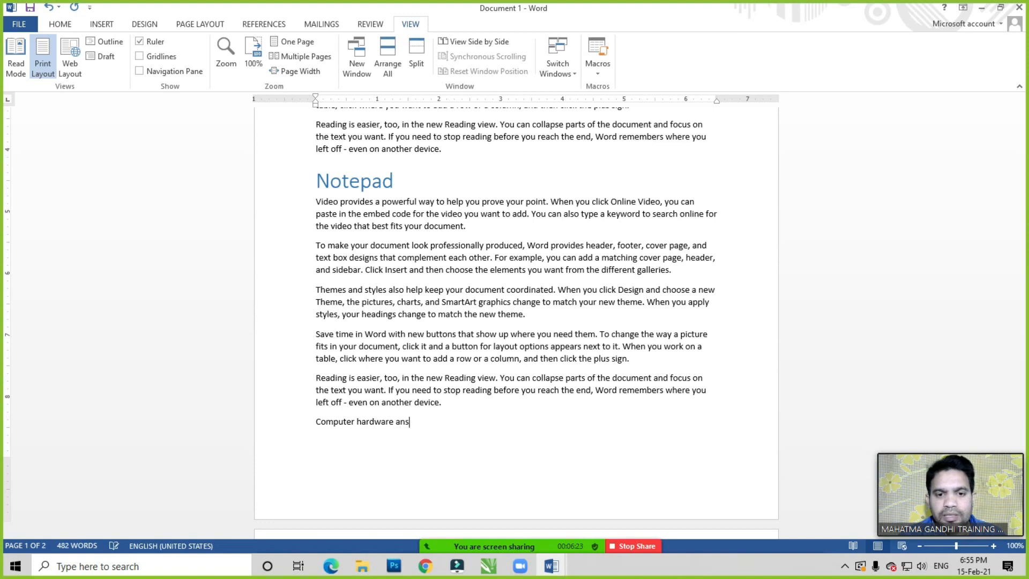
{"action": "key", "text": "BackSpace"}
{"action": "key", "text": "BackSpace"}
{"action": "key", "text": "BackSpace"}
{"action": "key", "text": "BackSpace"}
{"action": "key", "text": "BackSpace"}
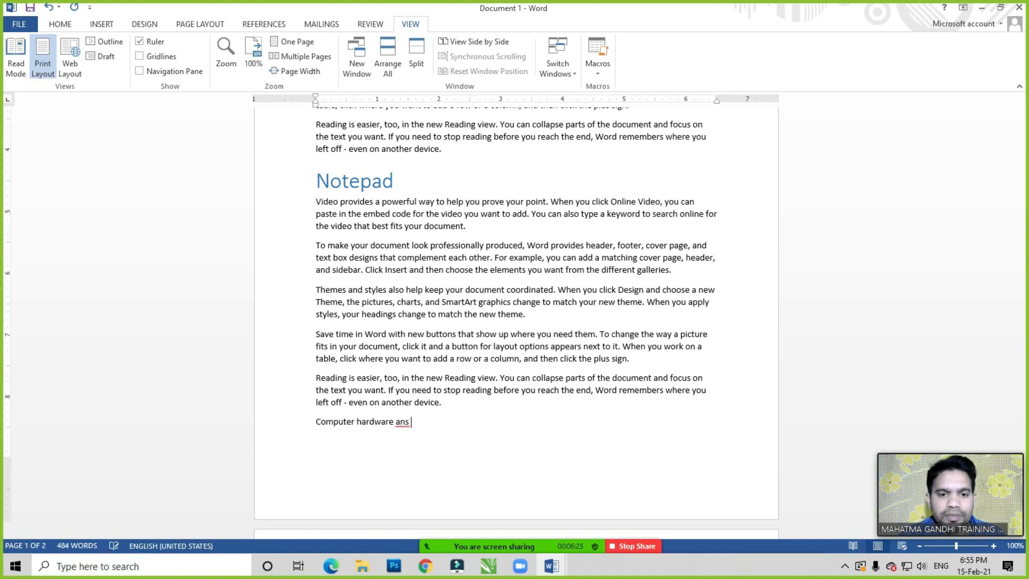
{"action": "key", "text": "BackSpace"}
{"action": "type", "text": "d software"}
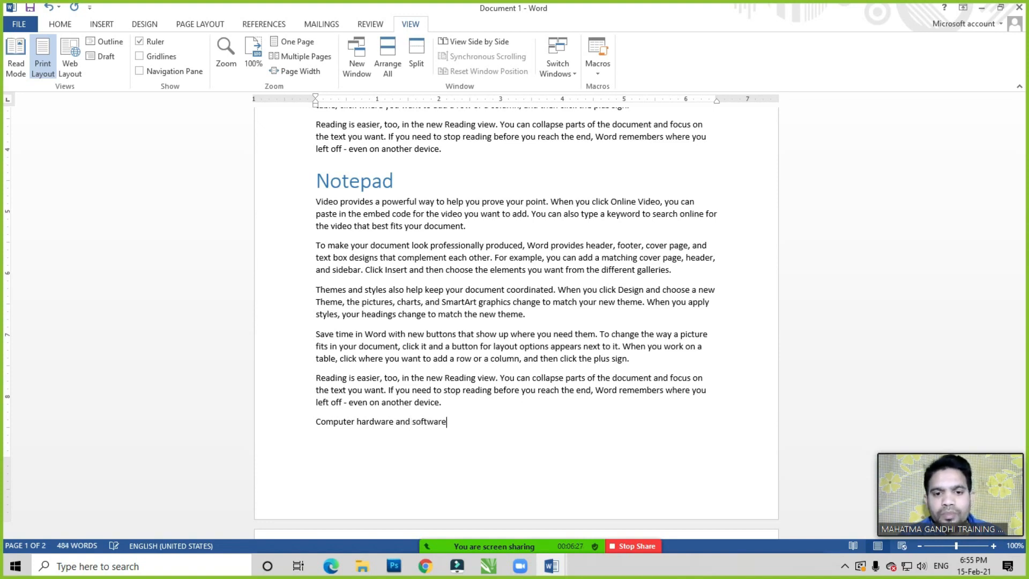
{"action": "left_click", "coordinate": [453, 414]}
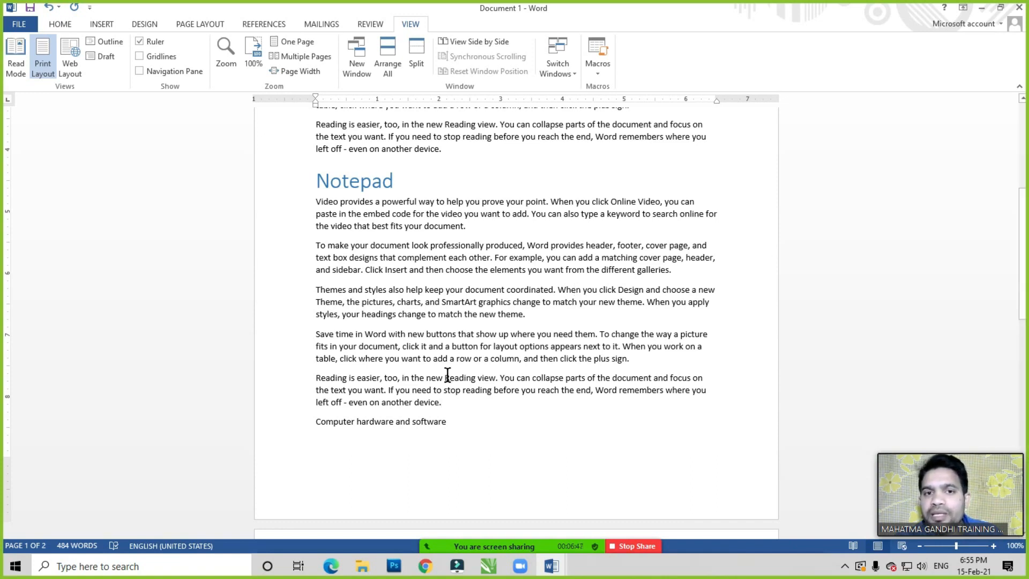
{"action": "left_click", "coordinate": [452, 420]}
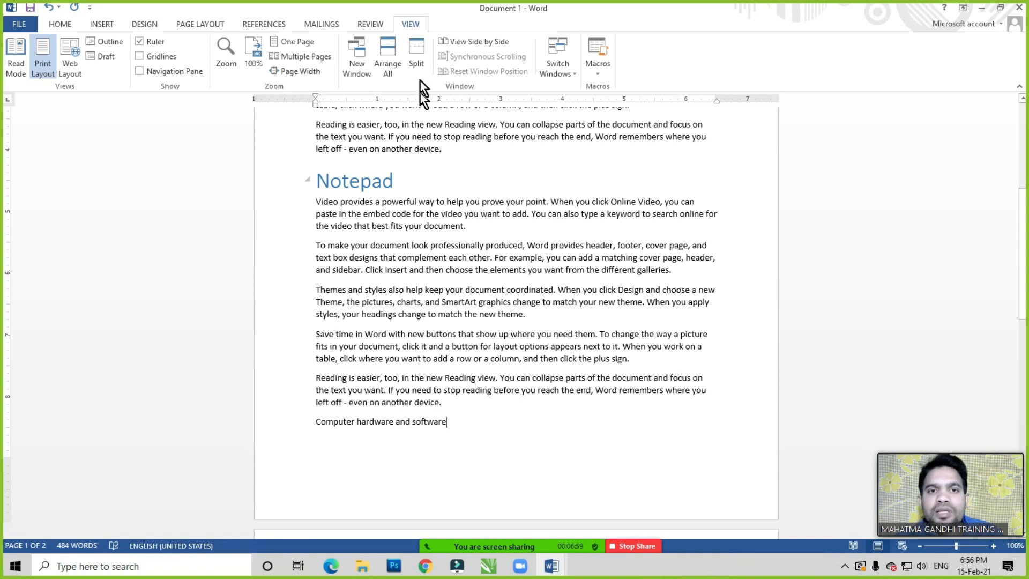
{"action": "left_click", "coordinate": [446, 410]}
{"action": "left_click", "coordinate": [458, 427]}
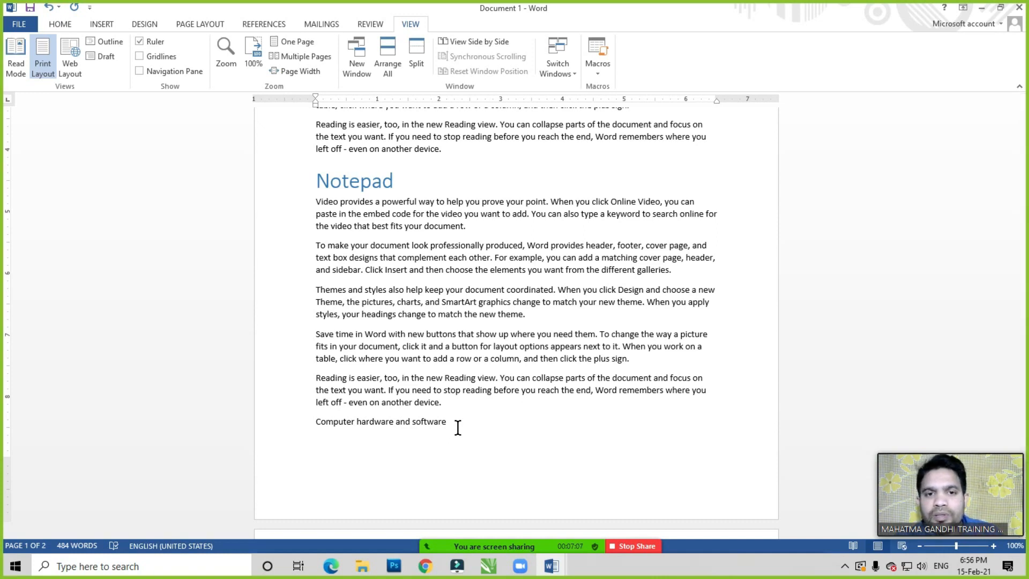
Split the Document 1 window into two panes and move the divider up to enlarge the lower pane
{"action": "left_click", "coordinate": [418, 53]}
{"action": "left_click", "coordinate": [385, 318]}
{"action": "left_click_drag", "start_coordinate": [385, 318], "coordinate": [406, 164]}
{"action": "left_click", "coordinate": [422, 242]}
Bring the "Computer hardware and software" line into view in the lower pane and place the cursor at its end
{"action": "scroll", "coordinate": [399, 319], "scroll_direction": "up", "scroll_amount": 6}
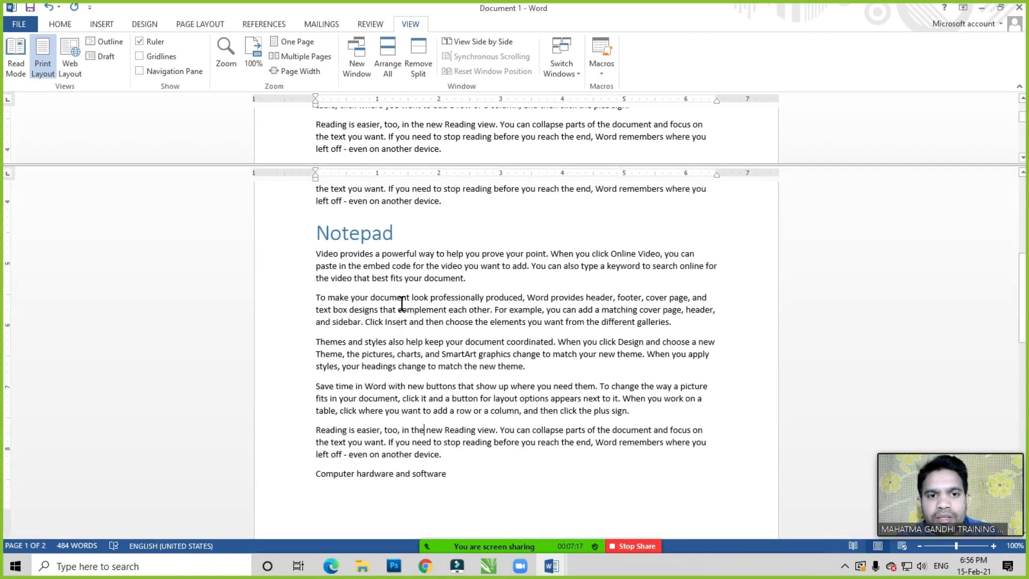
{"action": "scroll", "coordinate": [432, 252], "scroll_direction": "down", "scroll_amount": 3}
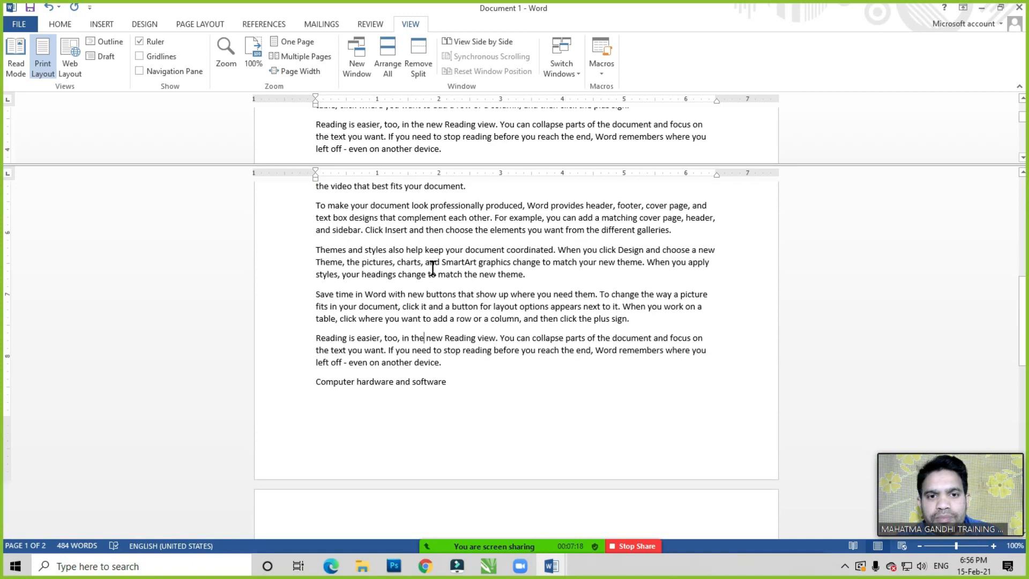
{"action": "scroll", "coordinate": [432, 265], "scroll_direction": "up", "scroll_amount": 3}
{"action": "scroll", "coordinate": [473, 273], "scroll_direction": "down", "scroll_amount": 5}
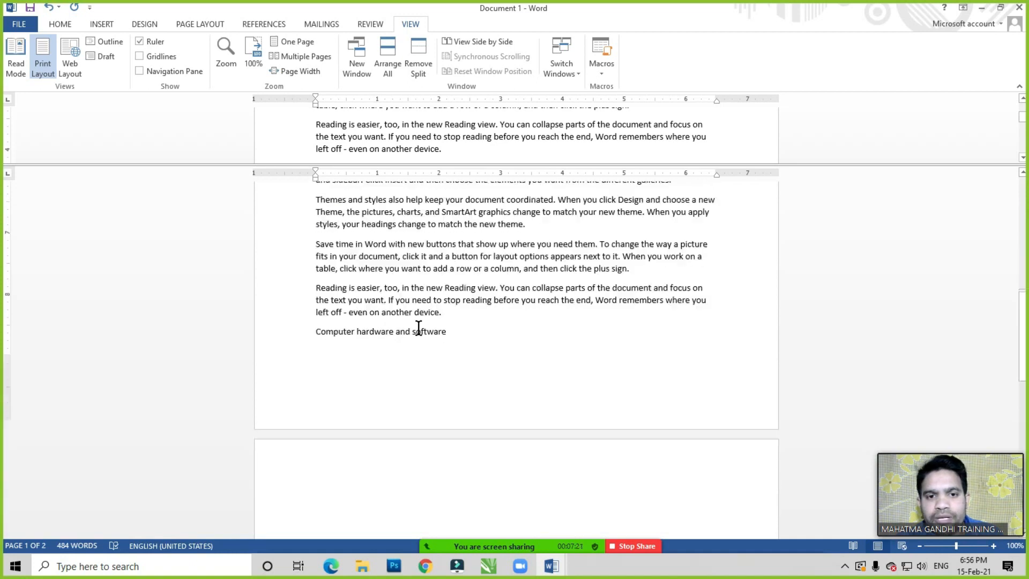
{"action": "left_click", "coordinate": [459, 322]}
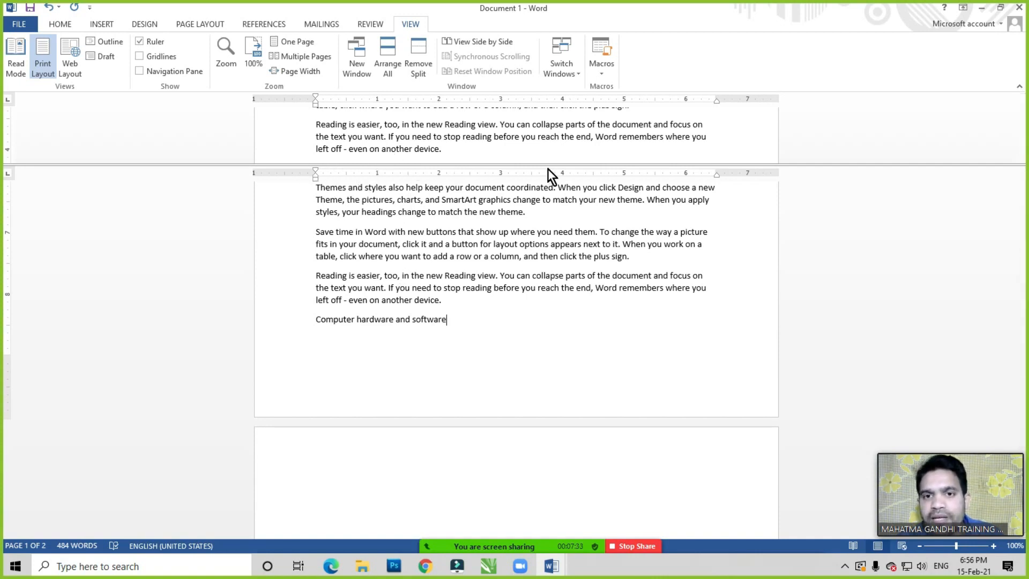
Show the Paint heading in the upper pane and move the divider down to enlarge that pane
{"action": "scroll", "coordinate": [465, 132], "scroll_direction": "up", "scroll_amount": 3}
{"action": "scroll", "coordinate": [466, 133], "scroll_direction": "up", "scroll_amount": 5}
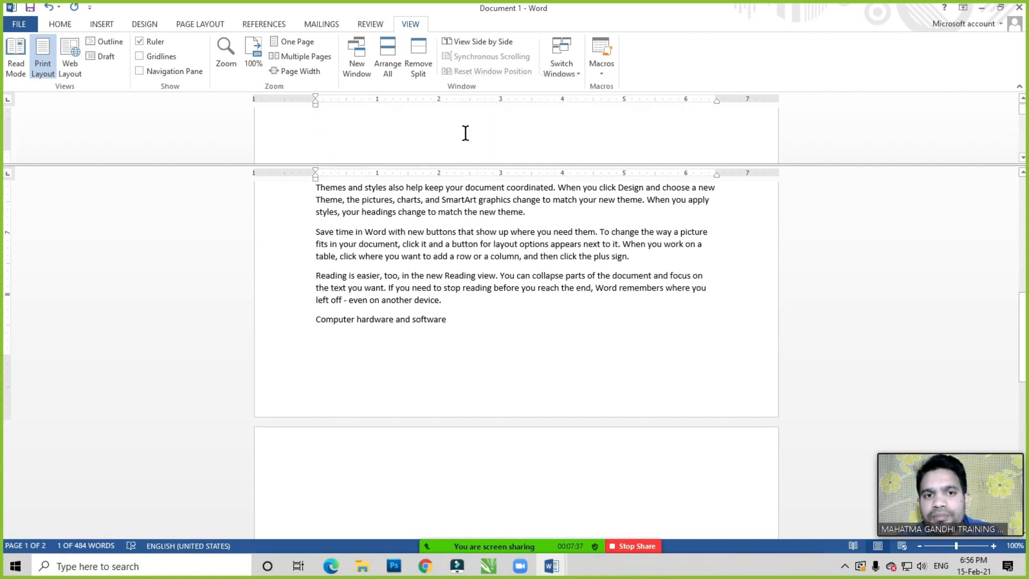
{"action": "scroll", "coordinate": [461, 145], "scroll_direction": "down", "scroll_amount": 2}
{"action": "left_click_drag", "start_coordinate": [457, 164], "coordinate": [458, 232]}
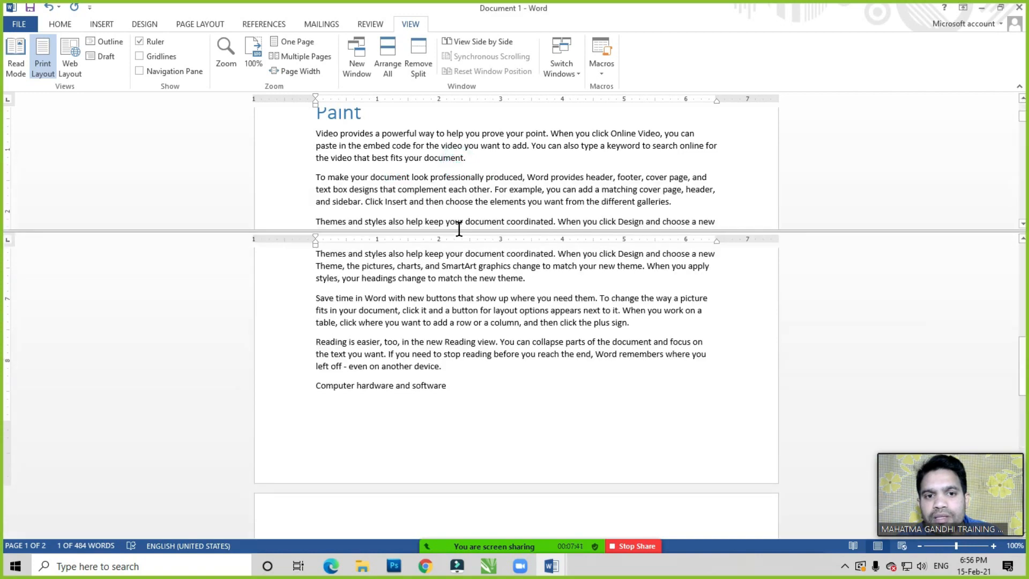
{"action": "left_click", "coordinate": [398, 182]}
{"action": "scroll", "coordinate": [427, 169], "scroll_direction": "up", "scroll_amount": 1}
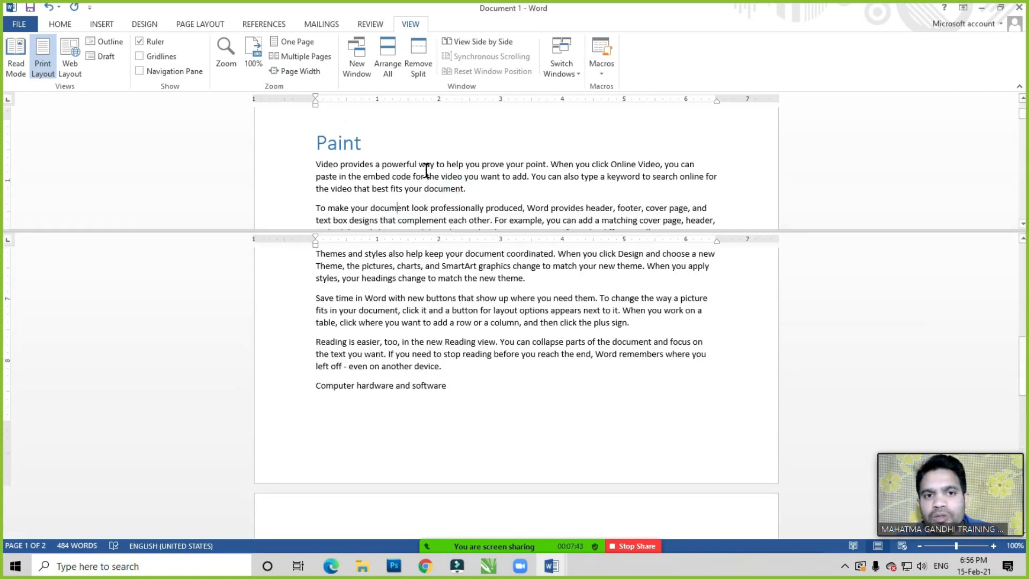
{"action": "left_click", "coordinate": [409, 309]}
{"action": "left_click", "coordinate": [459, 390]}
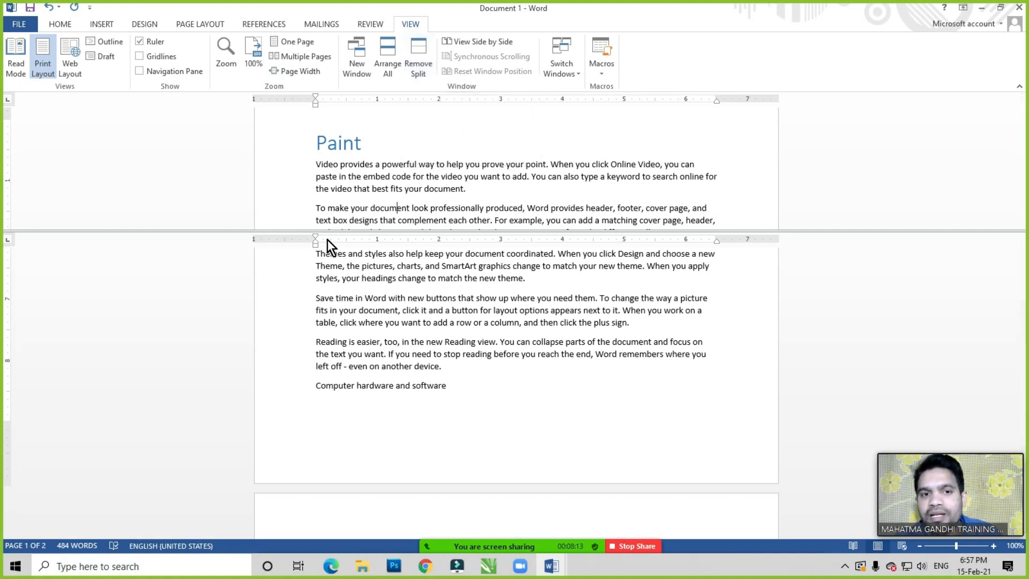
Remove the window split and look through Document 1 in the single pane, returning to the Paint heading
{"action": "left_click", "coordinate": [419, 64]}
{"action": "scroll", "coordinate": [430, 328], "scroll_direction": "down", "scroll_amount": 10}
{"action": "scroll", "coordinate": [434, 352], "scroll_direction": "up", "scroll_amount": 6}
{"action": "scroll", "coordinate": [435, 352], "scroll_direction": "up", "scroll_amount": 6}
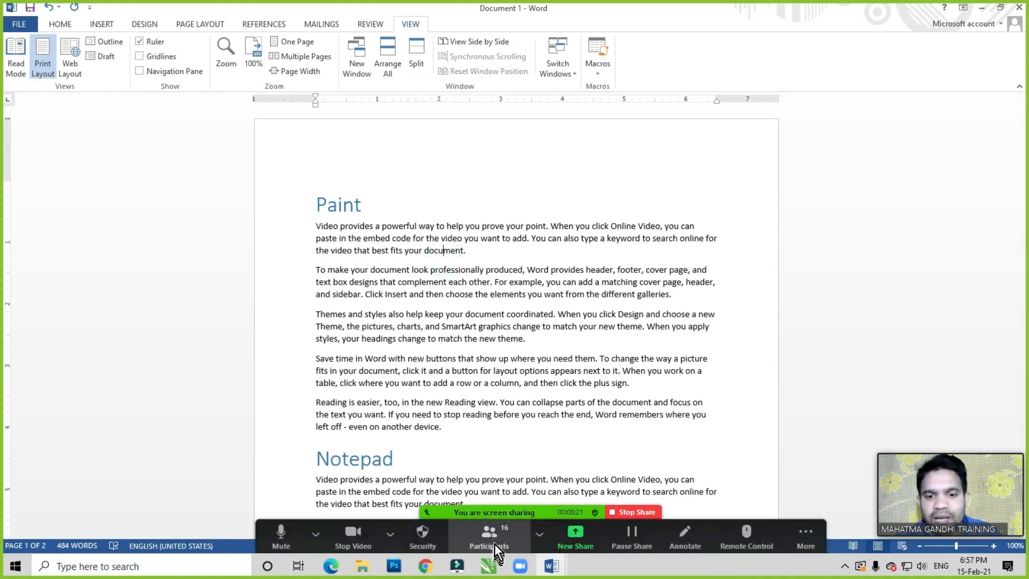
Open the Zoom meeting's participant list, ask all participants to unmute, and close the list
{"action": "left_click", "coordinate": [490, 536]}
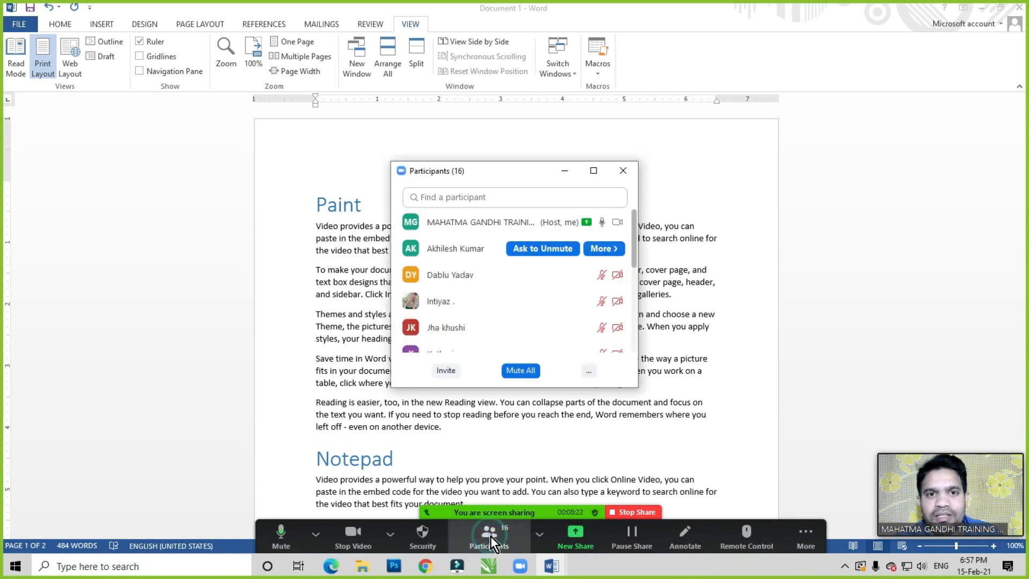
{"action": "left_click", "coordinate": [590, 372]}
{"action": "left_click", "coordinate": [632, 392]}
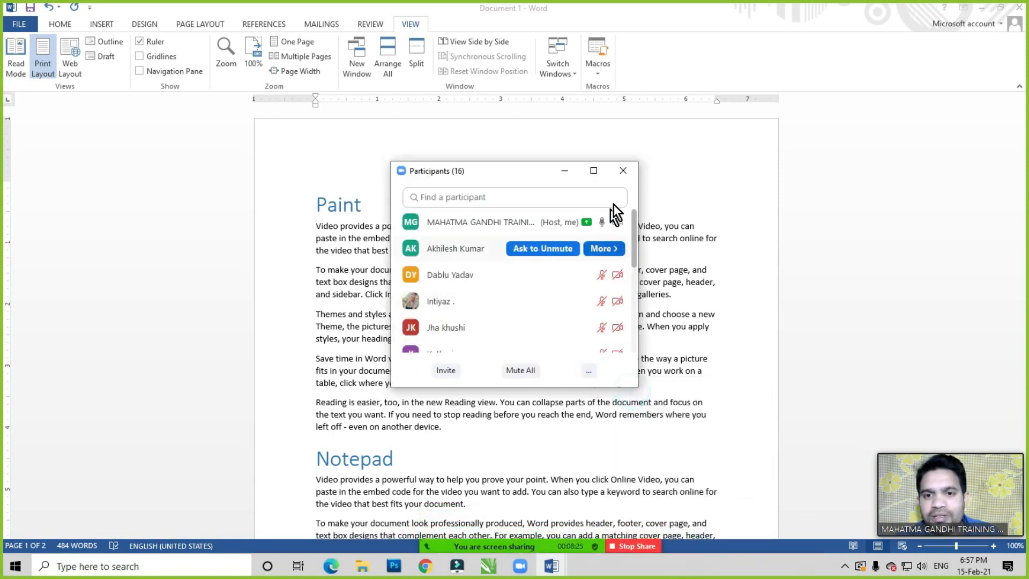
{"action": "left_click", "coordinate": [623, 170]}
{"action": "left_click", "coordinate": [391, 266]}
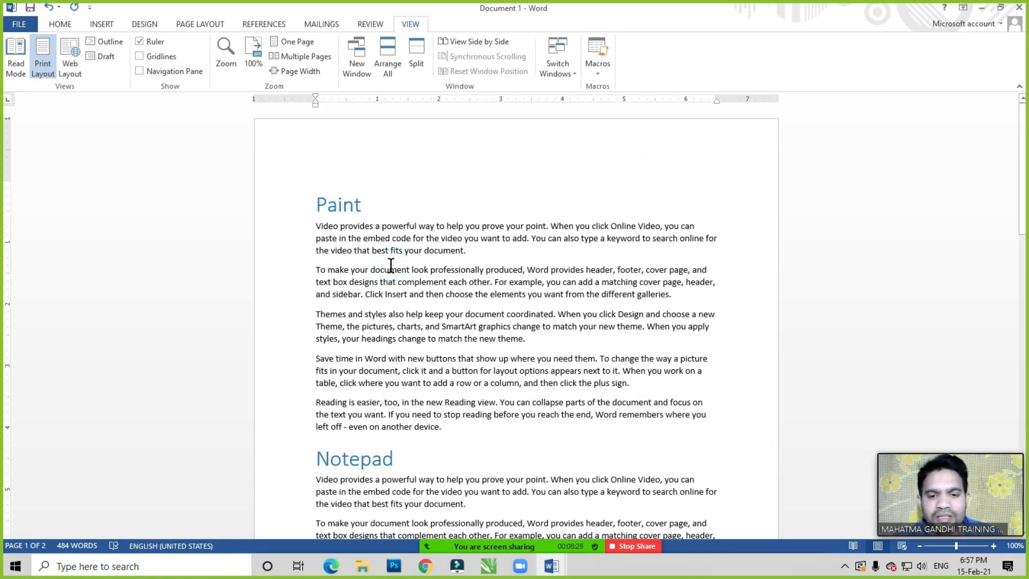
{"action": "left_click", "coordinate": [395, 264]}
{"action": "scroll", "coordinate": [413, 265], "scroll_direction": "down", "scroll_amount": 2}
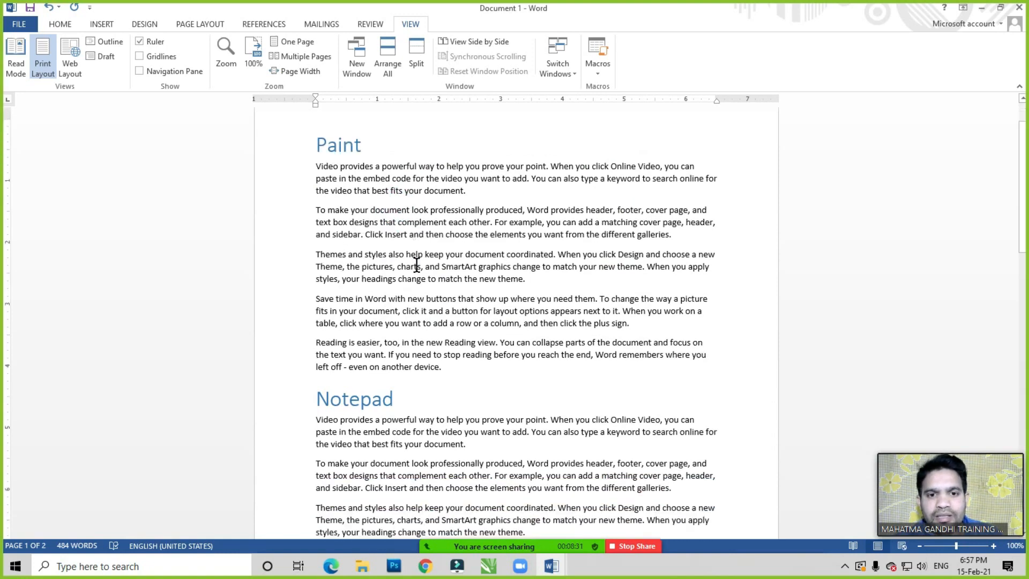
{"action": "left_click", "coordinate": [419, 264]}
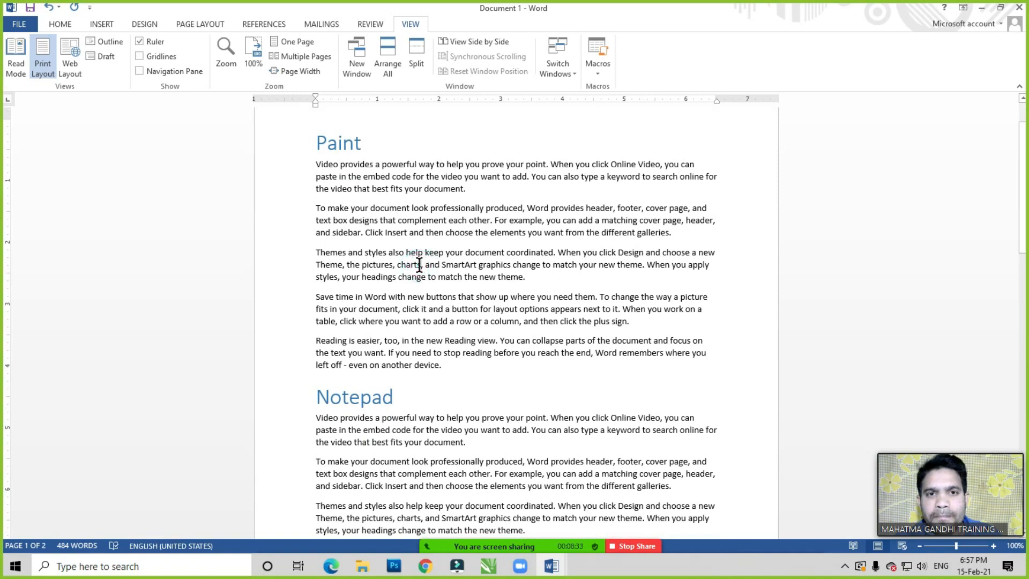
{"action": "left_click", "coordinate": [425, 288]}
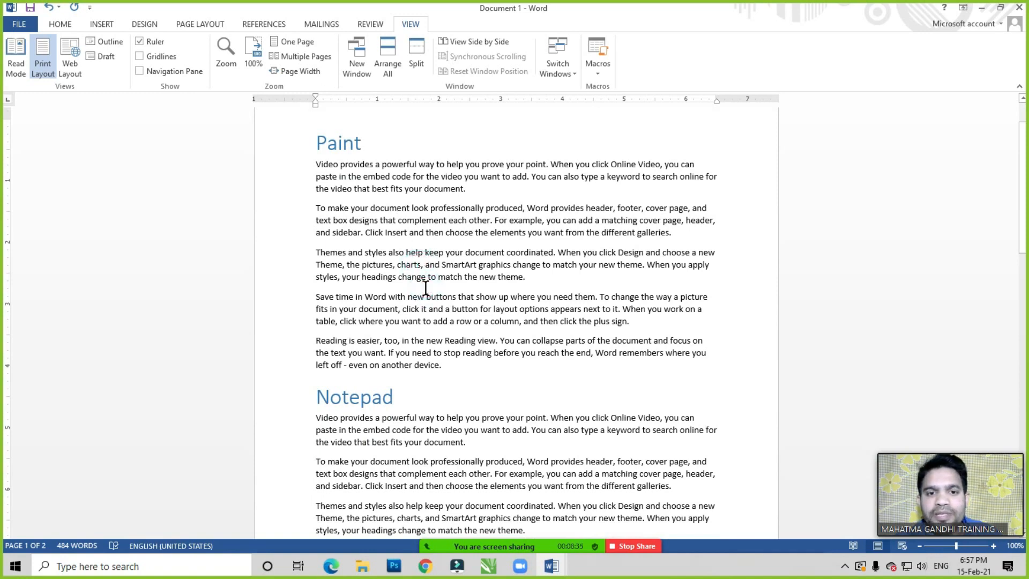
{"action": "scroll", "coordinate": [426, 288], "scroll_direction": "down", "scroll_amount": 5}
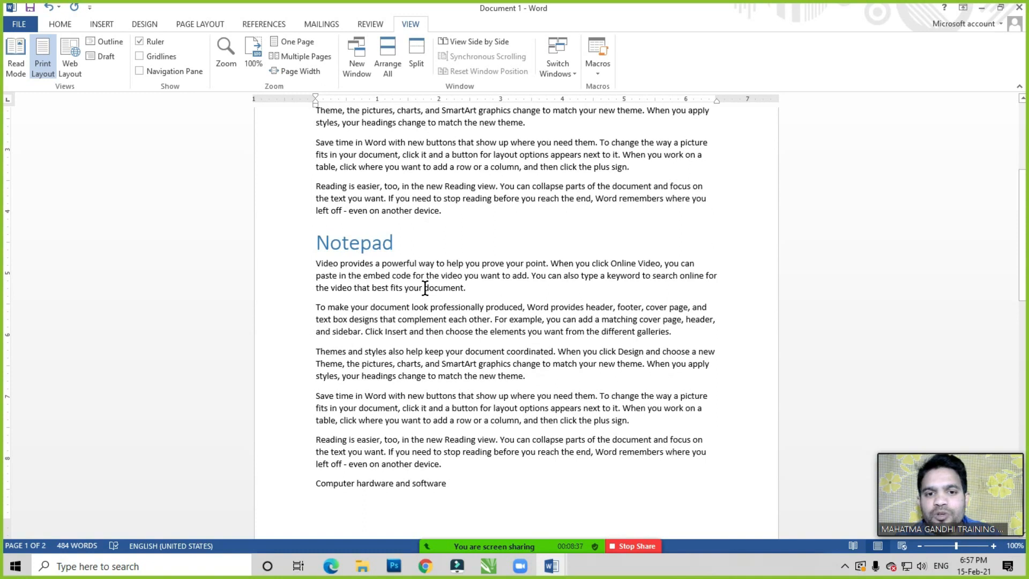
{"action": "left_click", "coordinate": [433, 235]}
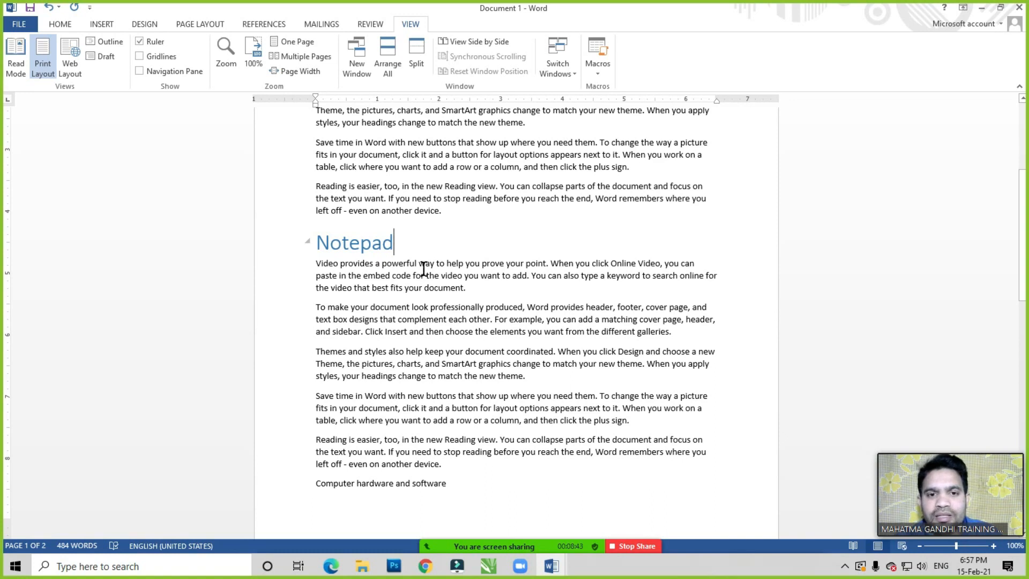
{"action": "left_click", "coordinate": [418, 239]}
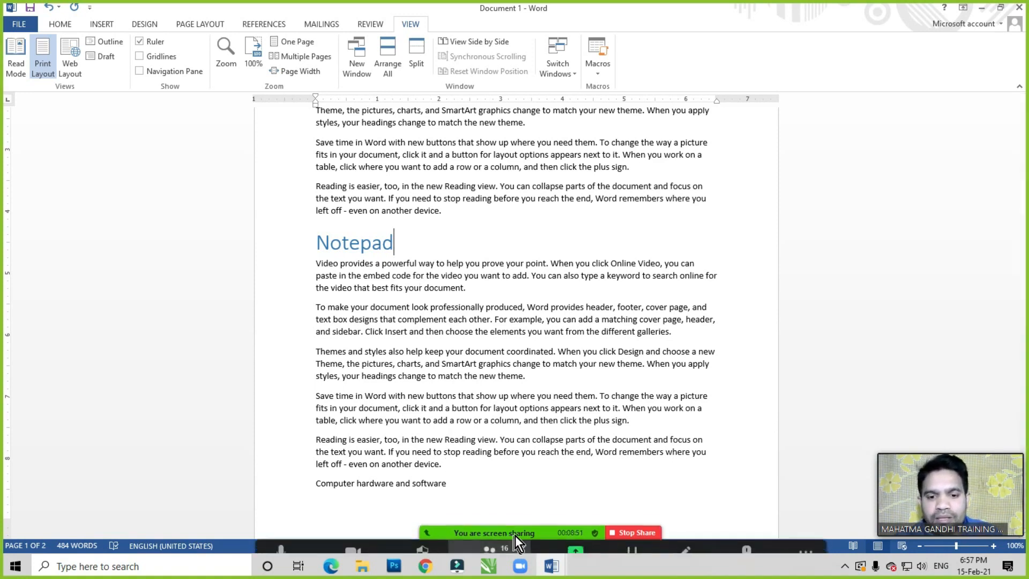
Check the Zoom meeting's participant list at full size, mute all participants, and close the list
{"action": "left_click", "coordinate": [494, 536]}
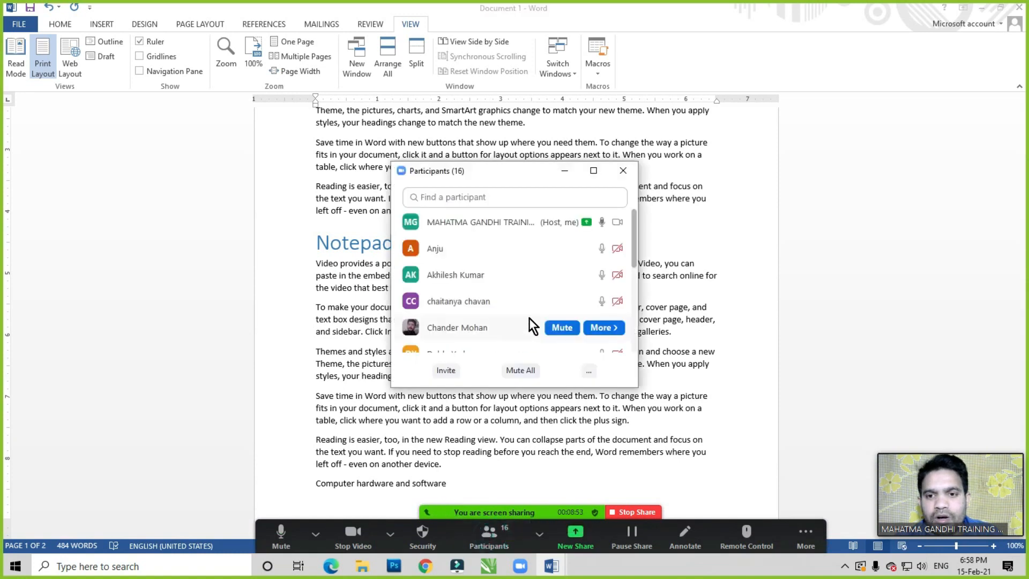
{"action": "left_click", "coordinate": [523, 176]}
{"action": "left_click", "coordinate": [593, 170]}
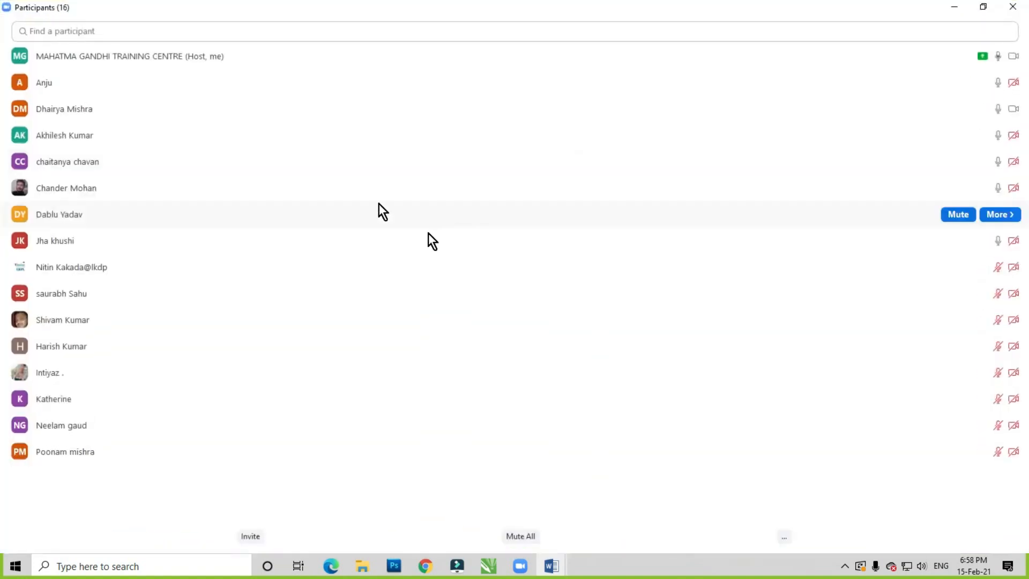
{"action": "left_click", "coordinate": [983, 7]}
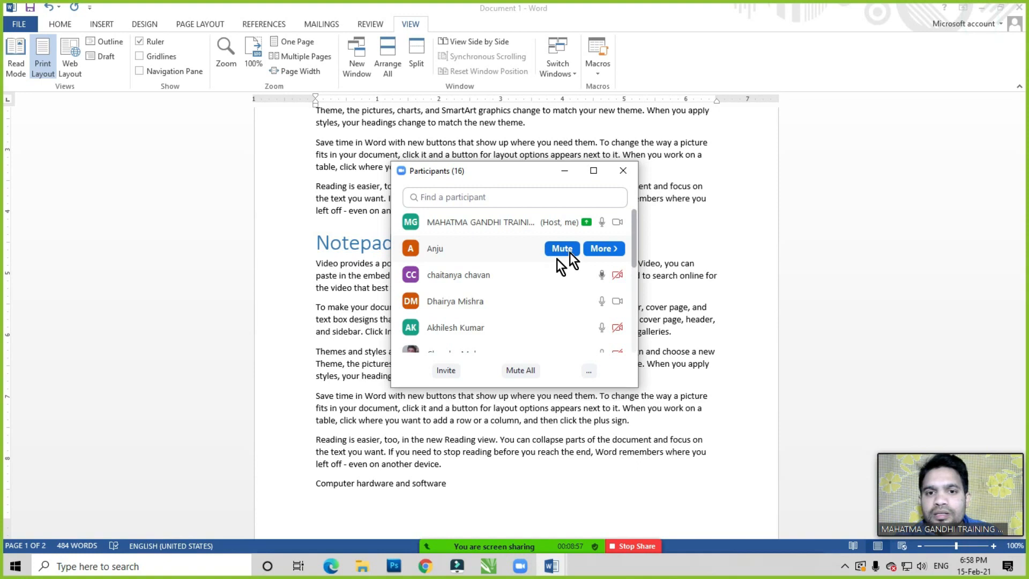
{"action": "left_click", "coordinate": [519, 370]}
{"action": "left_click", "coordinate": [552, 317]}
{"action": "left_click", "coordinate": [623, 170]}
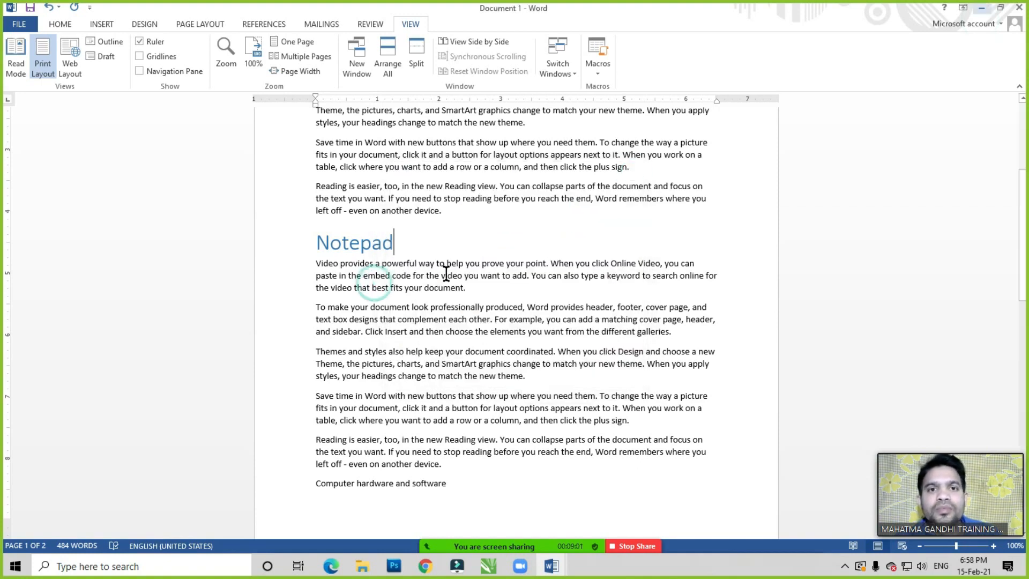
{"action": "scroll", "coordinate": [449, 341], "scroll_direction": "up", "scroll_amount": 7}
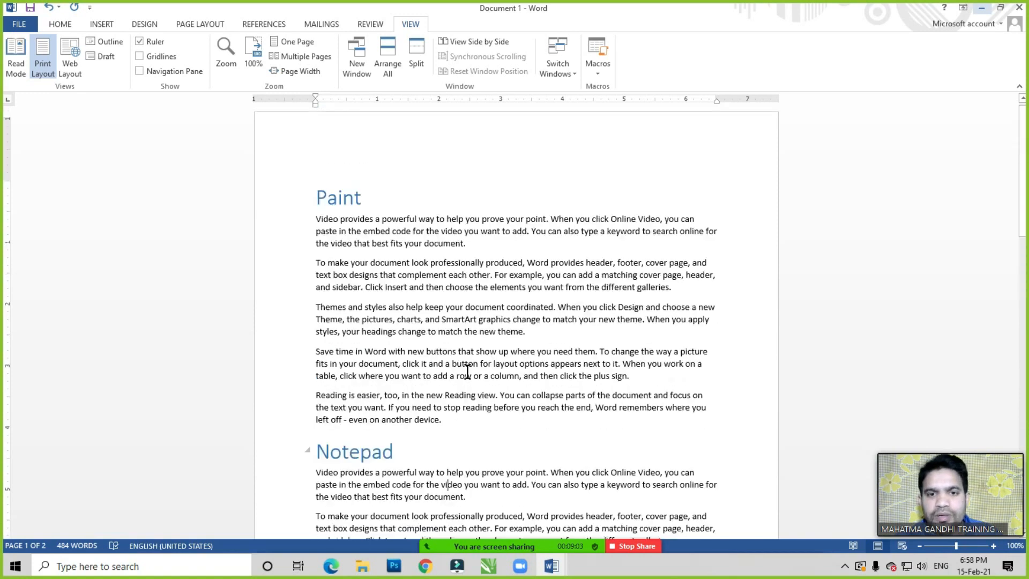
{"action": "scroll", "coordinate": [488, 292], "scroll_direction": "down", "scroll_amount": 2}
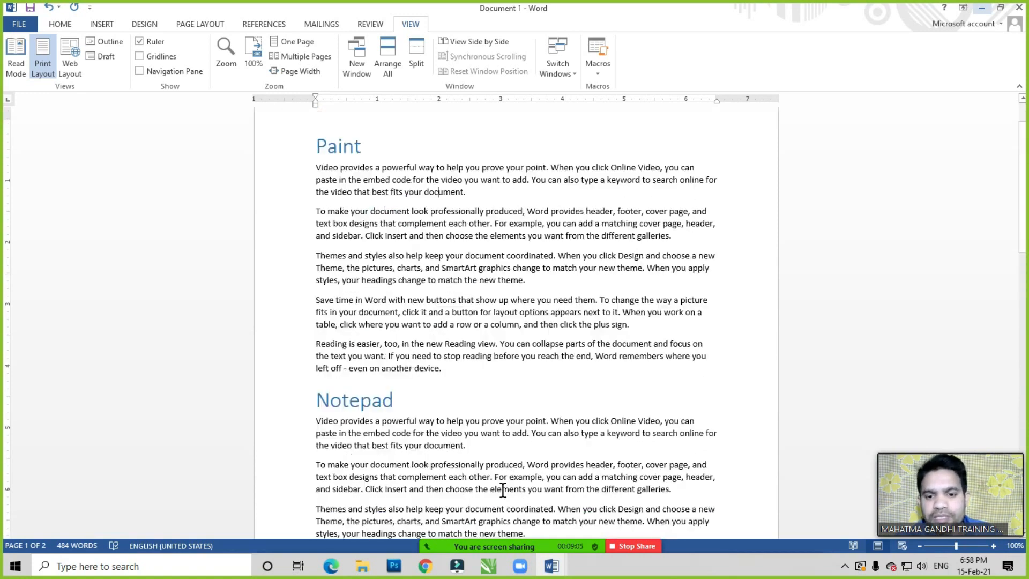
Bring up the Document3 window, maximize it, and minimize it to return to Document 1
{"action": "mouse_move", "coordinate": [555, 574]}
{"action": "left_click", "coordinate": [616, 499]}
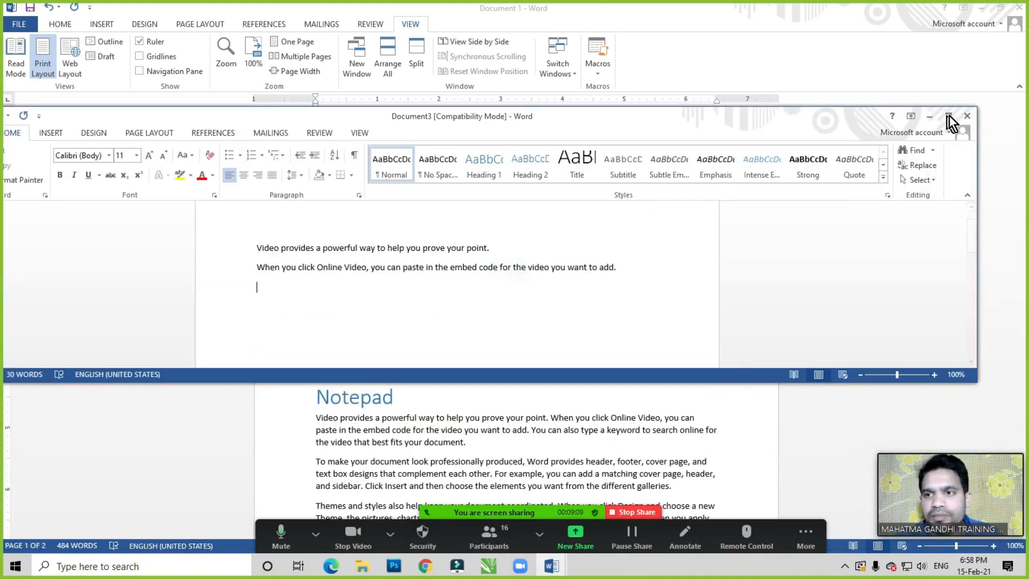
{"action": "left_click", "coordinate": [944, 116]}
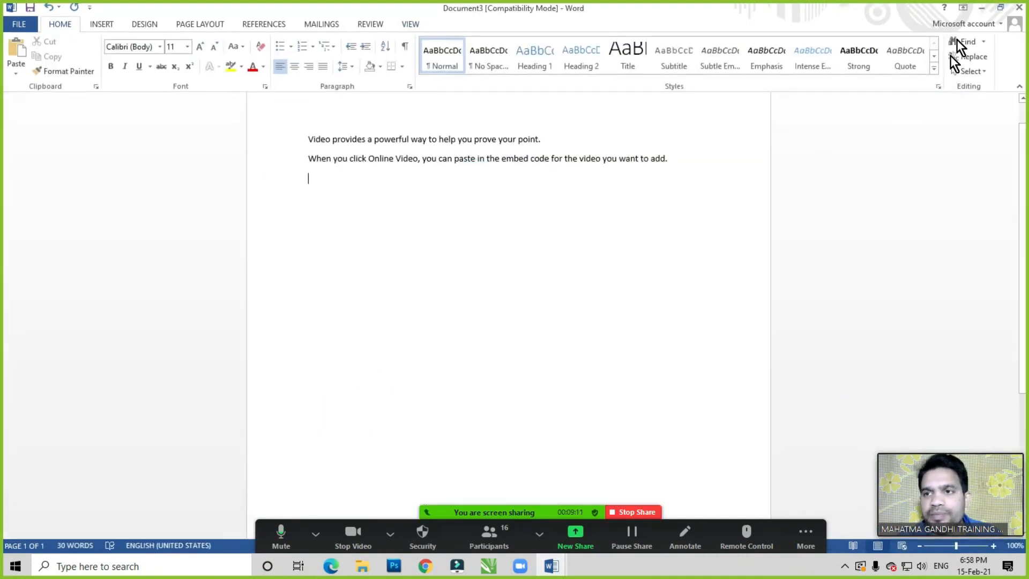
{"action": "left_click", "coordinate": [982, 8]}
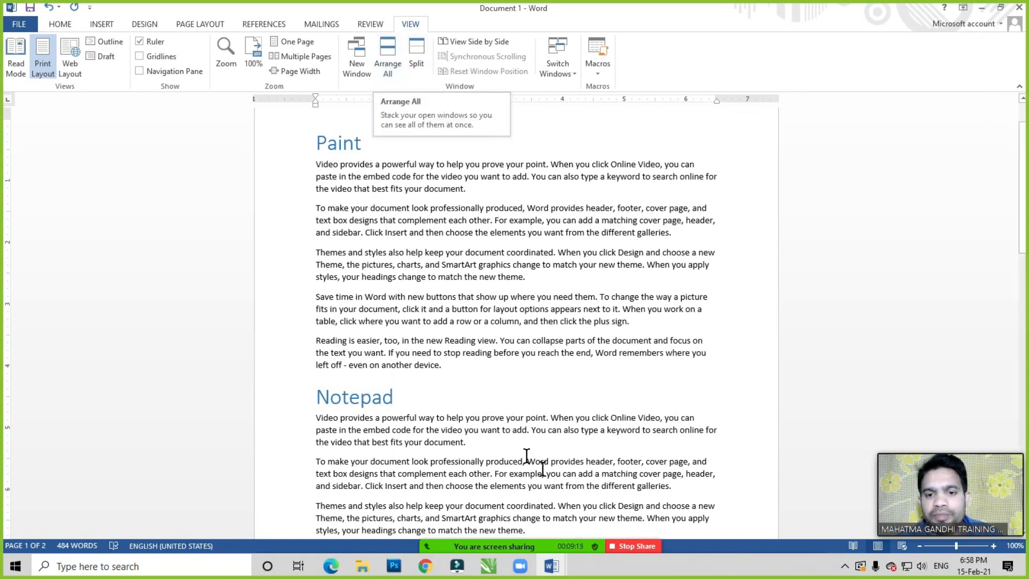
{"action": "left_click", "coordinate": [495, 390]}
{"action": "left_click", "coordinate": [432, 249]}
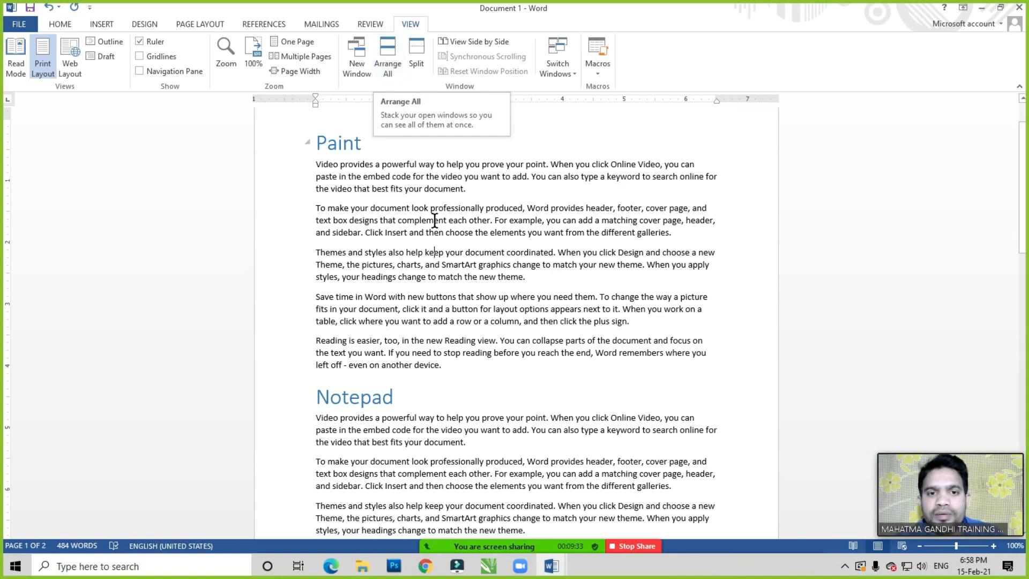
Try Arrange All with only Document 1 open, and switch its window between maximized and restored
{"action": "left_click", "coordinate": [391, 65]}
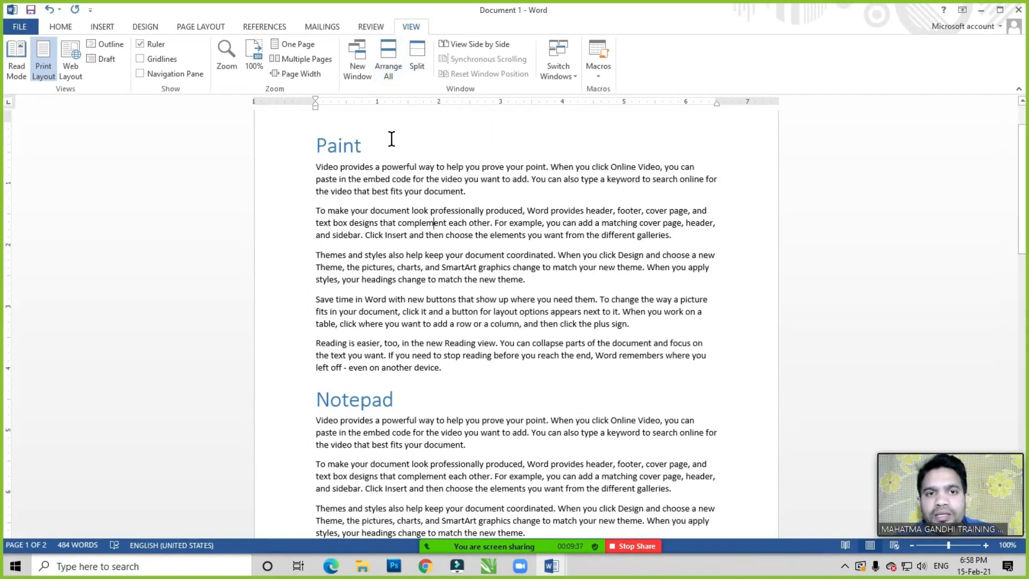
{"action": "left_click", "coordinate": [998, 12]}
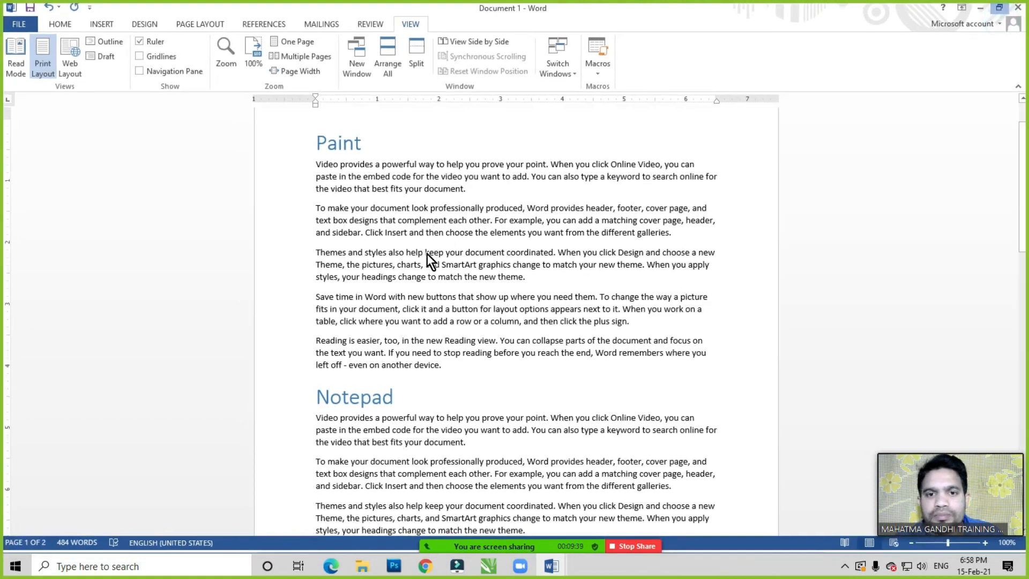
{"action": "left_click", "coordinate": [998, 11]}
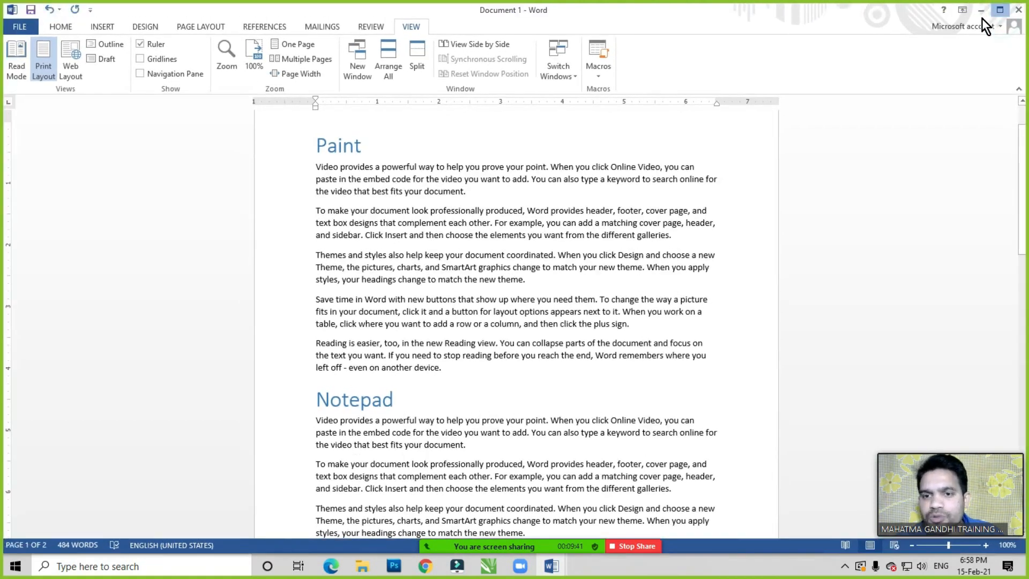
{"action": "left_click", "coordinate": [1001, 7]}
Move the Document 1 window off full screen, minimize the Zoom home window behind it, and maximize Document 1 again
{"action": "left_click_drag", "start_coordinate": [815, 13], "coordinate": [645, 18]}
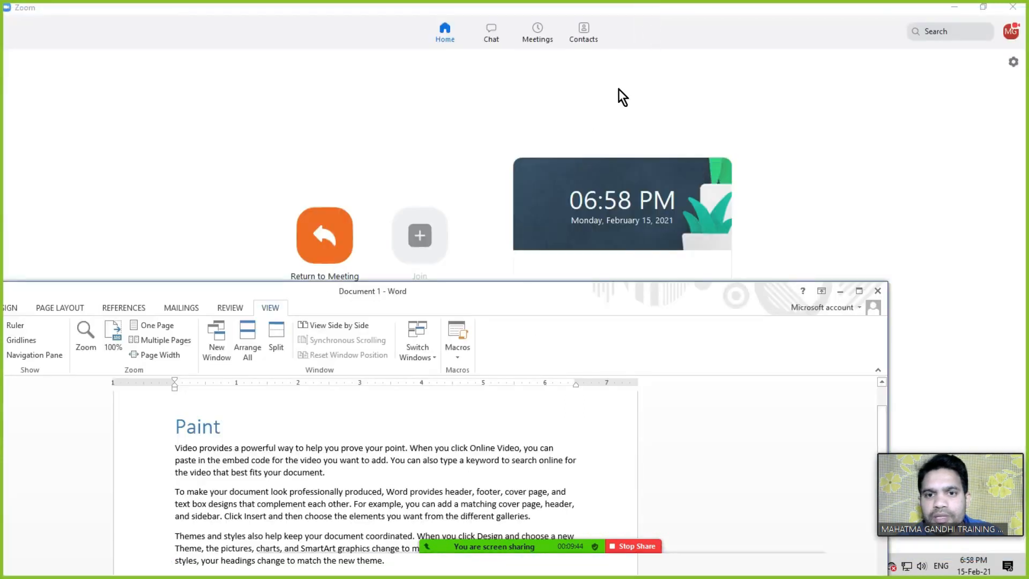
{"action": "left_click", "coordinate": [954, 7]}
{"action": "left_click_drag", "start_coordinate": [568, 292], "coordinate": [643, 31]}
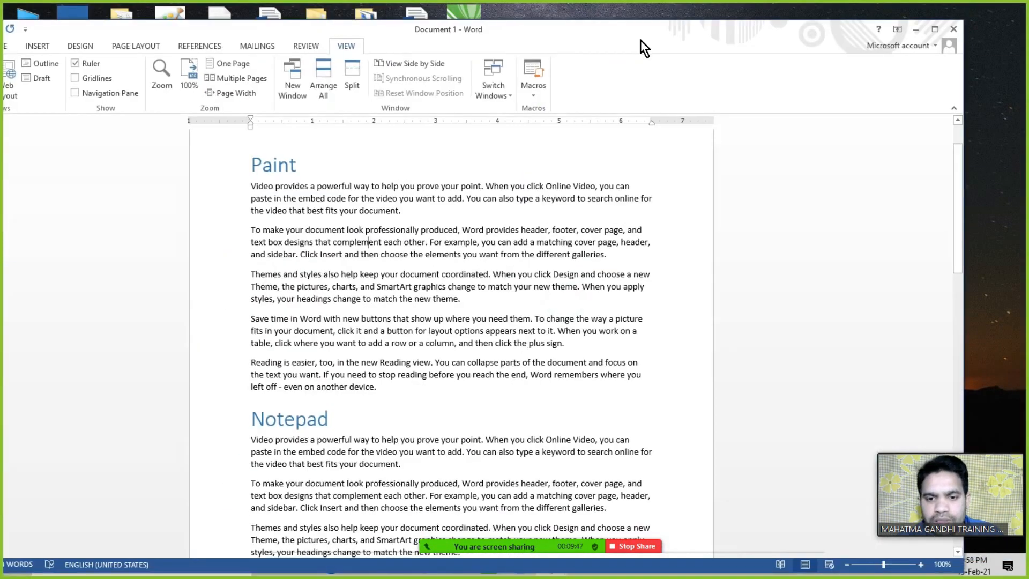
{"action": "left_click", "coordinate": [522, 388]}
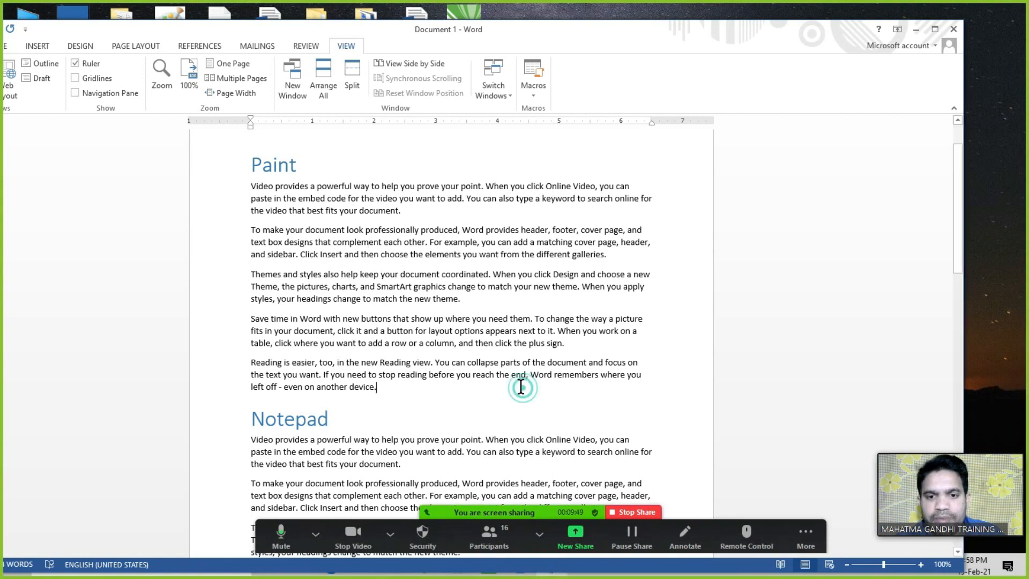
{"action": "left_click", "coordinate": [937, 28]}
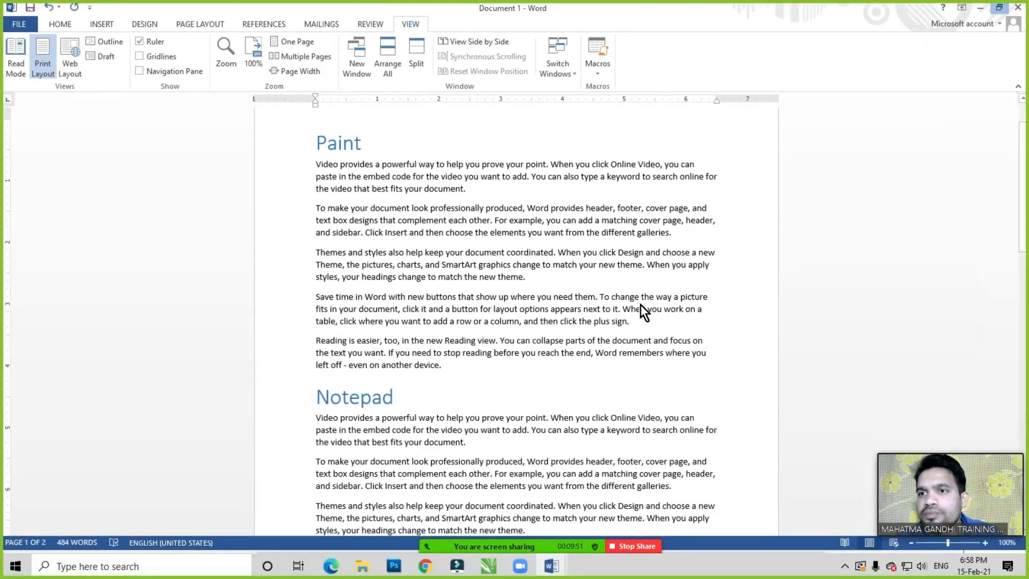
Bring Document3 back up and use Arrange All to stack it above Document 1 on the screen
{"action": "mouse_move", "coordinate": [551, 566]}
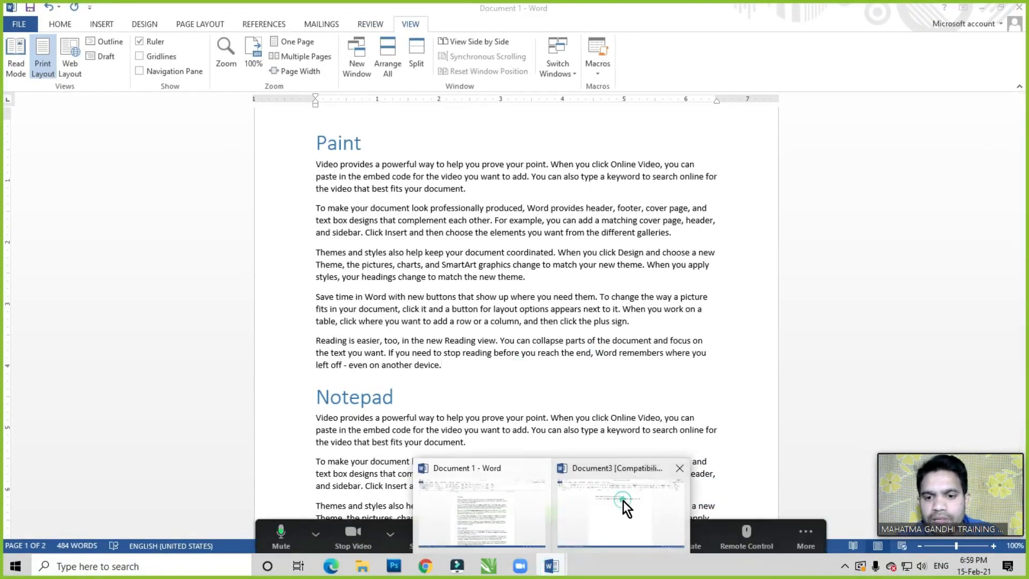
{"action": "left_click", "coordinate": [623, 501]}
{"action": "left_click", "coordinate": [529, 203]}
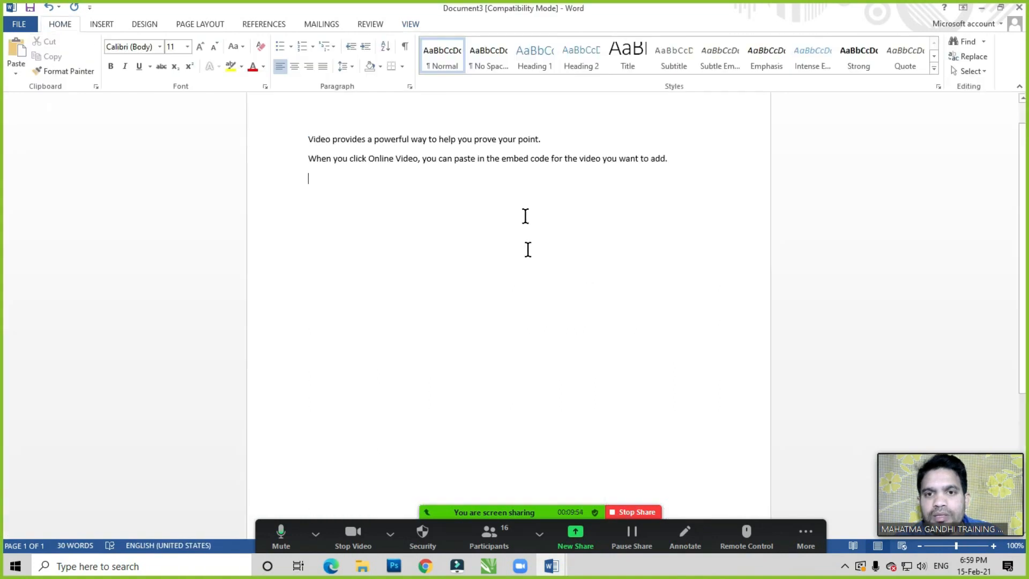
{"action": "left_click", "coordinate": [411, 24]}
{"action": "left_click", "coordinate": [384, 59]}
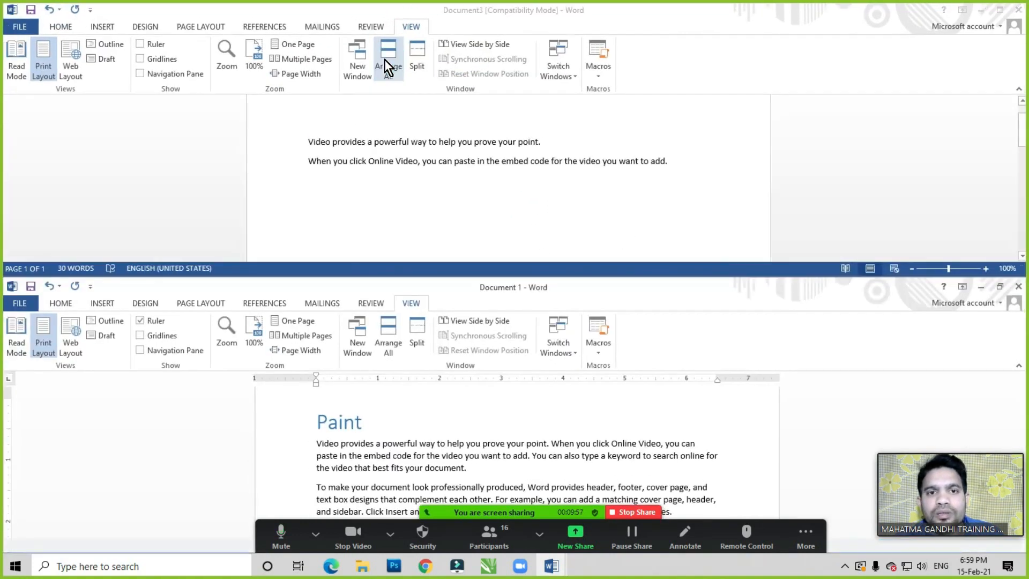
{"action": "left_click", "coordinate": [470, 175]}
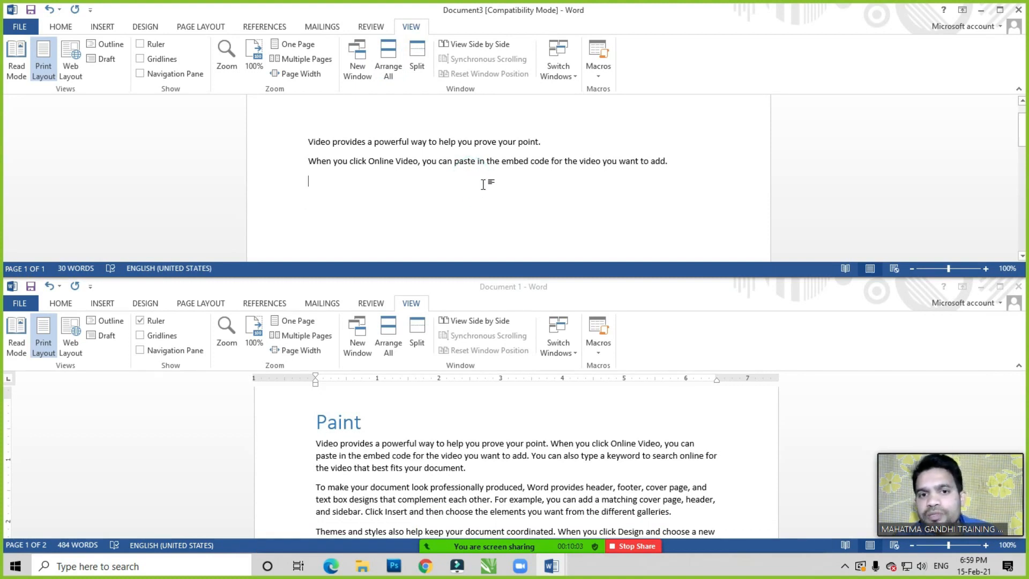
{"action": "left_click", "coordinate": [441, 177]}
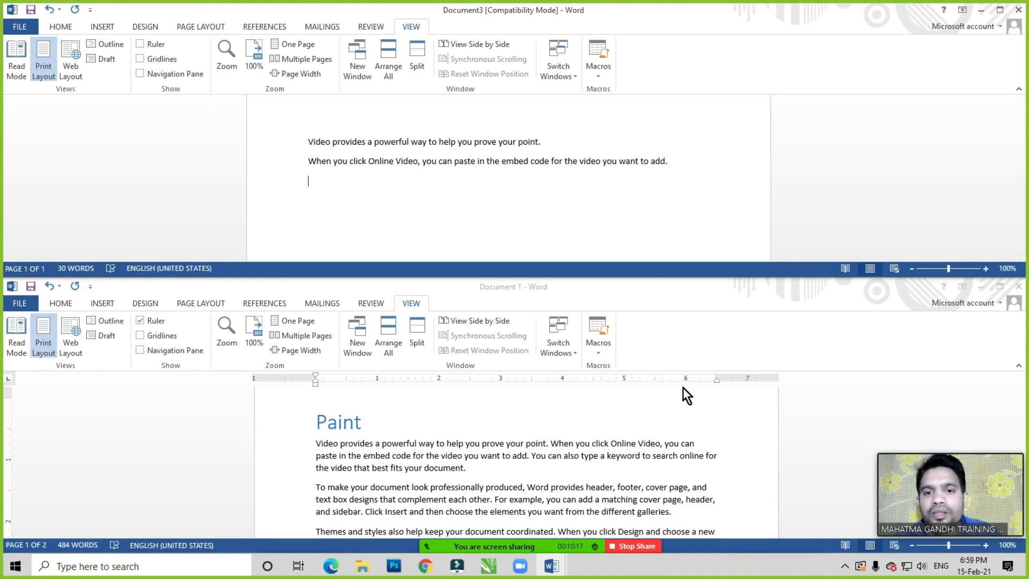
{"action": "left_click", "coordinate": [391, 143]}
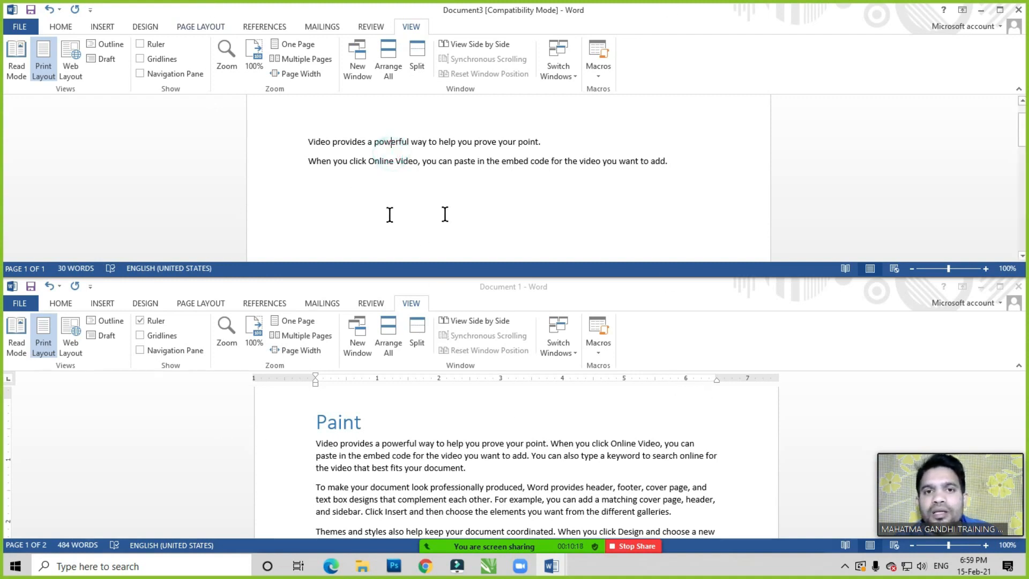
Show Document3 and Document 1 in vertical halves of the screen using View Side by Side
{"action": "left_click", "coordinate": [482, 44]}
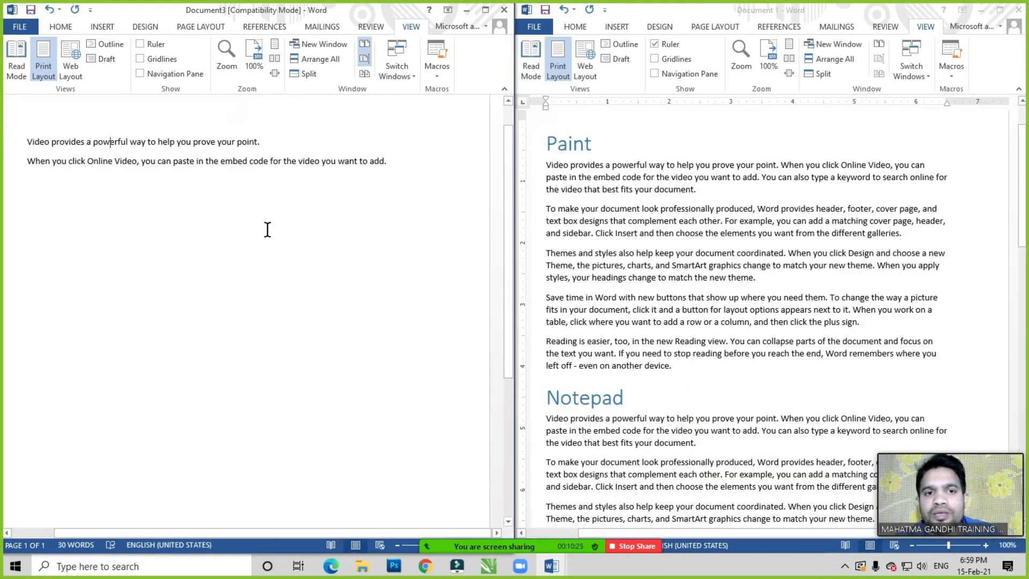
{"action": "left_click", "coordinate": [217, 160]}
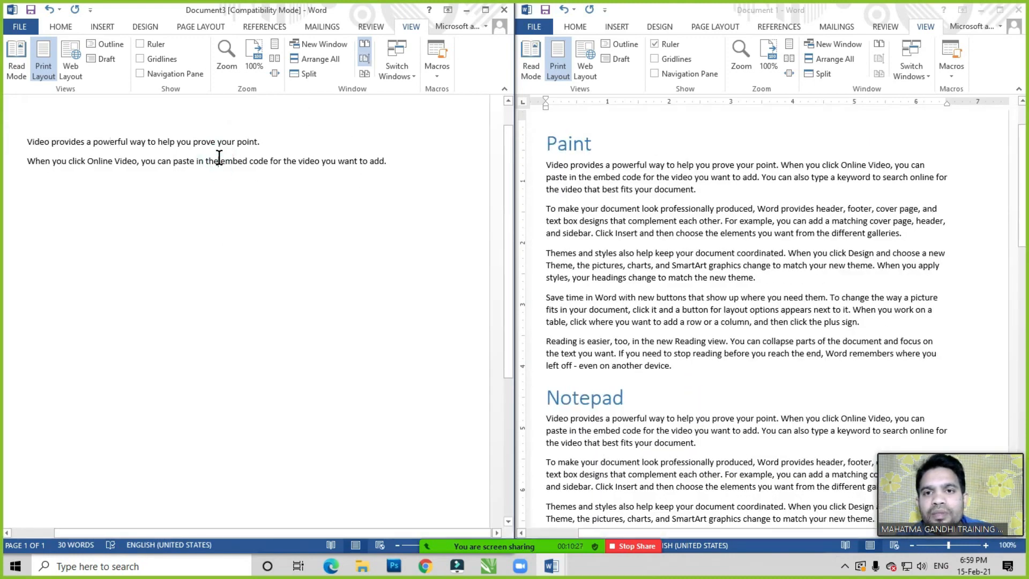
{"action": "left_click", "coordinate": [634, 247]}
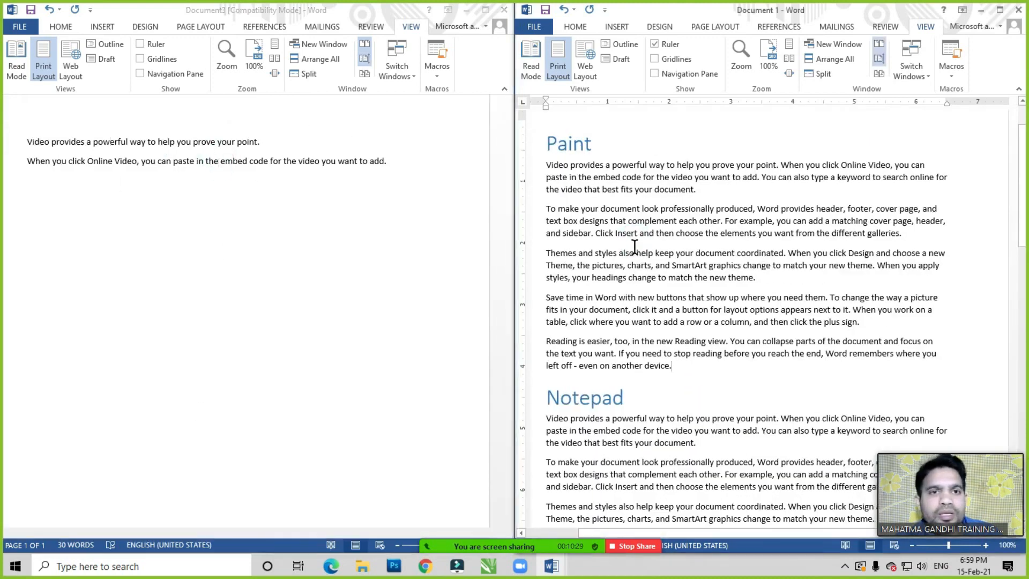
{"action": "left_click", "coordinate": [634, 248]}
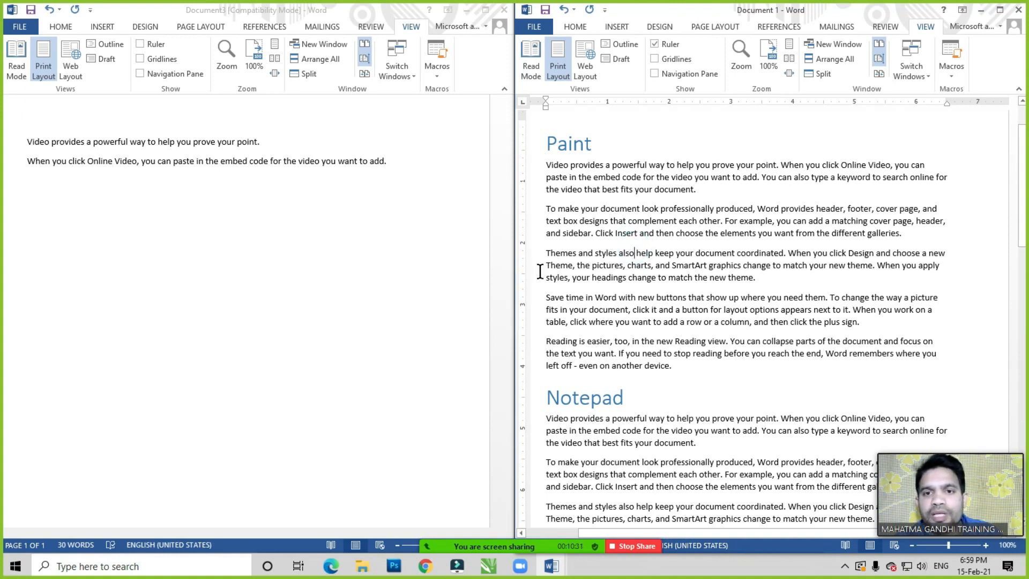
Scroll Document3 and Document 1 together with Synchronous Scrolling, down past the Notepad heading and back to the beginning
{"action": "left_click", "coordinate": [353, 178]}
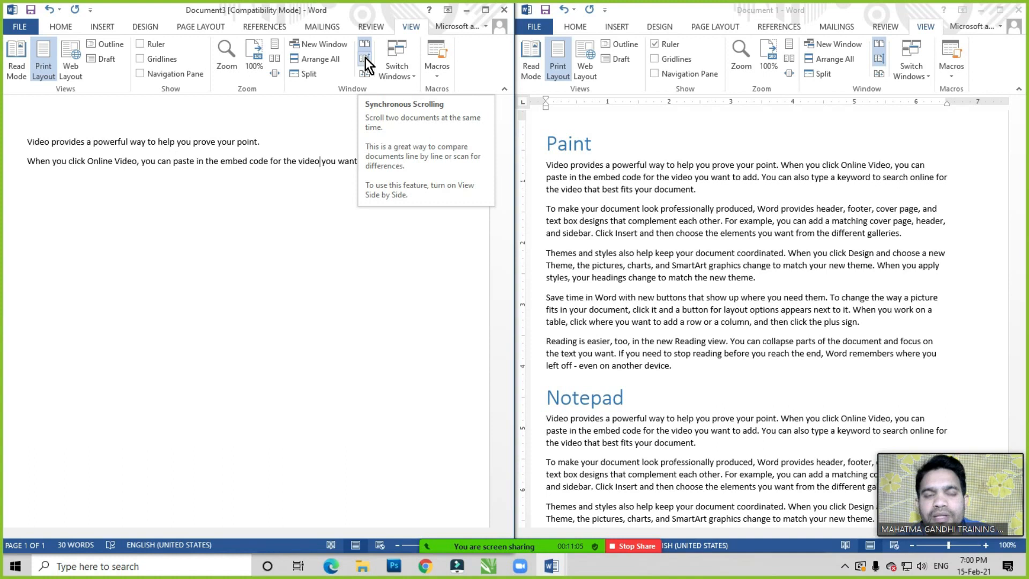
{"action": "left_click", "coordinate": [357, 163]}
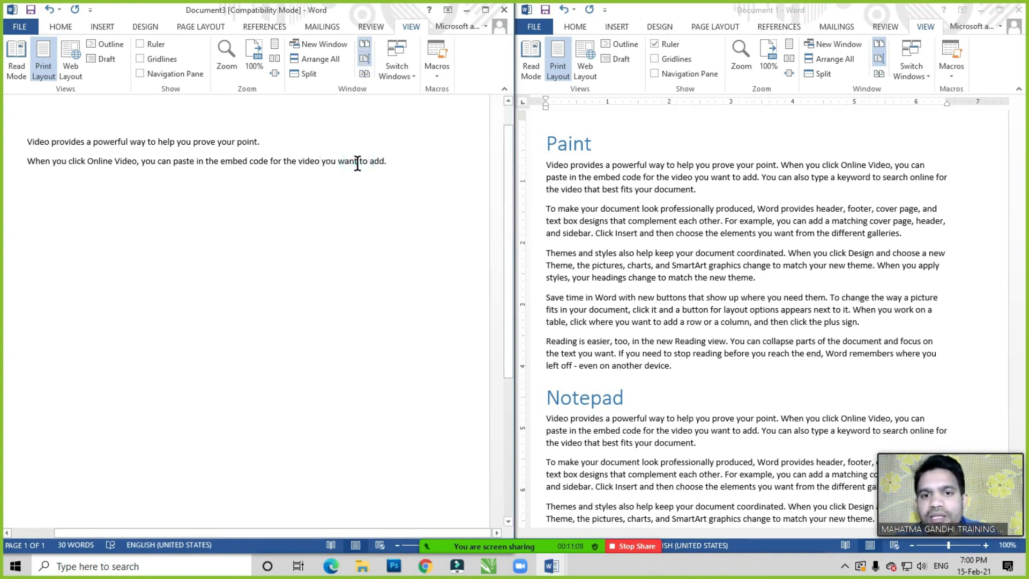
{"action": "left_click", "coordinate": [202, 163]}
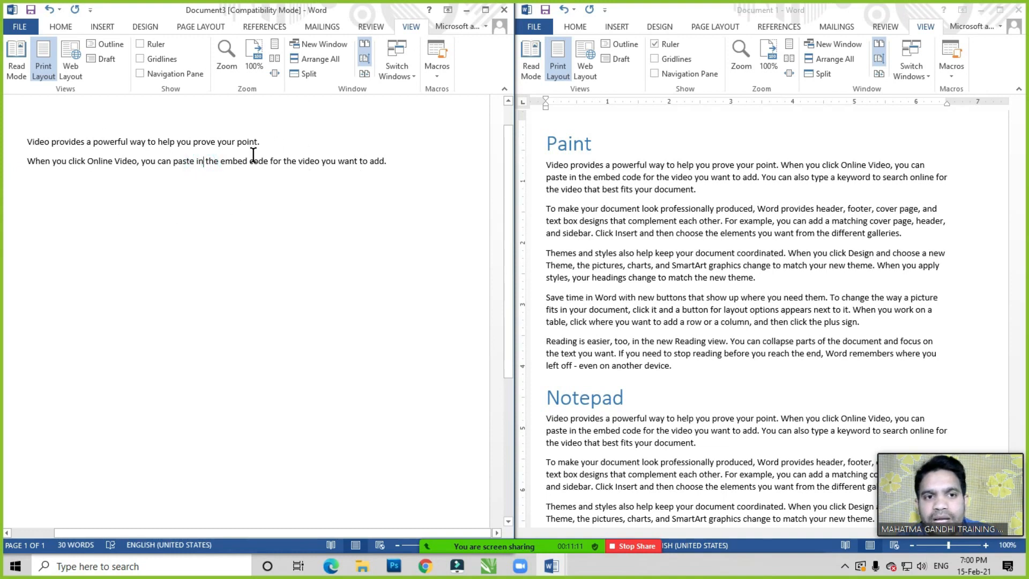
{"action": "left_click_drag", "start_coordinate": [253, 154], "coordinate": [264, 162]}
{"action": "left_click", "coordinate": [312, 189]}
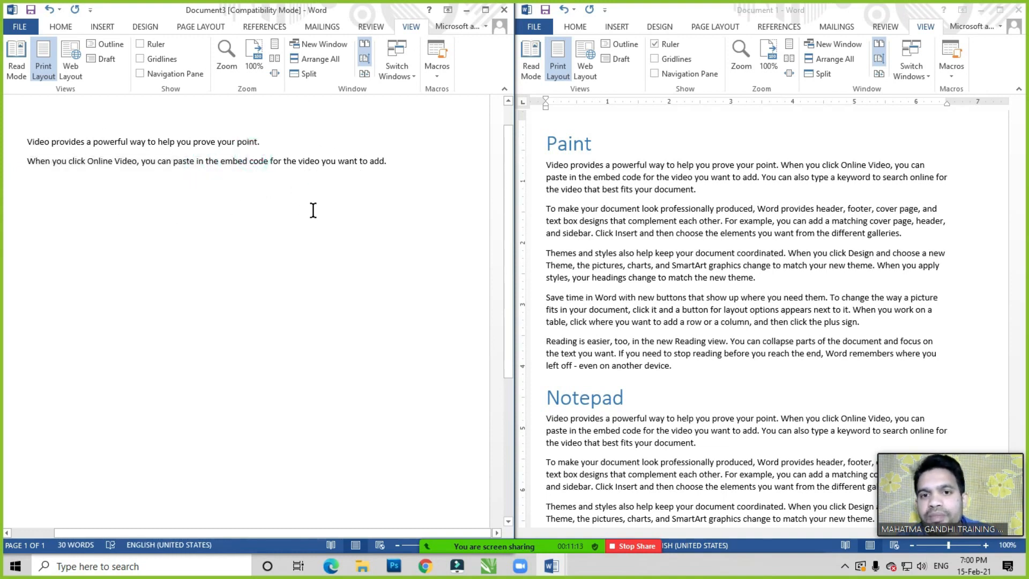
{"action": "left_click", "coordinate": [407, 178]}
{"action": "left_click_drag", "start_coordinate": [513, 147], "coordinate": [506, 268]}
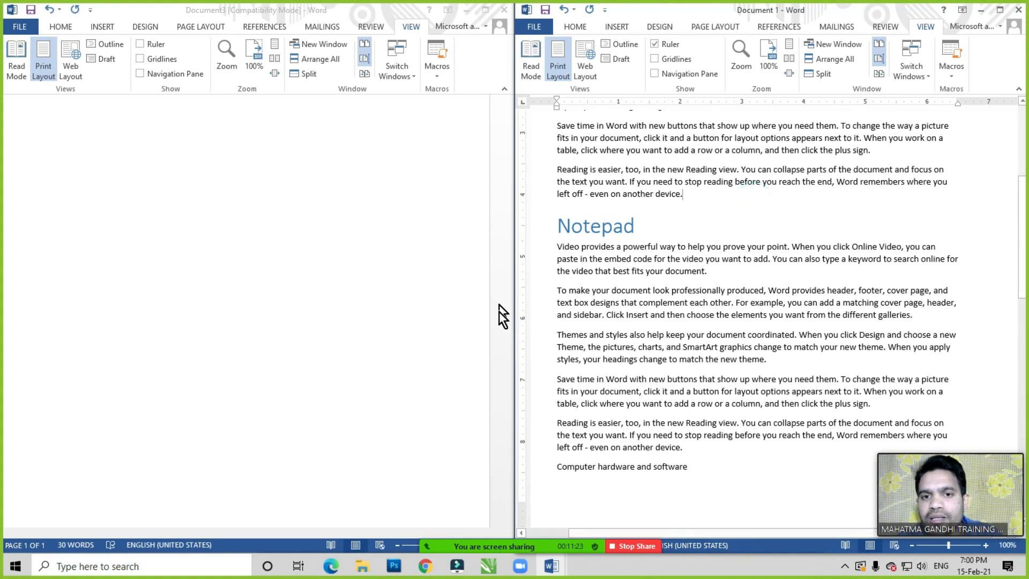
{"action": "left_click", "coordinate": [495, 364]}
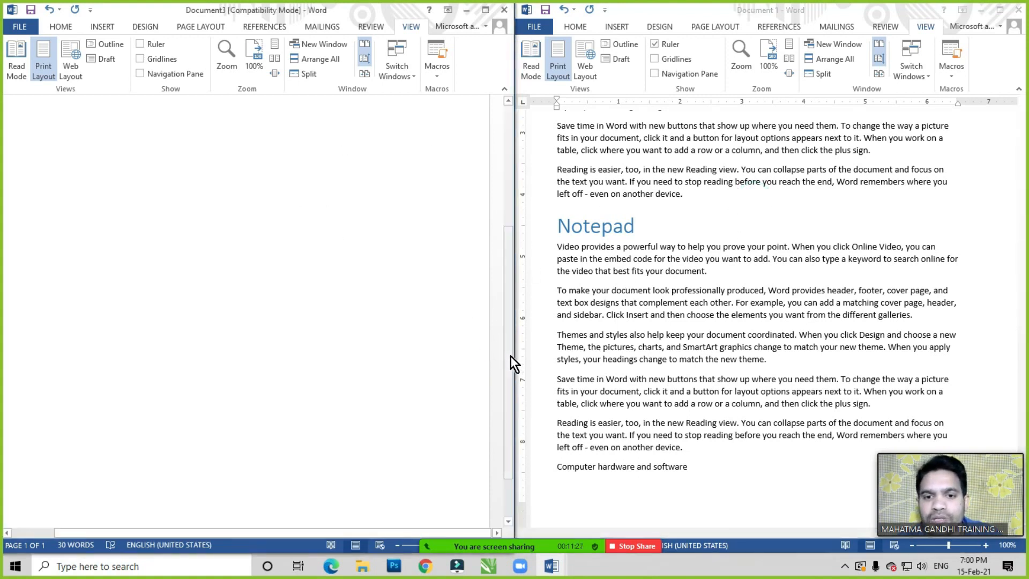
{"action": "mouse_move", "coordinate": [511, 320]}
{"action": "left_mouse_down"}
{"action": "mouse_move", "coordinate": [516, 198]}
{"action": "mouse_move", "coordinate": [513, 352]}
{"action": "mouse_move", "coordinate": [523, 173]}
{"action": "left_mouse_up"}
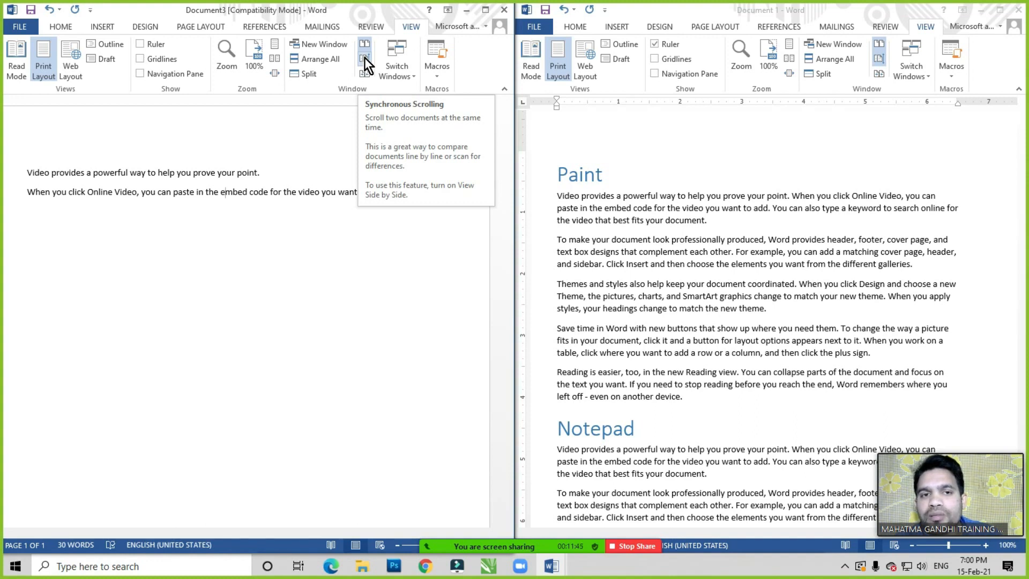
Turn off Synchronous Scrolling and scroll Document3 and Document 1 independently of each other
{"action": "left_click", "coordinate": [287, 198]}
{"action": "left_click", "coordinate": [333, 210]}
{"action": "left_click_drag", "start_coordinate": [513, 168], "coordinate": [514, 115]}
{"action": "left_click", "coordinate": [692, 228]}
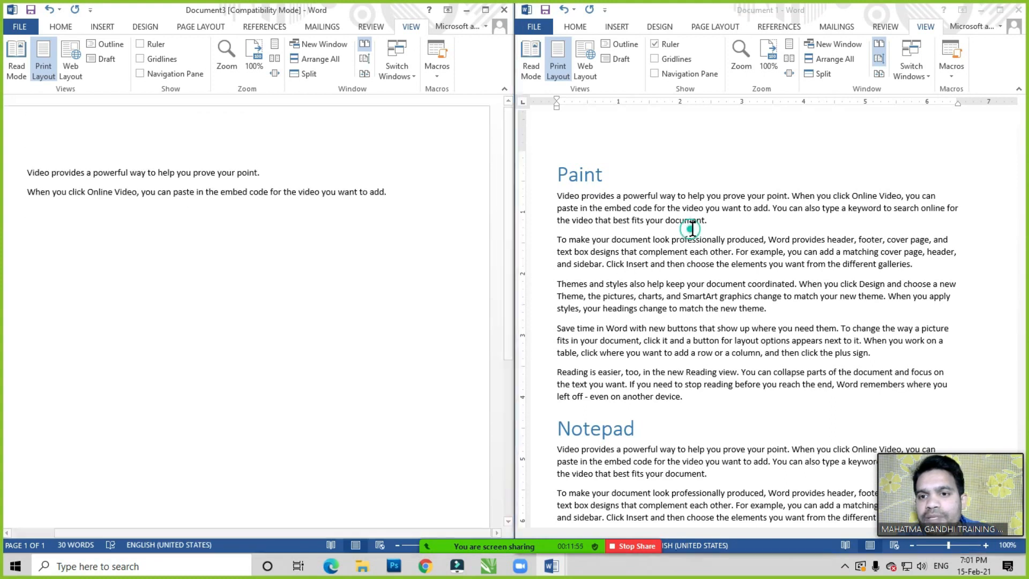
{"action": "left_click_drag", "start_coordinate": [1026, 186], "coordinate": [1024, 99]}
{"action": "left_click", "coordinate": [386, 188]}
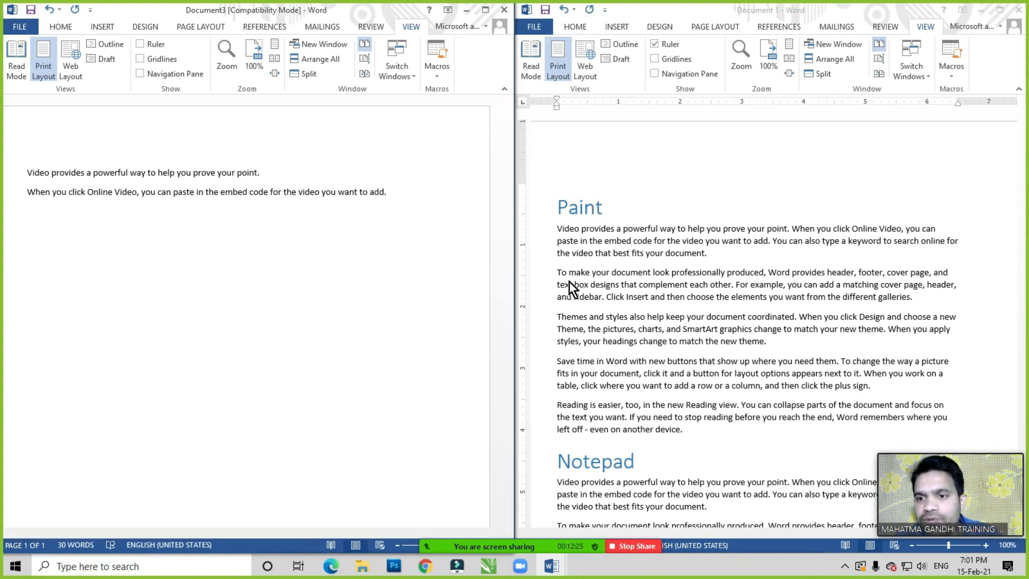
{"action": "left_click", "coordinate": [688, 263]}
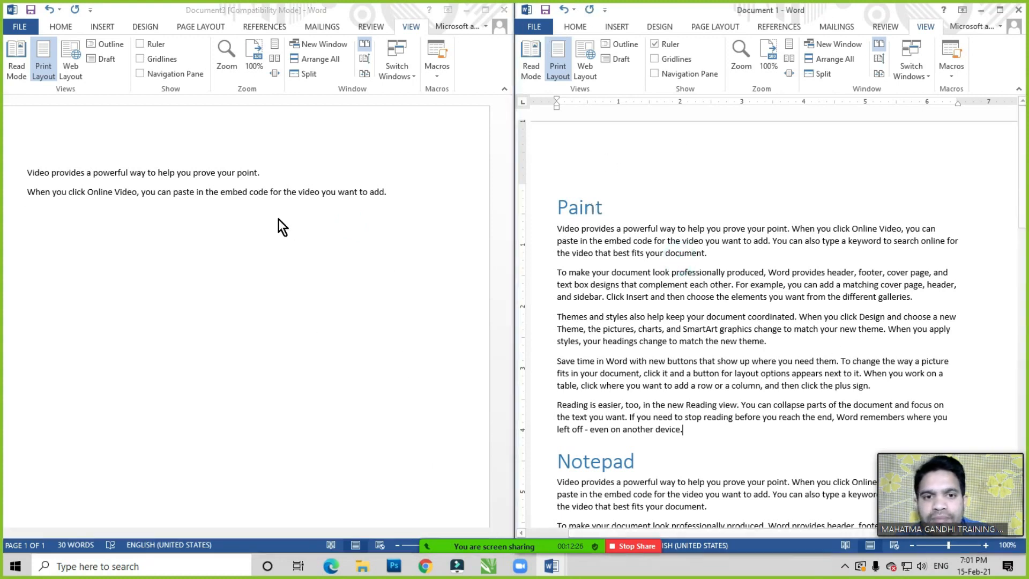
Shrink the Document3 window to a small corner window and move Document 1 out of its side-by-side position to fill the screen
{"action": "left_click", "coordinate": [485, 10]}
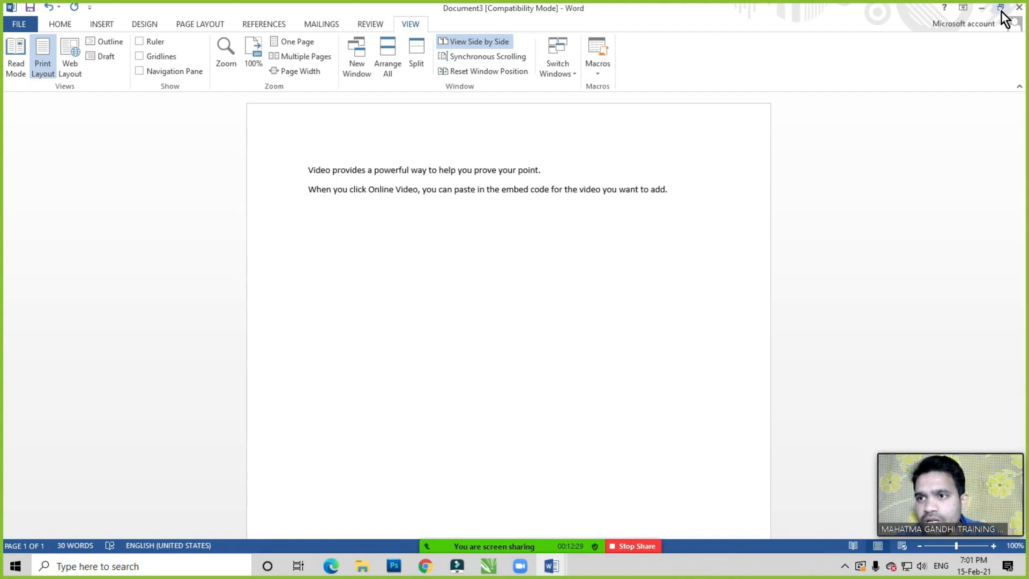
{"action": "left_click", "coordinate": [1002, 9]}
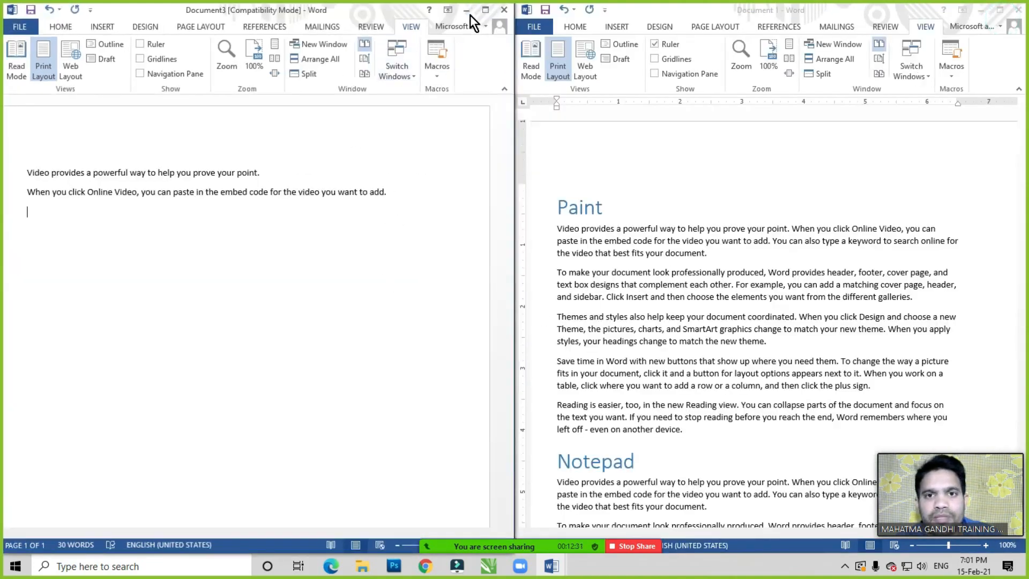
{"action": "left_click_drag", "start_coordinate": [513, 535], "coordinate": [328, 220]}
{"action": "left_click", "coordinate": [608, 391]}
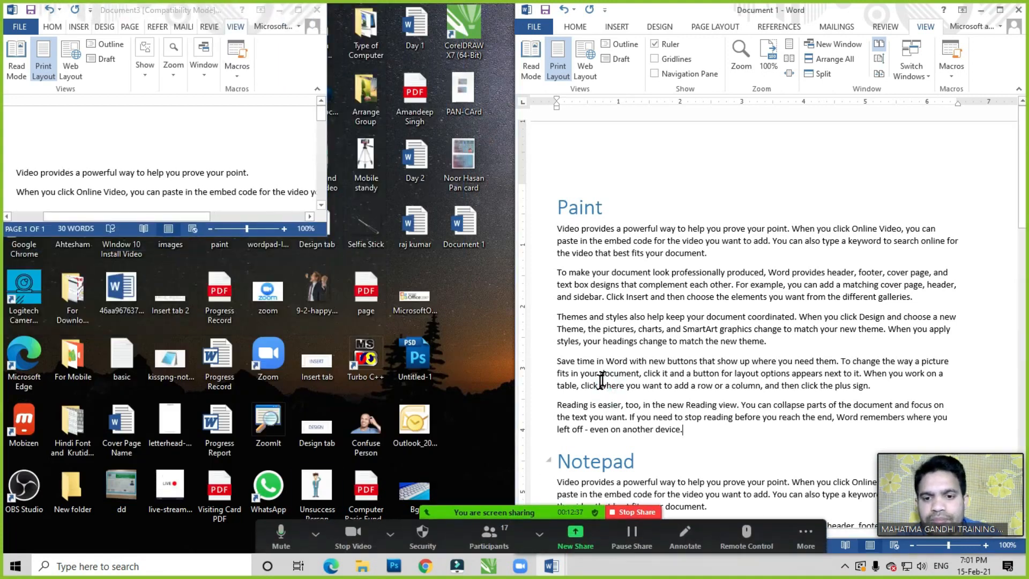
{"action": "left_click_drag", "start_coordinate": [741, 10], "coordinate": [569, 1]}
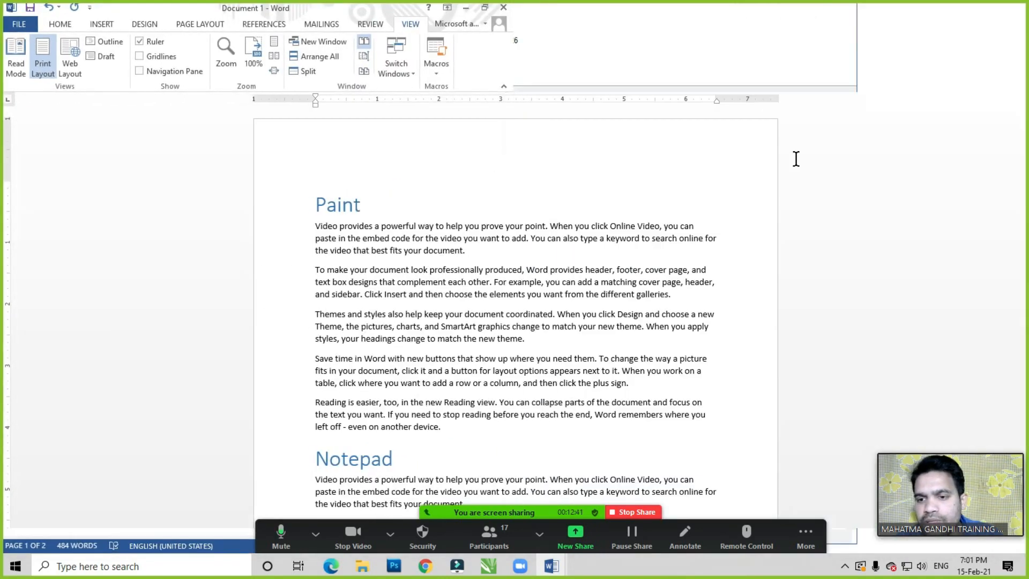
Shrink the Document 1 window and move both document windows out of their side-by-side positions to separate spots on the desktop
{"action": "key", "text": "super+Right"}
{"action": "left_click_drag", "start_coordinate": [847, 8], "coordinate": [672, 2]}
{"action": "key", "text": "super+Left"}
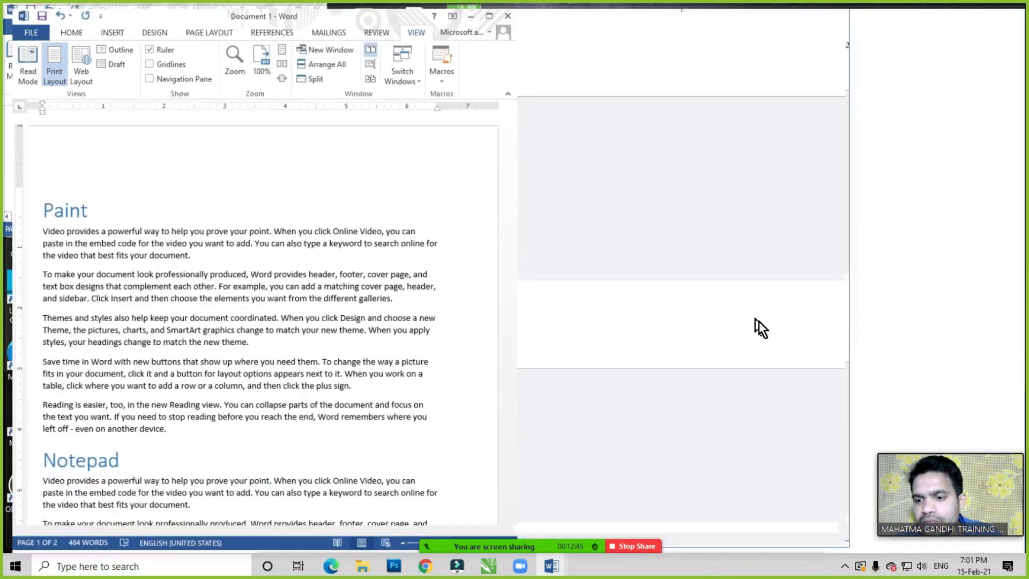
{"action": "left_click", "coordinate": [1000, 11]}
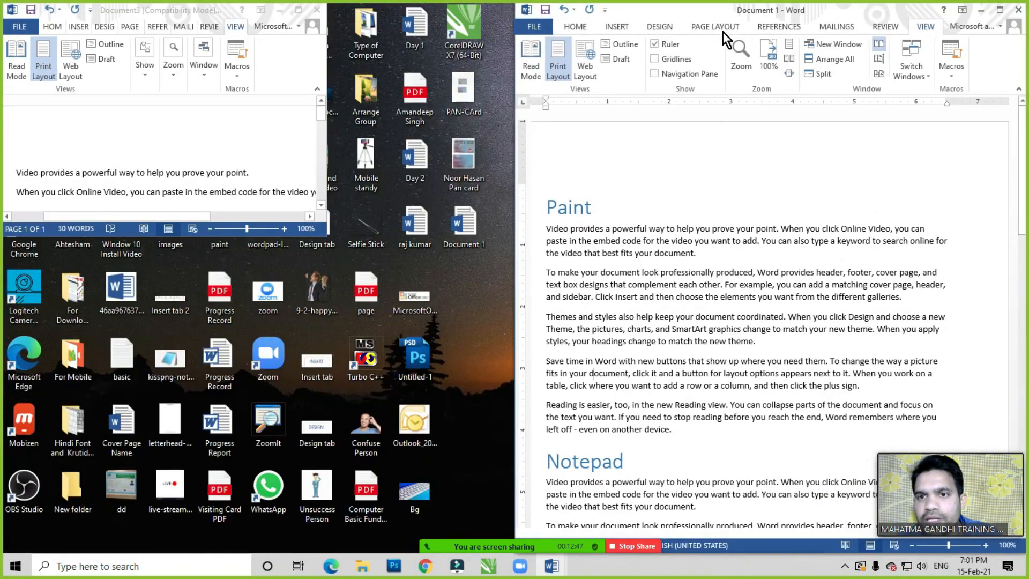
{"action": "left_click_drag", "start_coordinate": [683, 8], "coordinate": [568, 20]}
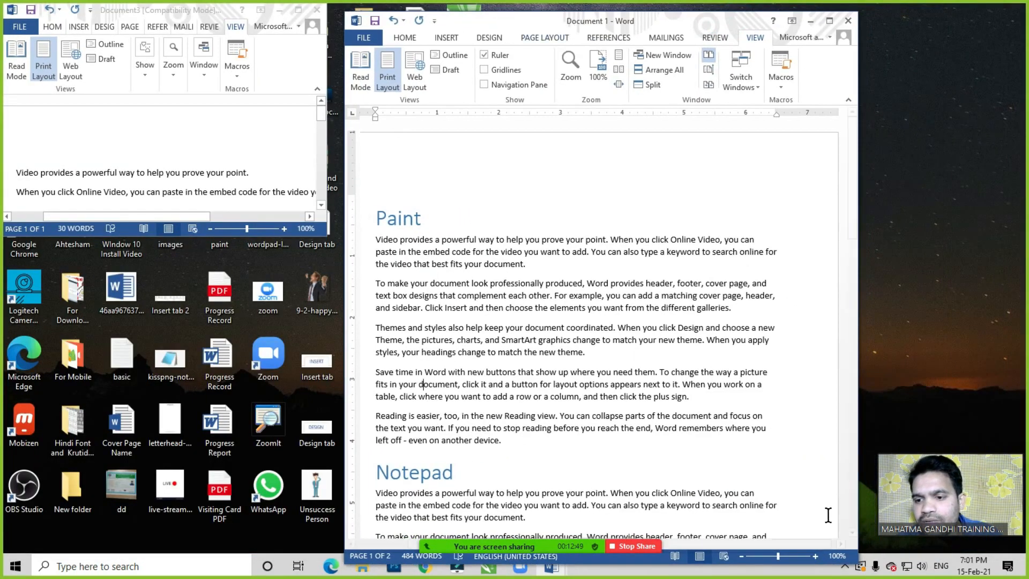
{"action": "left_click_drag", "start_coordinate": [854, 561], "coordinate": [660, 292]}
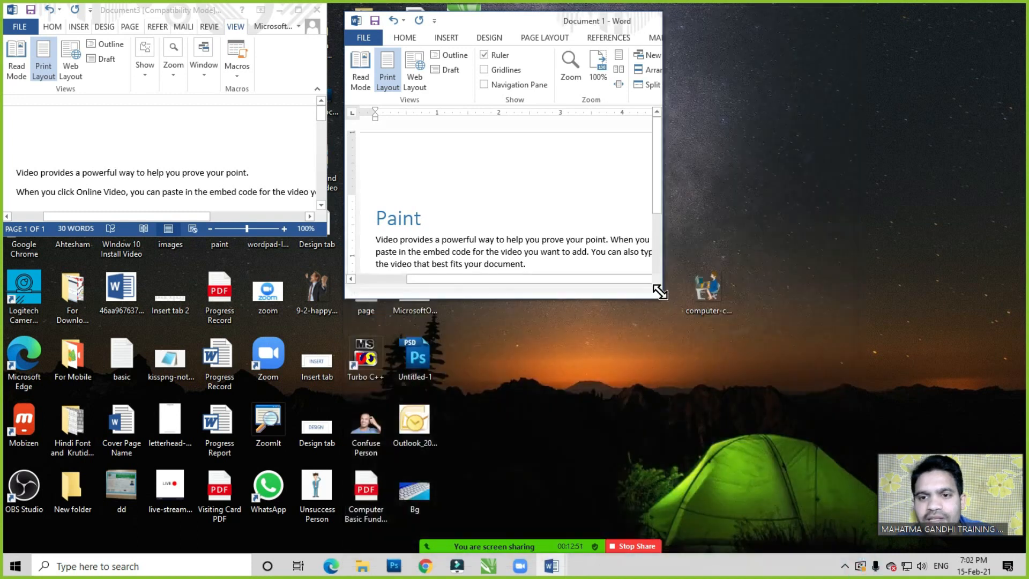
{"action": "left_click_drag", "start_coordinate": [525, 18], "coordinate": [712, 108]}
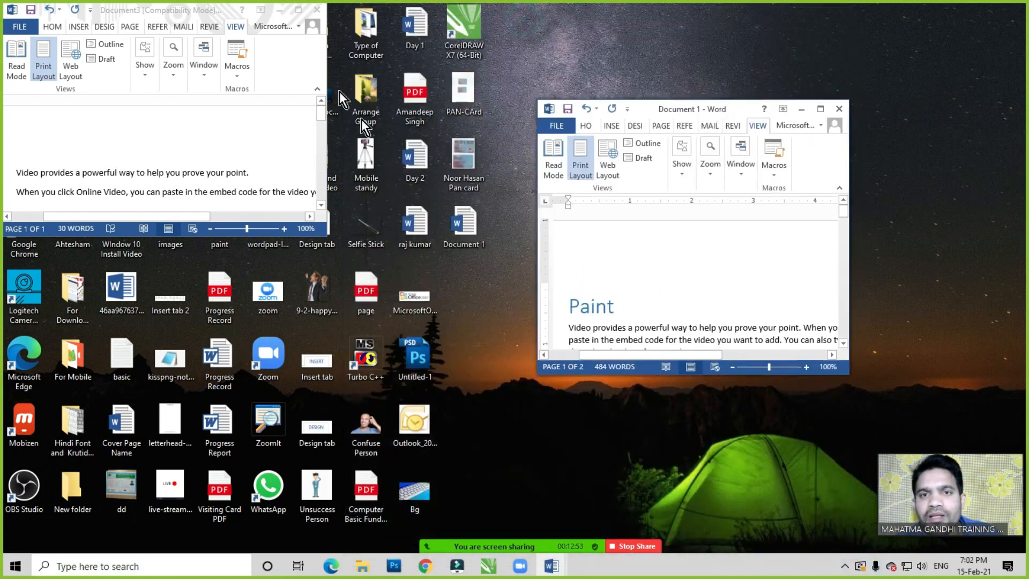
{"action": "left_click_drag", "start_coordinate": [211, 12], "coordinate": [333, 128]}
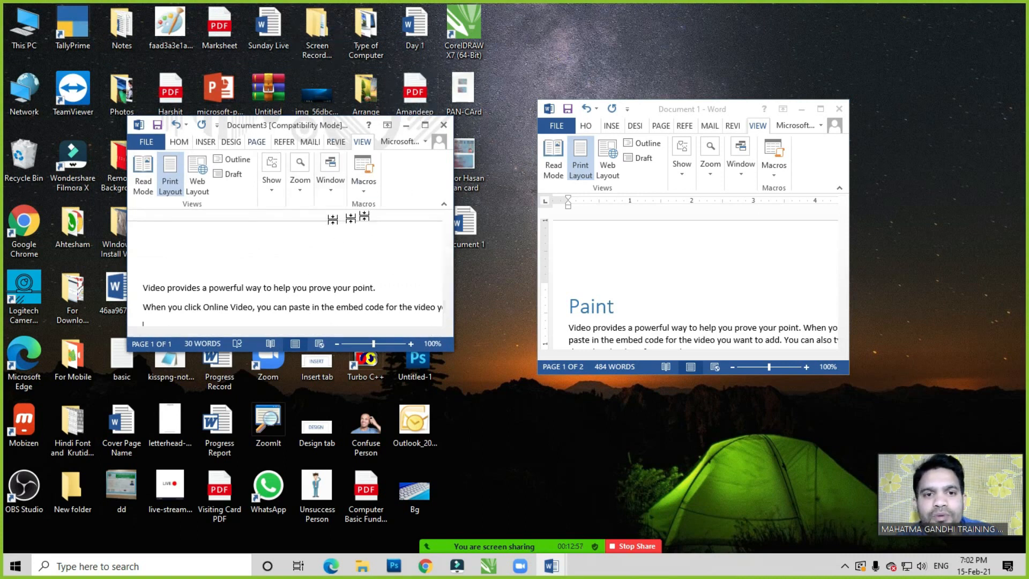
Return Document3 and Document 1 to equal side-by-side halves of the screen with Reset Window Position
{"action": "left_click", "coordinate": [332, 192]}
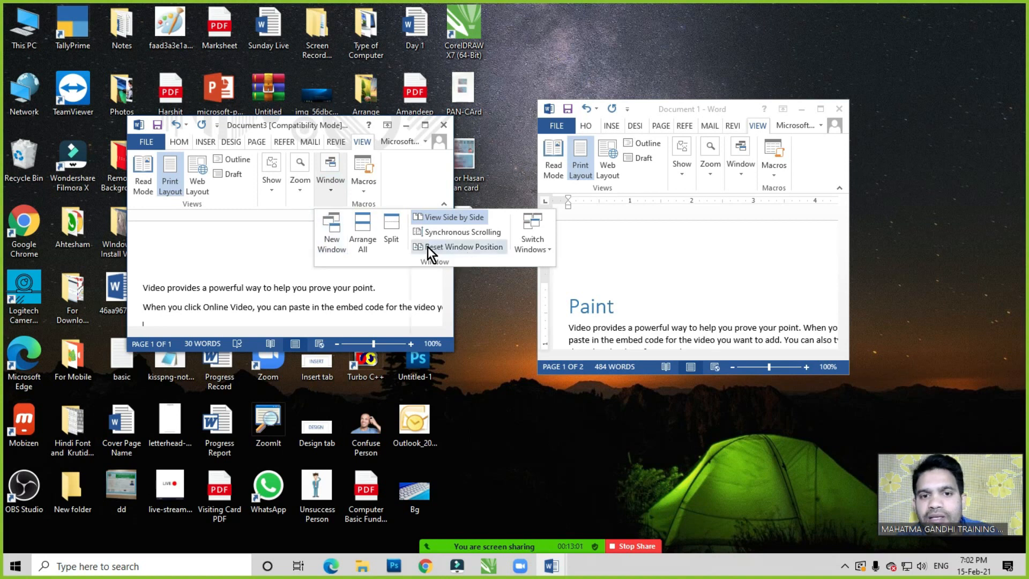
{"action": "left_click", "coordinate": [471, 247]}
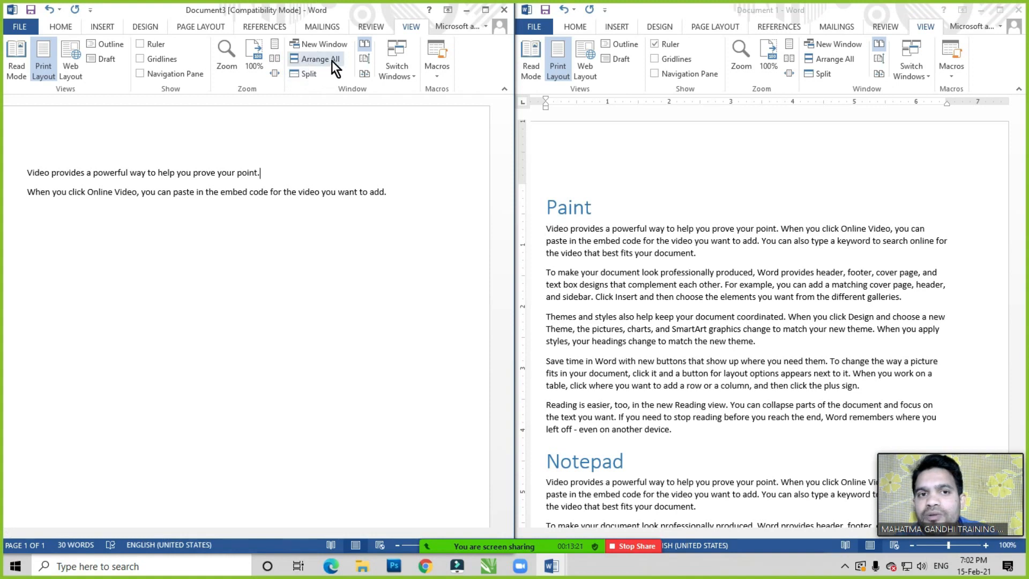
{"action": "left_click", "coordinate": [302, 172]}
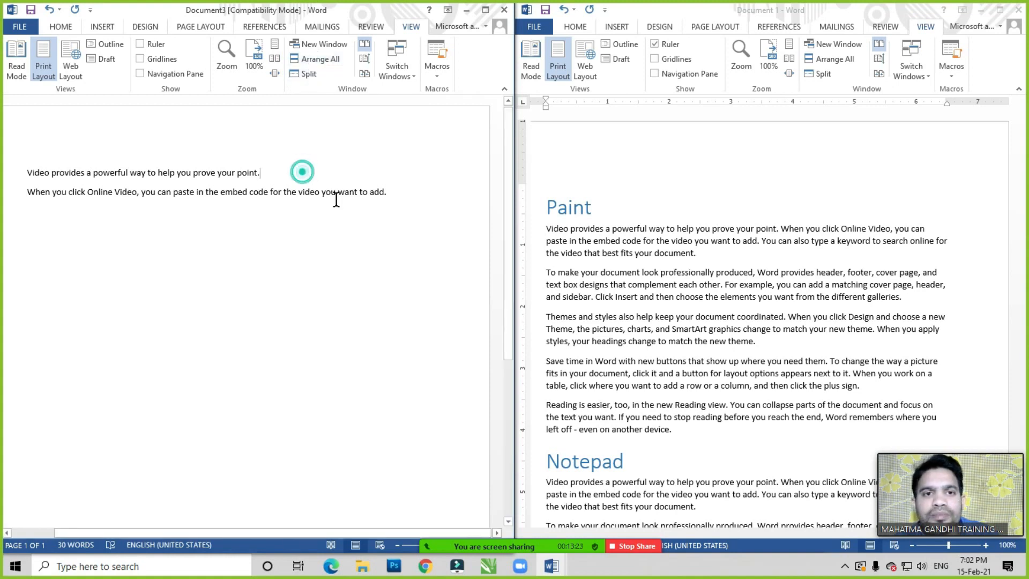
{"action": "left_click", "coordinate": [365, 74]}
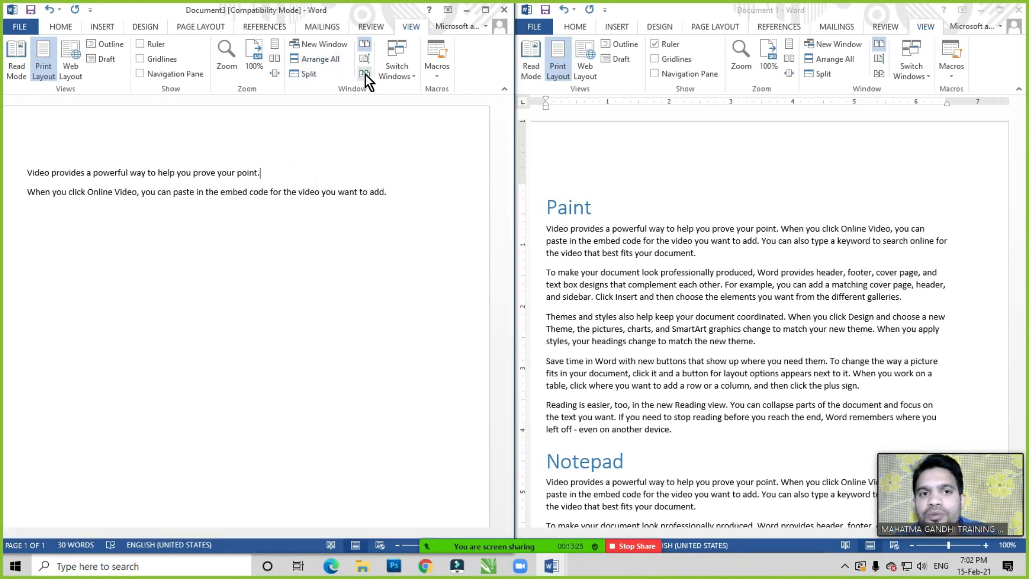
{"action": "left_click", "coordinate": [637, 223]}
{"action": "left_click", "coordinate": [745, 227]}
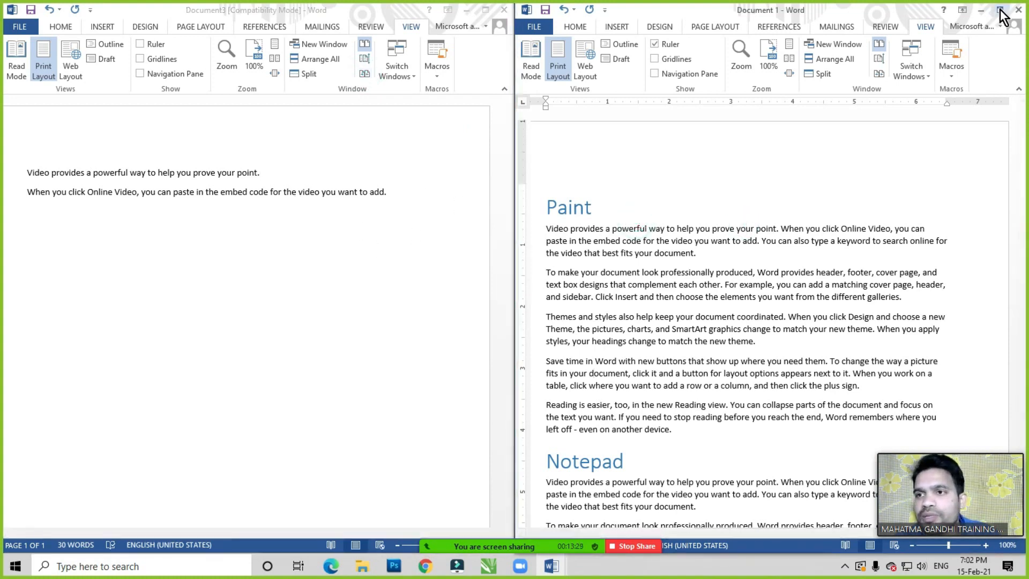
Maximize the Document 1 window and the Document3 window so that each fills the screen
{"action": "left_click", "coordinate": [1001, 10]}
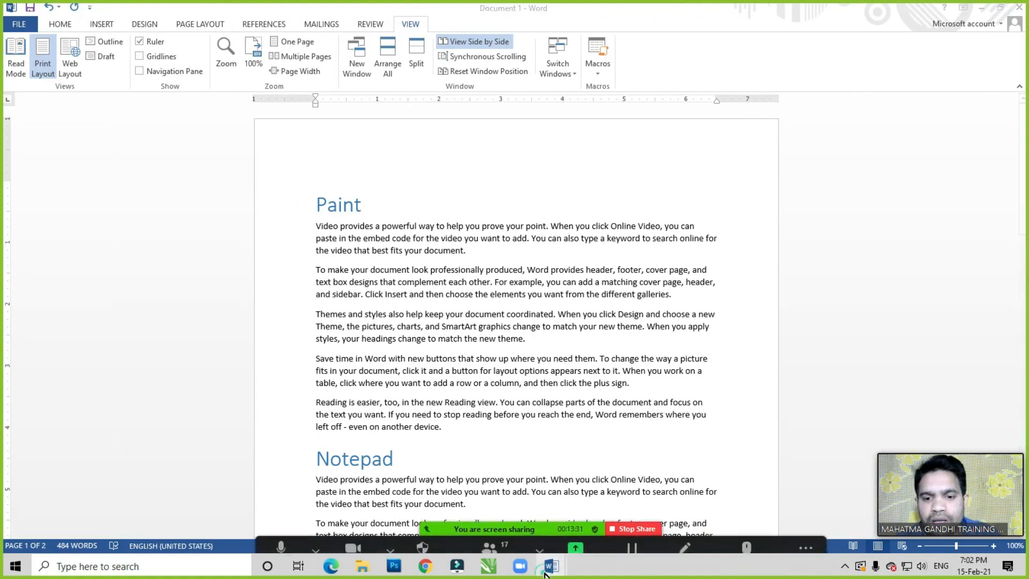
{"action": "mouse_move", "coordinate": [551, 566]}
{"action": "left_click", "coordinate": [614, 492]}
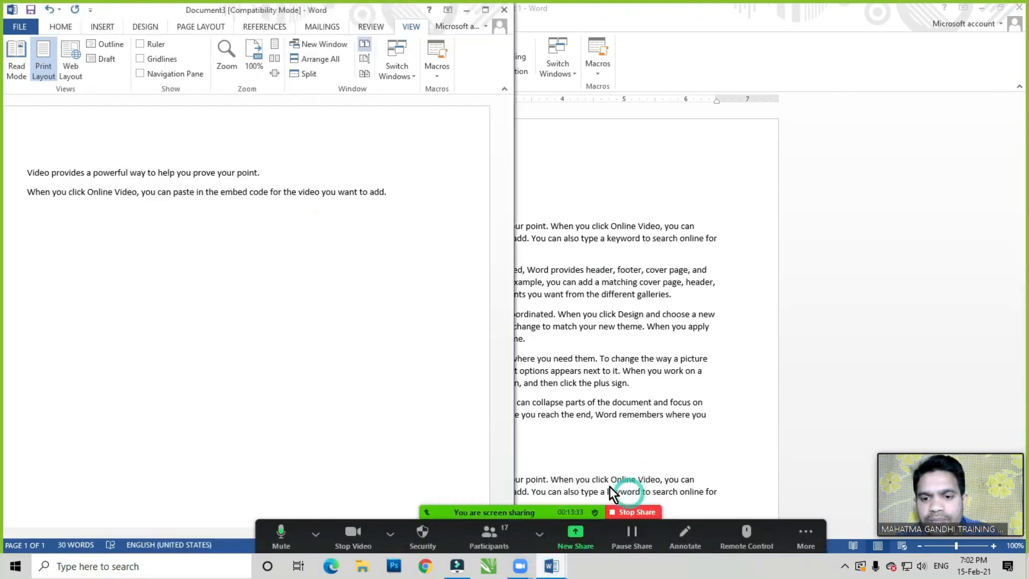
{"action": "left_click", "coordinate": [487, 11]}
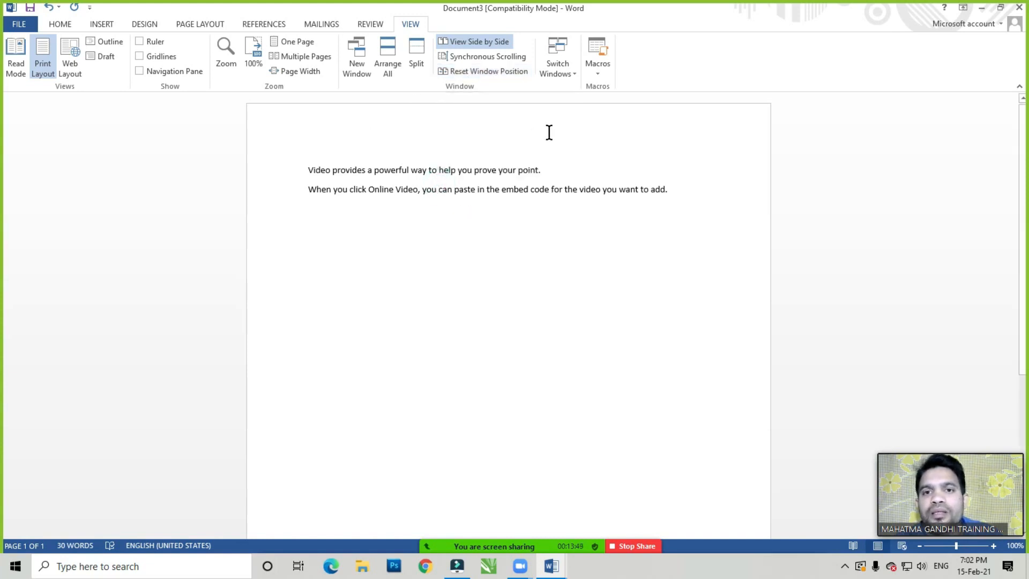
Check the open documents listed under Switch Windows and bring Document 1 to the front
{"action": "left_click", "coordinate": [564, 72]}
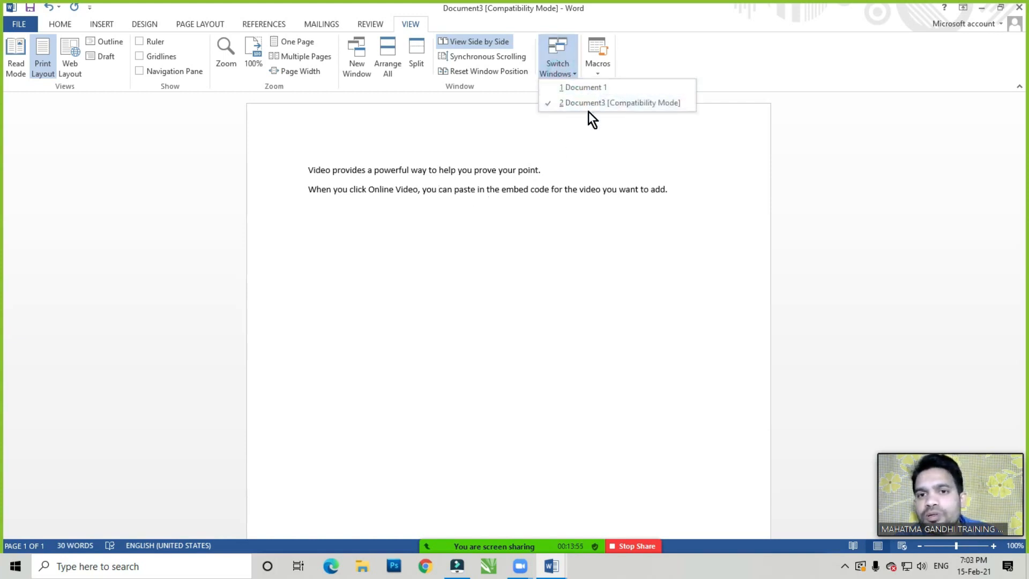
{"action": "left_click", "coordinate": [444, 221]}
{"action": "left_click", "coordinate": [553, 567]}
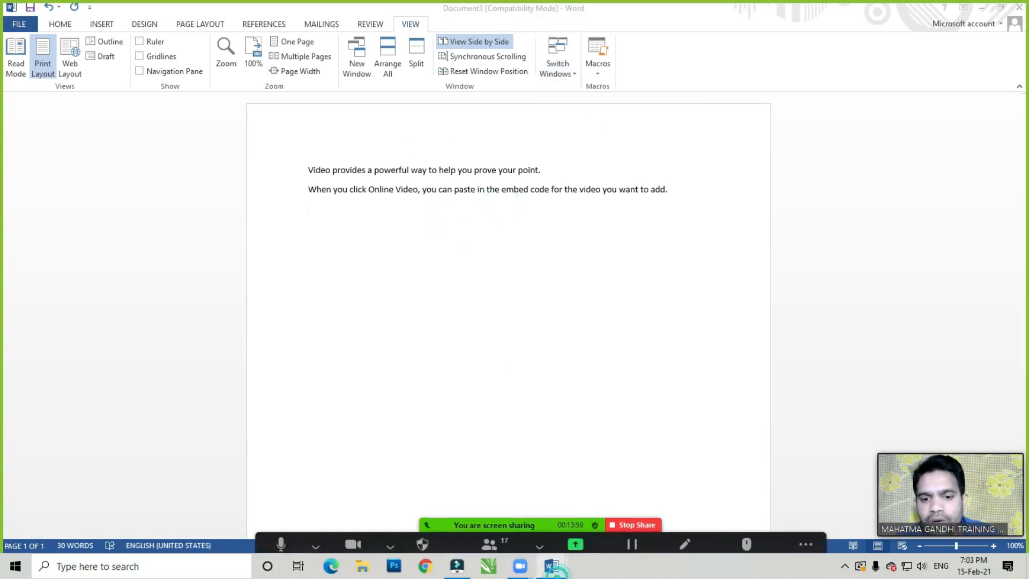
{"action": "left_click", "coordinate": [483, 496]}
{"action": "left_click", "coordinate": [464, 266]}
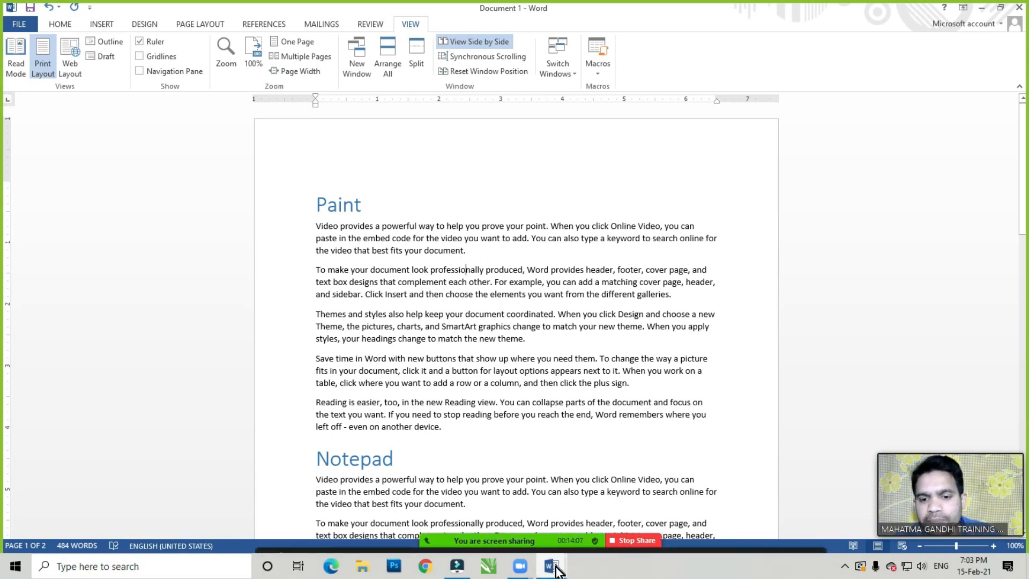
Bring Document3 to the front and generate sample paragraphs below its existing text with =rand ()
{"action": "mouse_move", "coordinate": [552, 566]}
{"action": "left_click", "coordinate": [630, 513]}
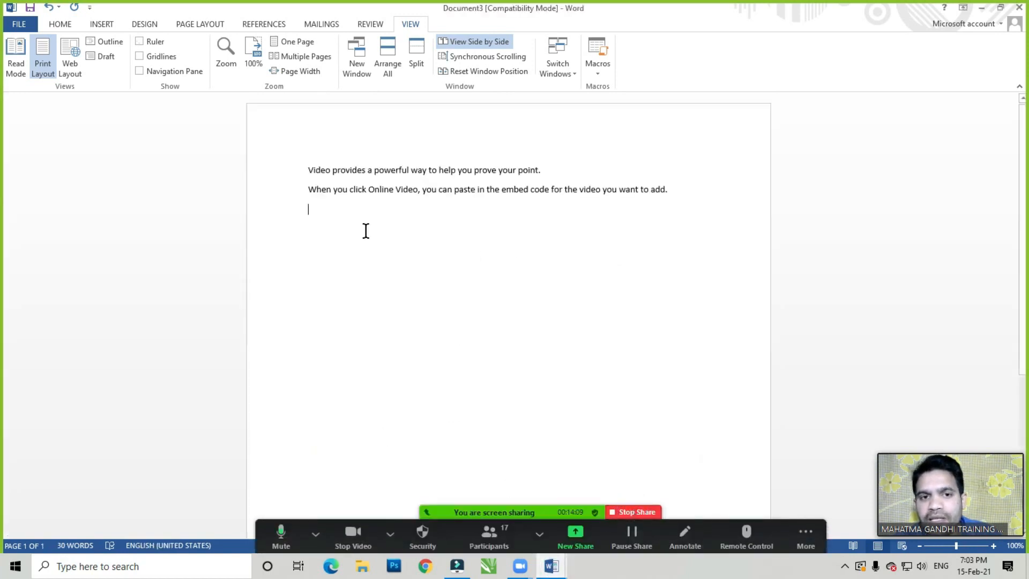
{"action": "type", "text": "=ra"}
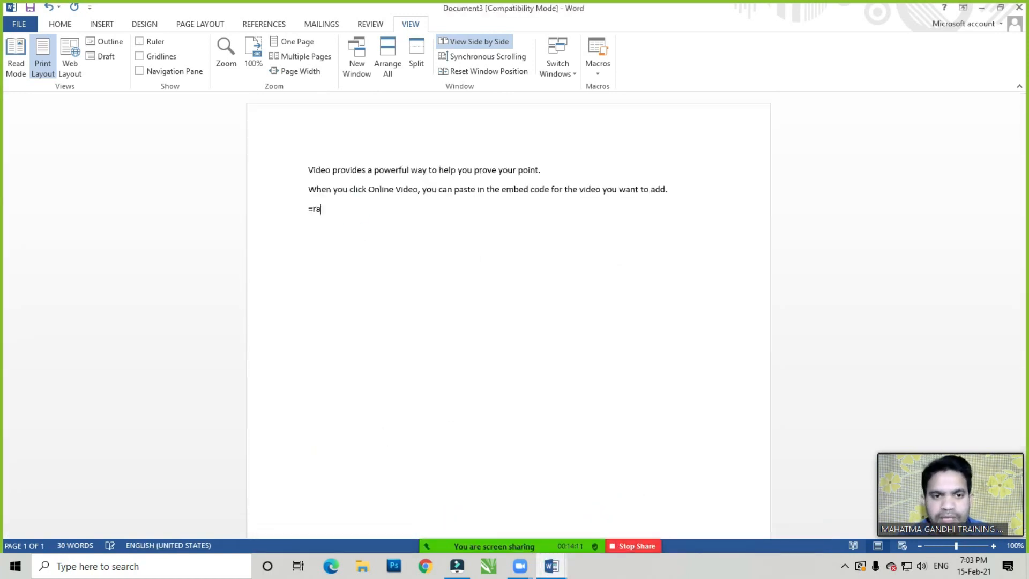
{"action": "type", "text": "nd ()"}
{"action": "key", "text": "Return"}
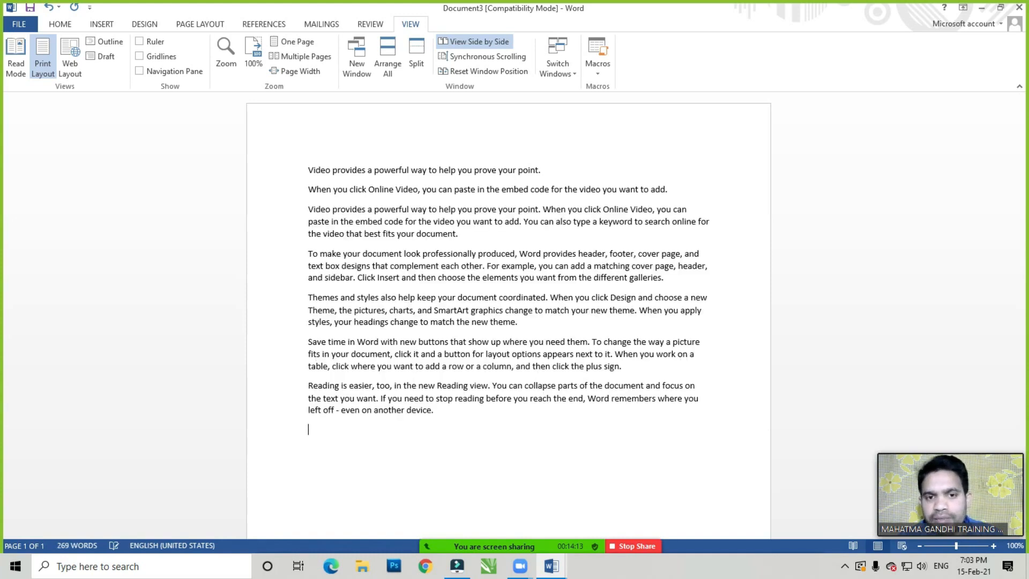
Compare the taskbar previews of the Word windows with the documents listed under Switch Windows
{"action": "mouse_move", "coordinate": [563, 576]}
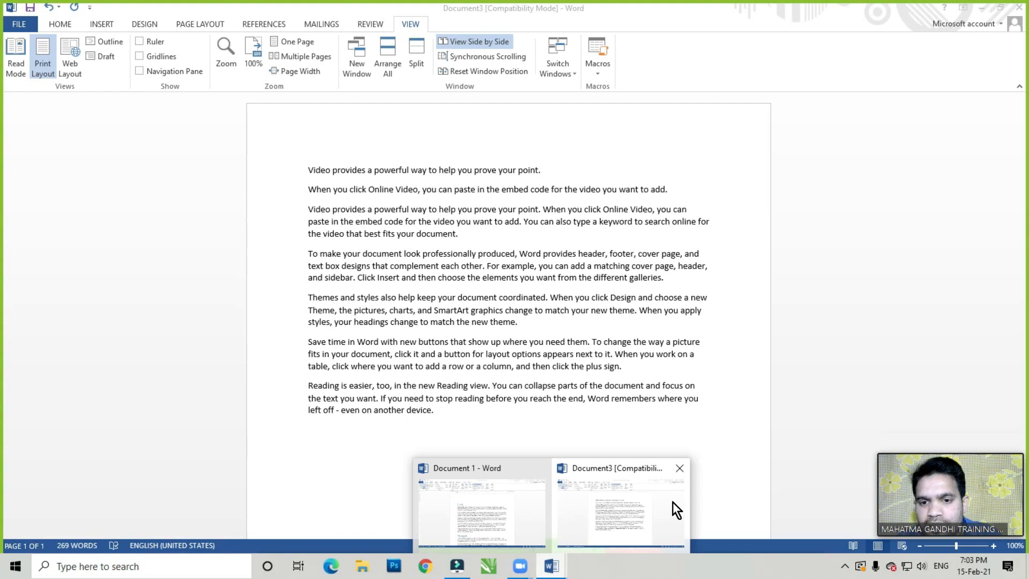
{"action": "left_click", "coordinate": [537, 340]}
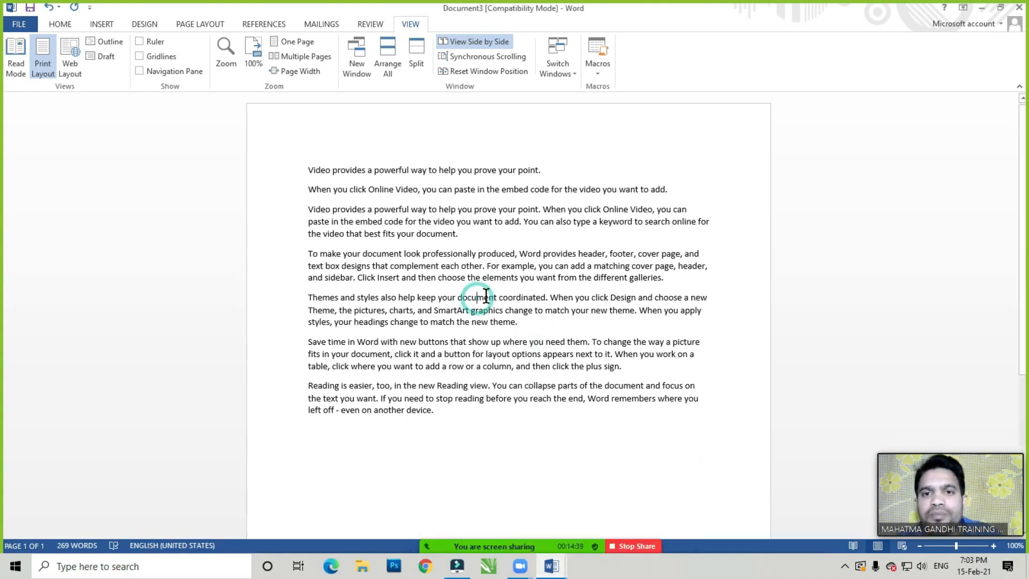
{"action": "left_click", "coordinate": [561, 73]}
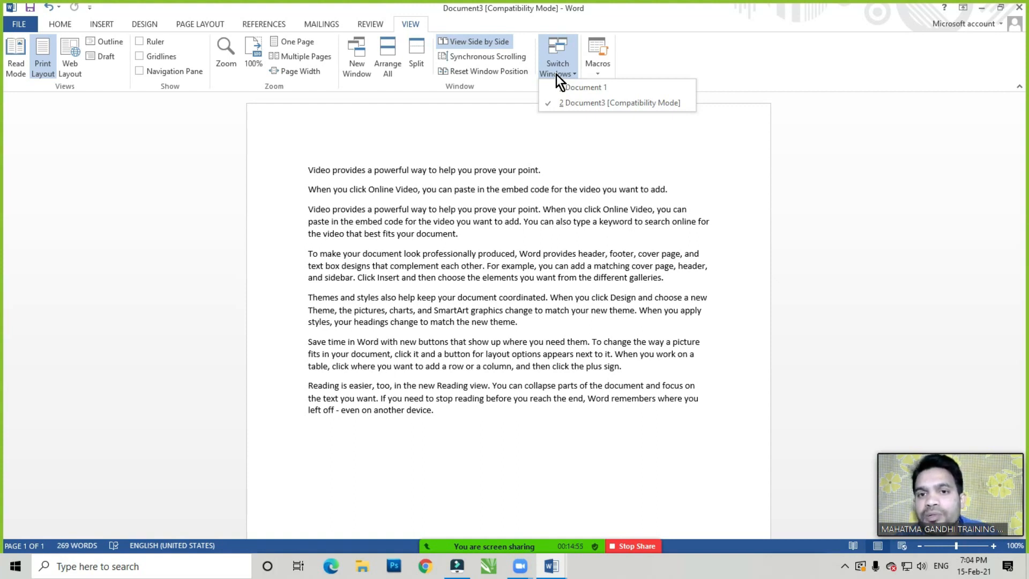
{"action": "left_click", "coordinate": [452, 203]}
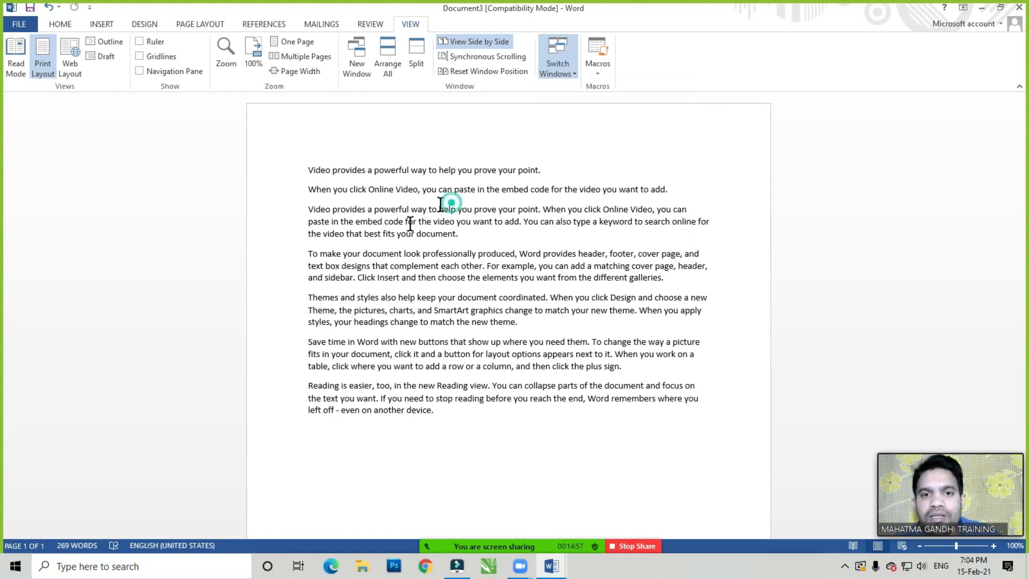
{"action": "left_click", "coordinate": [456, 234]}
{"action": "left_click_drag", "start_coordinate": [460, 263], "coordinate": [467, 239]}
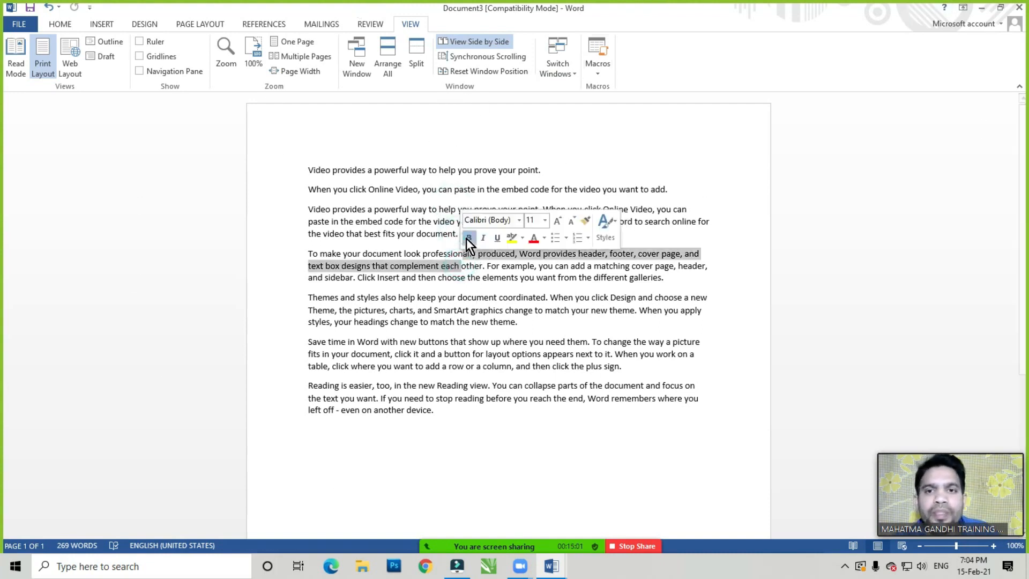
{"action": "left_click", "coordinate": [468, 238]}
{"action": "left_click", "coordinate": [394, 230]}
{"action": "key", "text": "ctrl+z"}
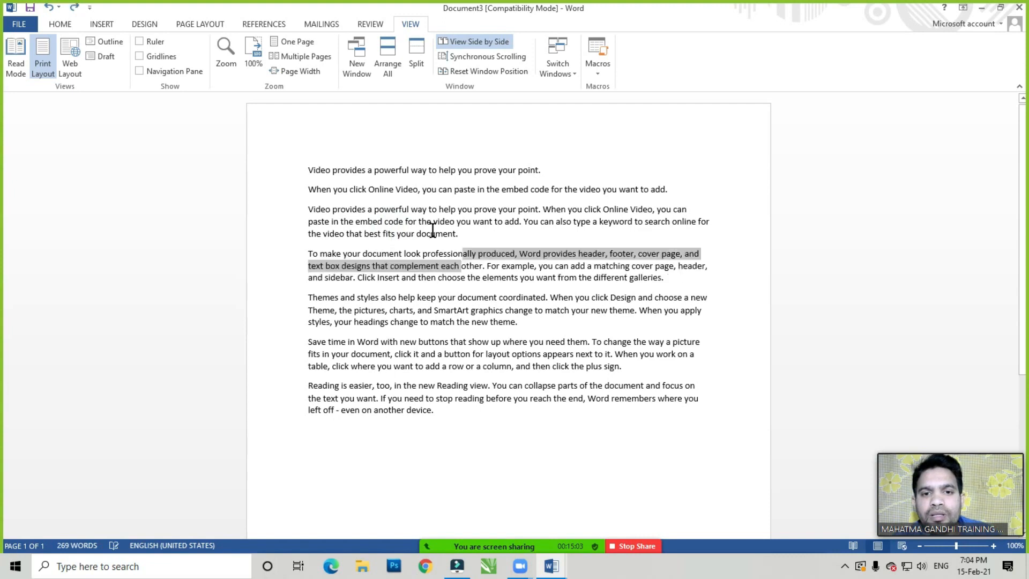
{"action": "left_click", "coordinate": [545, 210]}
Switch from Document3 to Document 1 and back to Document3 using Switch Windows
{"action": "left_click", "coordinate": [563, 72]}
{"action": "left_click", "coordinate": [557, 63]}
{"action": "left_click", "coordinate": [558, 64]}
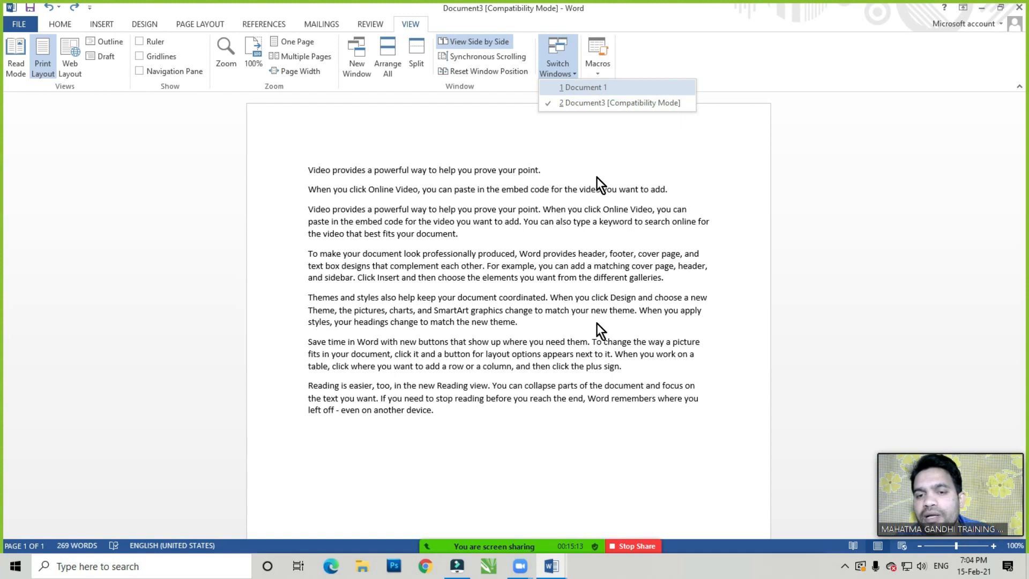
{"action": "left_click", "coordinate": [582, 88]}
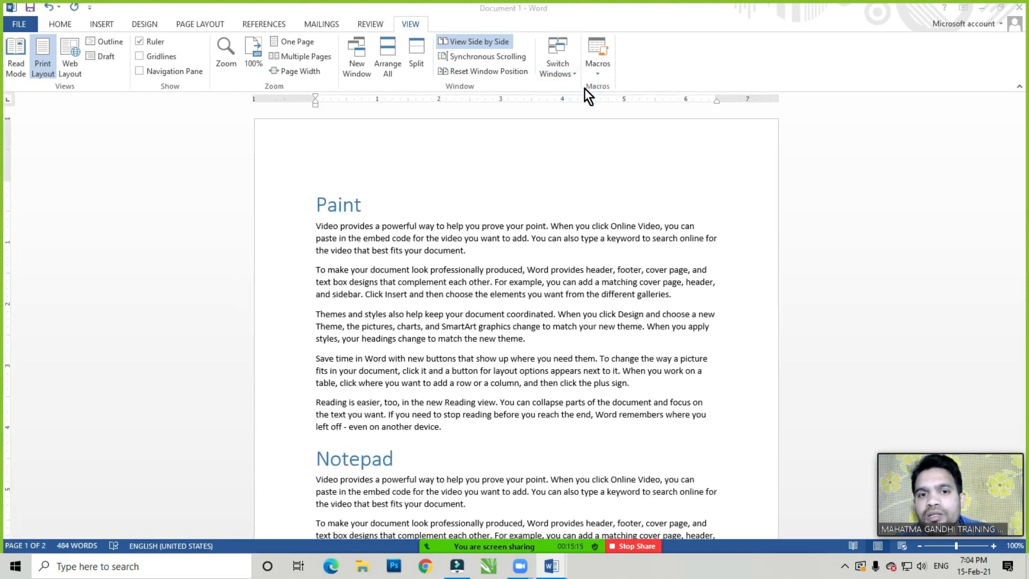
{"action": "left_click", "coordinate": [448, 213]}
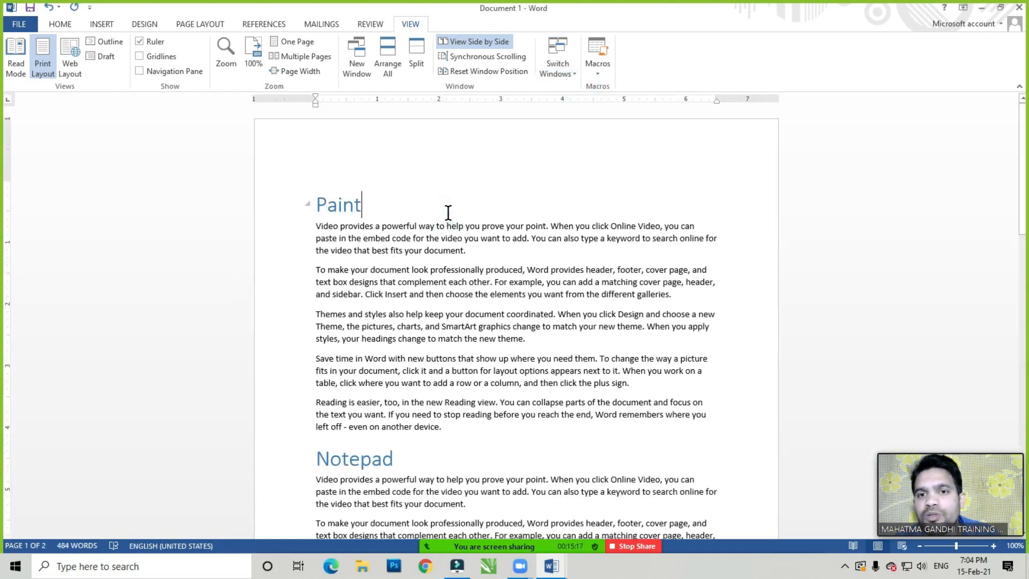
{"action": "left_click", "coordinate": [577, 66]}
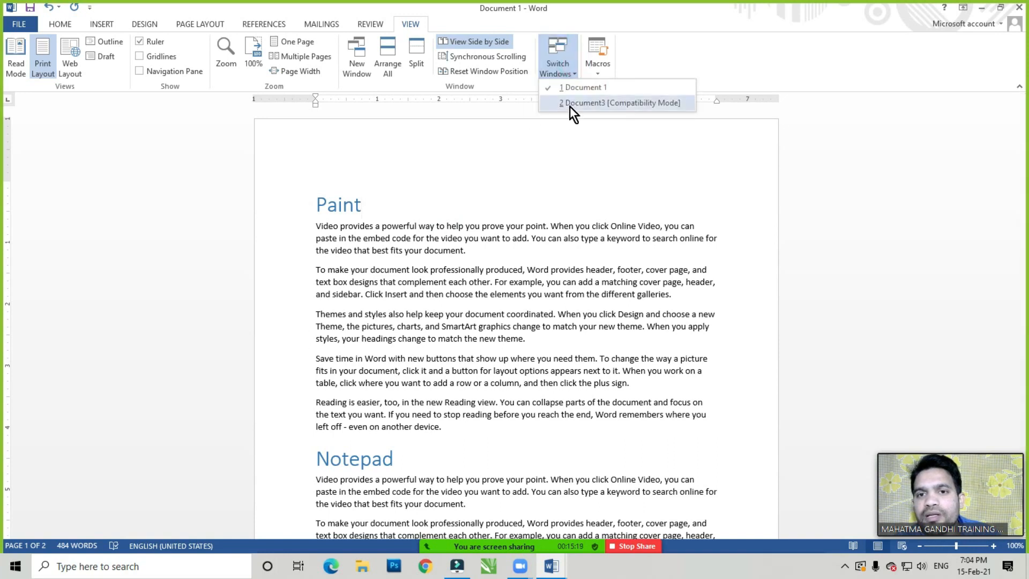
{"action": "left_click", "coordinate": [572, 102]}
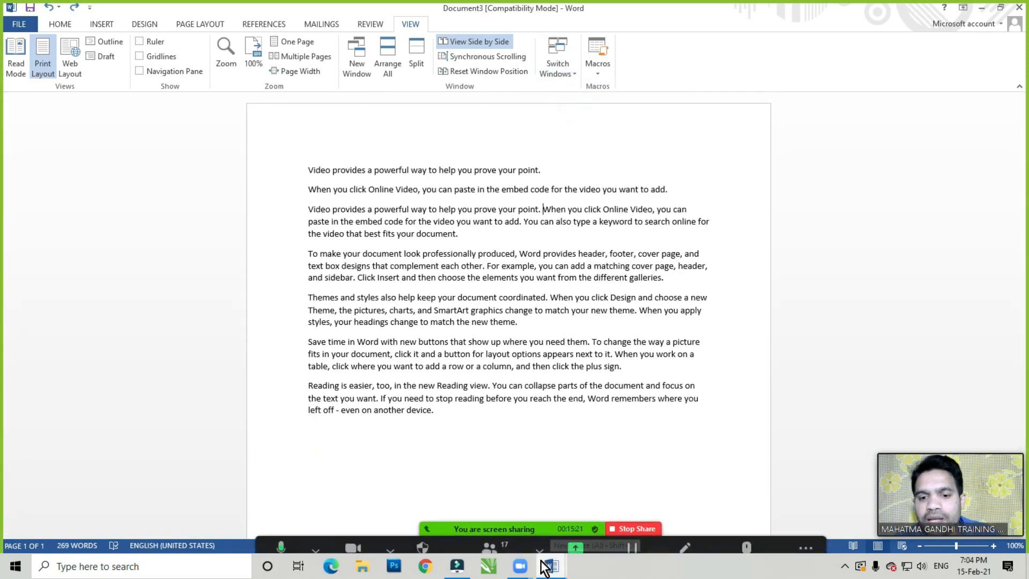
Preview the open Word windows and bring Document 1 to the front with Switch Windows
{"action": "mouse_move", "coordinate": [551, 566]}
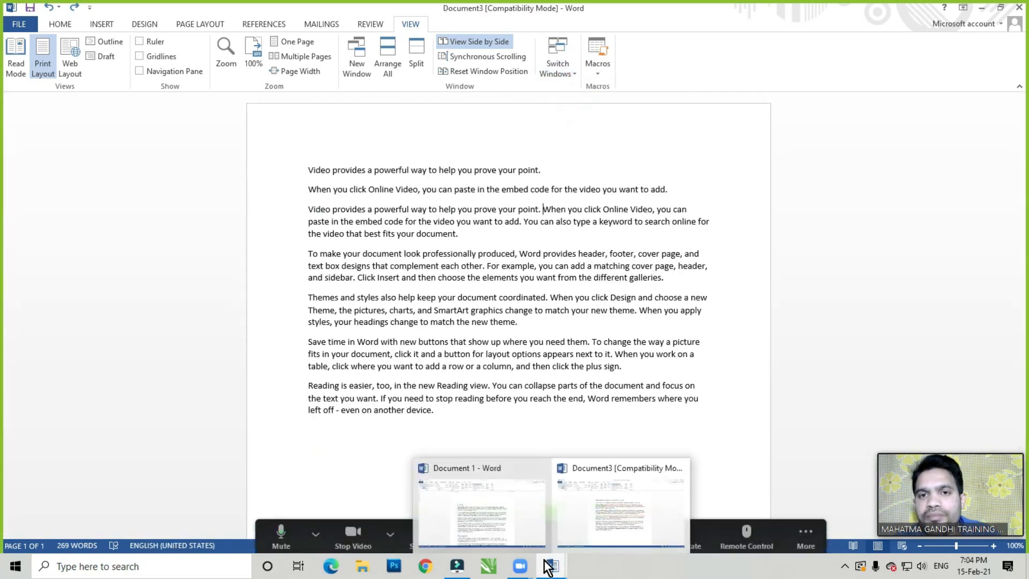
{"action": "left_click", "coordinate": [559, 72]}
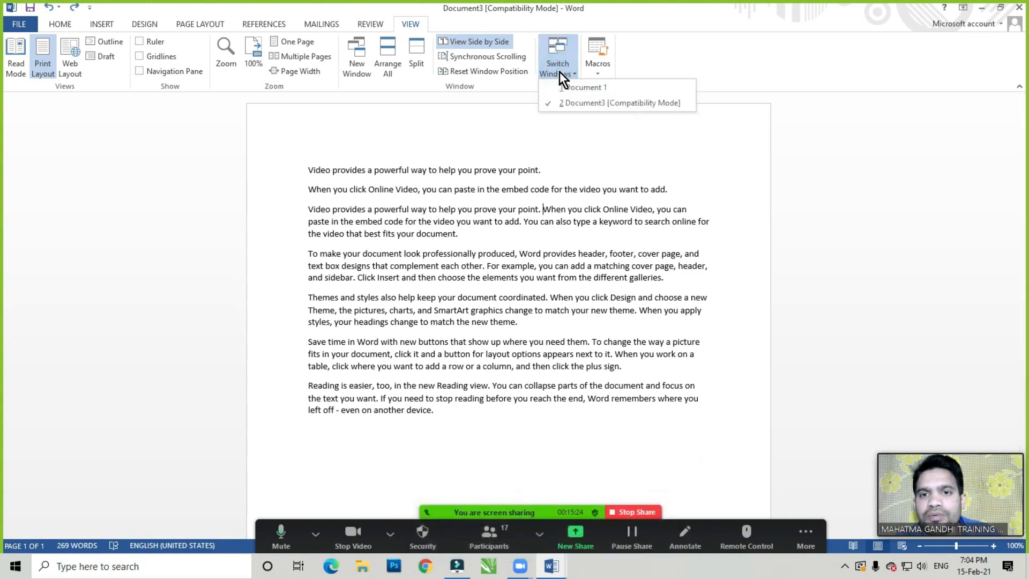
{"action": "left_click", "coordinate": [584, 88]}
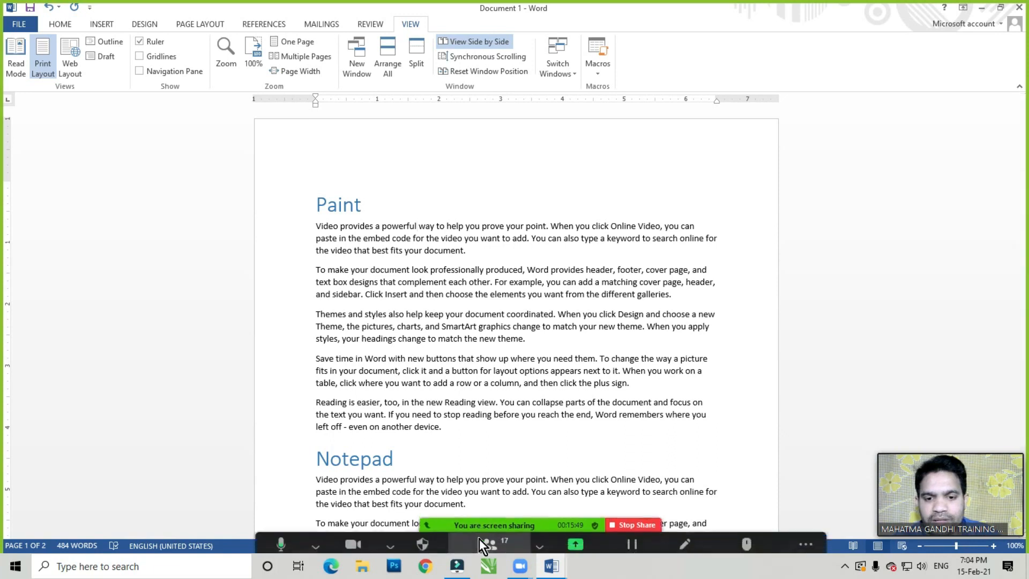
Ask all Zoom meeting participants to unmute and return to Document 1
{"action": "left_click", "coordinate": [487, 539]}
{"action": "left_click", "coordinate": [589, 371]}
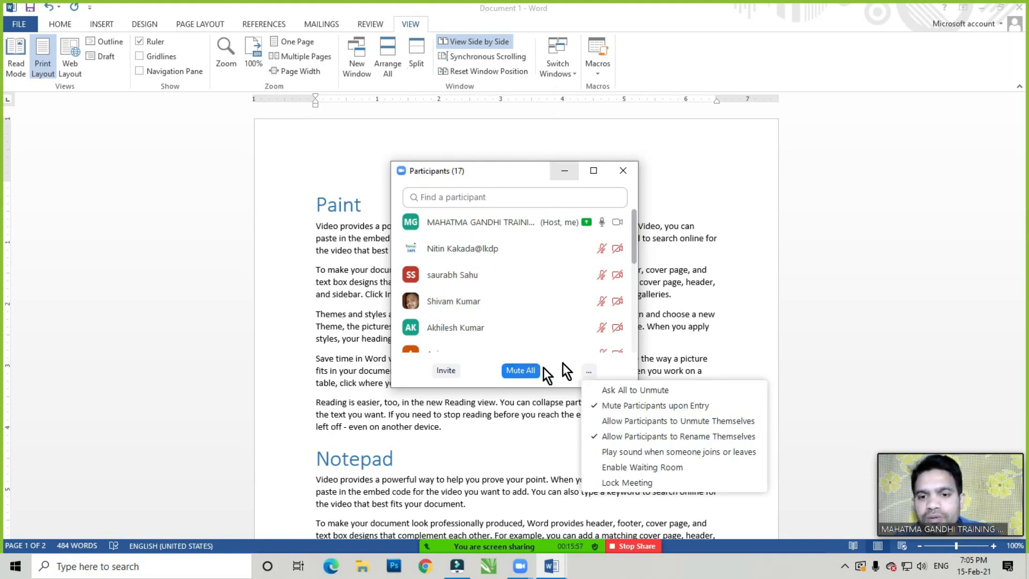
{"action": "left_click", "coordinate": [611, 394]}
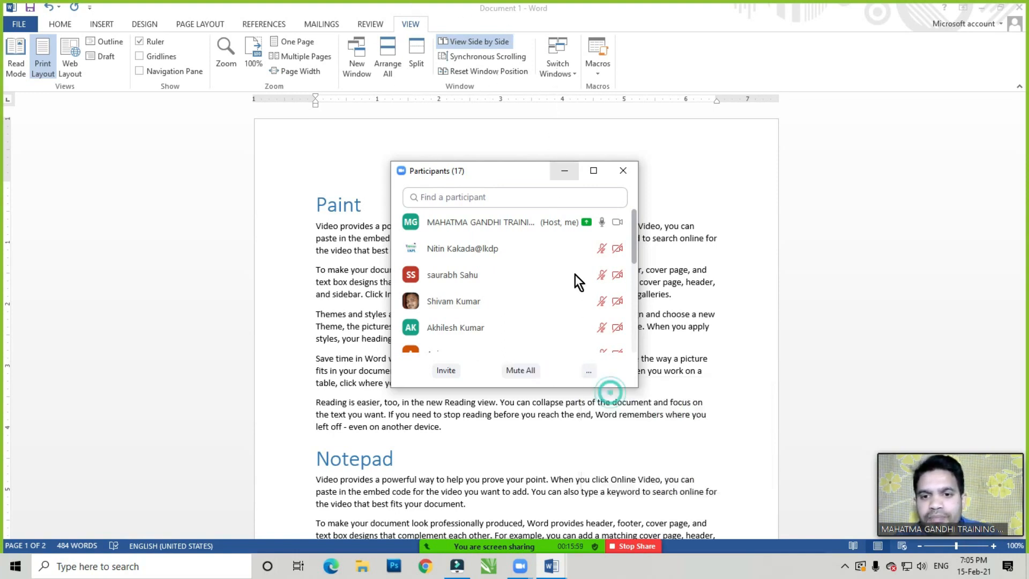
{"action": "left_click", "coordinate": [623, 170]}
{"action": "left_click", "coordinate": [516, 280]}
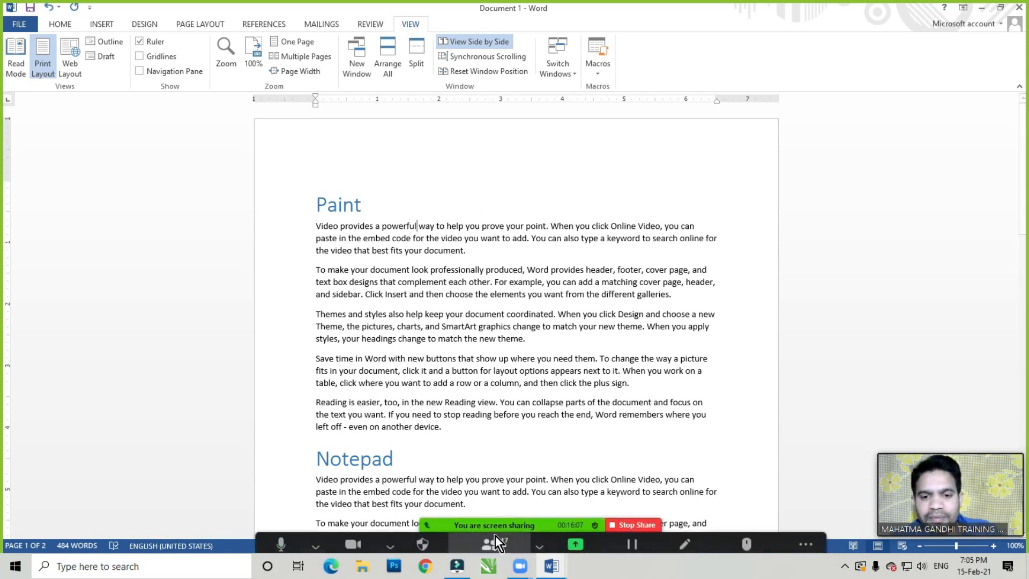
Reopen the Zoom participants list, move and enlarge its window, and check the attendees' microphone status
{"action": "left_click", "coordinate": [496, 542]}
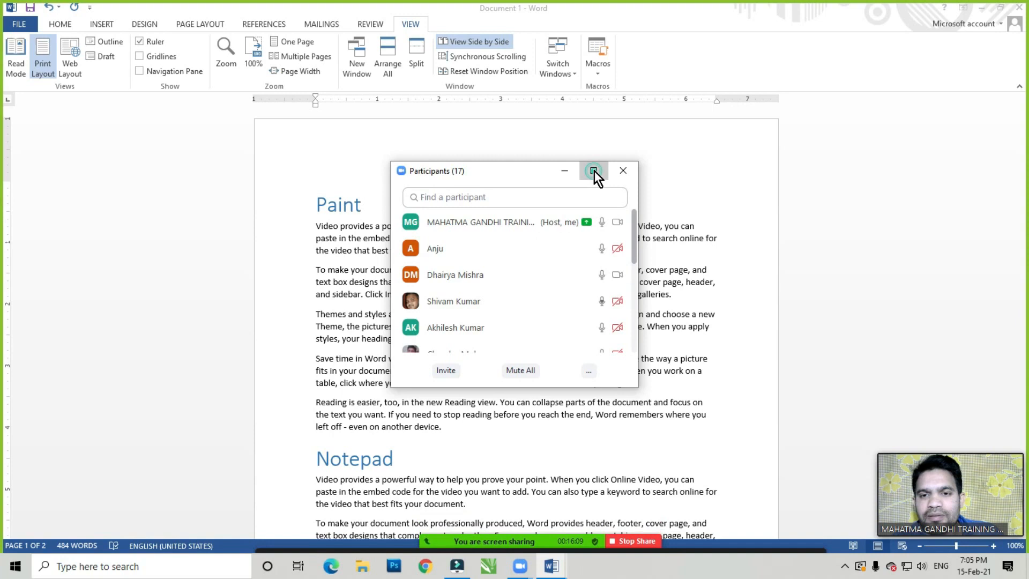
{"action": "left_click", "coordinate": [594, 171]}
{"action": "left_click", "coordinate": [983, 8]}
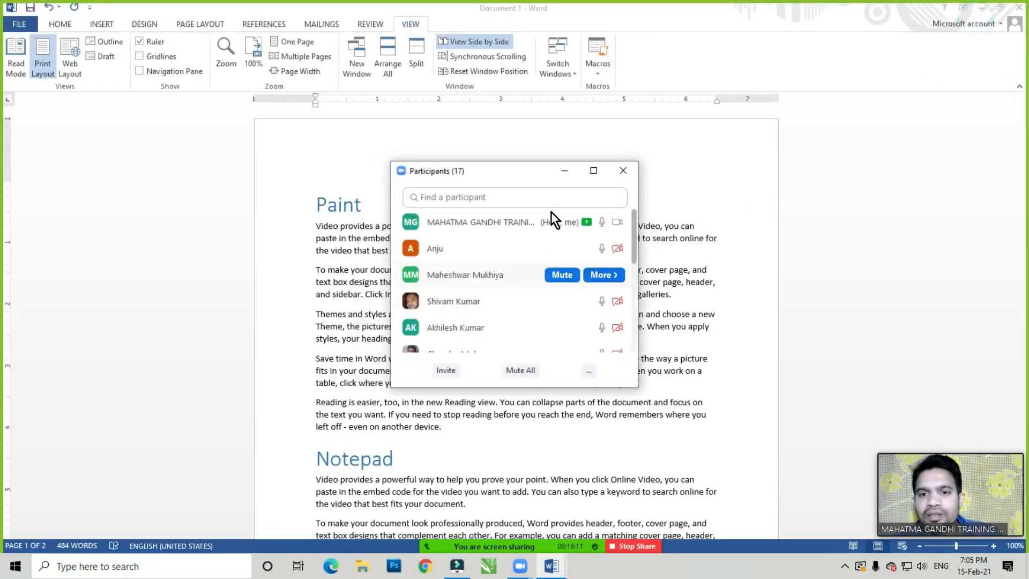
{"action": "left_click_drag", "start_coordinate": [514, 172], "coordinate": [730, 113]}
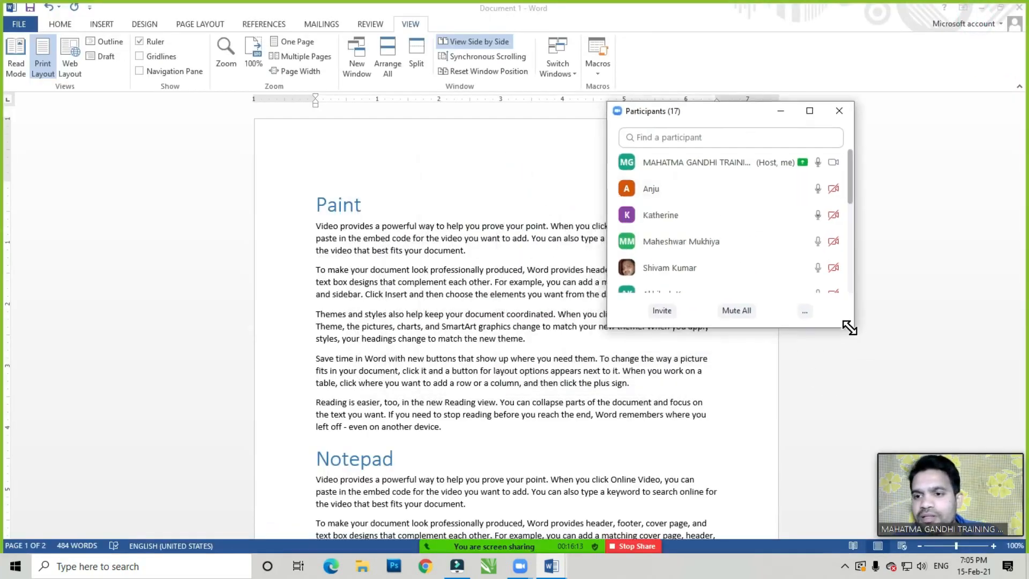
{"action": "left_click_drag", "start_coordinate": [852, 328], "coordinate": [854, 507]}
{"action": "left_click_drag", "start_coordinate": [852, 260], "coordinate": [847, 401]}
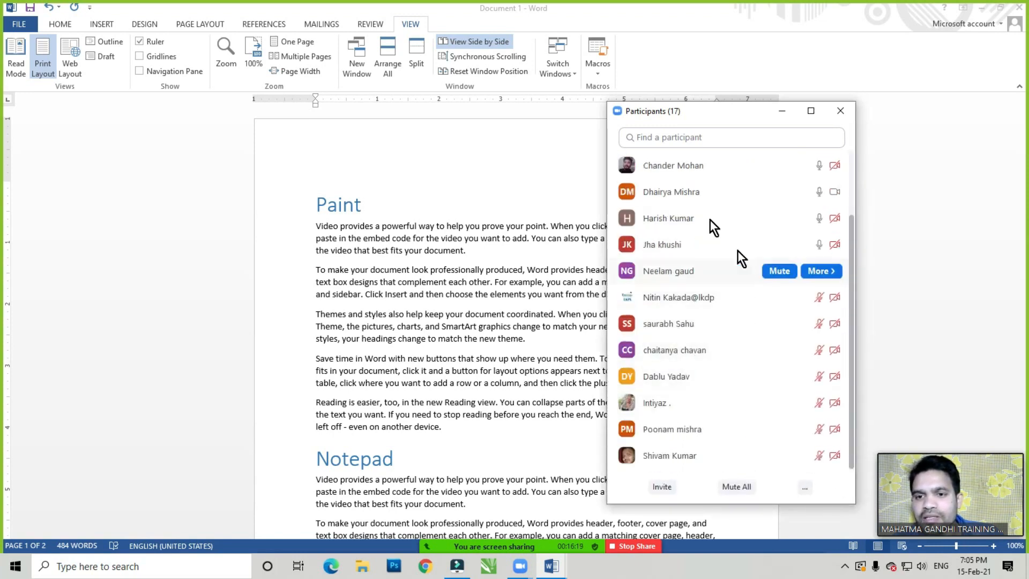
Mute all current and new meeting participants without allowing them to unmute themselves, and close the participants list
{"action": "left_click", "coordinate": [737, 485]}
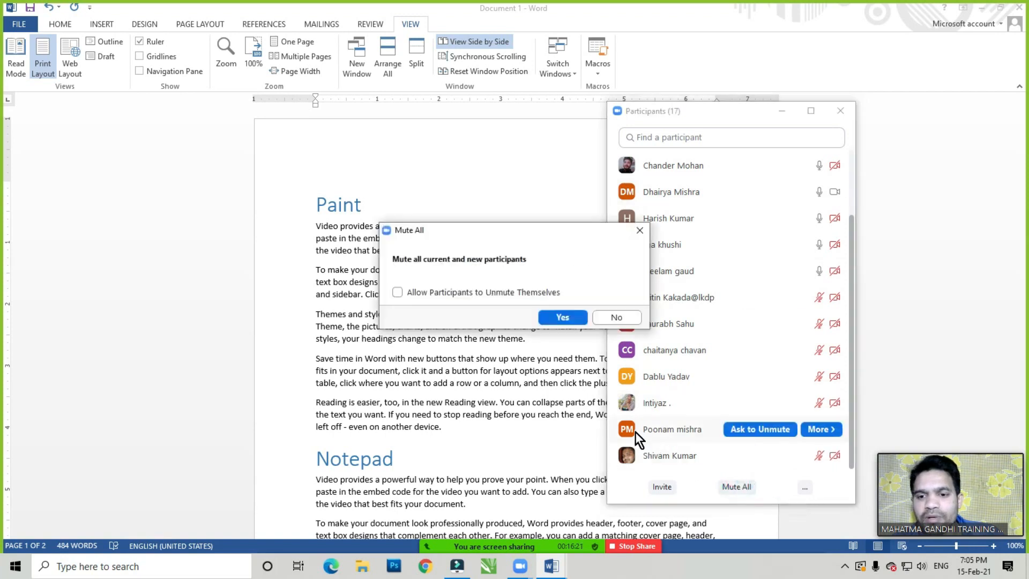
{"action": "left_click", "coordinate": [565, 317]}
{"action": "left_click", "coordinate": [840, 111]}
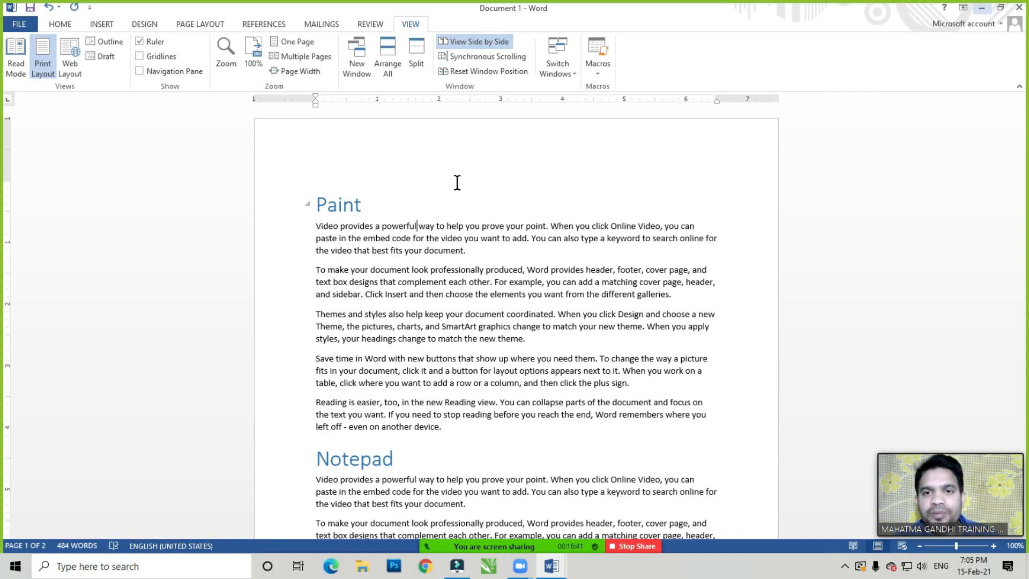
Create a new blank Word document, dismissing the Zoom window-sharing selection
{"action": "key", "text": "ctrl+n"}
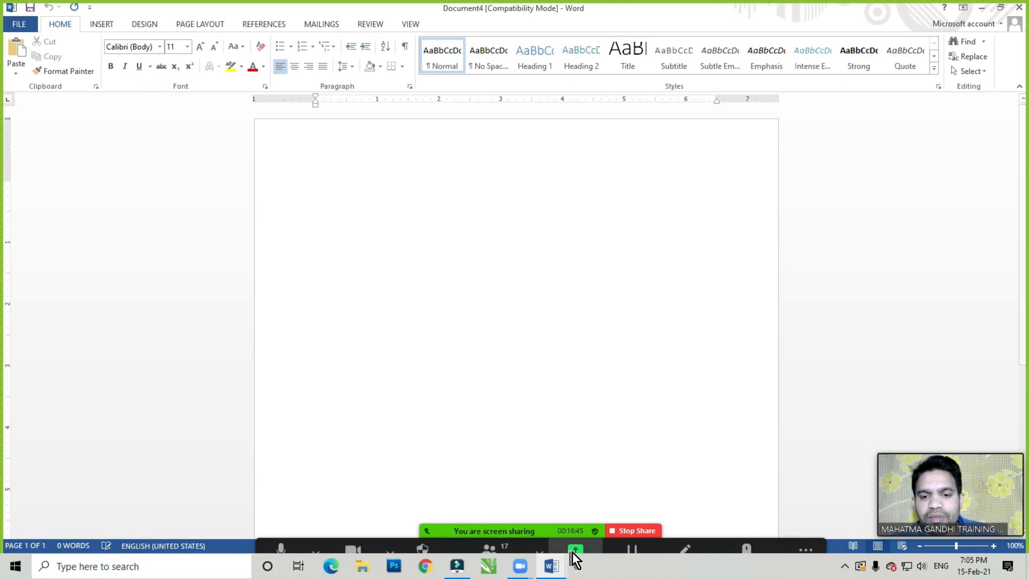
{"action": "left_click", "coordinate": [575, 535]}
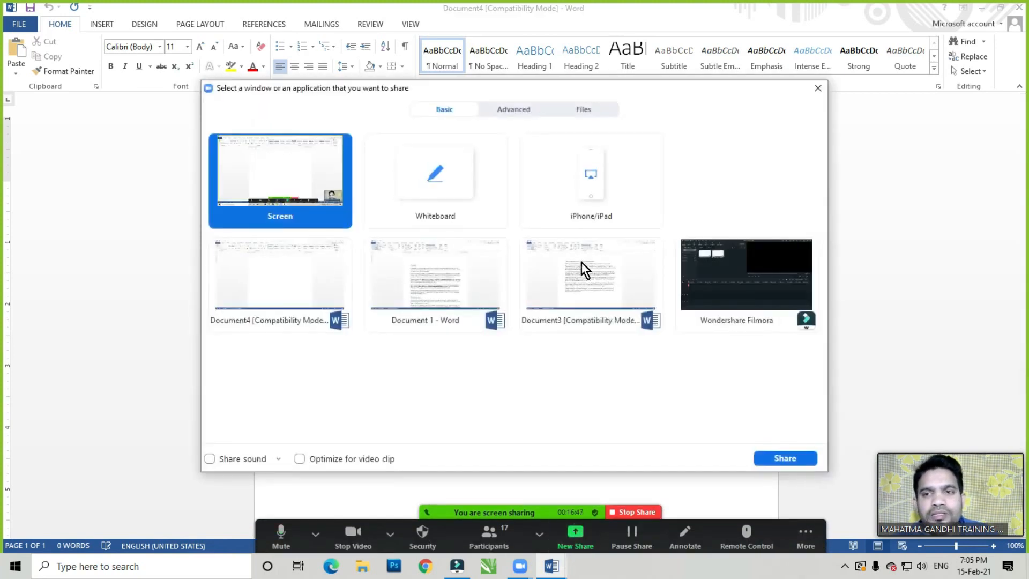
{"action": "left_click", "coordinate": [817, 89]}
{"action": "left_click", "coordinate": [364, 192]}
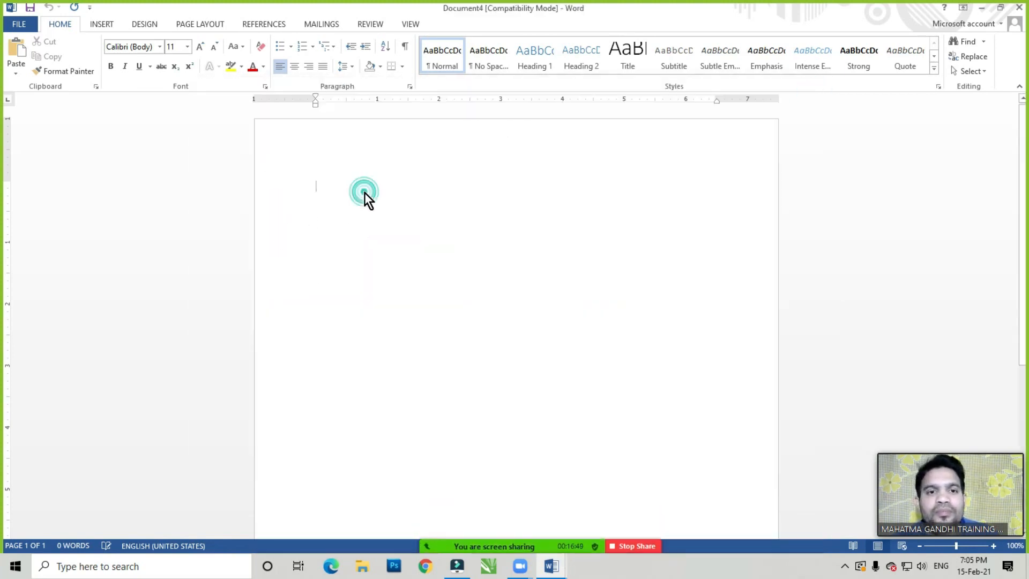
Look at the available Macros commands, including View Macros and Record Macro
{"action": "left_click", "coordinate": [411, 24]}
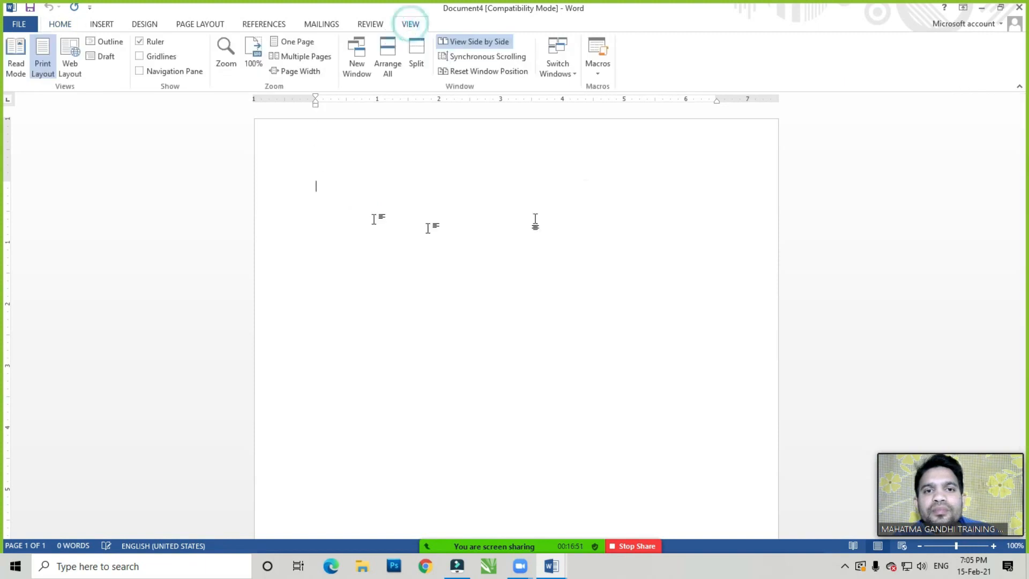
{"action": "left_click", "coordinate": [599, 75]}
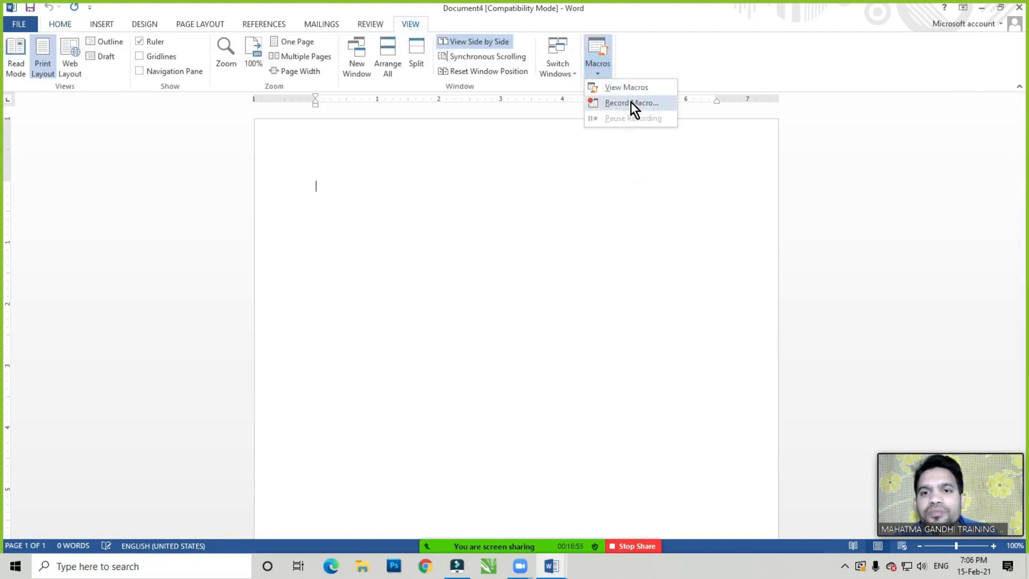
{"action": "left_click", "coordinate": [645, 44]}
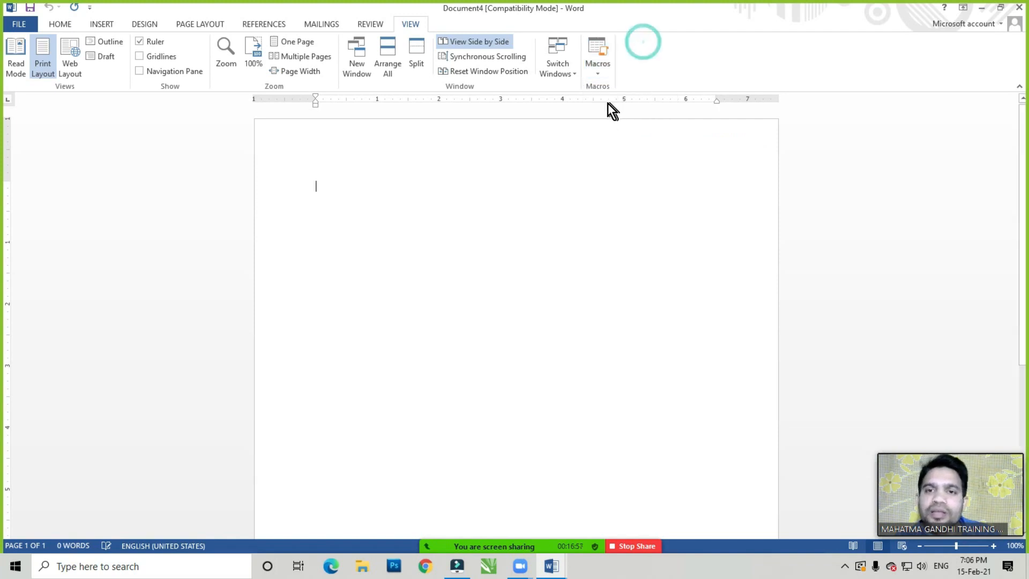
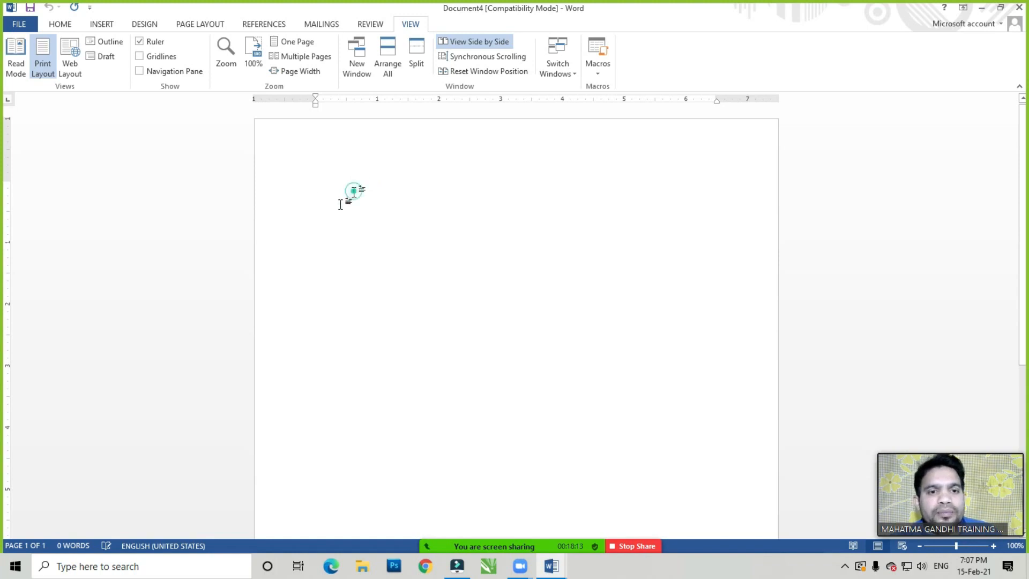
Set the font size to 22 and put a box border around the empty first paragraph
{"action": "left_click", "coordinate": [59, 24]}
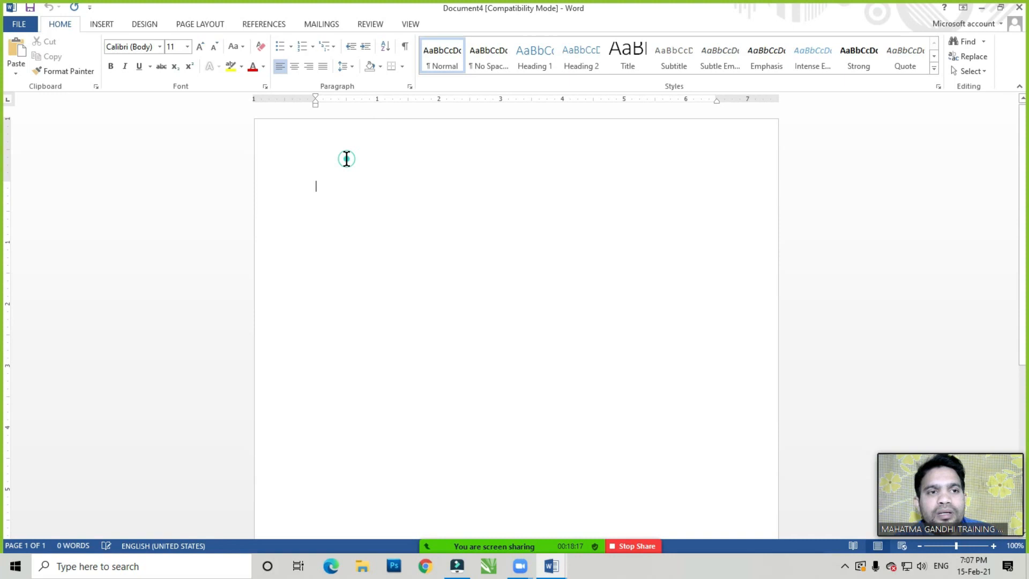
{"action": "left_click", "coordinate": [199, 47]}
{"action": "left_click", "coordinate": [199, 47]}
{"action": "left_click", "coordinate": [200, 47]}
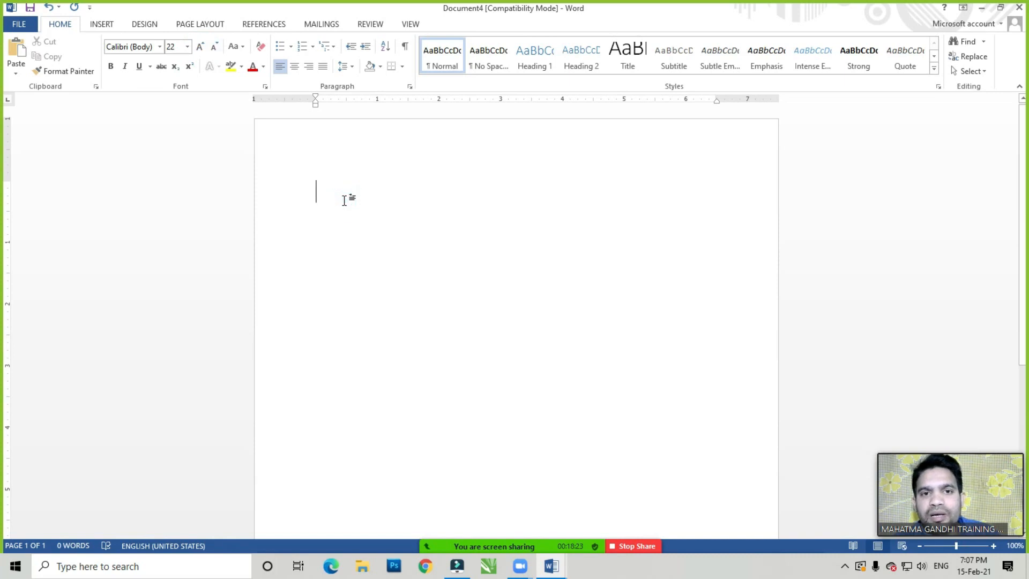
{"action": "left_click", "coordinate": [403, 66]}
{"action": "left_click", "coordinate": [429, 162]}
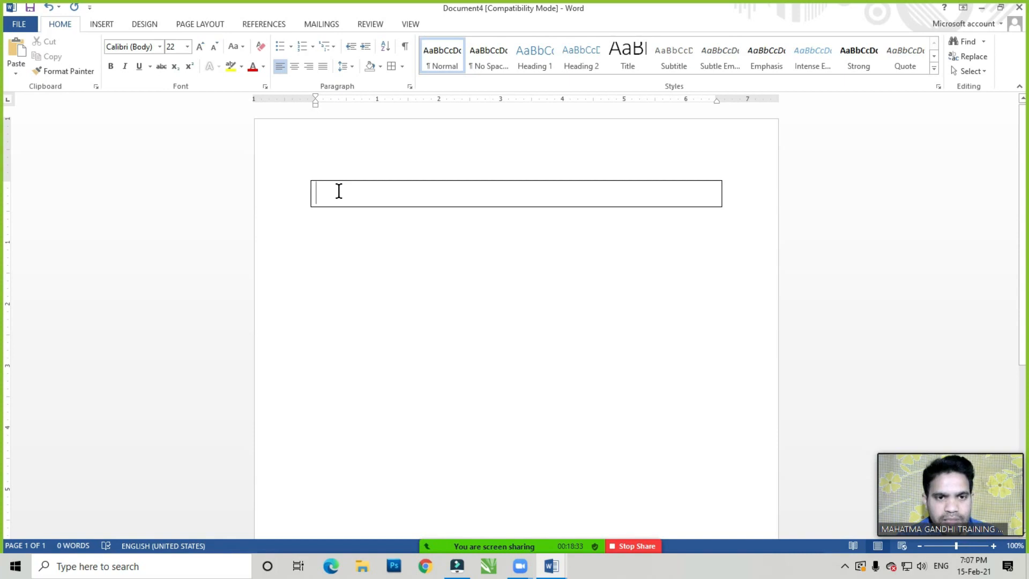
Enter the heading text "Educational Qualification" in the bordered paragraph
{"action": "type", "text": "Educati"}
{"action": "type", "text": "ona"}
{"action": "type", "text": "Qu"}
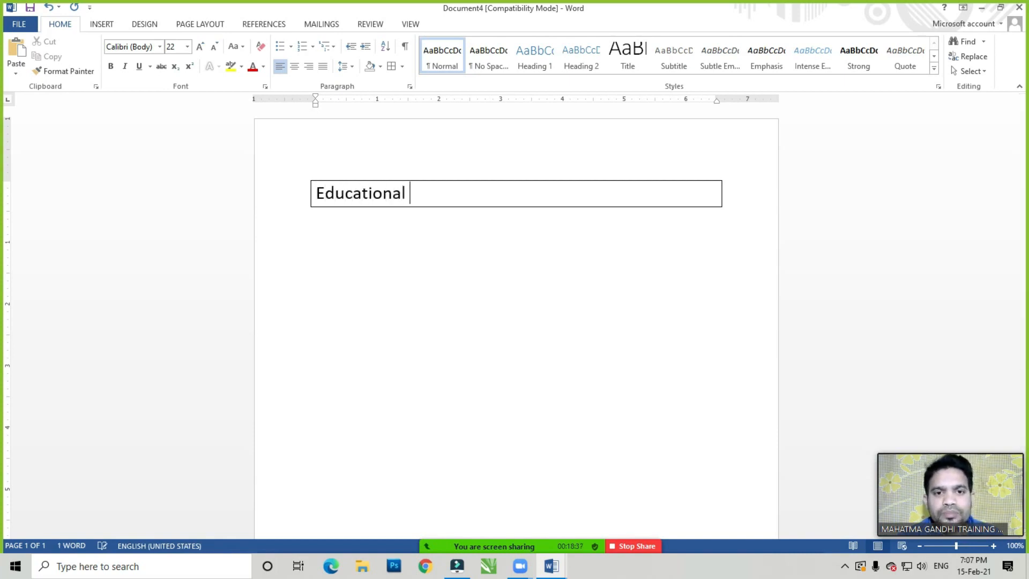
{"action": "type", "text": "alification"}
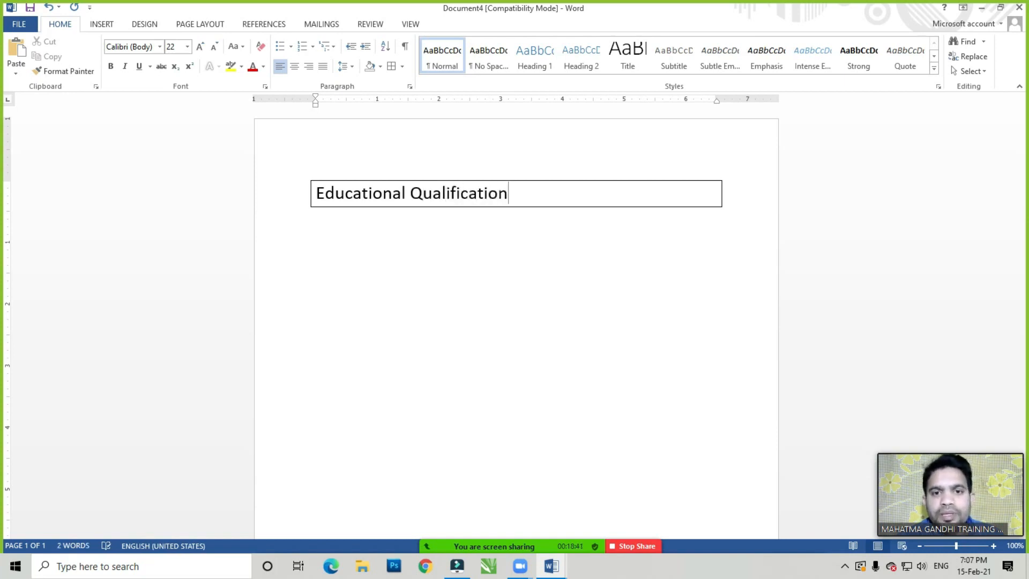
Format the "Educational Qualification" heading at font size 20 in bold italic
{"action": "left_click", "coordinate": [520, 196]}
{"action": "left_click_drag", "start_coordinate": [519, 197], "coordinate": [336, 194]}
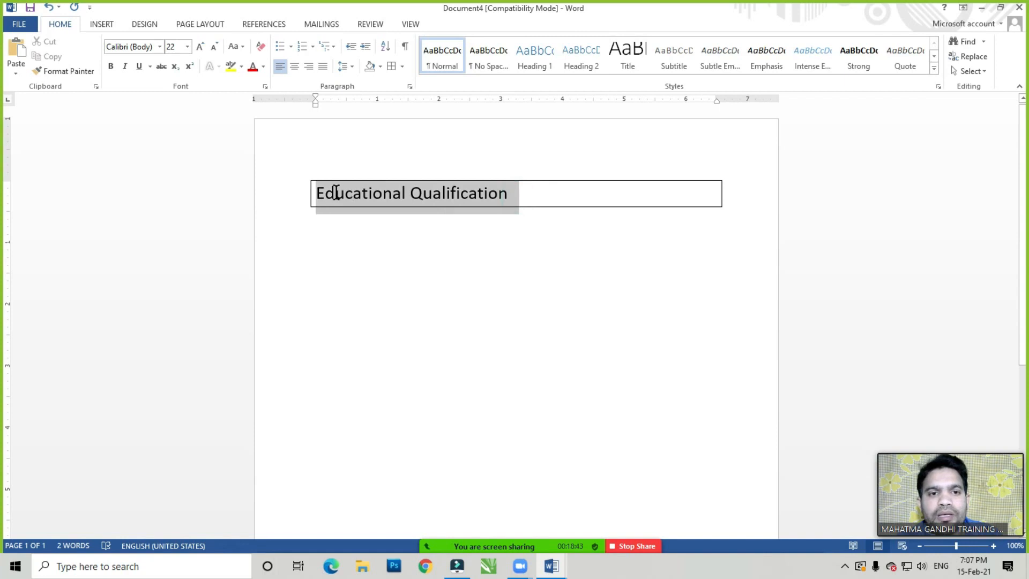
{"action": "left_click", "coordinate": [520, 200]}
{"action": "left_click_drag", "start_coordinate": [521, 198], "coordinate": [315, 197]}
{"action": "left_click", "coordinate": [214, 47]}
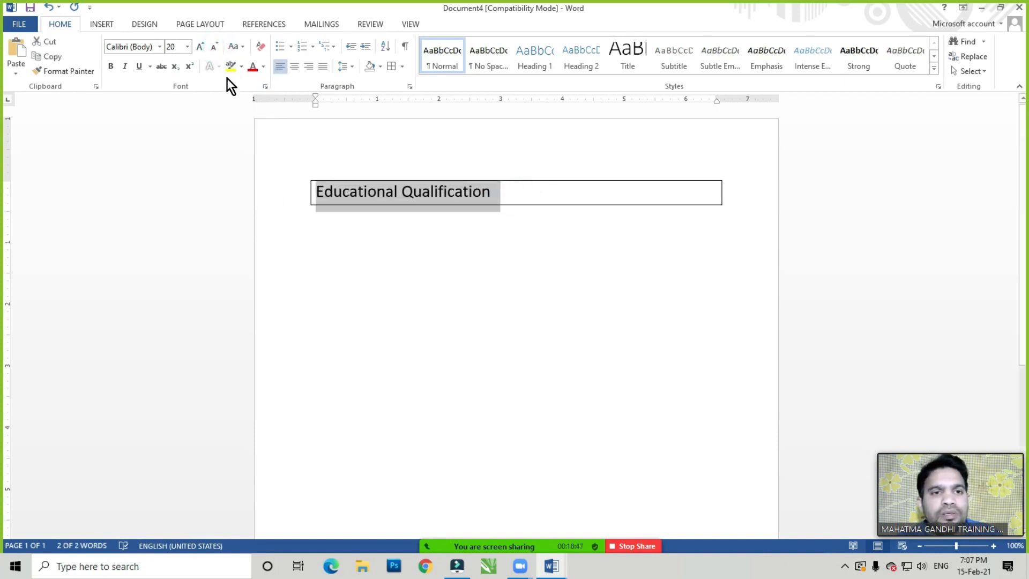
{"action": "left_click", "coordinate": [110, 66]}
{"action": "left_click", "coordinate": [127, 71]}
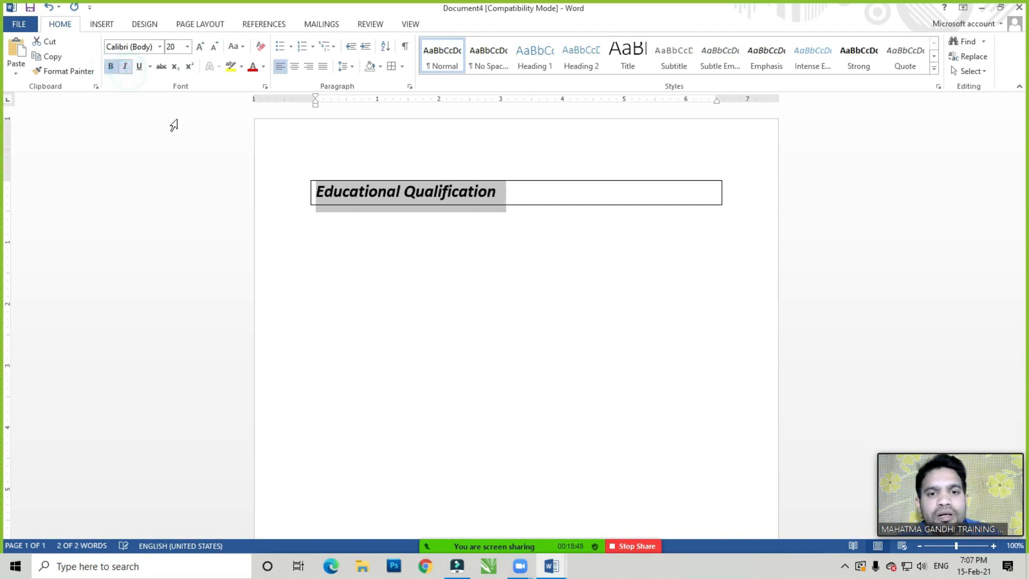
Shade the "Educational Qualification" paragraph with the lightest grey theme colour
{"action": "left_click", "coordinate": [381, 66]}
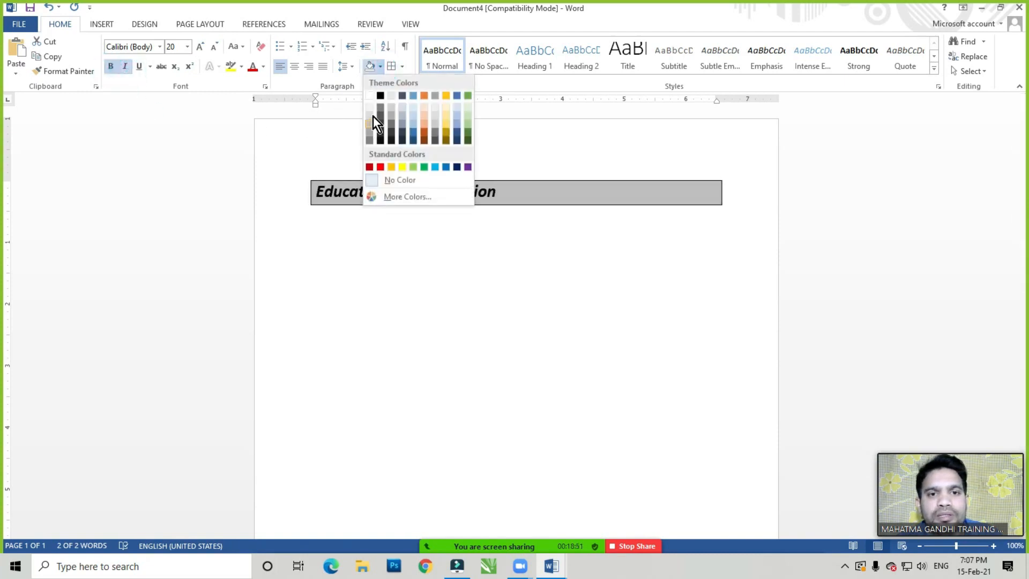
{"action": "left_click", "coordinate": [370, 107]}
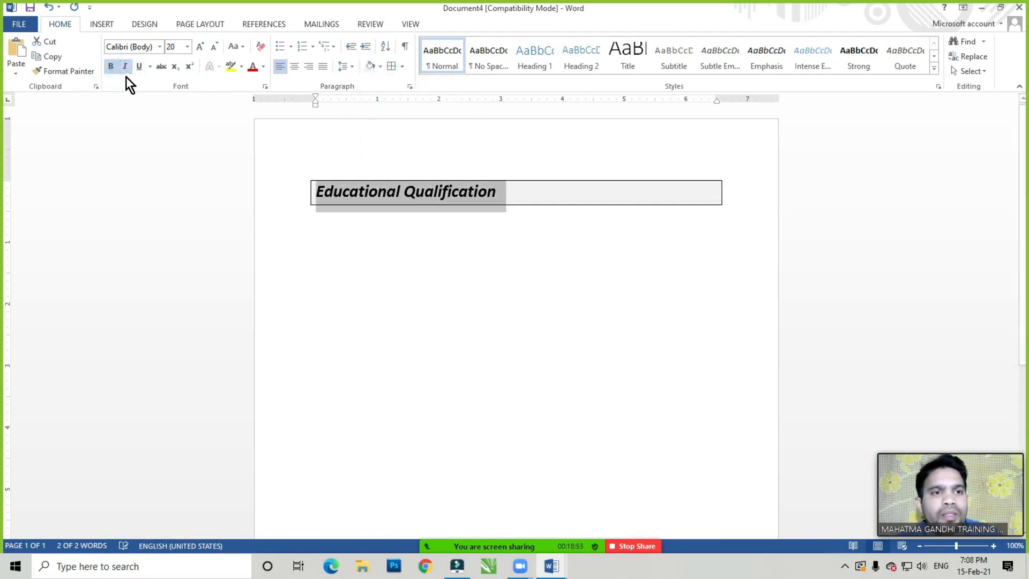
{"action": "left_click", "coordinate": [417, 196]}
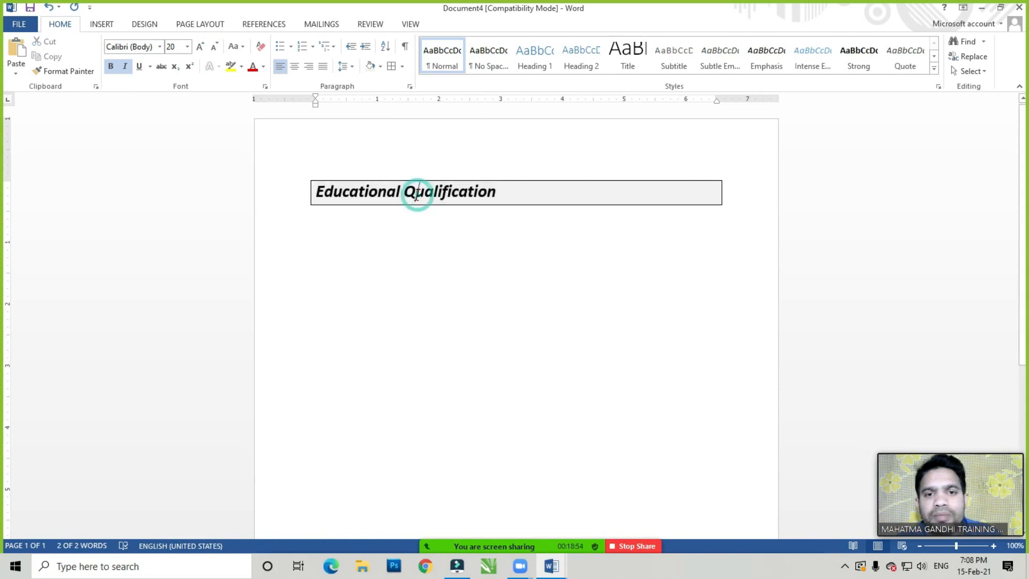
Add the text "Personal Details" in the blank area well below the boxed heading
{"action": "left_click", "coordinate": [320, 359]}
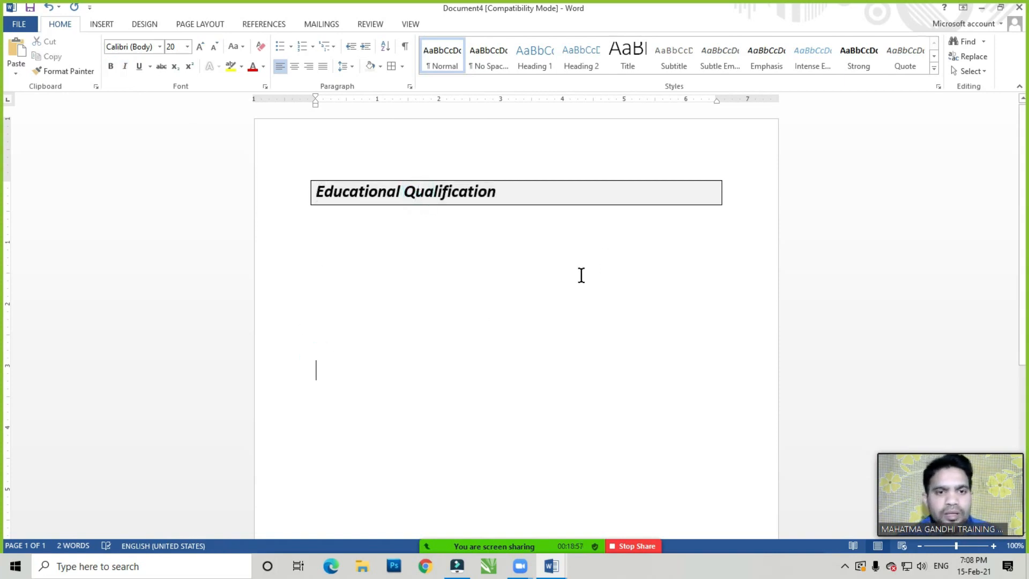
{"action": "type", "text": "Persona"}
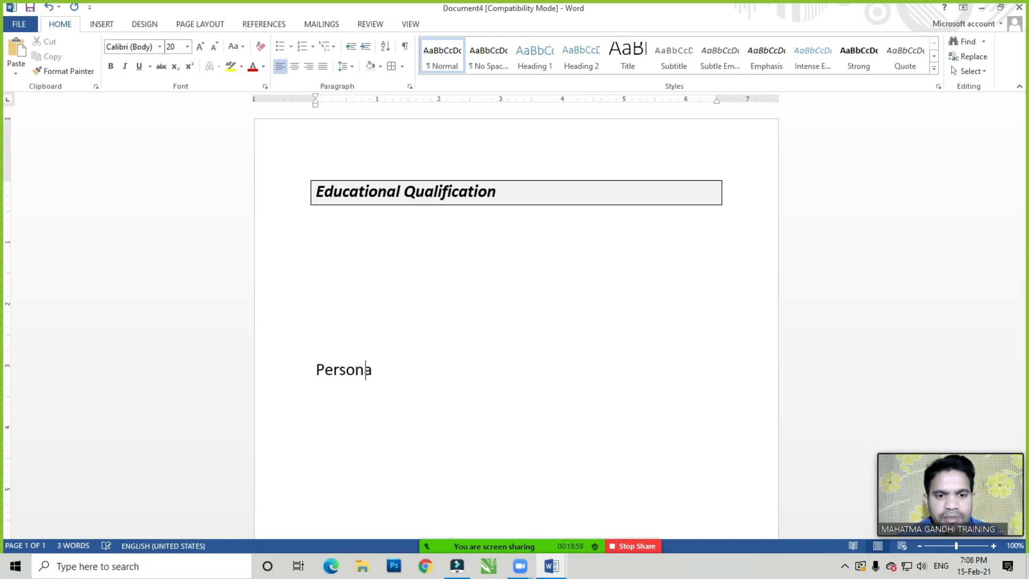
{"action": "type", "text": "l Details"}
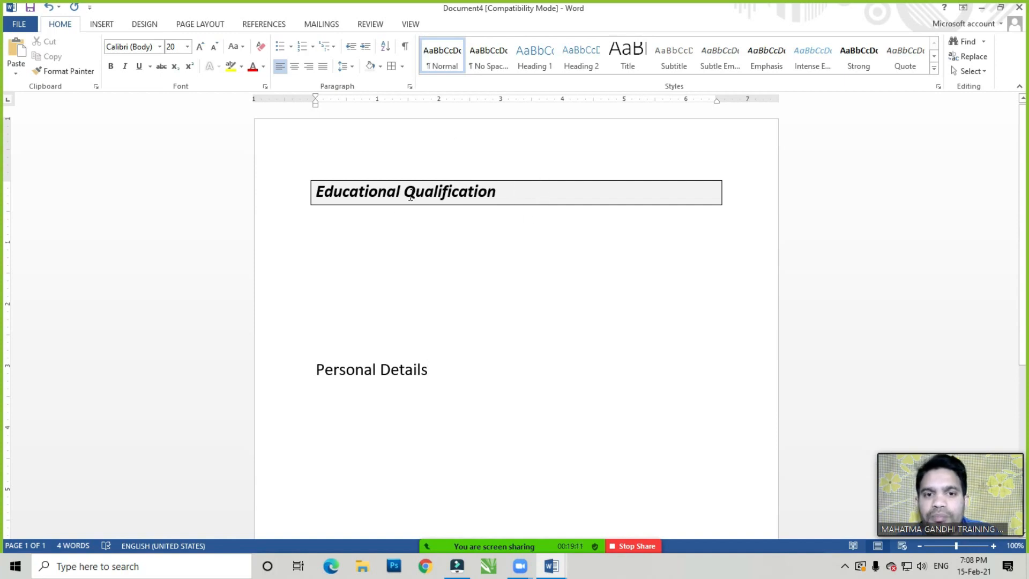
Examine the Format Painter description and compare the formatting of "Educational Qualification" with that of "Personal Details"
{"action": "left_click", "coordinate": [430, 360]}
{"action": "left_click", "coordinate": [424, 382]}
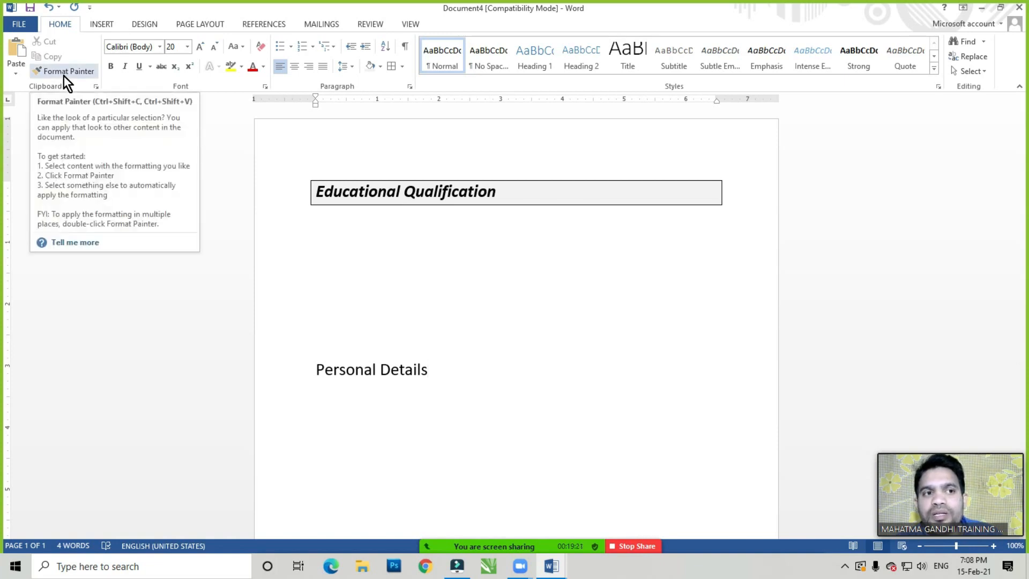
{"action": "left_click_drag", "start_coordinate": [349, 192], "coordinate": [358, 192]}
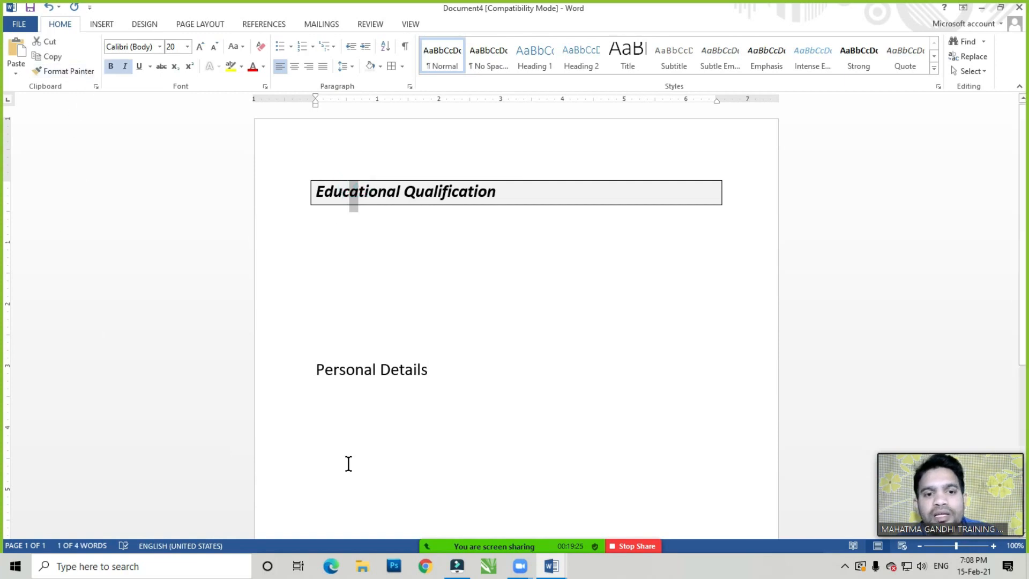
{"action": "left_click", "coordinate": [457, 390]}
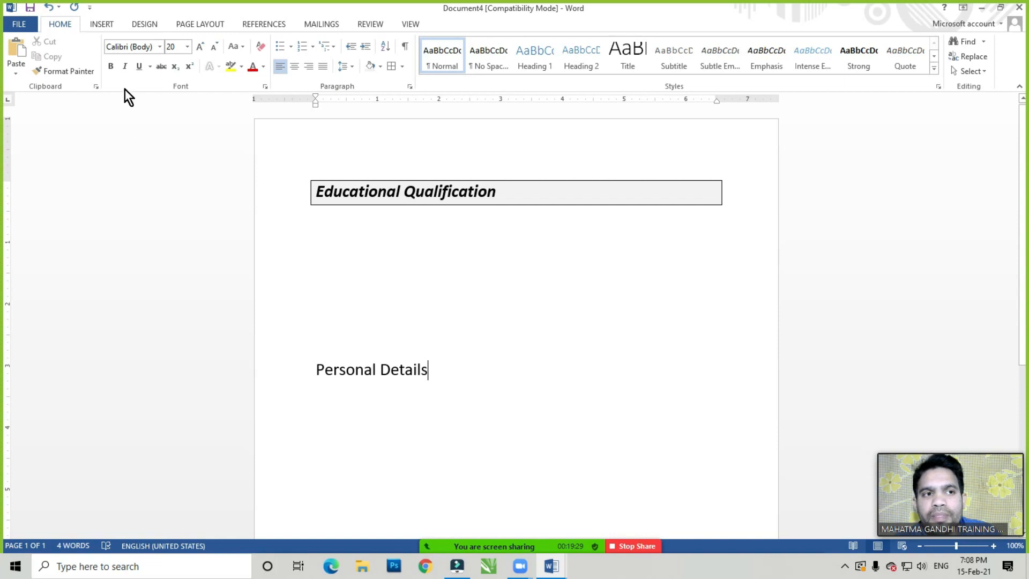
{"action": "left_click_drag", "start_coordinate": [399, 378], "coordinate": [403, 377]}
{"action": "left_click", "coordinate": [396, 414]}
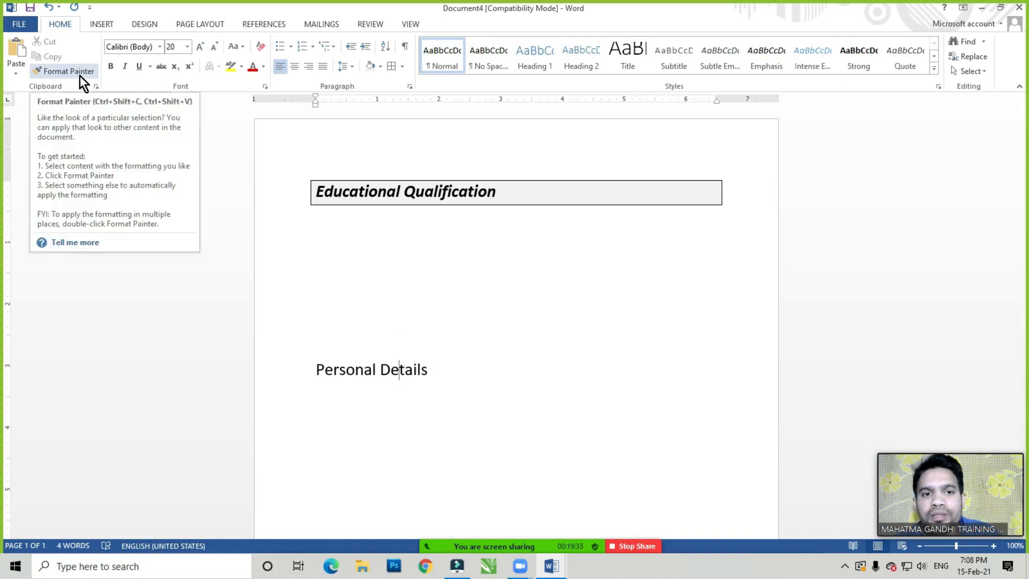
{"action": "left_click", "coordinate": [515, 192]}
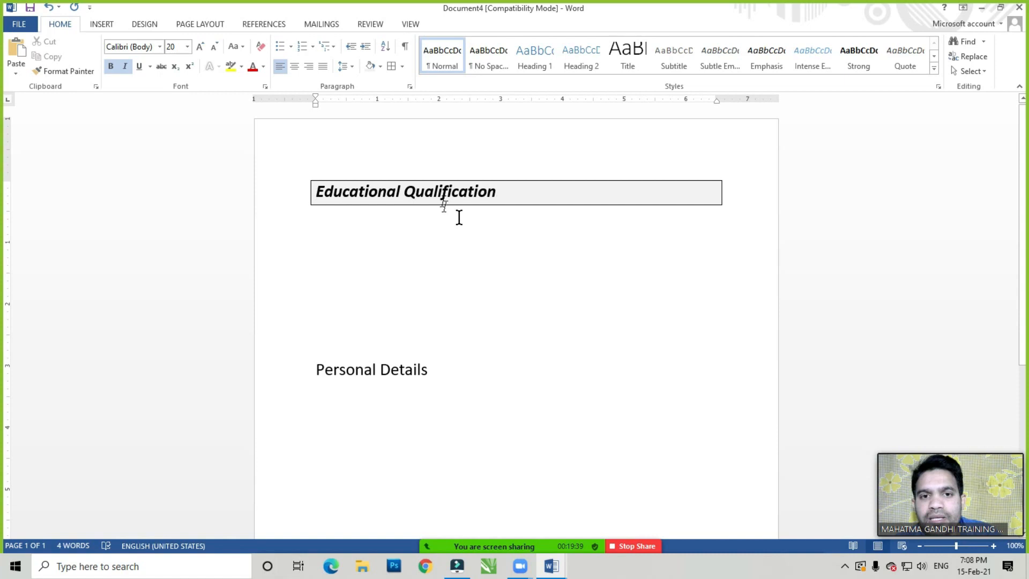
{"action": "left_click", "coordinate": [416, 376]}
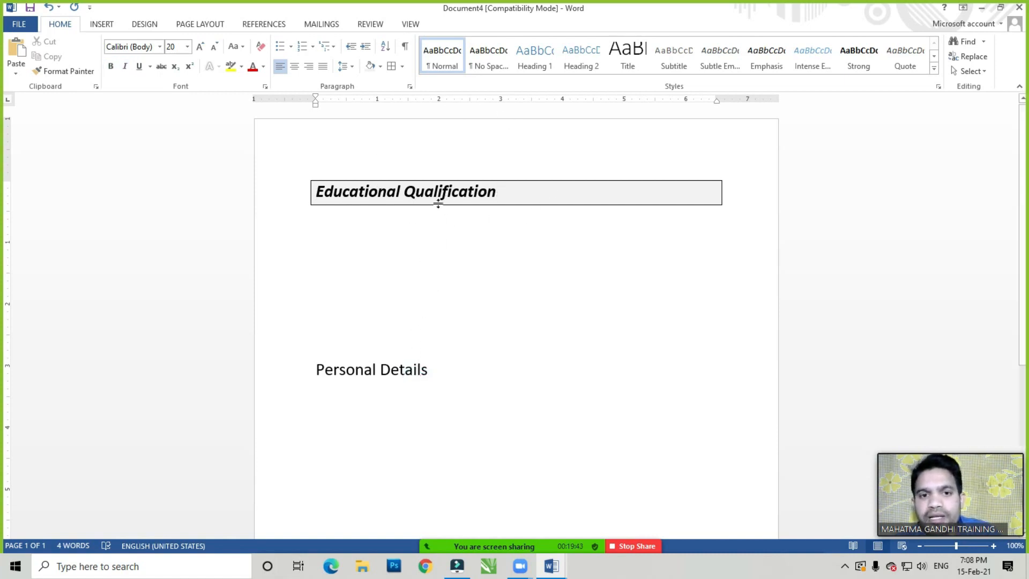
{"action": "left_click", "coordinate": [442, 379]}
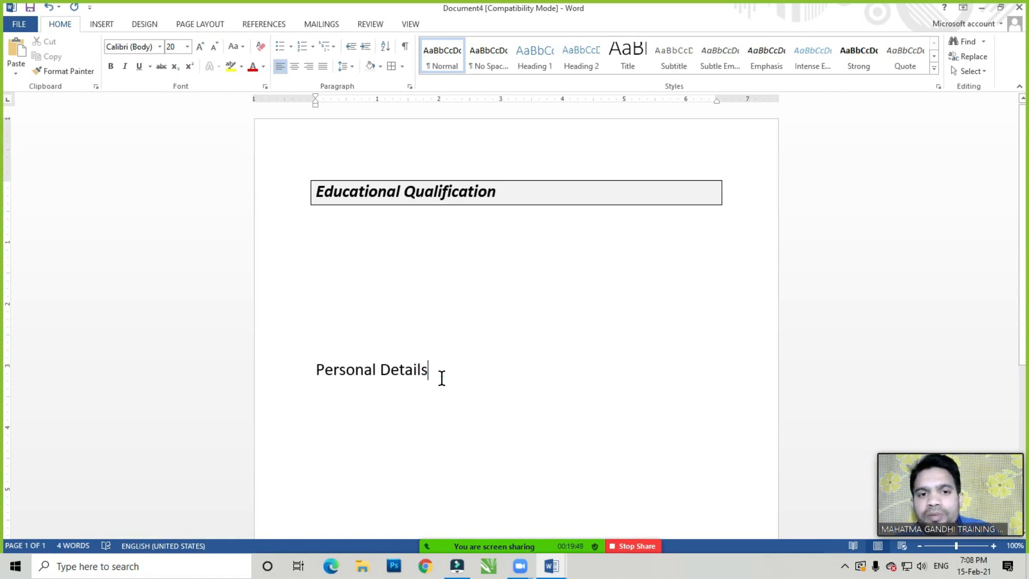
{"action": "left_click", "coordinate": [431, 382]}
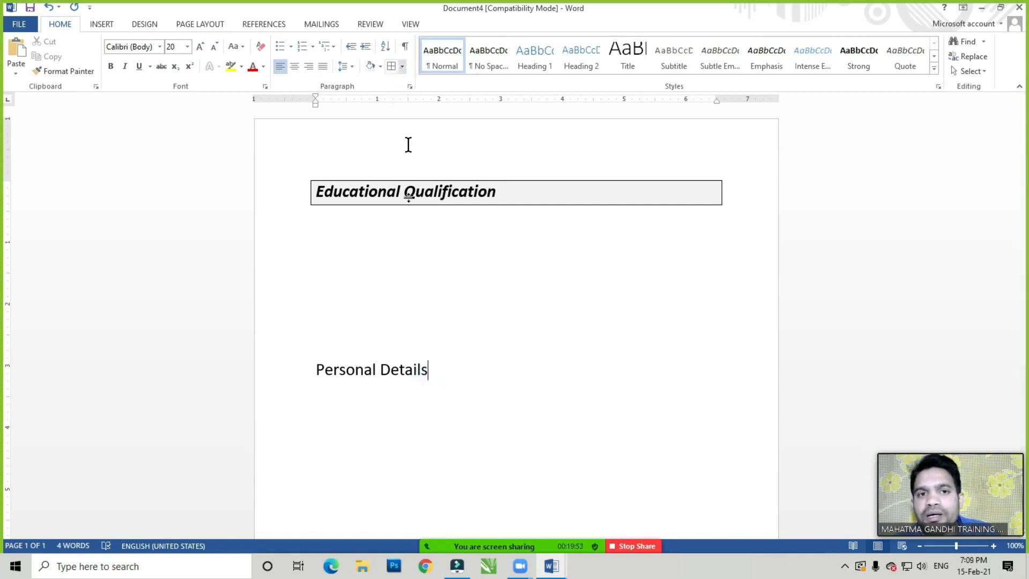
{"action": "left_click_drag", "start_coordinate": [417, 375], "coordinate": [421, 375]}
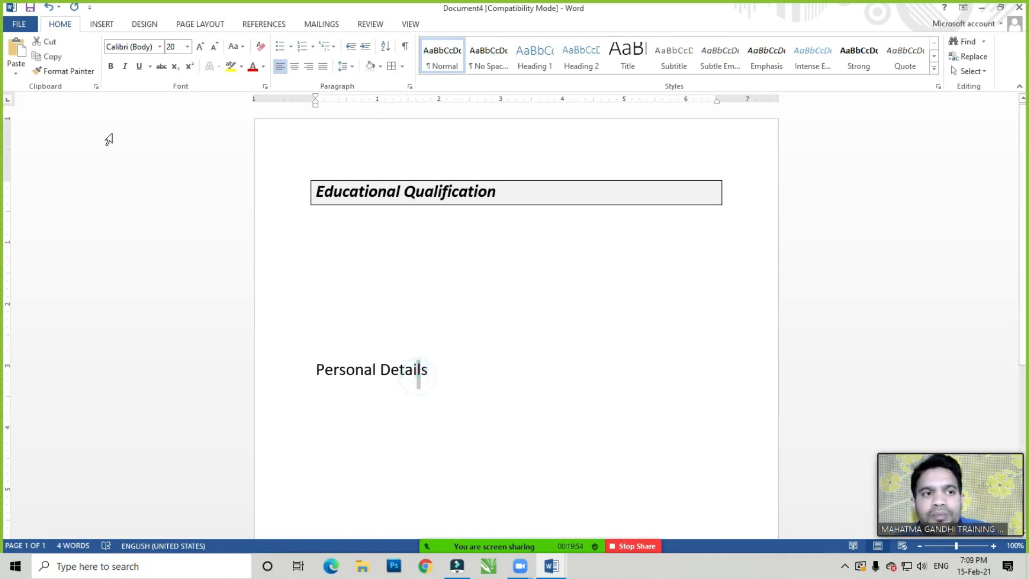
{"action": "left_click", "coordinate": [75, 76]}
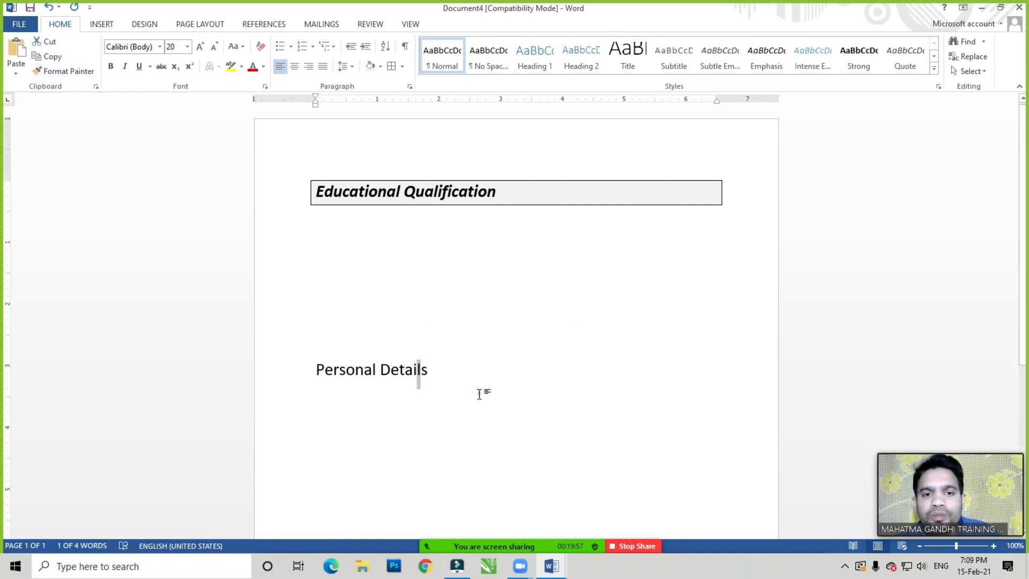
Delete all the content of the document, including both headings and the blank lines between them
{"action": "left_click", "coordinate": [448, 358]}
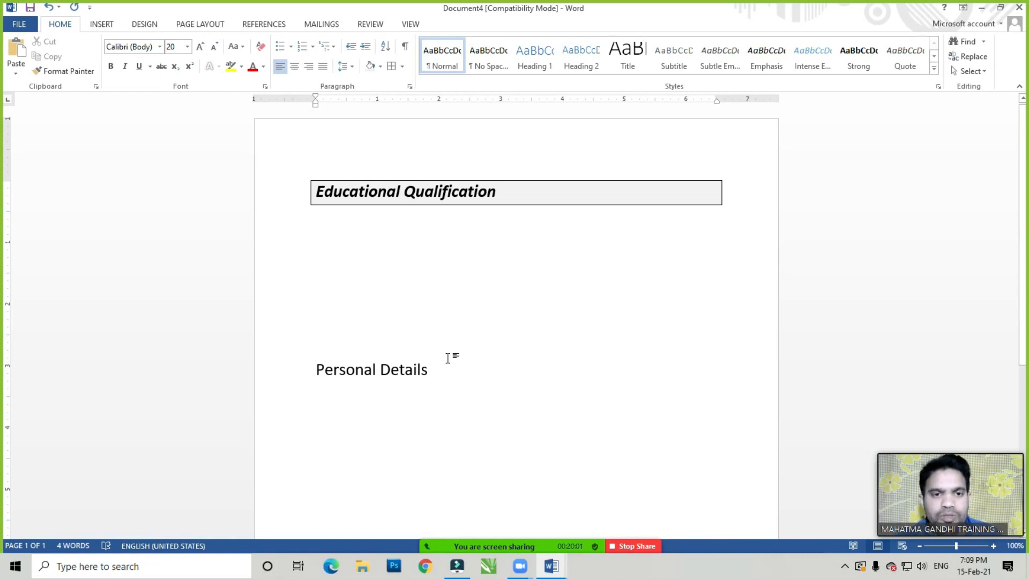
{"action": "key", "text": "ctrl+a"}
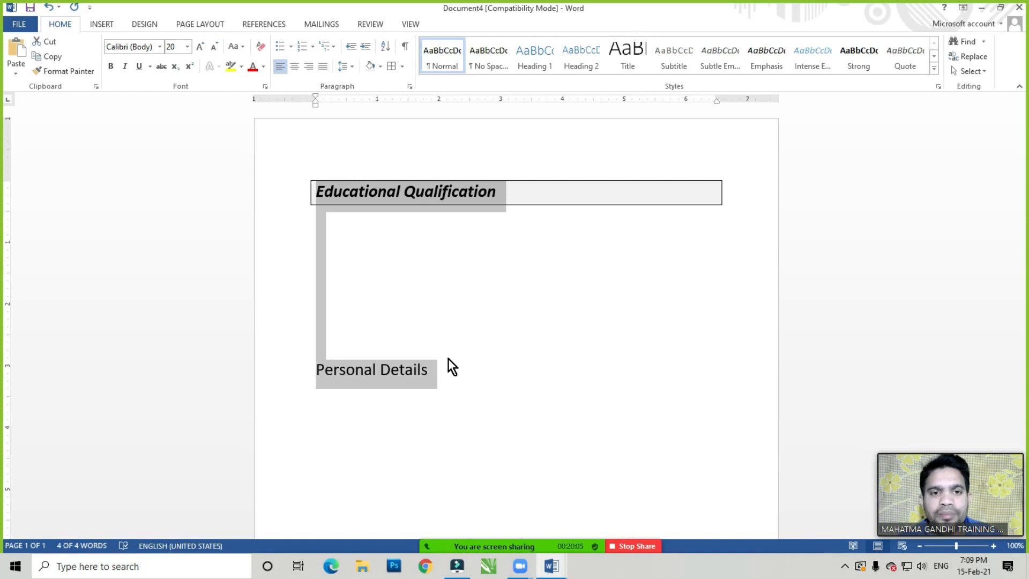
{"action": "key", "text": "Delete"}
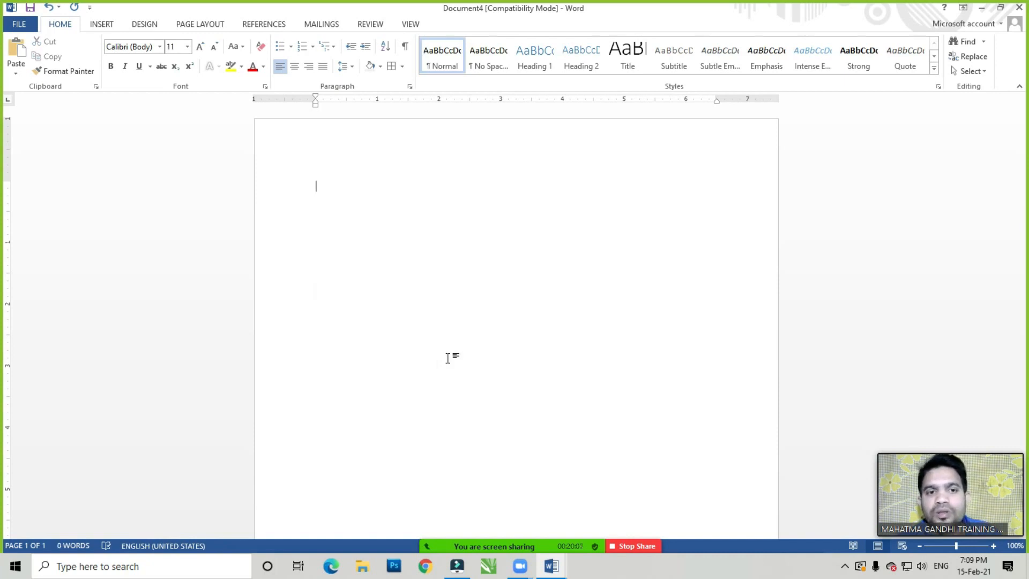
{"action": "left_click", "coordinate": [332, 188]}
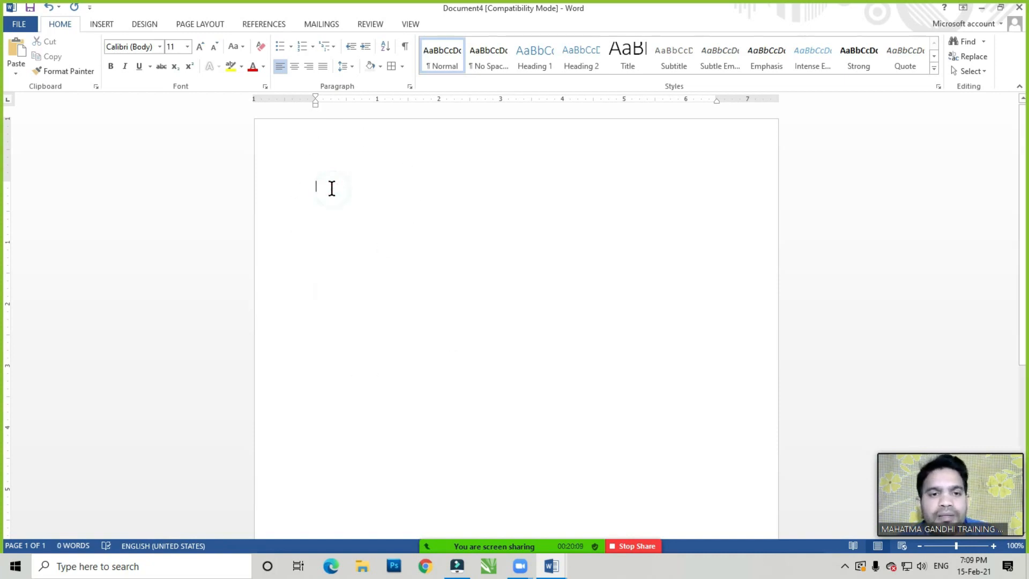
{"action": "left_click", "coordinate": [411, 24]}
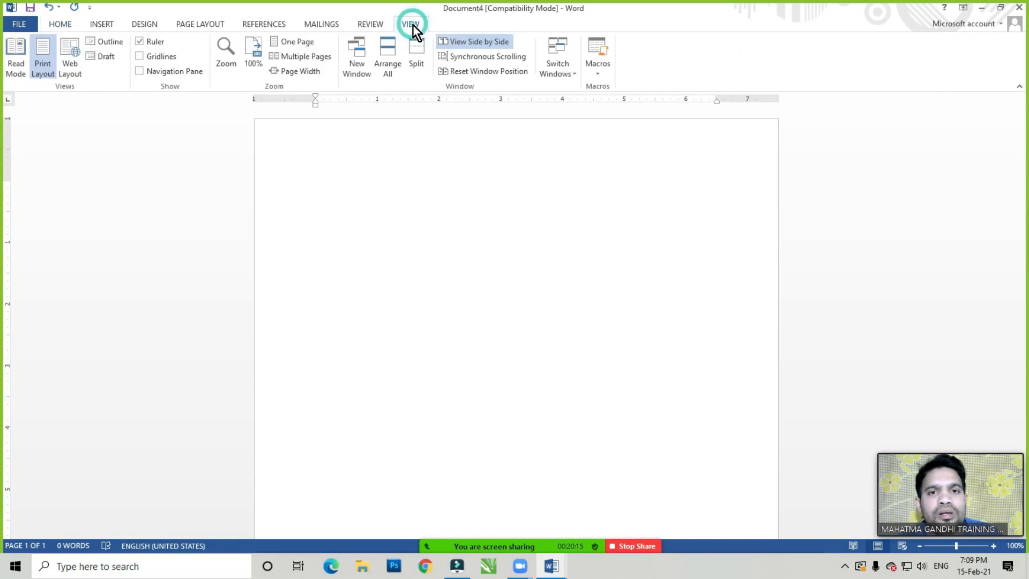
{"action": "left_click", "coordinate": [334, 188]}
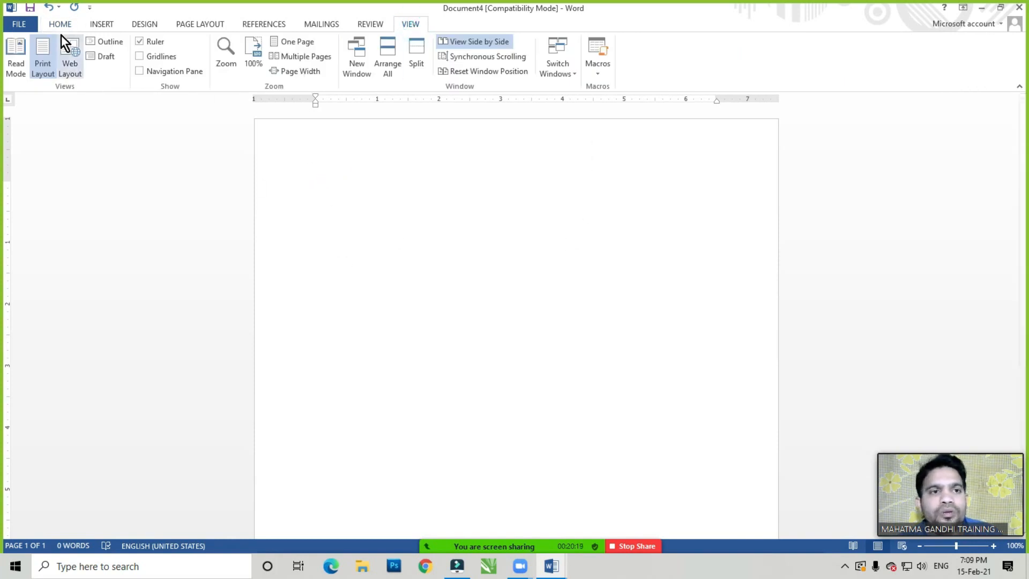
{"action": "left_click", "coordinate": [52, 20]}
{"action": "left_click", "coordinate": [329, 192]}
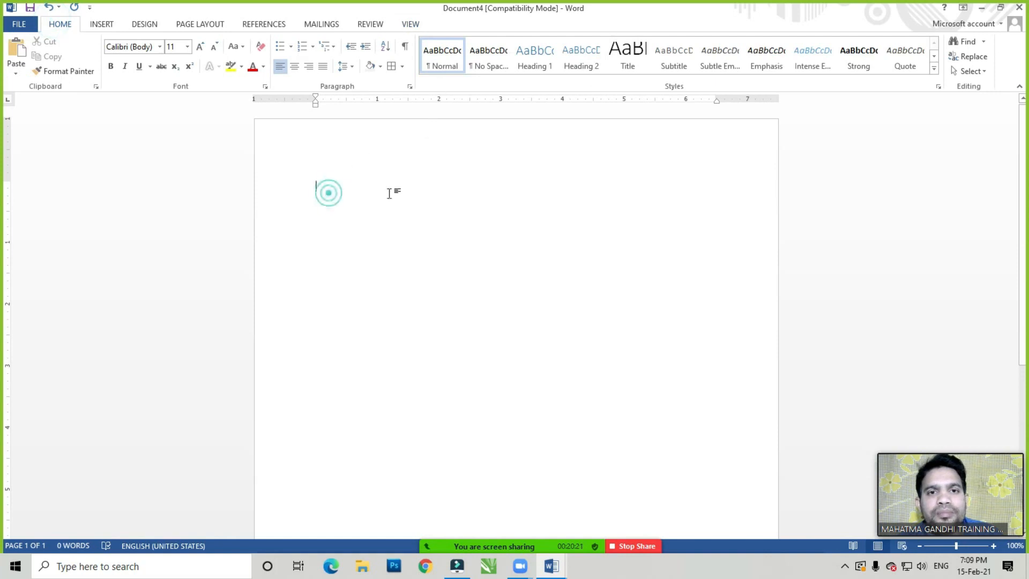
Start setting up a new macro recording with the macro name "Record 1"
{"action": "left_click", "coordinate": [409, 24]}
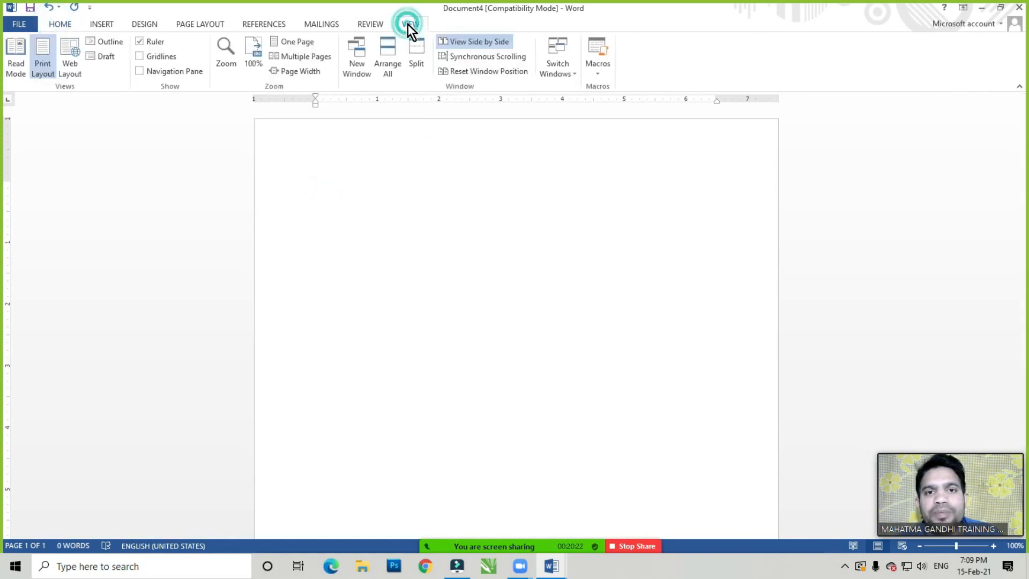
{"action": "left_click", "coordinate": [600, 77]}
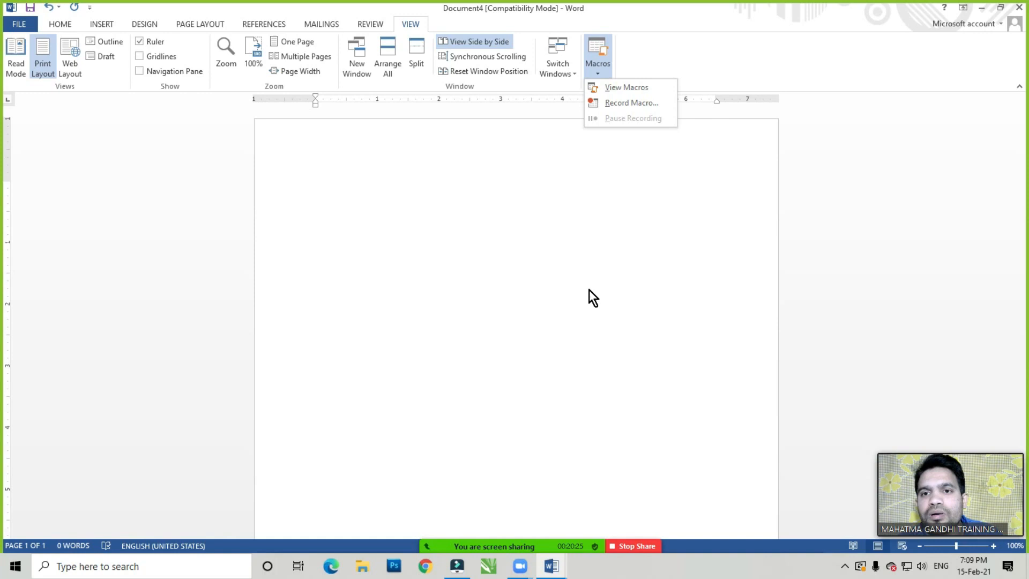
{"action": "left_click", "coordinate": [640, 105]}
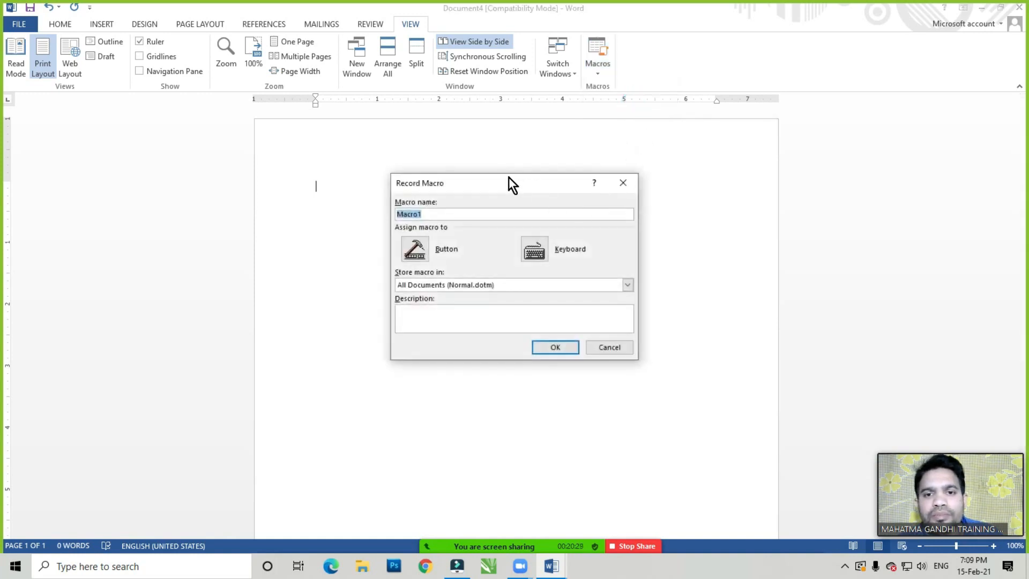
{"action": "left_click_drag", "start_coordinate": [510, 177], "coordinate": [612, 168]}
{"action": "double_click", "coordinate": [543, 205]}
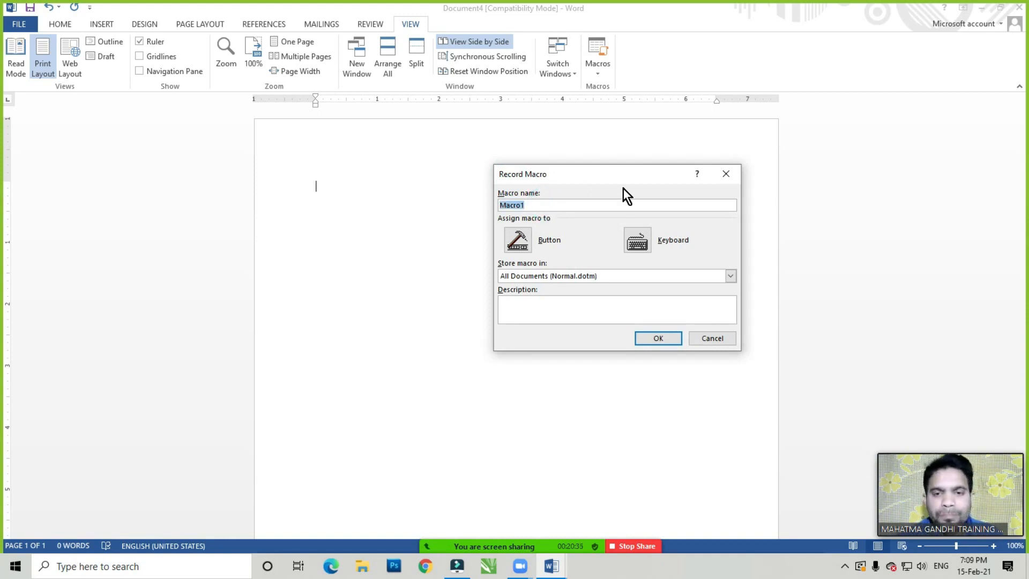
{"action": "type", "text": "Ra"}
{"action": "key", "text": "BackSpace"}
{"action": "key", "text": "BackSpace"}
{"action": "type", "text": "R"}
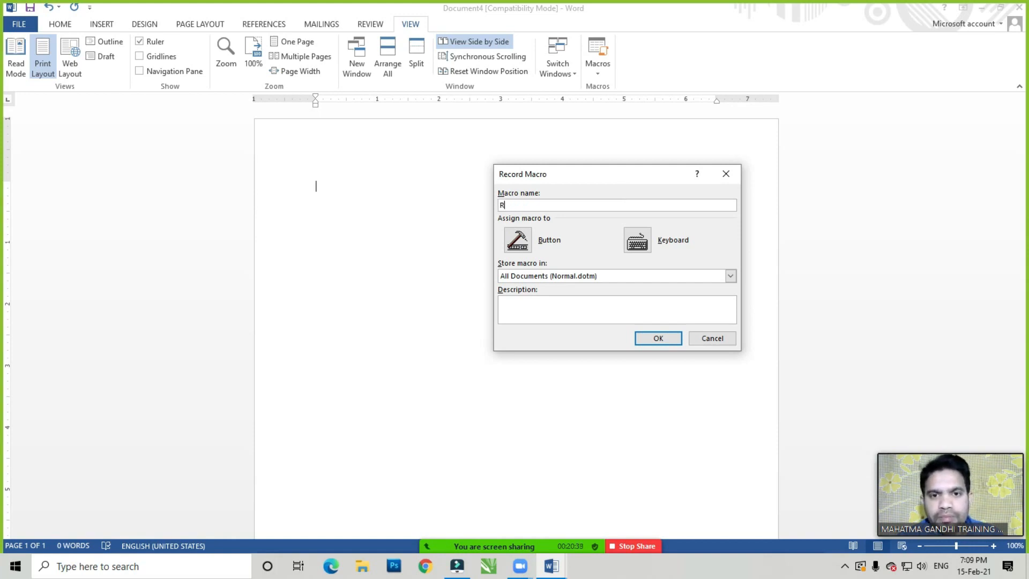
{"action": "type", "text": "ecord 1"}
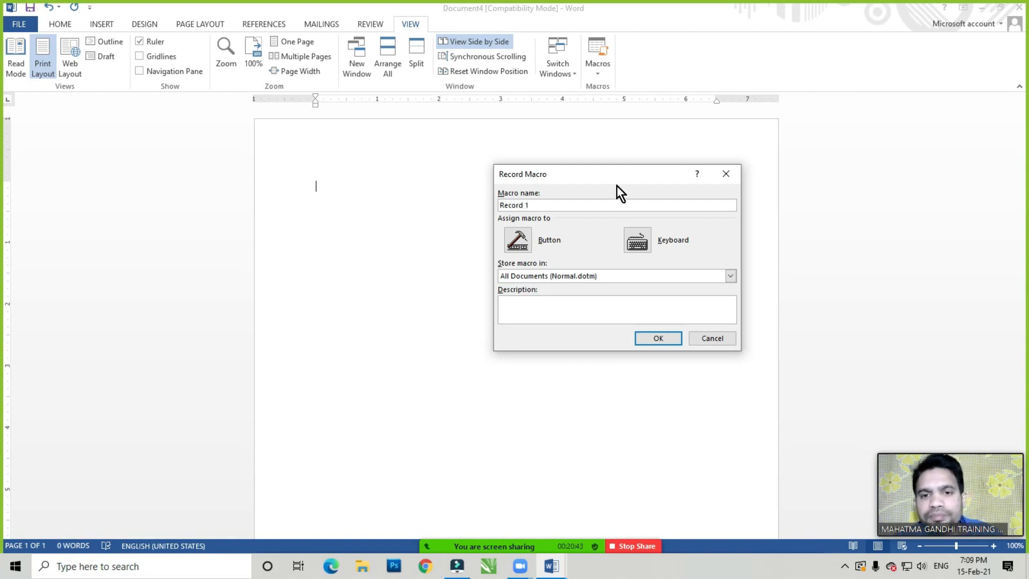
Try to assign the macro "Record 1" to a keyboard shortcut
{"action": "left_click_drag", "start_coordinate": [589, 168], "coordinate": [565, 115]}
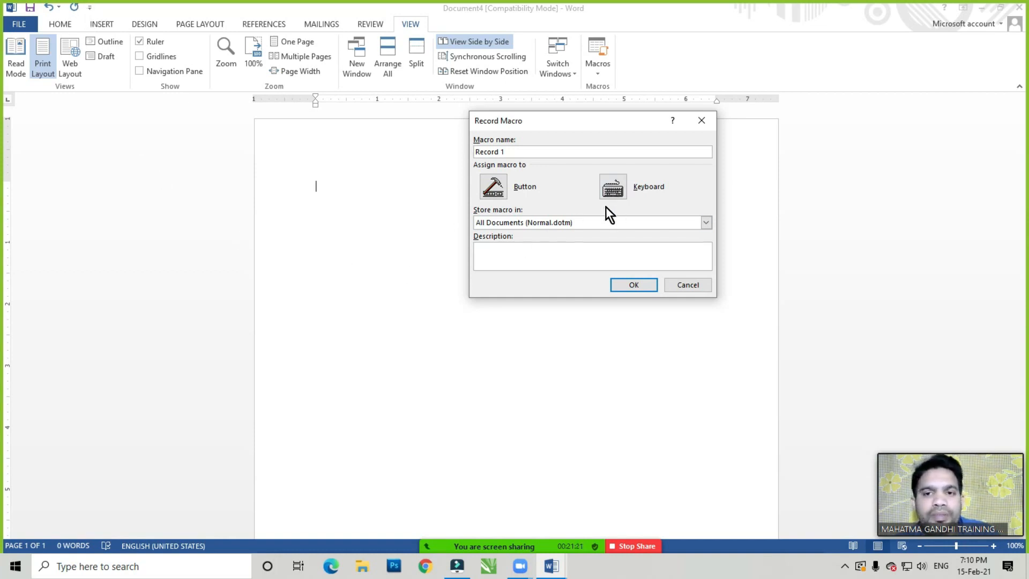
{"action": "left_click", "coordinate": [622, 185]}
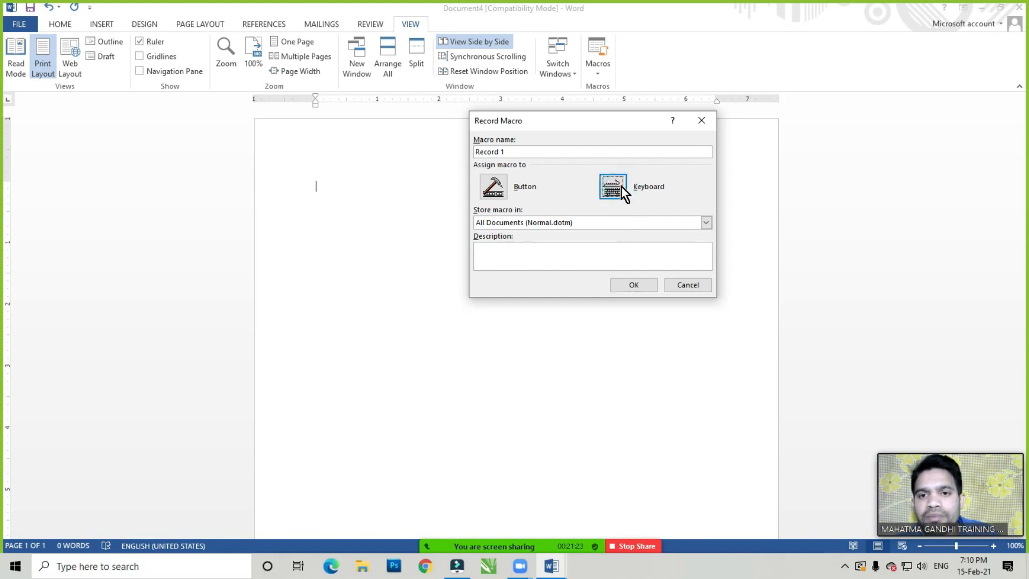
{"action": "left_click_drag", "start_coordinate": [503, 251], "coordinate": [529, 204]}
{"action": "left_click", "coordinate": [536, 293]}
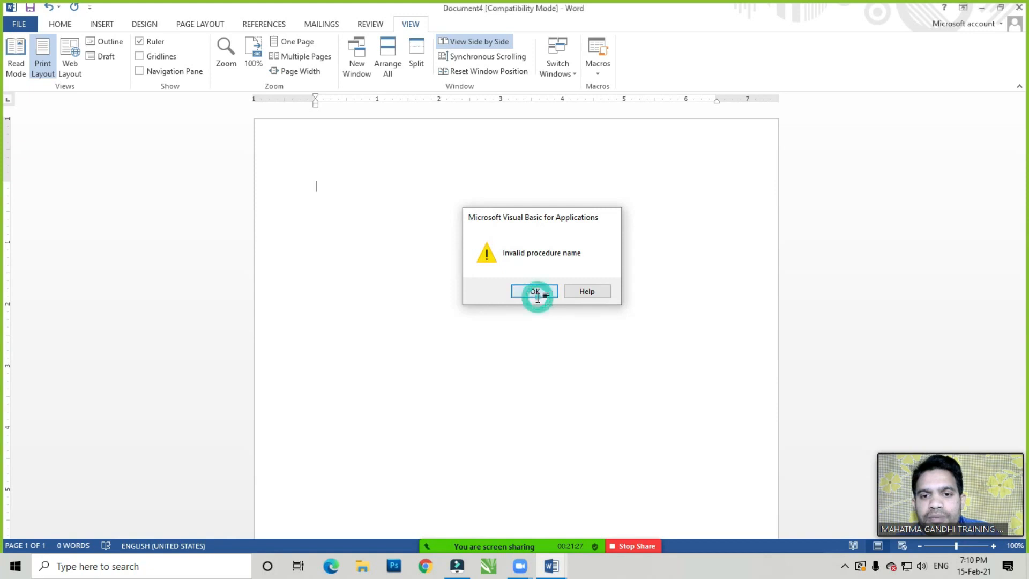
Set up a new macro recording again, this time with the macro name "Para1"
{"action": "left_click", "coordinate": [591, 70]}
{"action": "left_click", "coordinate": [626, 104]}
{"action": "left_click", "coordinate": [504, 149]}
{"action": "left_click_drag", "start_coordinate": [538, 154], "coordinate": [447, 152]}
{"action": "left_click_drag", "start_coordinate": [524, 153], "coordinate": [430, 152]}
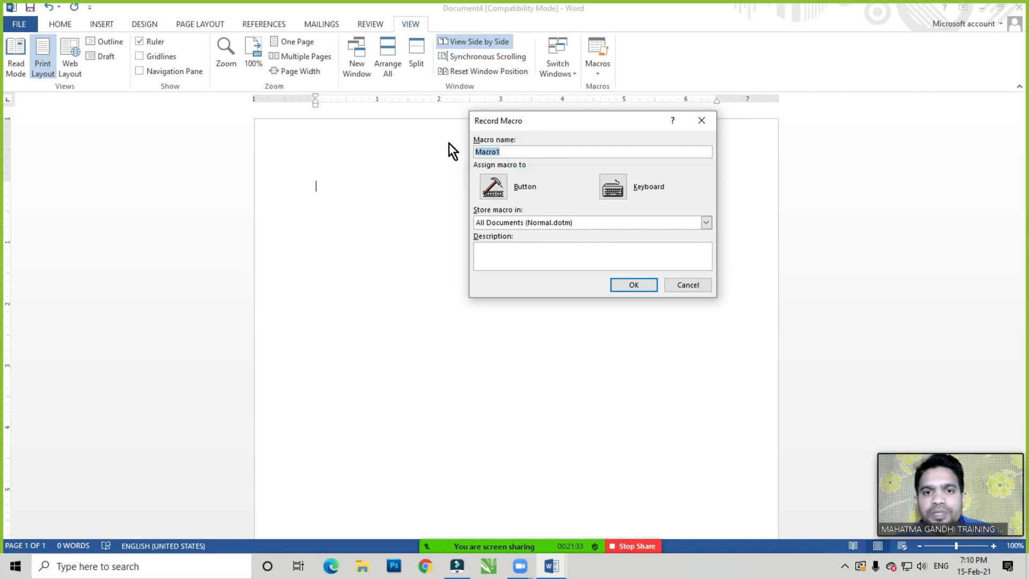
{"action": "key", "text": "BackSpace"}
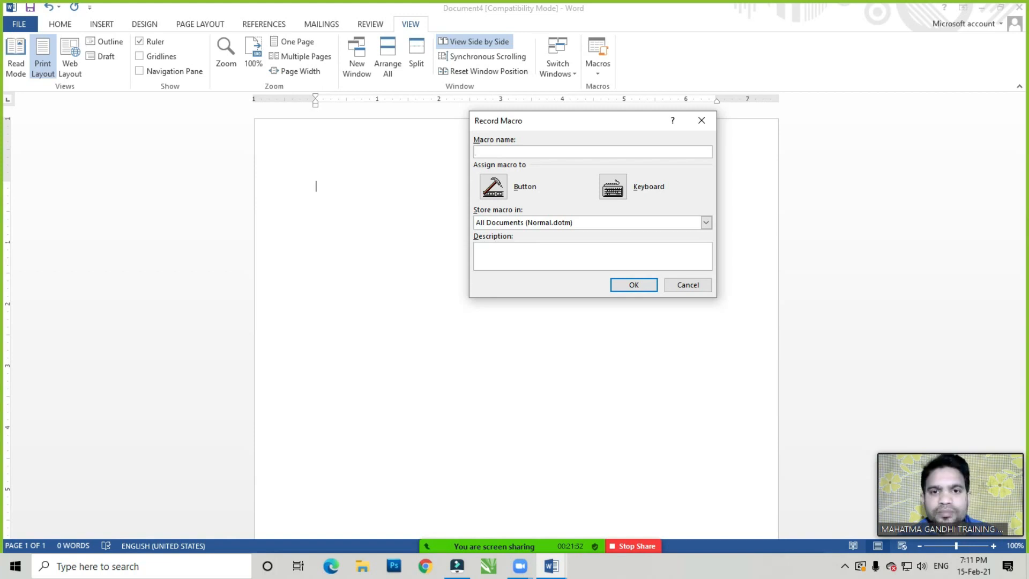
{"action": "type", "text": "Para1"}
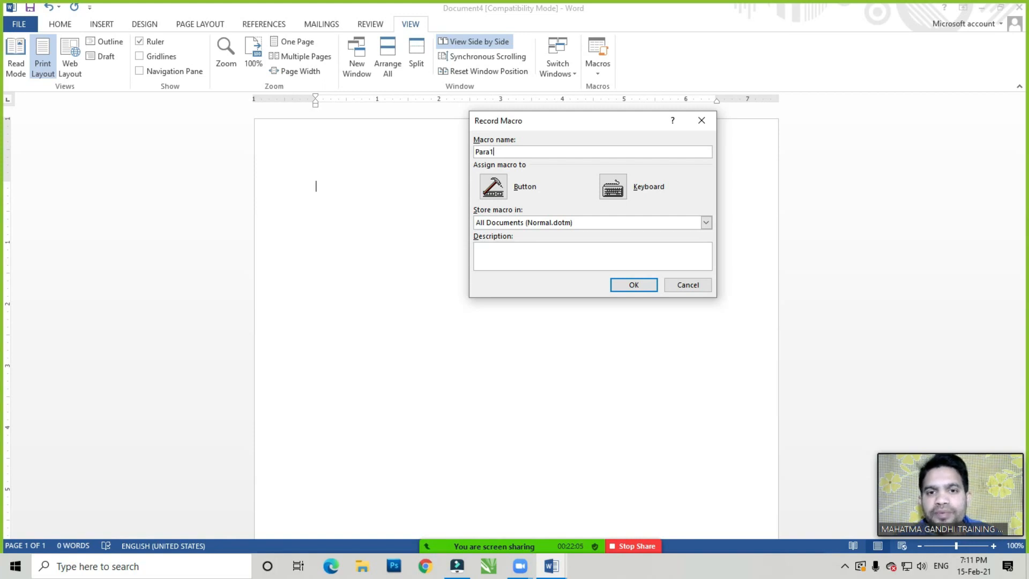
Assign the shortcut Alt+D to the macro "Para1" and begin recording it
{"action": "left_click", "coordinate": [615, 187]}
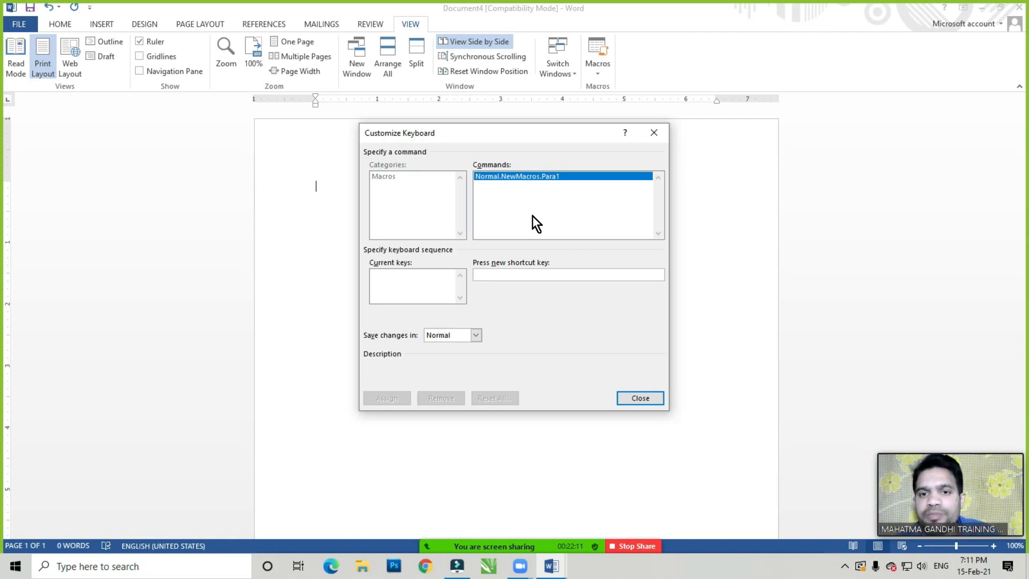
{"action": "left_click", "coordinate": [487, 274]}
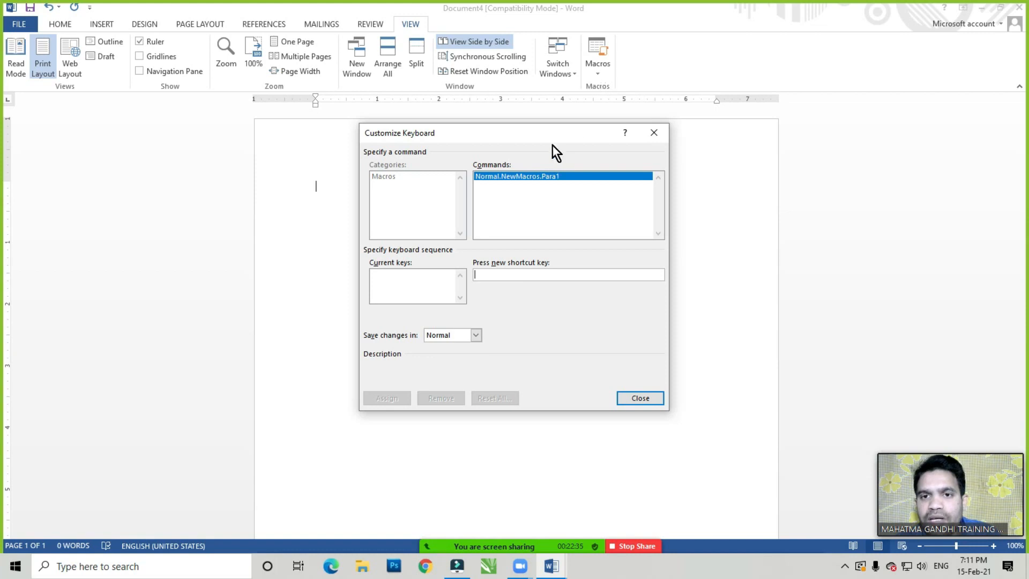
{"action": "left_click_drag", "start_coordinate": [524, 136], "coordinate": [541, 133]}
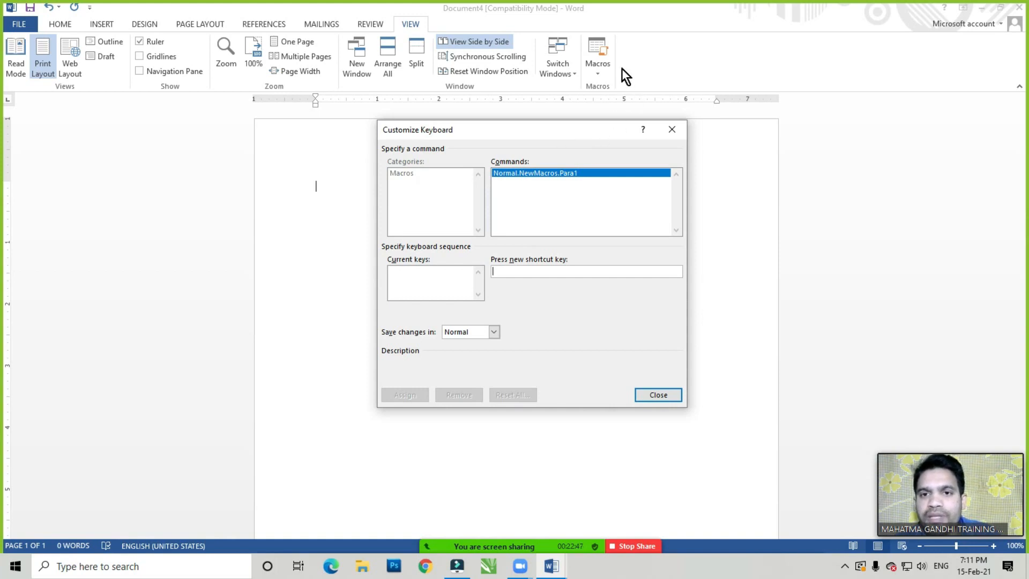
{"action": "left_click", "coordinate": [541, 193]}
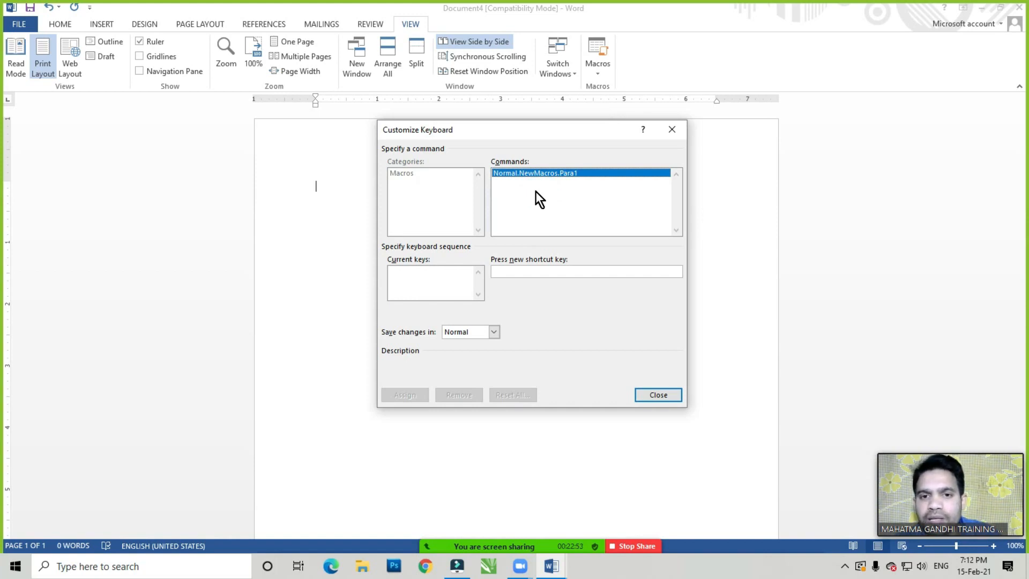
{"action": "left_click", "coordinate": [519, 271]}
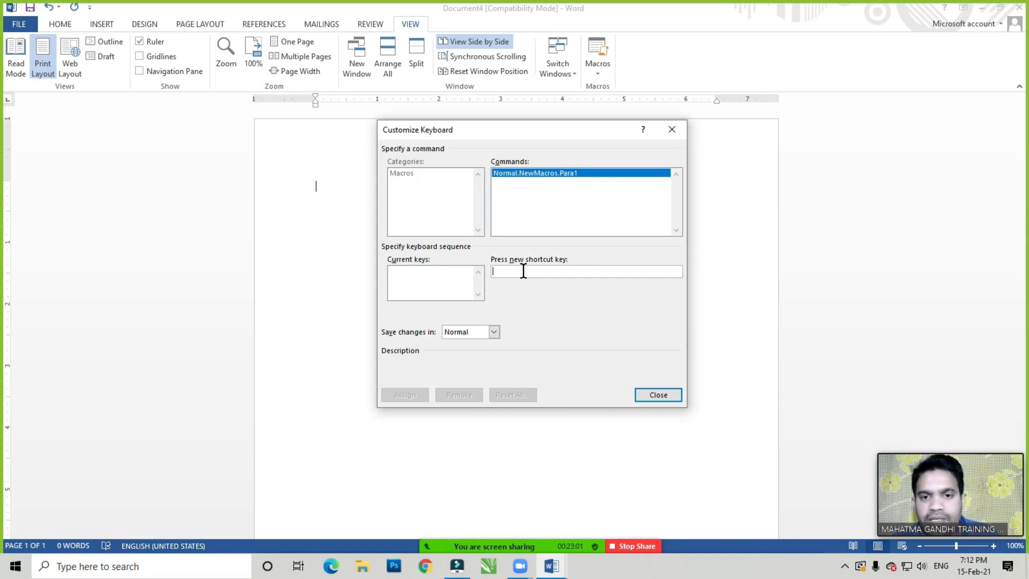
{"action": "key", "text": "alt+d"}
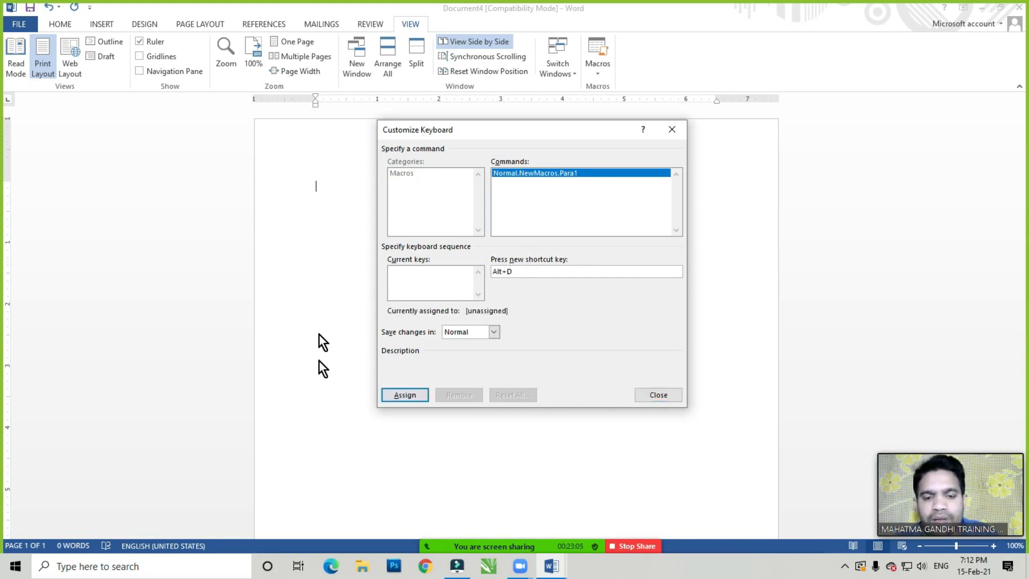
{"action": "left_click", "coordinate": [411, 396]}
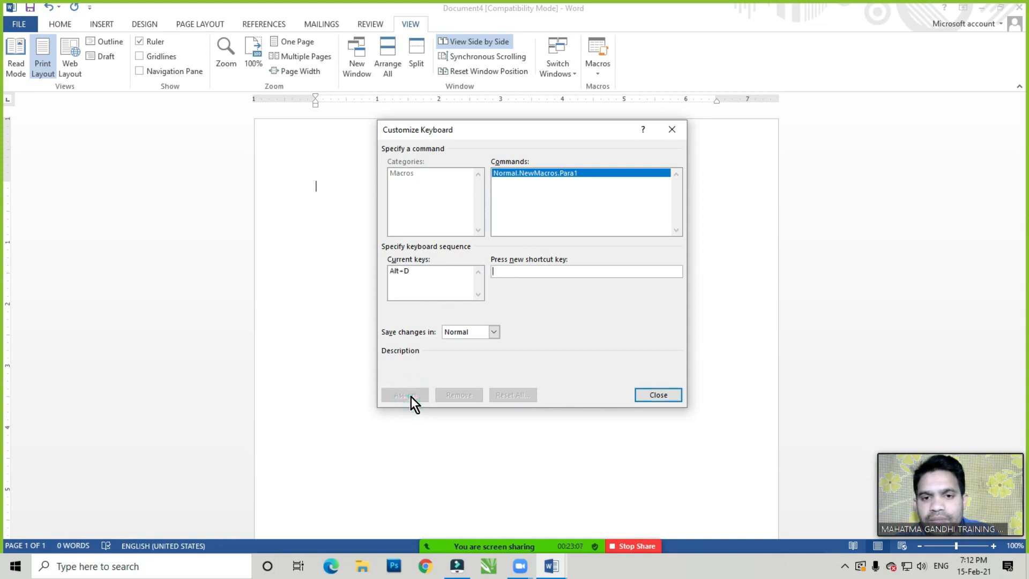
{"action": "left_click", "coordinate": [673, 396]}
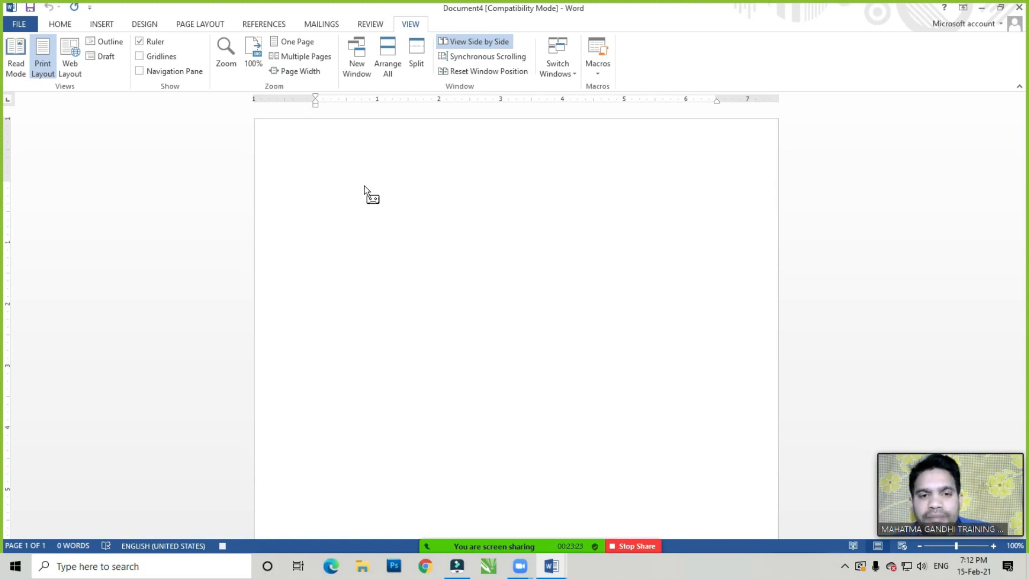
Increase the font size to 20 at the start of the empty document while the macro is recording
{"action": "left_click", "coordinate": [337, 188]}
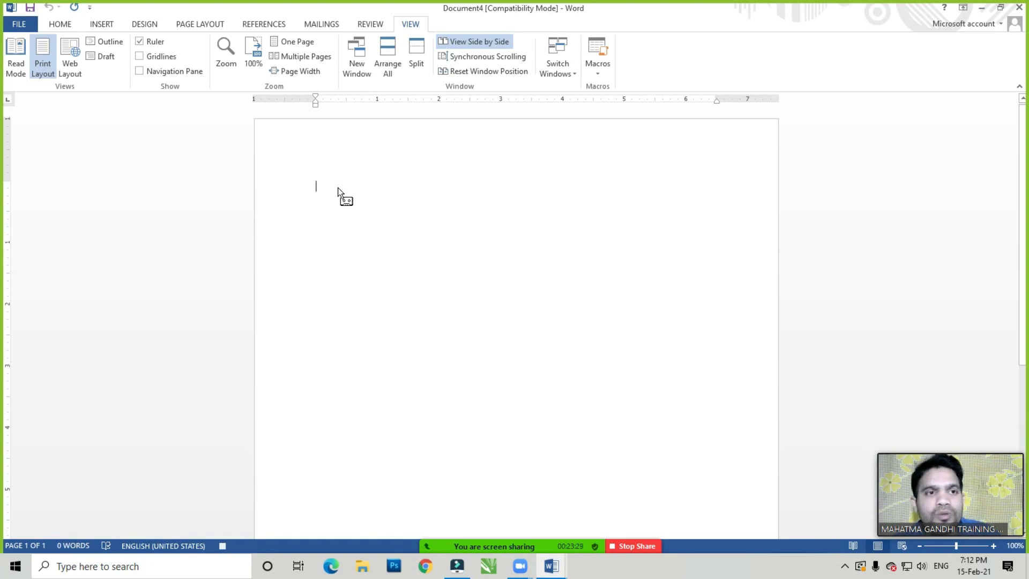
{"action": "left_click", "coordinate": [64, 26]}
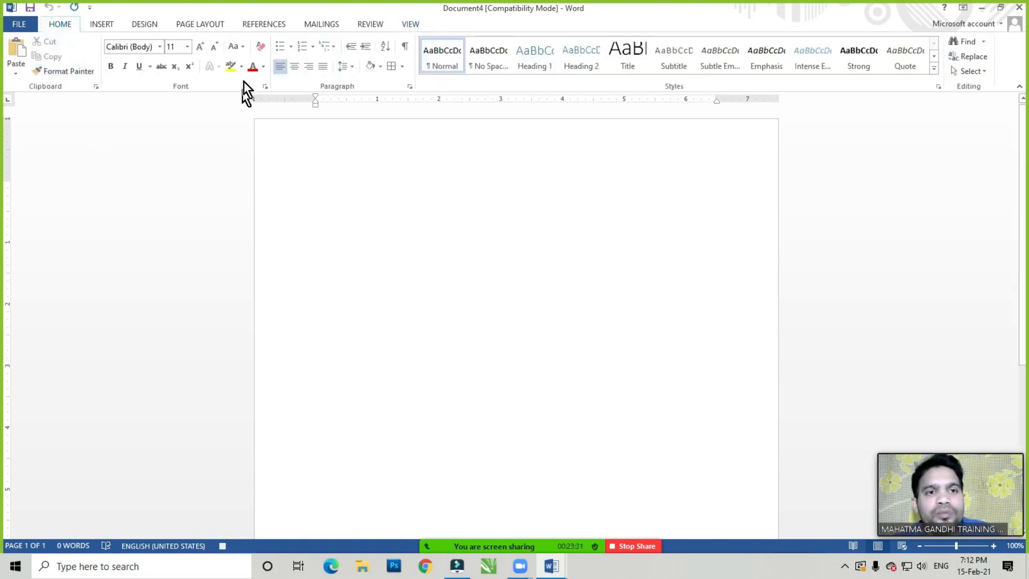
{"action": "left_click", "coordinate": [204, 45]}
{"action": "left_click", "coordinate": [204, 45]}
{"action": "left_click", "coordinate": [328, 191]}
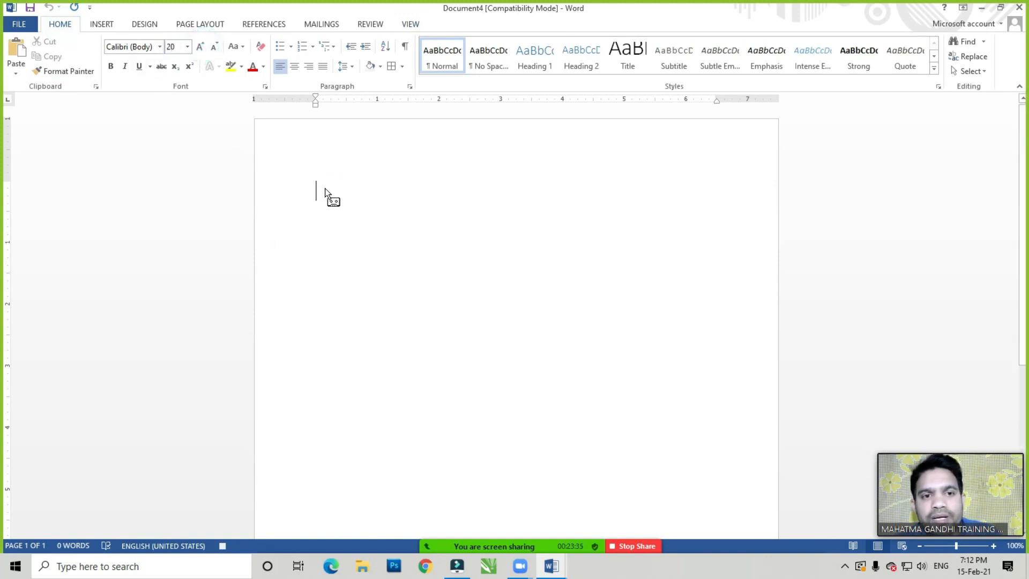
Give the empty line a surrounding border, bold and italic formatting, and light grey shading while the macro is recording
{"action": "left_click", "coordinate": [72, 24]}
{"action": "left_click", "coordinate": [405, 72]}
{"action": "left_click", "coordinate": [429, 163]}
{"action": "left_click", "coordinate": [111, 65]}
{"action": "left_click", "coordinate": [124, 66]}
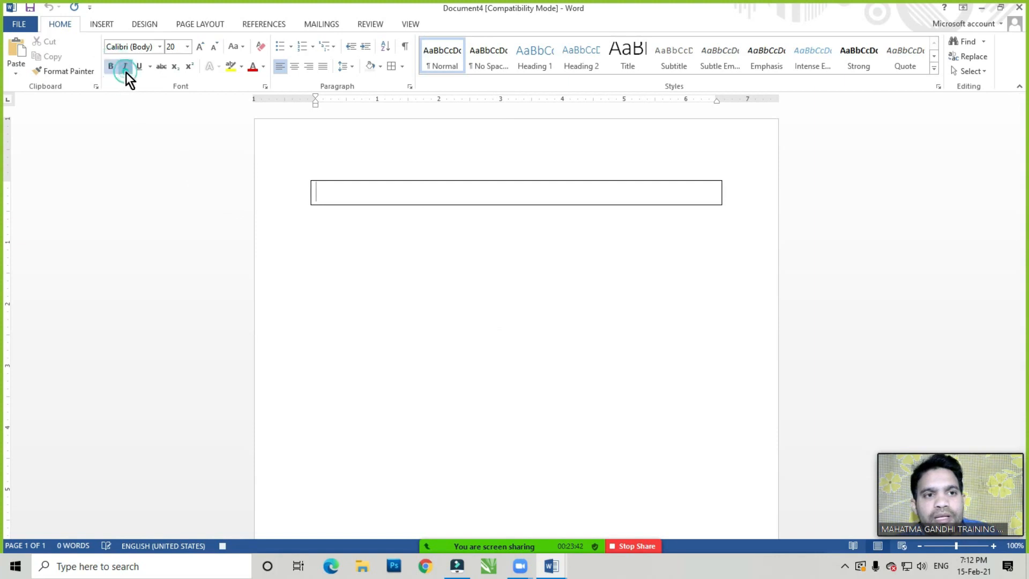
{"action": "left_click", "coordinate": [379, 67]}
{"action": "left_click", "coordinate": [369, 109]}
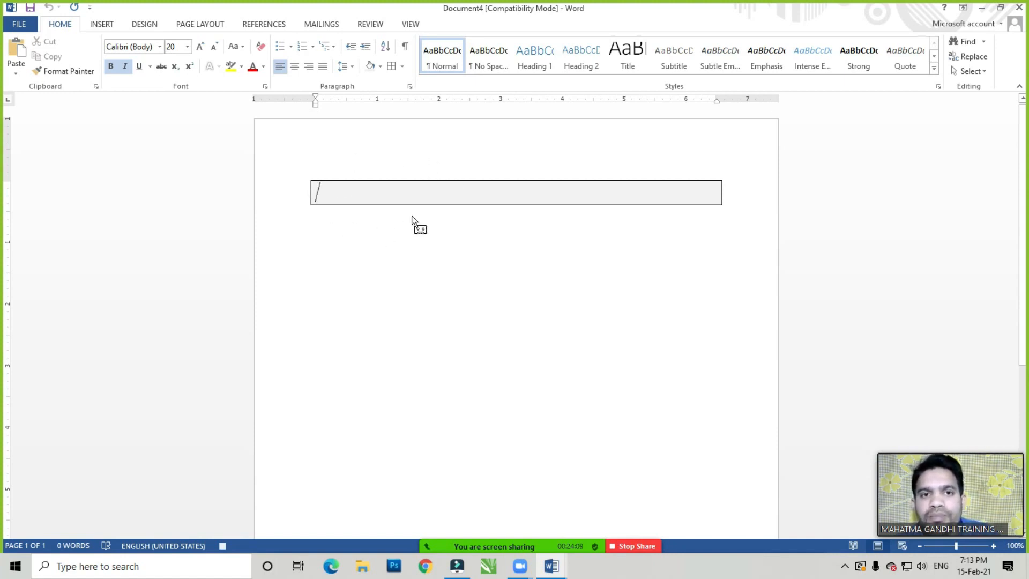
Stop recording the macro "Para1"
{"action": "left_click", "coordinate": [414, 24]}
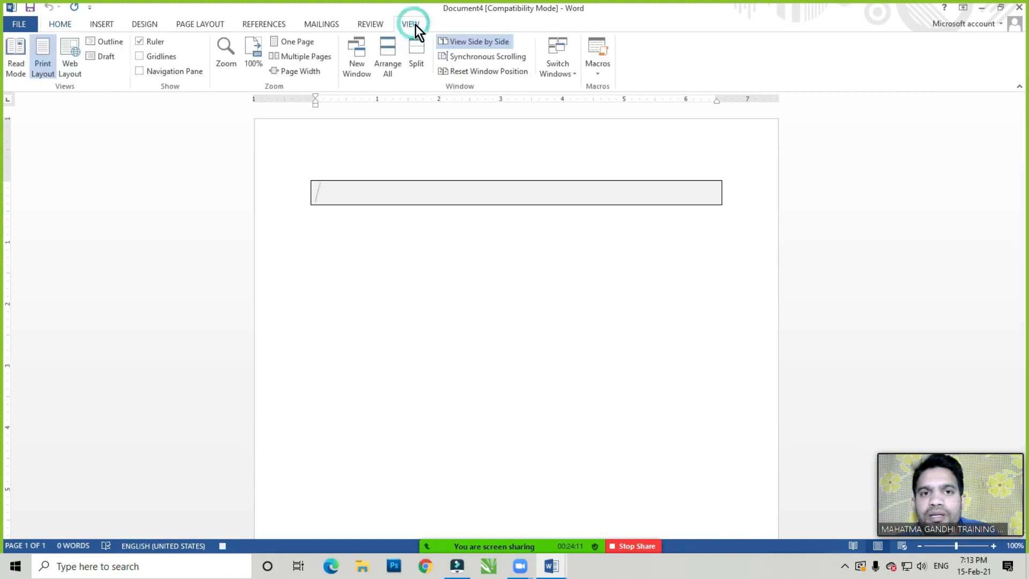
{"action": "left_click", "coordinate": [597, 70]}
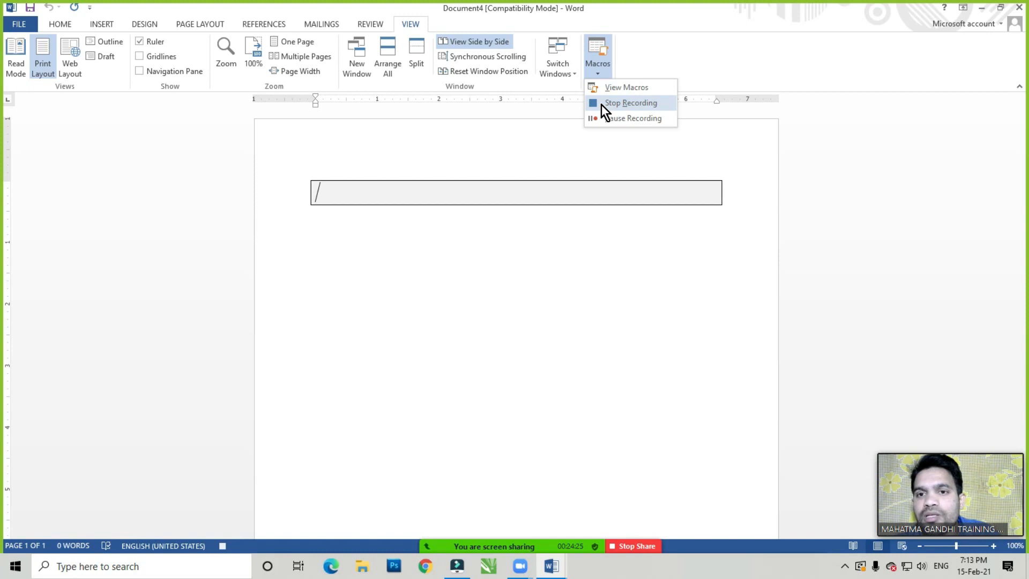
{"action": "left_click", "coordinate": [632, 104]}
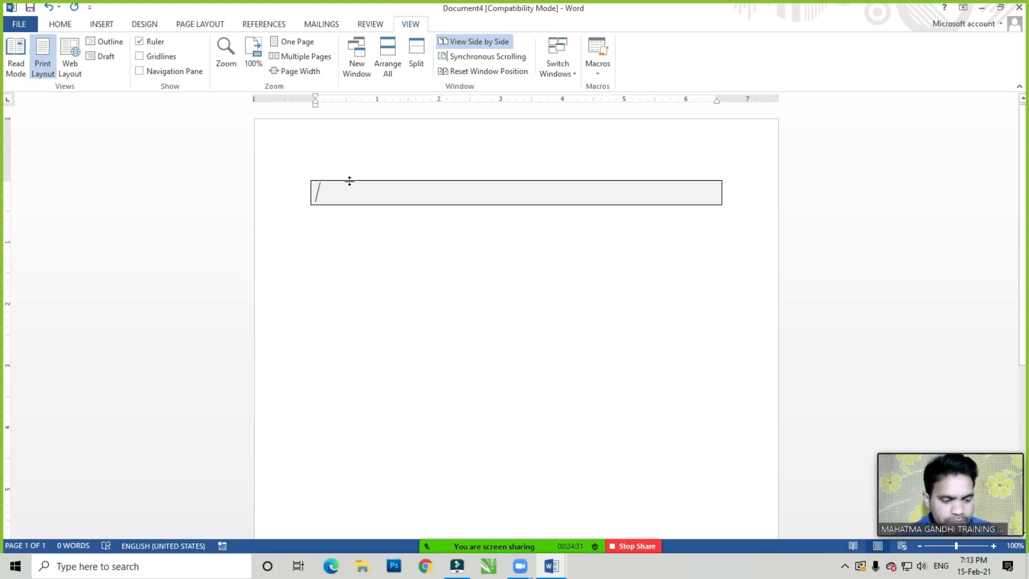
Enter the heading "Educational Qualification" in the shaded, bordered line
{"action": "type", "text": "Educatio"}
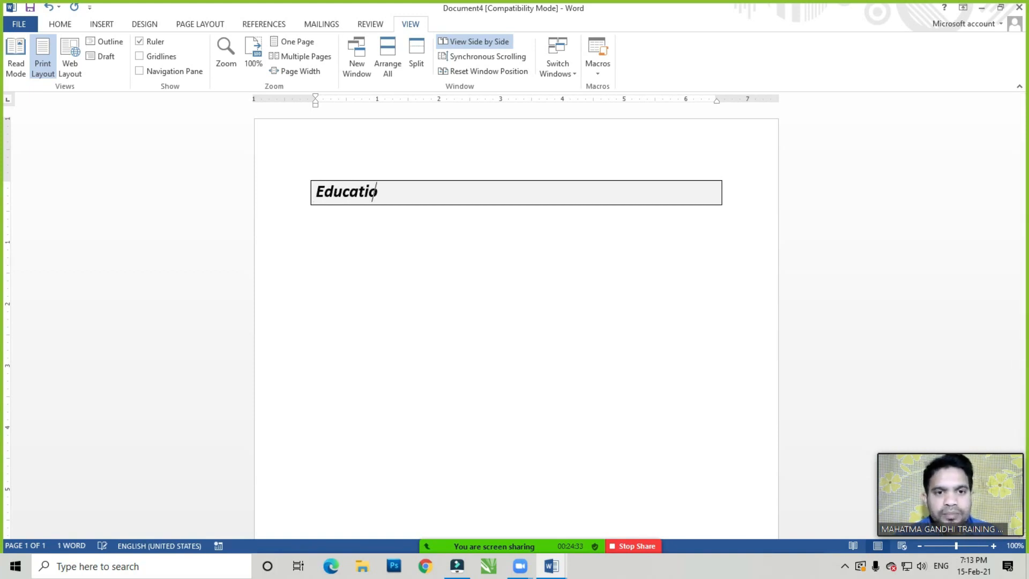
{"action": "type", "text": "nal Qu"}
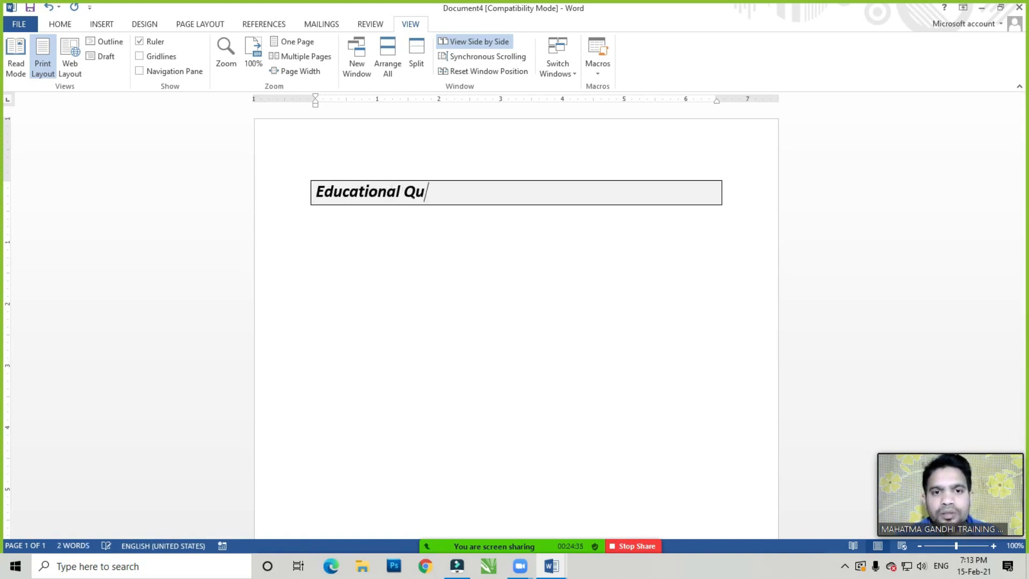
{"action": "type", "text": "alification"}
{"action": "double_click", "coordinate": [316, 394]}
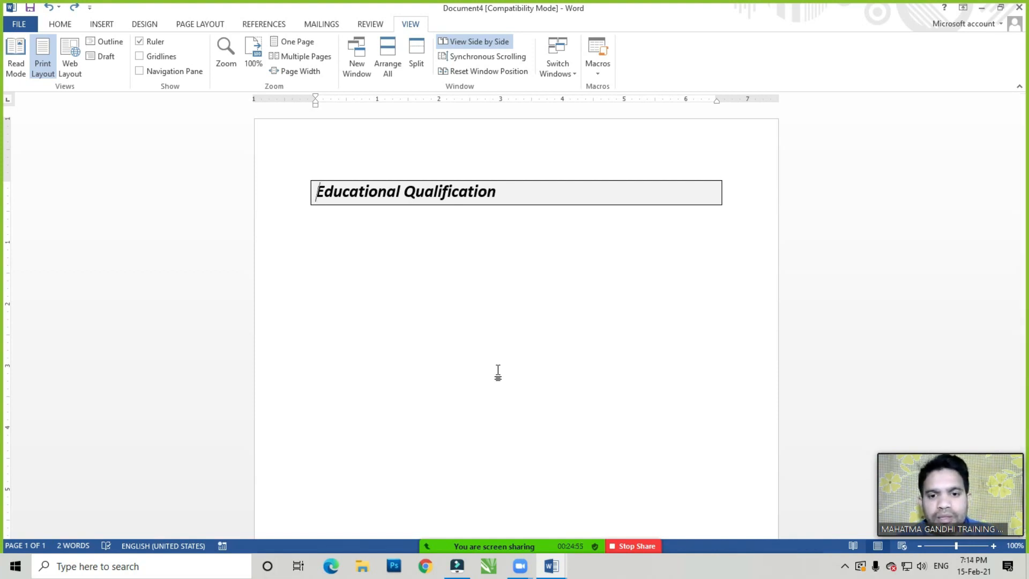
{"action": "left_click", "coordinate": [351, 411]}
{"action": "left_click", "coordinate": [327, 413]}
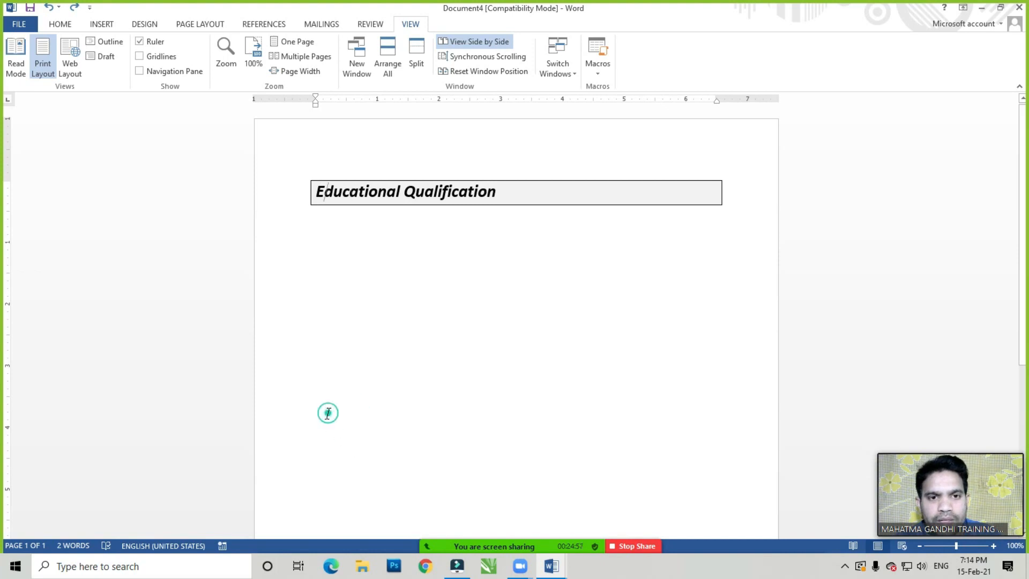
{"action": "left_click", "coordinate": [600, 69]}
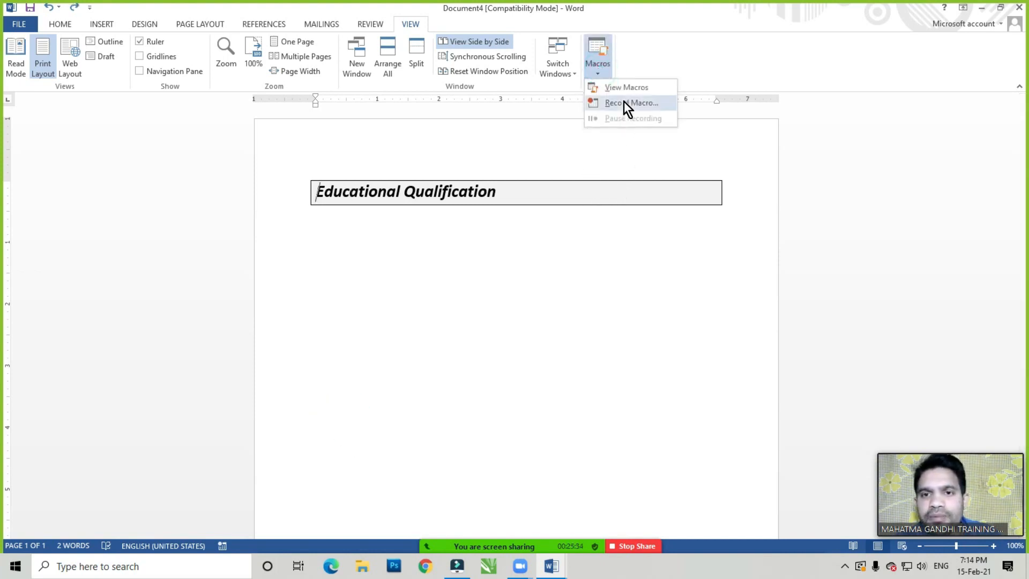
Delete the entire "Educational Qualification" line so the page is empty again
{"action": "left_click", "coordinate": [457, 193]}
{"action": "left_click", "coordinate": [455, 193]}
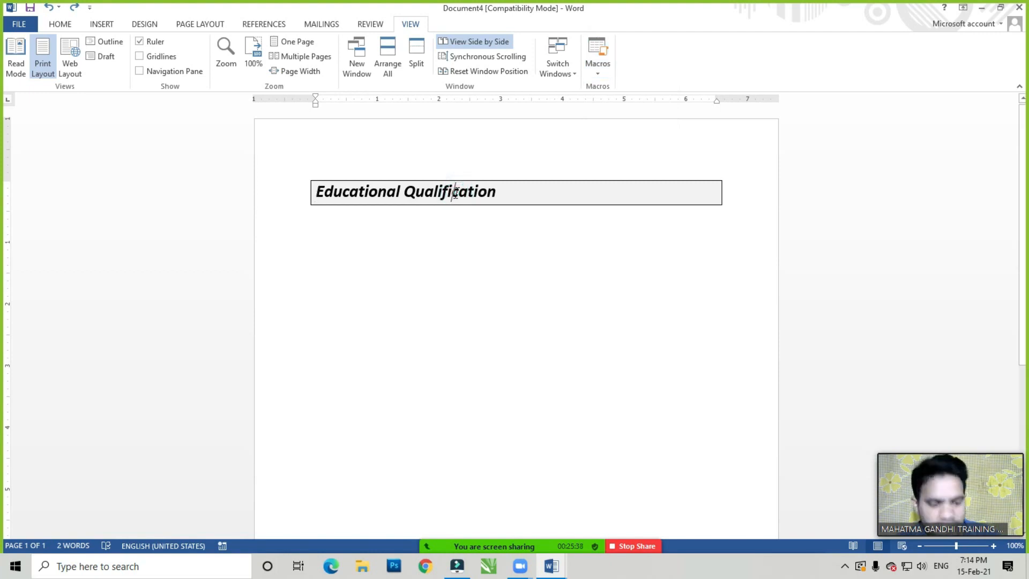
{"action": "triple_click", "coordinate": [458, 193]}
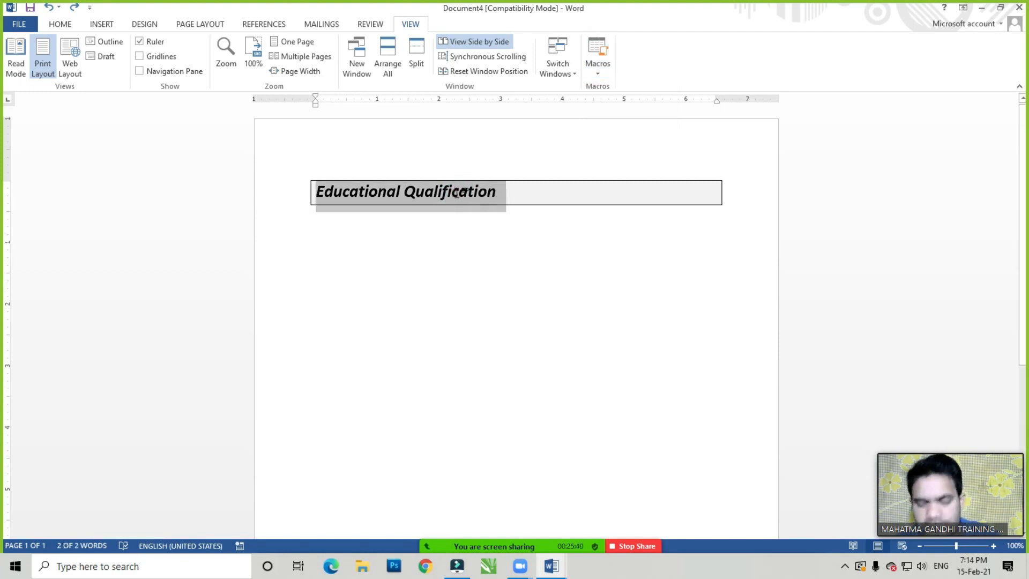
{"action": "key", "text": "Delete"}
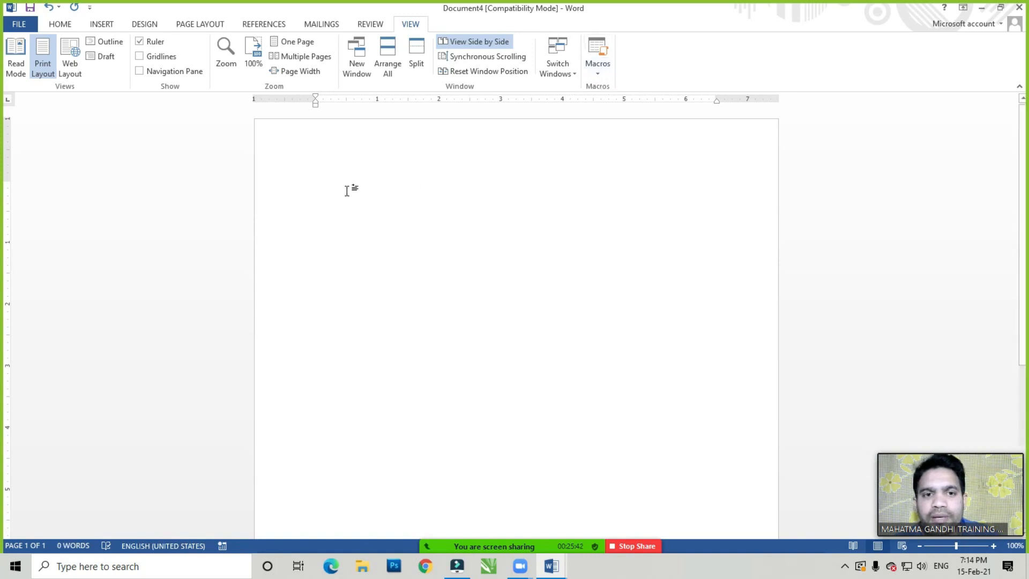
Delete the macro "Para1" from the list of macros and close the list
{"action": "left_click", "coordinate": [605, 71]}
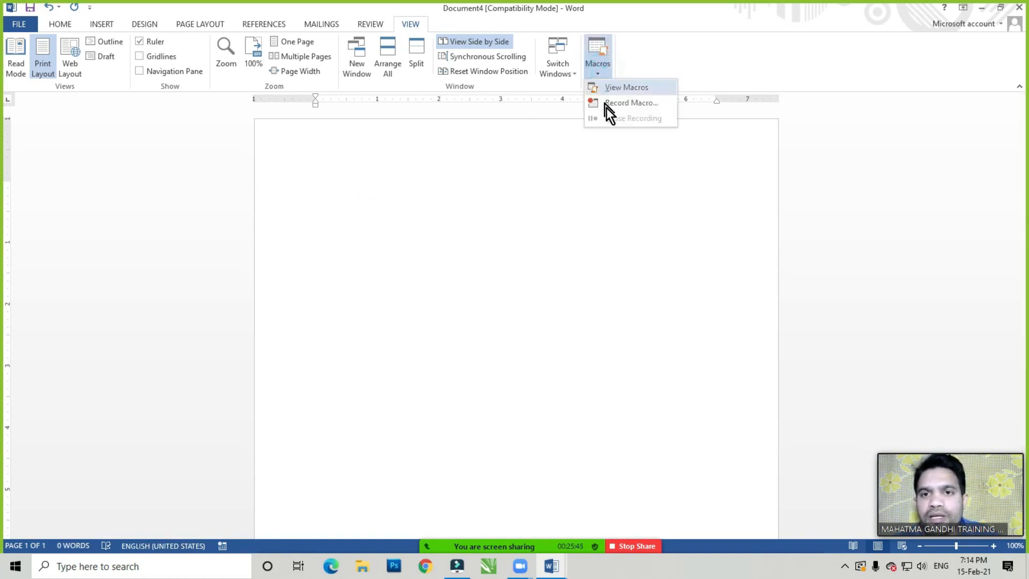
{"action": "left_click", "coordinate": [627, 88]}
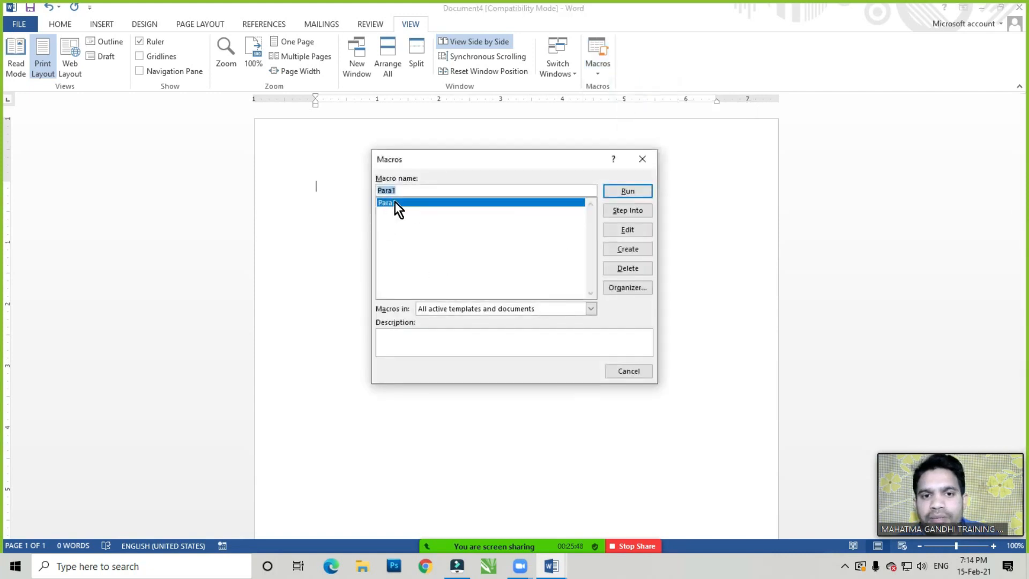
{"action": "left_click", "coordinate": [393, 202]}
{"action": "left_click", "coordinate": [627, 268]}
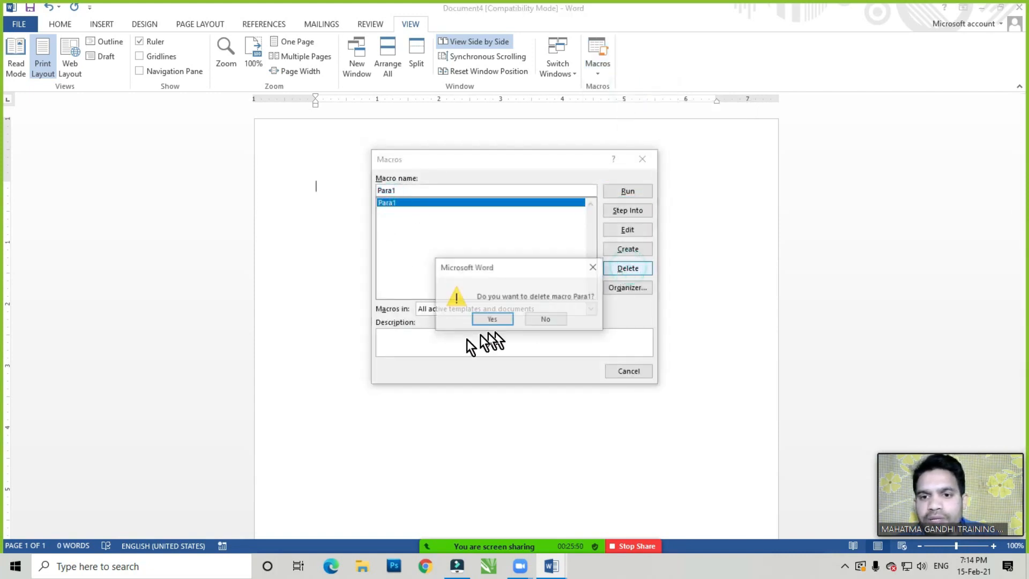
{"action": "left_click", "coordinate": [493, 319]}
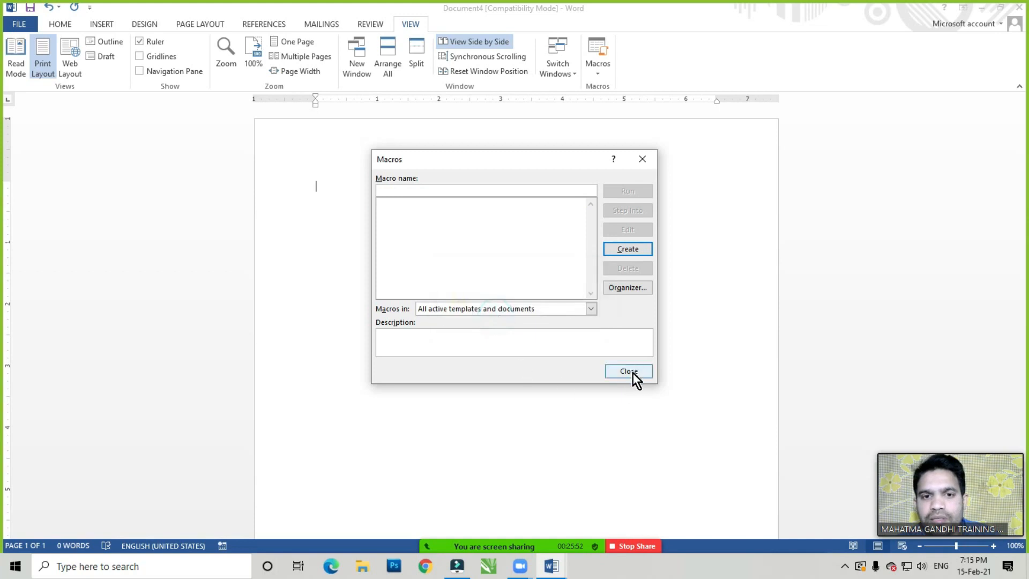
{"action": "left_click", "coordinate": [629, 371]}
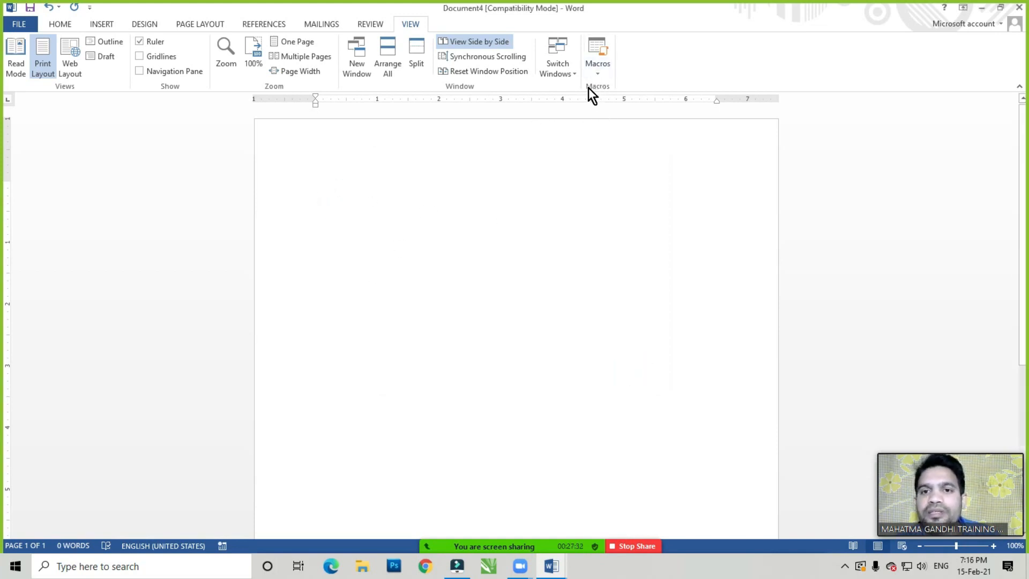
Set up a new macro with its default name, assign it the shortcut Alt+D, and begin recording
{"action": "left_click", "coordinate": [597, 73]}
{"action": "left_click", "coordinate": [622, 106]}
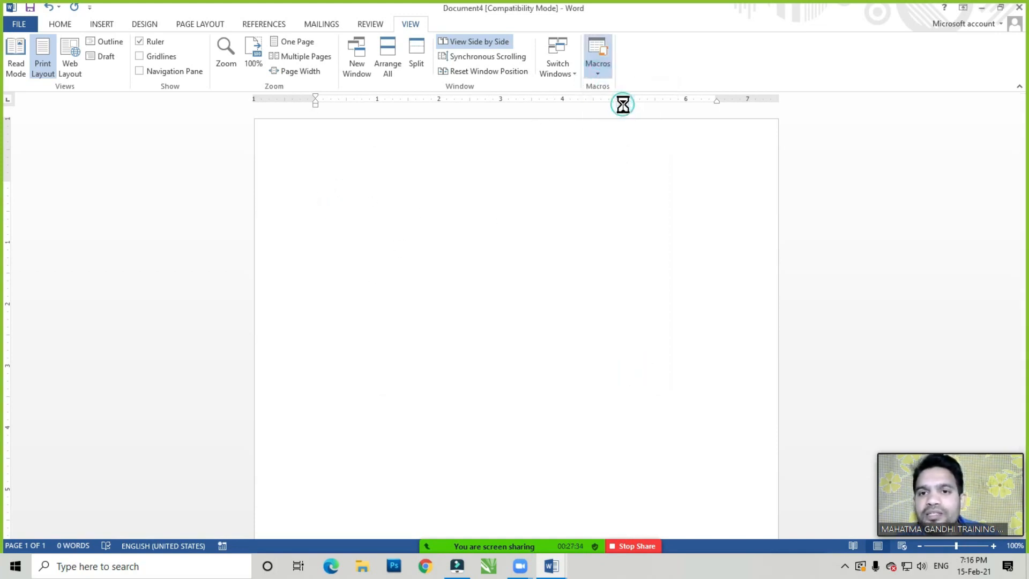
{"action": "left_click", "coordinate": [617, 187]}
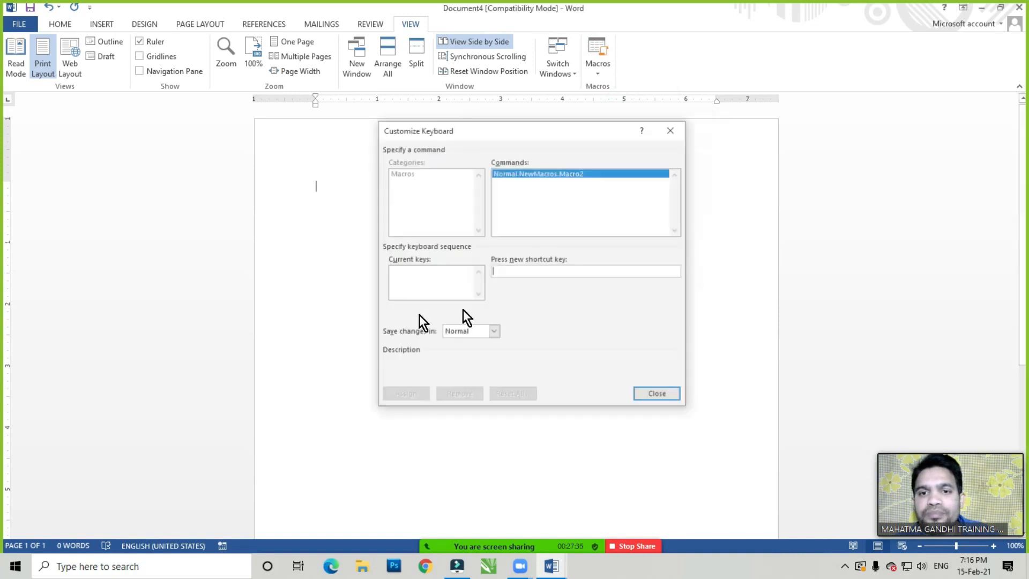
{"action": "left_click", "coordinate": [513, 271]}
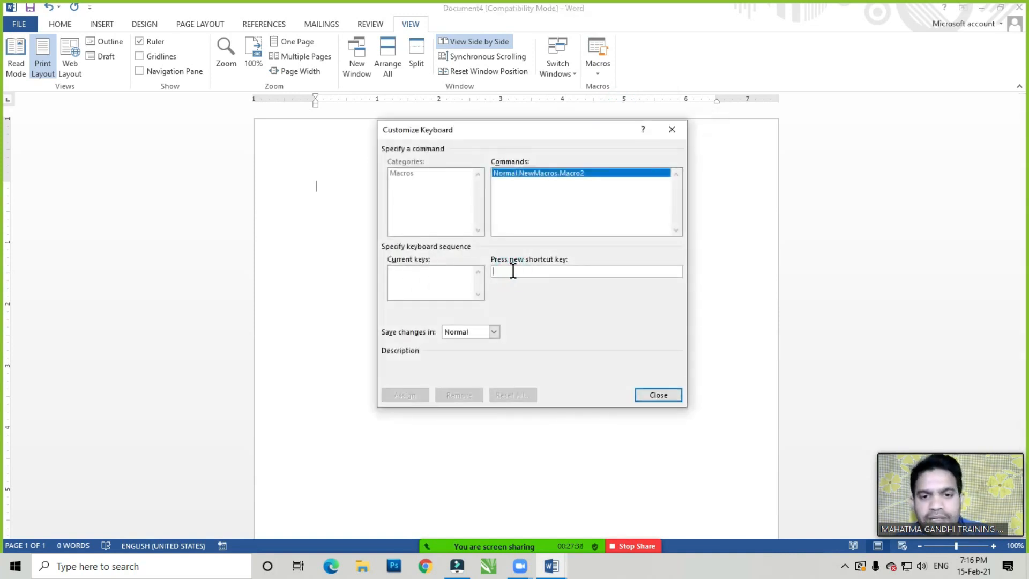
{"action": "key", "text": "alt+d"}
{"action": "left_click", "coordinate": [405, 395]}
{"action": "left_click", "coordinate": [657, 397]}
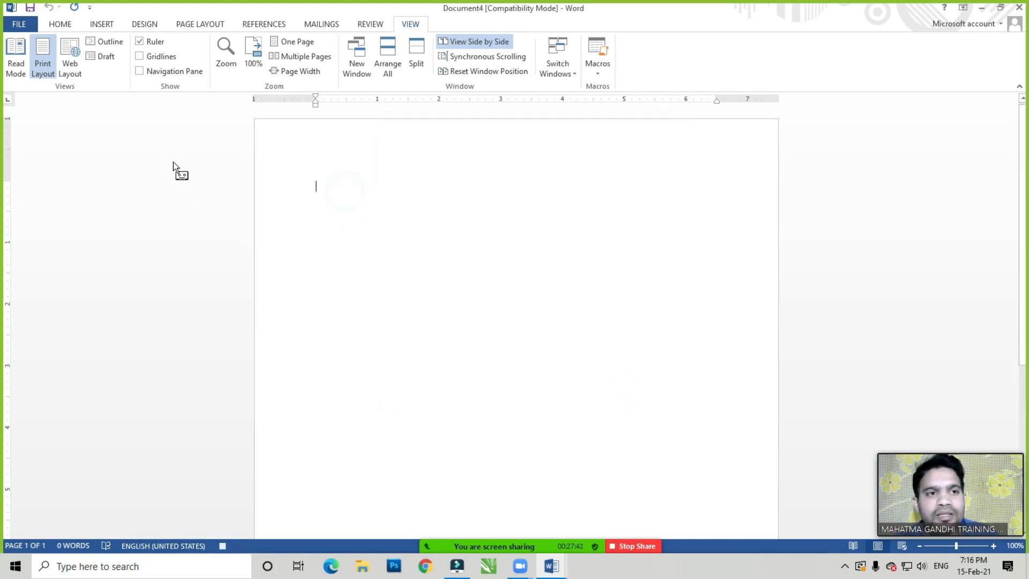
Apply light grey shading and a surrounding border to the empty line while the macro is recording
{"action": "left_click", "coordinate": [60, 26]}
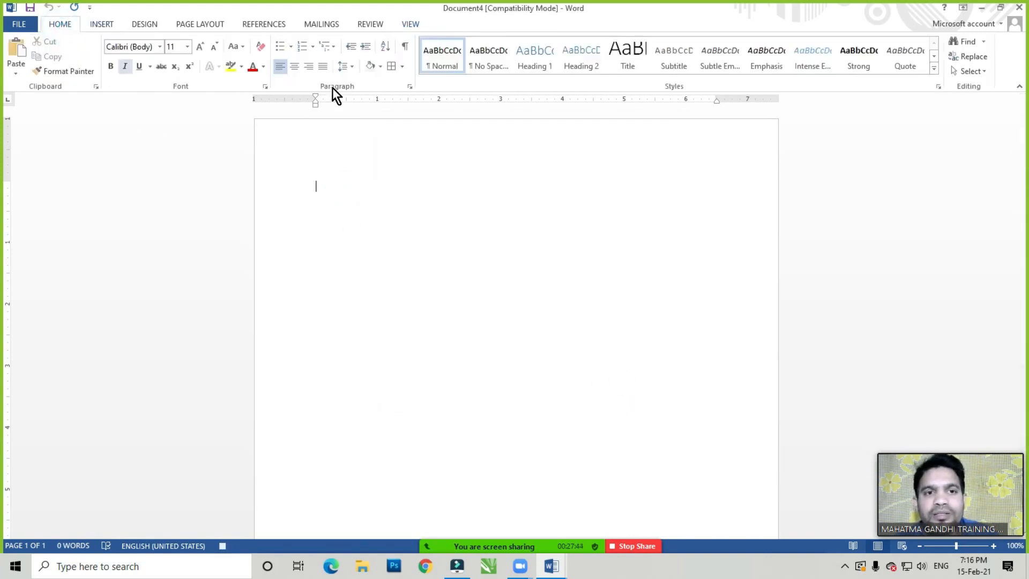
{"action": "left_click", "coordinate": [370, 68]}
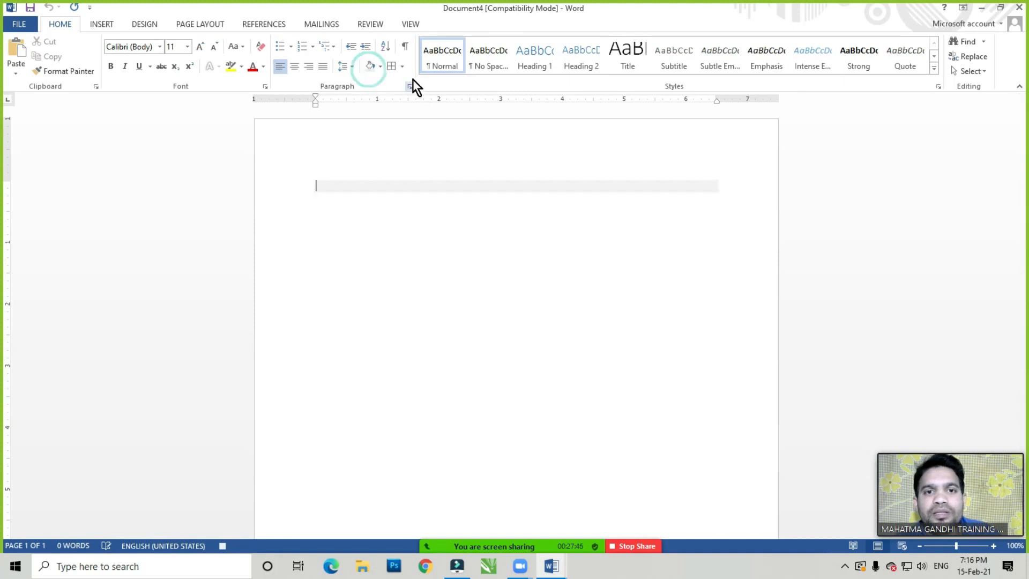
{"action": "left_click", "coordinate": [402, 67]}
{"action": "left_click", "coordinate": [417, 161]}
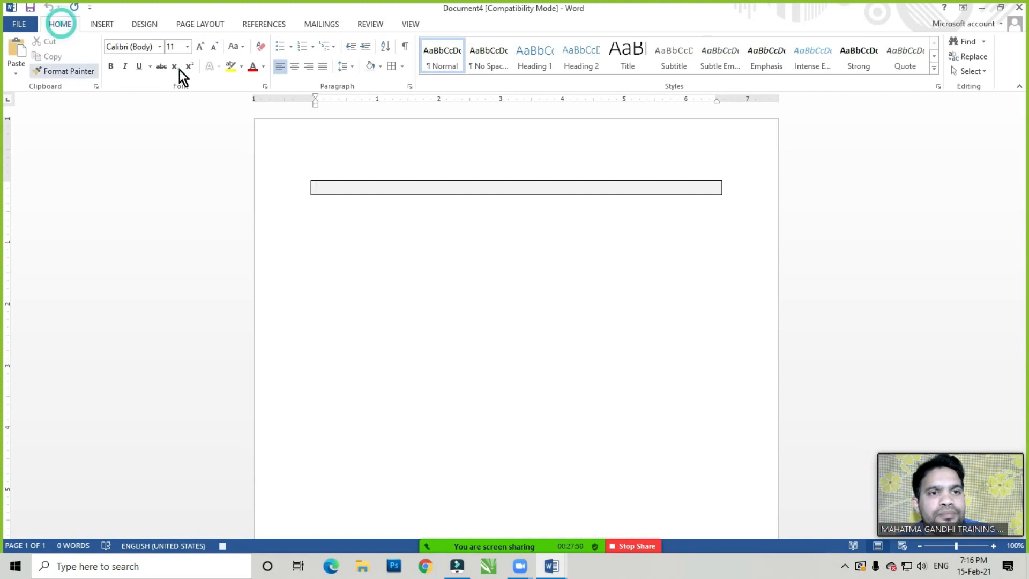
Increase the font size to 20 and turn on bold and italic for the shaded line
{"action": "left_click", "coordinate": [201, 48]}
{"action": "left_click", "coordinate": [201, 47]}
{"action": "left_click", "coordinate": [200, 47]}
{"action": "left_click", "coordinate": [200, 47]}
{"action": "left_click", "coordinate": [201, 48]}
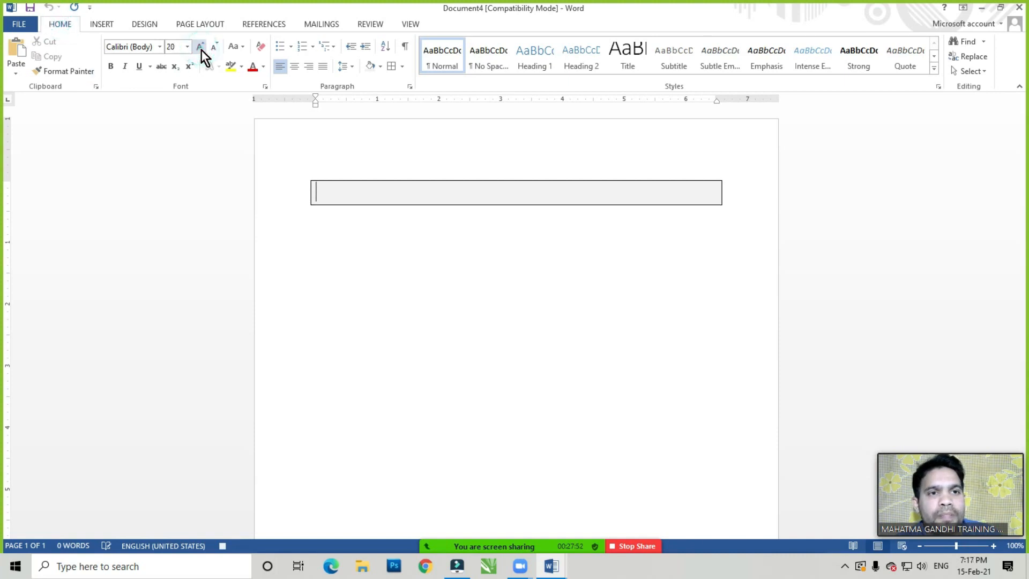
{"action": "left_click", "coordinate": [112, 67]}
{"action": "left_click", "coordinate": [124, 68]}
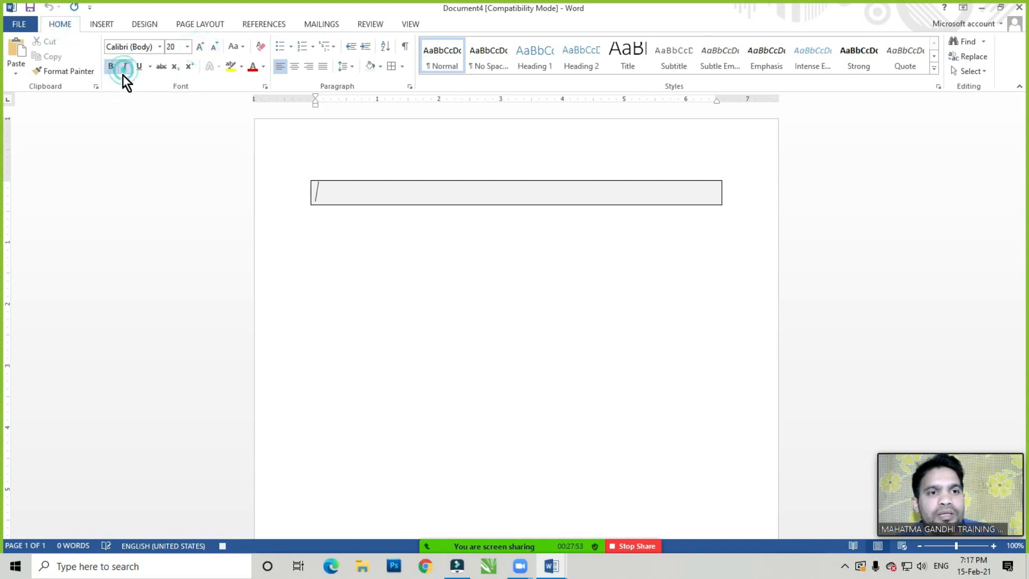
Stop recording the new macro
{"action": "left_click", "coordinate": [411, 24]}
{"action": "left_click", "coordinate": [596, 63]}
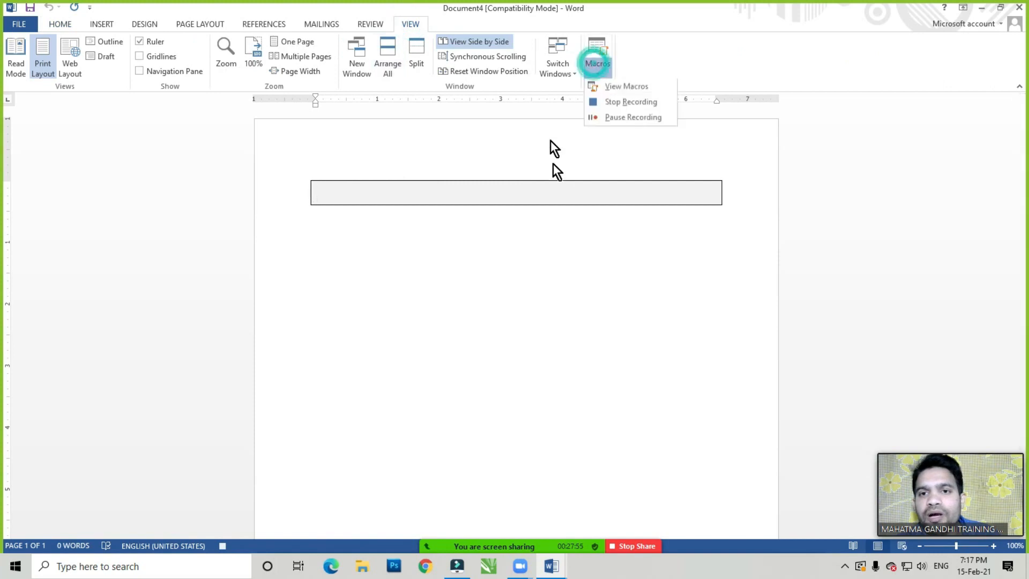
{"action": "left_click", "coordinate": [642, 102]}
Enter the heading "Educational Qualification" in the formatted line, correcting typing mistakes along the way
{"action": "left_click", "coordinate": [329, 193]}
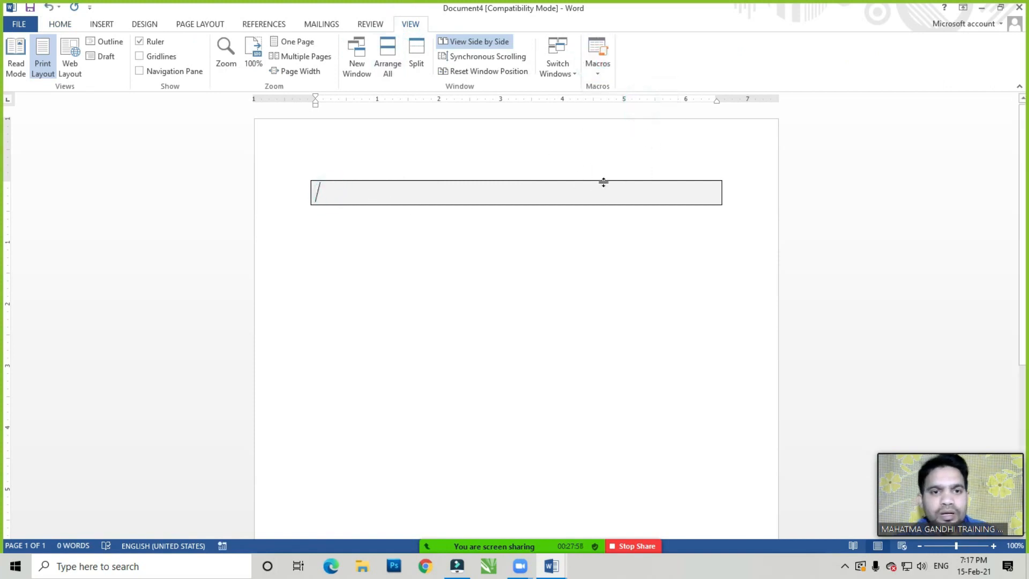
{"action": "type", "text": "E"}
{"action": "type", "text": "a"}
{"action": "key", "text": "BackSpace"}
{"action": "type", "text": "cational Qualifia"}
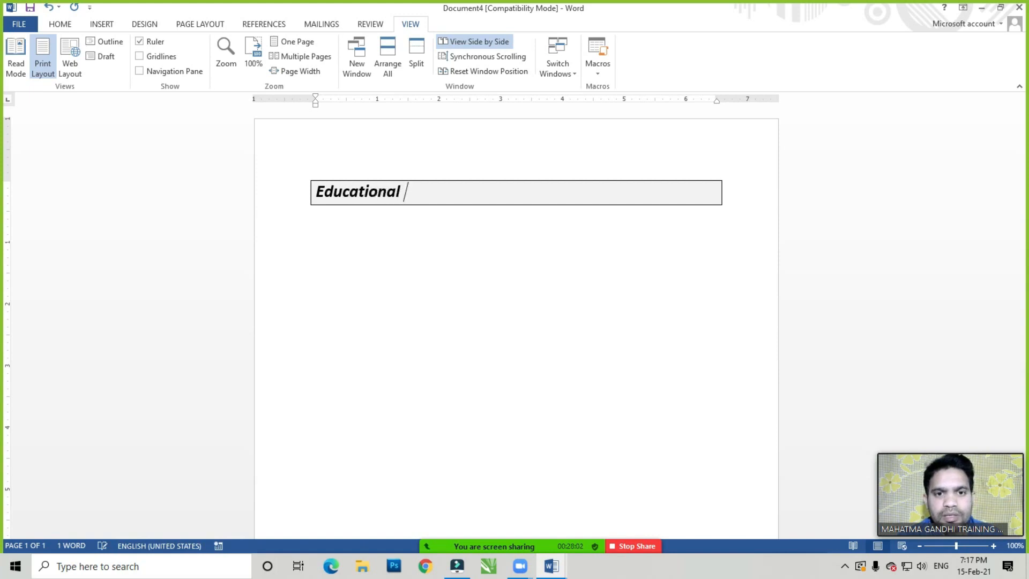
{"action": "key", "text": "BackSpace"}
{"action": "type", "text": "cation"}
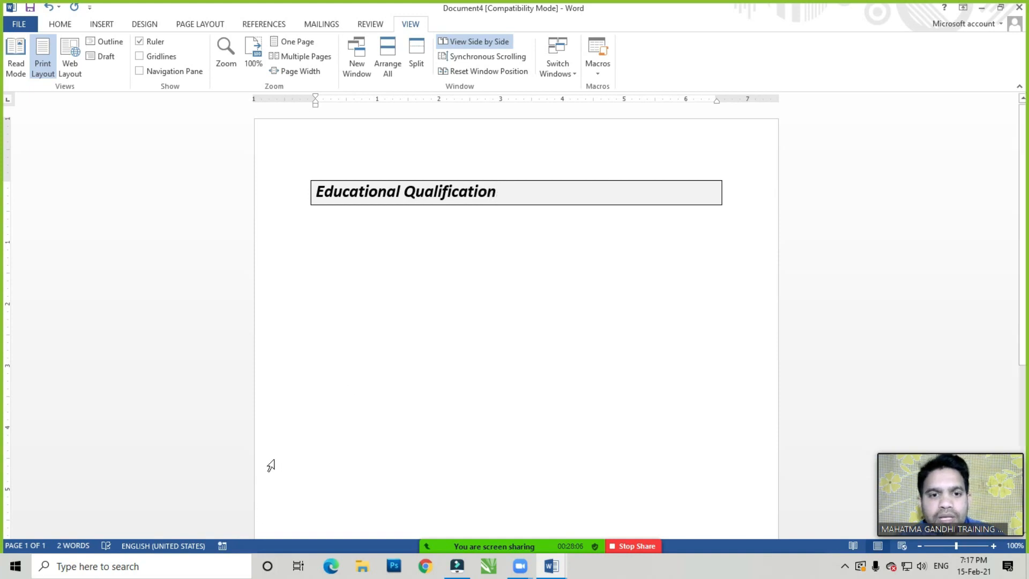
Place the insertion point on a blank line lower on the page and run the recorded macro there
{"action": "double_click", "coordinate": [320, 411]}
{"action": "left_click", "coordinate": [332, 397]}
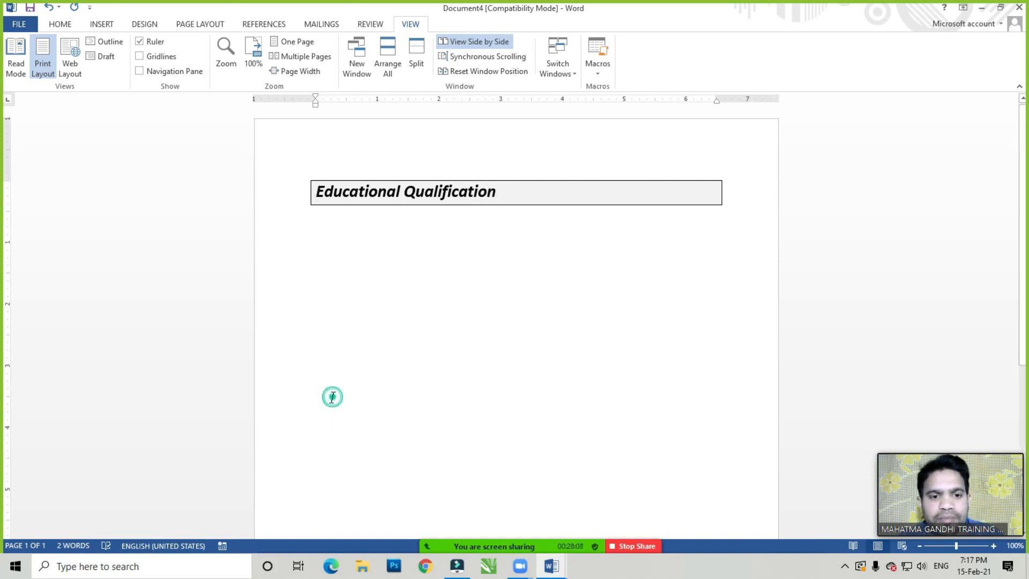
{"action": "left_click", "coordinate": [332, 413]}
{"action": "double_click", "coordinate": [325, 404]}
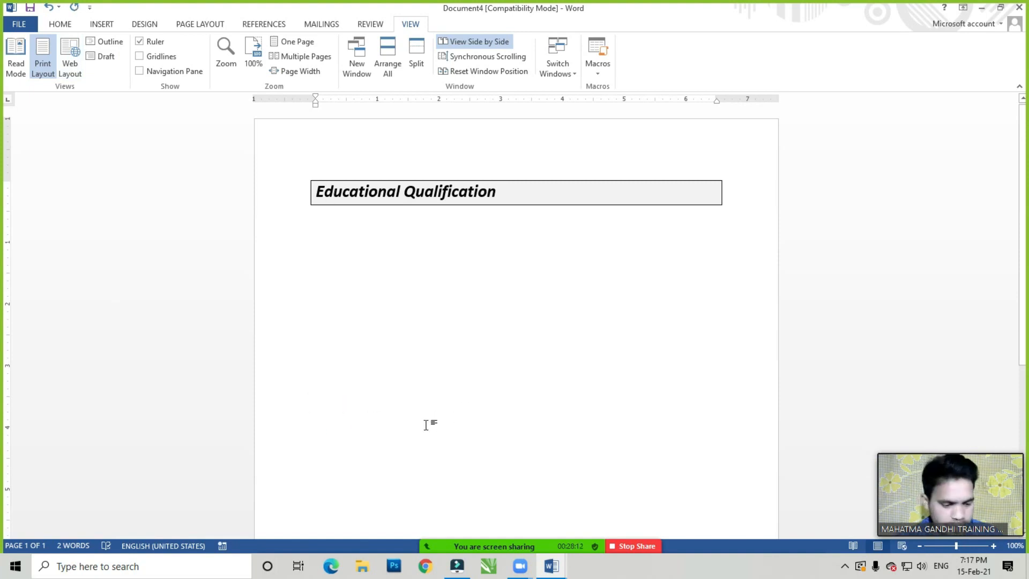
{"action": "key", "text": "ctrl+y"}
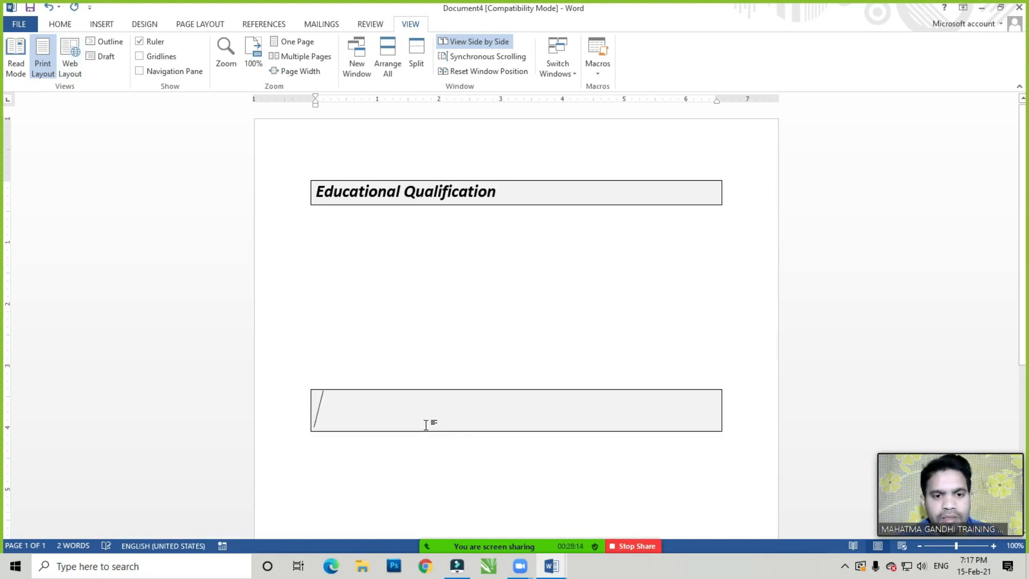
Delete the empty shaded box low on the page and insert blank lines in its place
{"action": "left_click", "coordinate": [59, 24]}
{"action": "left_click_drag", "start_coordinate": [313, 360], "coordinate": [350, 454]}
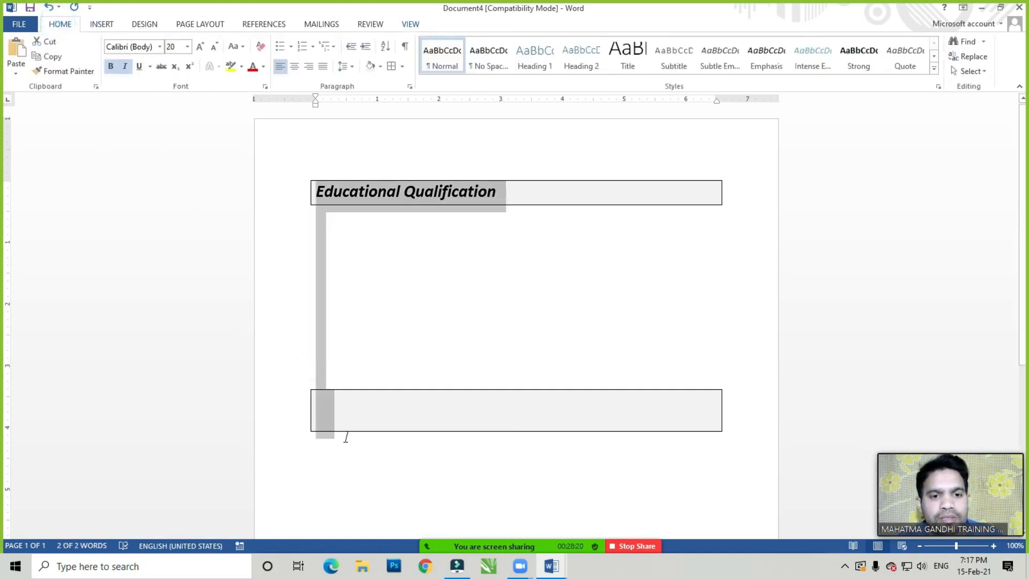
{"action": "left_click", "coordinate": [326, 346]}
{"action": "left_click_drag", "start_coordinate": [325, 353], "coordinate": [354, 478]}
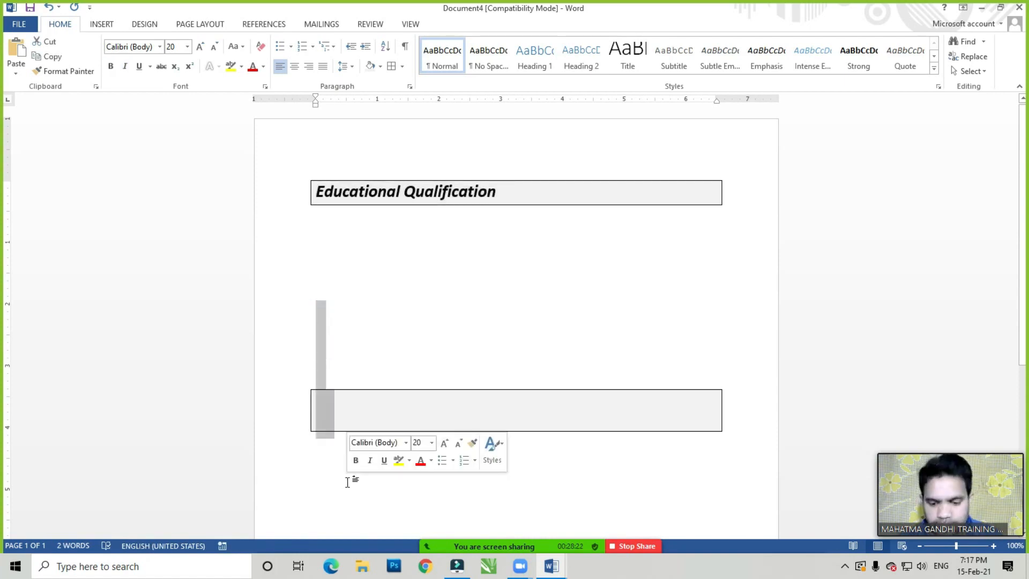
{"action": "key", "text": "Delete"}
{"action": "key", "text": "Return"}
{"action": "key", "text": "Return"}
{"action": "key", "text": "Return"}
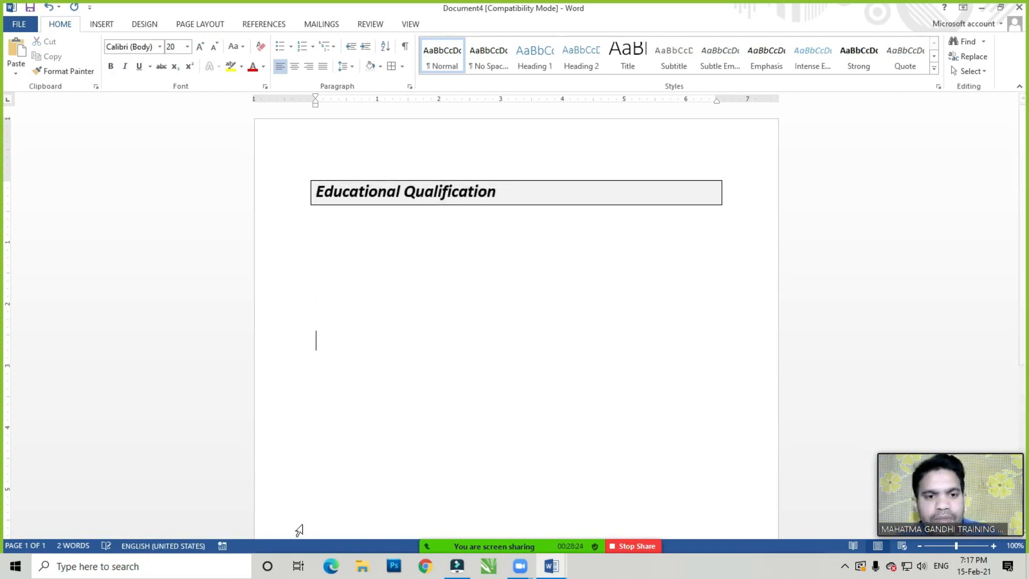
Clear the formatting of the current blank line and run the recorded macro on it
{"action": "left_click", "coordinate": [260, 49]}
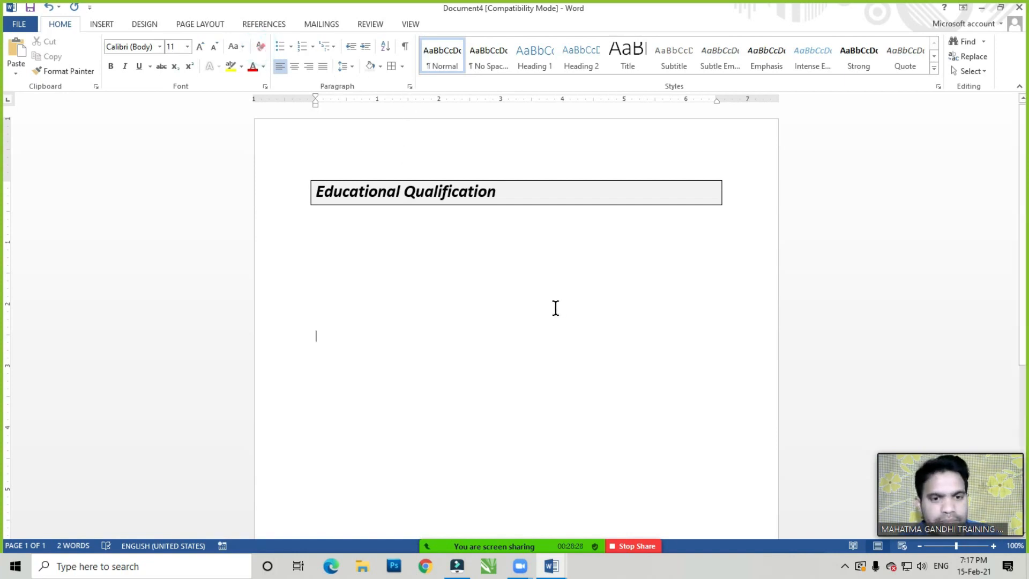
{"action": "key", "text": "ctrl+z"}
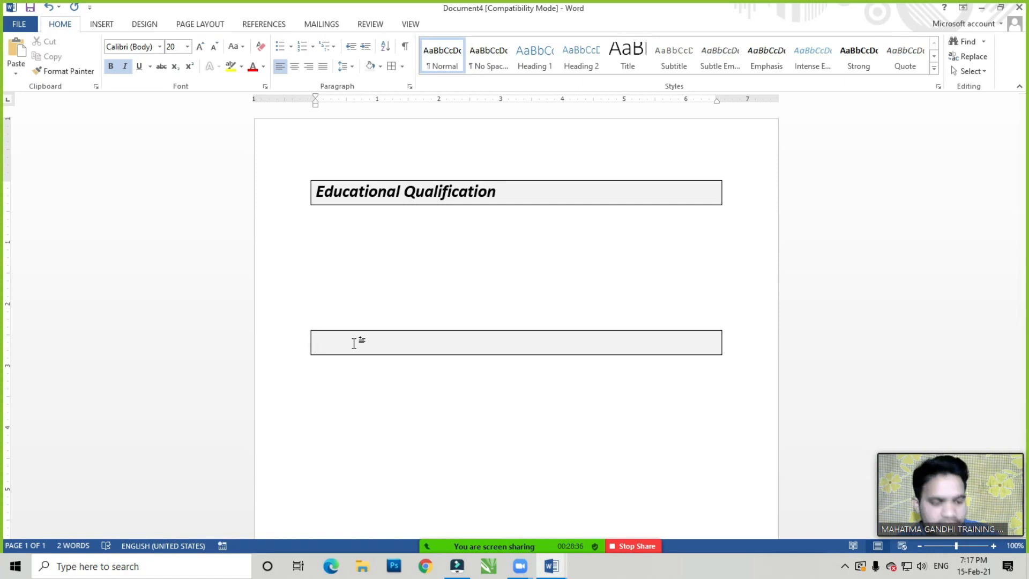
Undo the macro runs and the edits made below the "Educational Qualification" heading
{"action": "key", "text": "ctrl+z"}
{"action": "key", "text": "ctrl+z"}
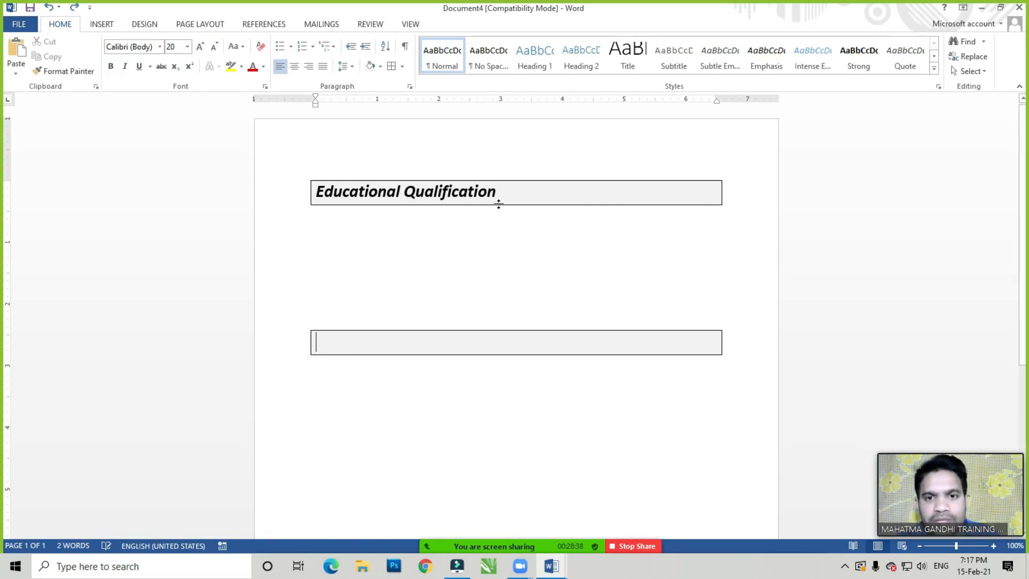
{"action": "key", "text": "ctrl+z"}
{"action": "key", "text": "ctrl+z"}
{"action": "key", "text": "ctrl+z"}
{"action": "key", "text": "ctrl+z"}
{"action": "key", "text": "ctrl+z"}
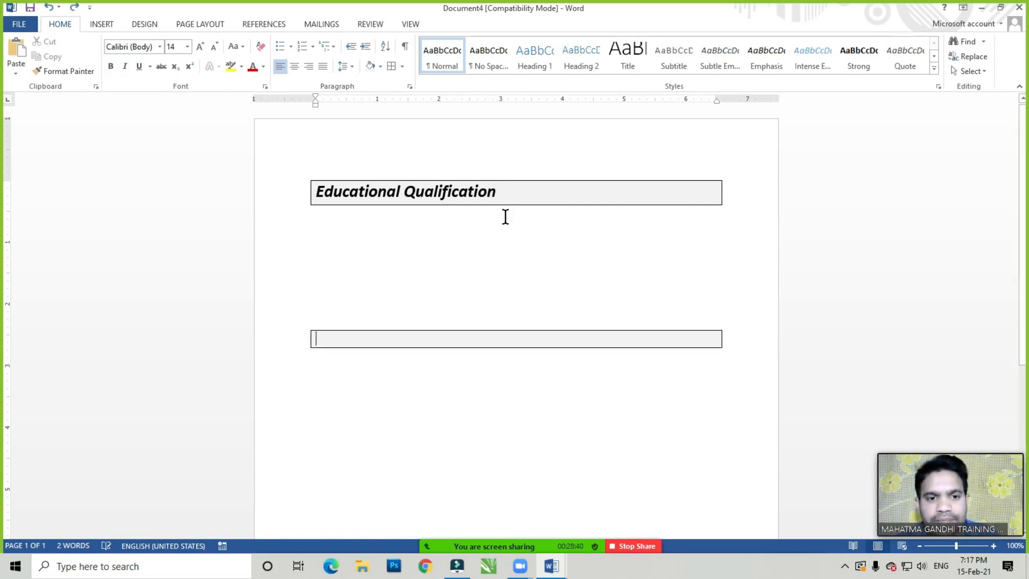
{"action": "key", "text": "ctrl+z"}
{"action": "key", "text": "ctrl+z"}
{"action": "key", "text": "ctrl+z"}
{"action": "key", "text": "ctrl+z"}
{"action": "key", "text": "ctrl+z"}
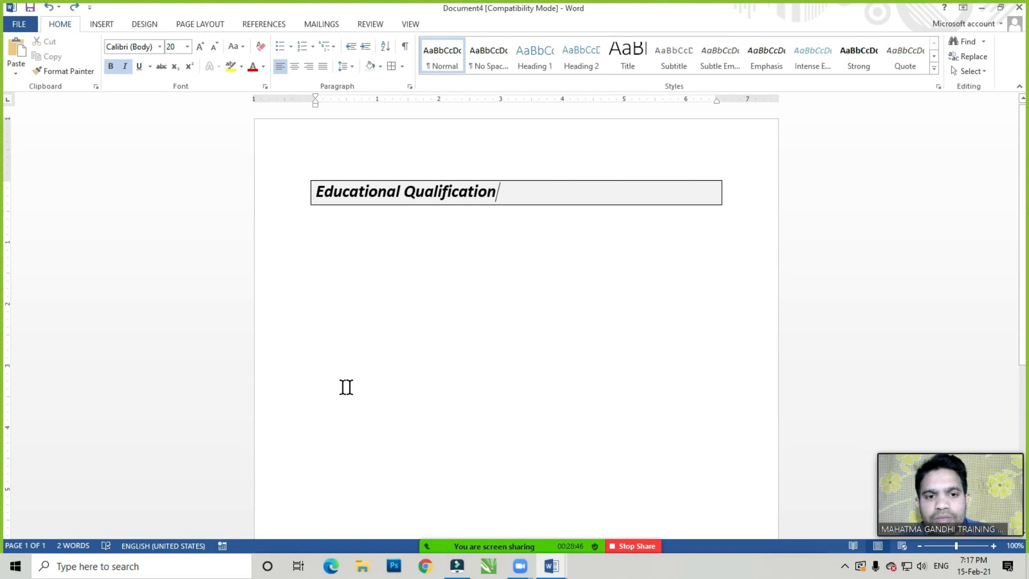
Add blank lines well below the "Educational Qualification" heading and run the recorded macro on the last one
{"action": "double_click", "coordinate": [326, 395]}
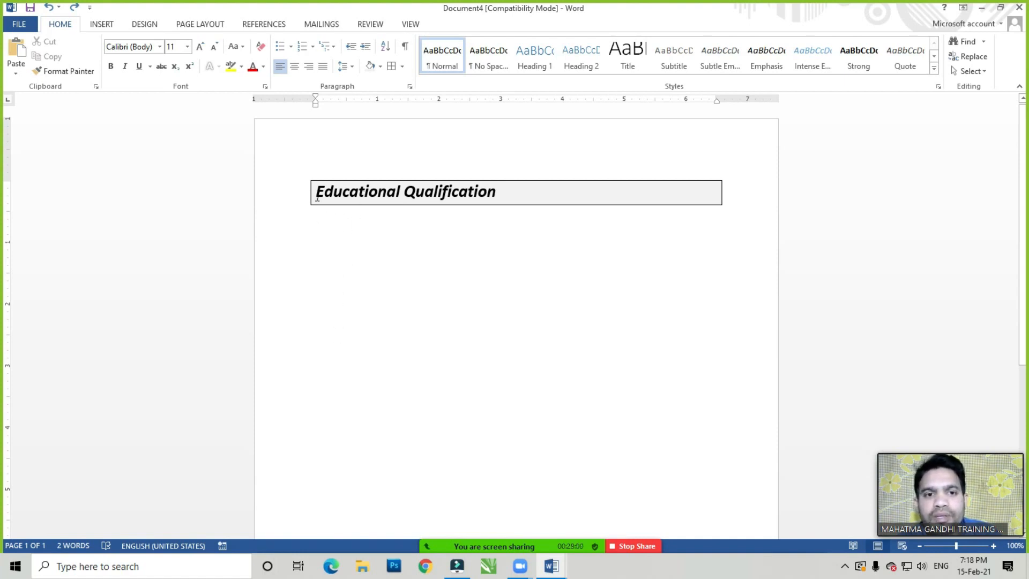
{"action": "left_click_drag", "start_coordinate": [315, 191], "coordinate": [538, 191]}
{"action": "left_click", "coordinate": [406, 259]}
{"action": "double_click", "coordinate": [337, 361]}
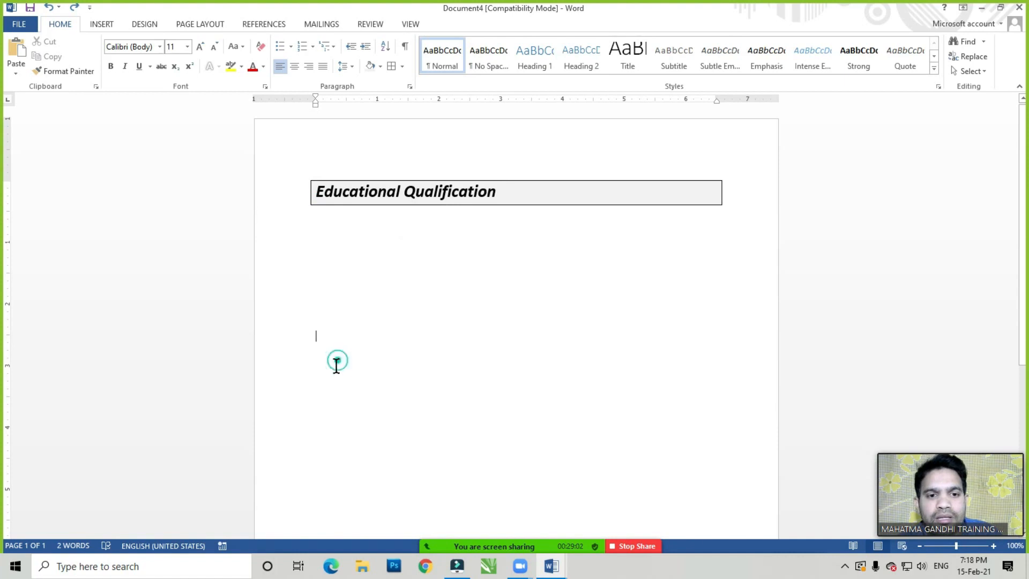
{"action": "left_click", "coordinate": [328, 353]}
{"action": "key", "text": "Return"}
{"action": "key", "text": "Return"}
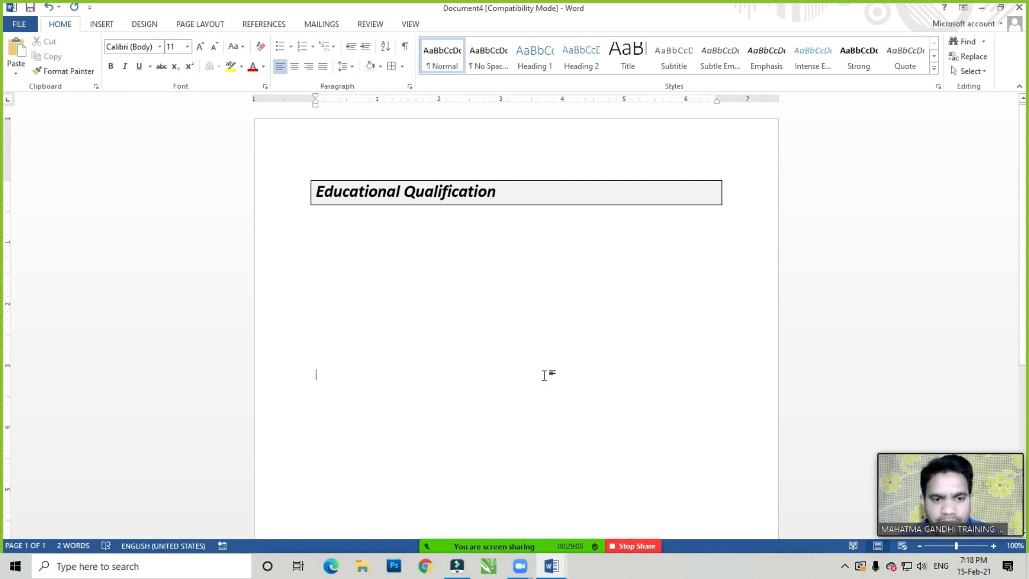
{"action": "key", "text": "ctrl+shift+v"}
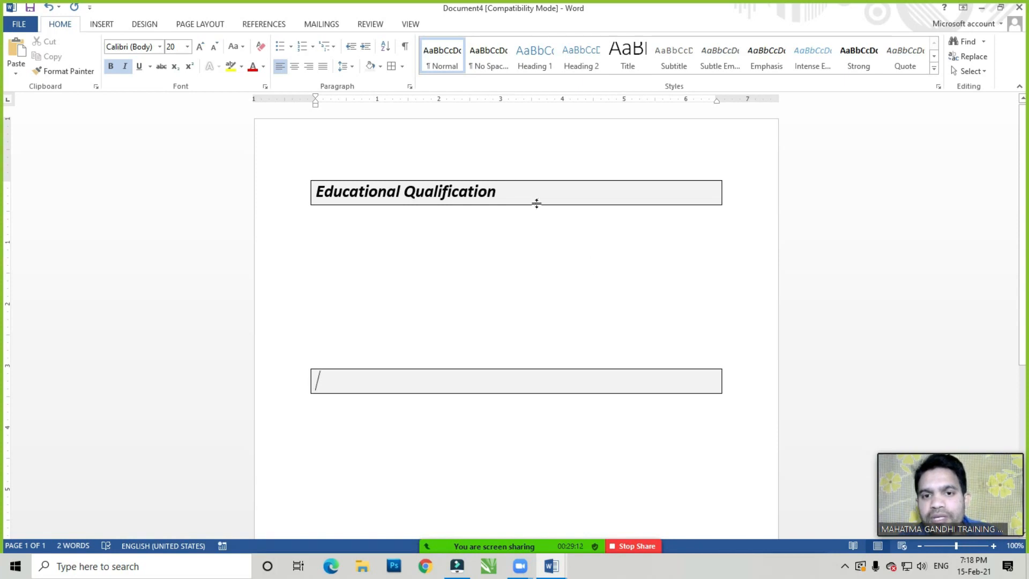
{"action": "left_click", "coordinate": [319, 384]}
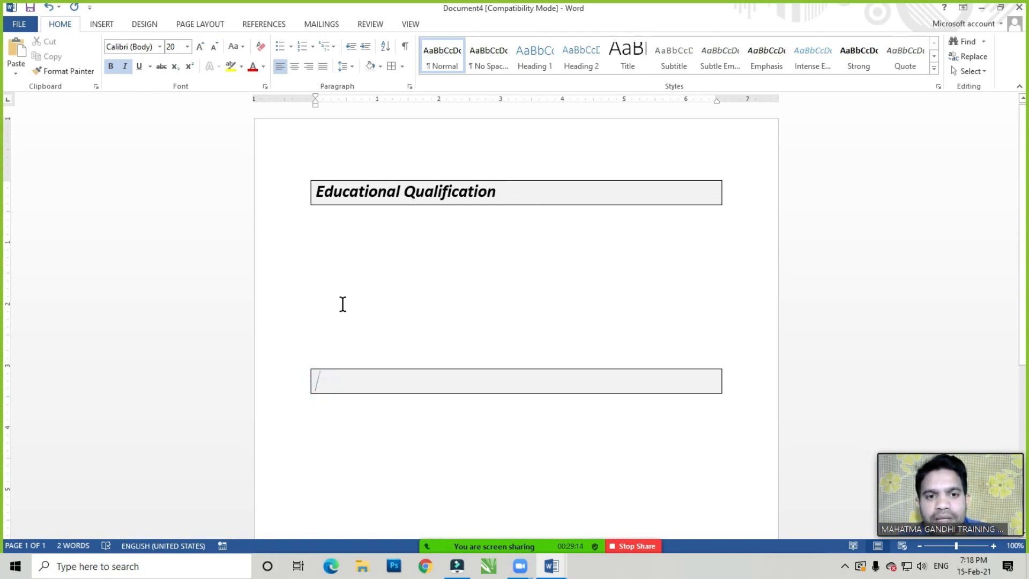
Clear the formatting of a blank line below the second shaded box and run the recorded macro there
{"action": "double_click", "coordinate": [317, 469]}
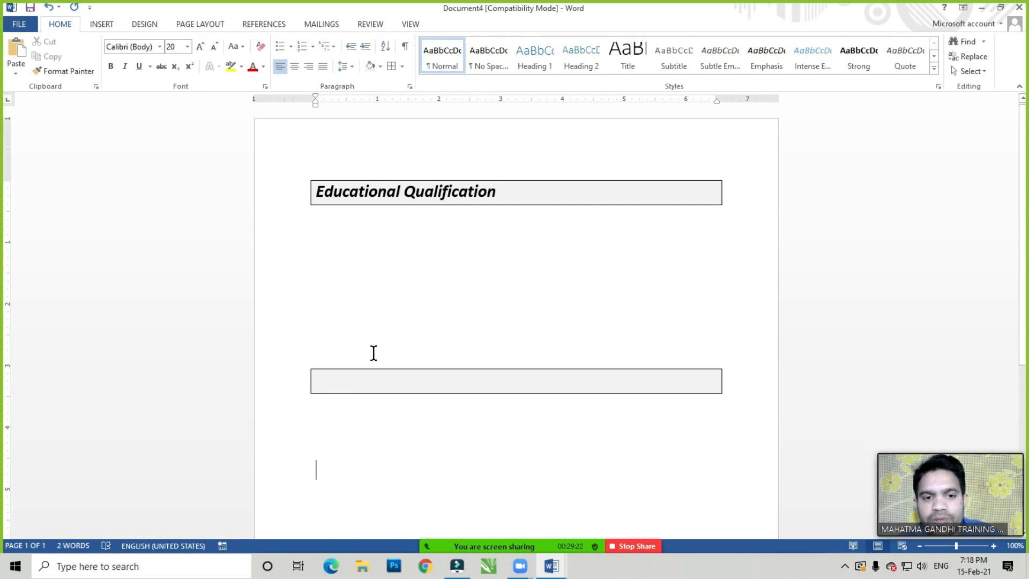
{"action": "left_click", "coordinate": [262, 47]}
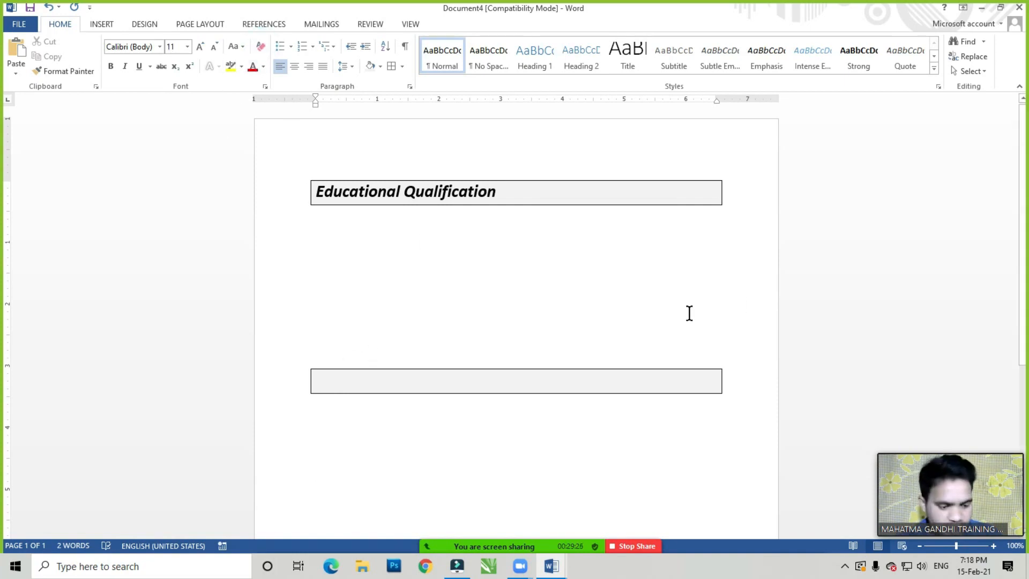
{"action": "key", "text": "ctrl+z"}
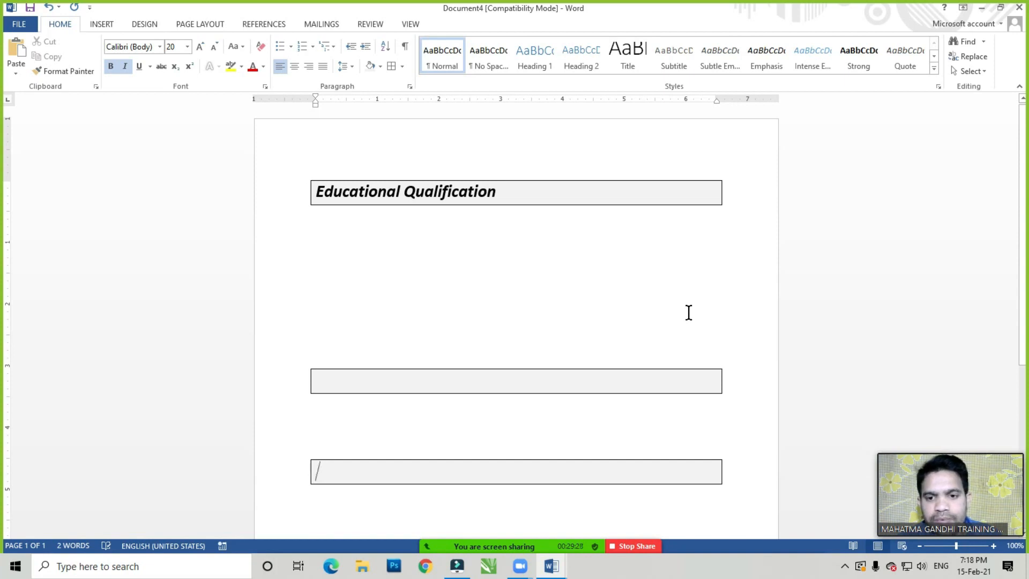
Run the recorded macro on another cleared blank line further down to create a fourth heading box
{"action": "scroll", "coordinate": [414, 416], "scroll_direction": "down", "scroll_amount": 3}
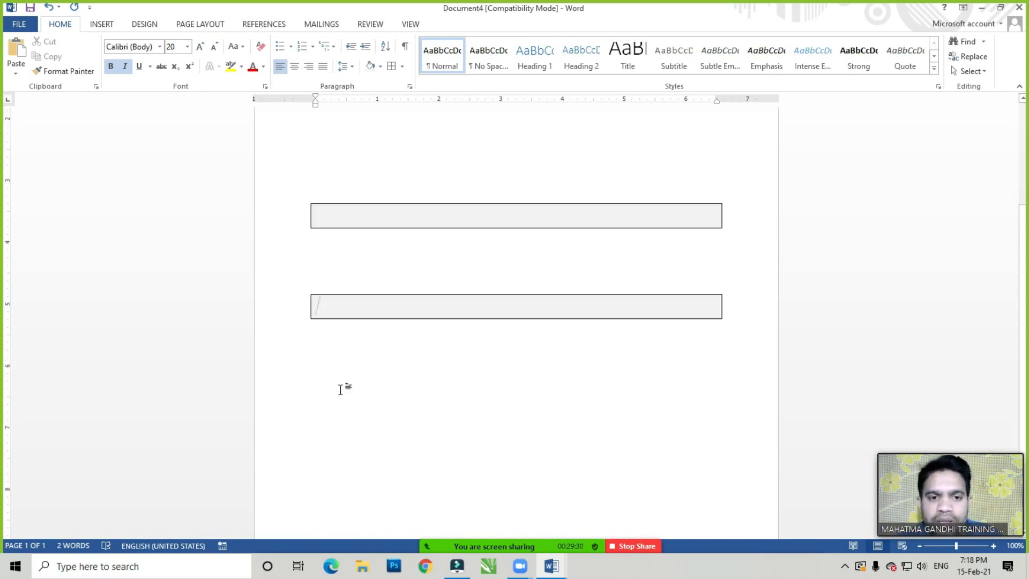
{"action": "left_click", "coordinate": [329, 416]}
{"action": "left_click", "coordinate": [259, 46]}
{"action": "key", "text": "ctrl+z"}
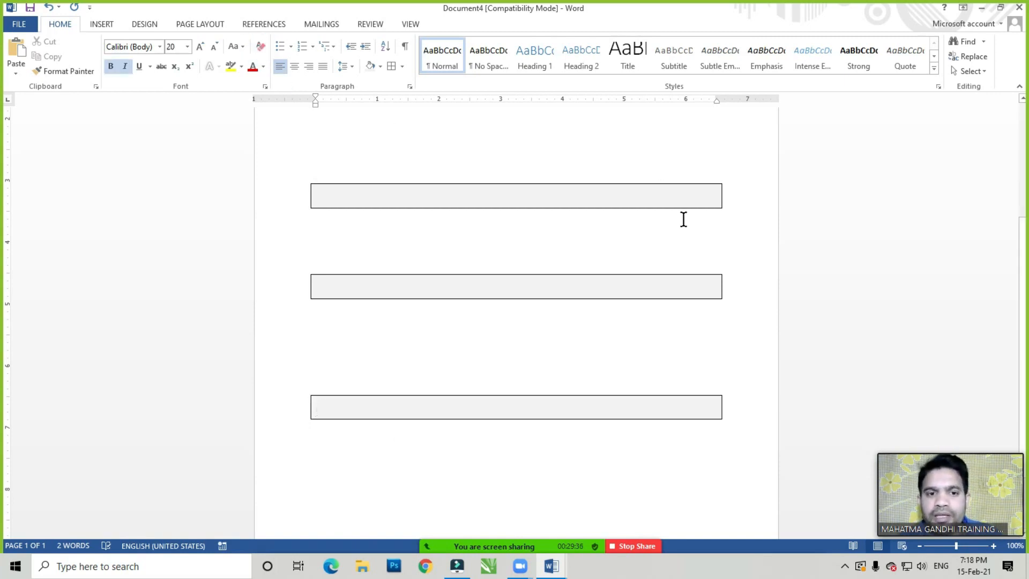
{"action": "left_click", "coordinate": [412, 21]}
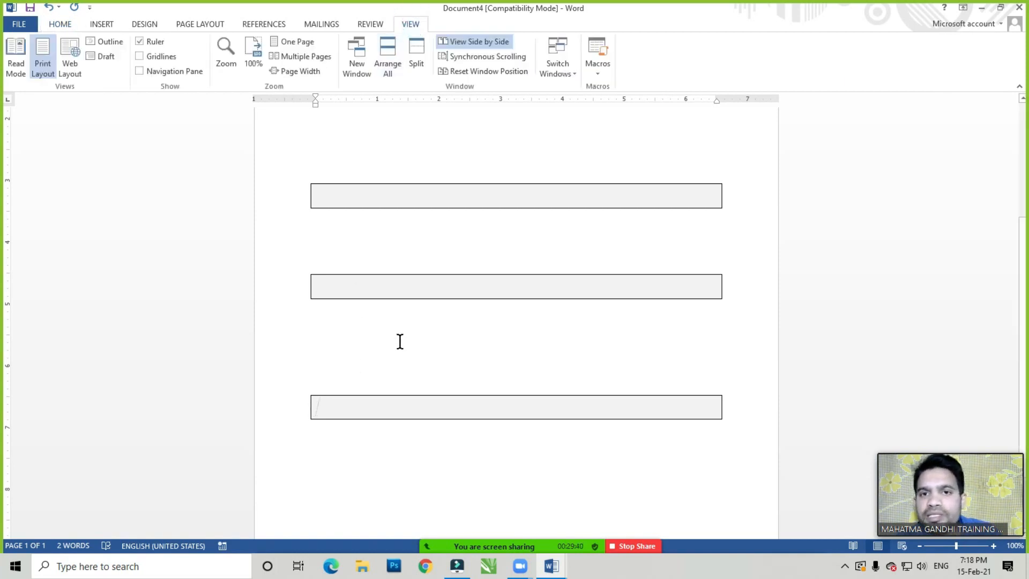
{"action": "left_click", "coordinate": [595, 75]}
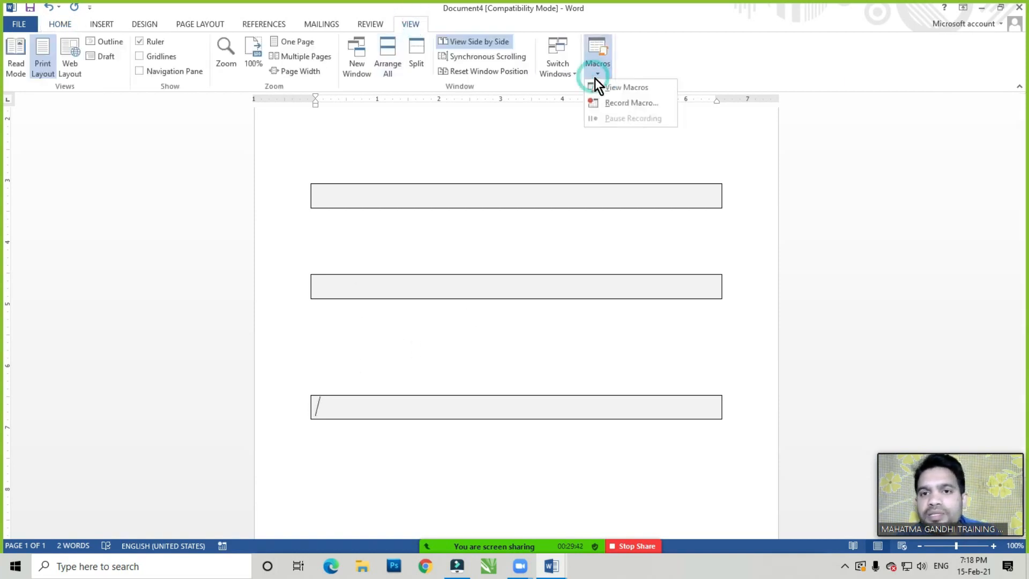
{"action": "left_click", "coordinate": [388, 320]}
Enter the heading "Personal Details" in the second shaded box
{"action": "scroll", "coordinate": [387, 320], "scroll_direction": "up", "scroll_amount": 5}
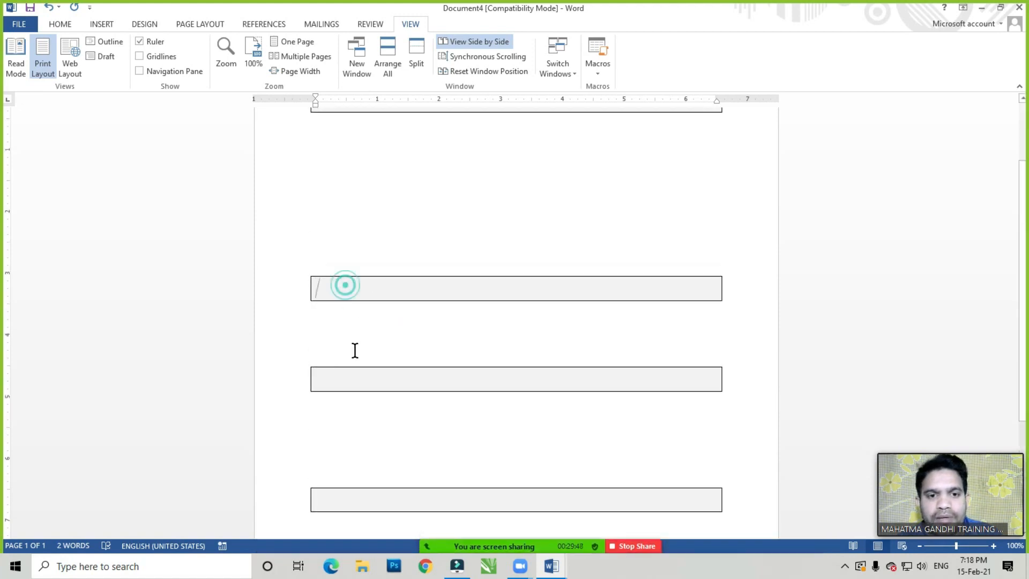
{"action": "scroll", "coordinate": [367, 354], "scroll_direction": "down", "scroll_amount": 3}
{"action": "left_click", "coordinate": [338, 261]}
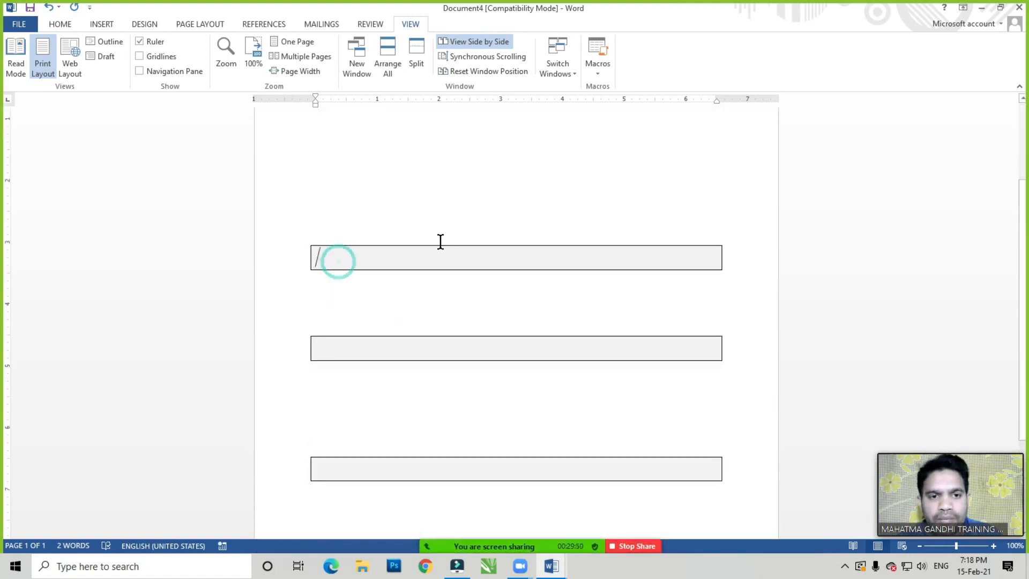
{"action": "type", "text": "Personal "}
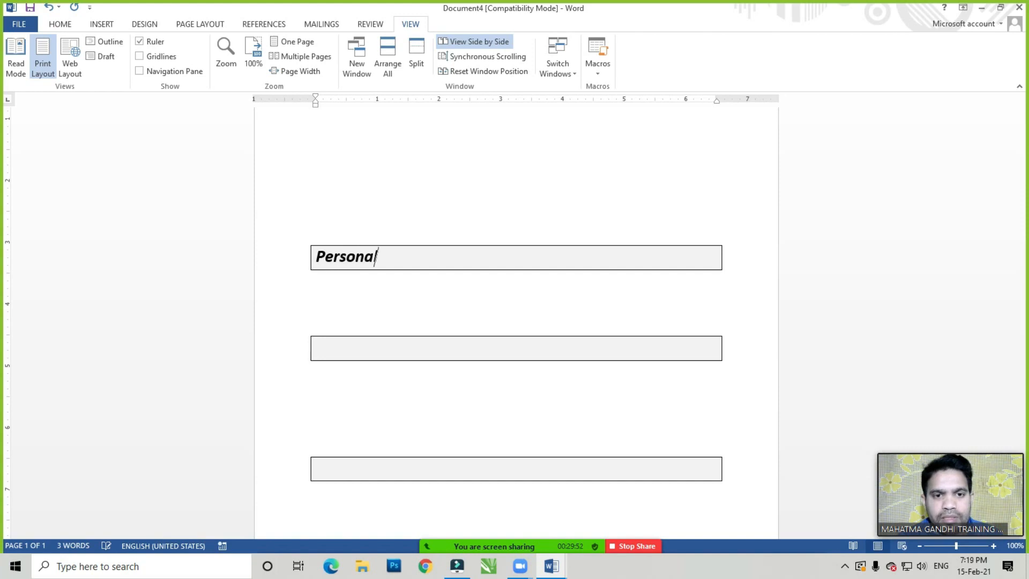
{"action": "type", "text": "Q"}
{"action": "key", "text": "BackSpace"}
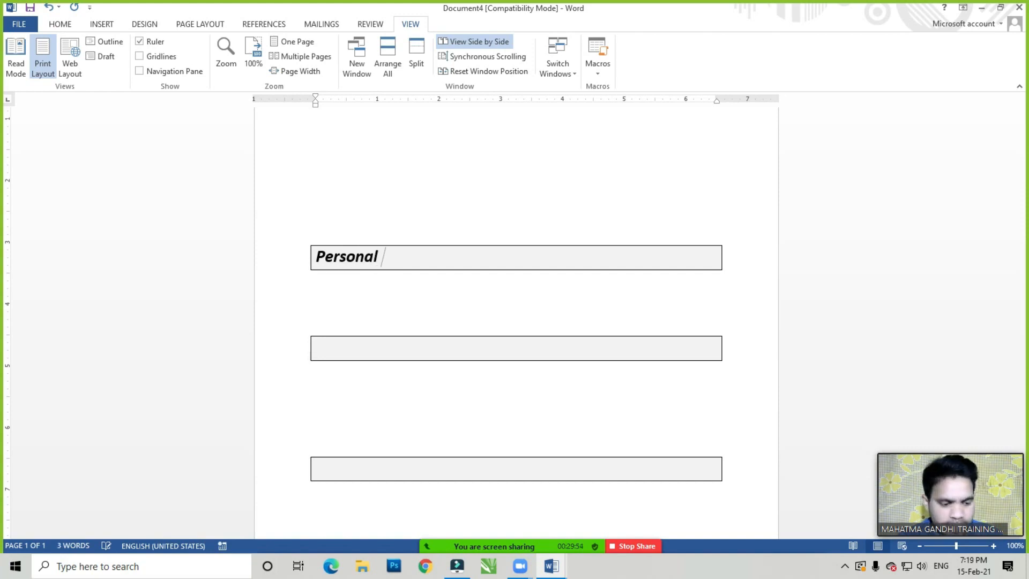
{"action": "type", "text": "Details"}
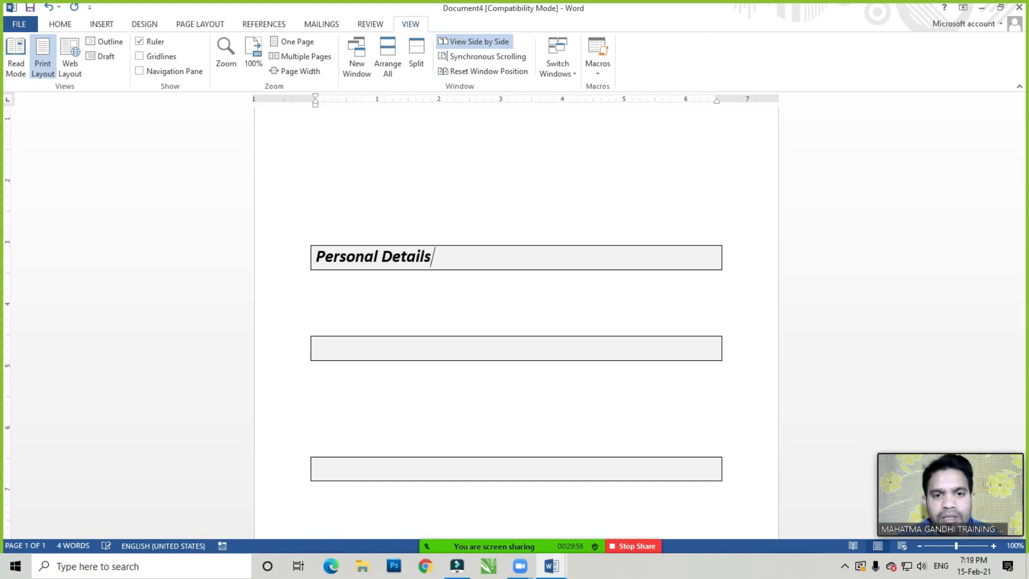
Enter the heading "Declaration" in the third shaded box
{"action": "left_click", "coordinate": [332, 350]}
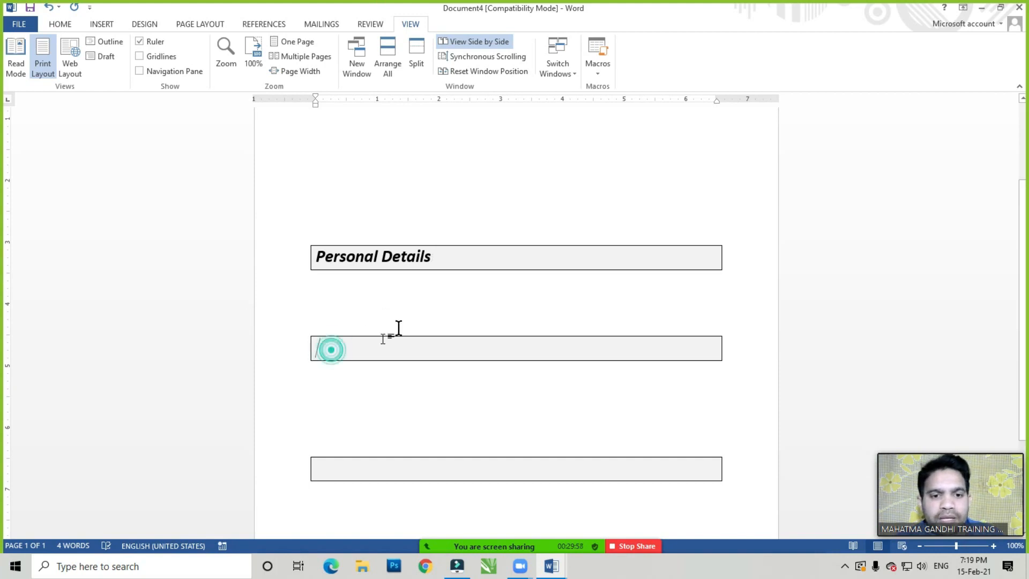
{"action": "type", "text": "Dec"}
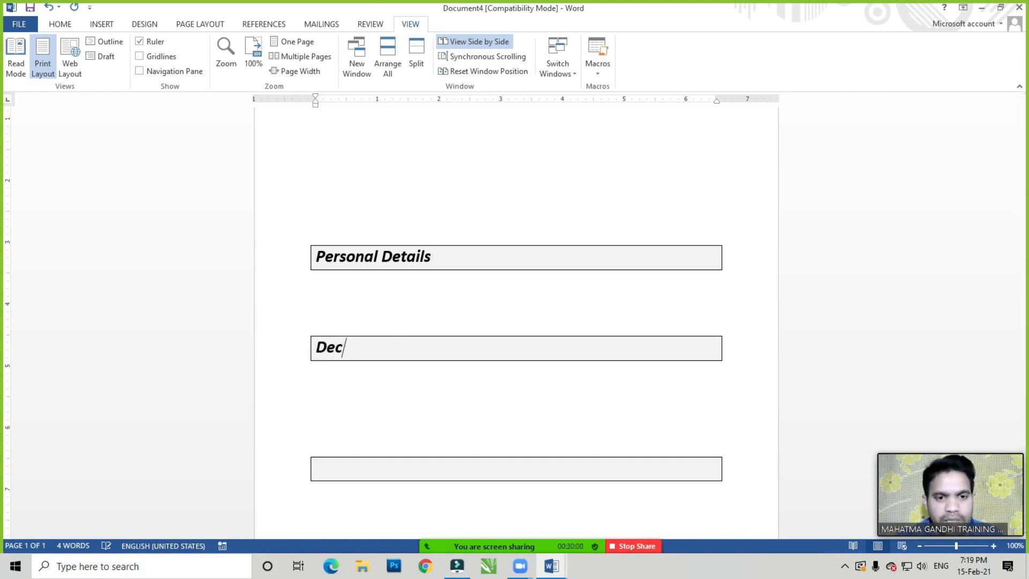
{"action": "type", "text": "laration"}
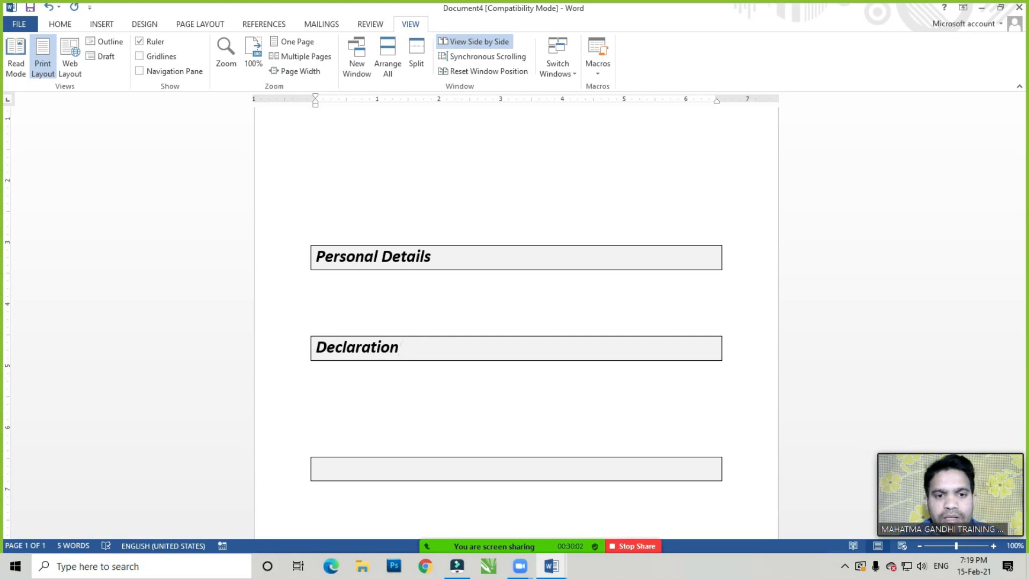
Look through the Zoom meeting's participants list, close it and return to the start of the document
{"action": "scroll", "coordinate": [462, 336], "scroll_direction": "up", "scroll_amount": 4}
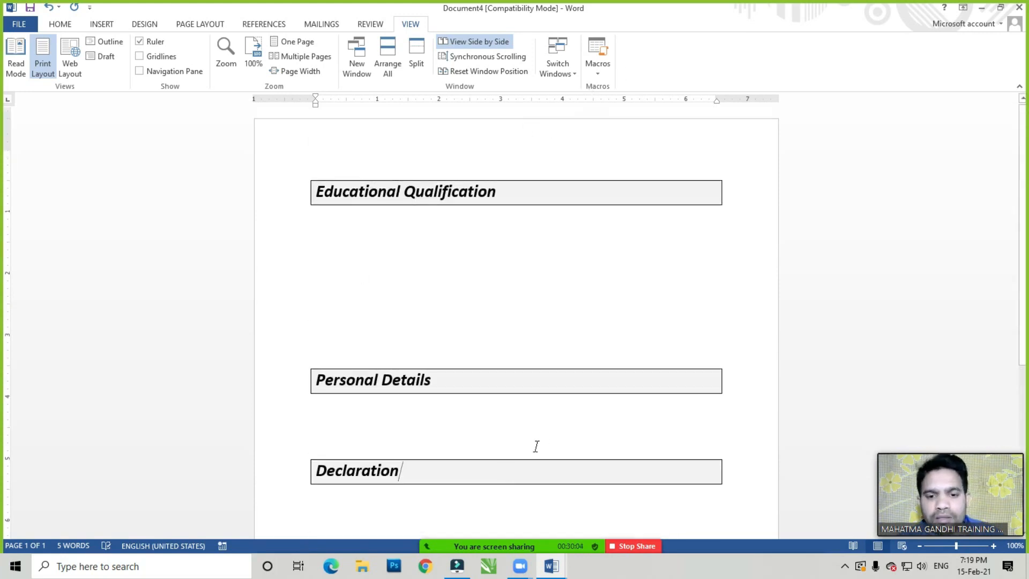
{"action": "scroll", "coordinate": [536, 445], "scroll_direction": "down", "scroll_amount": 8}
{"action": "mouse_move", "coordinate": [413, 528]}
{"action": "left_click", "coordinate": [497, 540]}
{"action": "left_click", "coordinate": [805, 487]}
{"action": "left_click", "coordinate": [823, 449]}
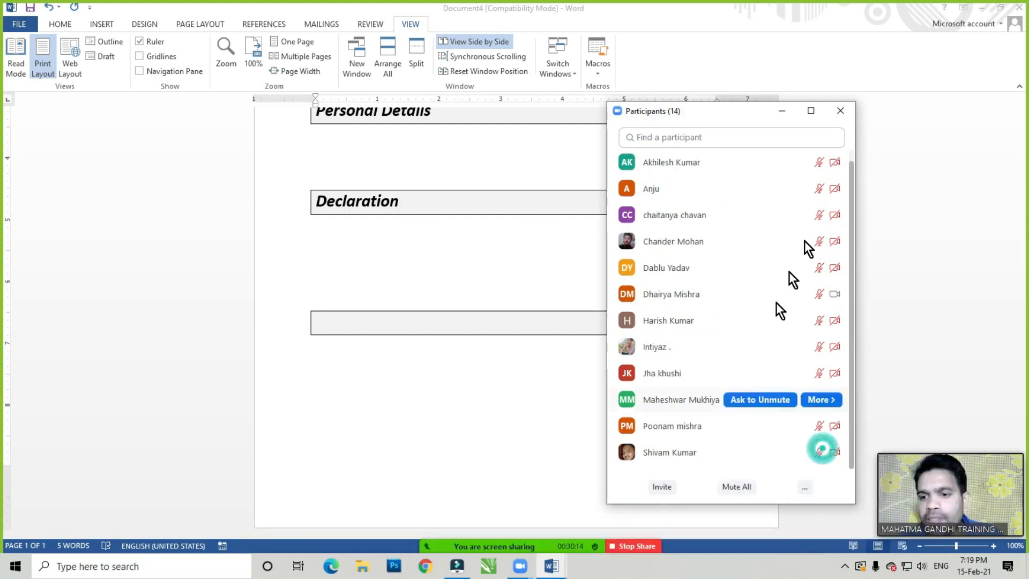
{"action": "left_click", "coordinate": [840, 111]}
{"action": "scroll", "coordinate": [372, 404], "scroll_direction": "up", "scroll_amount": 5}
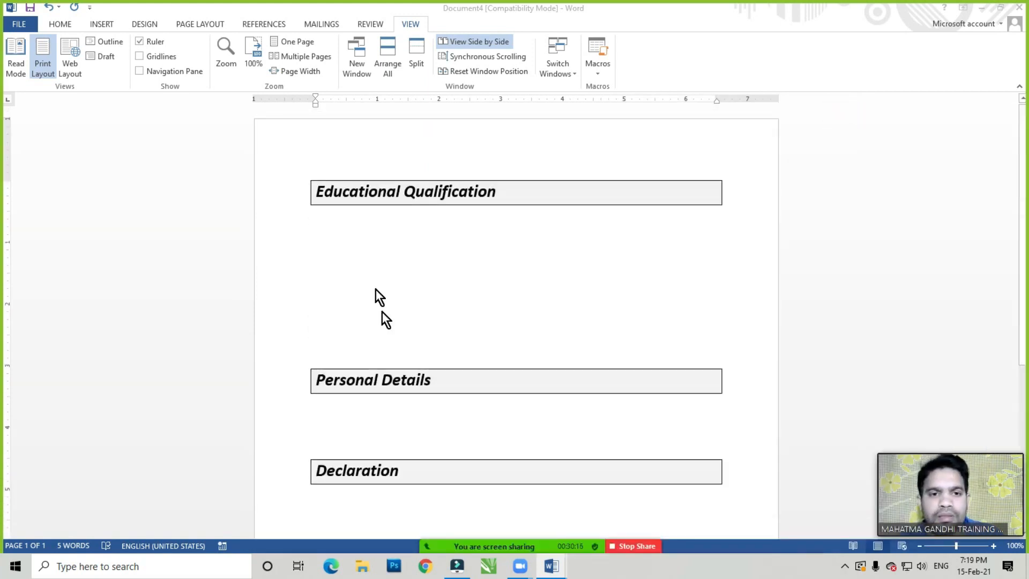
Insert a blank line below the "Educational Qualification" heading and leave the insertion point there
{"action": "left_click", "coordinate": [353, 246]}
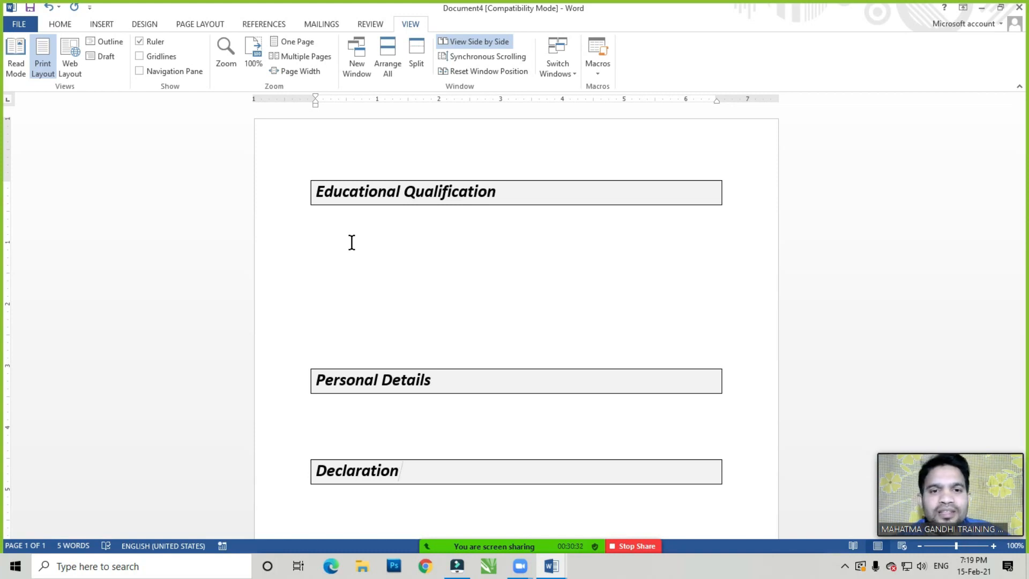
{"action": "left_click", "coordinate": [331, 239]}
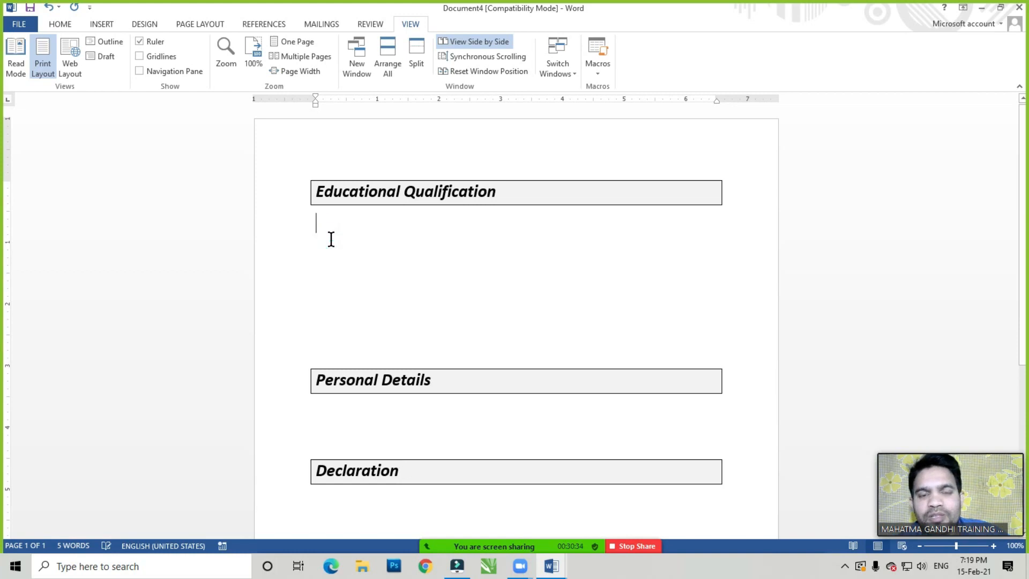
{"action": "key", "text": "Return"}
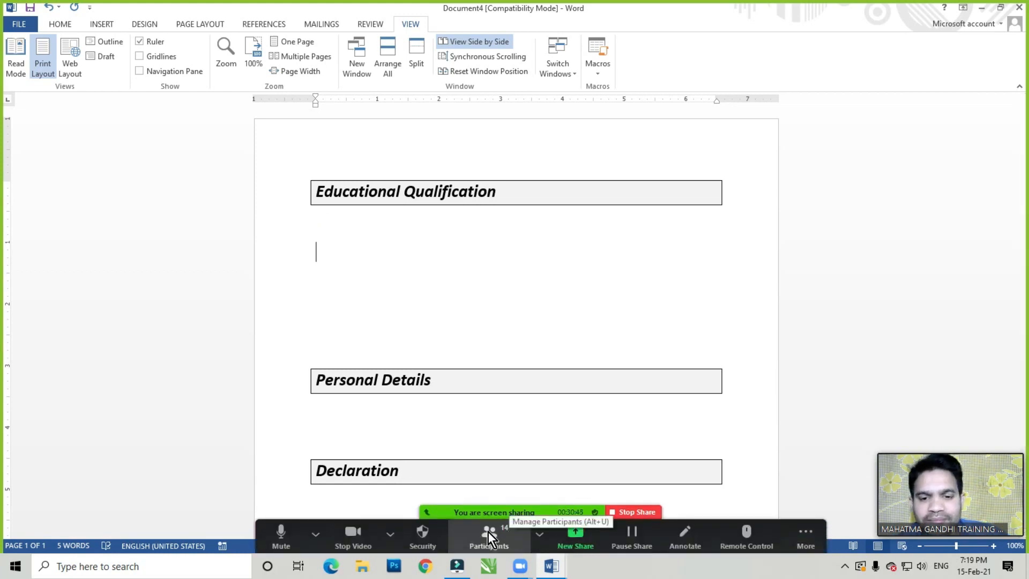
{"action": "left_click", "coordinate": [327, 257]}
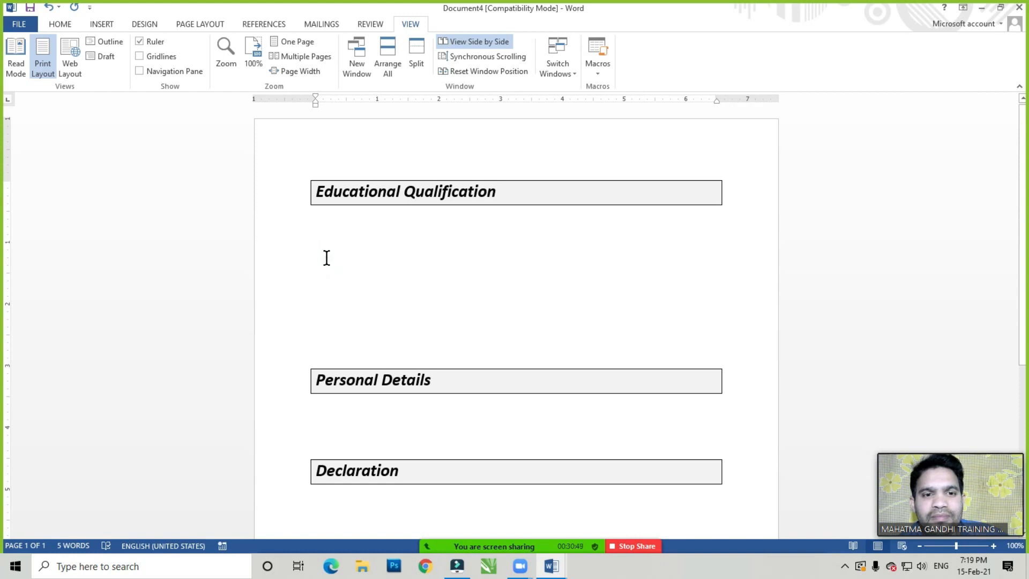
{"action": "left_click", "coordinate": [319, 257]}
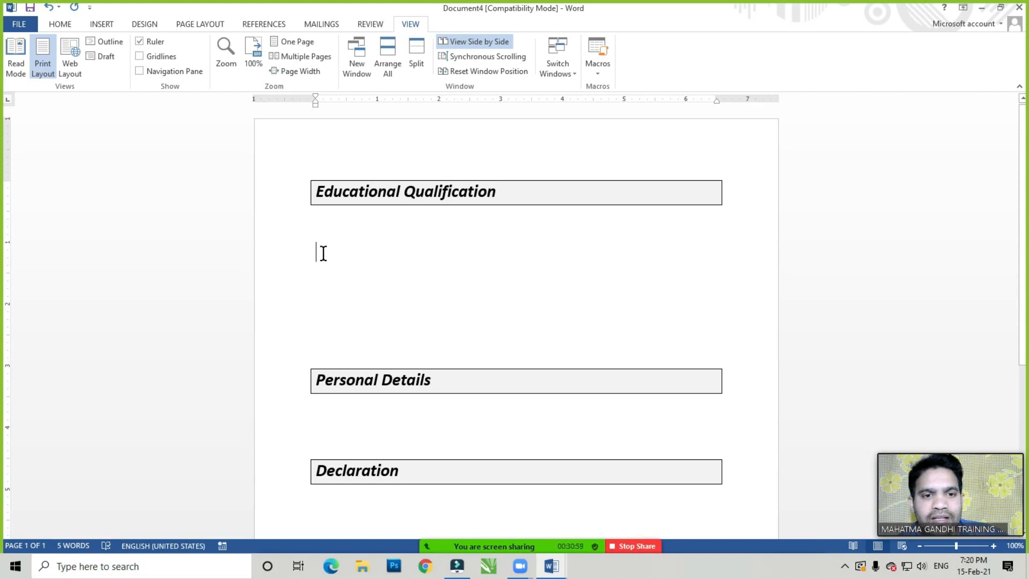
{"action": "left_click", "coordinate": [324, 253]}
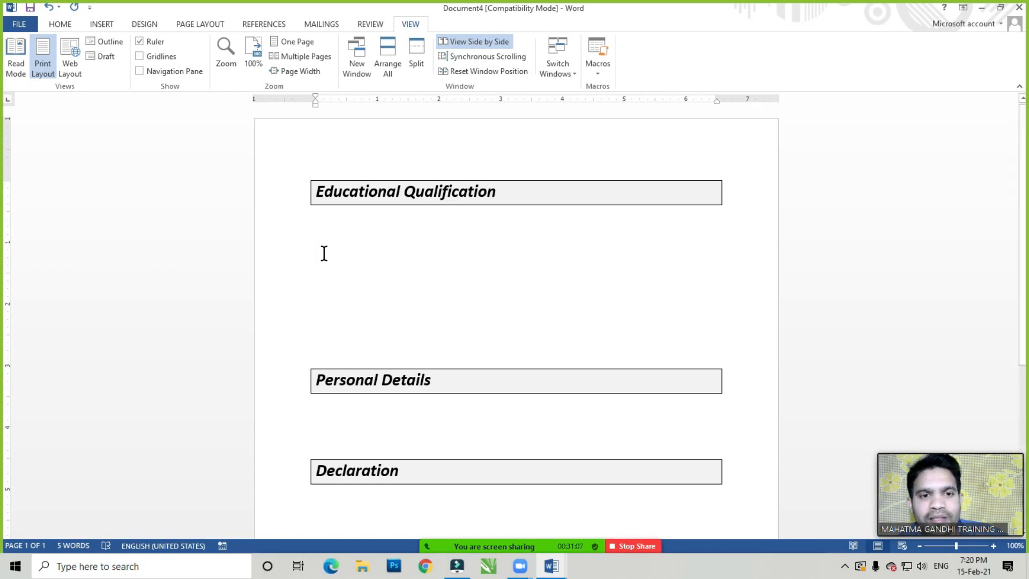
{"action": "left_click", "coordinate": [322, 253]}
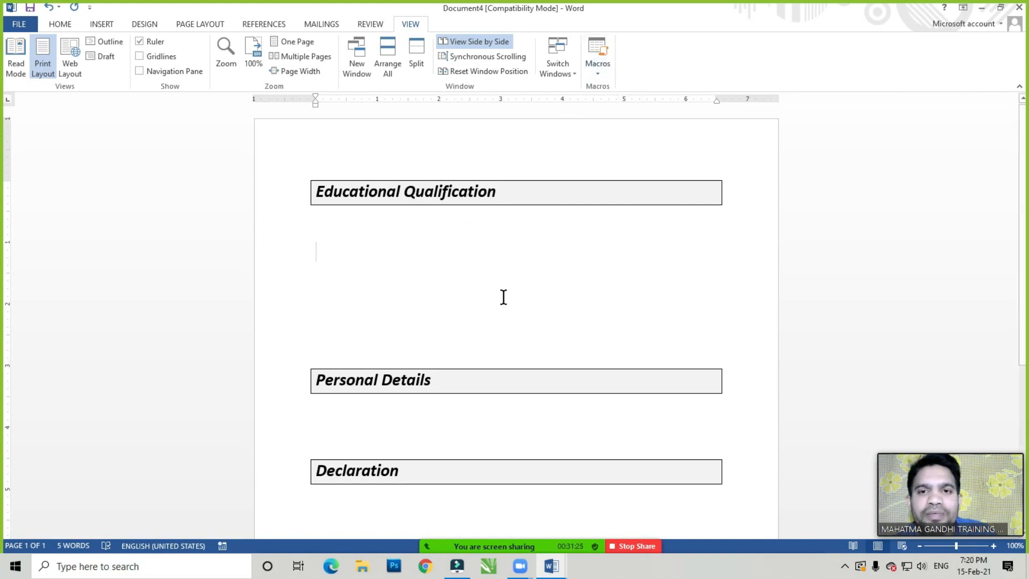
{"action": "left_click", "coordinate": [328, 249]}
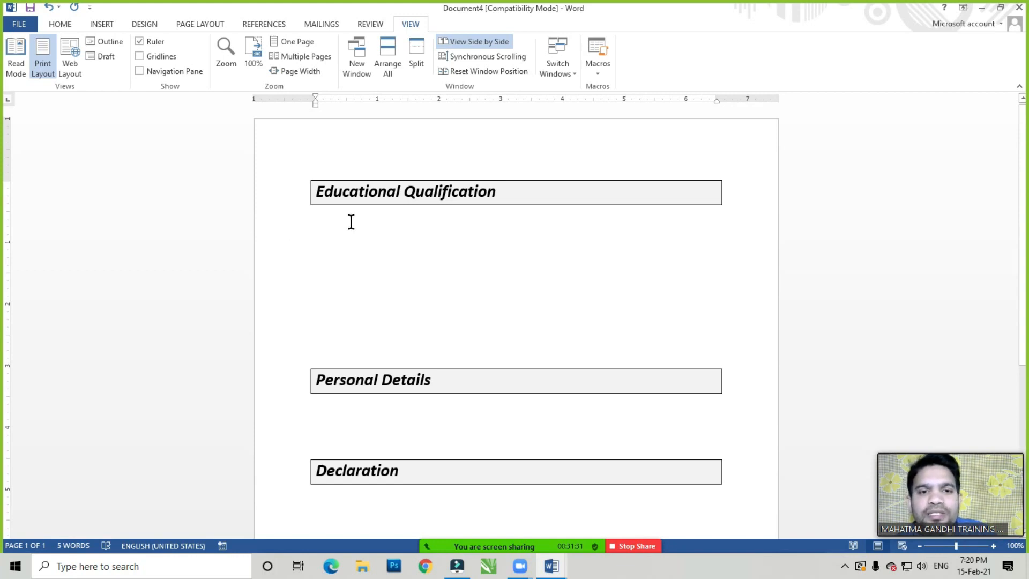
{"action": "left_click", "coordinate": [60, 24]}
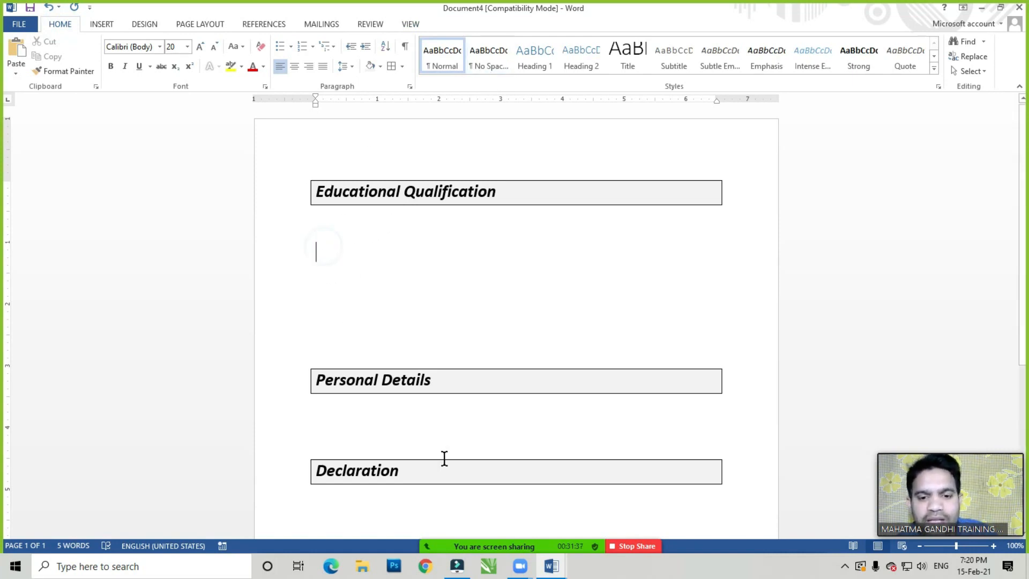
Enlarge the Zoom meeting's participants list to view everyone, close it and return to the area below "Educational Qualification"
{"action": "mouse_move", "coordinate": [496, 548]}
{"action": "left_click", "coordinate": [499, 541]}
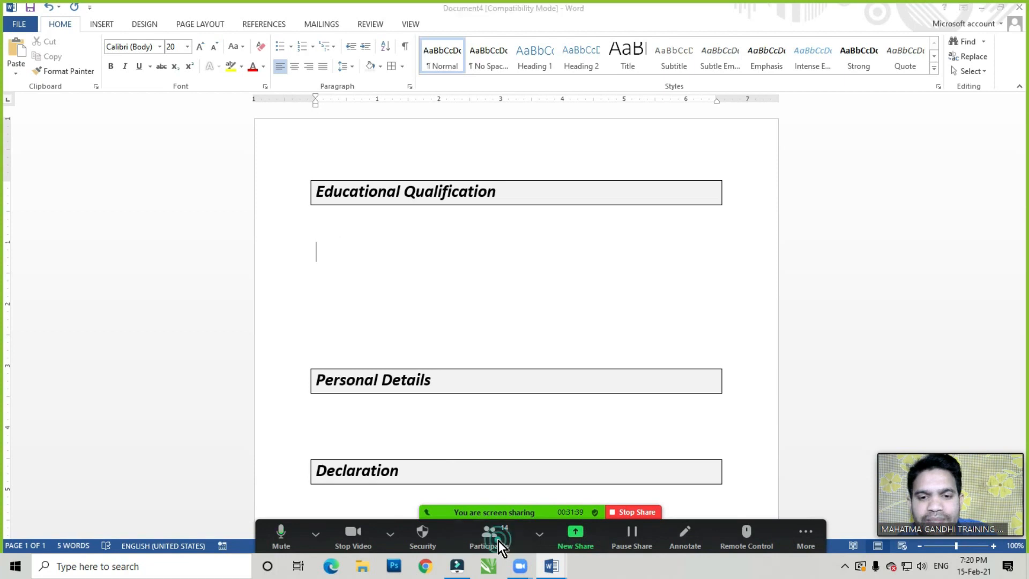
{"action": "left_click_drag", "start_coordinate": [653, 56], "coordinate": [648, 48]}
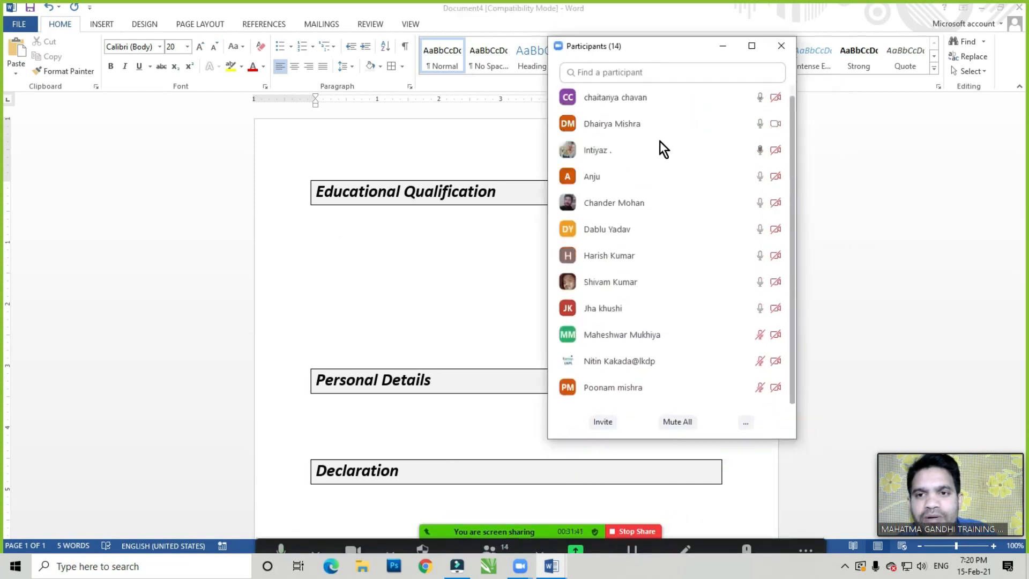
{"action": "left_click_drag", "start_coordinate": [794, 441], "coordinate": [822, 498]}
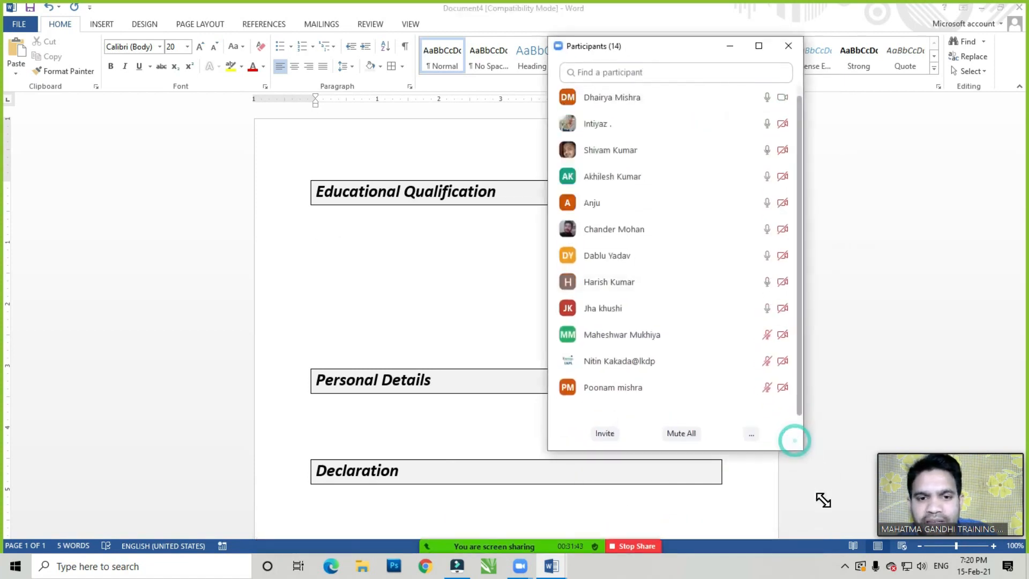
{"action": "left_click", "coordinate": [324, 278]}
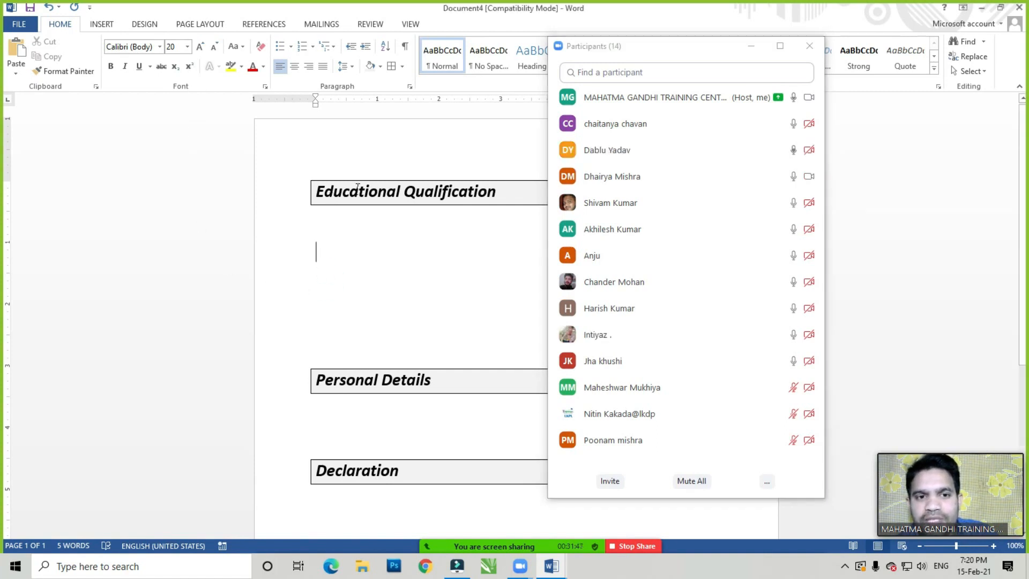
{"action": "left_click", "coordinate": [397, 194]}
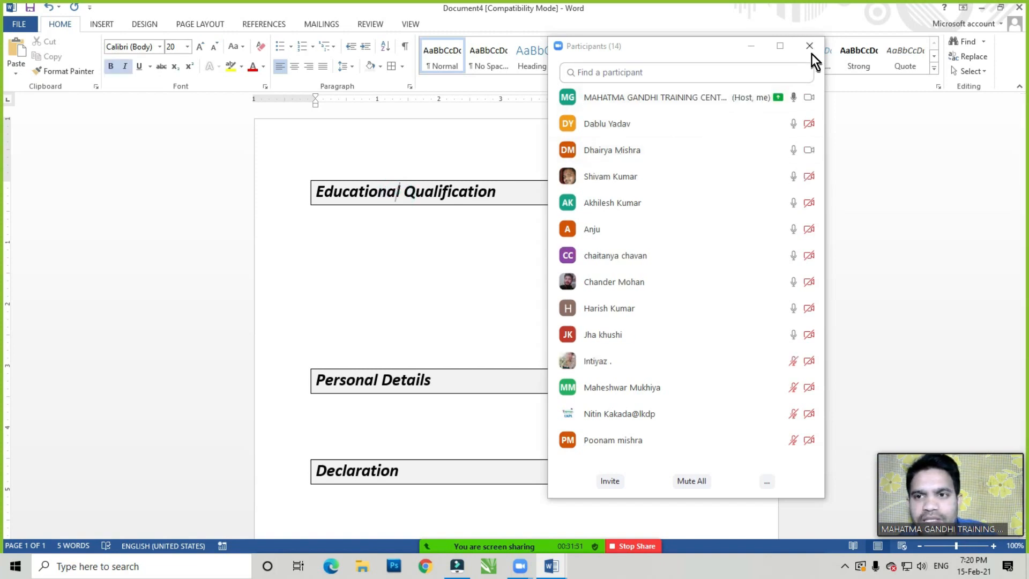
{"action": "left_click", "coordinate": [810, 47]}
{"action": "left_click", "coordinate": [335, 282]}
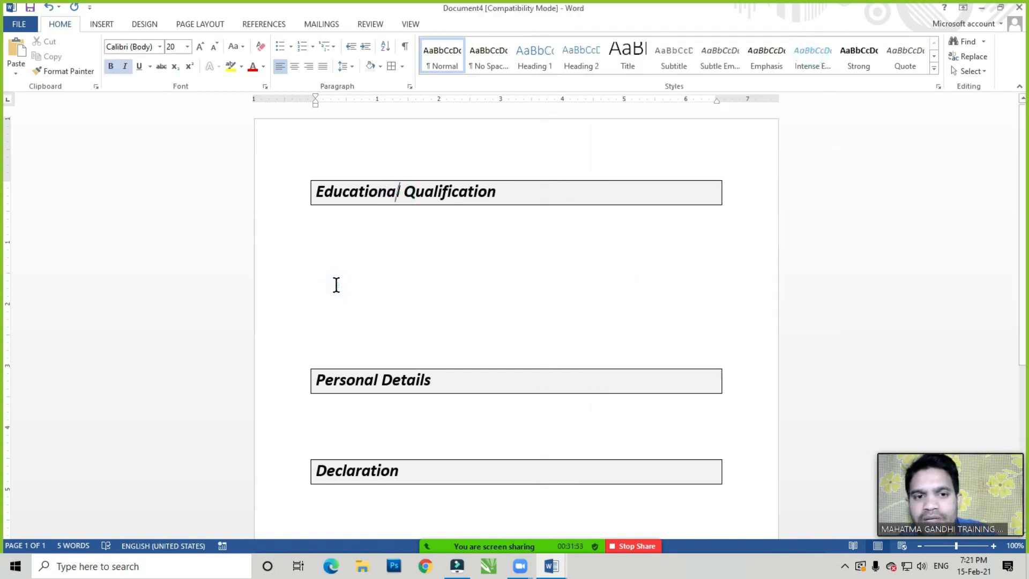
{"action": "left_click", "coordinate": [325, 261]}
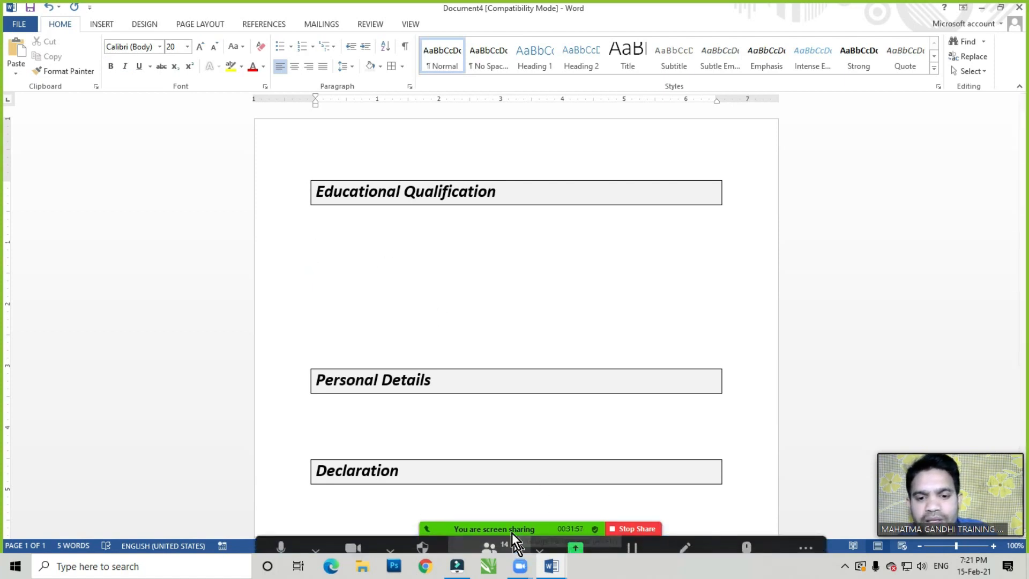
{"action": "left_click", "coordinate": [333, 266]}
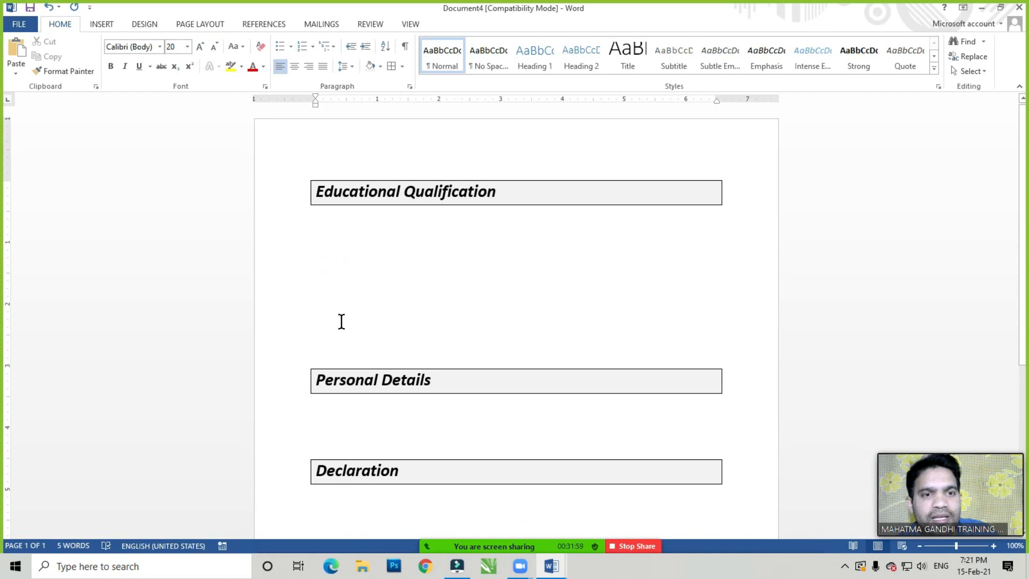
{"action": "left_click", "coordinate": [316, 249]}
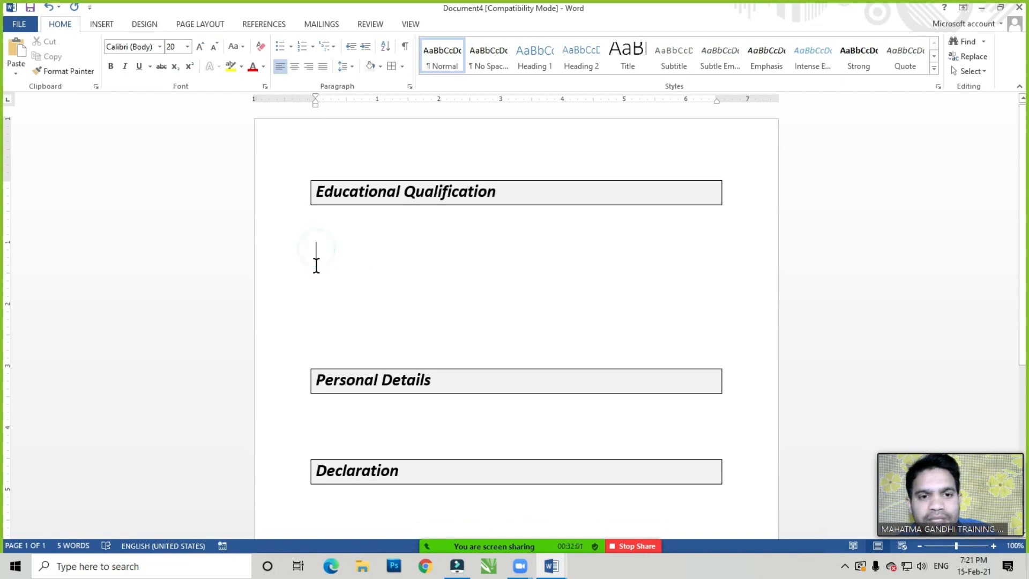
{"action": "left_click", "coordinate": [335, 237]}
{"action": "mouse_move", "coordinate": [516, 545]}
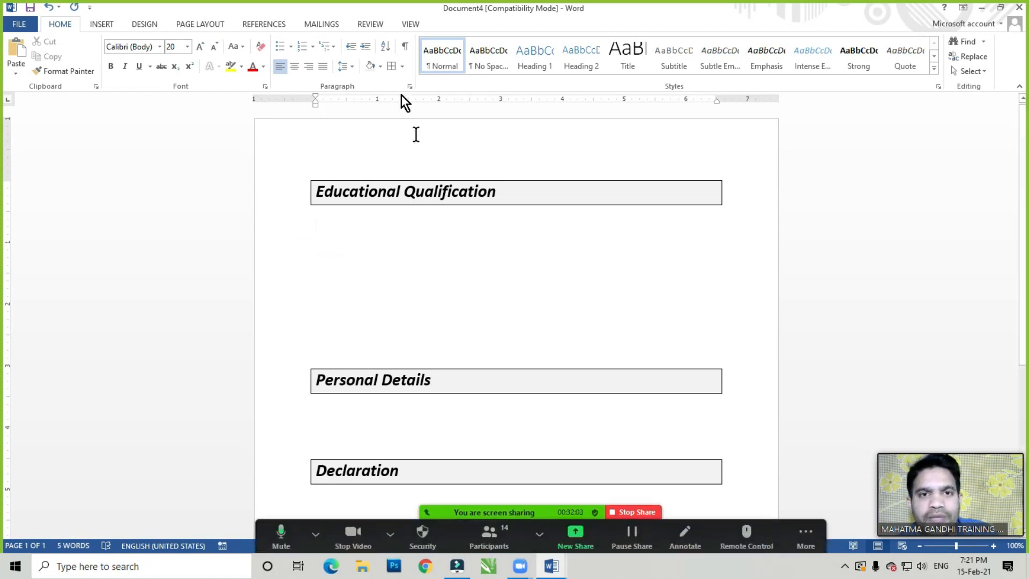
{"action": "left_click", "coordinate": [410, 25]}
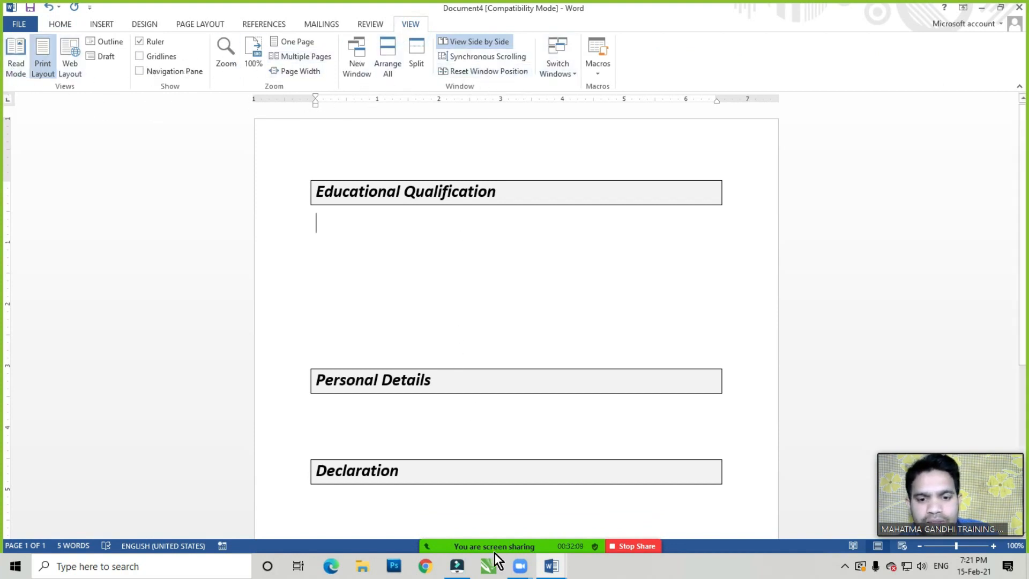
{"action": "left_click", "coordinate": [343, 233]}
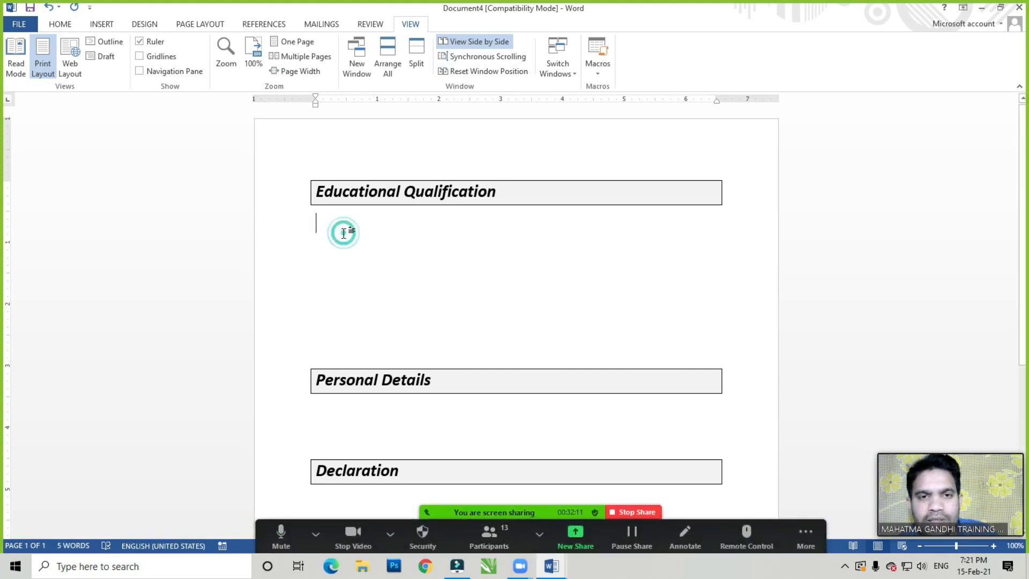
{"action": "left_click", "coordinate": [344, 232]}
{"action": "left_click", "coordinate": [344, 233]}
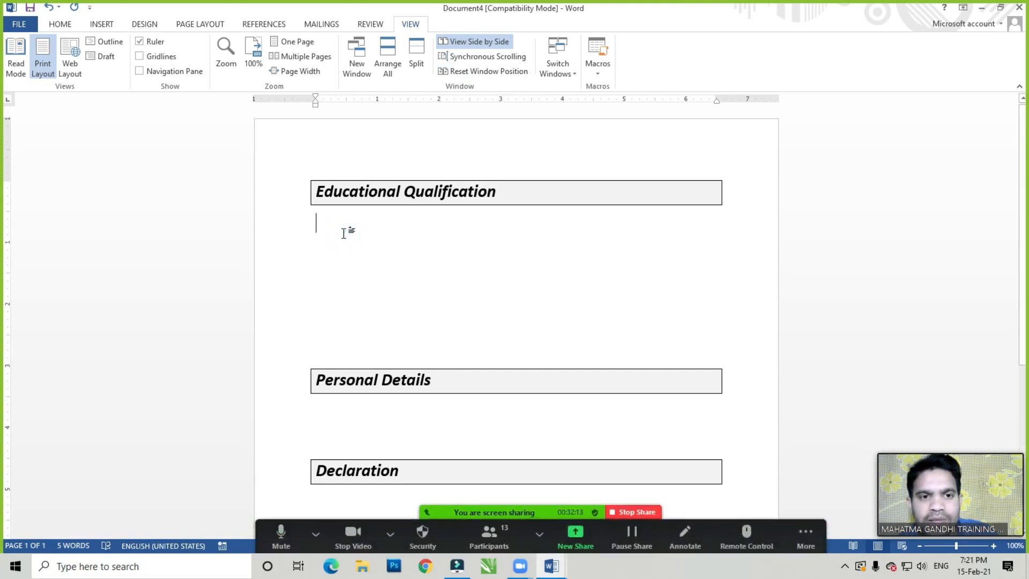
{"action": "left_click", "coordinate": [60, 24]}
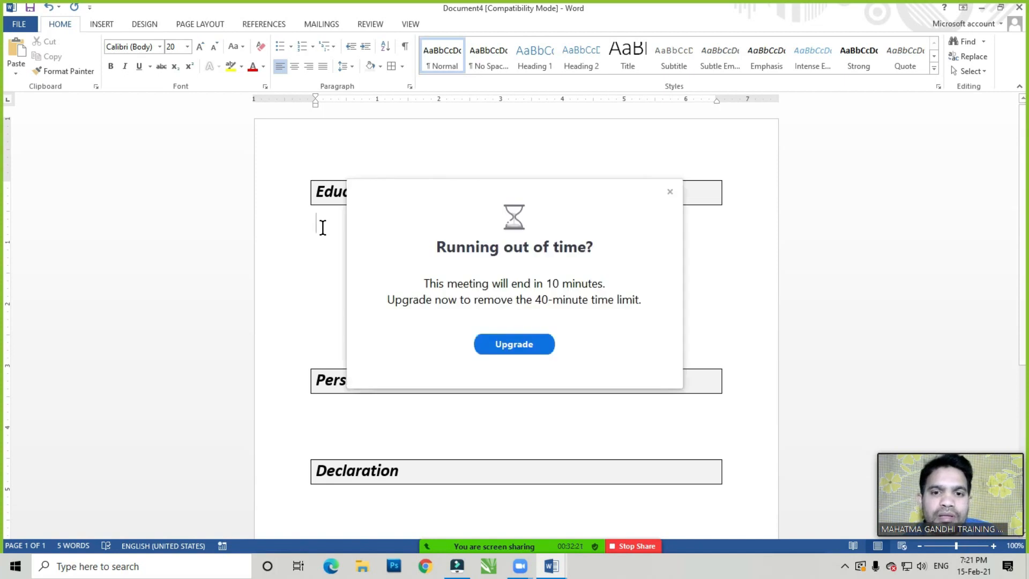
Dismiss the Zoom time-limit notice and place the insertion point on the first line below "Educational Qualification"
{"action": "left_click", "coordinate": [670, 192]}
{"action": "left_click", "coordinate": [333, 223]}
{"action": "left_click", "coordinate": [333, 223]}
{"action": "left_click", "coordinate": [335, 226]}
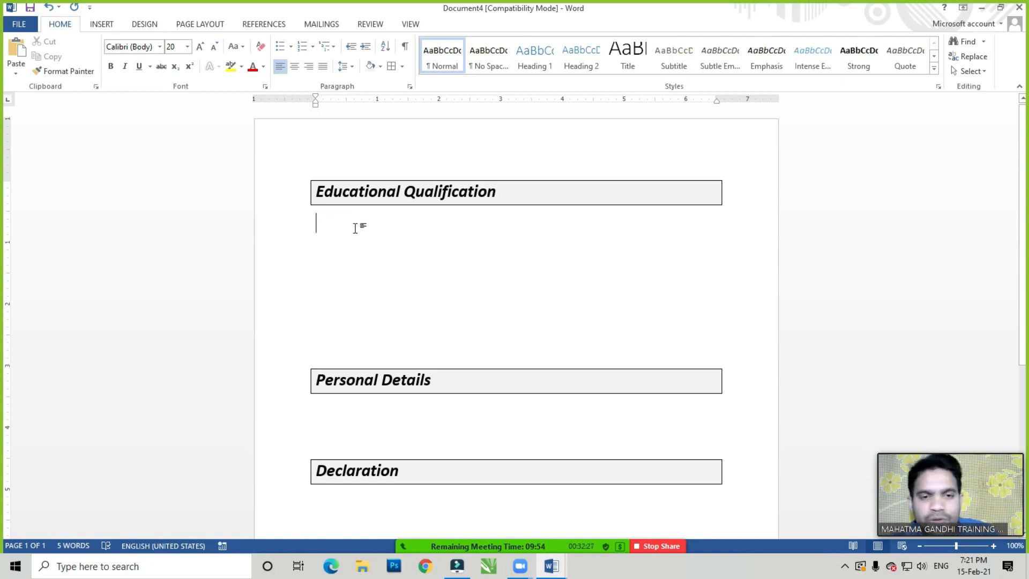
{"action": "left_click", "coordinate": [357, 228]}
{"action": "left_click", "coordinate": [320, 232]}
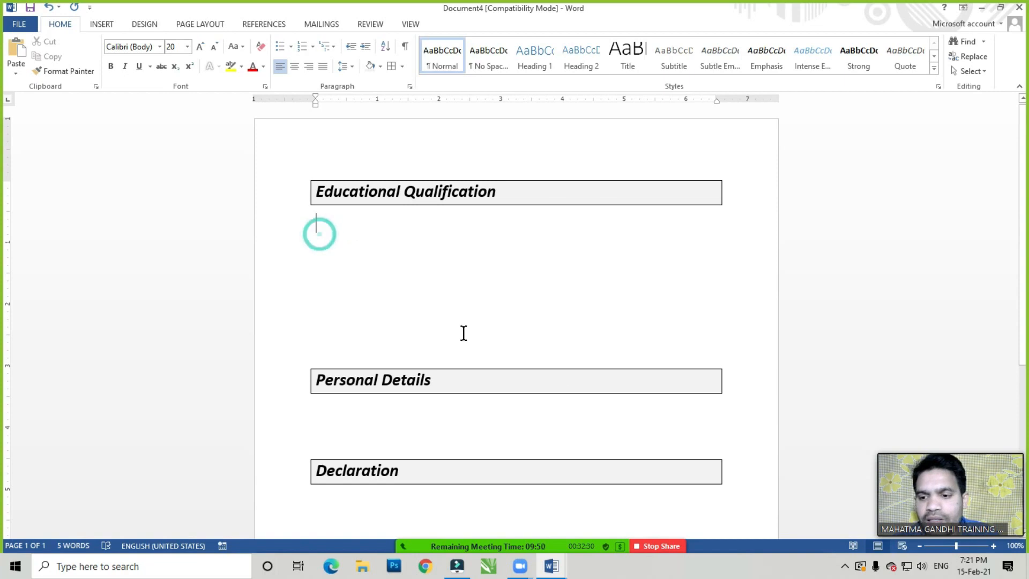
Switch the input language to Hindi, enter "पुपरक" below the "Educational Qualification" heading and dismiss the missing proofing tools notice
{"action": "left_click", "coordinate": [845, 569]}
{"action": "left_click", "coordinate": [376, 291]}
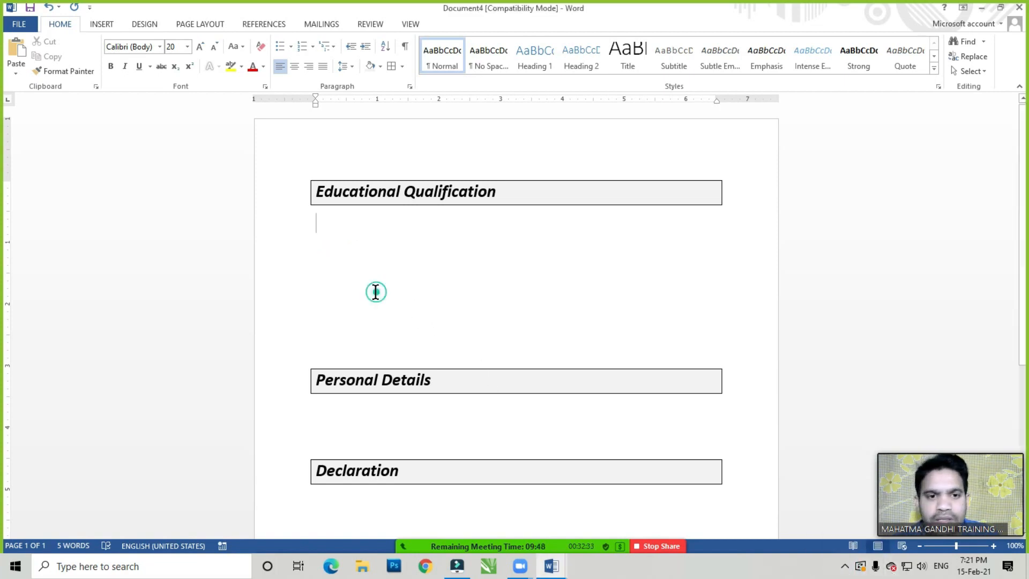
{"action": "key", "text": "alt+shift"}
{"action": "type", "text": "पुपरक"}
{"action": "left_click_drag", "start_coordinate": [294, 223], "coordinate": [395, 253]}
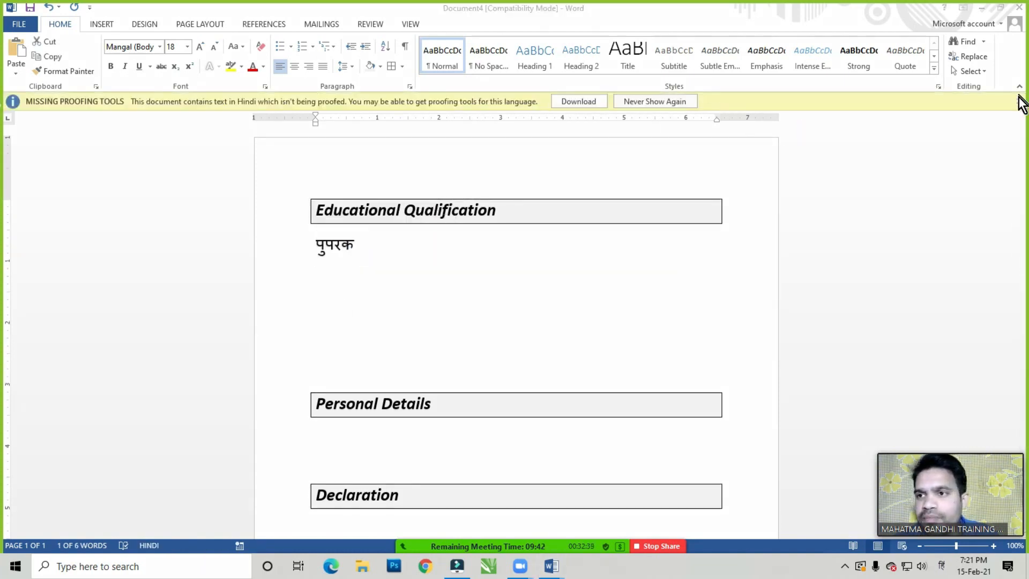
{"action": "left_click", "coordinate": [1019, 102]}
Delete the Hindi word below the "Educational Qualification" heading
{"action": "left_click", "coordinate": [370, 247]}
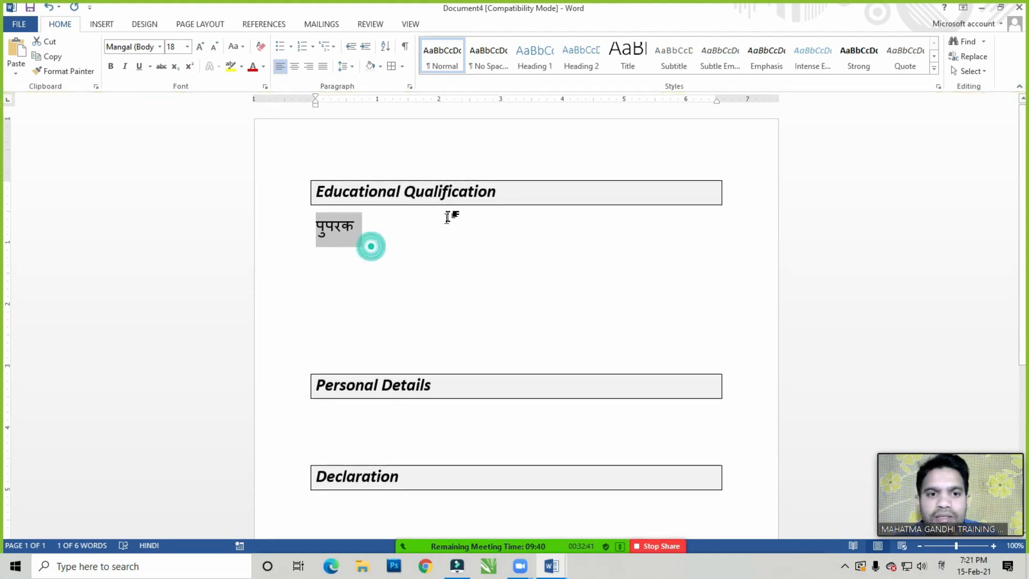
{"action": "key", "text": "Home"}
{"action": "key", "text": "shift+End"}
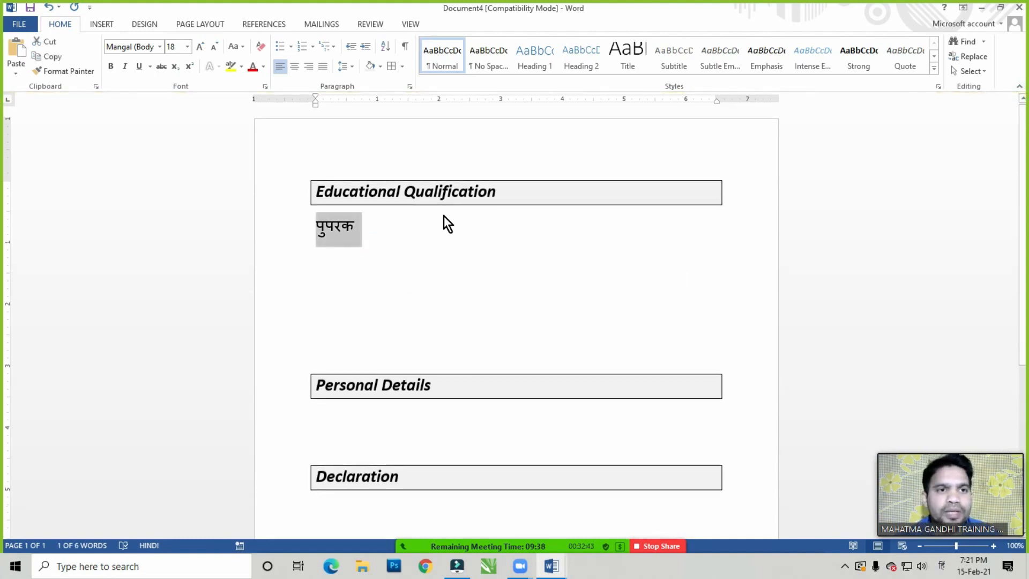
{"action": "key", "text": "BackSpace"}
Enter the Hindi text "णदसज" two lines further down as a trial and remove it
{"action": "key", "text": "Return"}
{"action": "key", "text": "Return"}
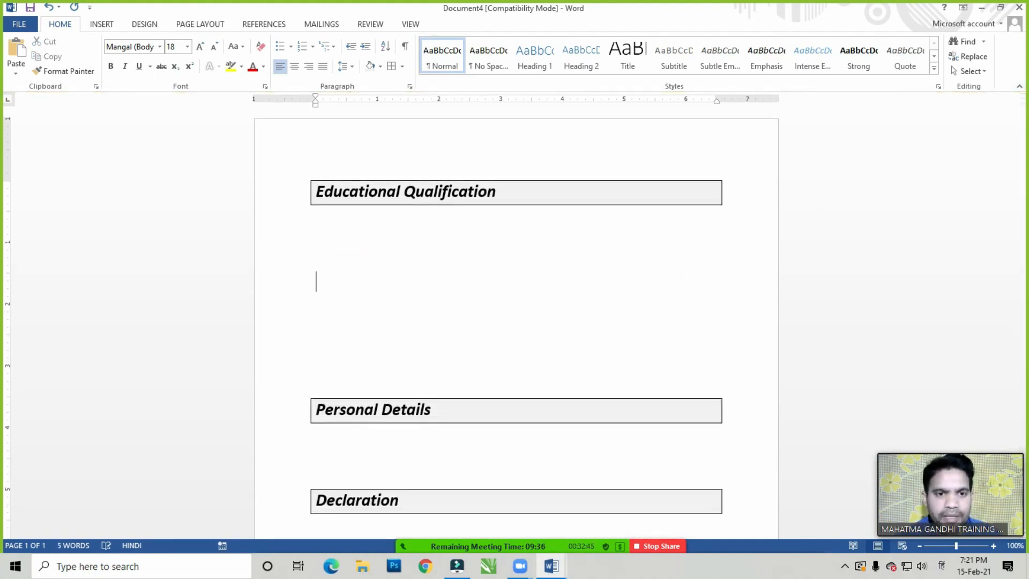
{"action": "type", "text": "णदसज"}
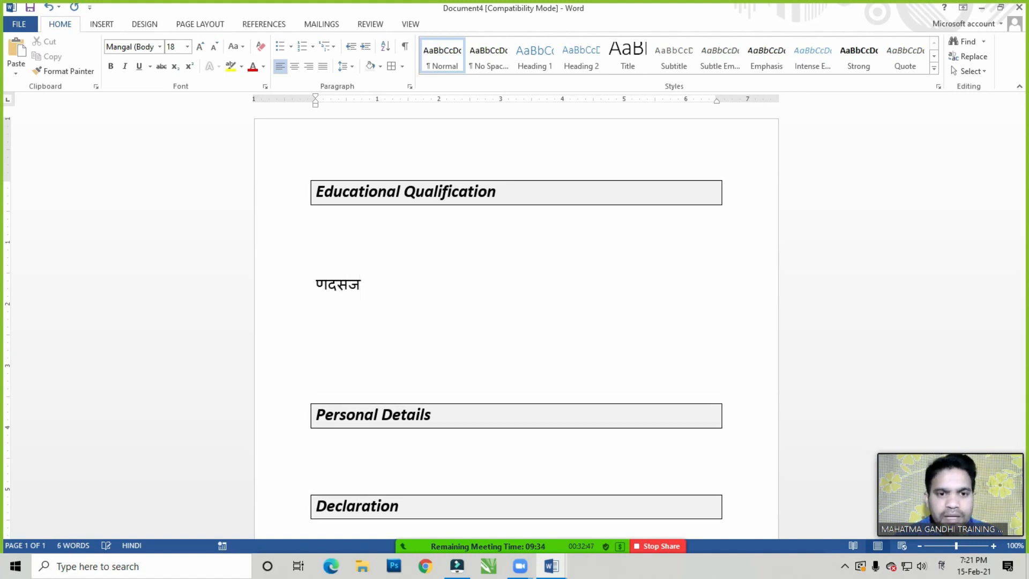
{"action": "key", "text": "shift+Home"}
{"action": "key", "text": "BackSpace"}
{"action": "key", "text": "BackSpace"}
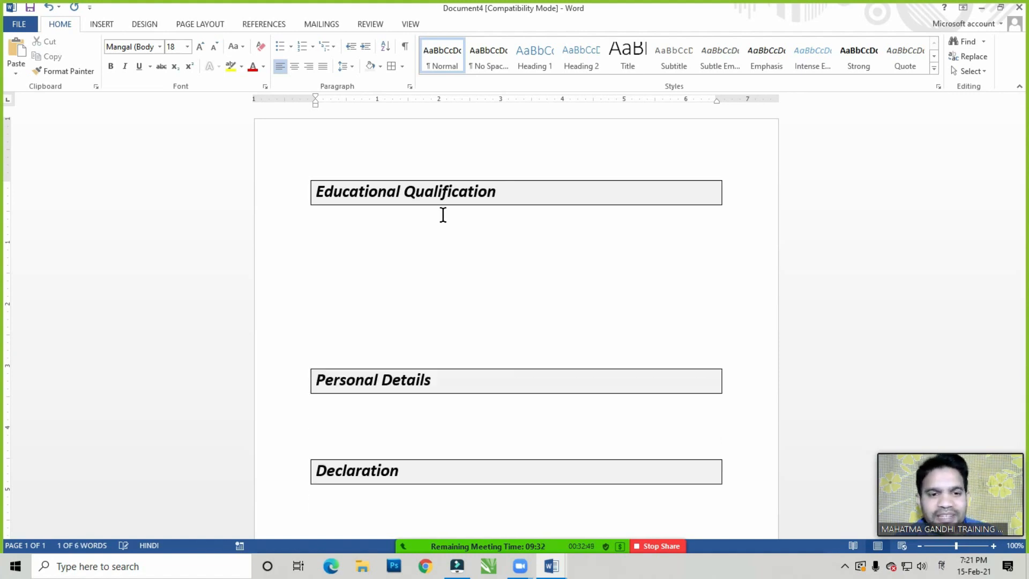
Enter "Computer" in English followed by "रकरकरकबहबह" in Hindi on the third line below "Educational Qualification", switching the input language between them
{"action": "key", "text": "alt+shift"}
{"action": "type", "text": "cOMPUTER"}
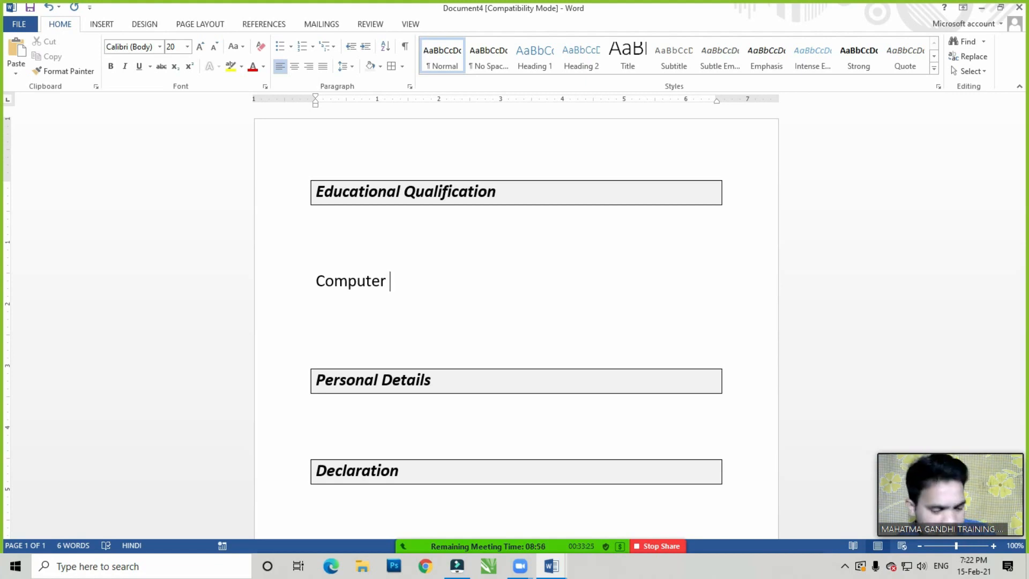
{"action": "key", "text": "alt"}
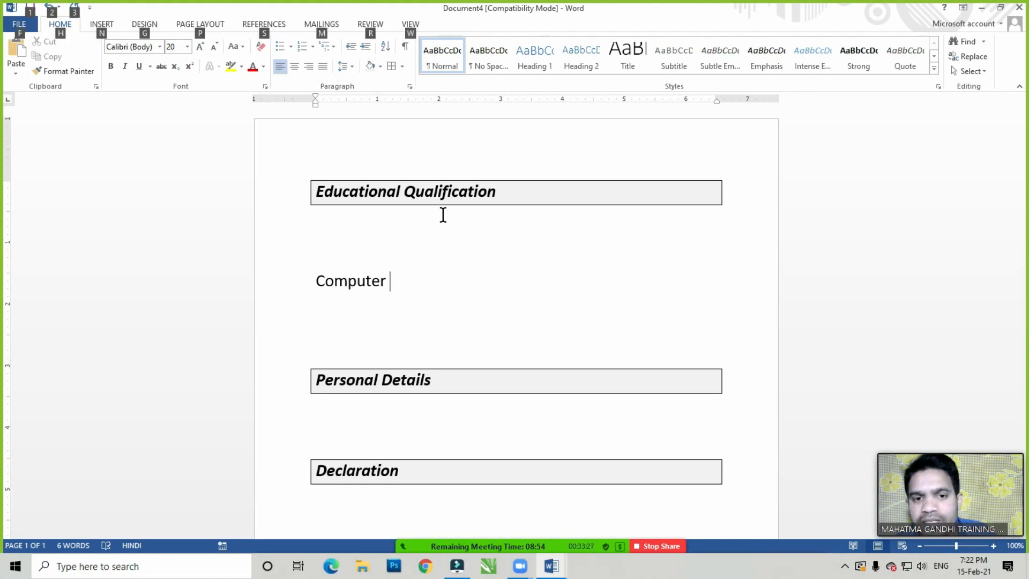
{"action": "key", "text": "alt+shift"}
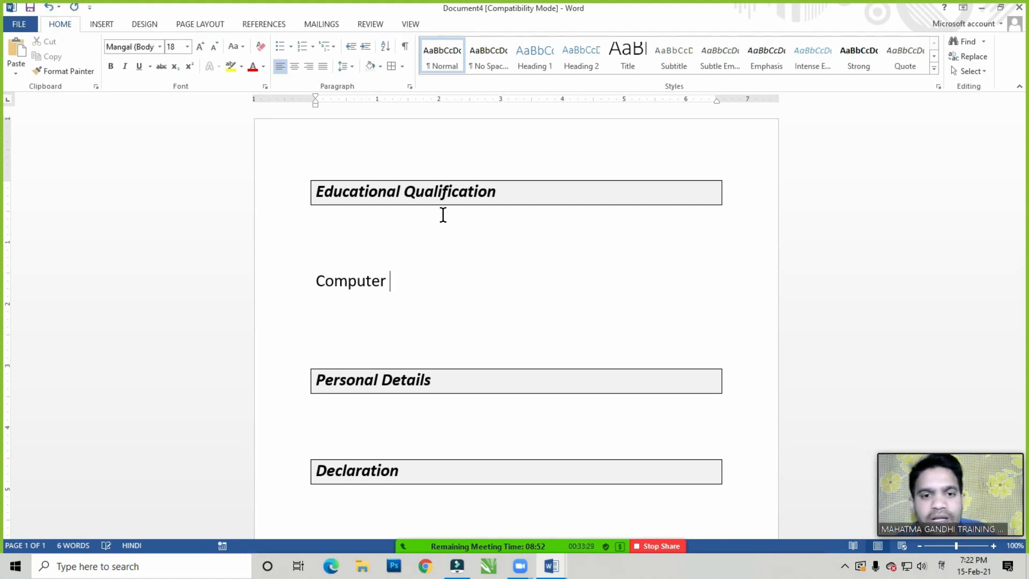
{"action": "type", "text": "रकरकरकबहबह"}
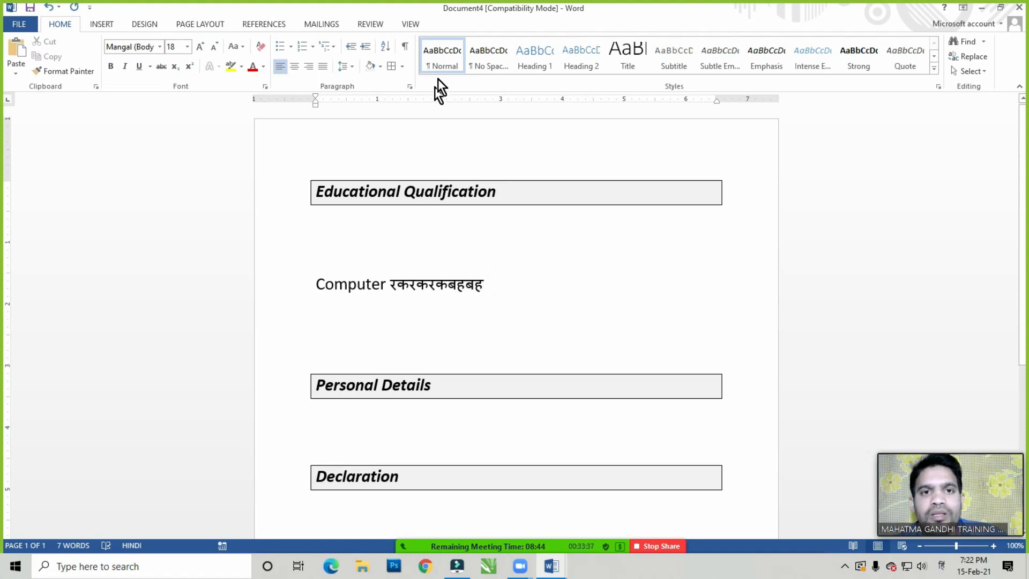
Place the insertion point directly below the "Educational Qualification" heading and open the Zoom meeting's participants list
{"action": "left_click", "coordinate": [412, 25]}
{"action": "left_click", "coordinate": [428, 228]}
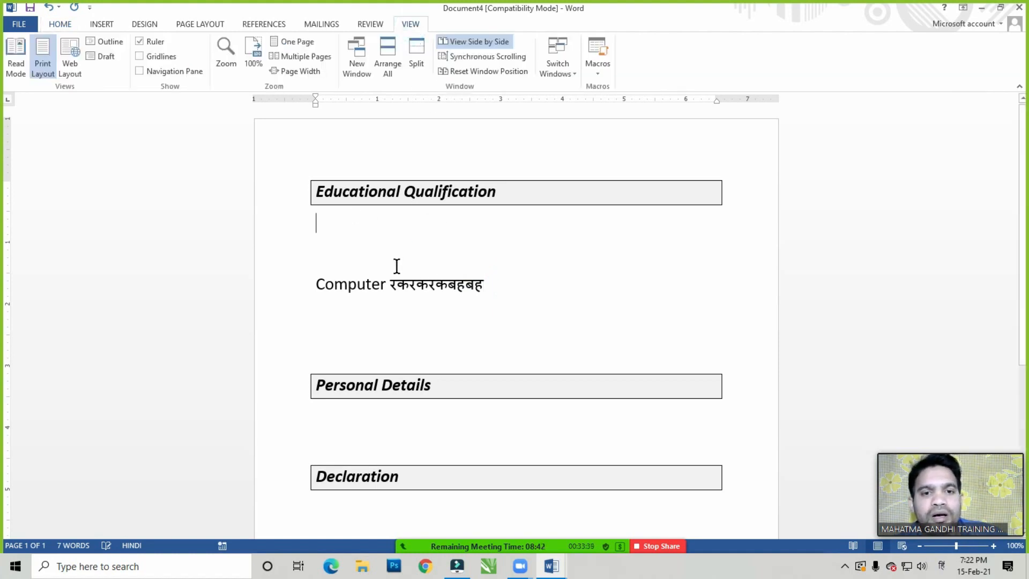
{"action": "mouse_move", "coordinate": [448, 533]}
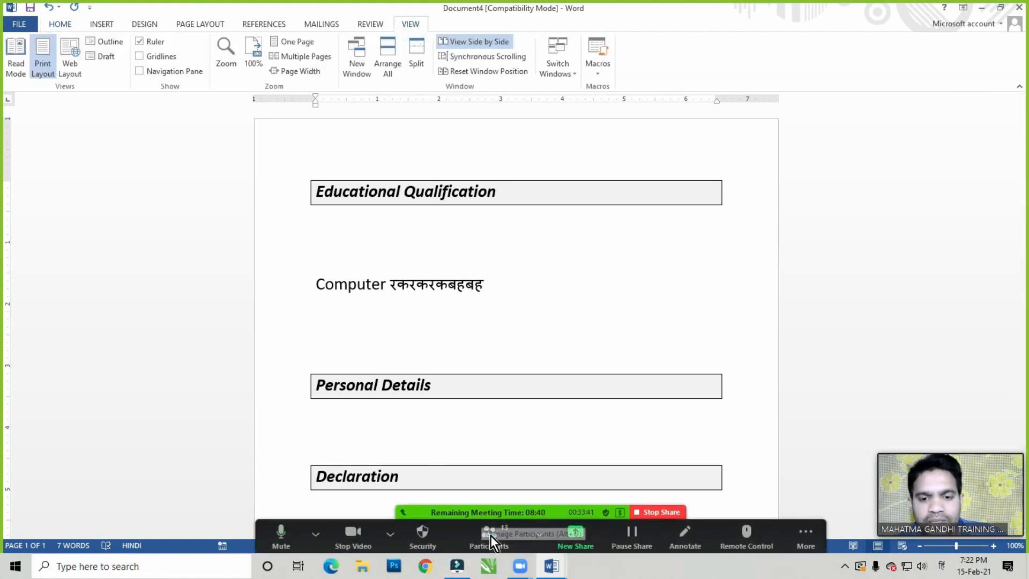
{"action": "left_click", "coordinate": [490, 536]}
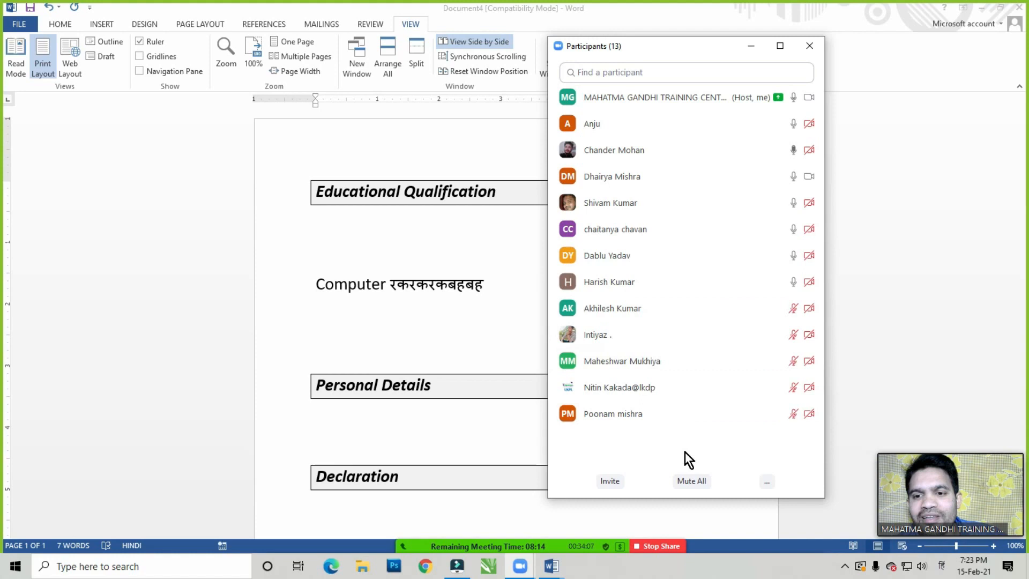
Close the Zoom participants list and place the insertion point directly below the "Educational Qualification" heading
{"action": "left_click_drag", "start_coordinate": [694, 46], "coordinate": [776, 44]}
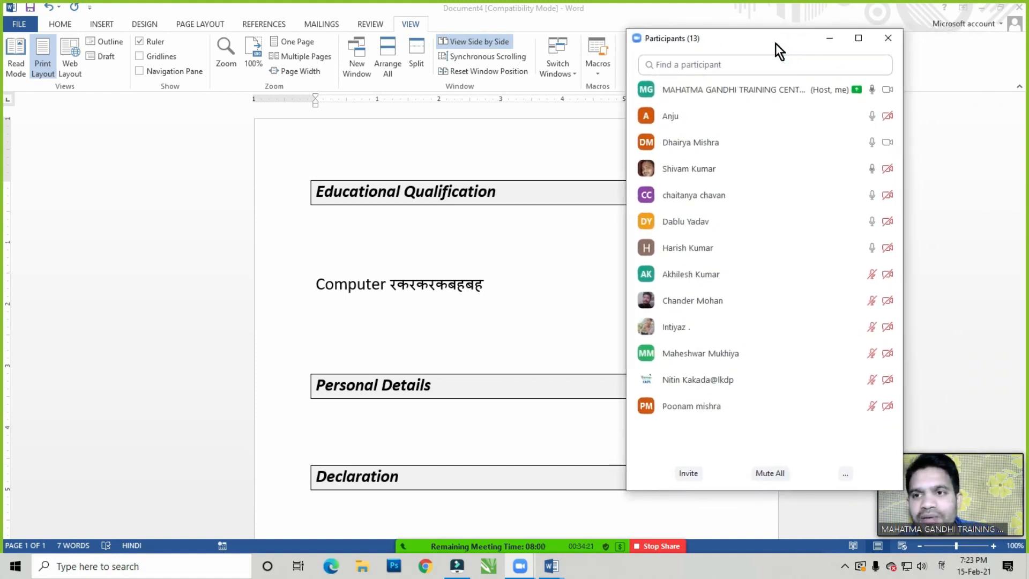
{"action": "left_click", "coordinate": [888, 37]}
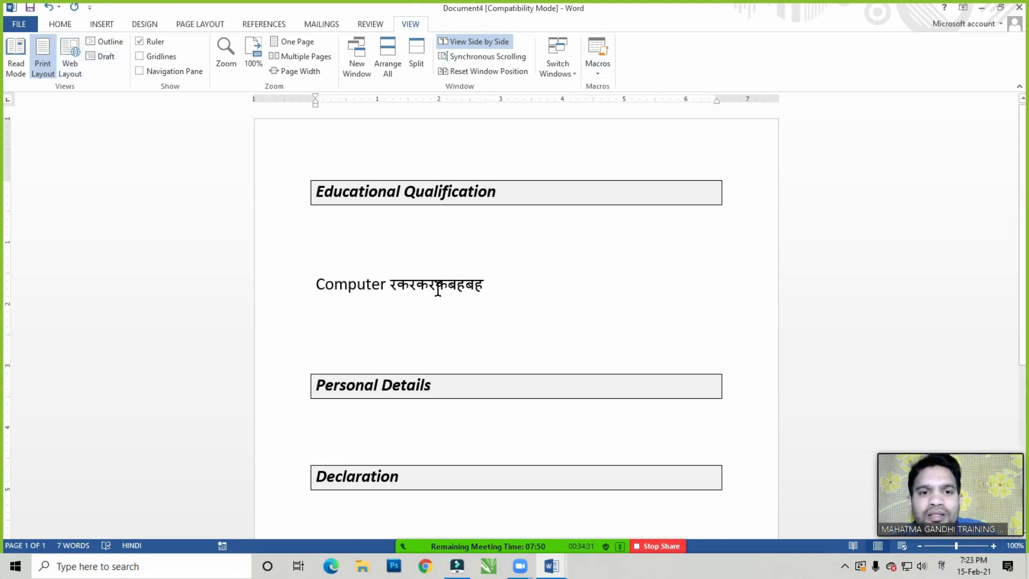
{"action": "left_click", "coordinate": [348, 233]}
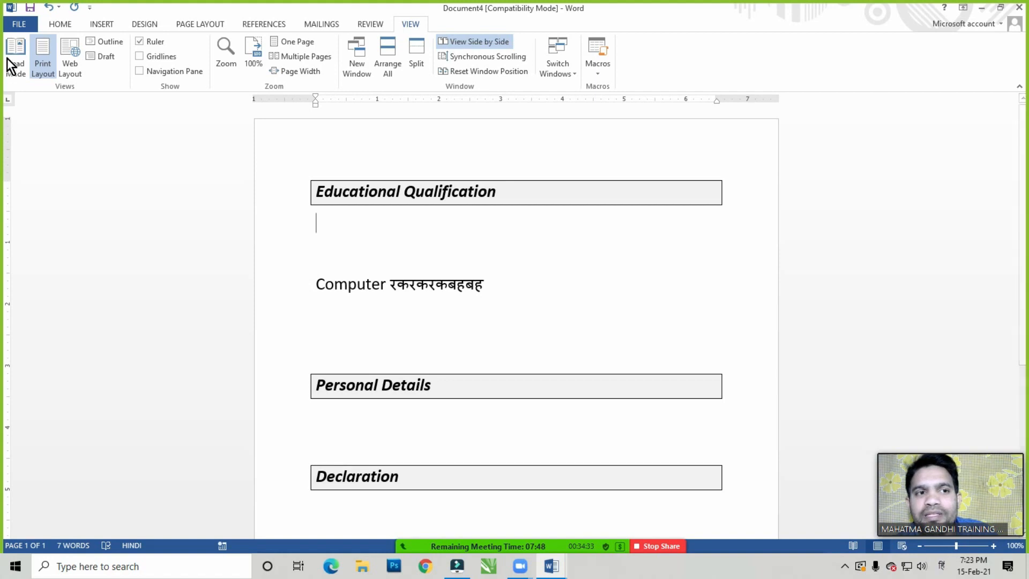
{"action": "left_click", "coordinate": [646, 67]}
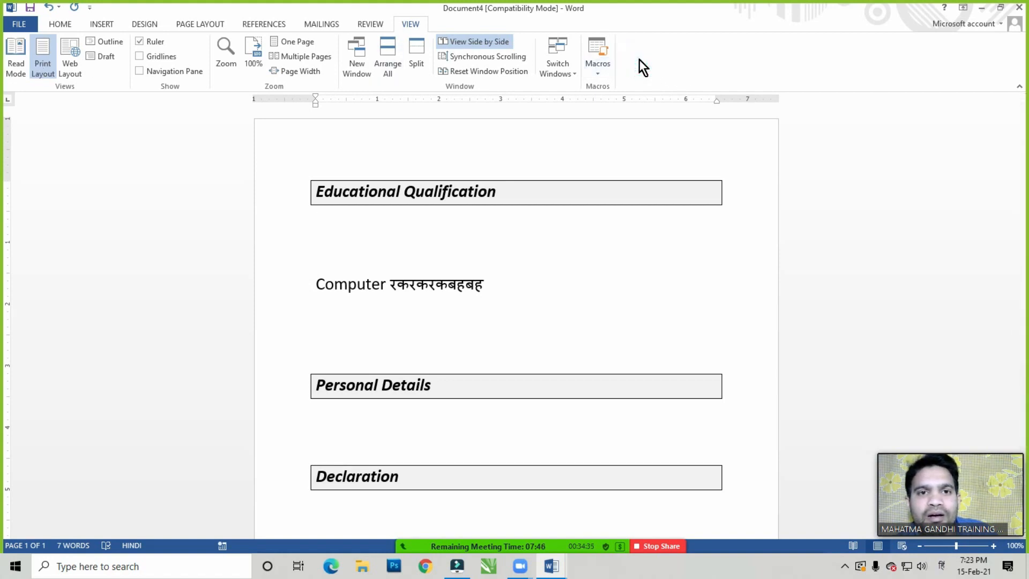
{"action": "left_click", "coordinate": [638, 58]}
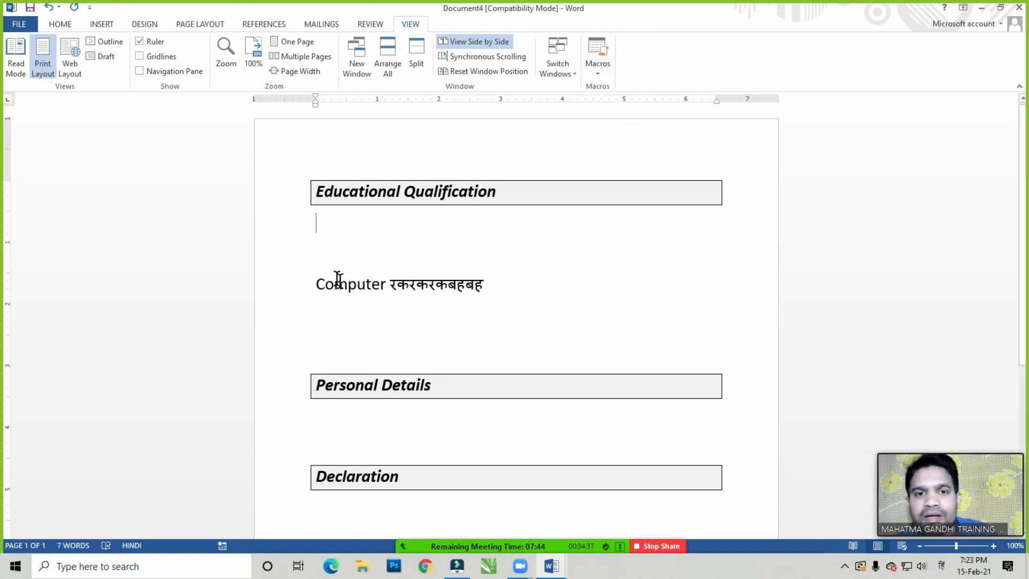
{"action": "left_click", "coordinate": [325, 230]}
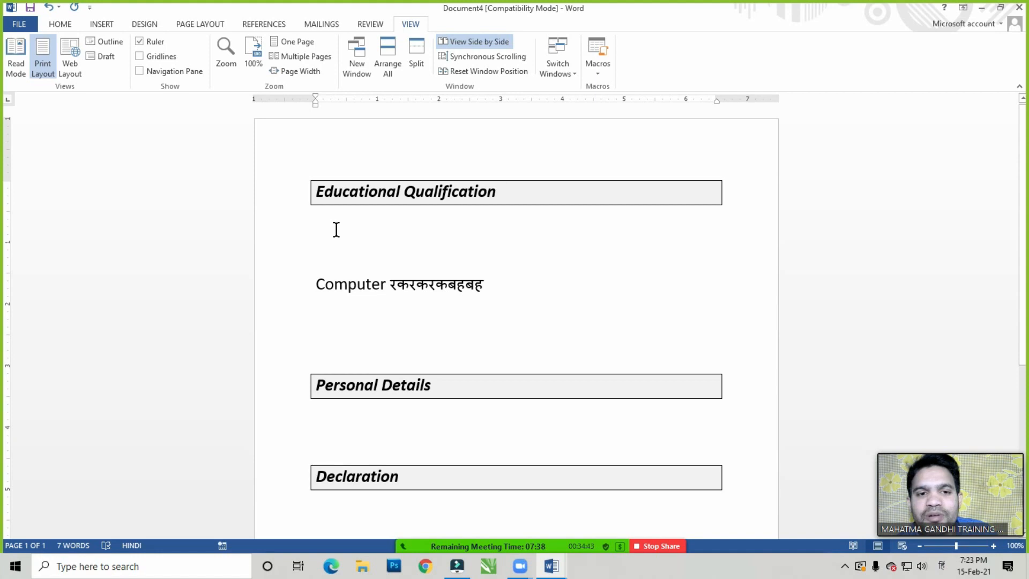
{"action": "left_click", "coordinate": [332, 226]}
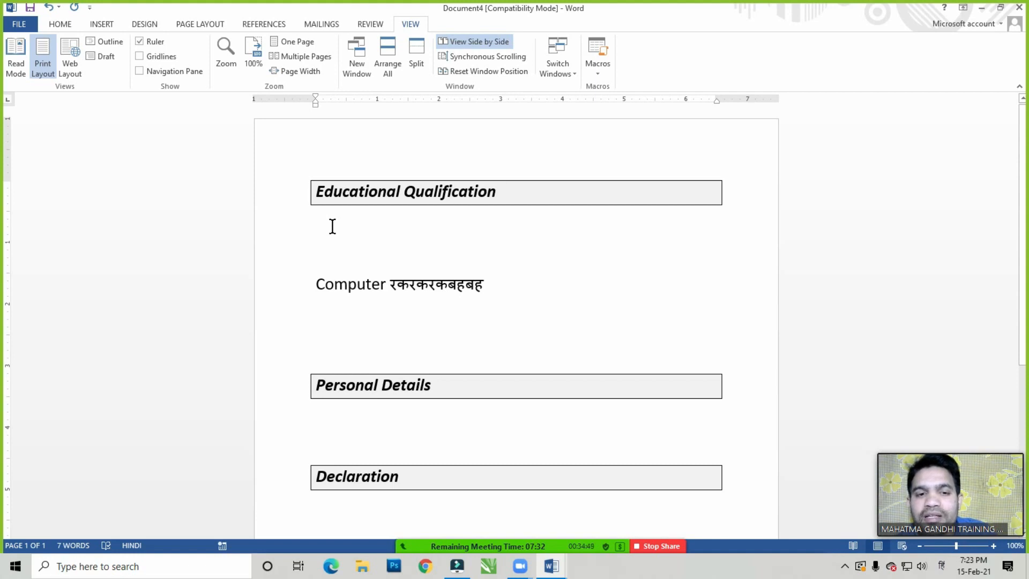
{"action": "left_click", "coordinate": [332, 222]}
{"action": "left_click", "coordinate": [320, 222]}
{"action": "left_click", "coordinate": [319, 223]}
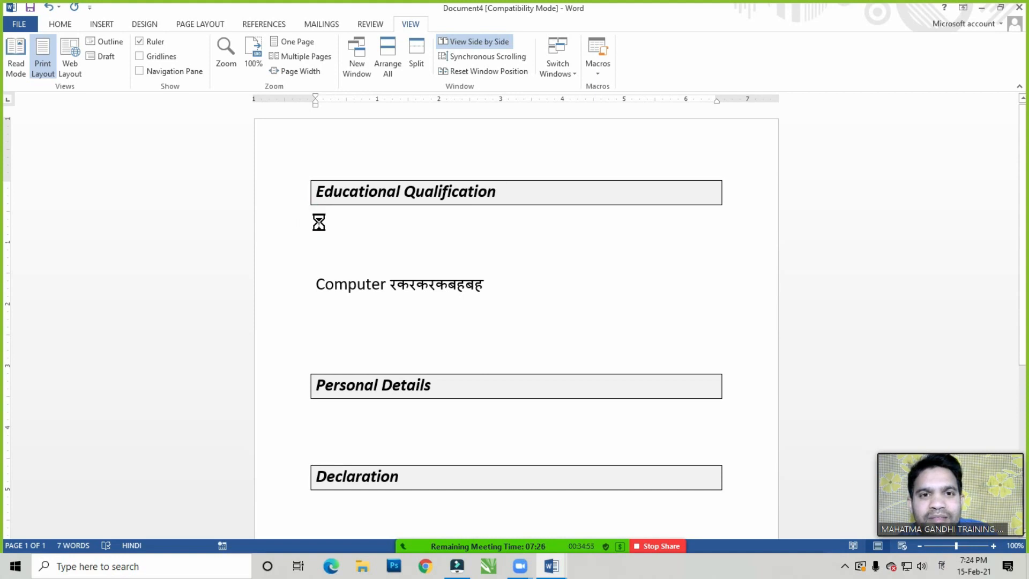
{"action": "left_click", "coordinate": [325, 222]}
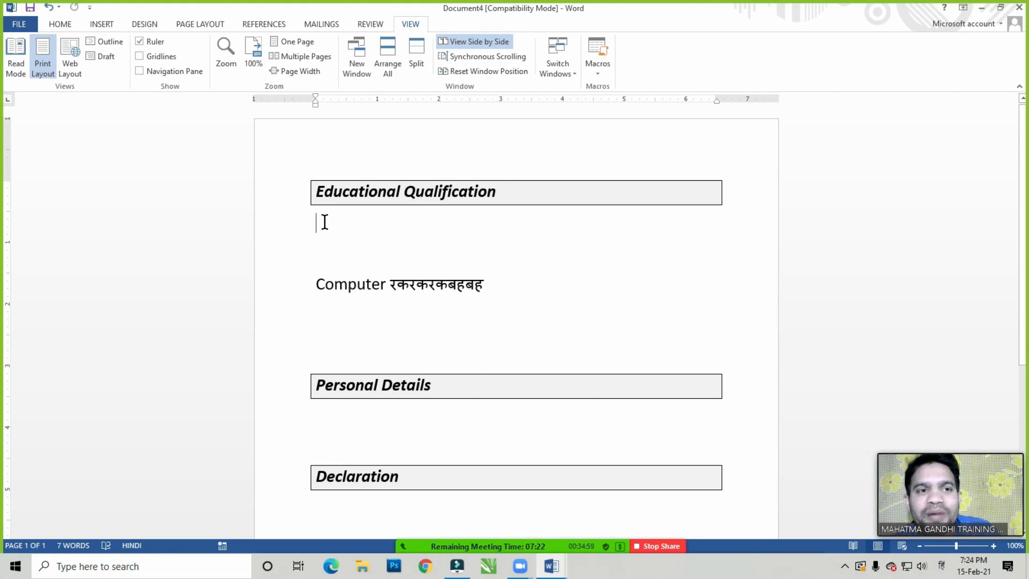
{"action": "left_click", "coordinate": [326, 221]}
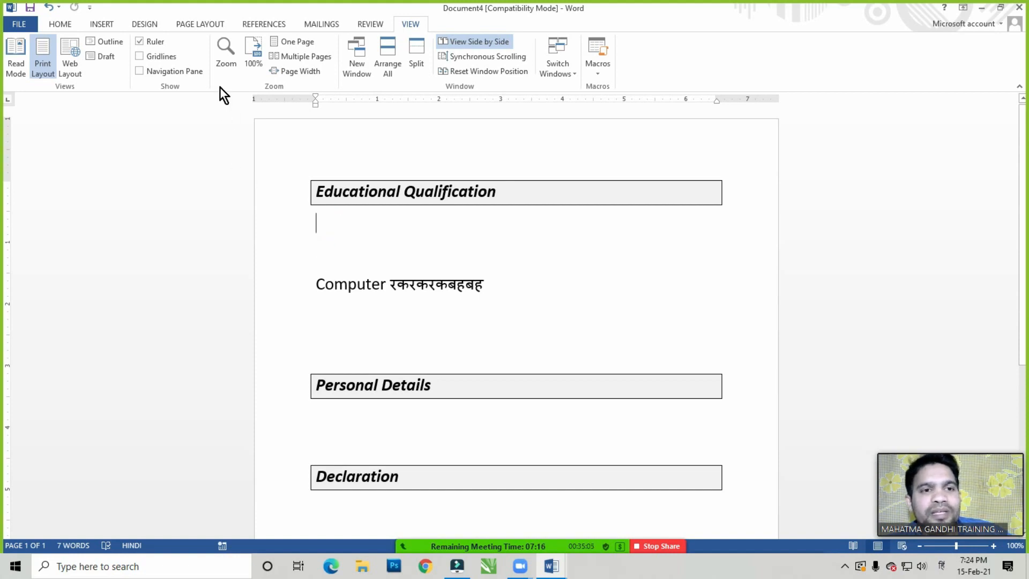
Show the Navigation pane with the document's page thumbnails
{"action": "left_click", "coordinate": [183, 75]}
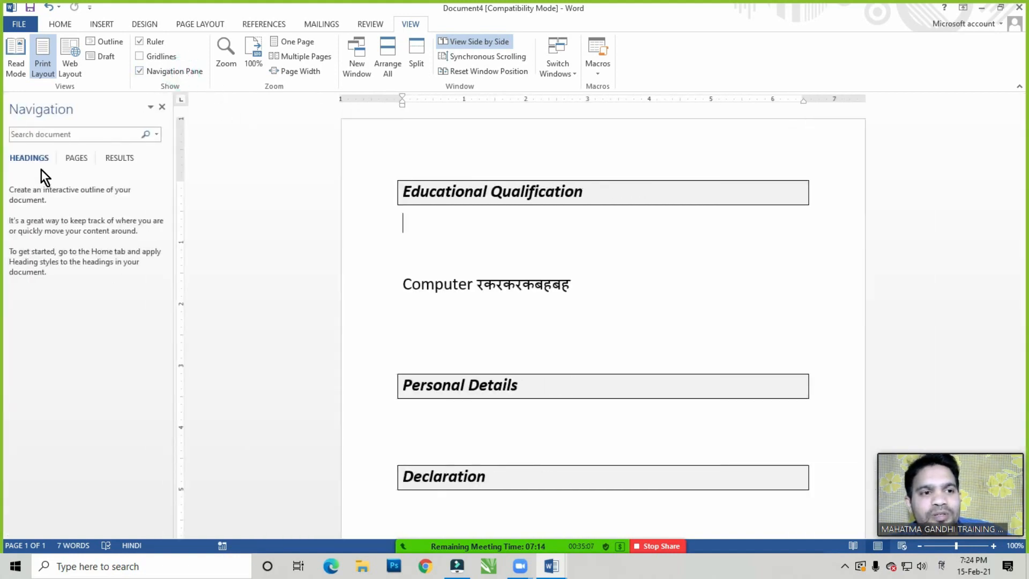
{"action": "left_click", "coordinate": [78, 159]}
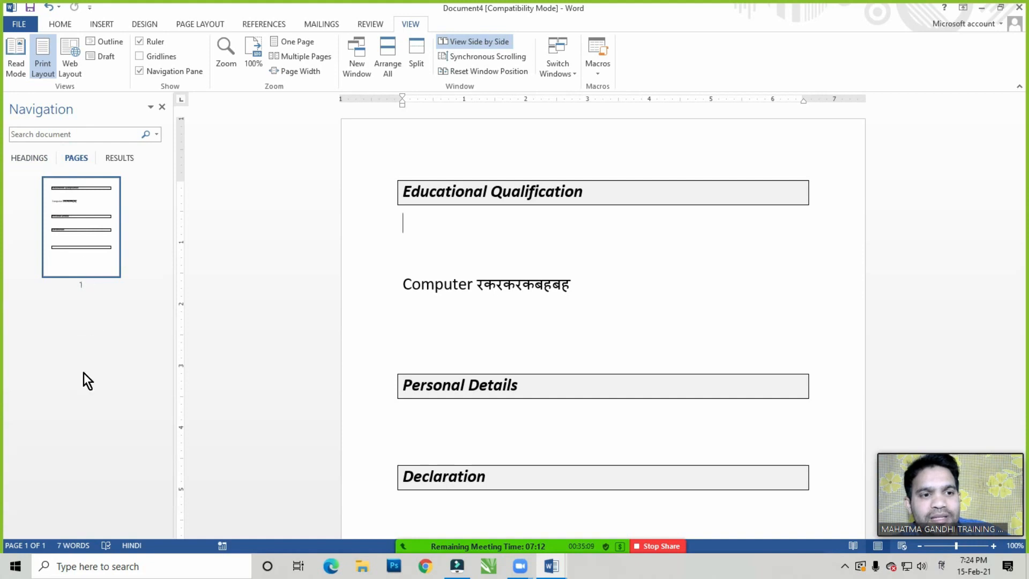
Add blank lines below the empty bordered box under "Declaration" until the document extends onto a second page
{"action": "scroll", "coordinate": [470, 344], "scroll_direction": "down", "scroll_amount": 5}
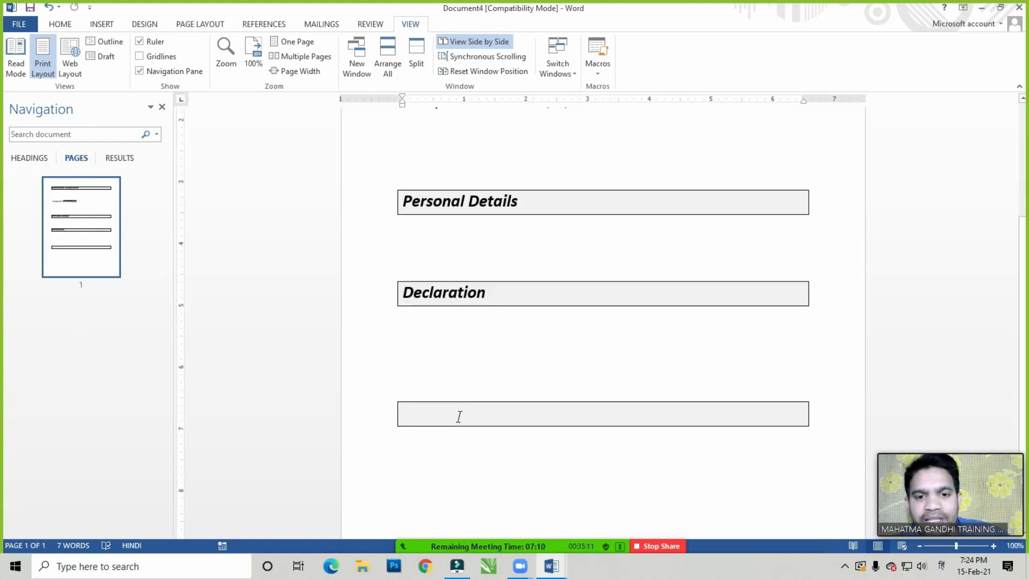
{"action": "double_click", "coordinate": [443, 400]}
{"action": "key", "text": "Return"}
{"action": "key", "text": "Return"}
{"action": "key", "text": "Return"}
{"action": "key", "text": "Return"}
{"action": "key", "text": "Return"}
{"action": "key", "text": "Return"}
{"action": "key", "text": "Return"}
{"action": "key", "text": "Return"}
{"action": "key", "text": "Return"}
{"action": "key", "text": "Return"}
{"action": "key", "text": "Return"}
{"action": "key", "text": "Return"}
{"action": "key", "text": "Return"}
{"action": "key", "text": "Return"}
{"action": "key", "text": "Return"}
{"action": "key", "text": "Return"}
{"action": "key", "text": "Return"}
{"action": "key", "text": "Return"}
{"action": "key", "text": "Return"}
{"action": "key", "text": "Return"}
{"action": "key", "text": "Return"}
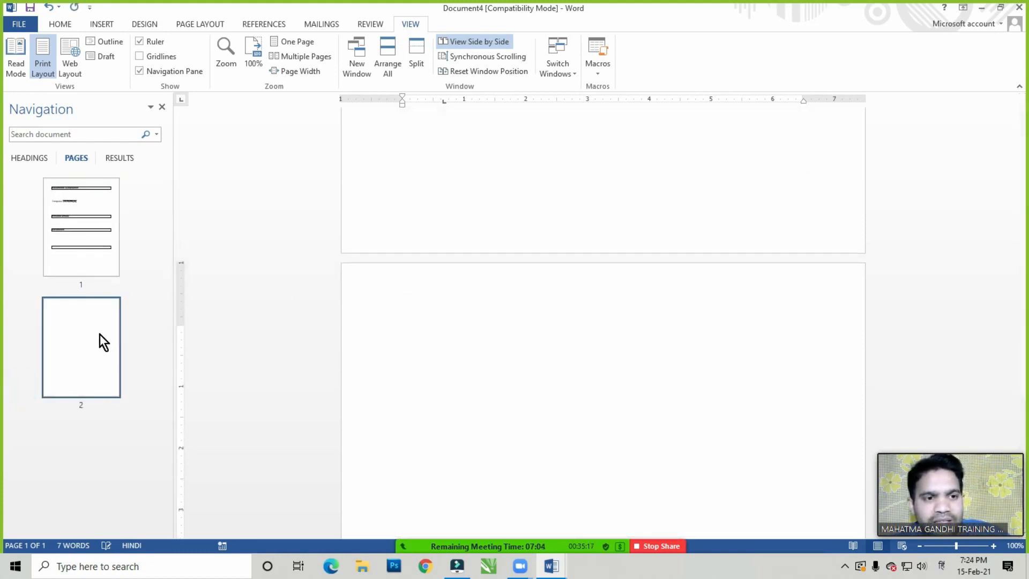
Return to page 1 through its thumbnail and close the Navigation pane
{"action": "left_click", "coordinate": [76, 246]}
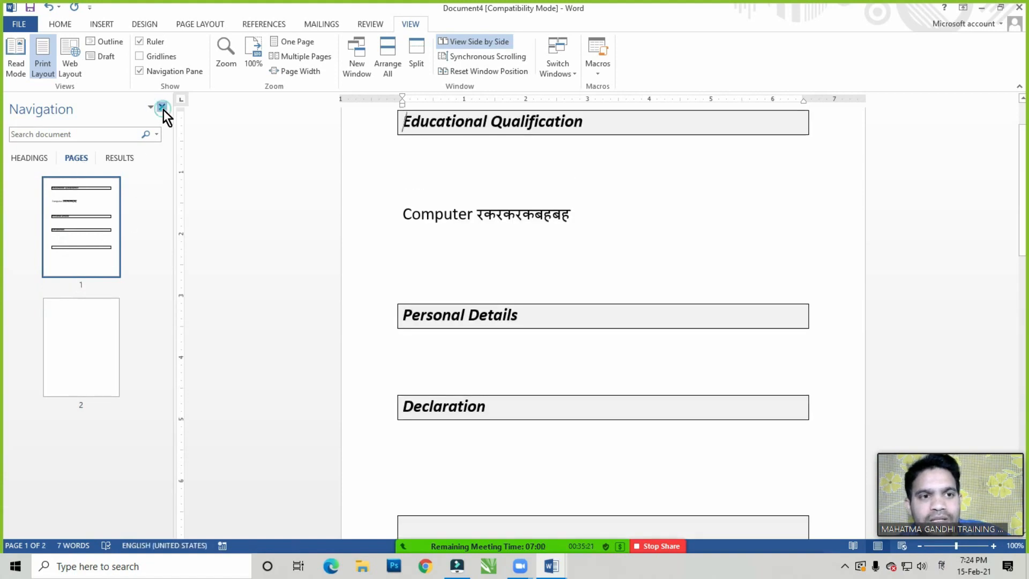
{"action": "left_click", "coordinate": [502, 244]}
{"action": "left_click", "coordinate": [390, 299]}
{"action": "left_click_drag", "start_coordinate": [307, 280], "coordinate": [503, 278]}
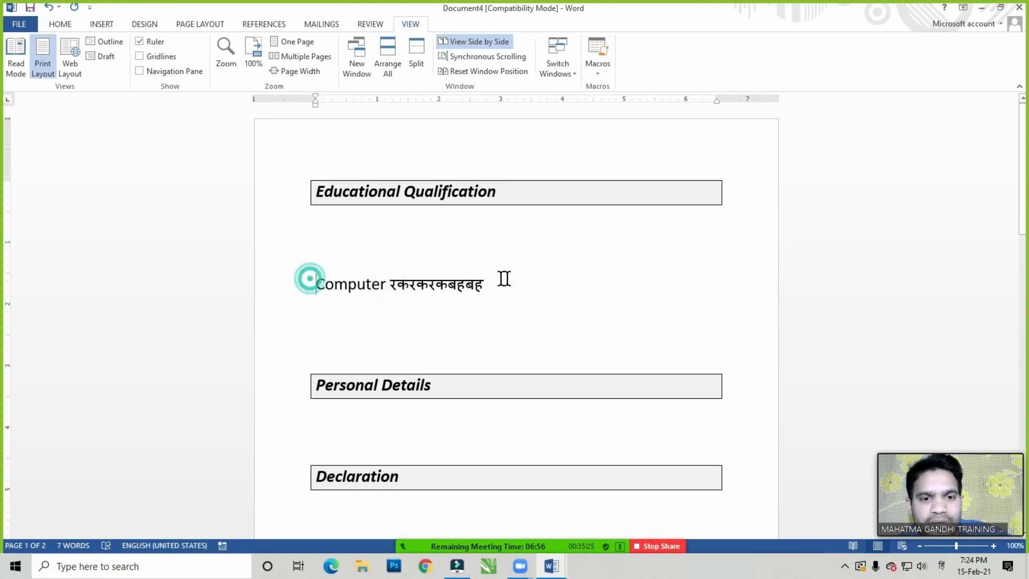
{"action": "left_click", "coordinate": [496, 313]}
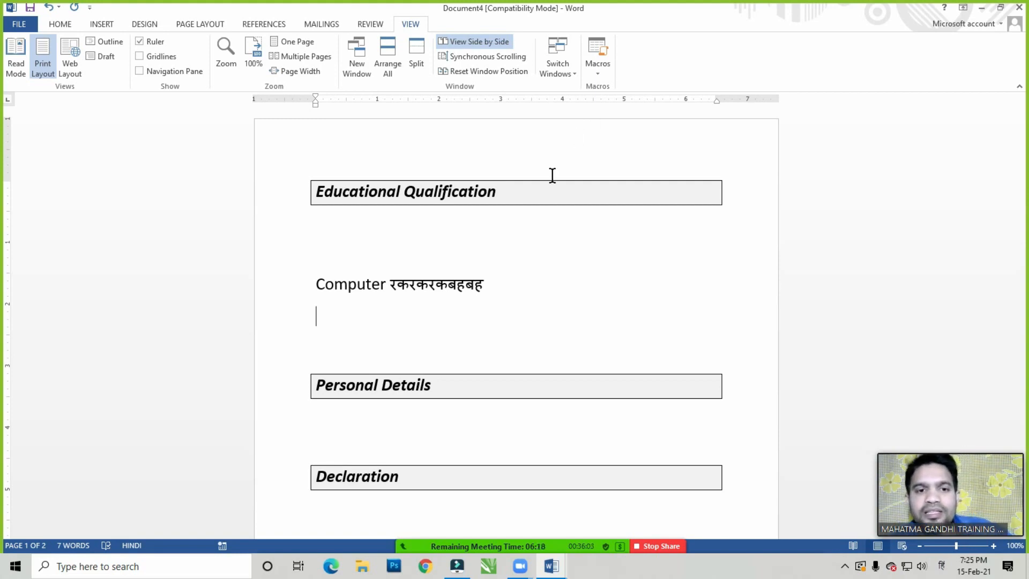
{"action": "left_click", "coordinate": [349, 245]}
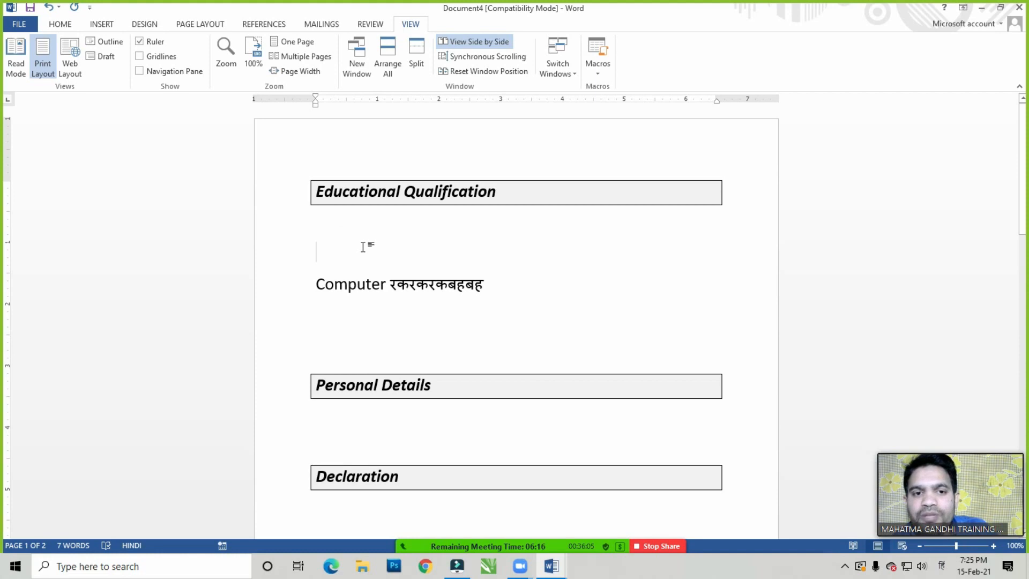
{"action": "left_click", "coordinate": [323, 252]}
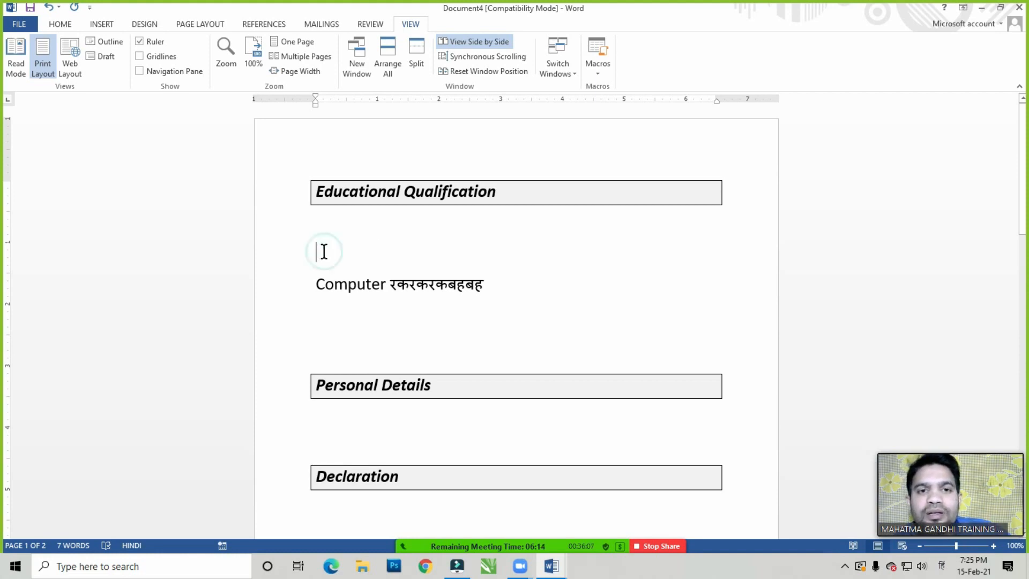
{"action": "left_click", "coordinate": [324, 251]}
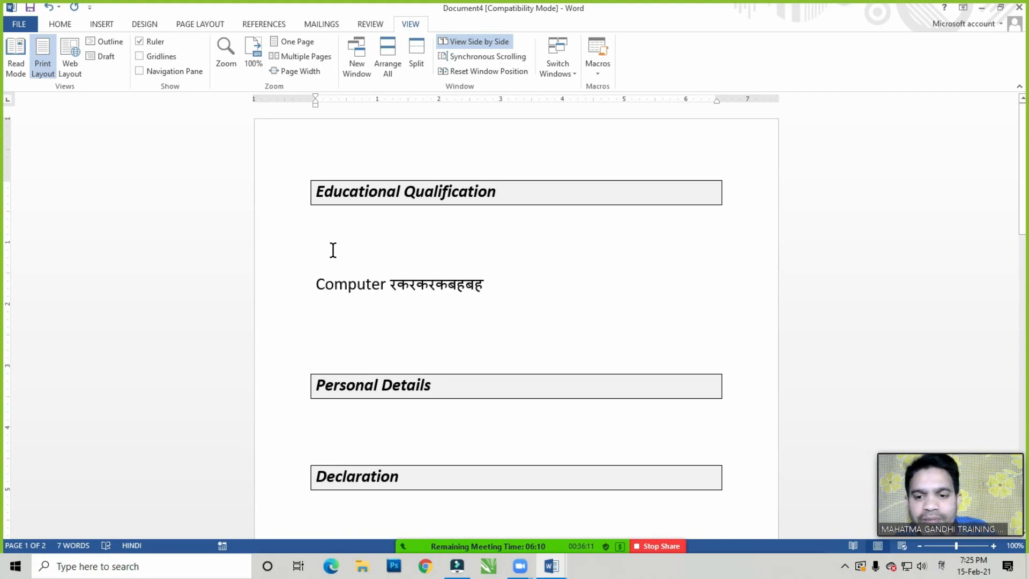
{"action": "left_click", "coordinate": [333, 252]}
{"action": "left_click", "coordinate": [329, 253]}
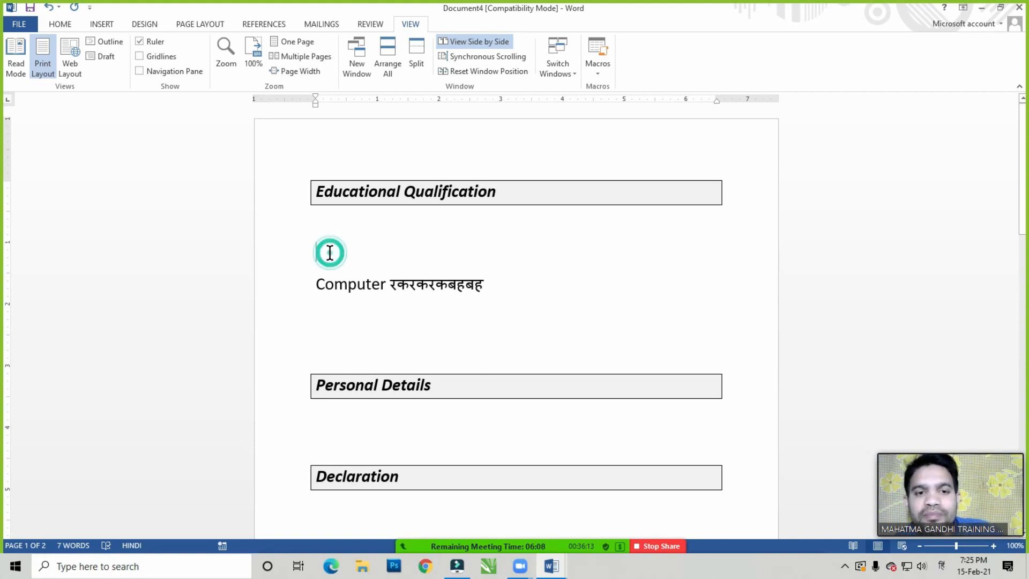
{"action": "mouse_move", "coordinate": [535, 541]}
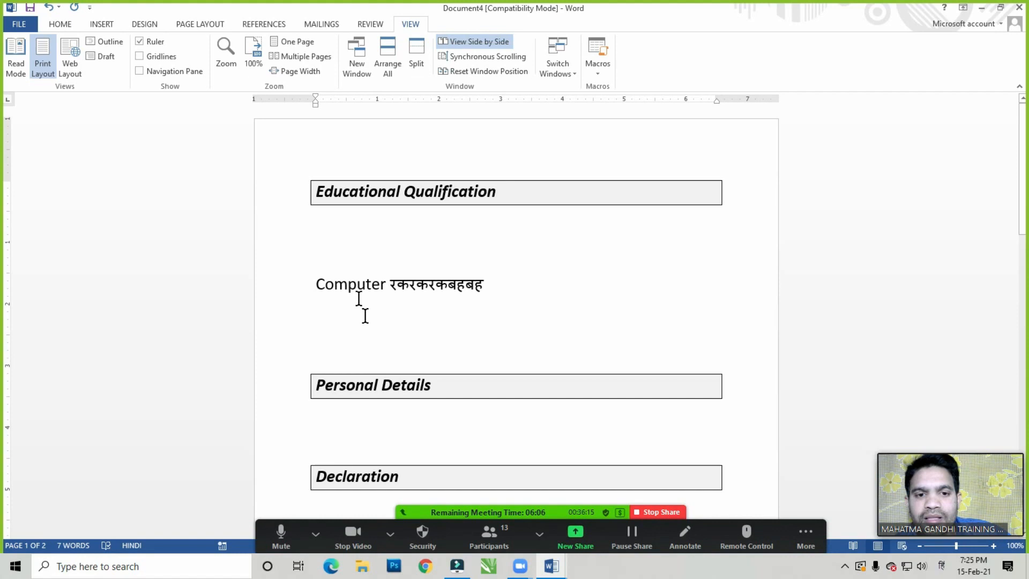
{"action": "left_click", "coordinate": [336, 255]}
{"action": "left_click", "coordinate": [337, 255]}
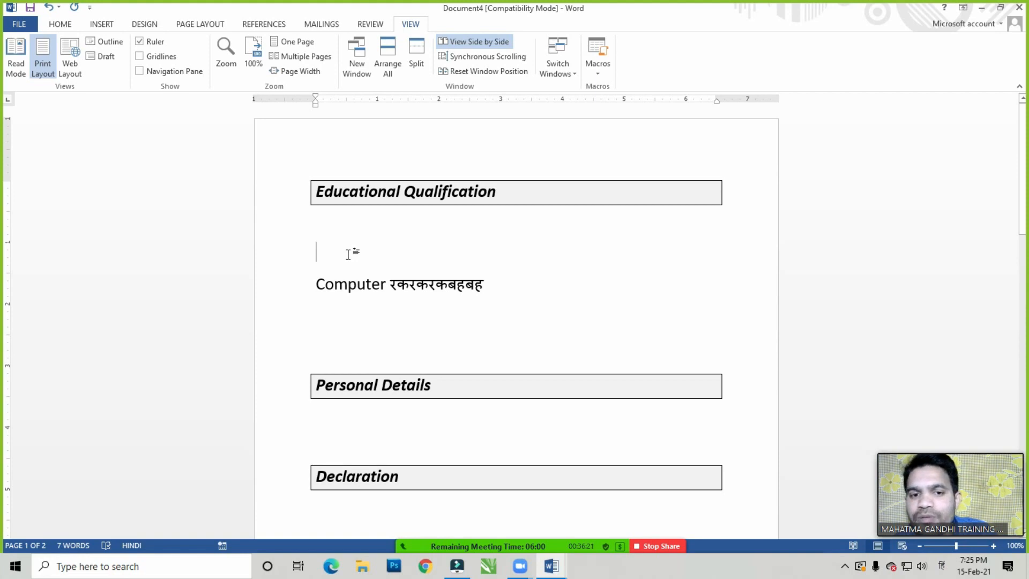
{"action": "left_click", "coordinate": [334, 254]}
{"action": "left_click", "coordinate": [334, 254]}
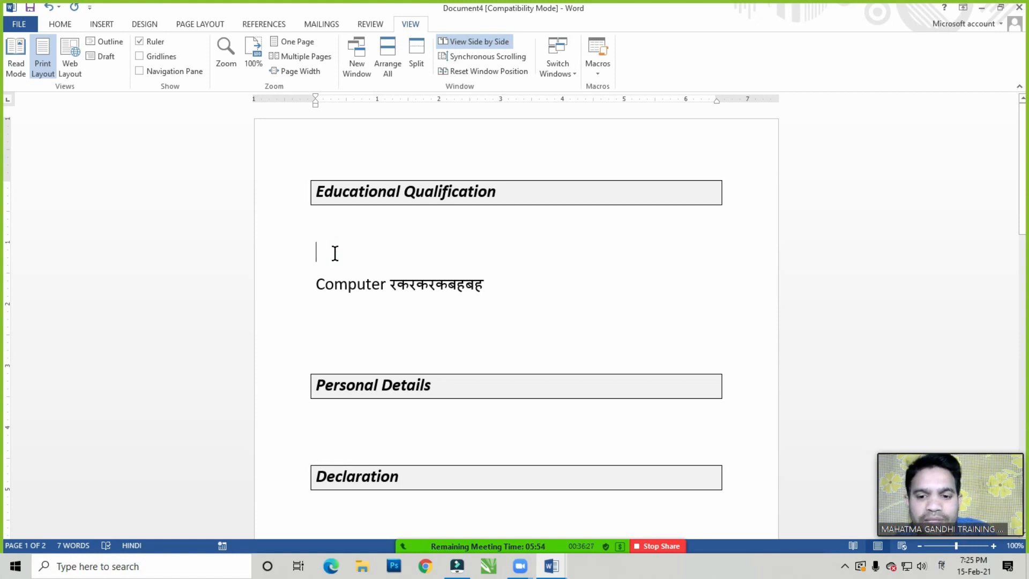
Open the additional options of the Zoom meeting controls
{"action": "mouse_move", "coordinate": [542, 549]}
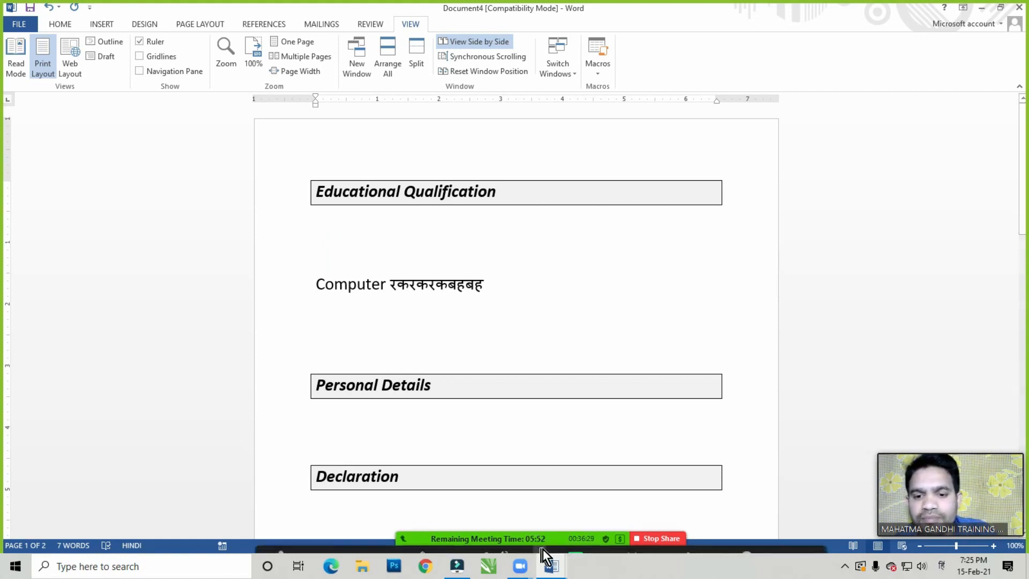
{"action": "left_click", "coordinate": [808, 538]}
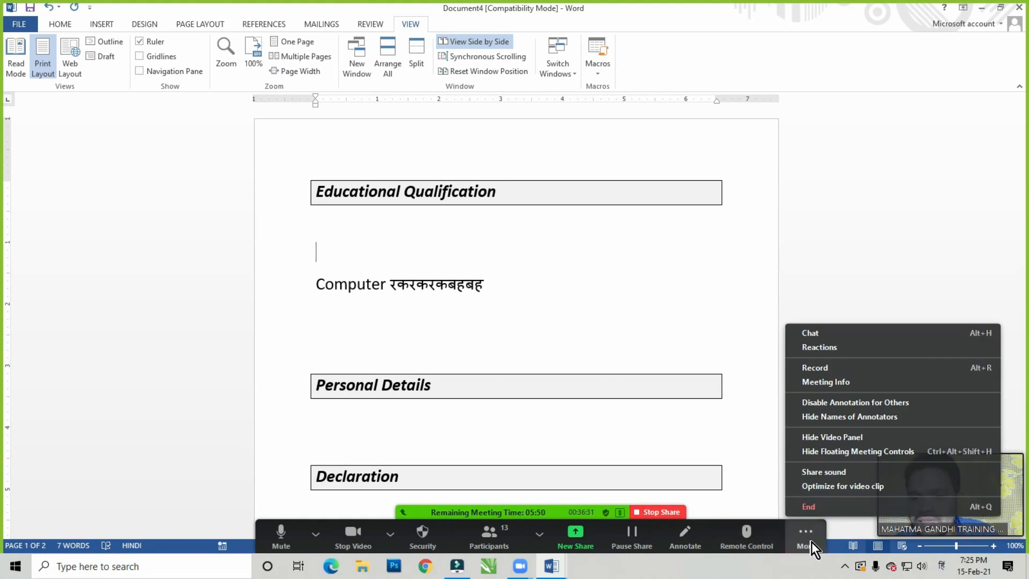